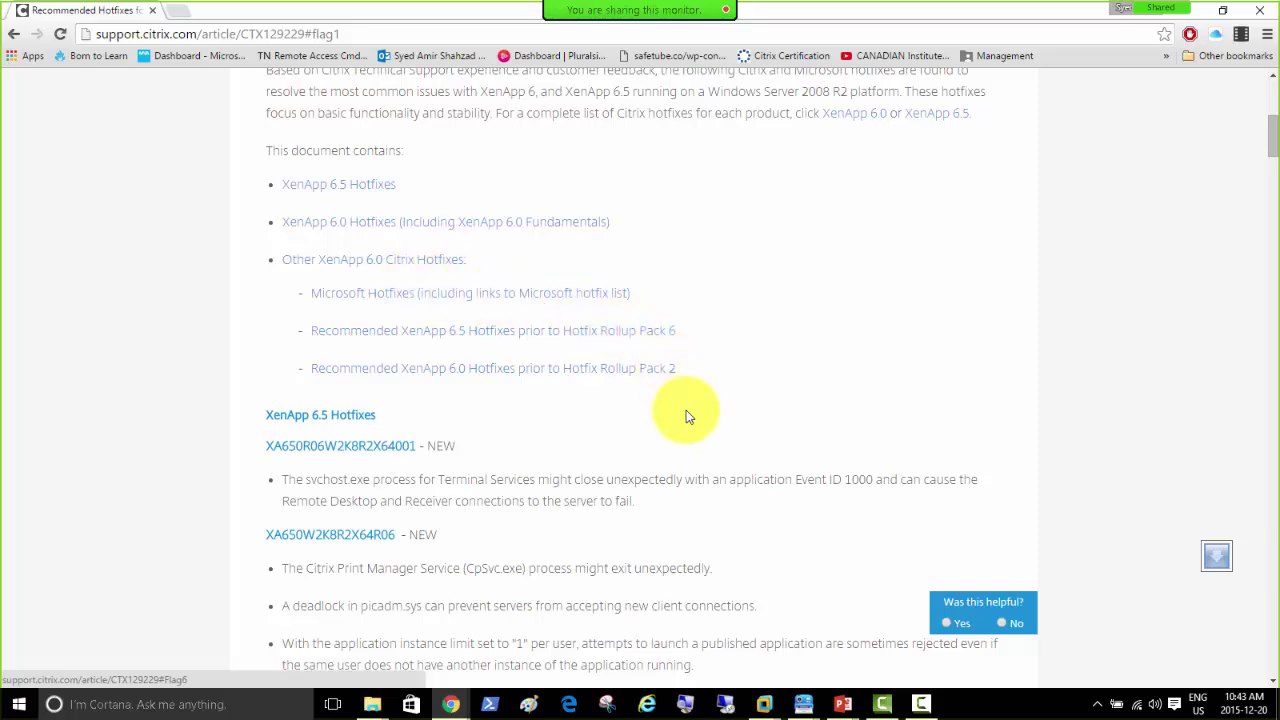
{"action": "scroll", "coordinate": [560, 418], "scroll_direction": "down", "scroll_amount": 1}
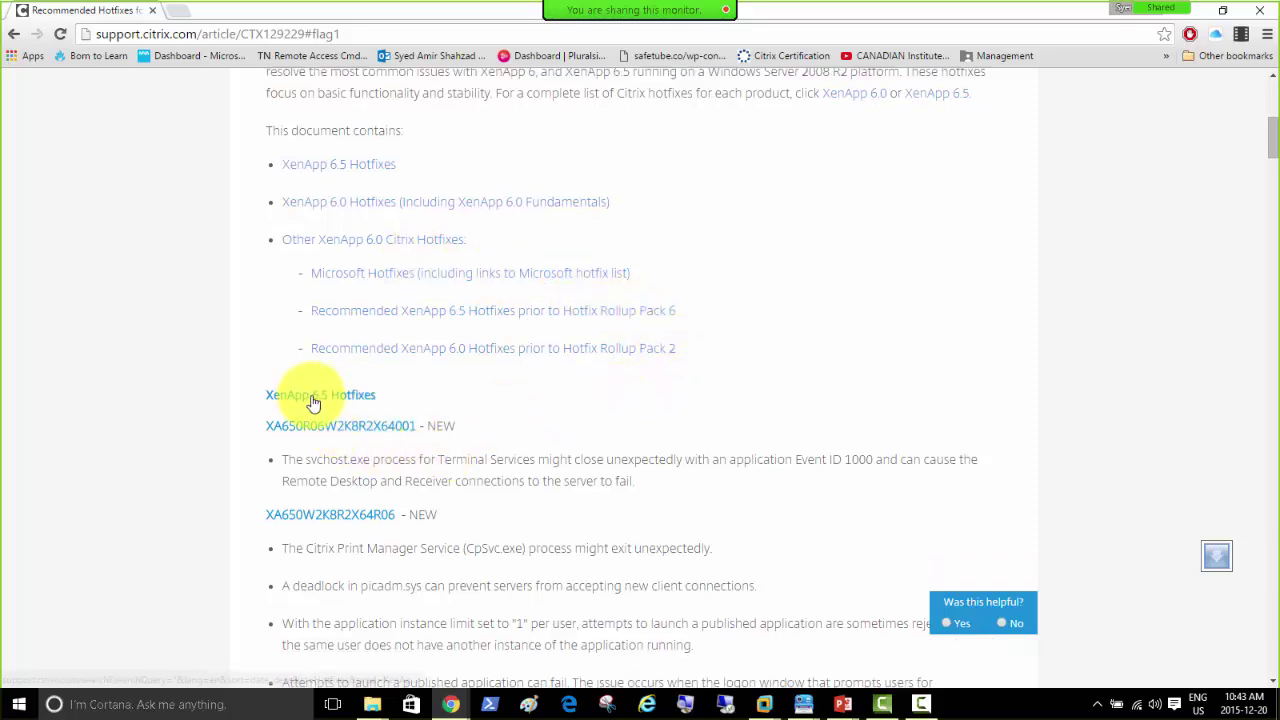
{"action": "scroll", "coordinate": [320, 403], "scroll_direction": "down", "scroll_amount": 1}
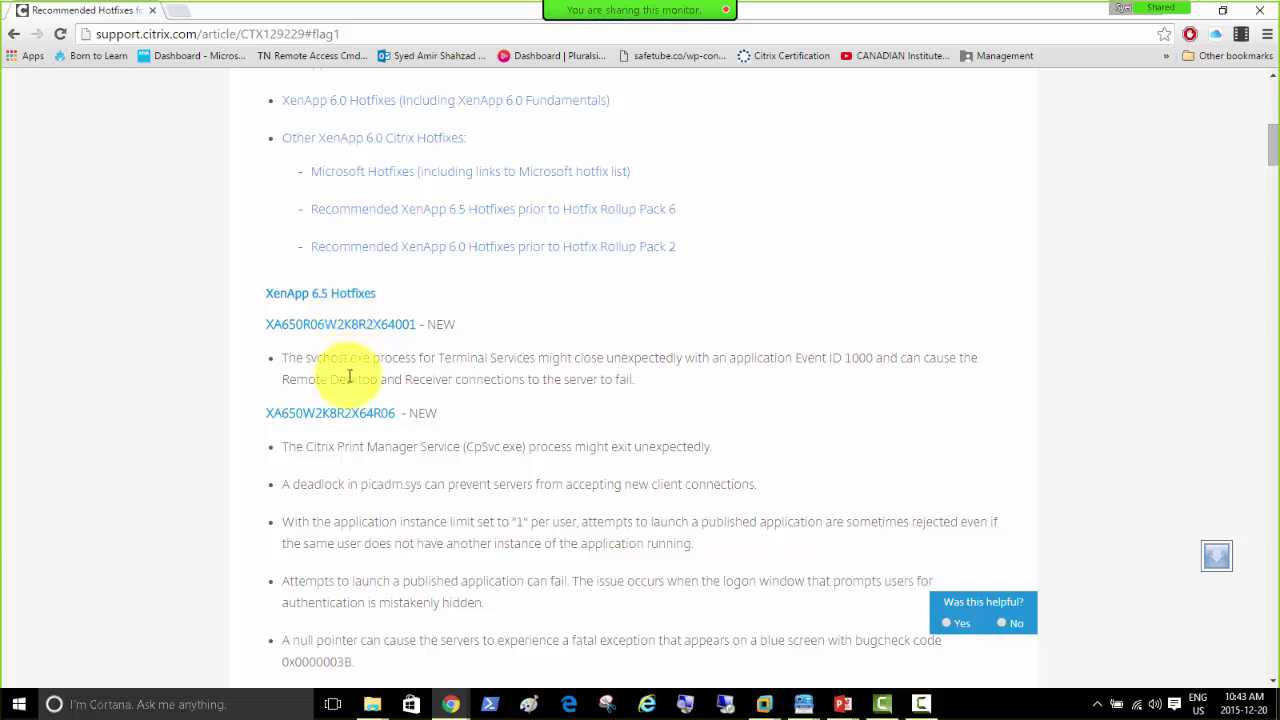
{"action": "scroll", "coordinate": [352, 395], "scroll_direction": "down", "scroll_amount": 1}
{"action": "scroll", "coordinate": [549, 388], "scroll_direction": "down", "scroll_amount": 1}
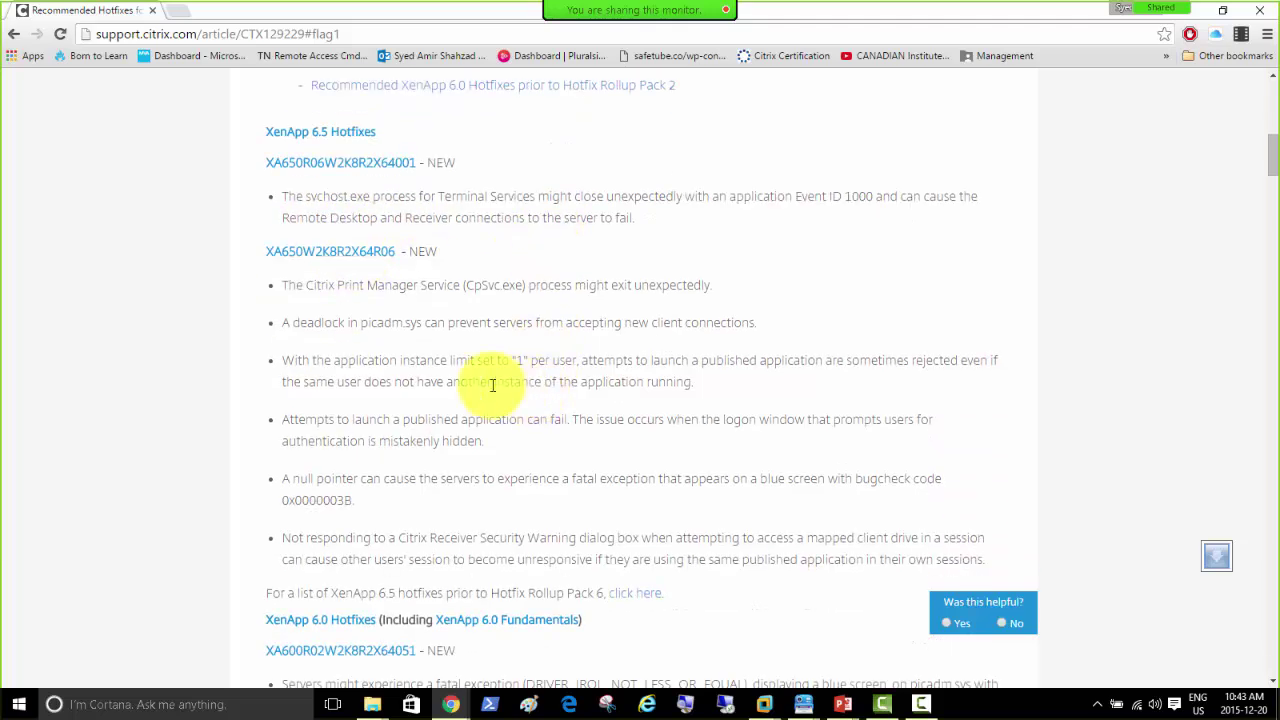
{"action": "scroll", "coordinate": [376, 470], "scroll_direction": "down", "scroll_amount": 1}
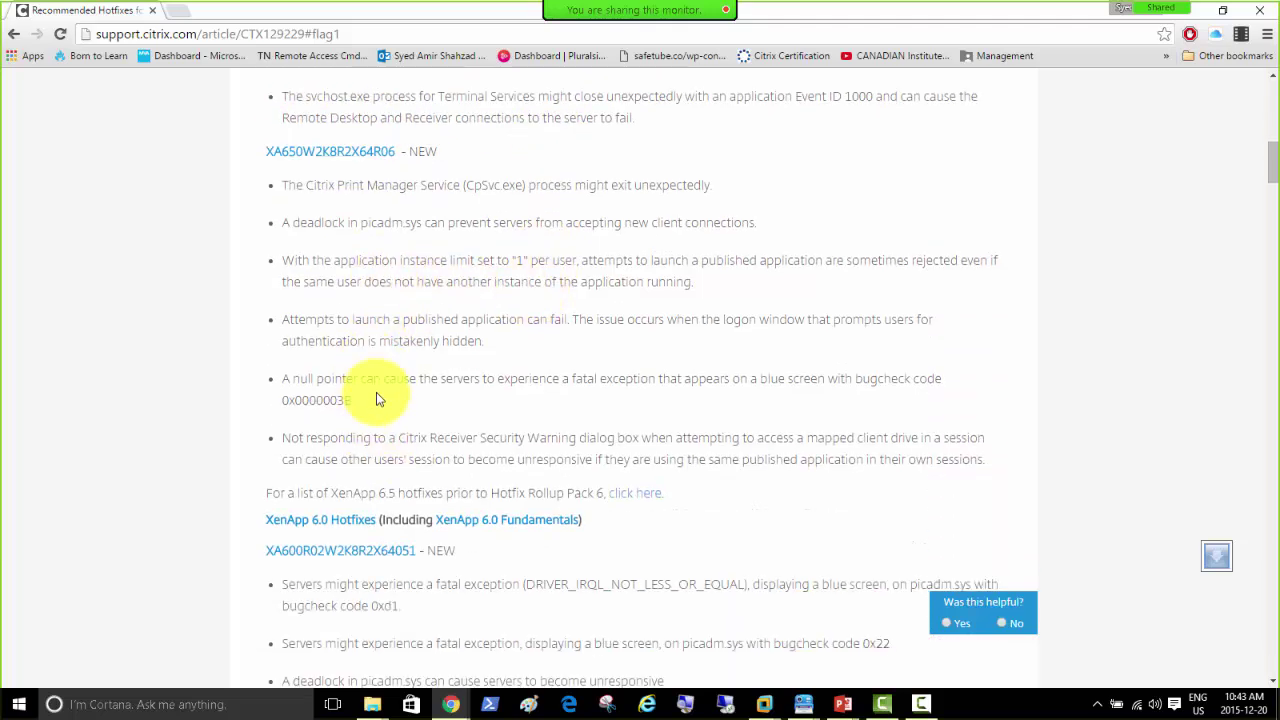
{"action": "scroll", "coordinate": [380, 410], "scroll_direction": "down", "scroll_amount": 1}
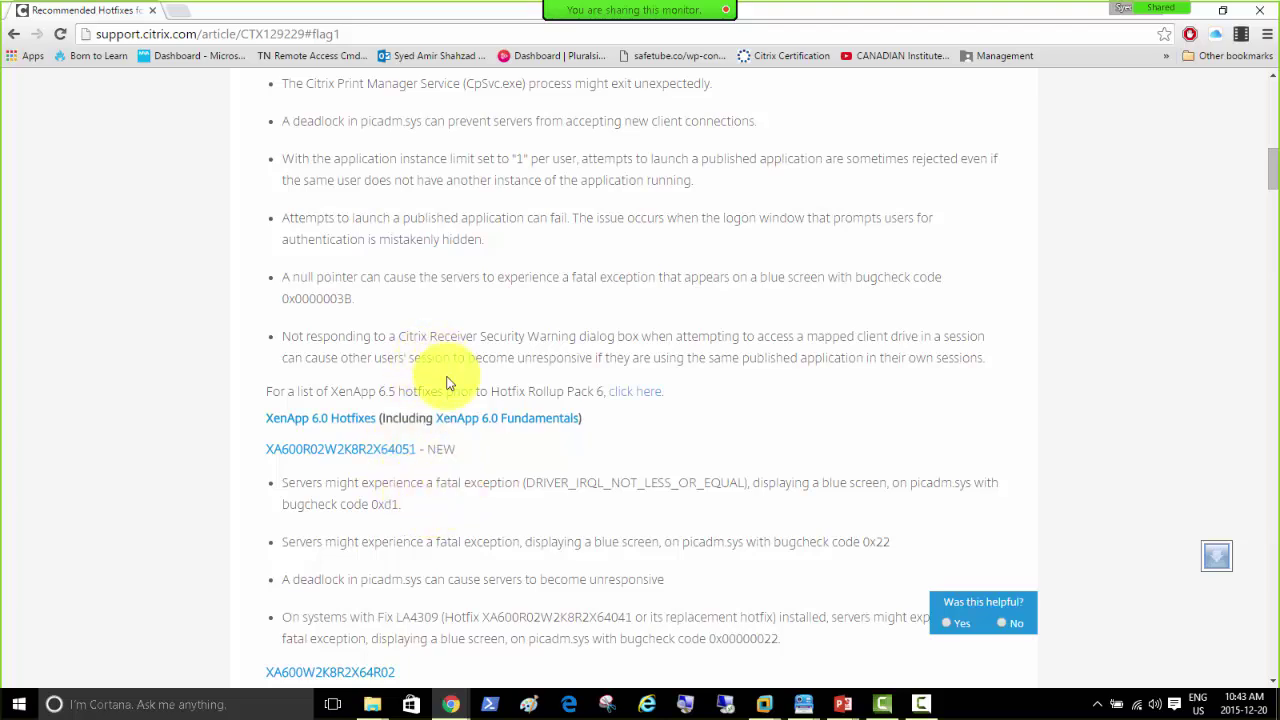
{"action": "scroll", "coordinate": [447, 383], "scroll_direction": "down", "scroll_amount": 3}
{"action": "key", "text": "Home"}
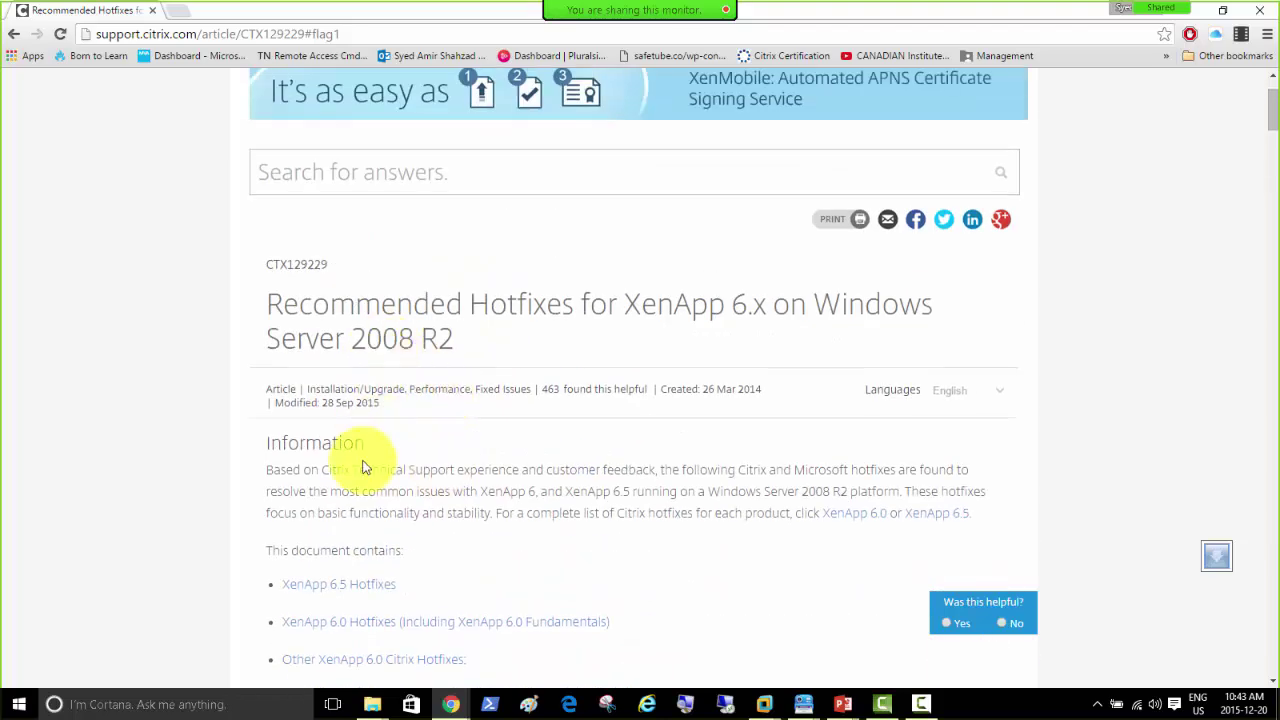
{"action": "scroll", "coordinate": [360, 460], "scroll_direction": "down", "scroll_amount": 4}
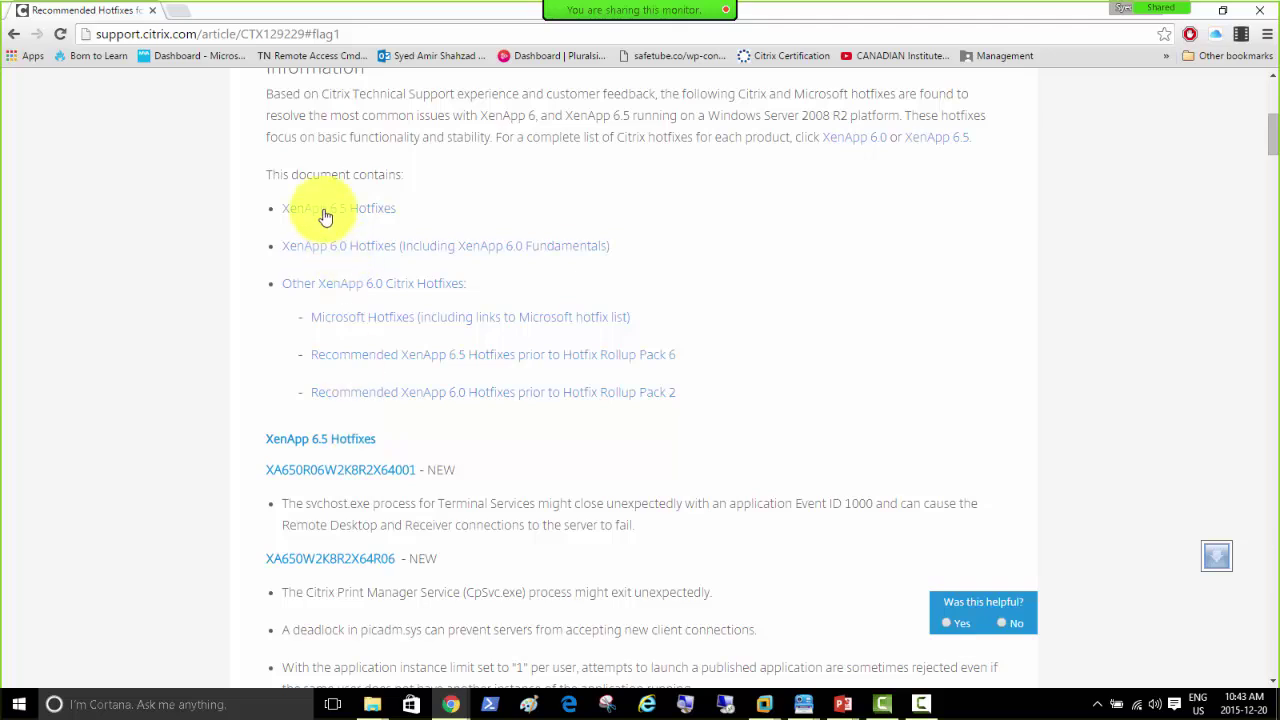
{"action": "left_click", "coordinate": [325, 210]}
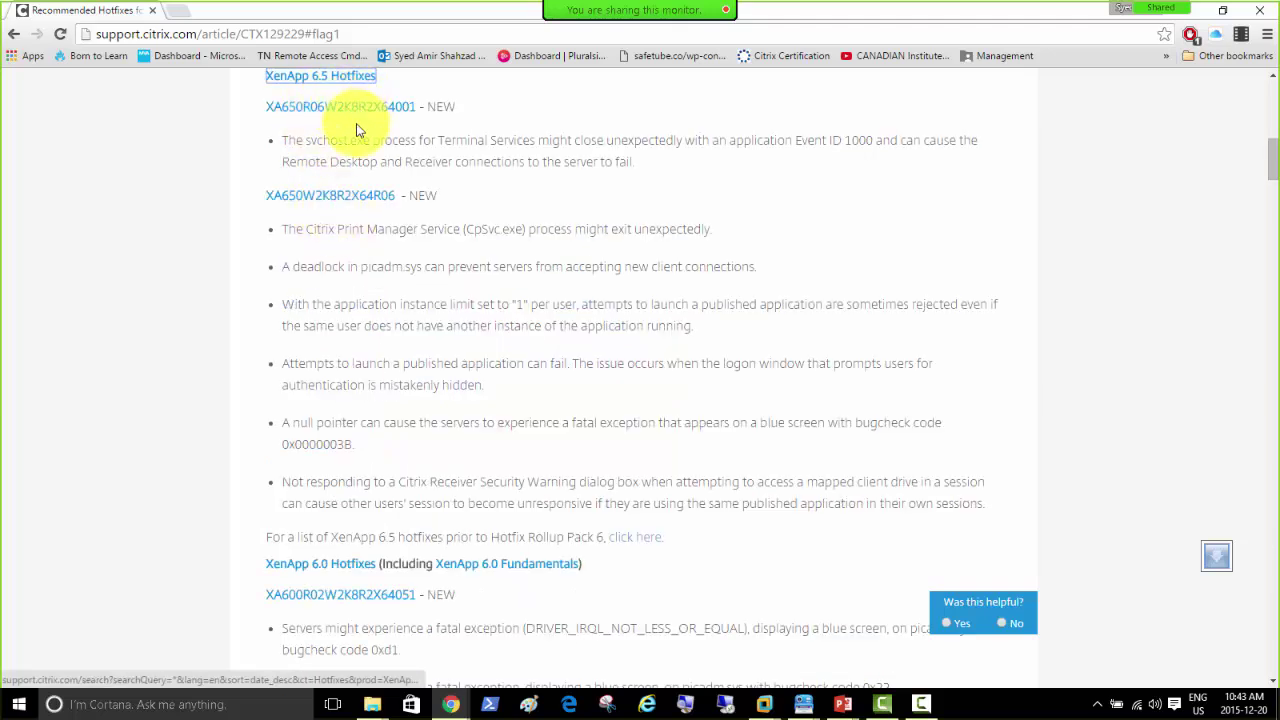
{"action": "scroll", "coordinate": [397, 420], "scroll_direction": "down", "scroll_amount": 1}
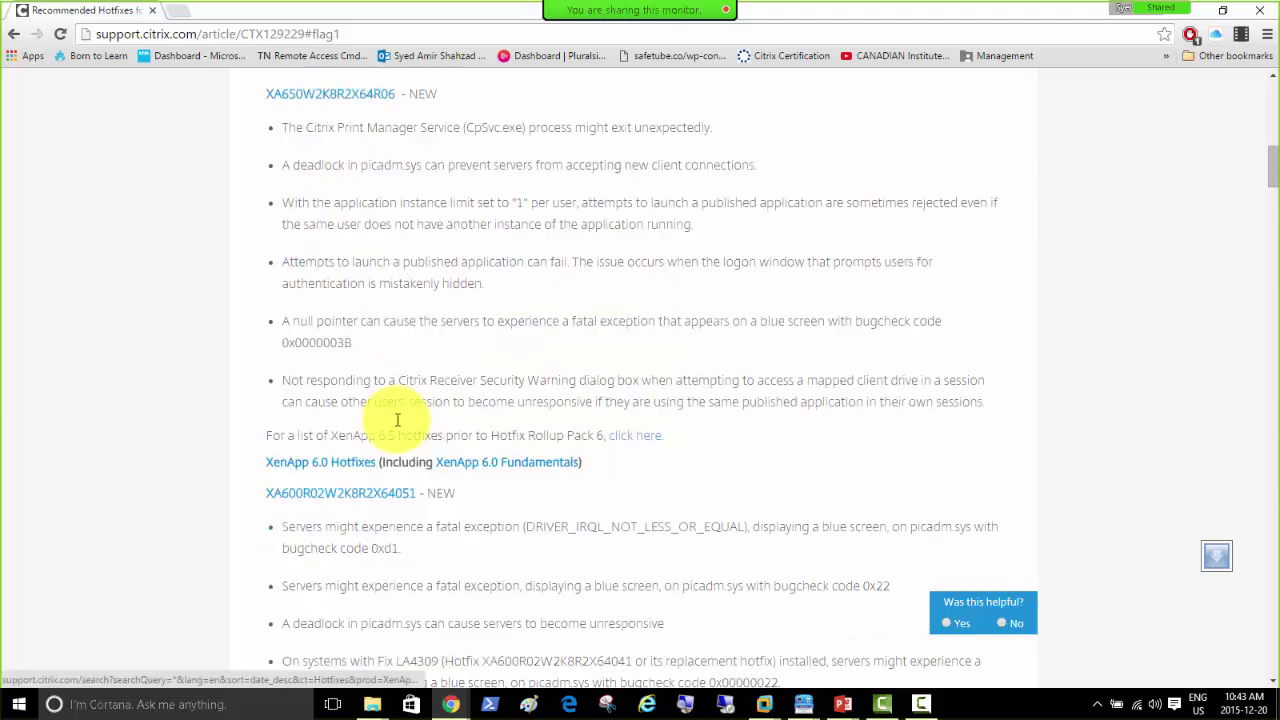
{"action": "scroll", "coordinate": [397, 420], "scroll_direction": "down", "scroll_amount": 1}
{"action": "scroll", "coordinate": [335, 390], "scroll_direction": "down", "scroll_amount": 5}
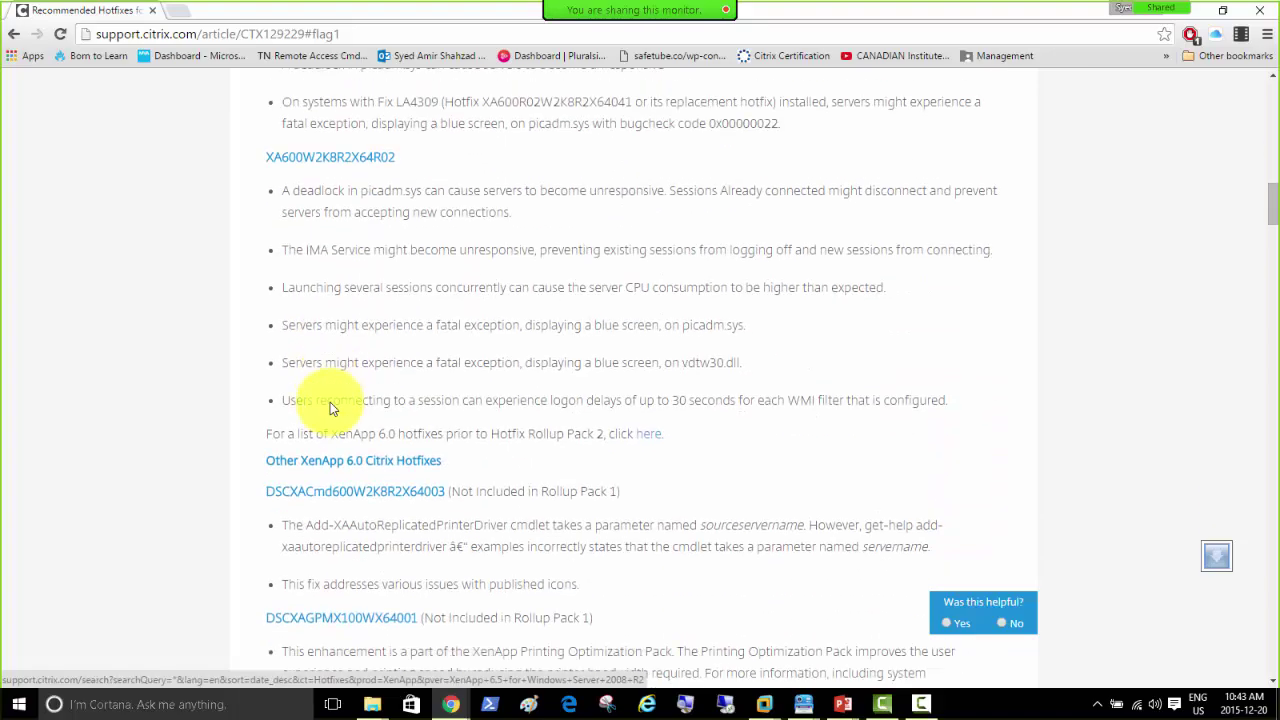
{"action": "scroll", "coordinate": [330, 404], "scroll_direction": "down", "scroll_amount": 8}
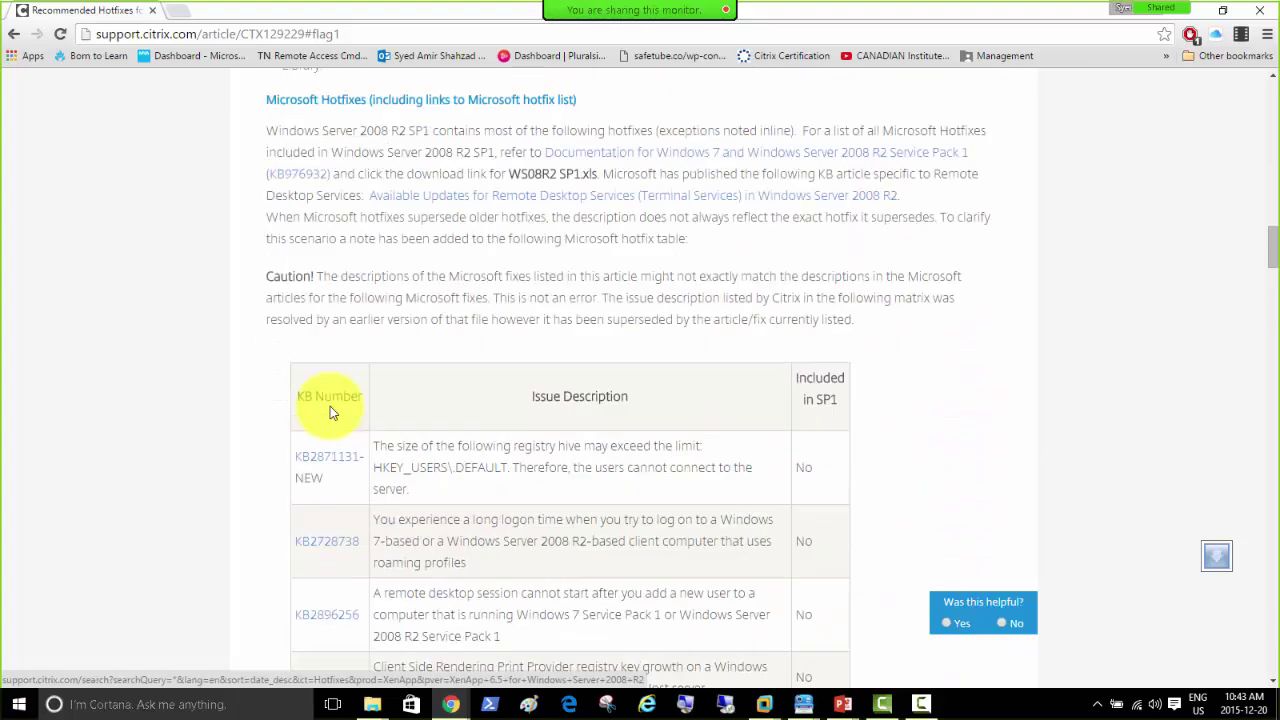
{"action": "scroll", "coordinate": [330, 410], "scroll_direction": "up", "scroll_amount": 1}
{"action": "scroll", "coordinate": [340, 395], "scroll_direction": "up", "scroll_amount": 2}
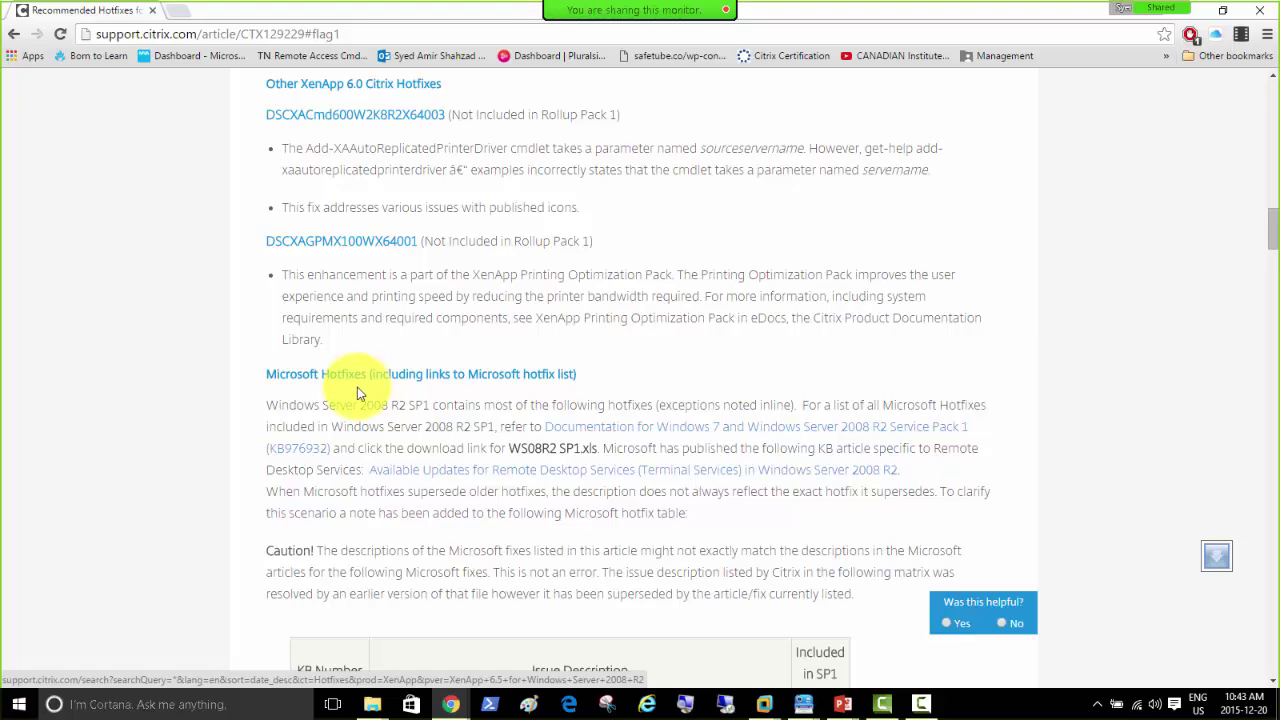
{"action": "scroll", "coordinate": [345, 391], "scroll_direction": "down", "scroll_amount": 1}
{"action": "scroll", "coordinate": [350, 397], "scroll_direction": "down", "scroll_amount": 6}
{"action": "scroll", "coordinate": [350, 400], "scroll_direction": "up", "scroll_amount": 8}
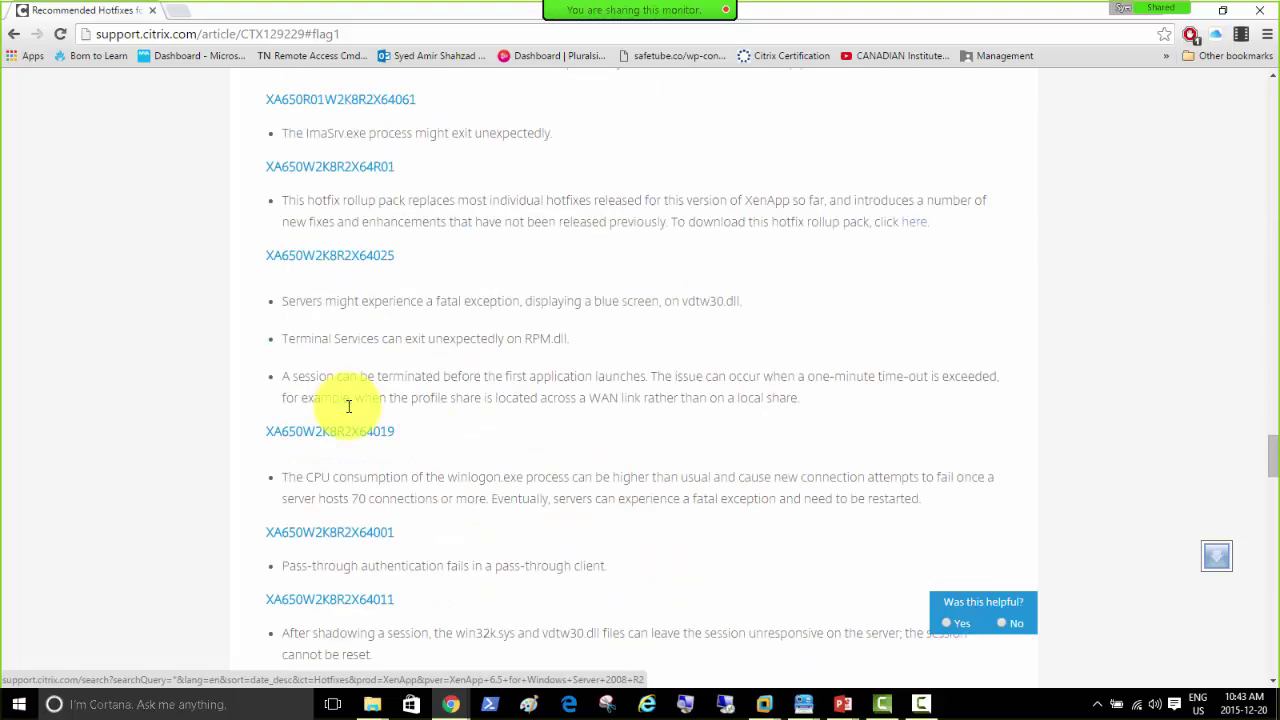
{"action": "scroll", "coordinate": [350, 412], "scroll_direction": "down", "scroll_amount": 10}
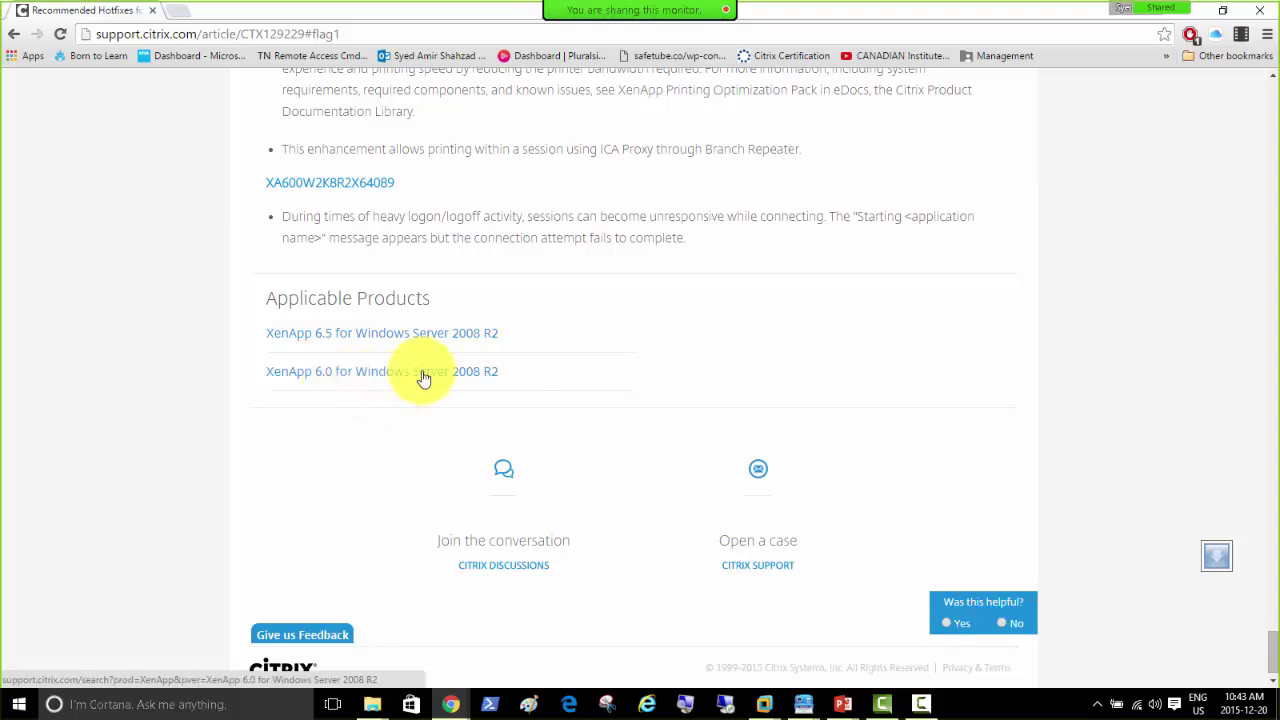
{"action": "scroll", "coordinate": [450, 372], "scroll_direction": "up", "scroll_amount": 10}
{"action": "scroll", "coordinate": [459, 372], "scroll_direction": "up", "scroll_amount": 15}
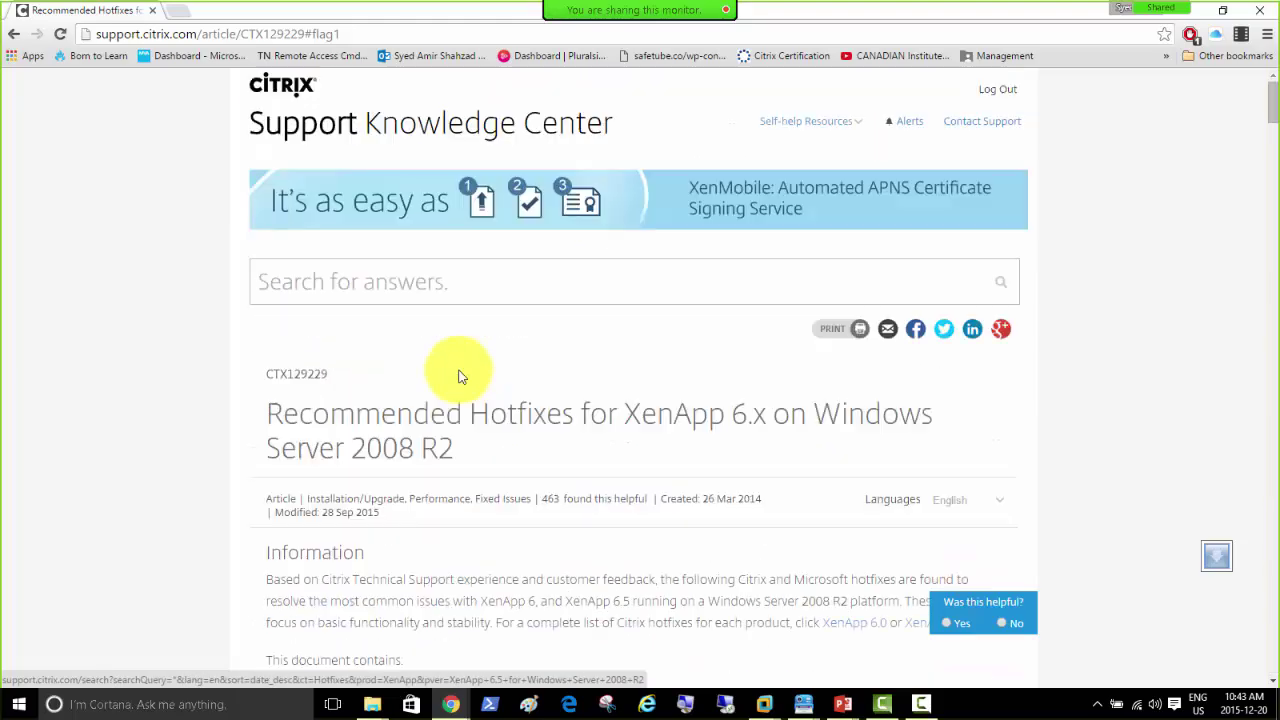
{"action": "scroll", "coordinate": [459, 376], "scroll_direction": "down", "scroll_amount": 2}
{"action": "scroll", "coordinate": [466, 413], "scroll_direction": "down", "scroll_amount": 2}
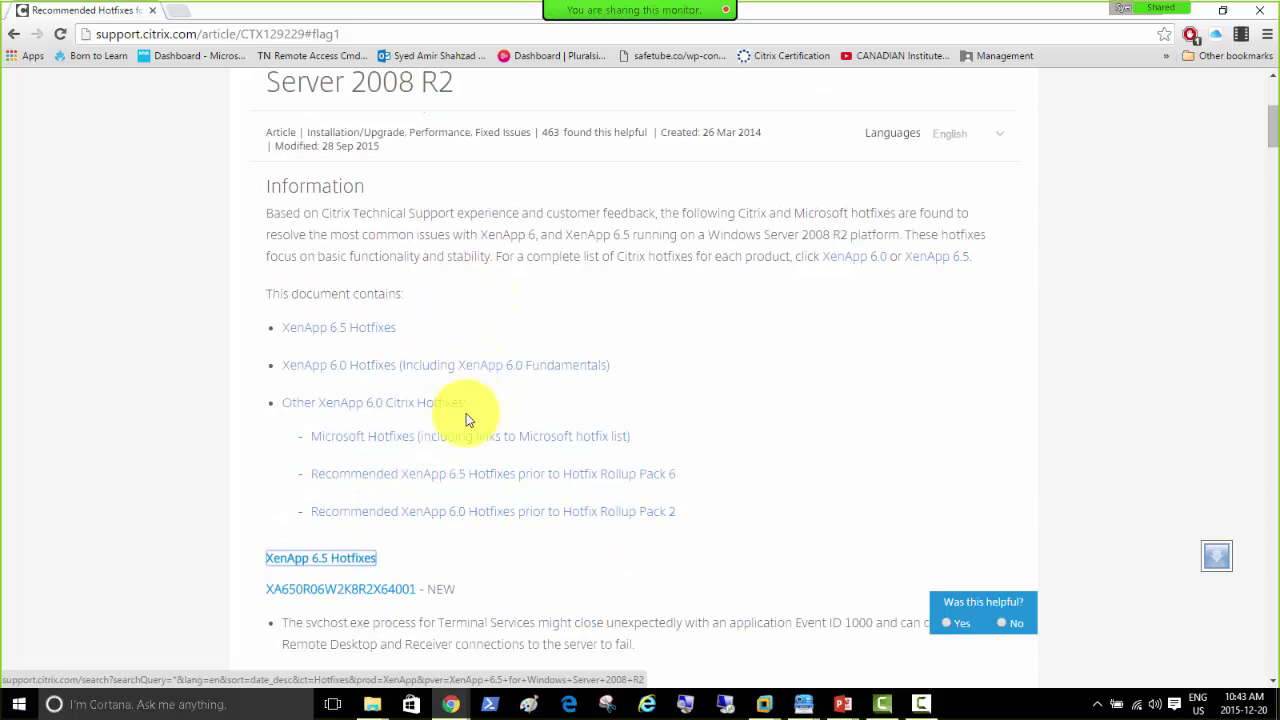
{"action": "scroll", "coordinate": [489, 417], "scroll_direction": "down", "scroll_amount": 2}
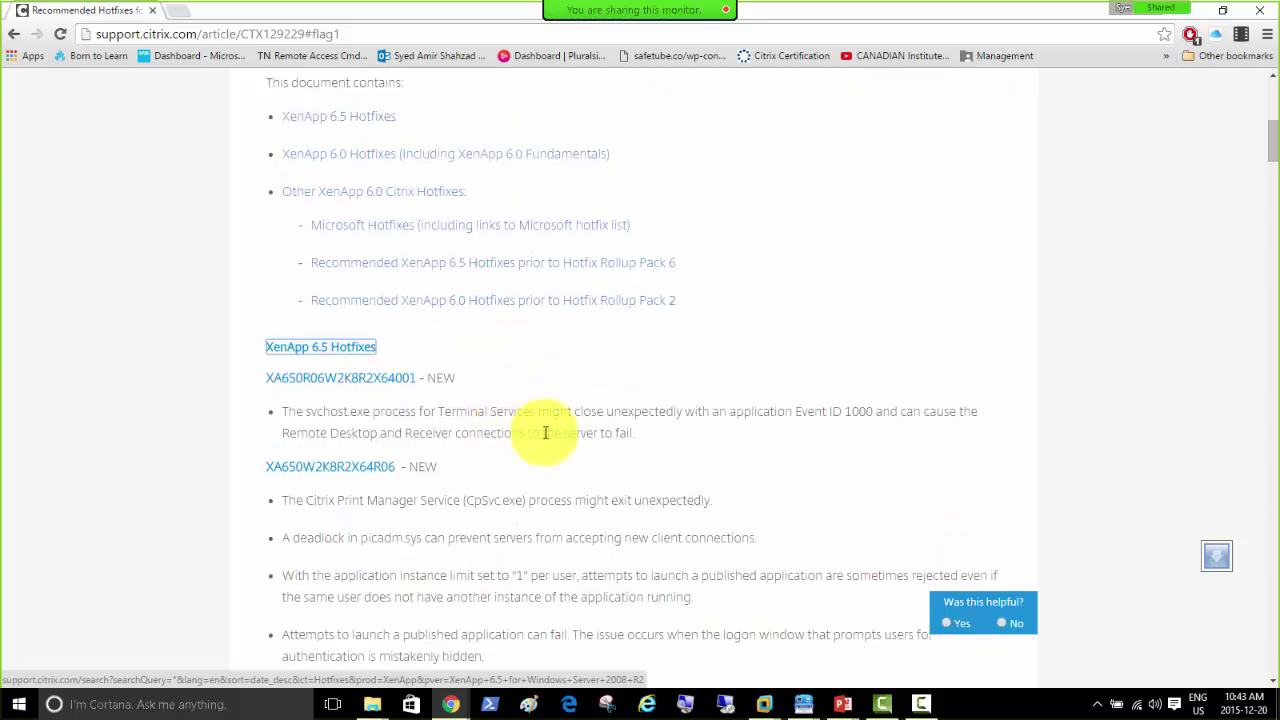
{"action": "scroll", "coordinate": [585, 415], "scroll_direction": "down", "scroll_amount": 1}
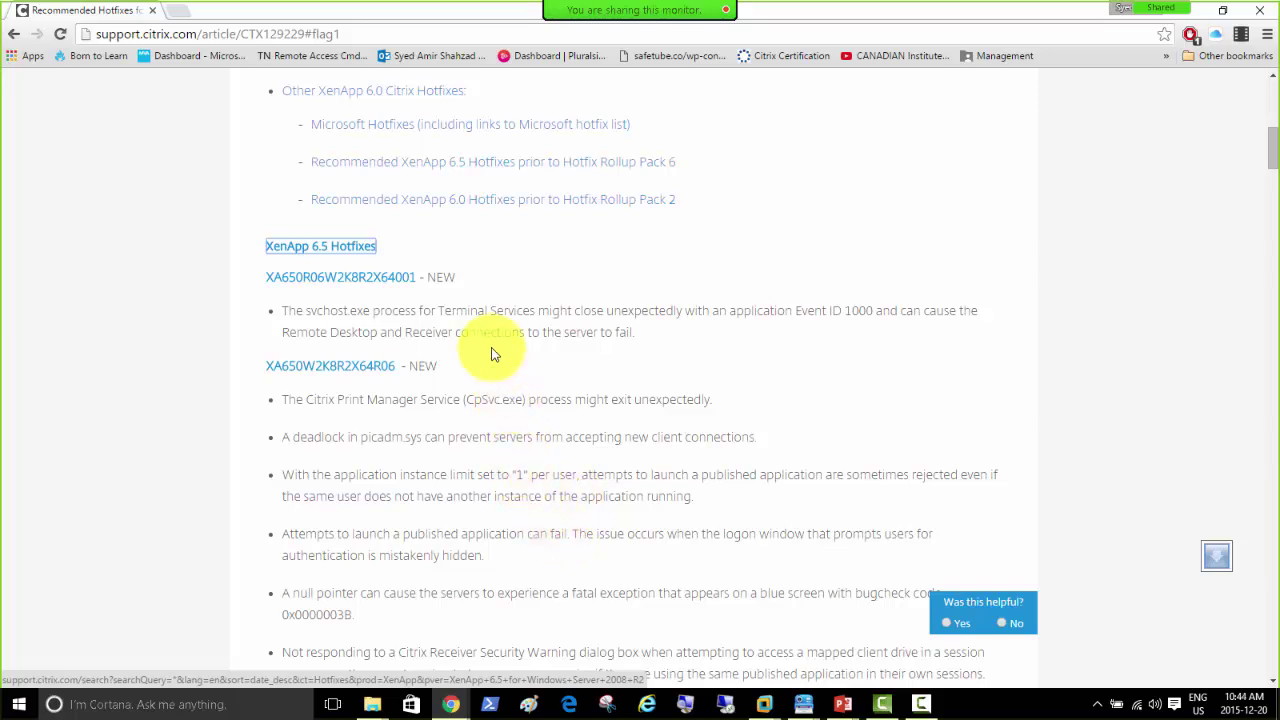
{"action": "scroll", "coordinate": [491, 354], "scroll_direction": "down", "scroll_amount": 4}
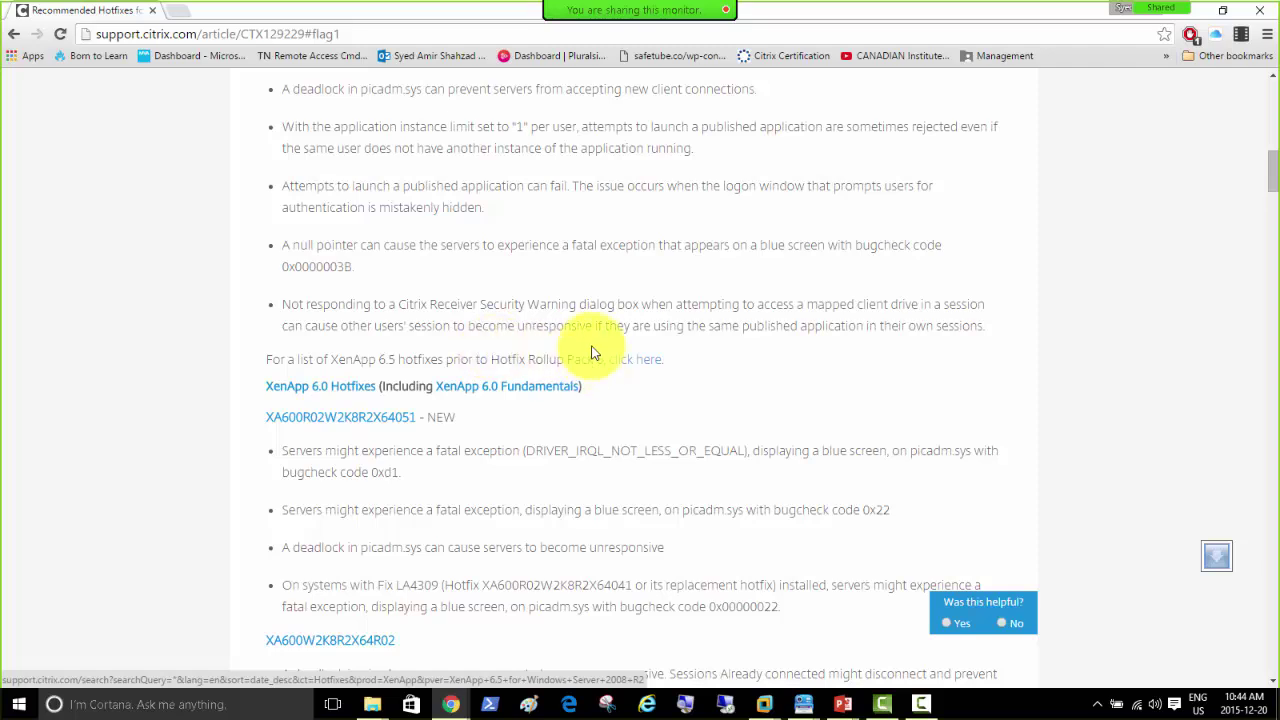
{"action": "scroll", "coordinate": [590, 338], "scroll_direction": "up", "scroll_amount": 4}
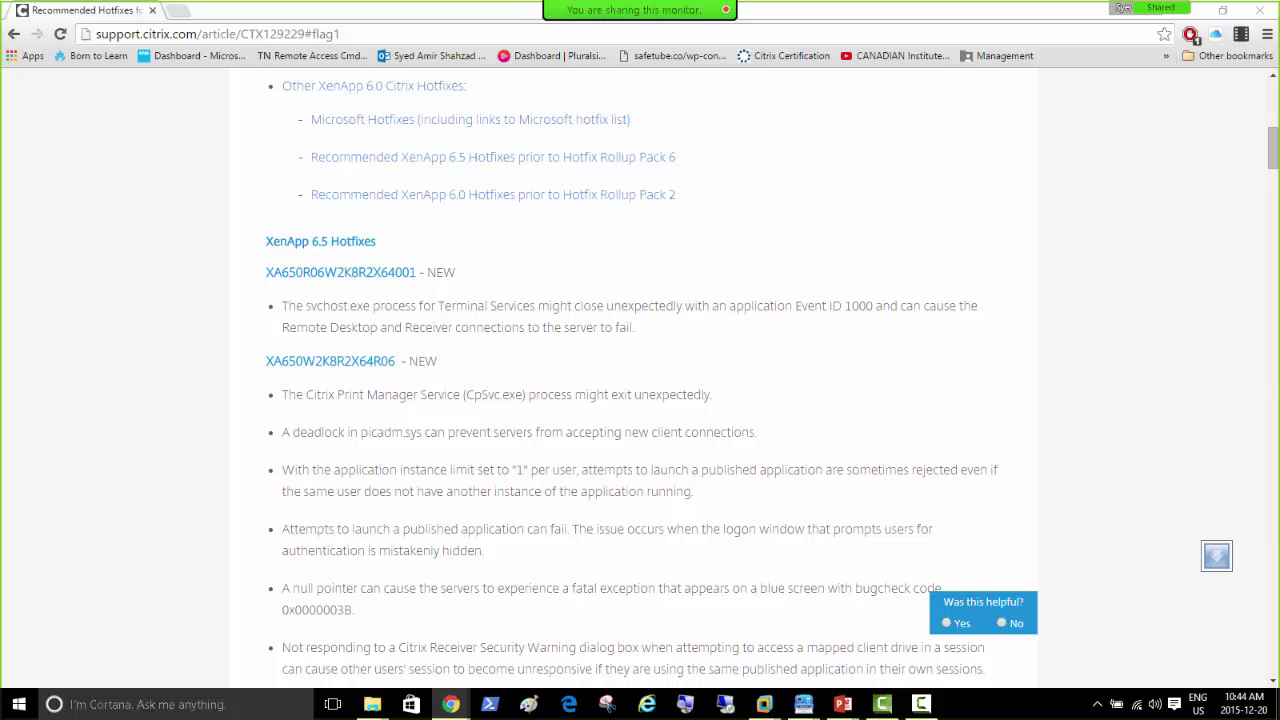
Step: Open article CTX201746 for hotfix XA650R06W2K8R2X64001 in a new tab and skim its readme
{"action": "left_click", "coordinate": [321, 274]}
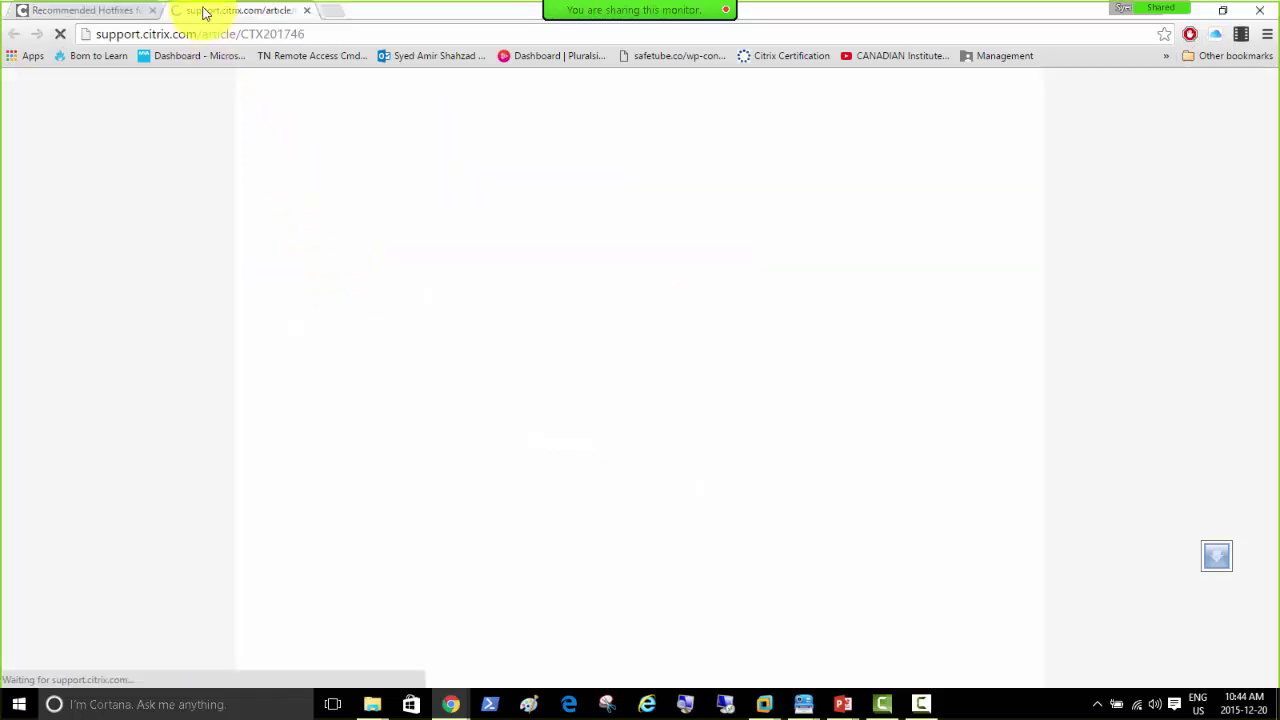
{"action": "scroll", "coordinate": [310, 490], "scroll_direction": "down", "scroll_amount": 3}
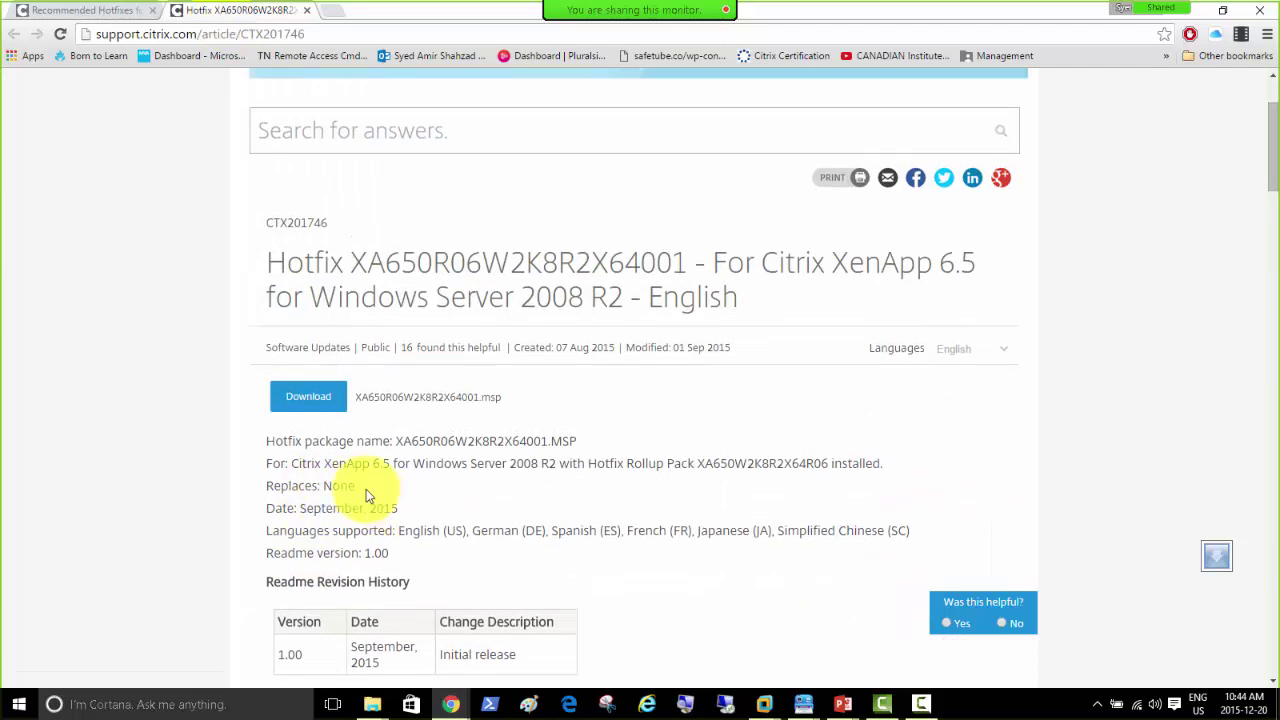
{"action": "scroll", "coordinate": [445, 480], "scroll_direction": "down", "scroll_amount": 4}
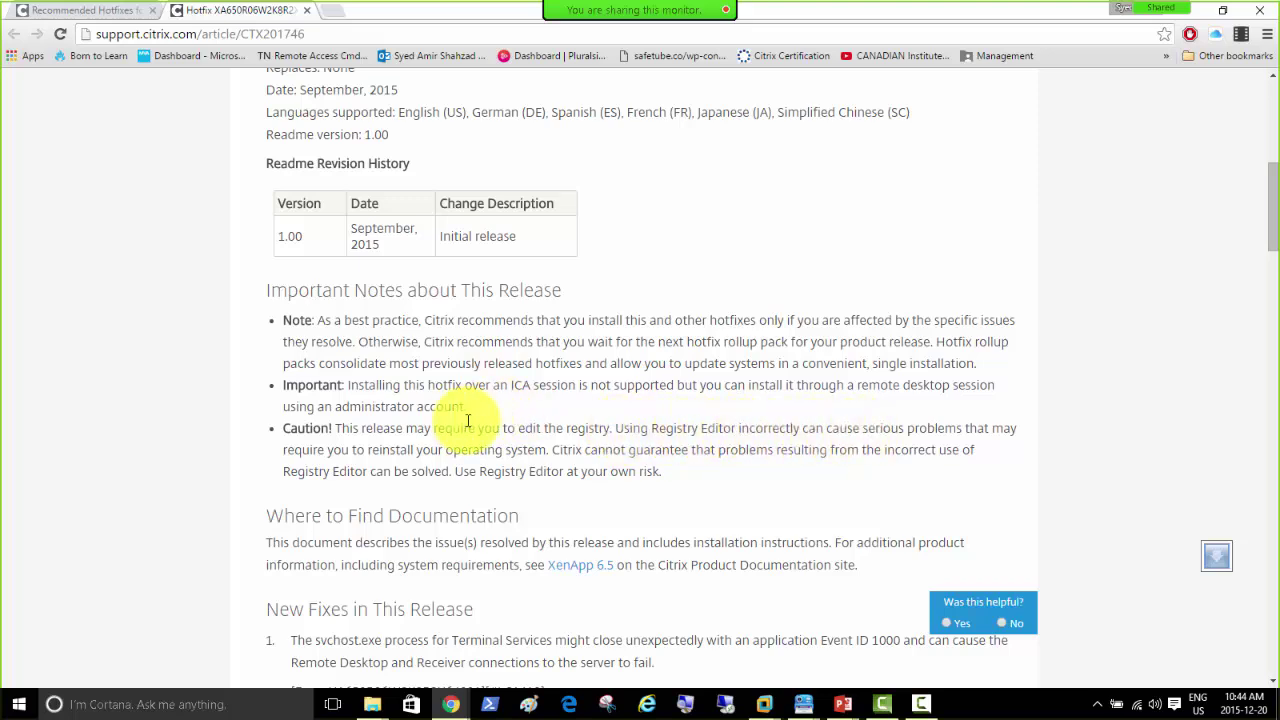
{"action": "scroll", "coordinate": [467, 420], "scroll_direction": "down", "scroll_amount": 3}
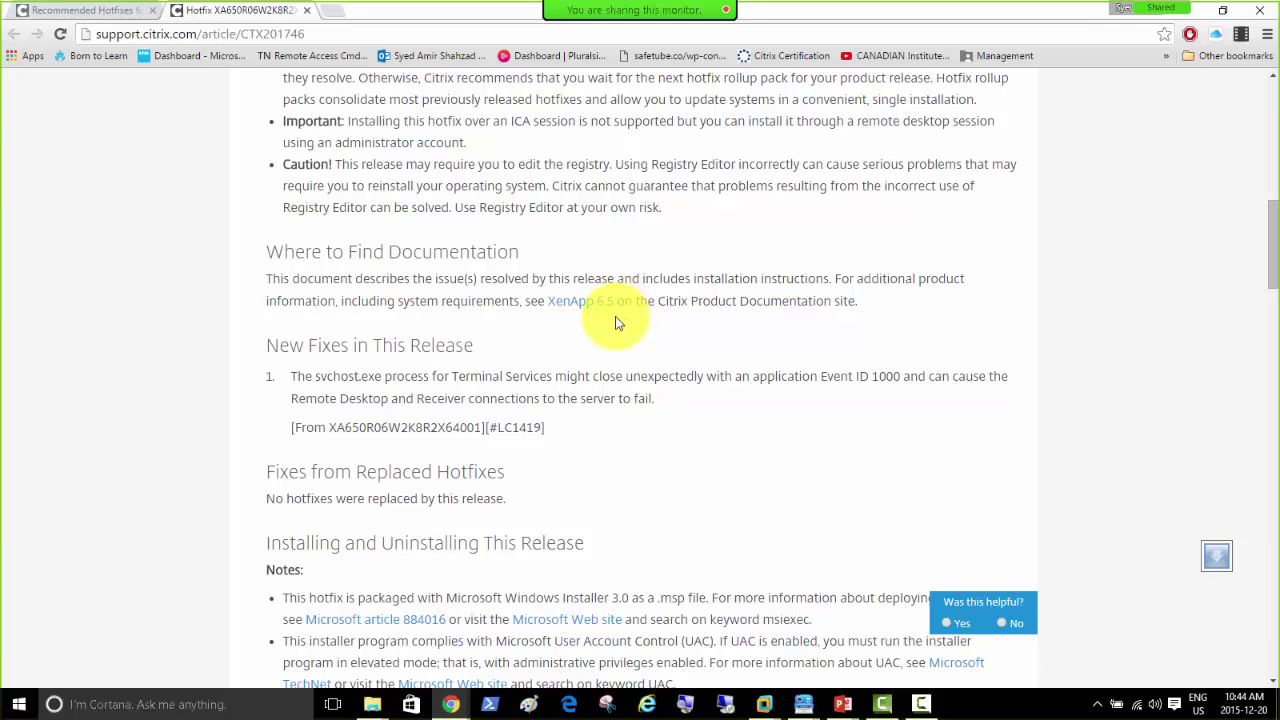
{"action": "scroll", "coordinate": [328, 212], "scroll_direction": "up", "scroll_amount": 10}
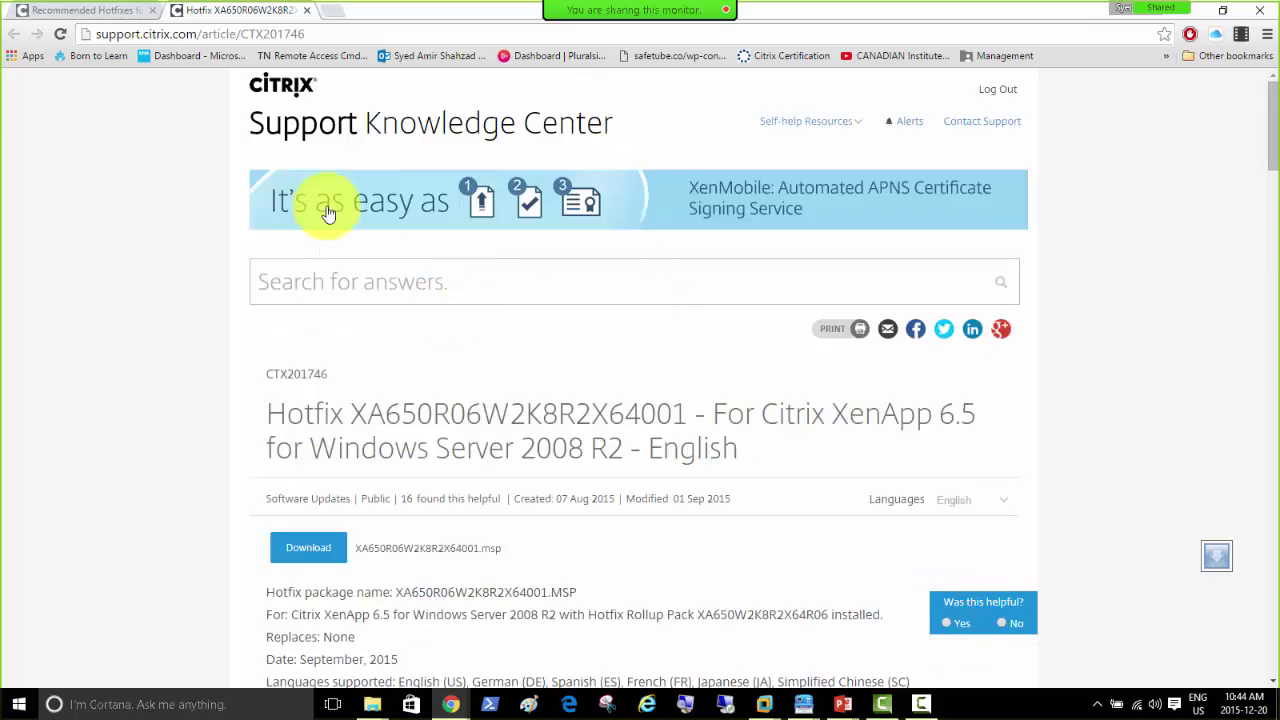
Step: Open the XA650W2K8R2X64R06 Hotfix Rollup Pack 6 article and read through its notes
{"action": "left_click", "coordinate": [80, 11]}
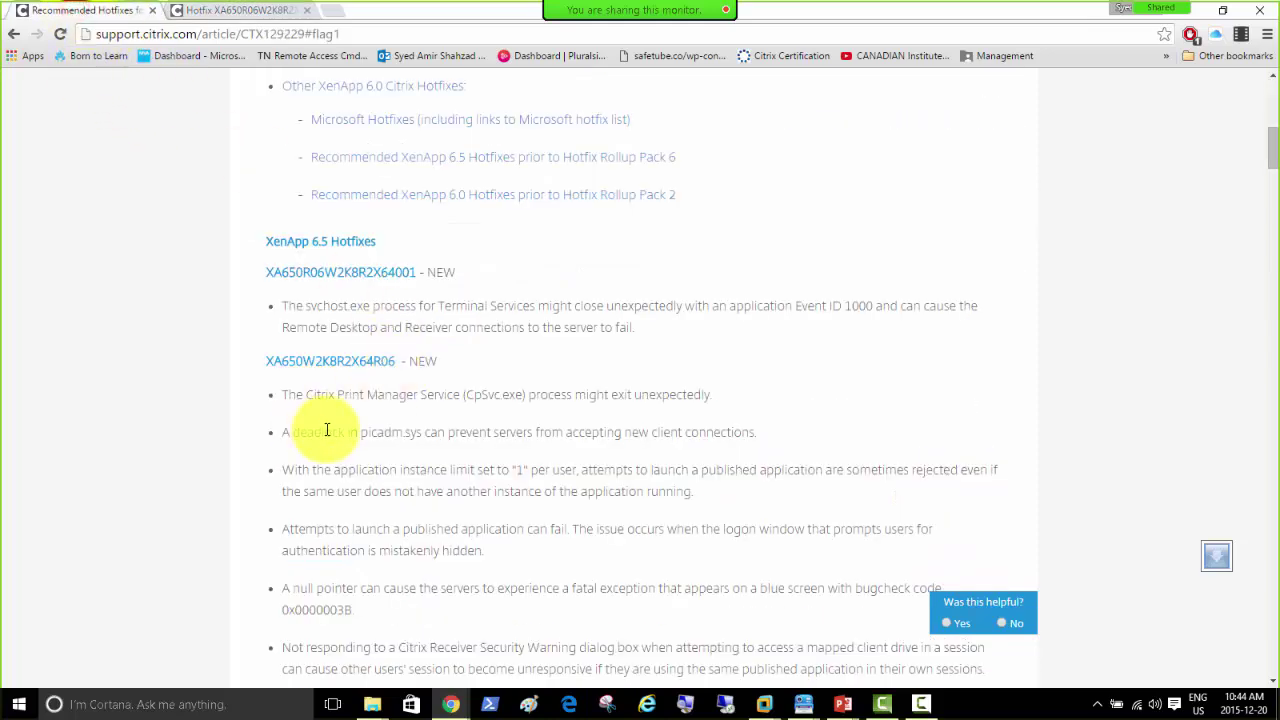
{"action": "left_click", "coordinate": [330, 361]}
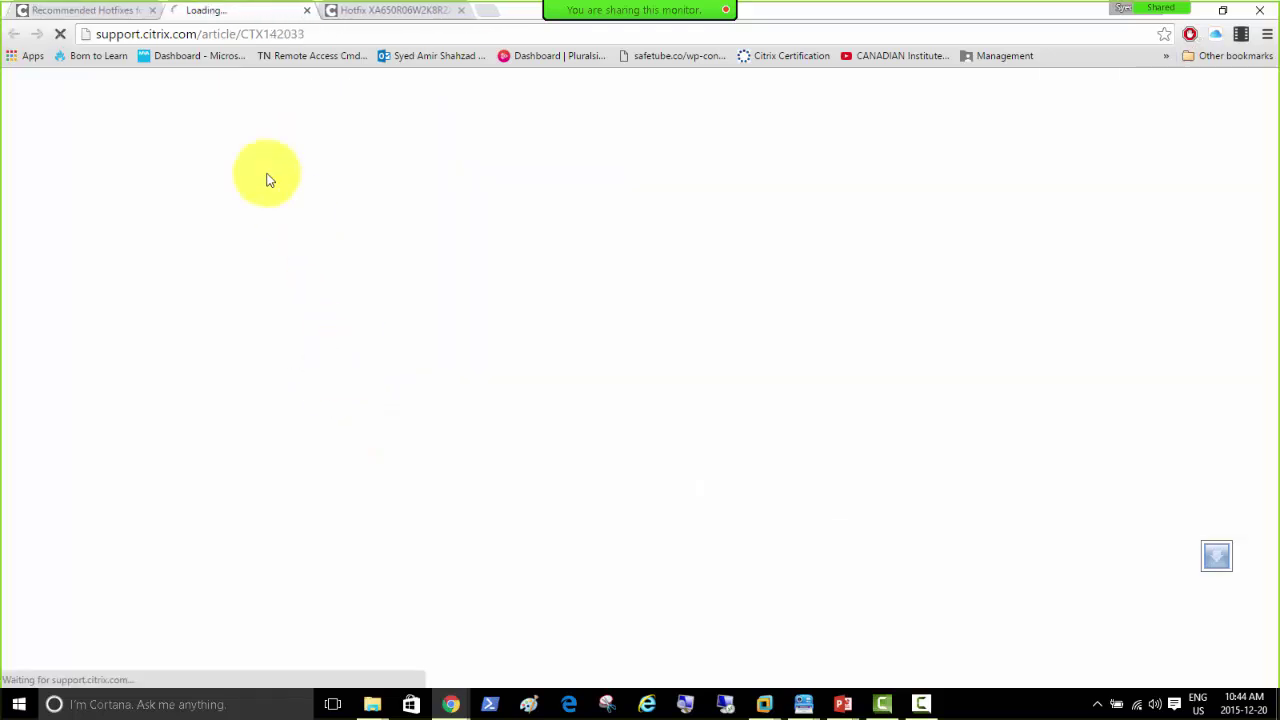
{"action": "scroll", "coordinate": [414, 520], "scroll_direction": "down", "scroll_amount": 3}
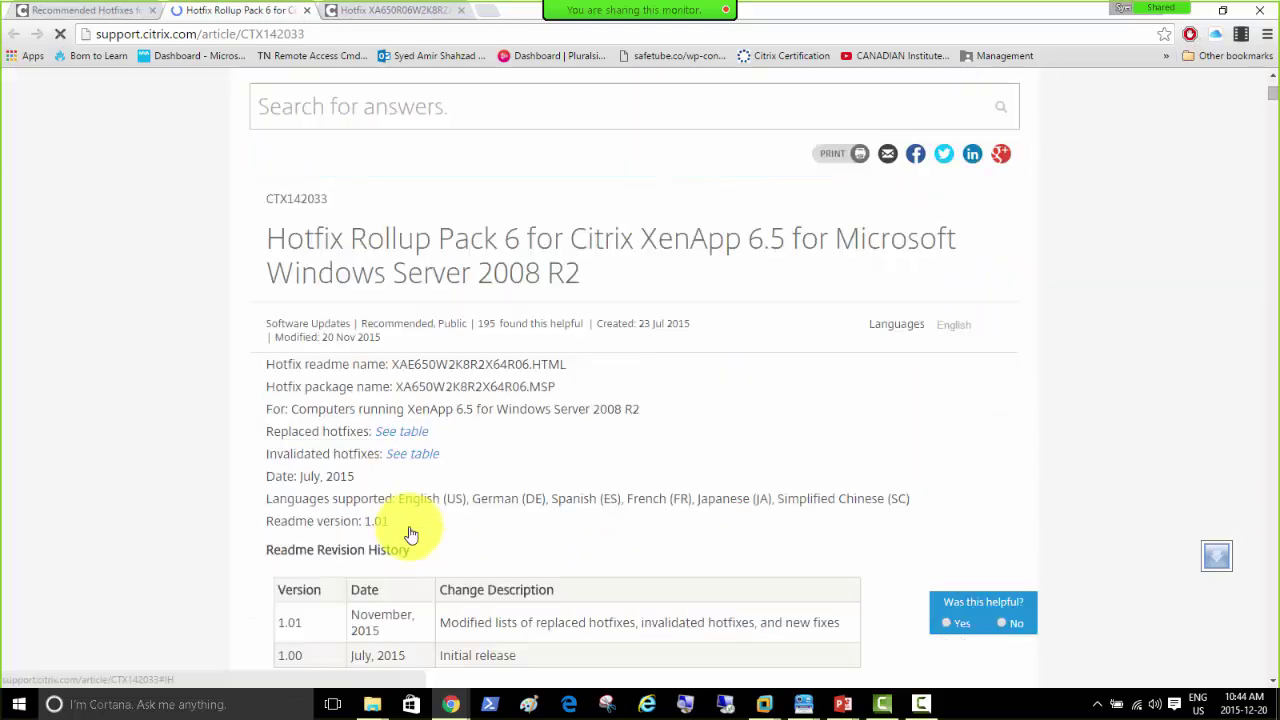
{"action": "scroll", "coordinate": [410, 535], "scroll_direction": "down", "scroll_amount": 3}
{"action": "scroll", "coordinate": [408, 533], "scroll_direction": "down", "scroll_amount": 5}
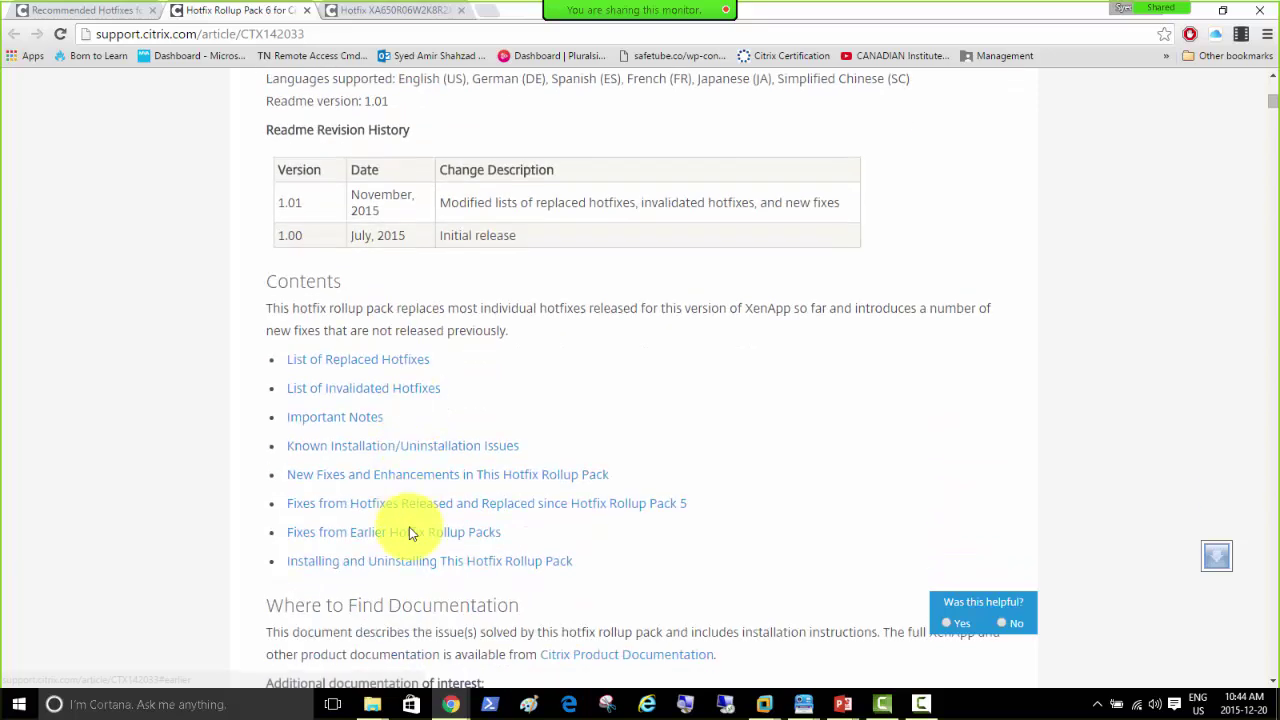
{"action": "scroll", "coordinate": [410, 540], "scroll_direction": "up", "scroll_amount": 6}
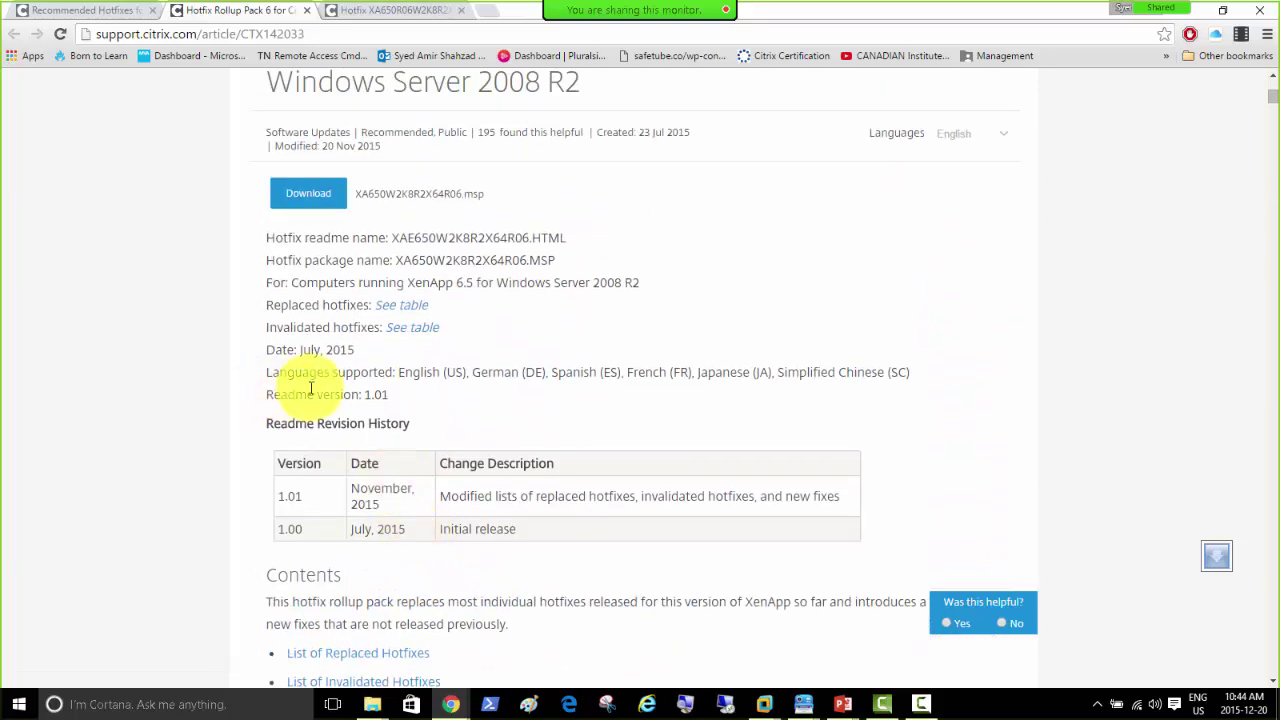
{"action": "scroll", "coordinate": [350, 400], "scroll_direction": "down", "scroll_amount": 1}
{"action": "scroll", "coordinate": [350, 405], "scroll_direction": "down", "scroll_amount": 2}
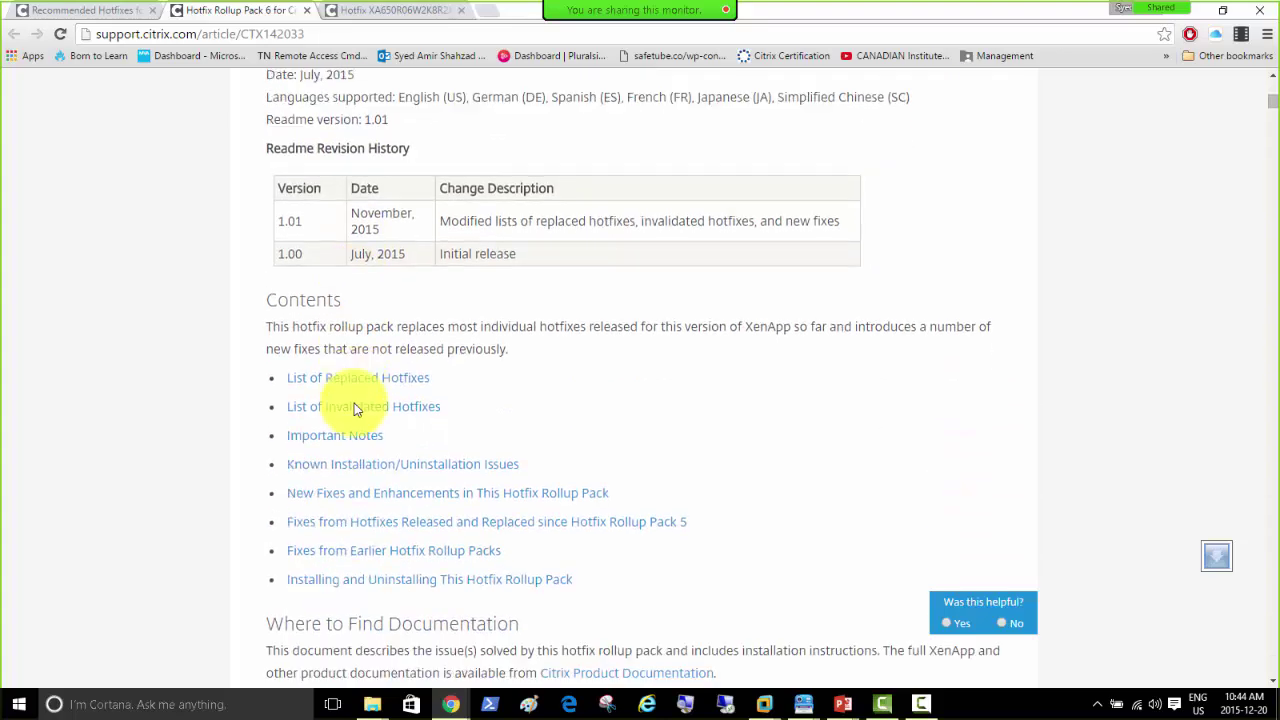
{"action": "scroll", "coordinate": [378, 450], "scroll_direction": "down", "scroll_amount": 3}
{"action": "scroll", "coordinate": [381, 468], "scroll_direction": "down", "scroll_amount": 3}
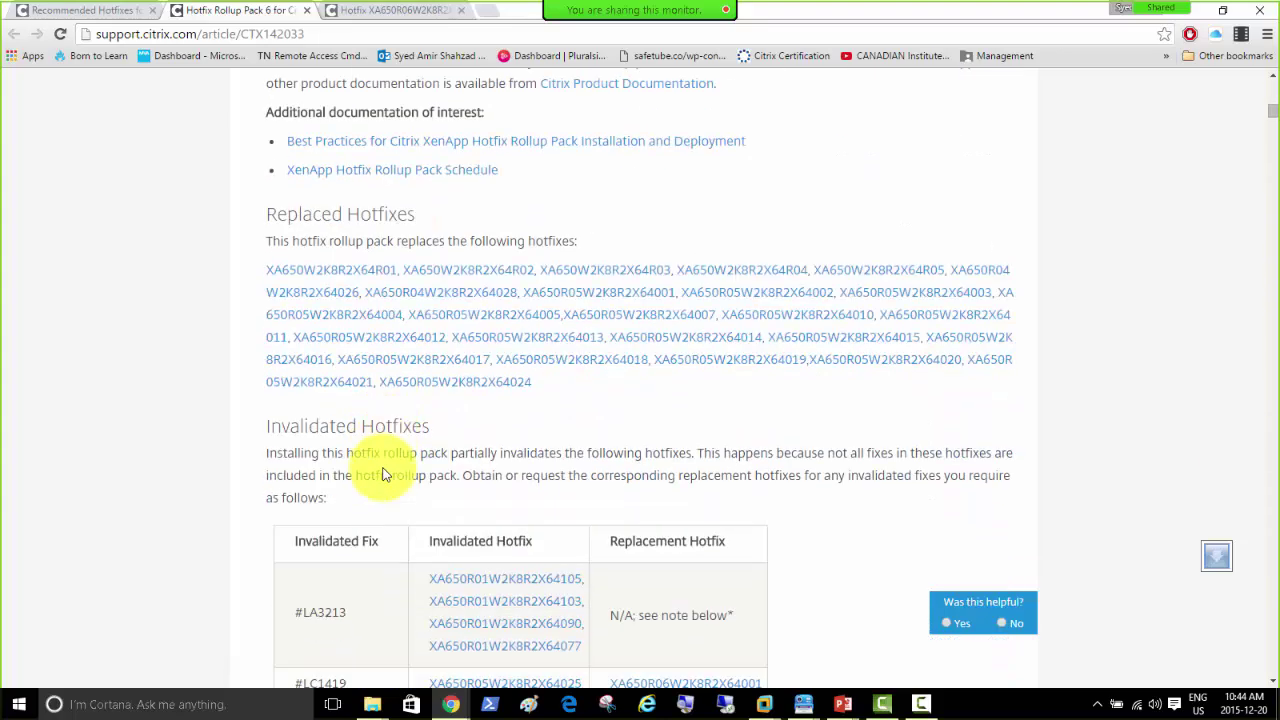
{"action": "scroll", "coordinate": [383, 474], "scroll_direction": "down", "scroll_amount": 9}
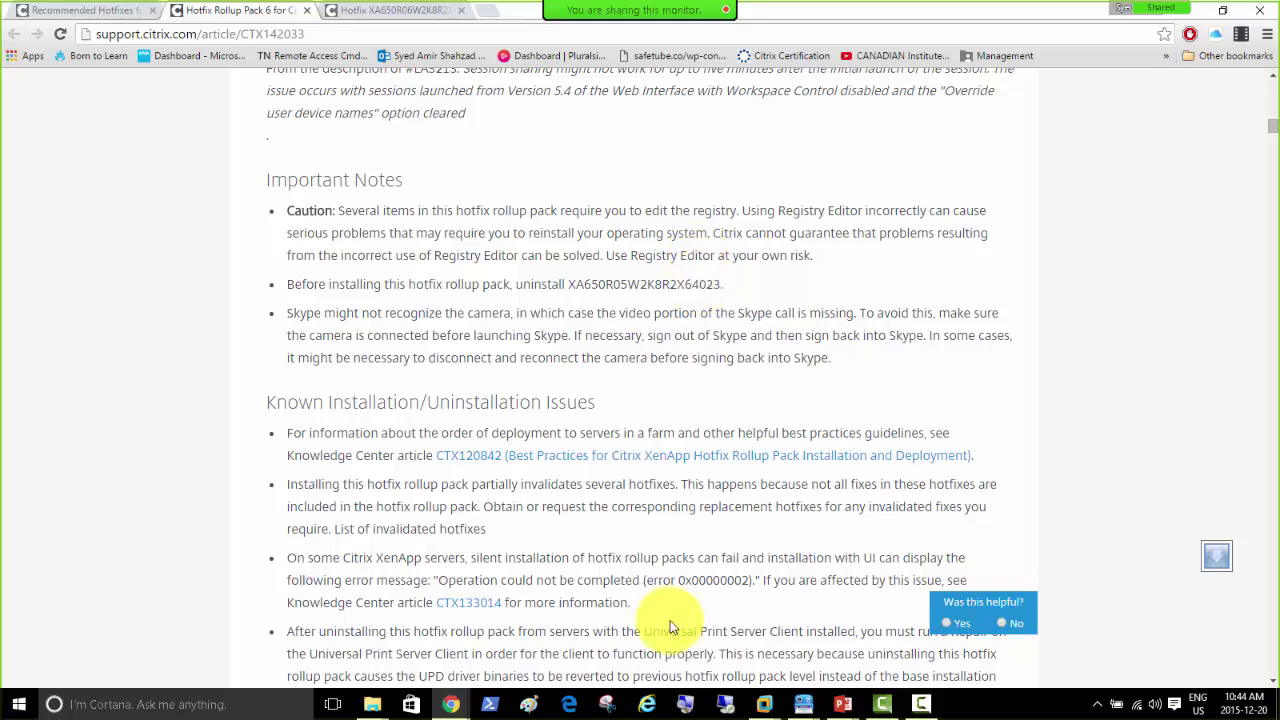
{"action": "scroll", "coordinate": [460, 240], "scroll_direction": "up", "scroll_amount": 10}
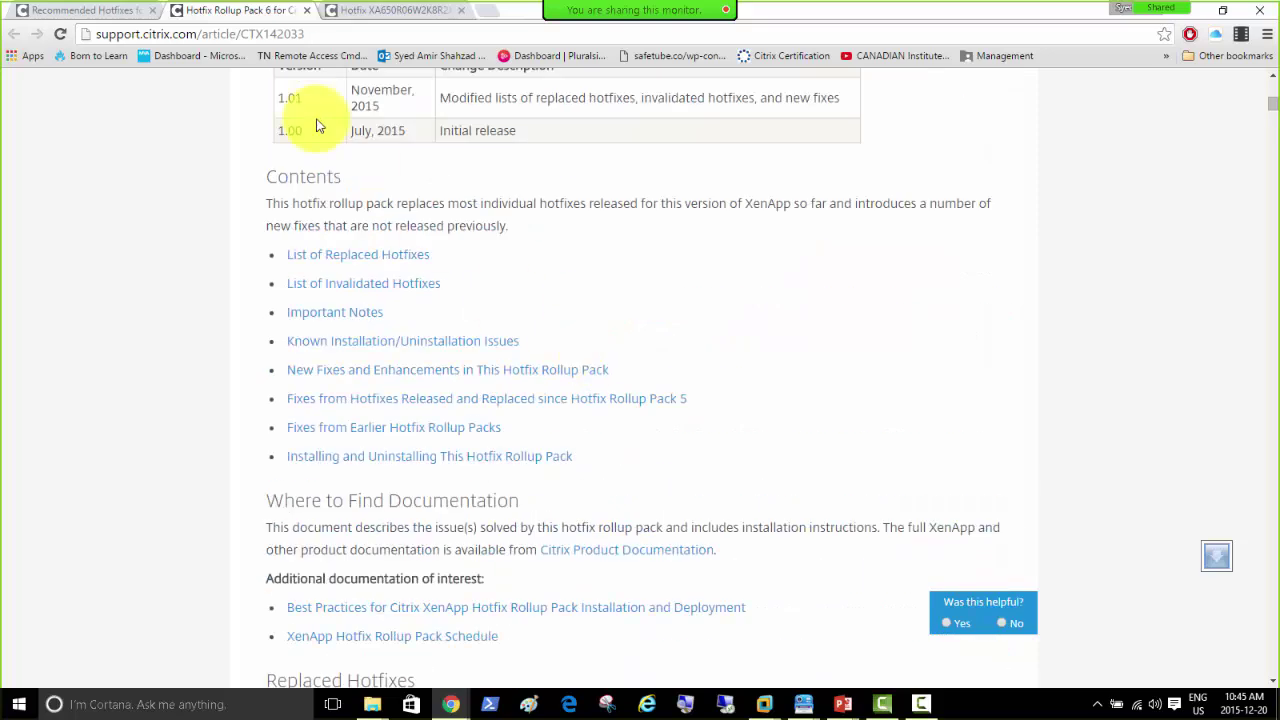
Step: Return to the Recommended Hotfixes article CTX129229 at its XenApp 6.5 Hotfixes section
{"action": "left_click", "coordinate": [88, 12]}
{"action": "scroll", "coordinate": [531, 400], "scroll_direction": "down", "scroll_amount": 5}
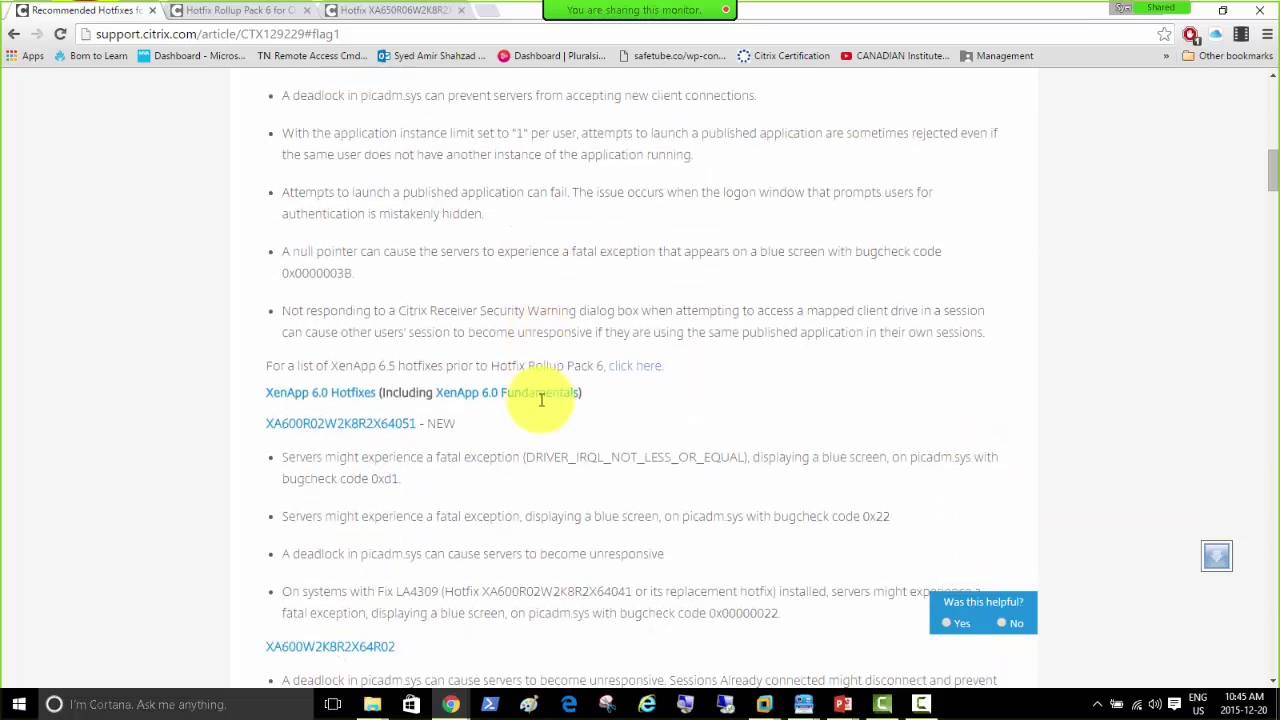
{"action": "scroll", "coordinate": [444, 412], "scroll_direction": "up", "scroll_amount": 5}
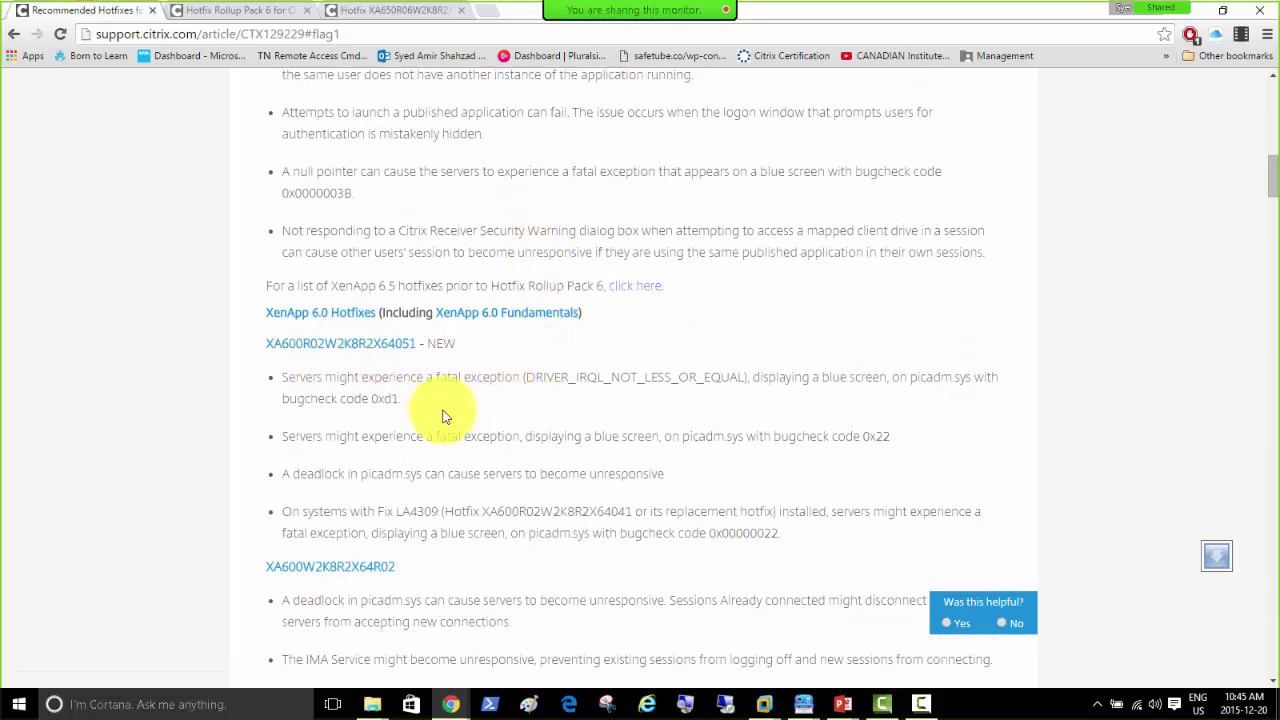
{"action": "scroll", "coordinate": [445, 417], "scroll_direction": "up", "scroll_amount": 1}
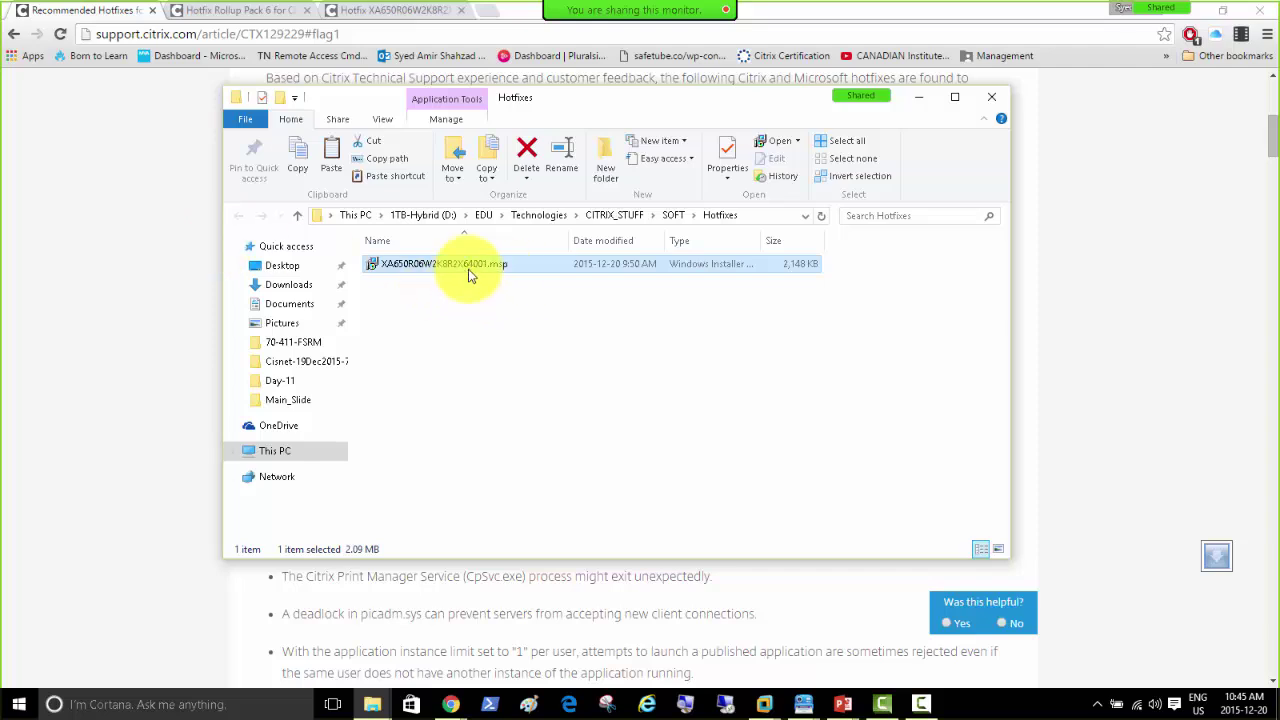
Step: Copy the XA650R06W2K8R2X64001.msp patch and switch to the CitrixMem01 virtual machine
{"action": "right_click", "coordinate": [413, 268]}
{"action": "left_click", "coordinate": [464, 545]}
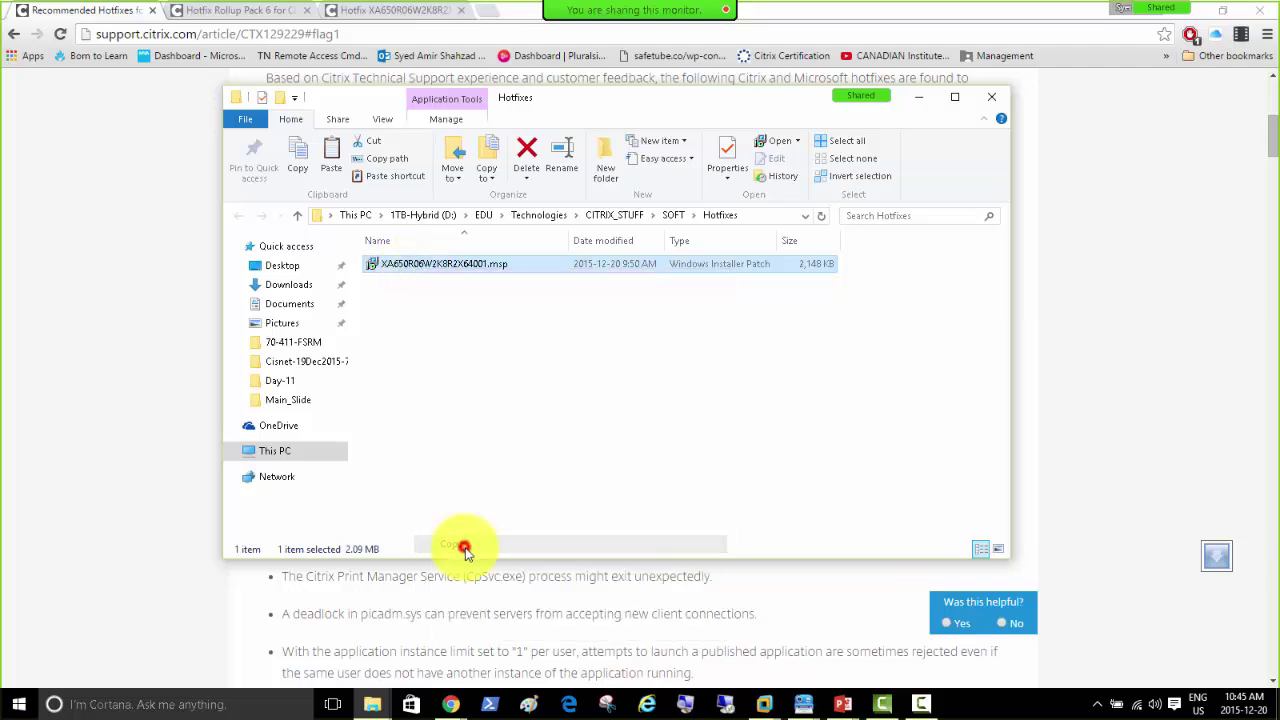
{"action": "mouse_move", "coordinate": [762, 700]}
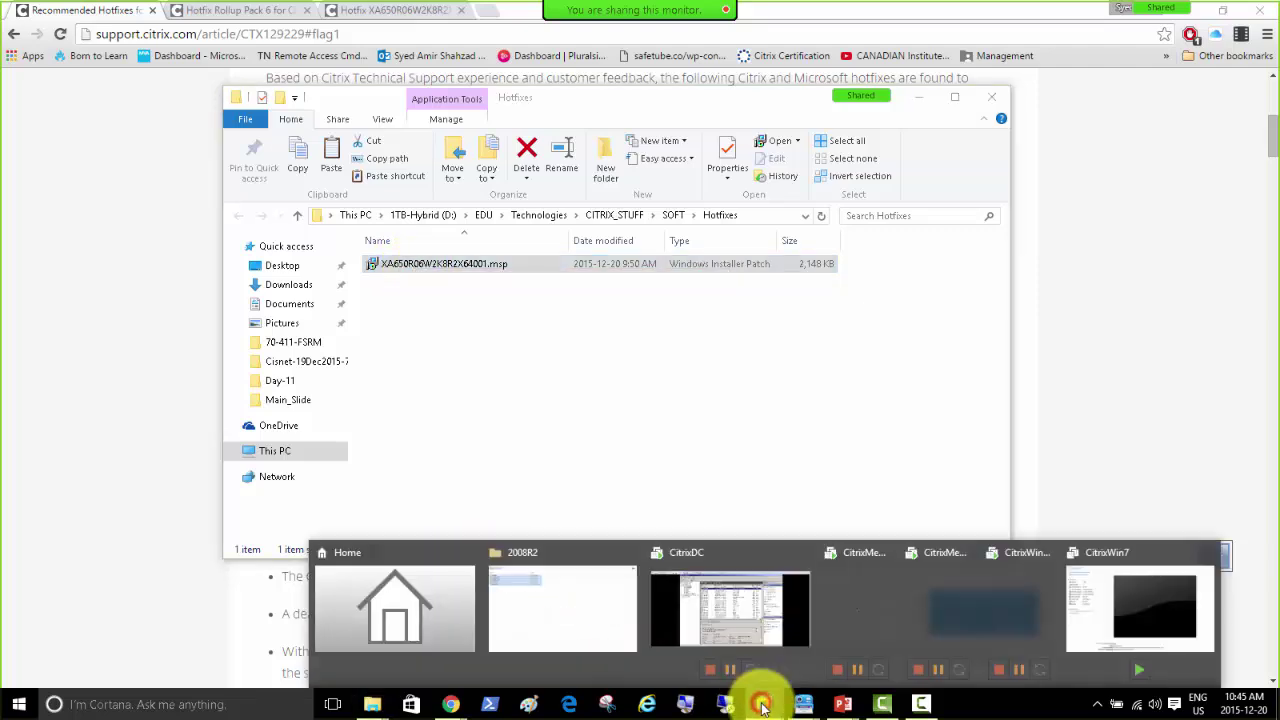
{"action": "left_click", "coordinate": [716, 618]}
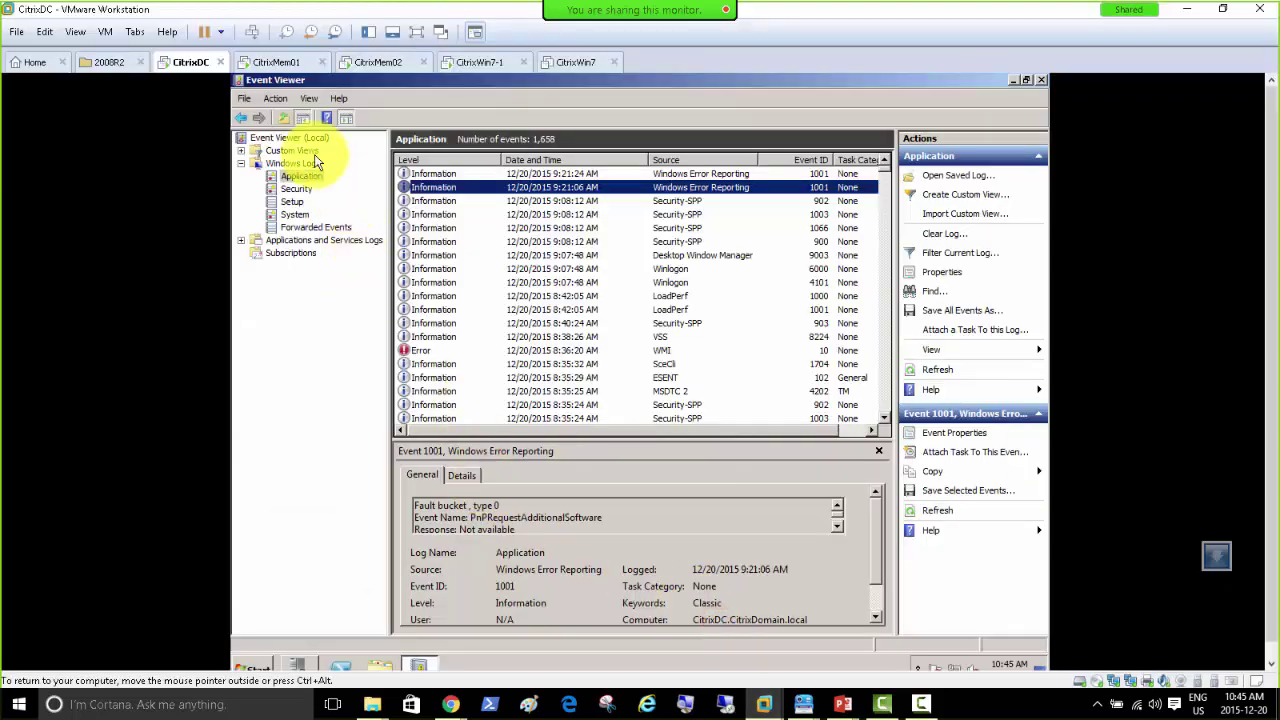
{"action": "left_click", "coordinate": [268, 62]}
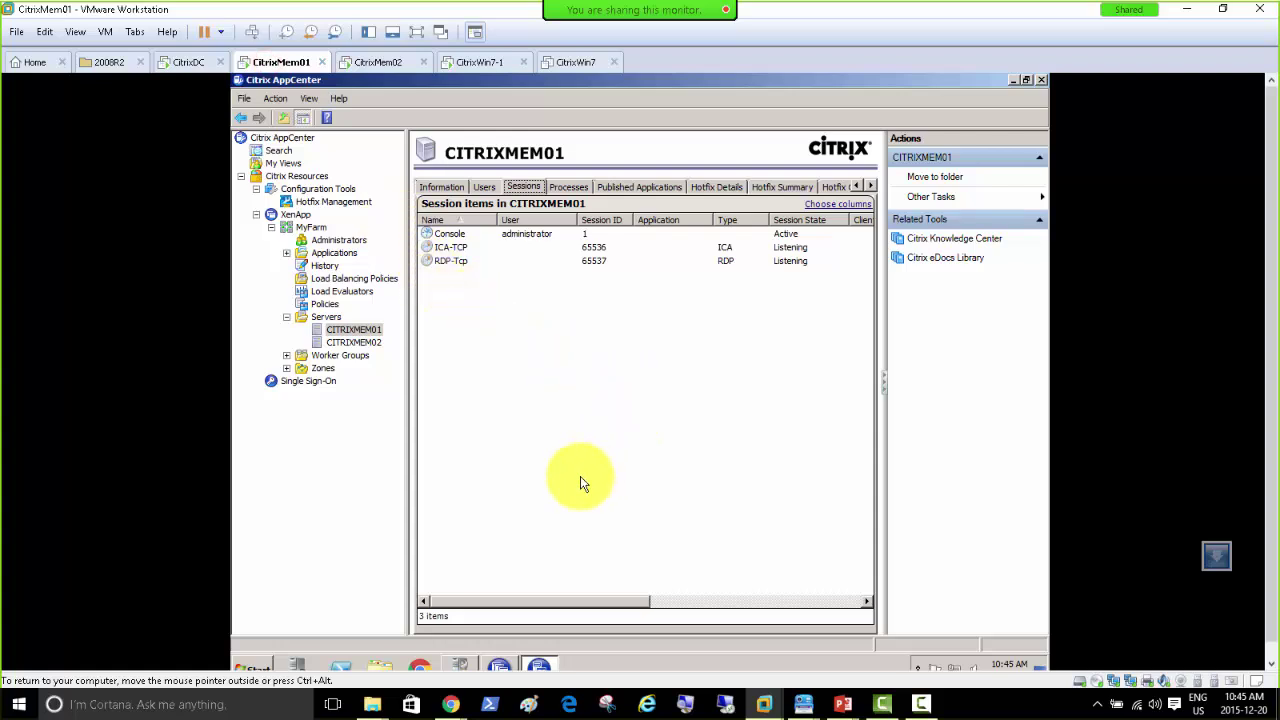
Step: Paste the patch into C:\Soft on CitrixMem01 and select the pasted file
{"action": "left_click", "coordinate": [379, 668]}
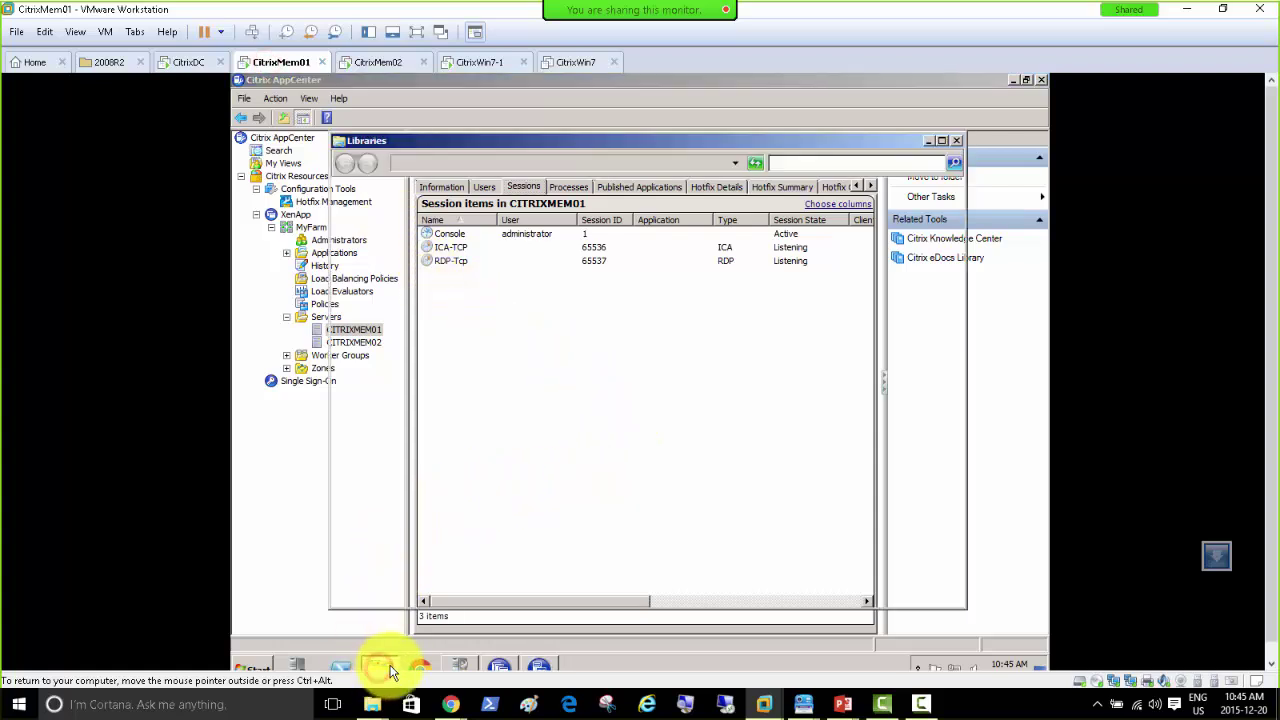
{"action": "left_click", "coordinate": [380, 385]}
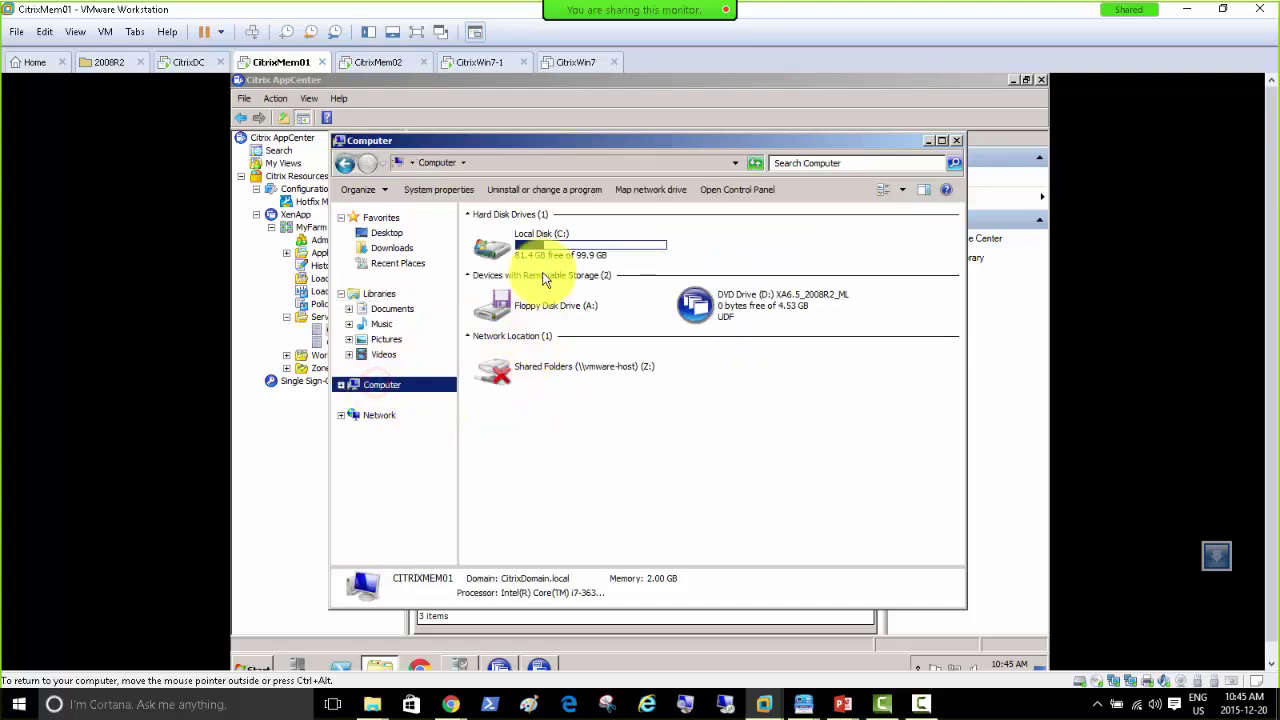
{"action": "double_click", "coordinate": [540, 250]}
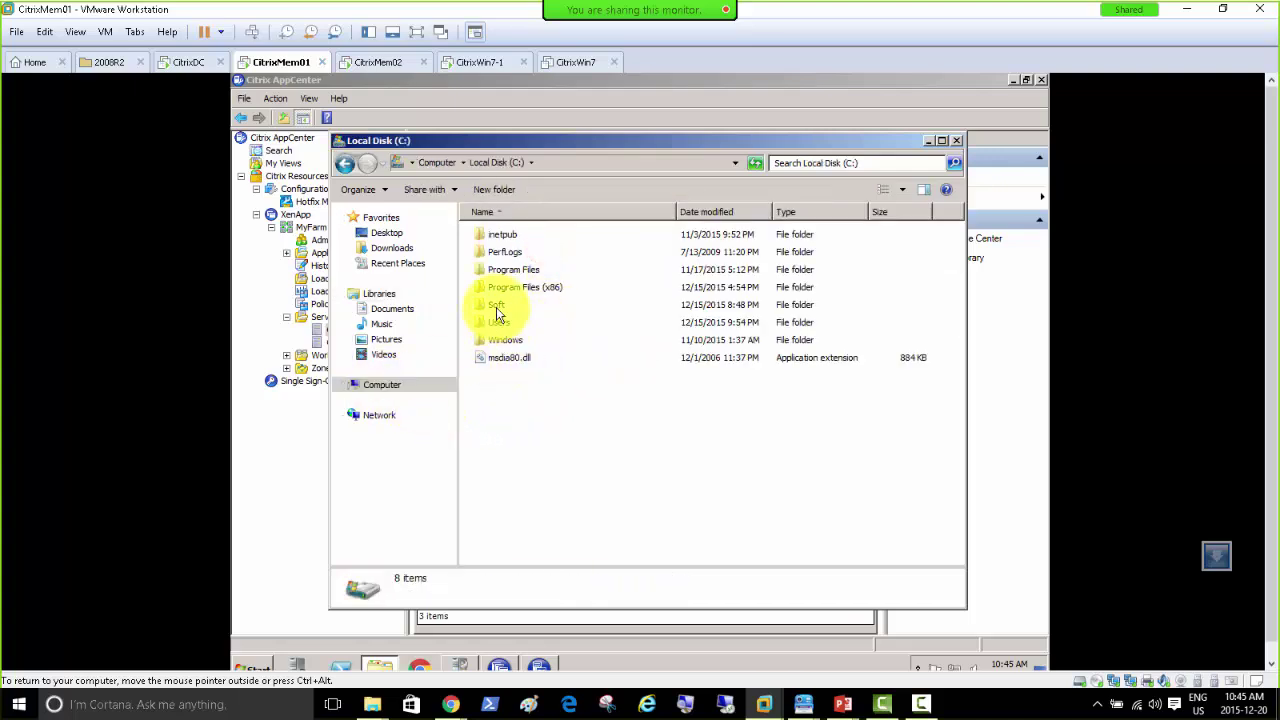
{"action": "double_click", "coordinate": [496, 305]}
{"action": "right_click", "coordinate": [502, 322]}
{"action": "left_click", "coordinate": [500, 356]}
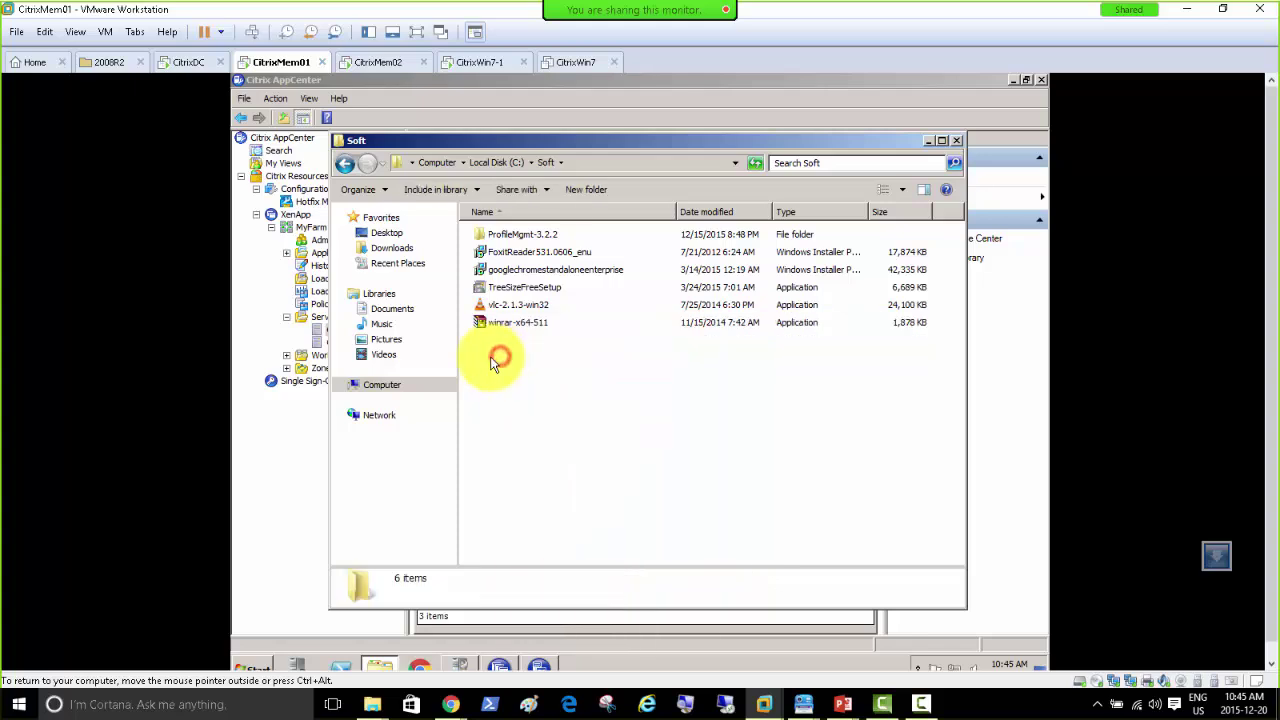
{"action": "right_click", "coordinate": [493, 358]}
{"action": "left_click", "coordinate": [524, 448]}
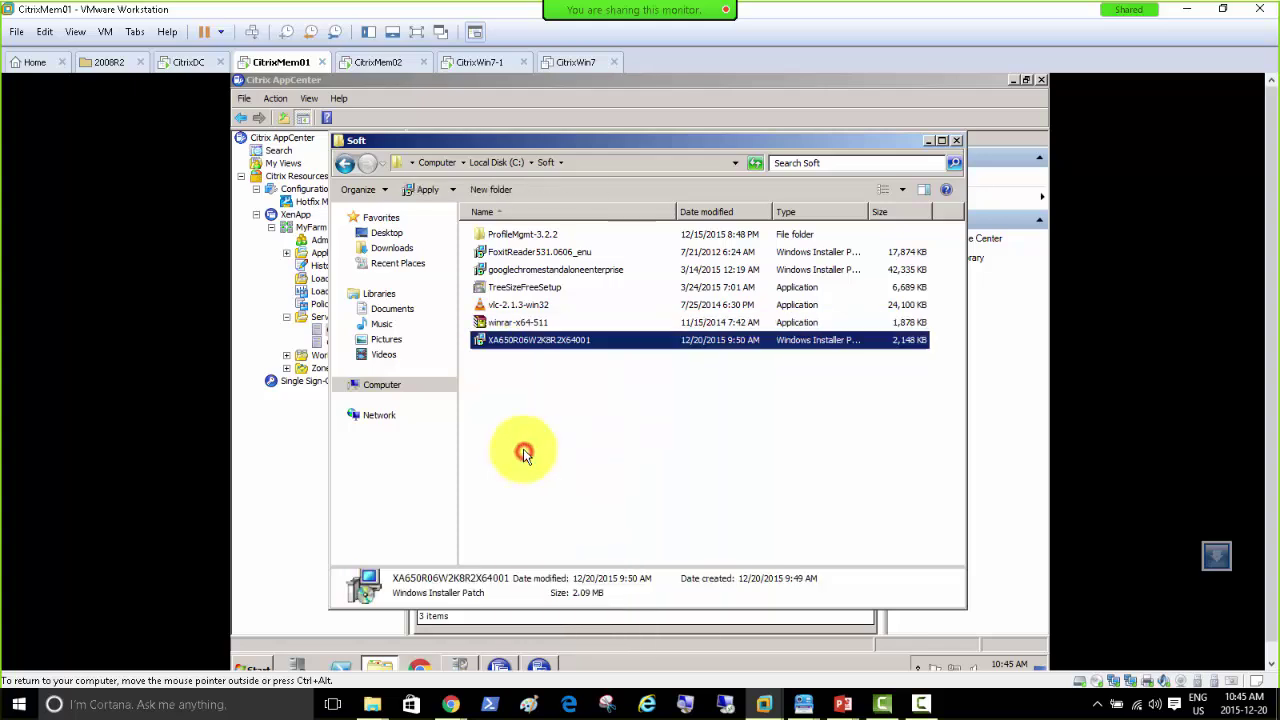
{"action": "left_click", "coordinate": [532, 409]}
{"action": "left_click", "coordinate": [522, 342]}
Step: Start installing the XA650R06W2K8R2X64001 patch and view AppCenter's Hotfix Summary for both servers
{"action": "double_click", "coordinate": [522, 342]}
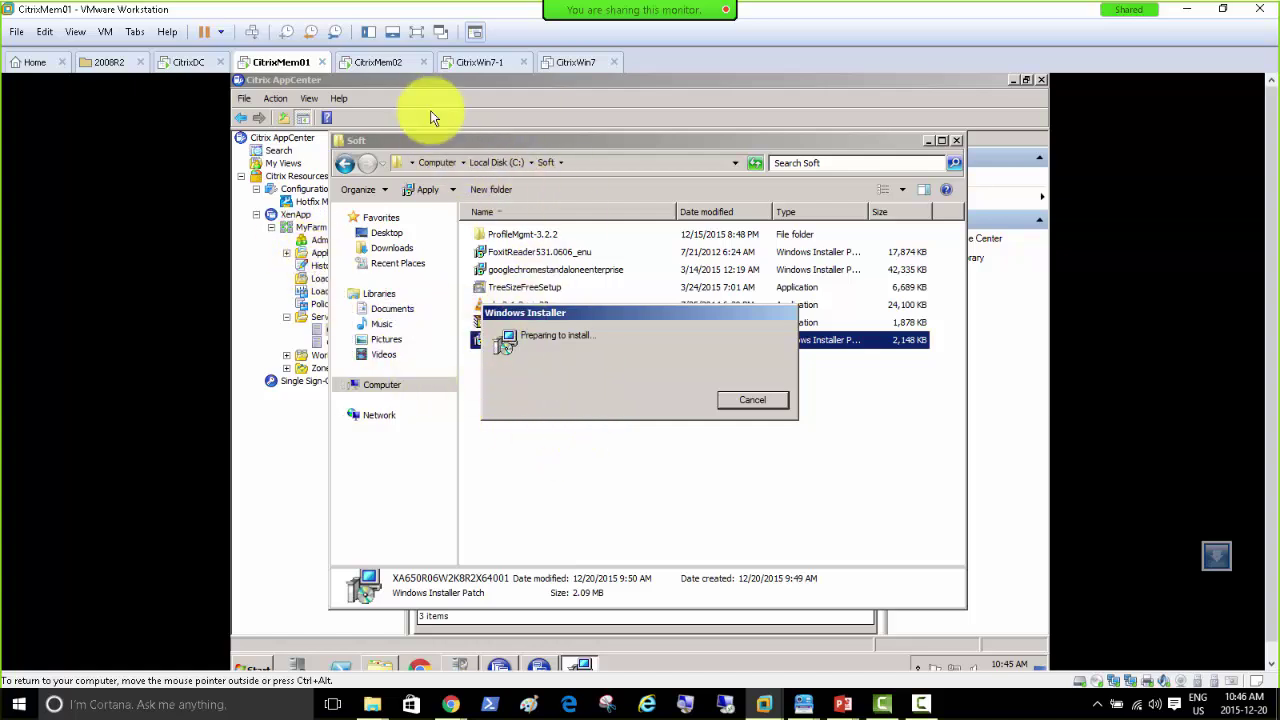
{"action": "left_click", "coordinate": [400, 97]}
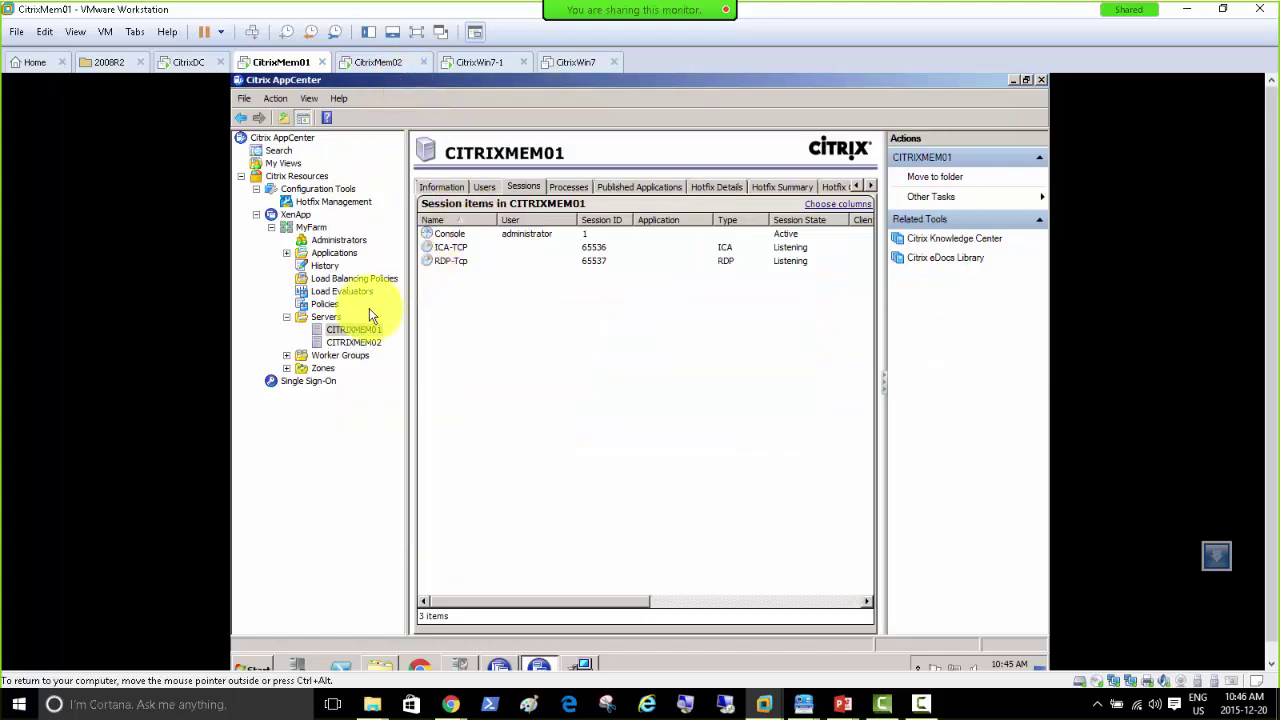
{"action": "left_click", "coordinate": [320, 204]}
{"action": "left_click", "coordinate": [494, 187]}
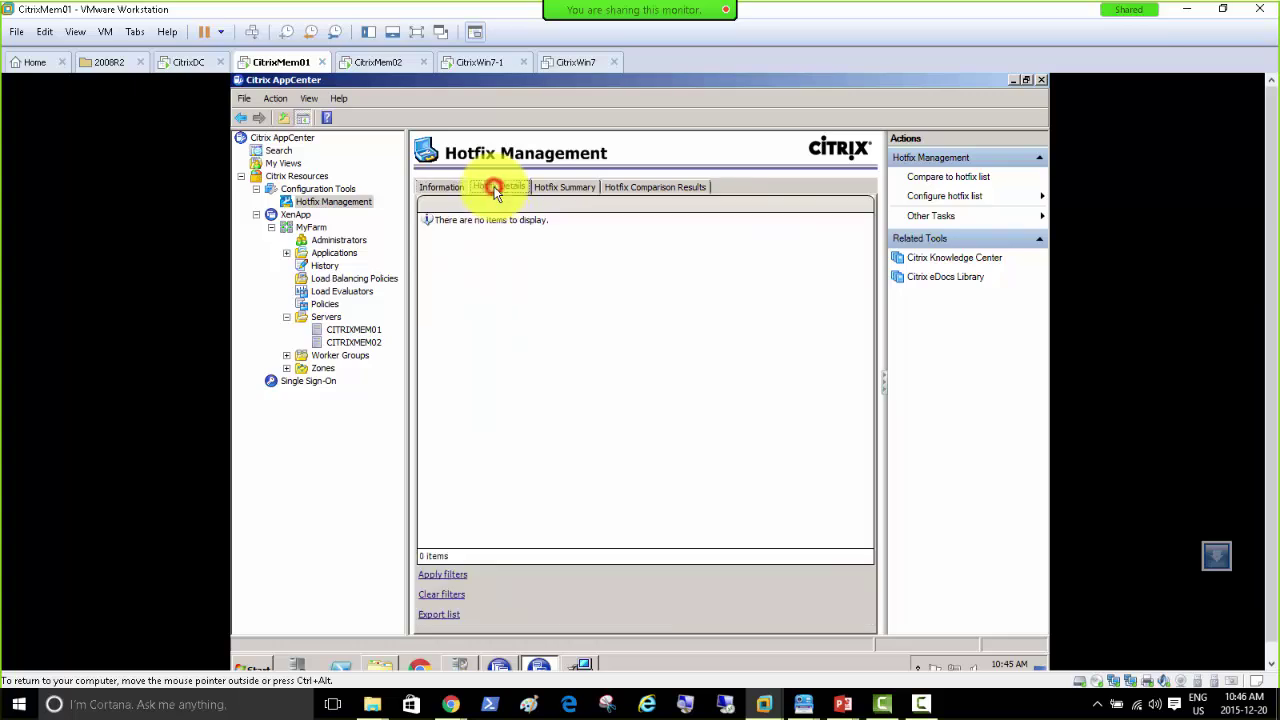
{"action": "left_click", "coordinate": [565, 190]}
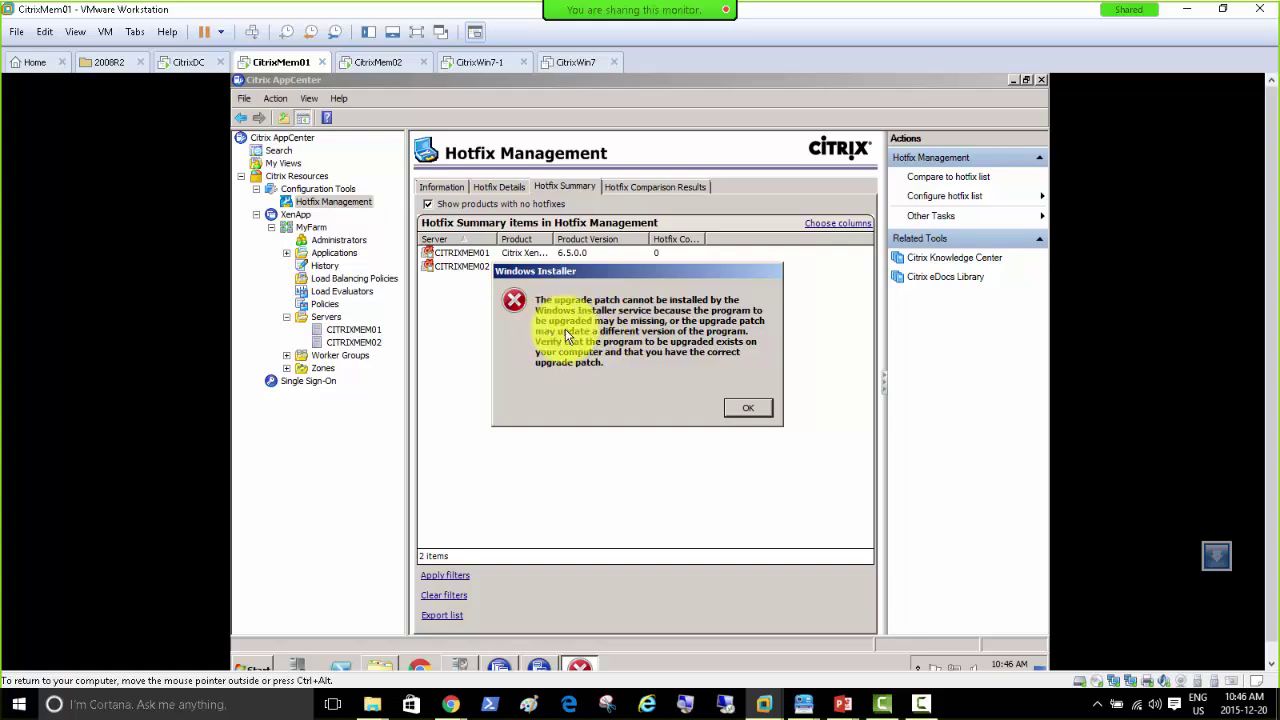
Step: Dismiss the installer error and widen the Server, Product and Hotfix Count columns
{"action": "left_click", "coordinate": [746, 410]}
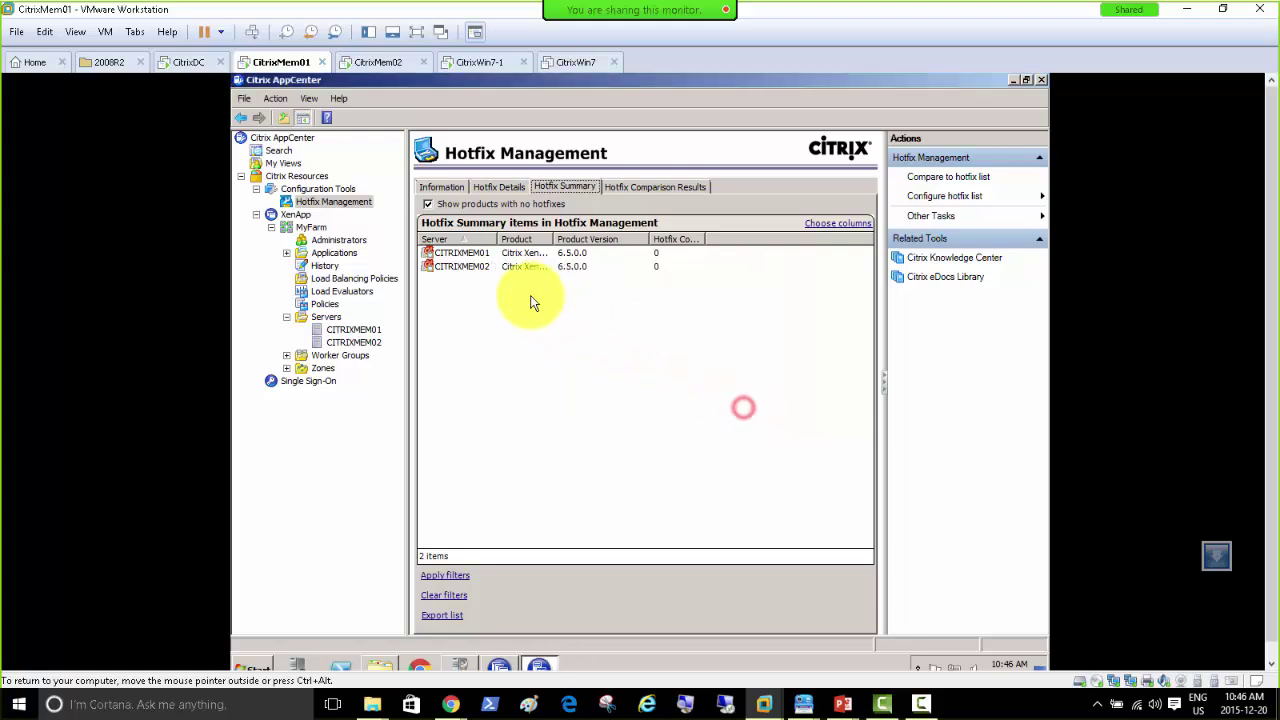
{"action": "left_click_drag", "start_coordinate": [502, 238], "coordinate": [554, 240]}
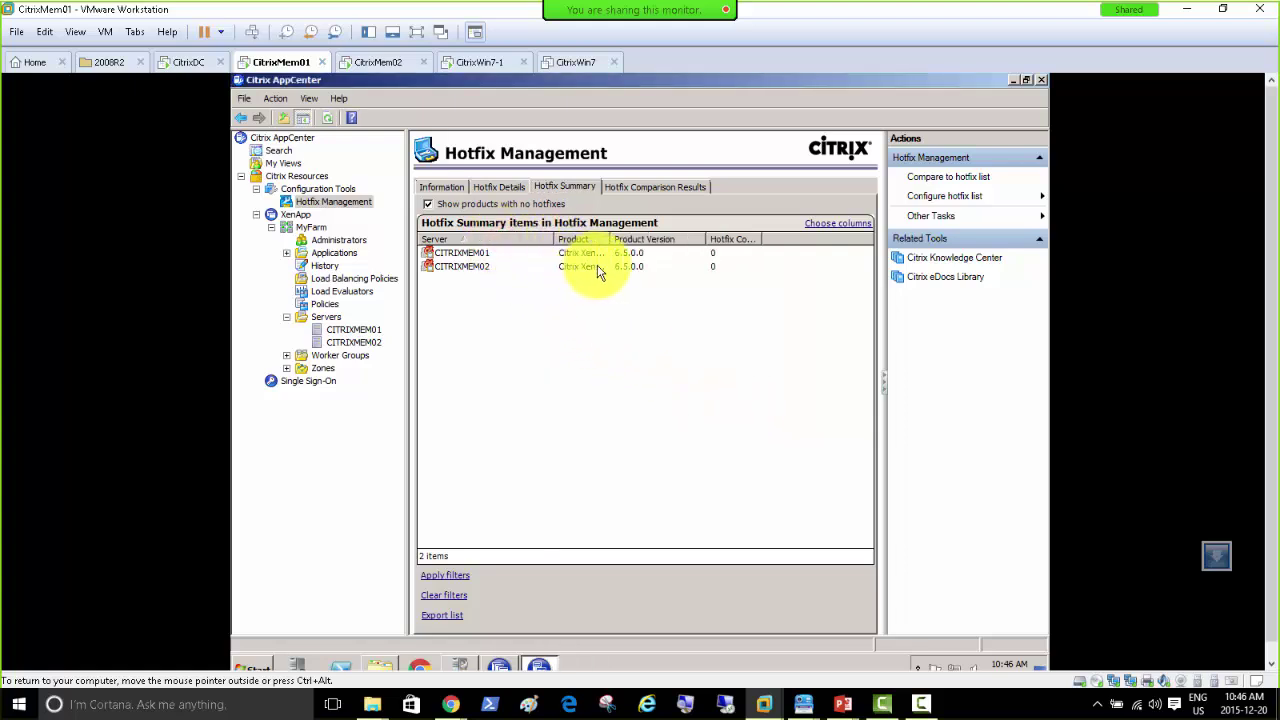
{"action": "left_click_drag", "start_coordinate": [657, 242], "coordinate": [675, 241]}
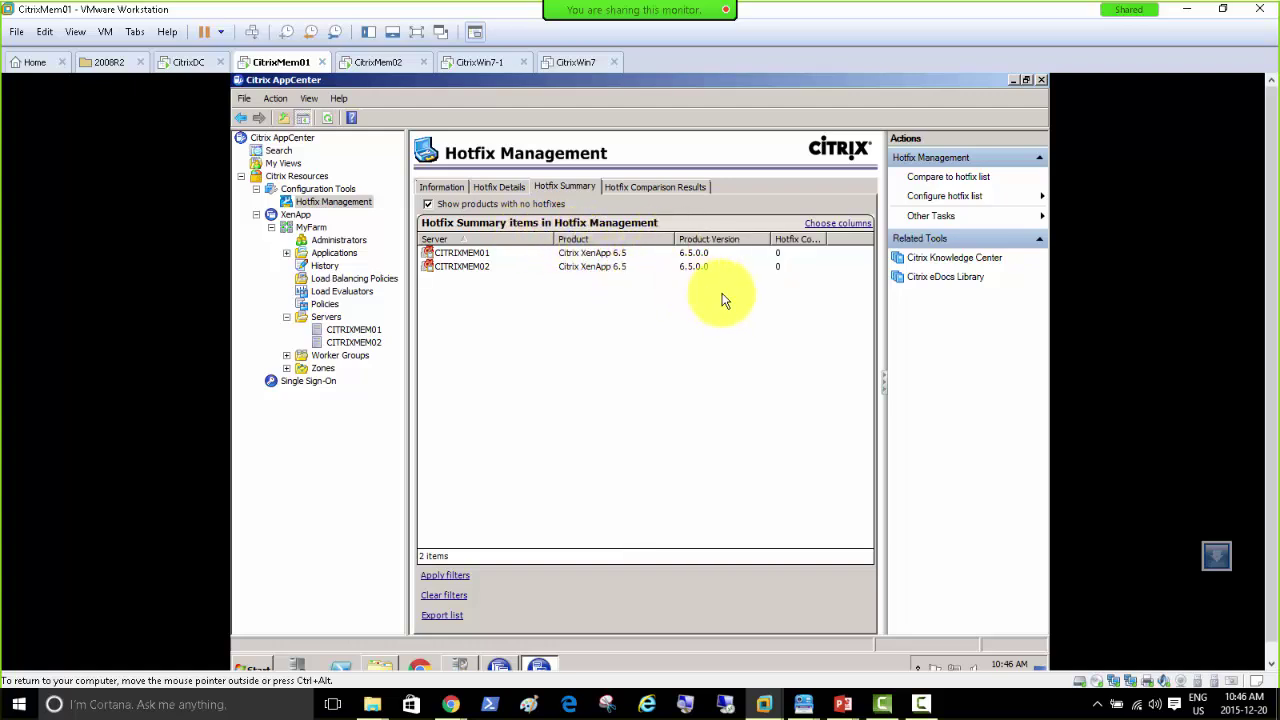
{"action": "left_click_drag", "start_coordinate": [823, 240], "coordinate": [858, 240]}
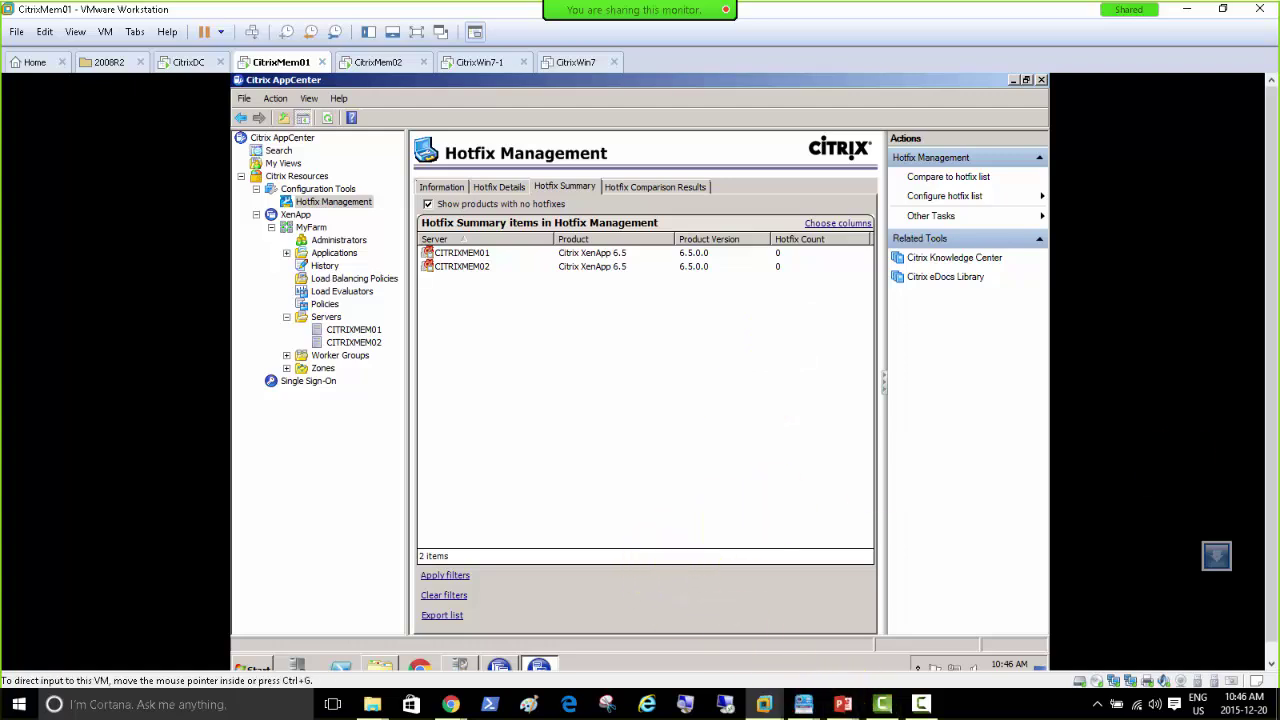
{"action": "left_click", "coordinate": [451, 704]}
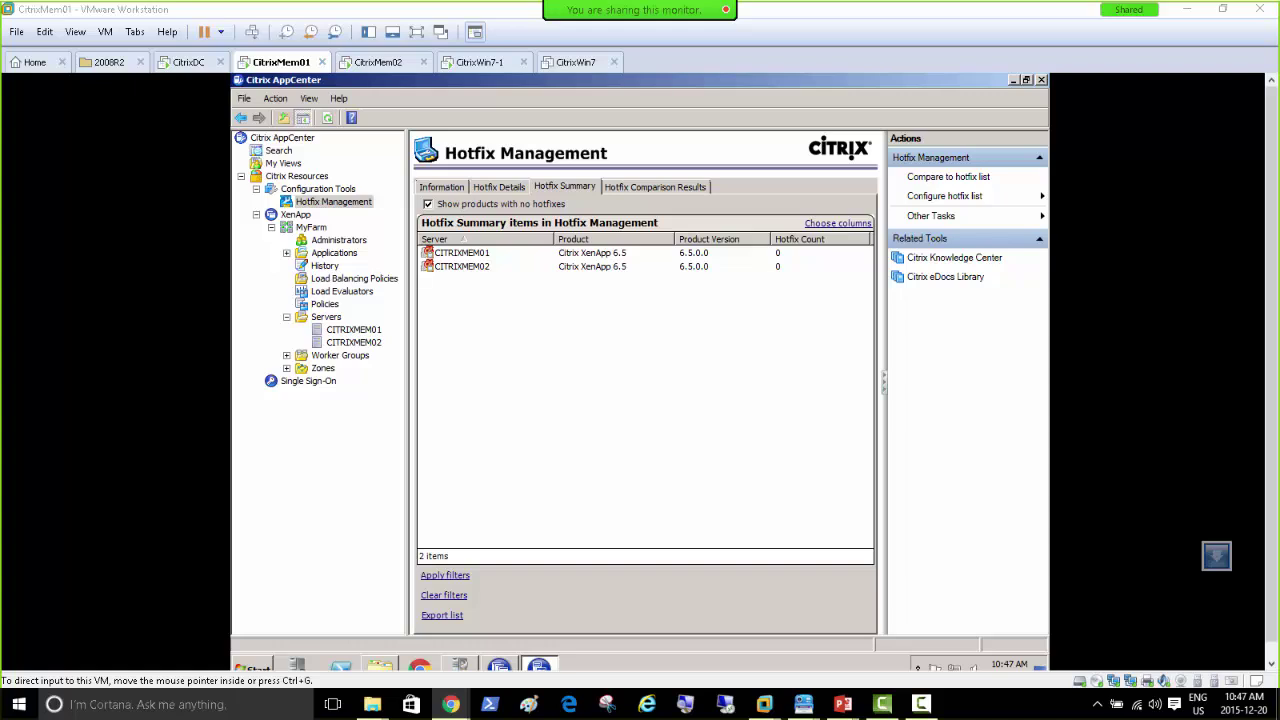
Step: Open the XA650W2K8R2X64R06 rollup pack article and download the package into the Hotfixes folder
{"action": "left_click", "coordinate": [451, 704]}
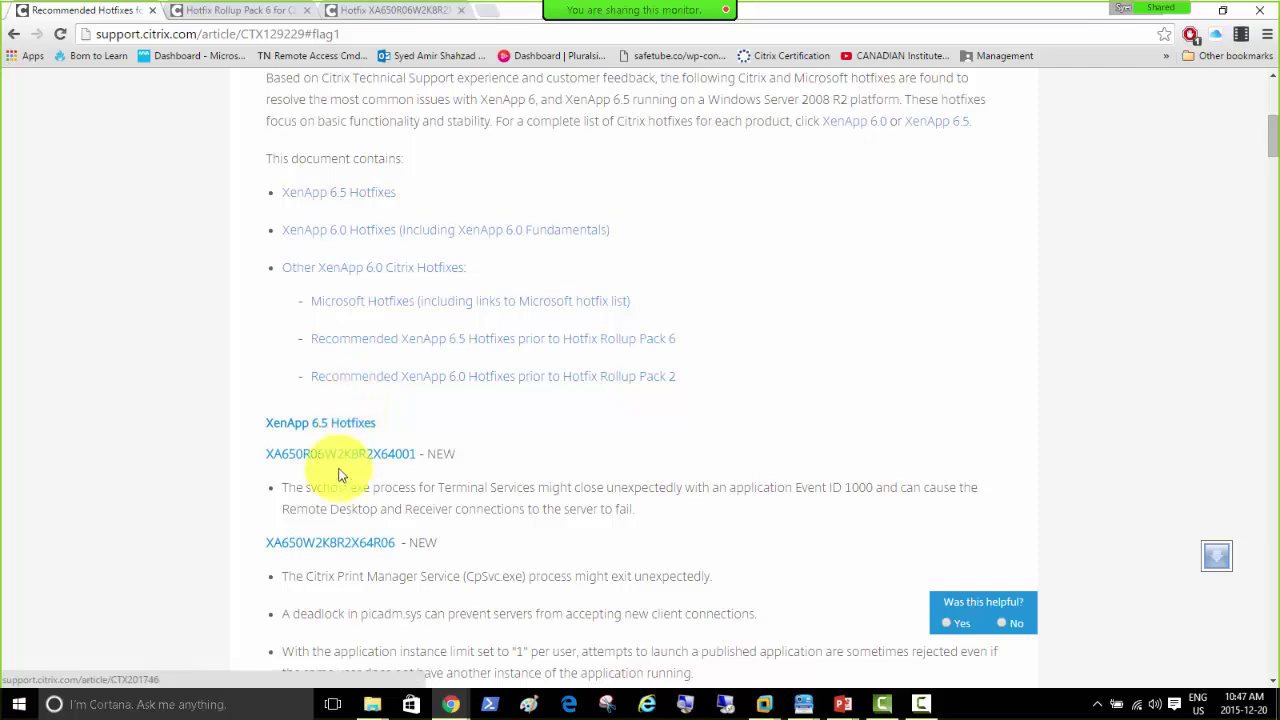
{"action": "scroll", "coordinate": [340, 460], "scroll_direction": "down", "scroll_amount": 1}
{"action": "left_click", "coordinate": [329, 421]}
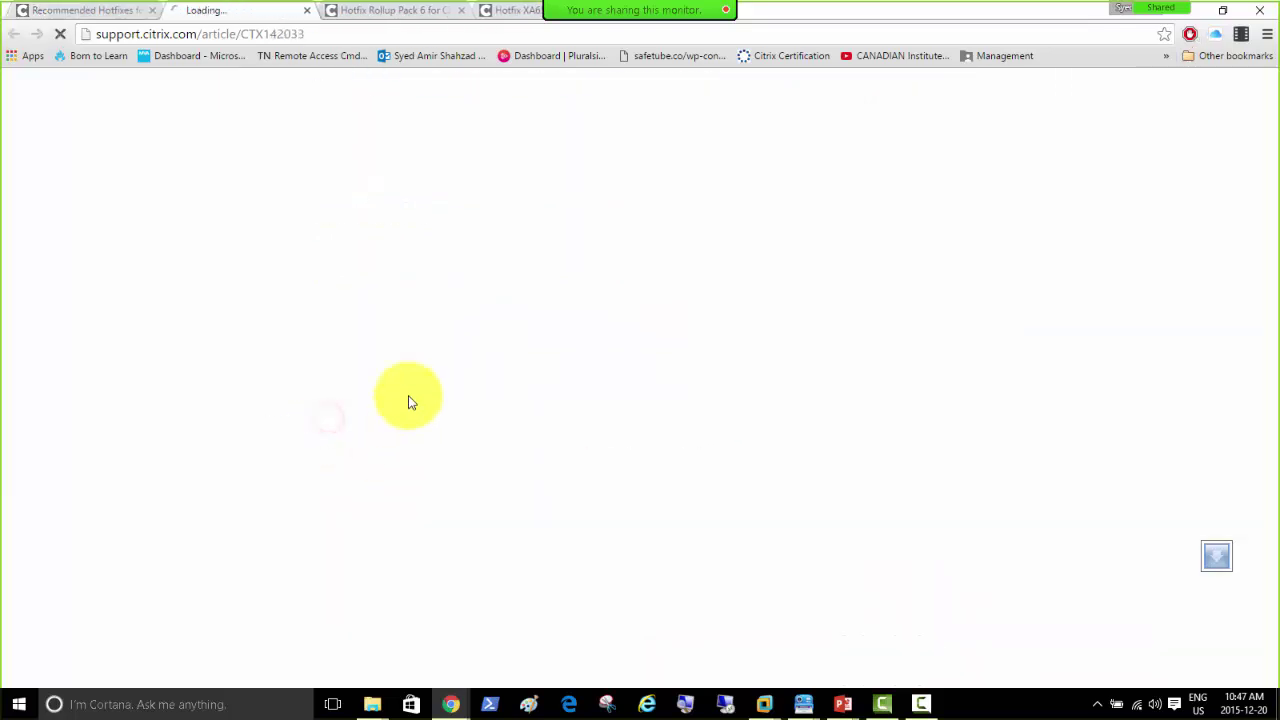
{"action": "scroll", "coordinate": [322, 480], "scroll_direction": "down", "scroll_amount": 3}
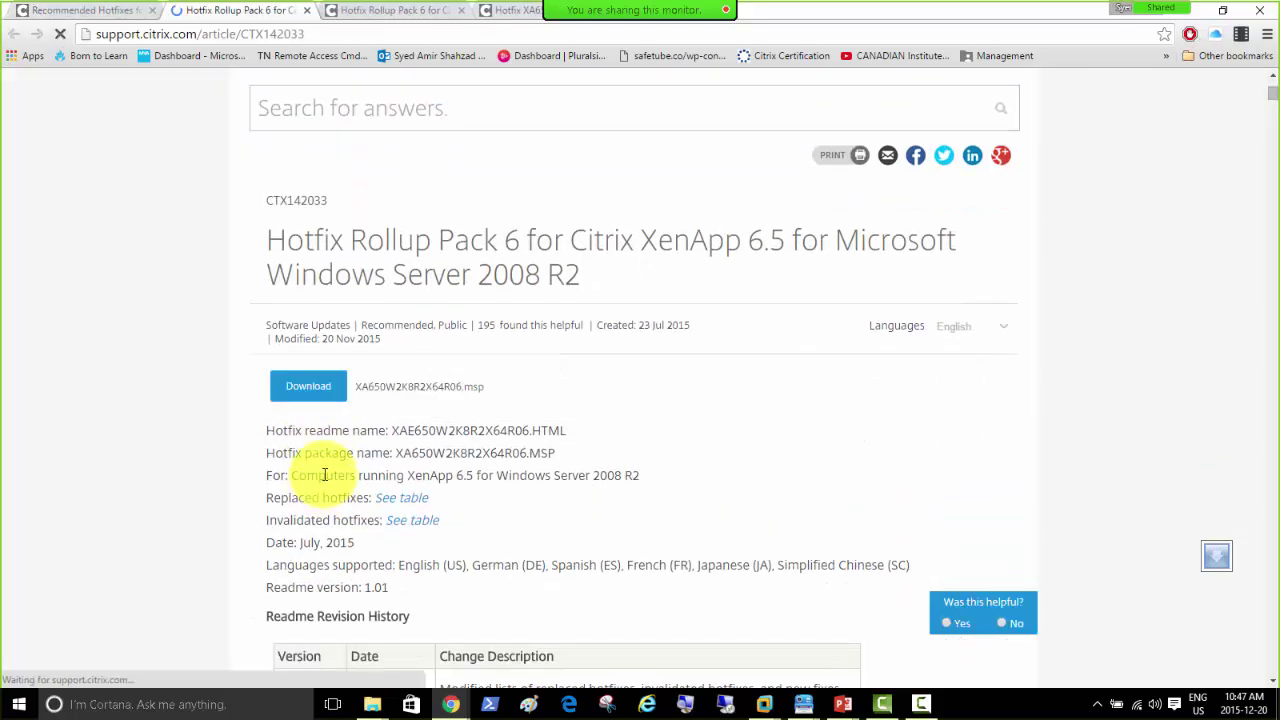
{"action": "left_click", "coordinate": [302, 387]}
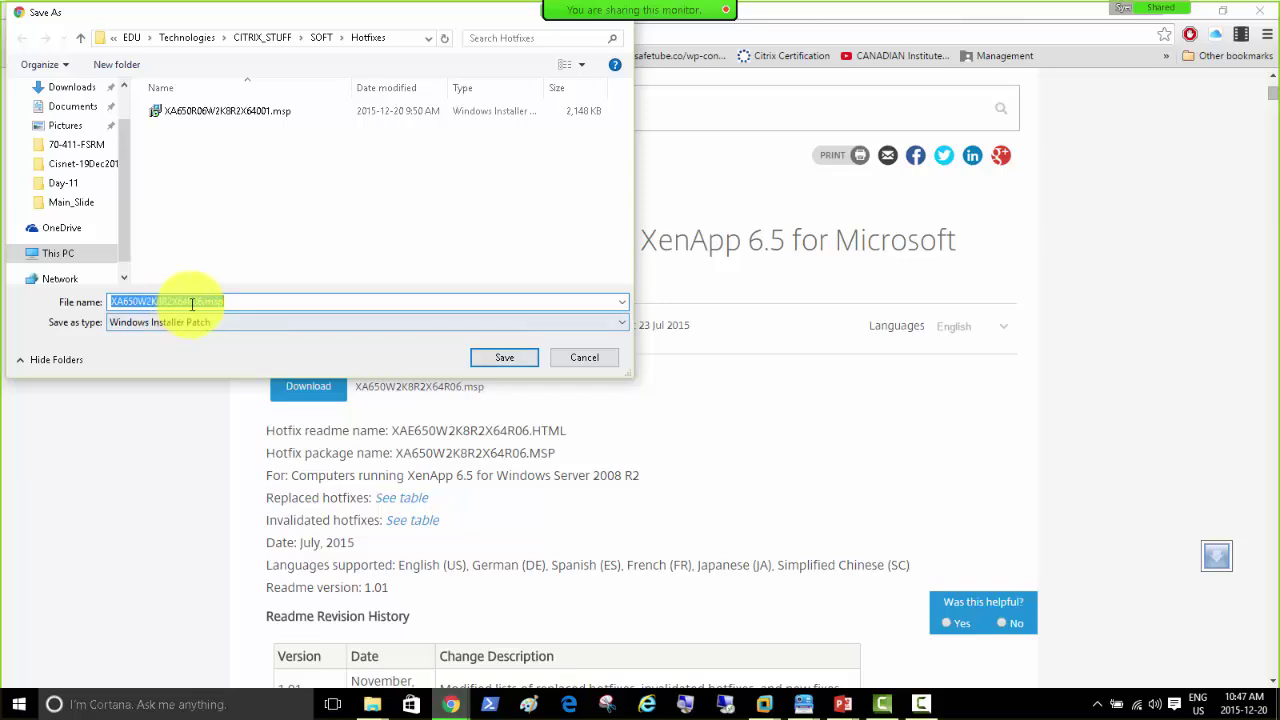
{"action": "left_click", "coordinate": [500, 357]}
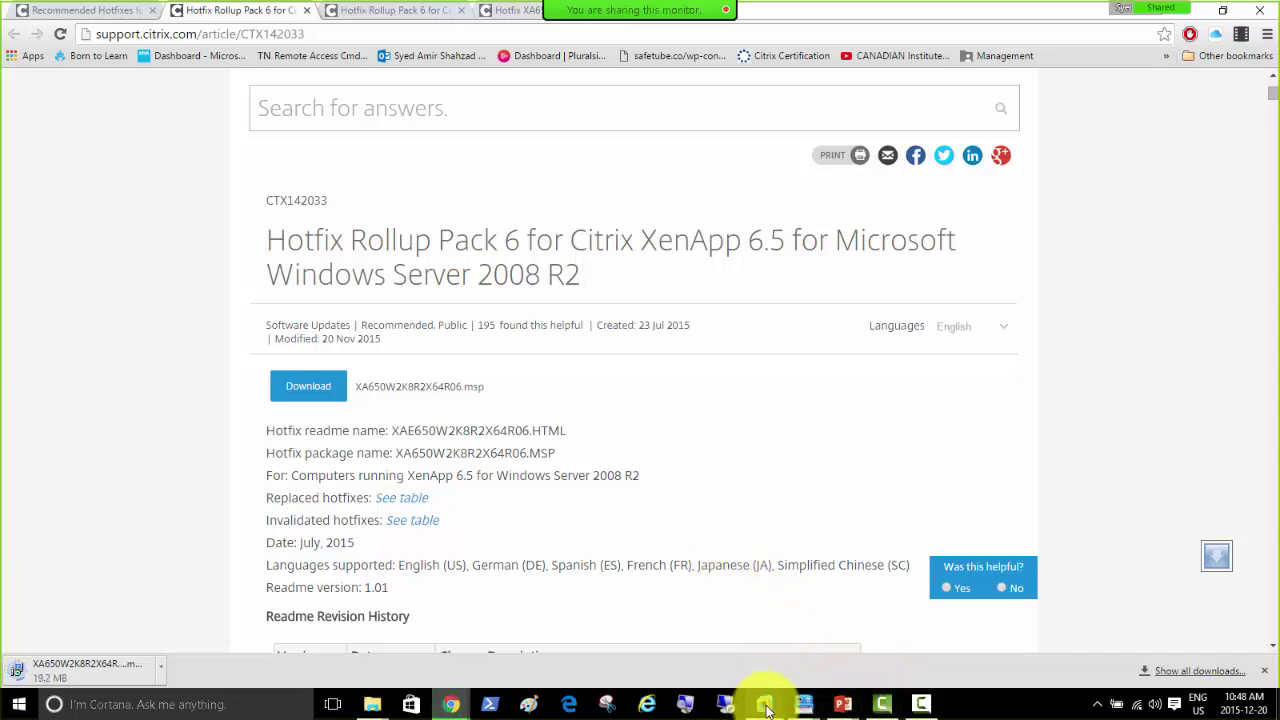
Step: Minimize CitrixDC's Event Viewer and view CitrixMem01's Hotfix Management information (last discovery 12/20/2015 9:10 AM)
{"action": "mouse_move", "coordinate": [766, 708]}
{"action": "left_click", "coordinate": [662, 597]}
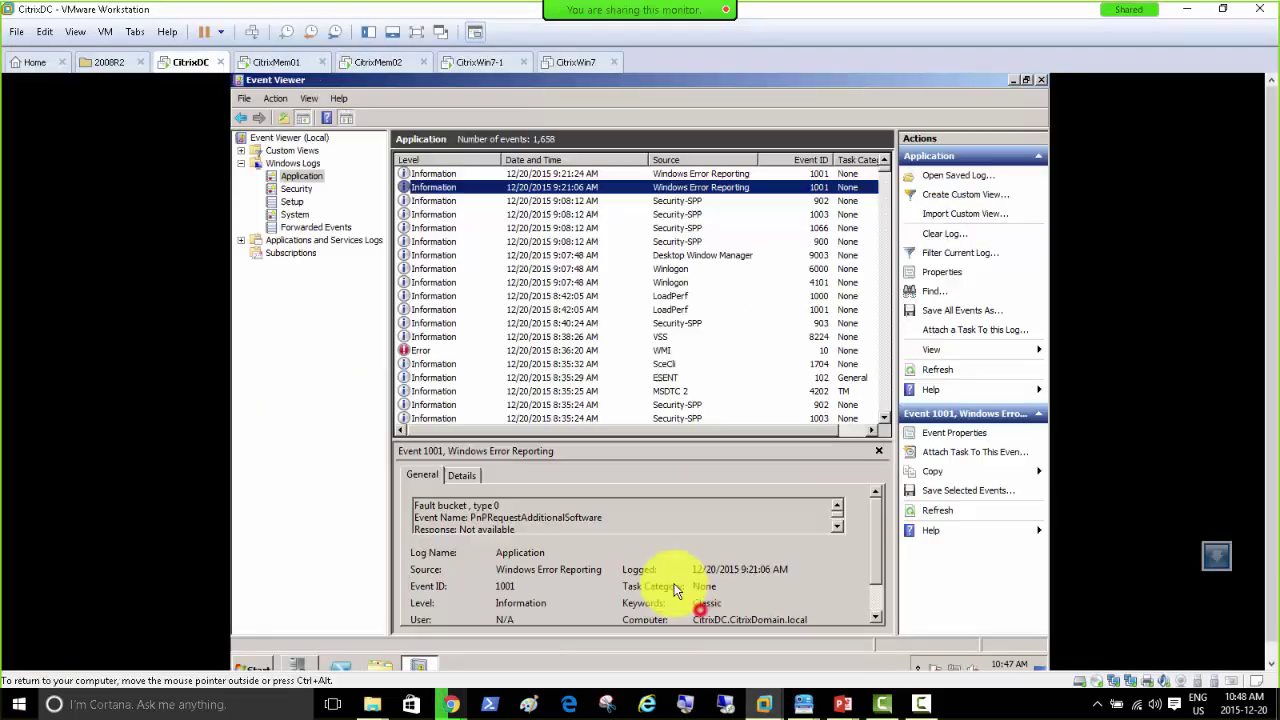
{"action": "left_click", "coordinate": [1013, 79]}
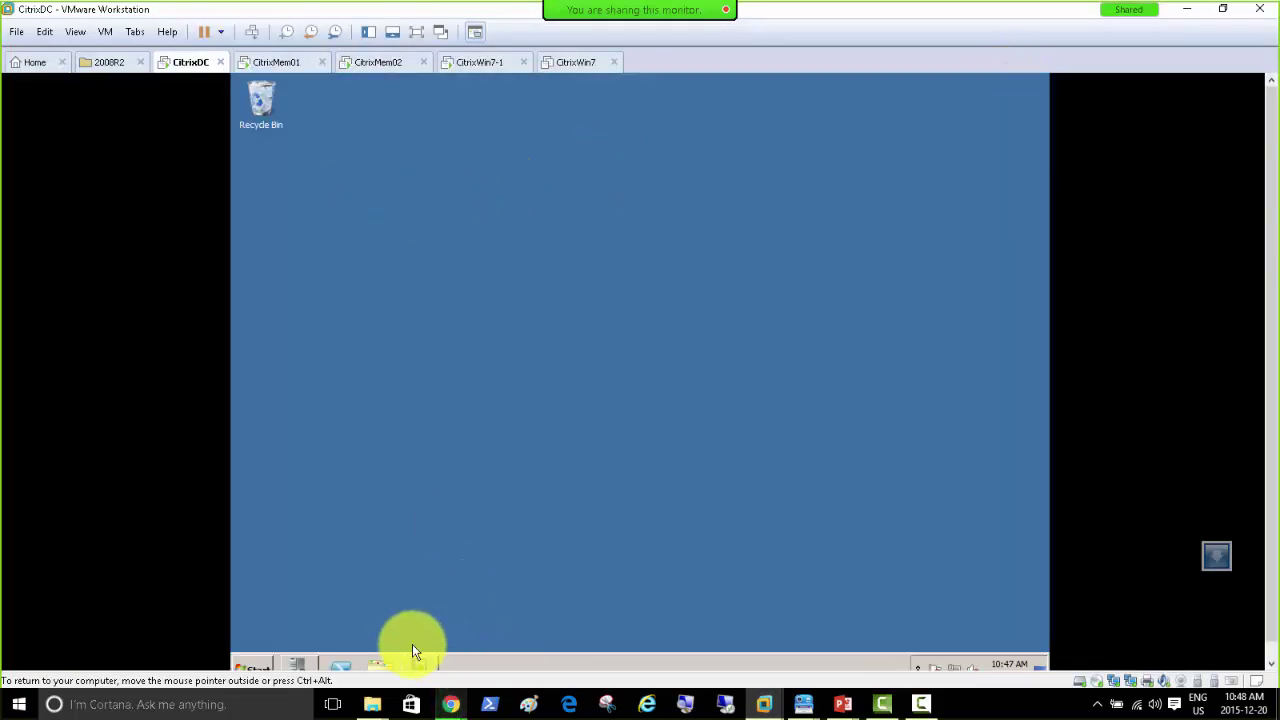
{"action": "left_click", "coordinate": [276, 62]}
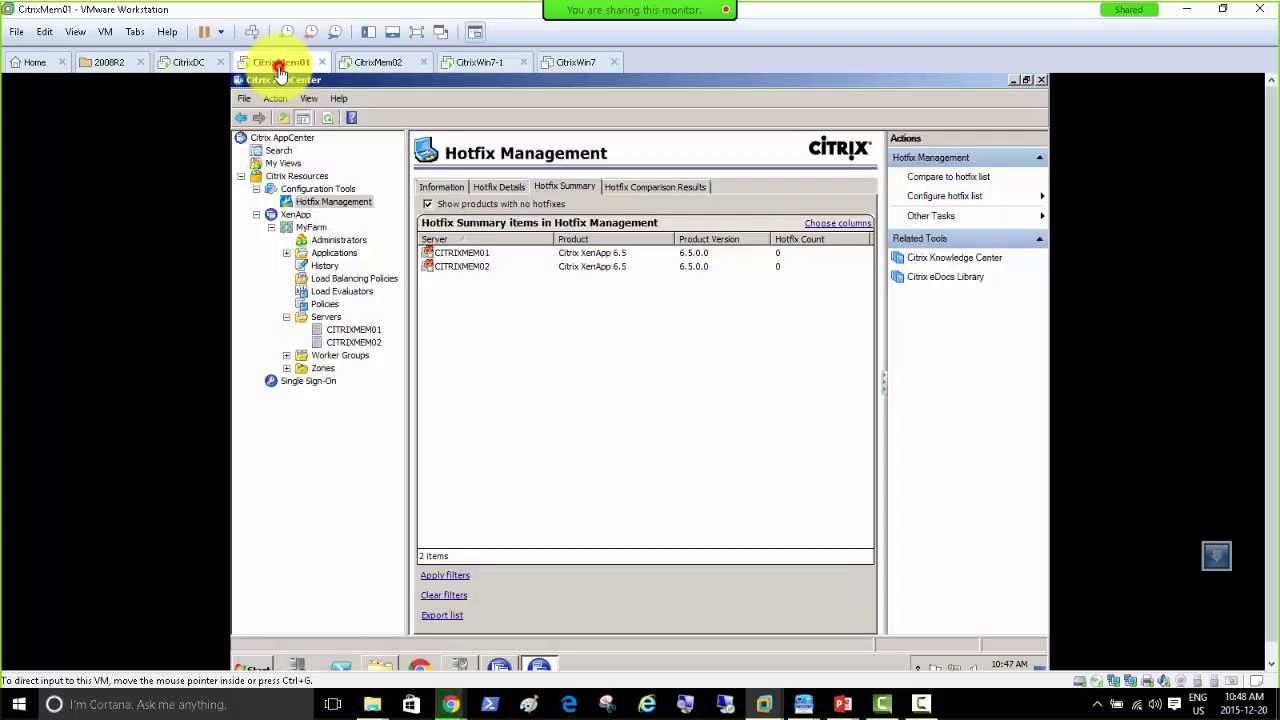
{"action": "left_click", "coordinate": [318, 202]}
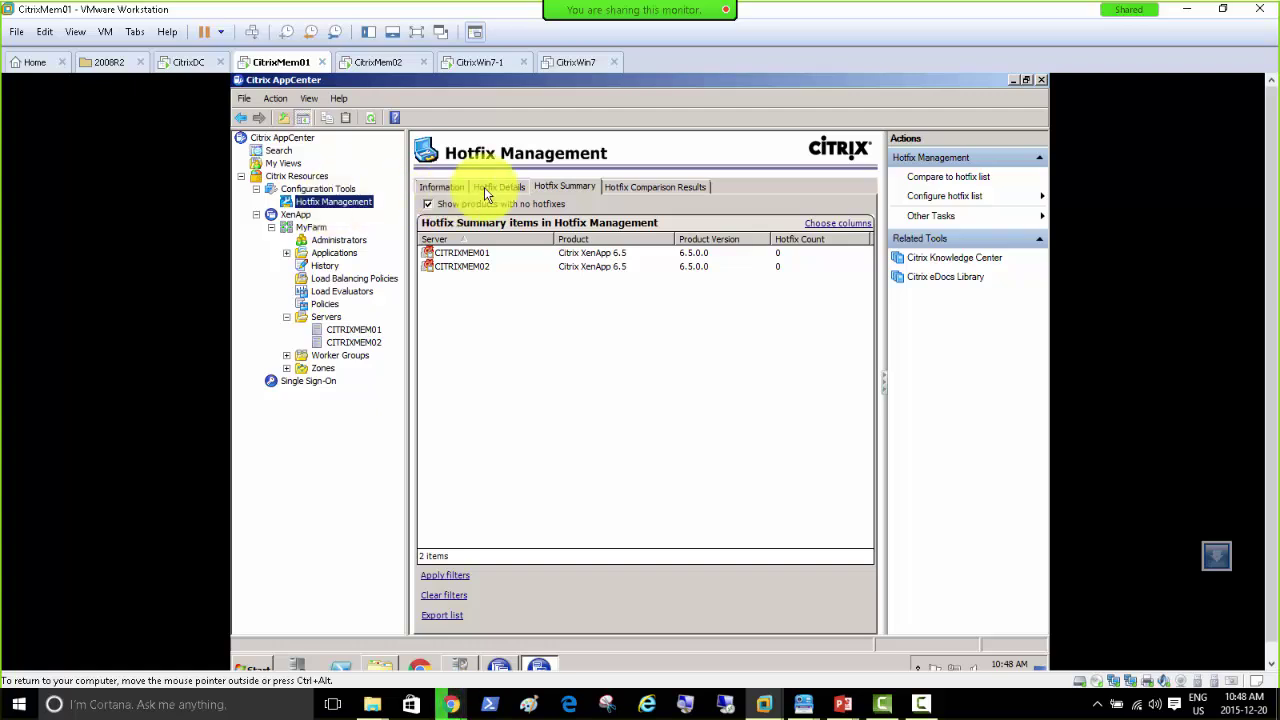
{"action": "left_click", "coordinate": [442, 187]}
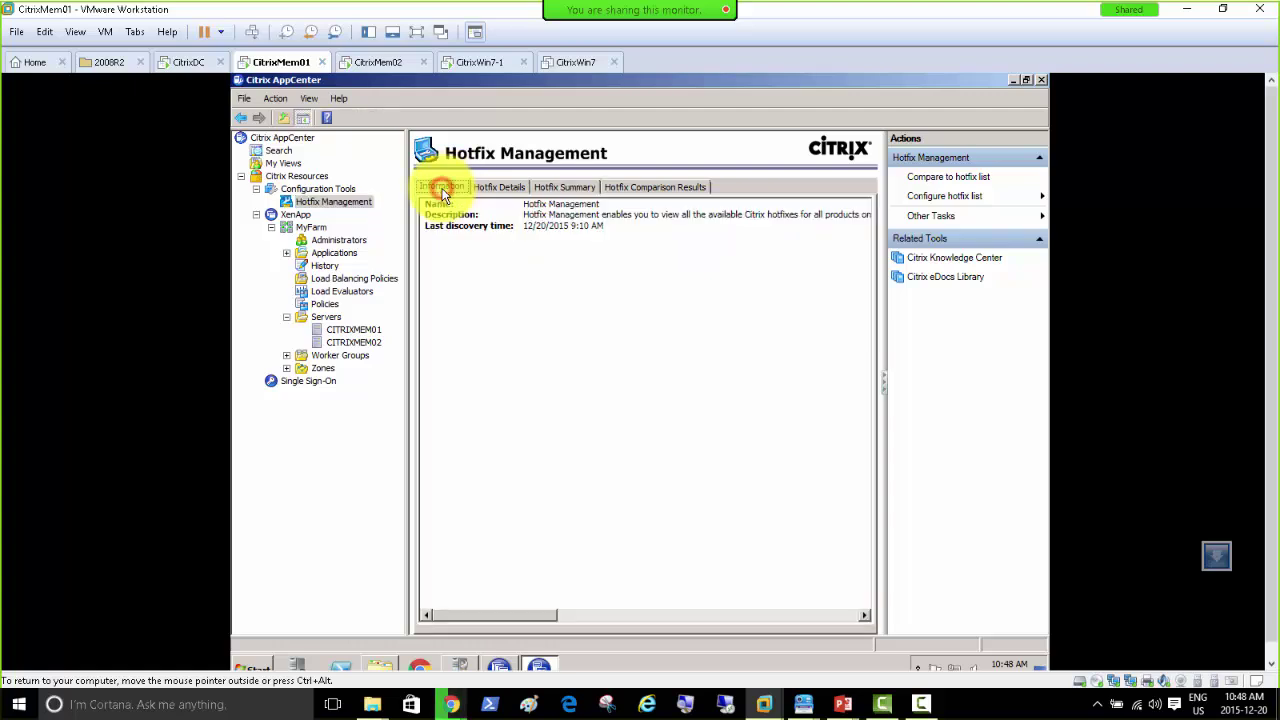
Step: Choose Compare to hotfix list from Hotfix Management's context menu
{"action": "right_click", "coordinate": [343, 200]}
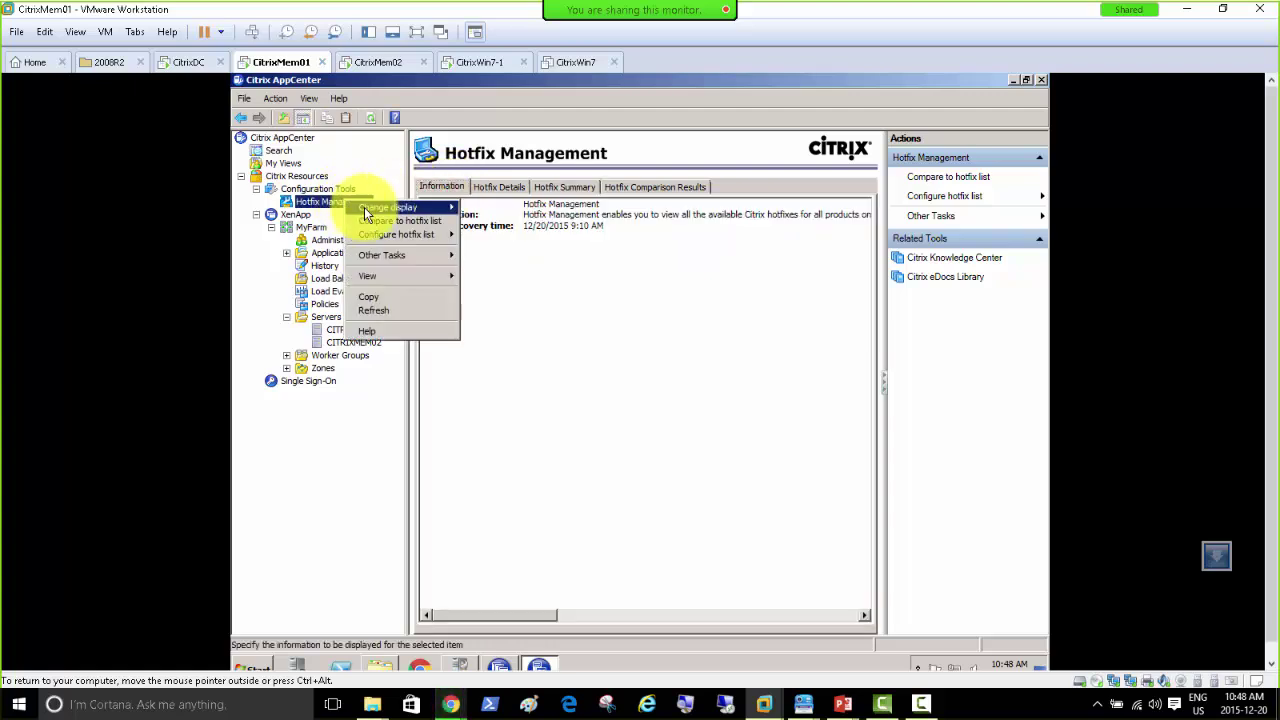
{"action": "mouse_move", "coordinate": [366, 213]}
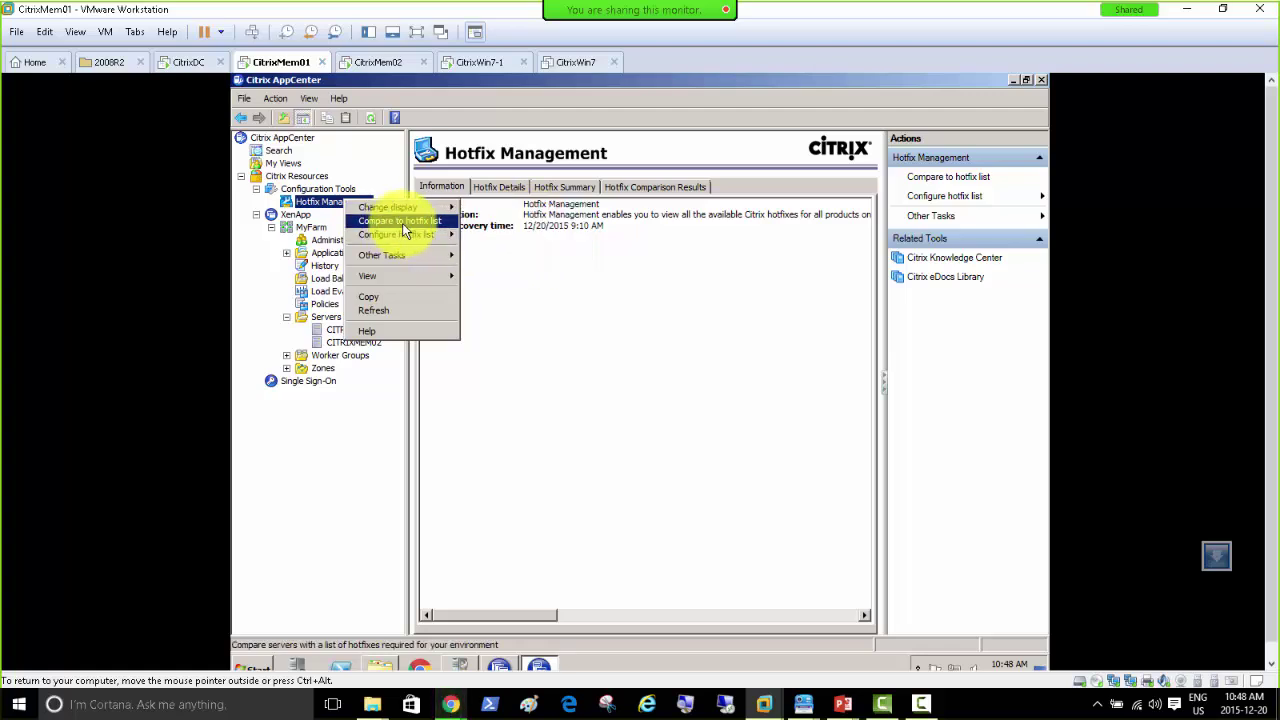
{"action": "mouse_move", "coordinate": [408, 240]}
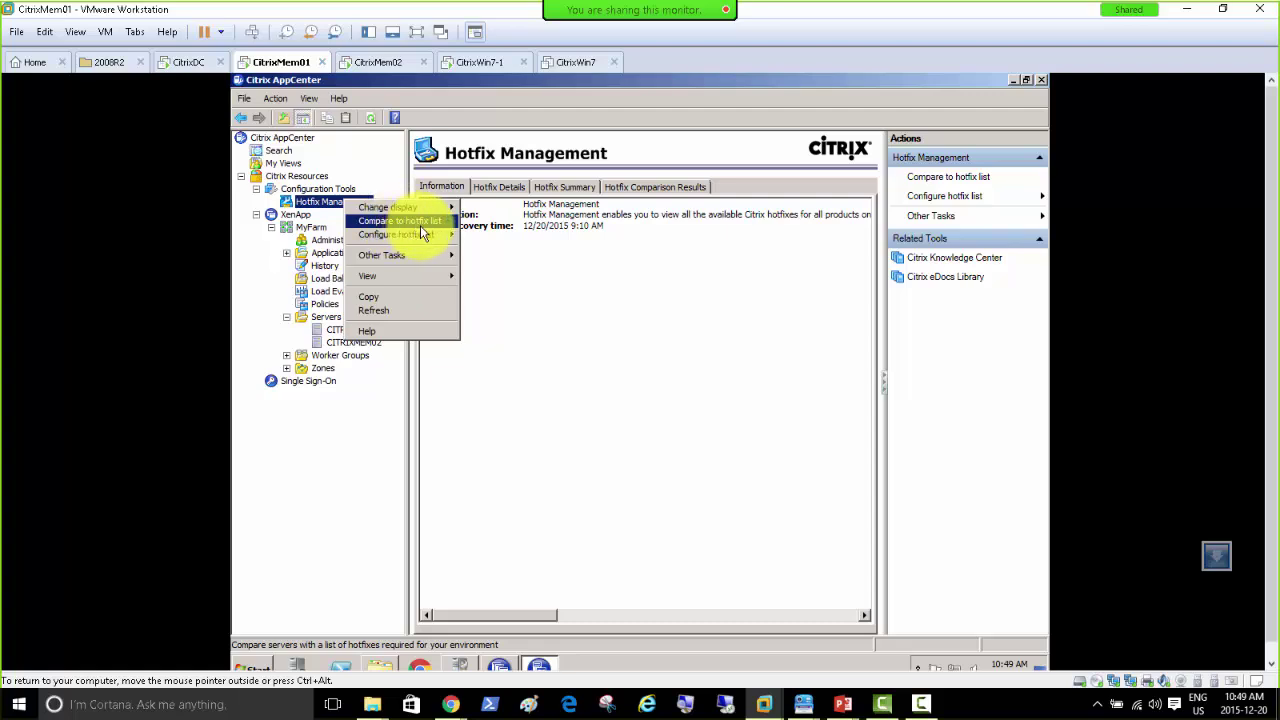
{"action": "left_click", "coordinate": [415, 224]}
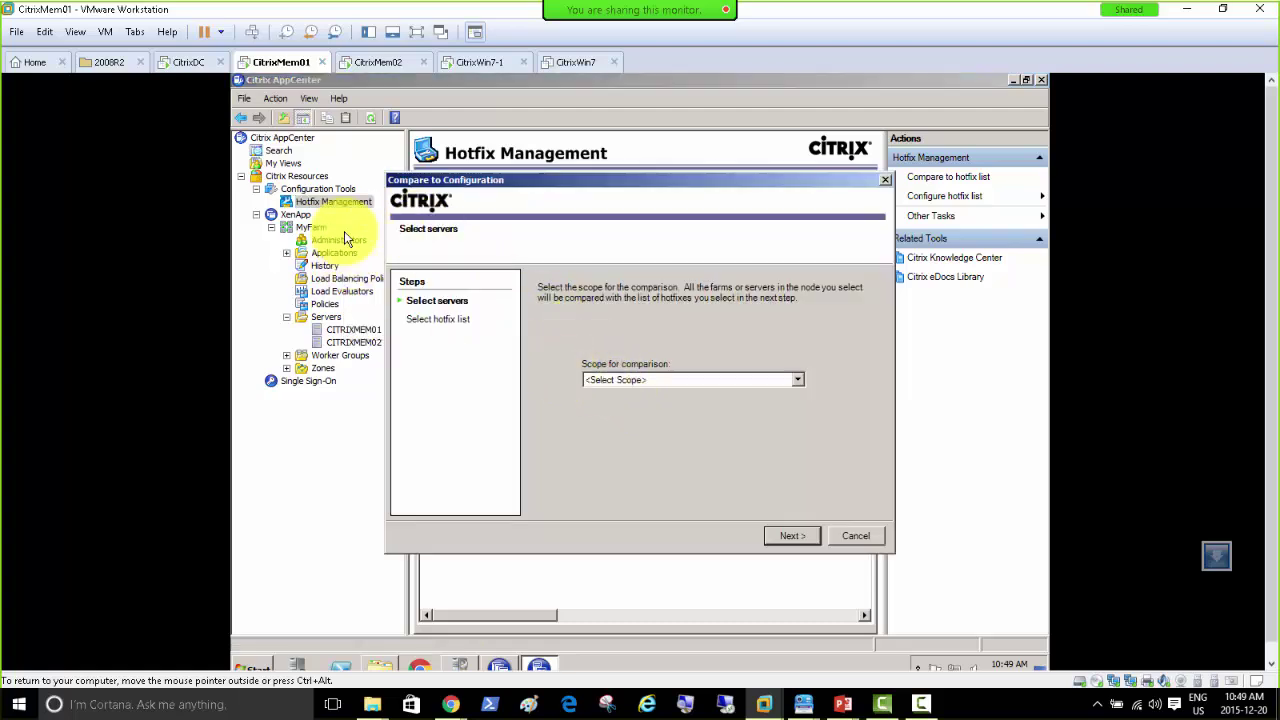
Step: Set the comparison scope to XenApp and choose Create new hotfix list
{"action": "left_click", "coordinate": [648, 382]}
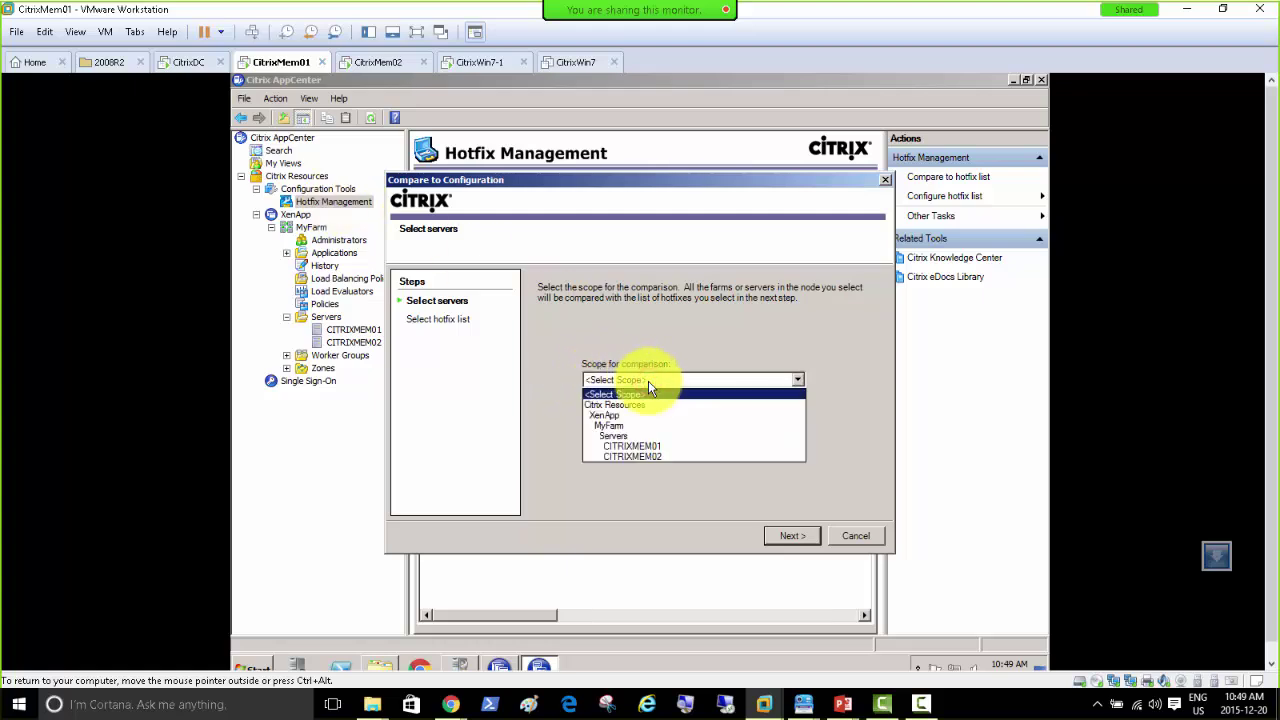
{"action": "left_click", "coordinate": [652, 415]}
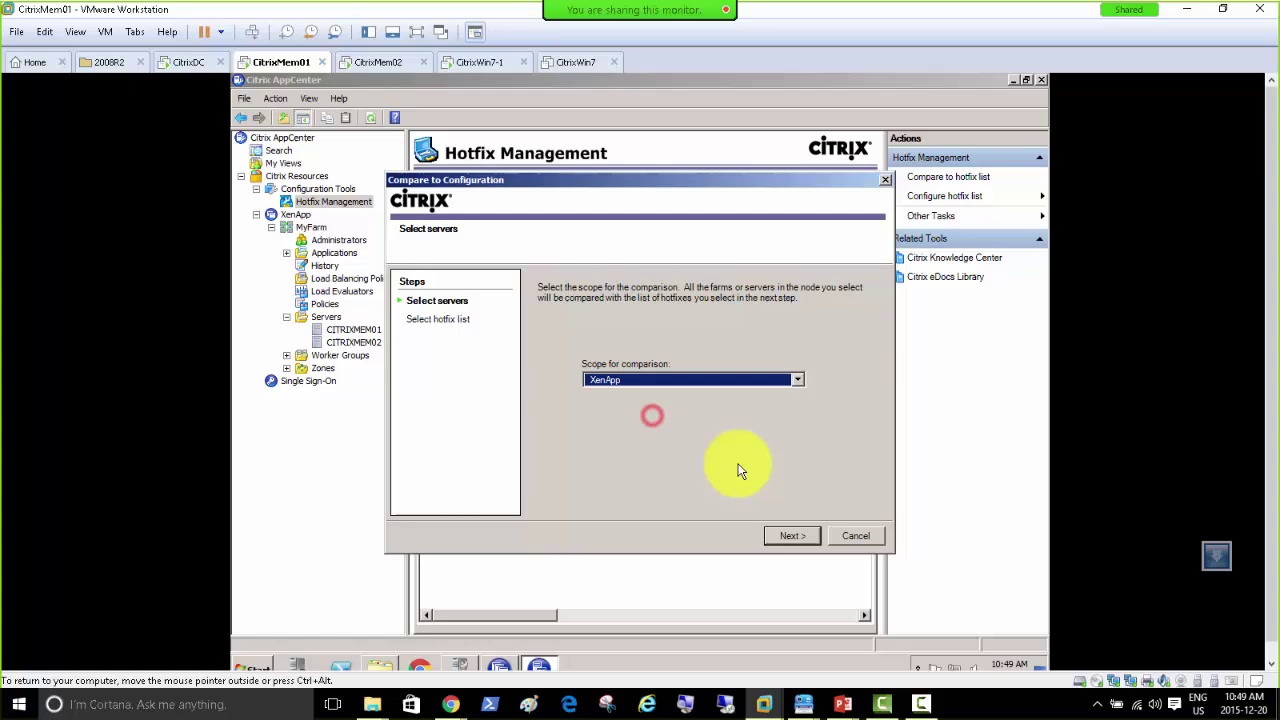
{"action": "left_click", "coordinate": [794, 535]}
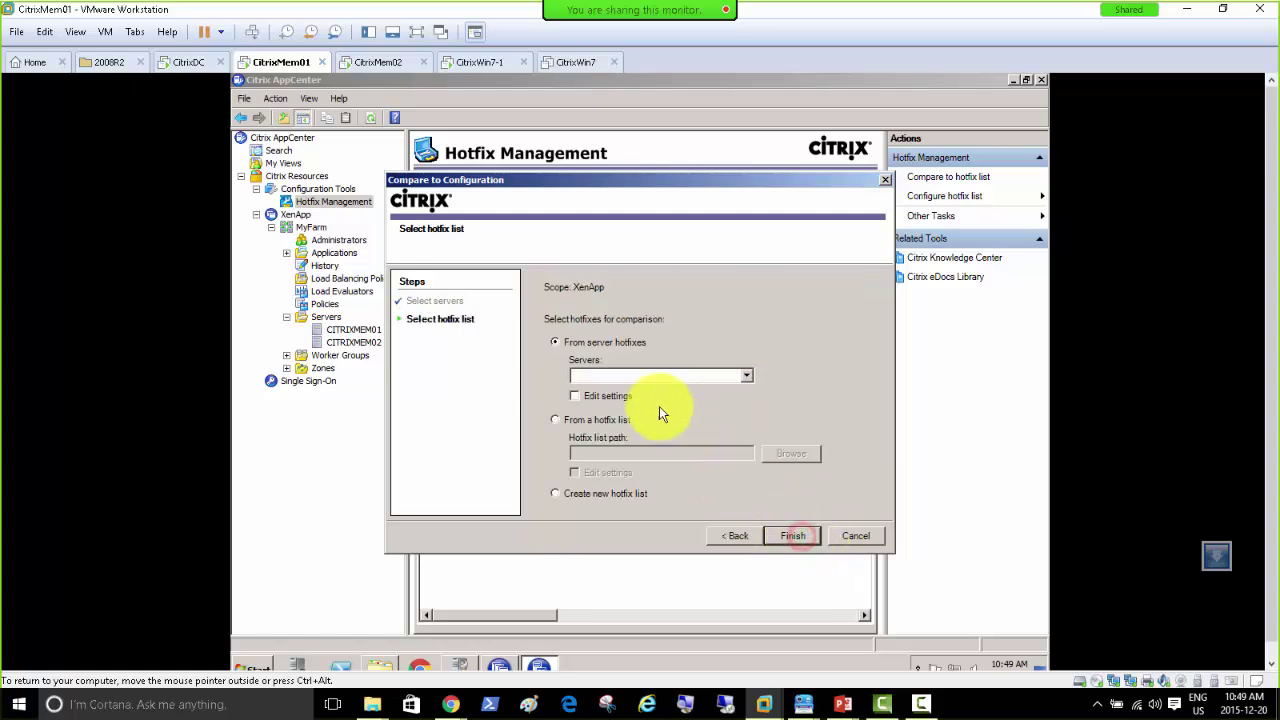
{"action": "left_click", "coordinate": [555, 342]}
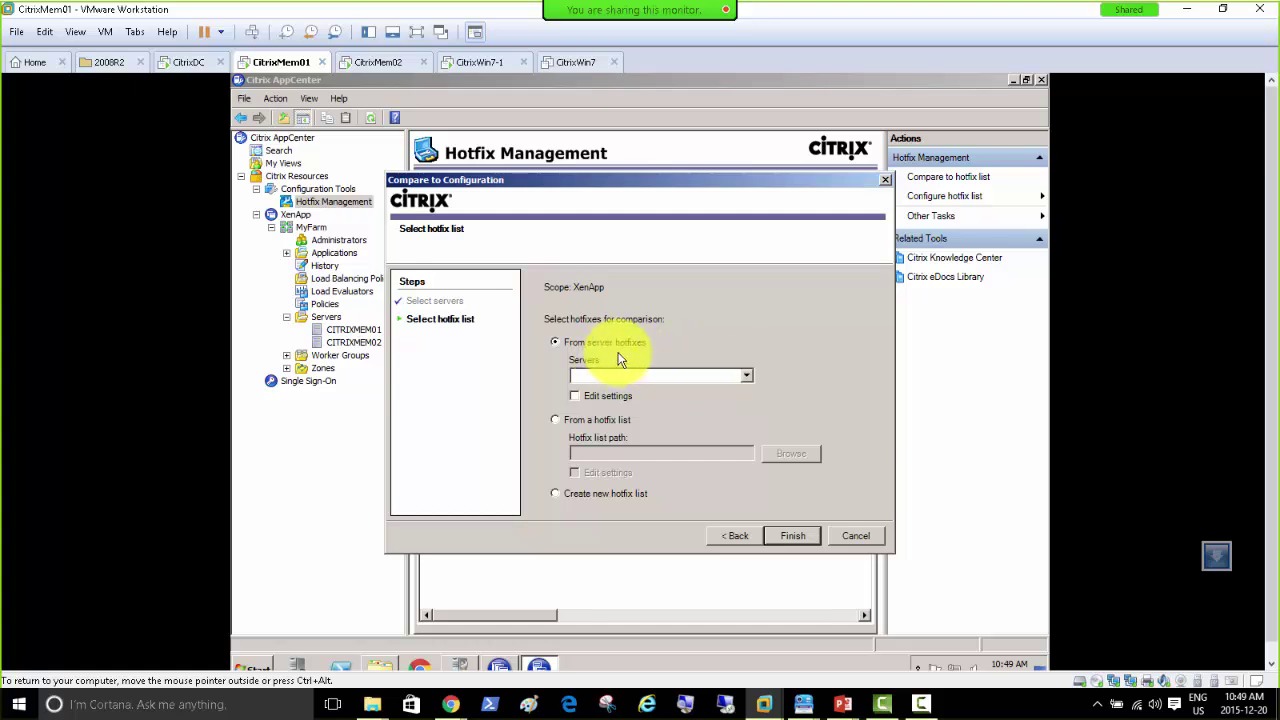
{"action": "left_click", "coordinate": [591, 420]}
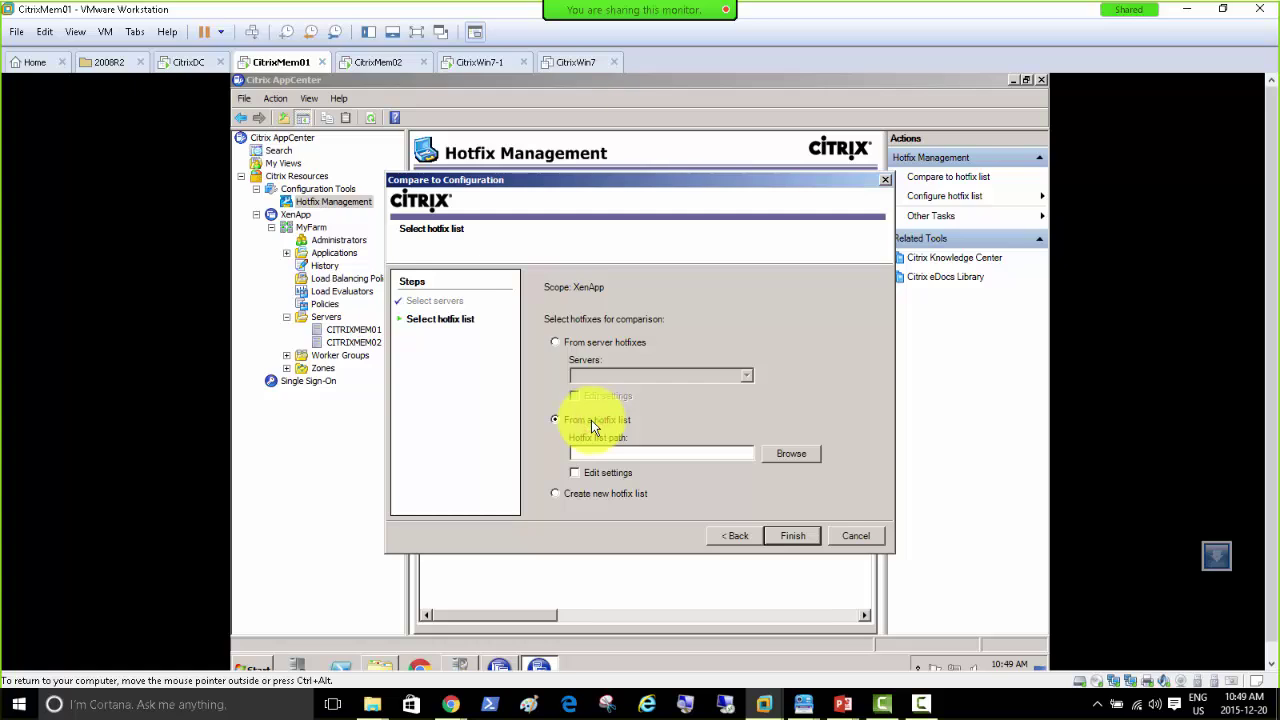
{"action": "left_click", "coordinate": [570, 494]}
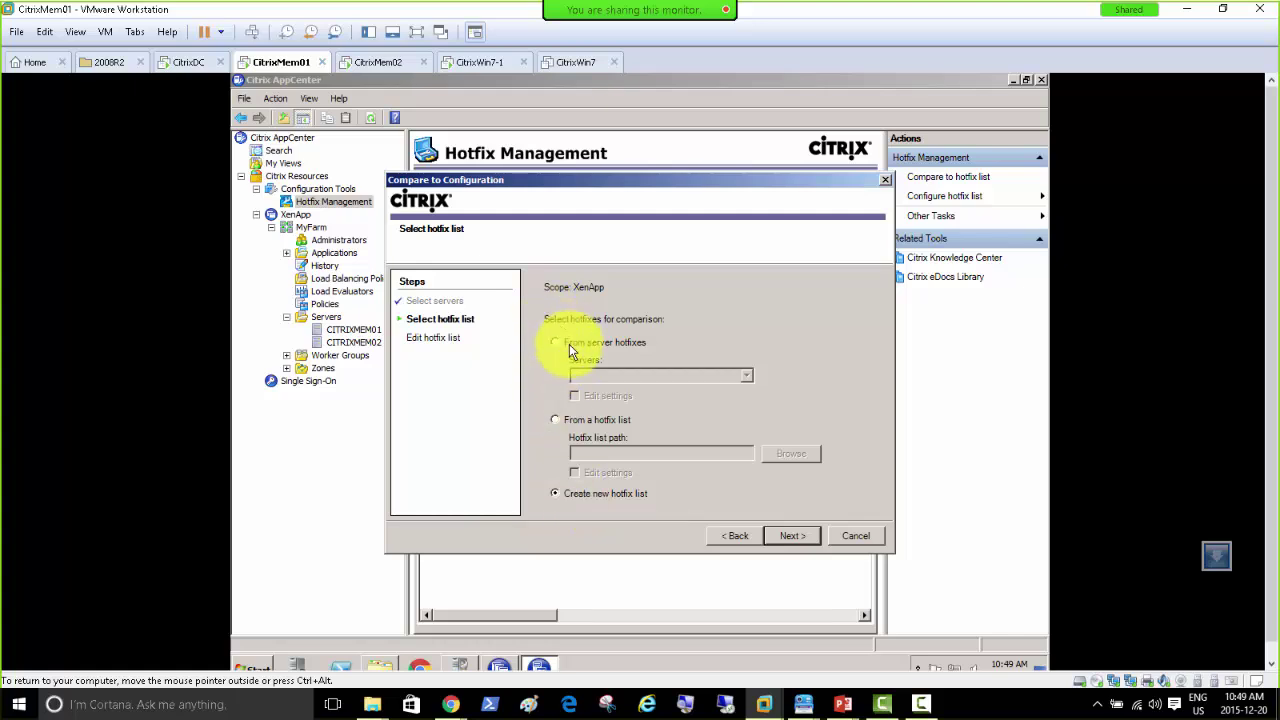
{"action": "left_click_drag", "start_coordinate": [519, 178], "coordinate": [535, 205]}
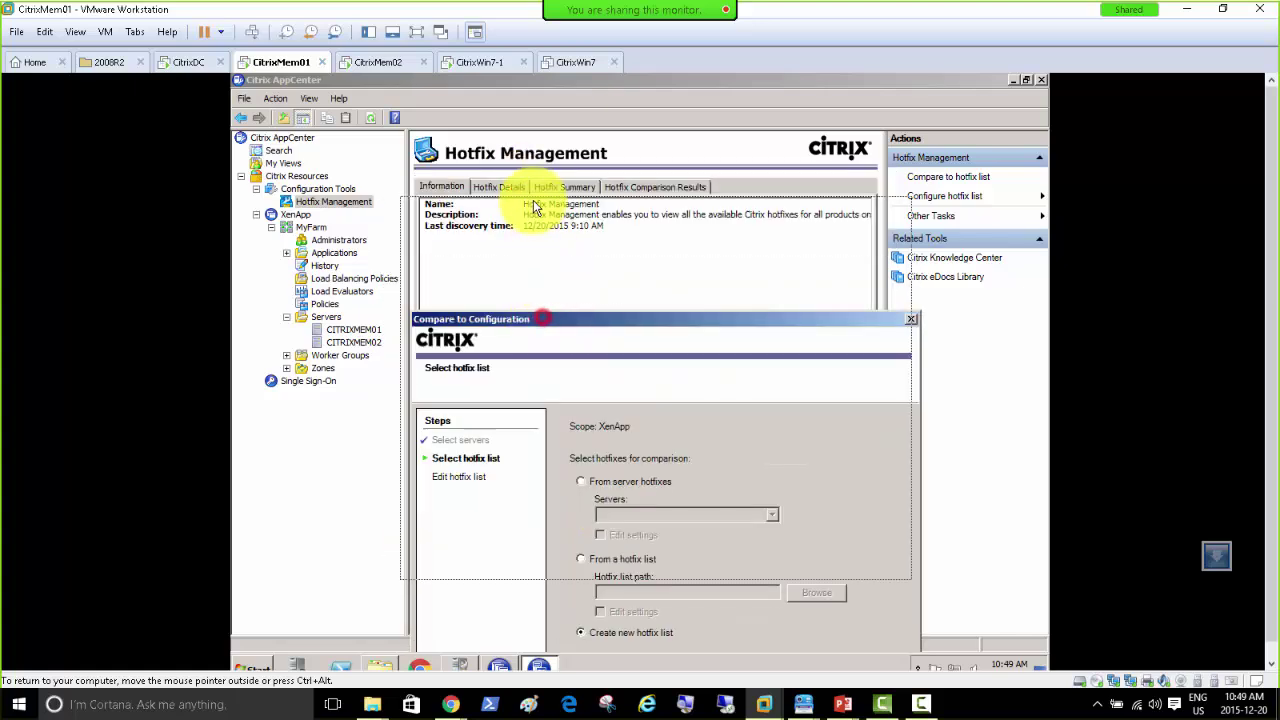
Step: Show the downloaded XA650W2K8R2X64R06.msp in the Hotfixes folder and copy it
{"action": "left_click", "coordinate": [451, 702]}
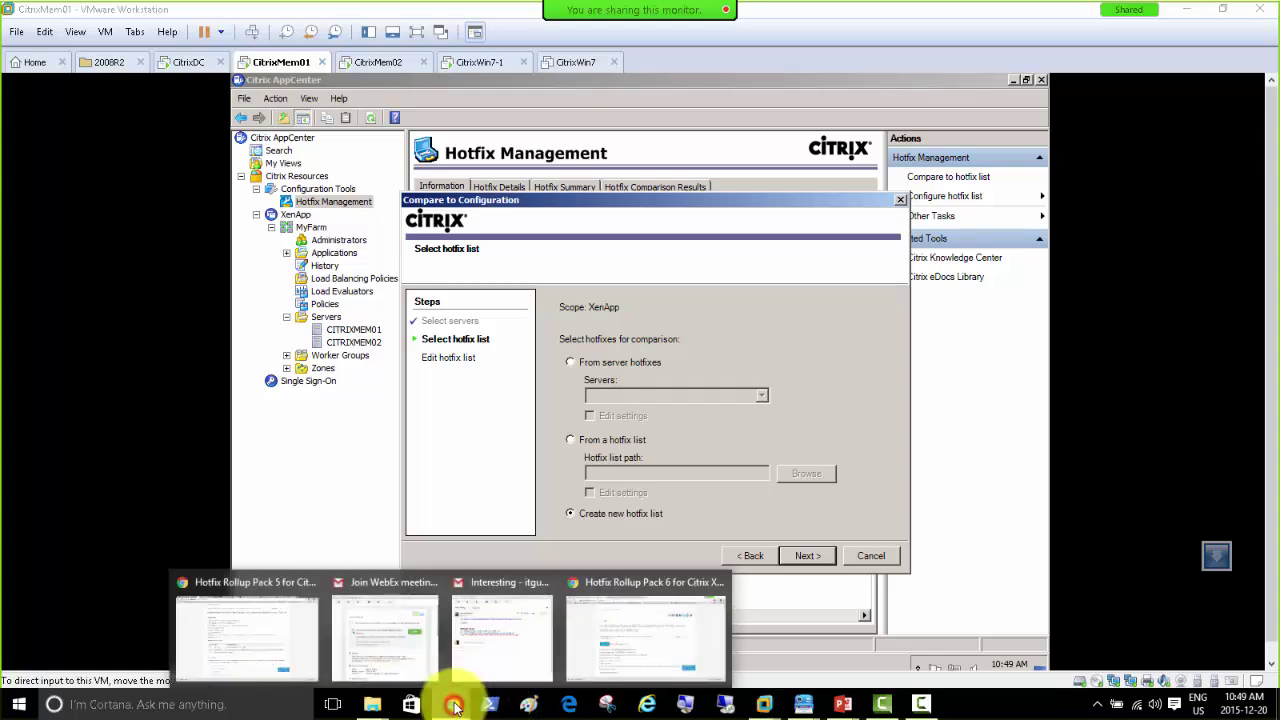
{"action": "left_click", "coordinate": [612, 632]}
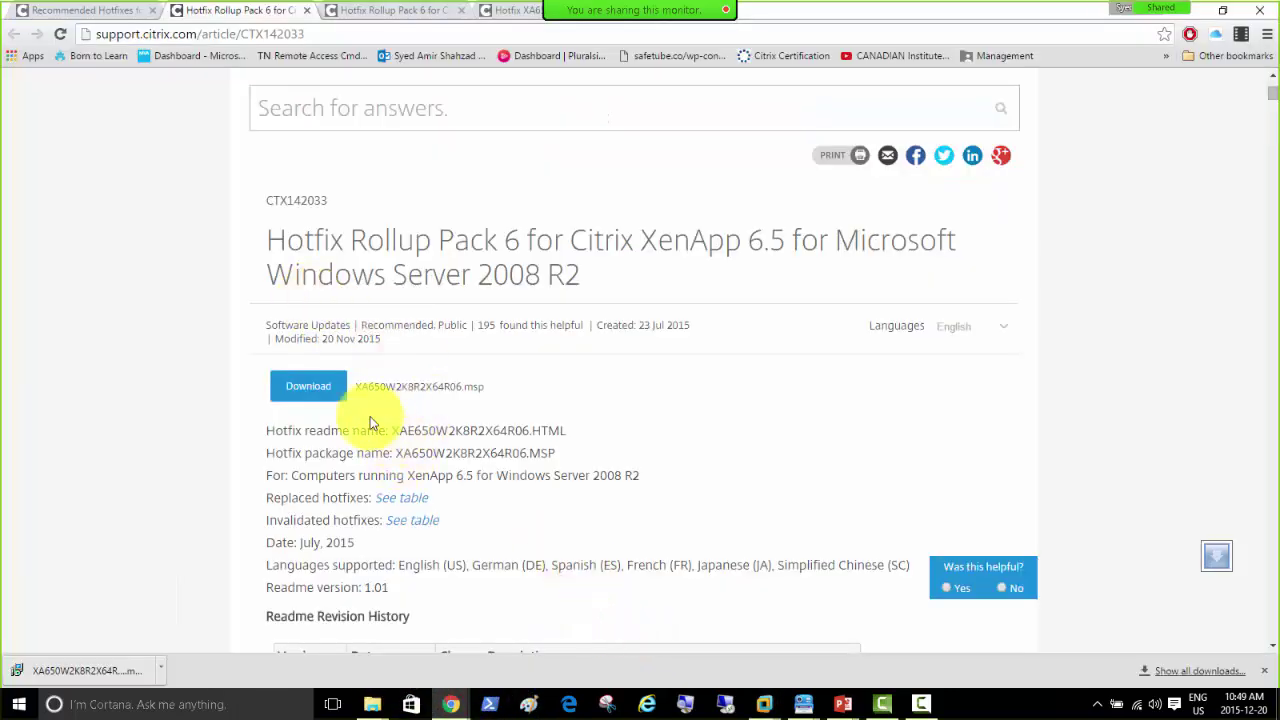
{"action": "left_click", "coordinate": [163, 671]}
{"action": "left_click", "coordinate": [197, 614]}
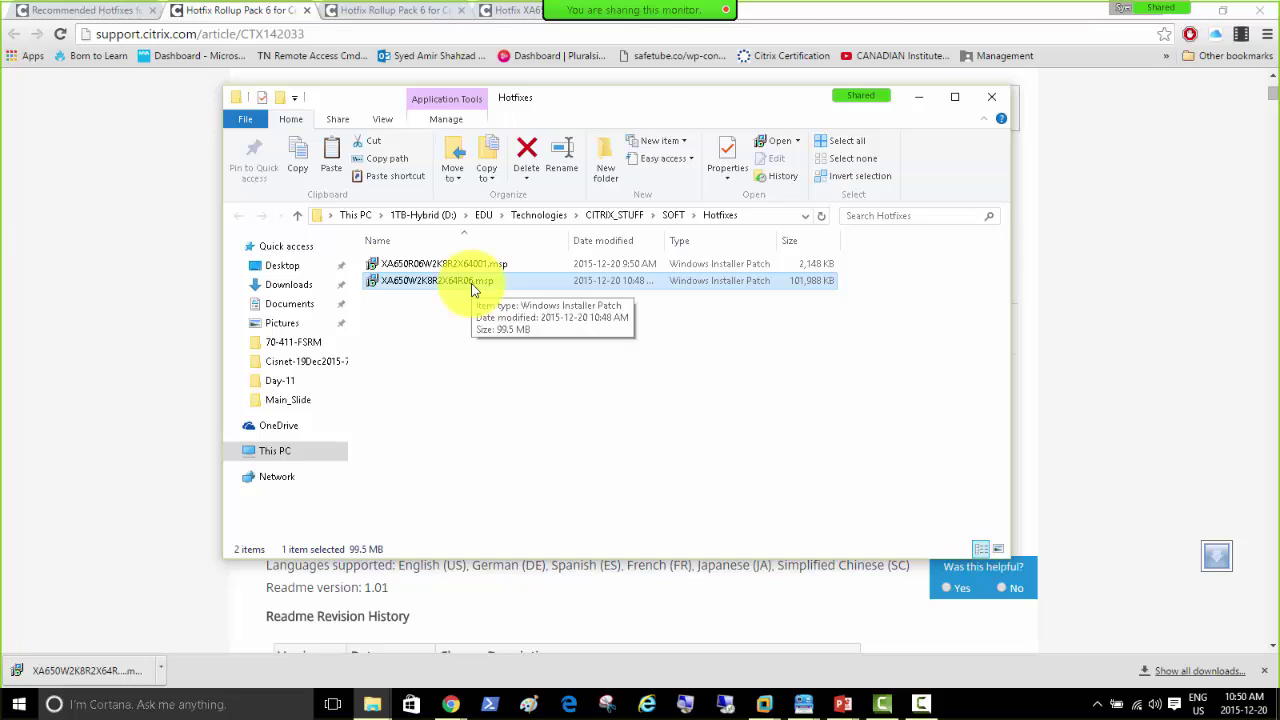
{"action": "right_click", "coordinate": [442, 280]}
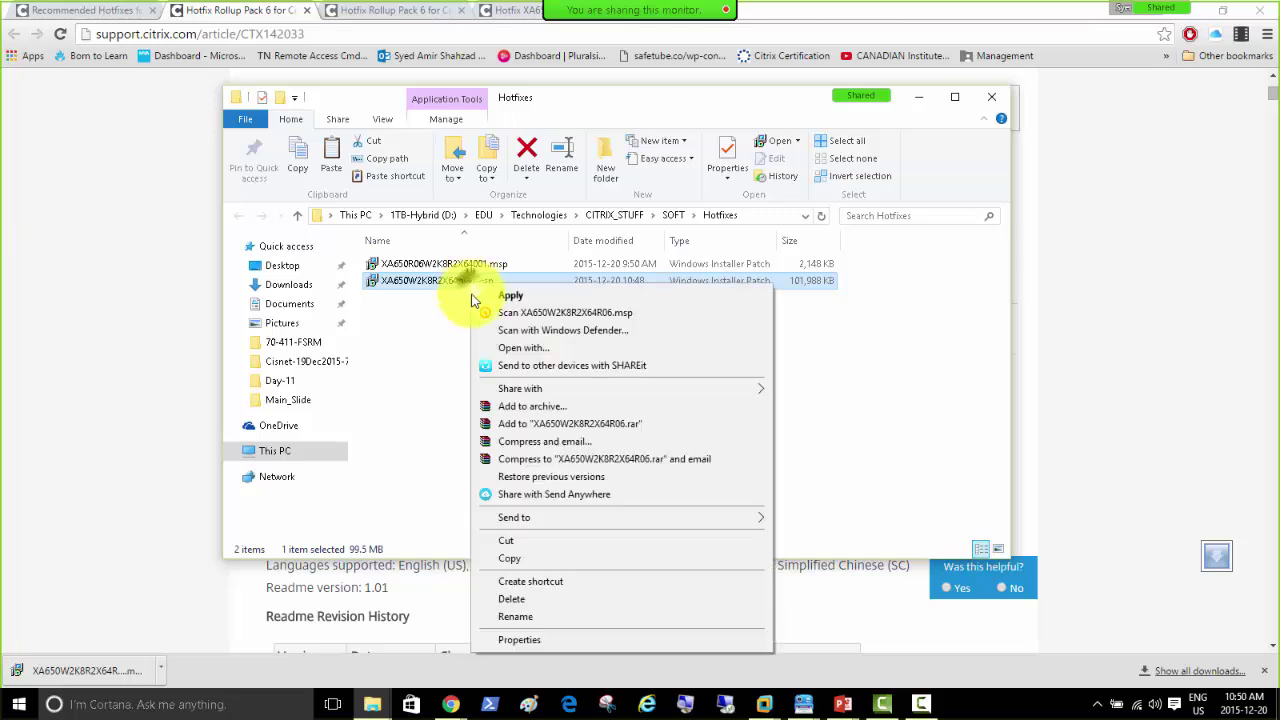
{"action": "left_click", "coordinate": [520, 557]}
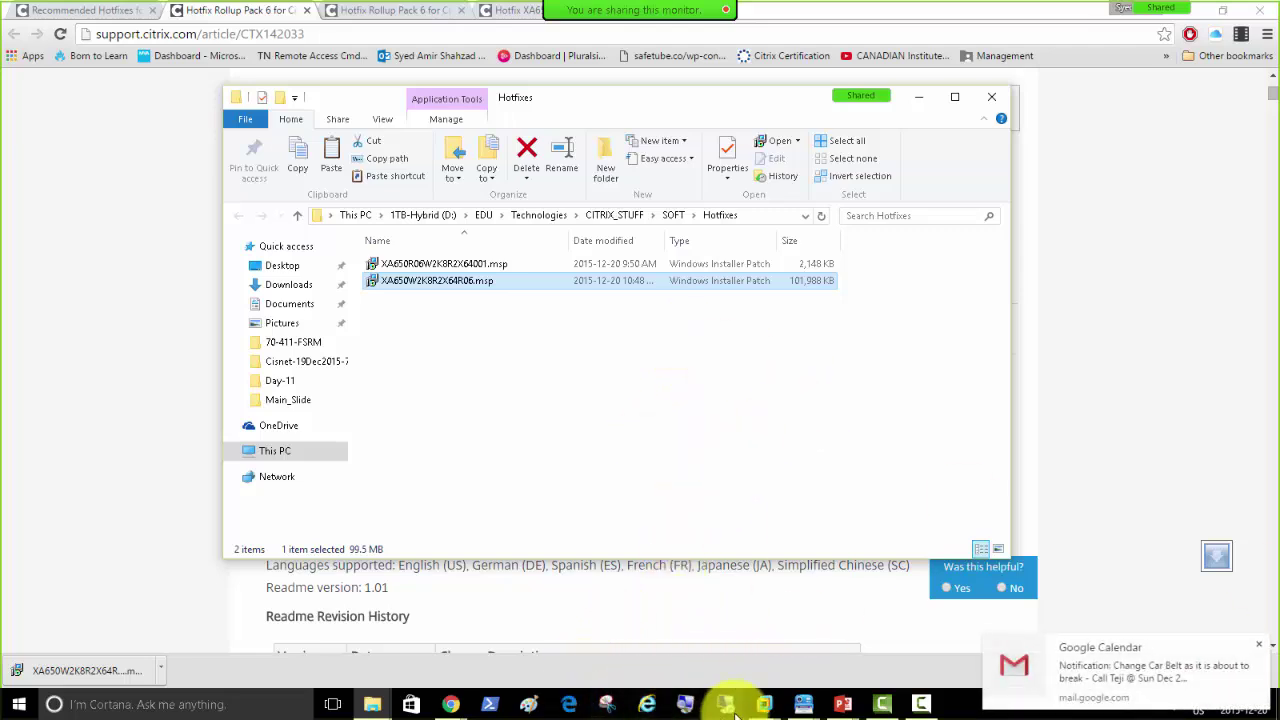
{"action": "left_click", "coordinate": [768, 705]}
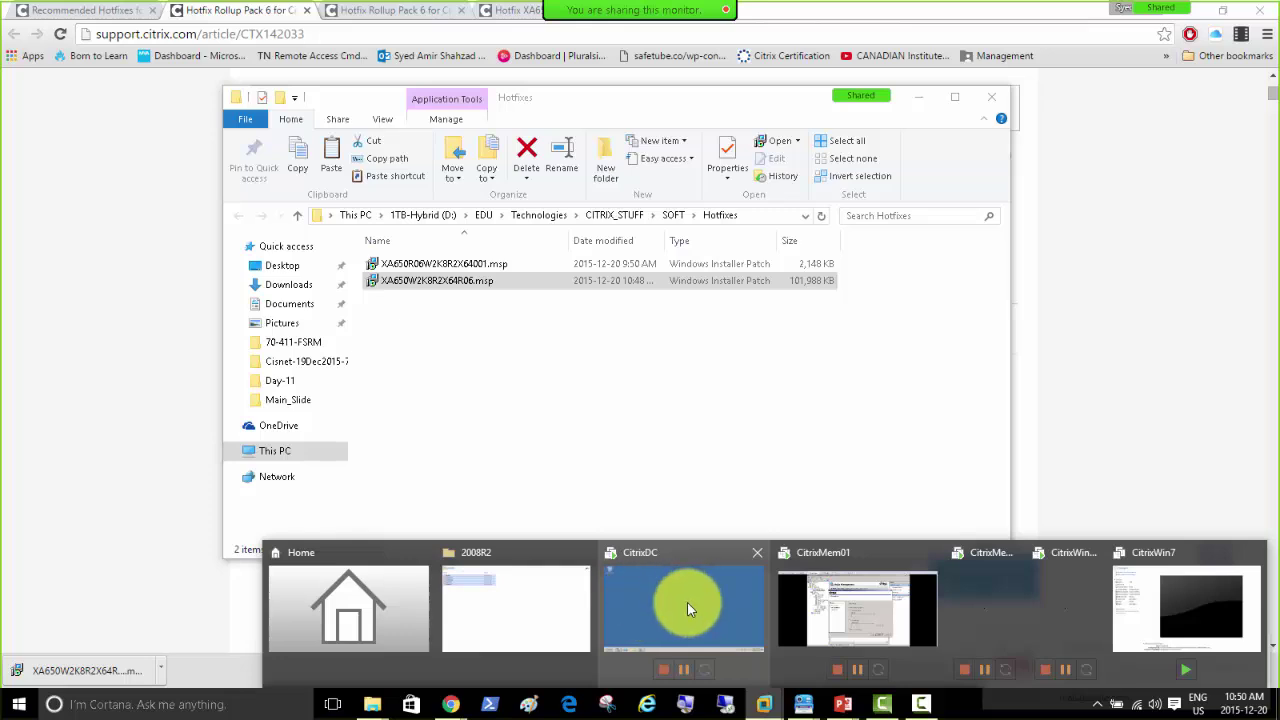
Step: Paste the copied XA650W2K8R2X64R06 patch into the Soft folder on CitrixMem01
{"action": "left_click", "coordinate": [830, 598]}
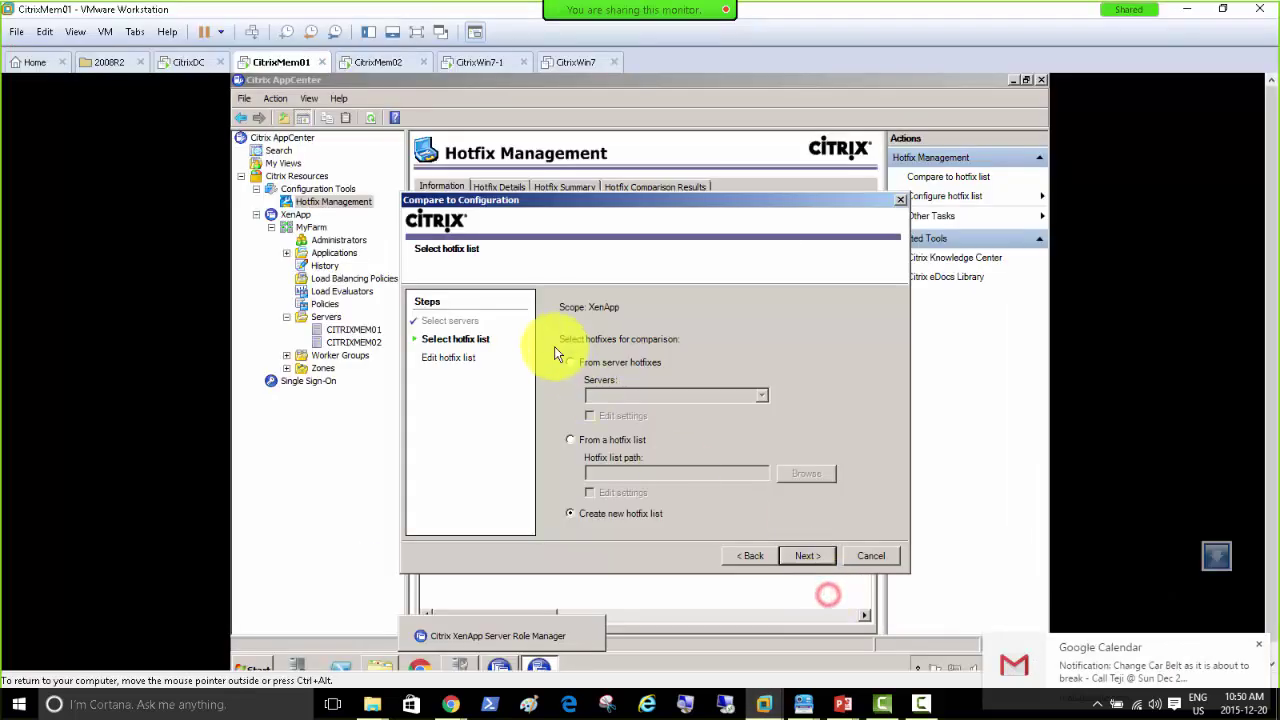
{"action": "left_click", "coordinate": [372, 667]}
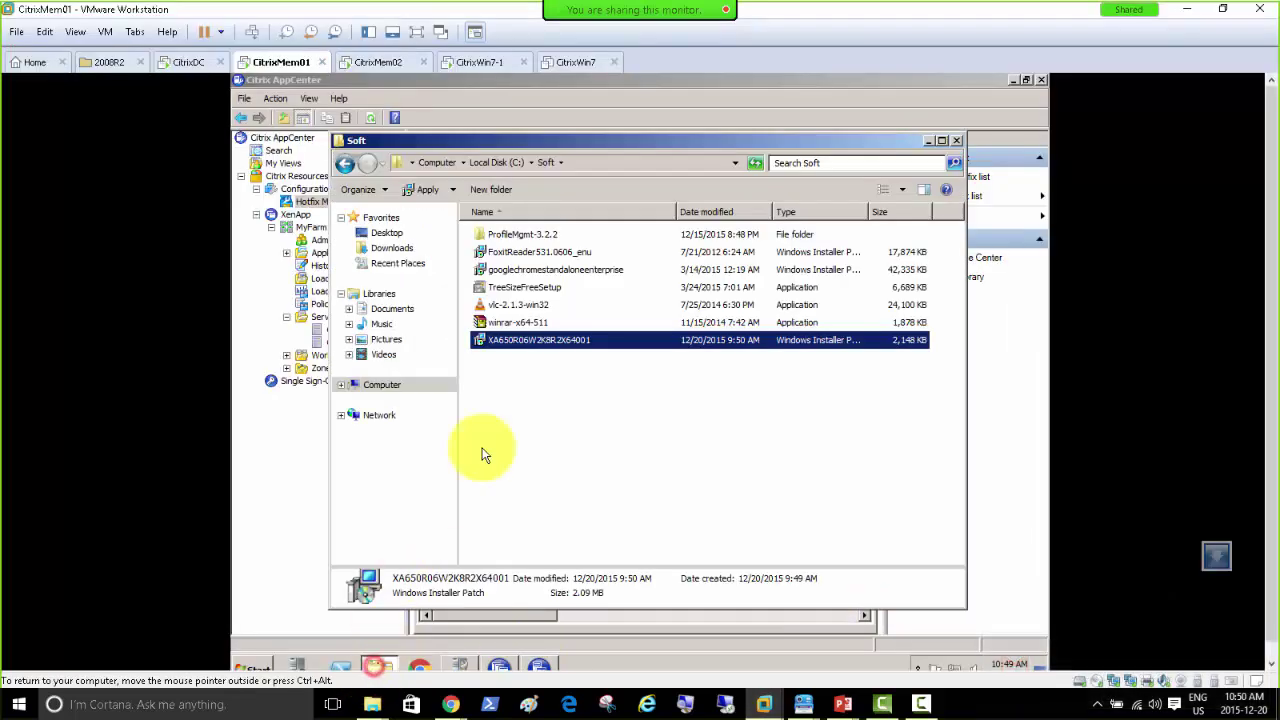
{"action": "right_click", "coordinate": [515, 370]}
{"action": "left_click", "coordinate": [557, 457]}
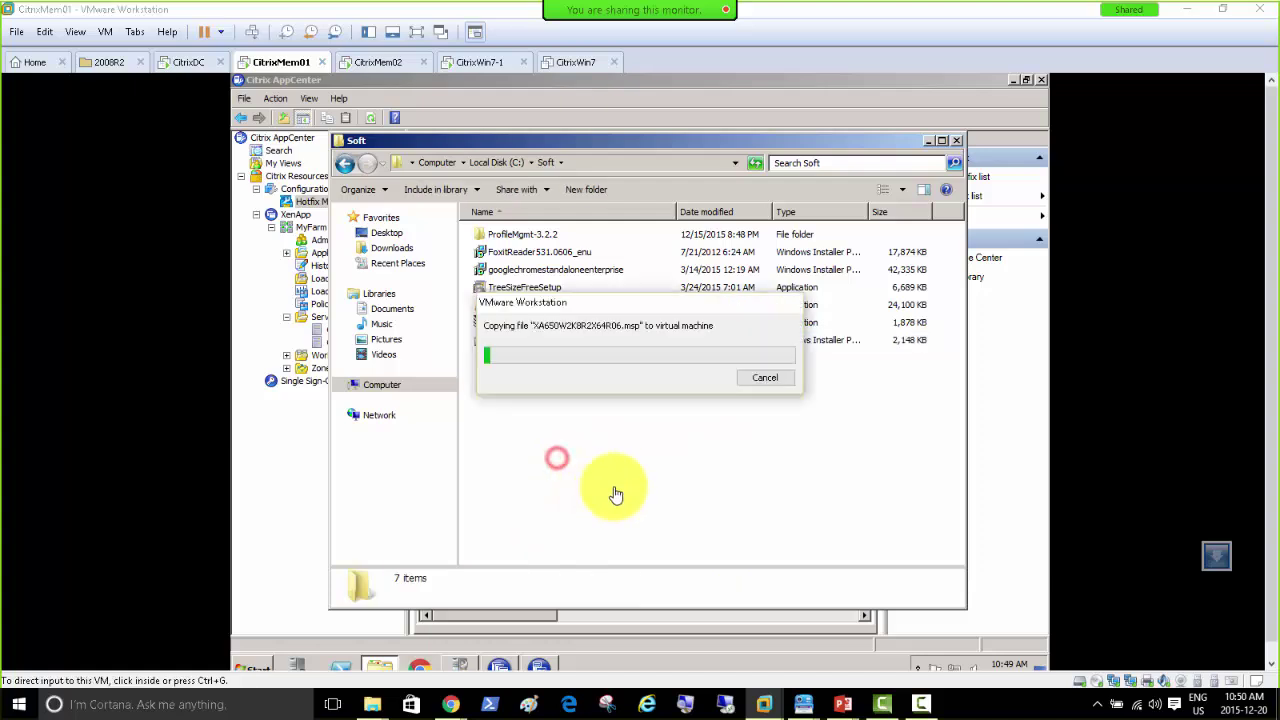
Step: Start the XA650W2K8R2X64R06 Rollup Pack 6 installer and return to the hotfix article in Chrome
{"action": "left_click", "coordinate": [520, 384]}
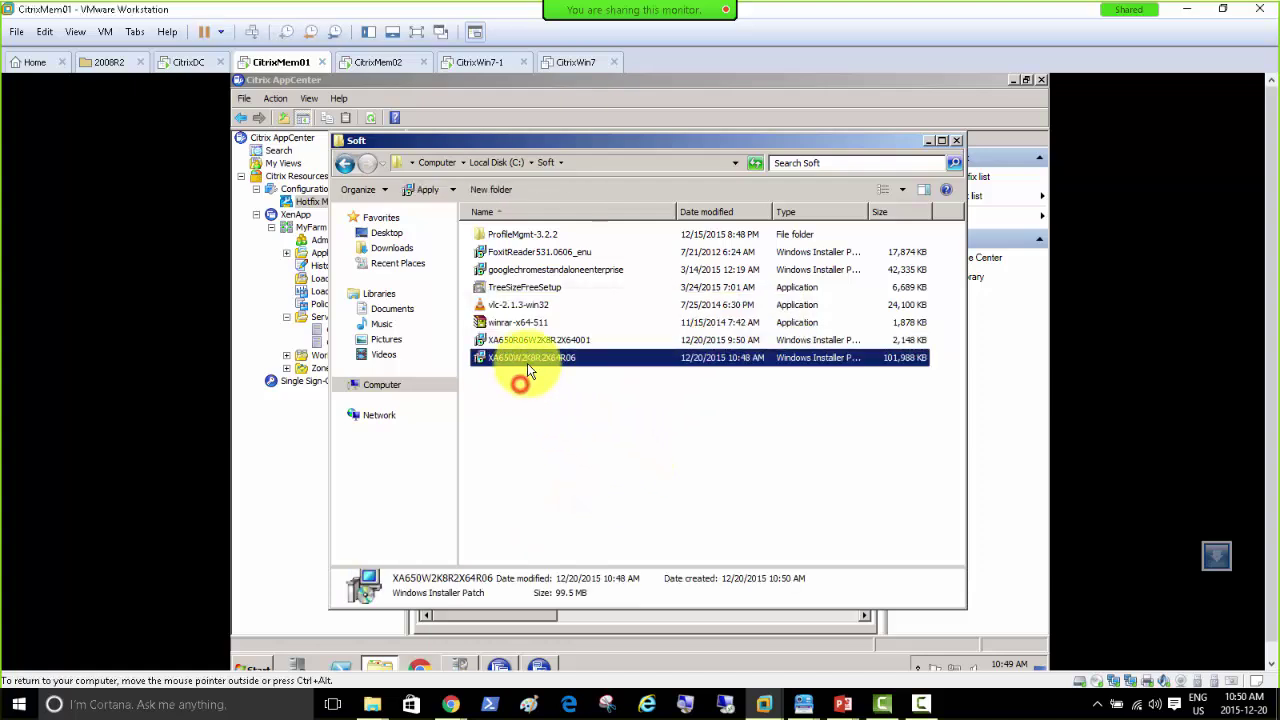
{"action": "double_click", "coordinate": [526, 361]}
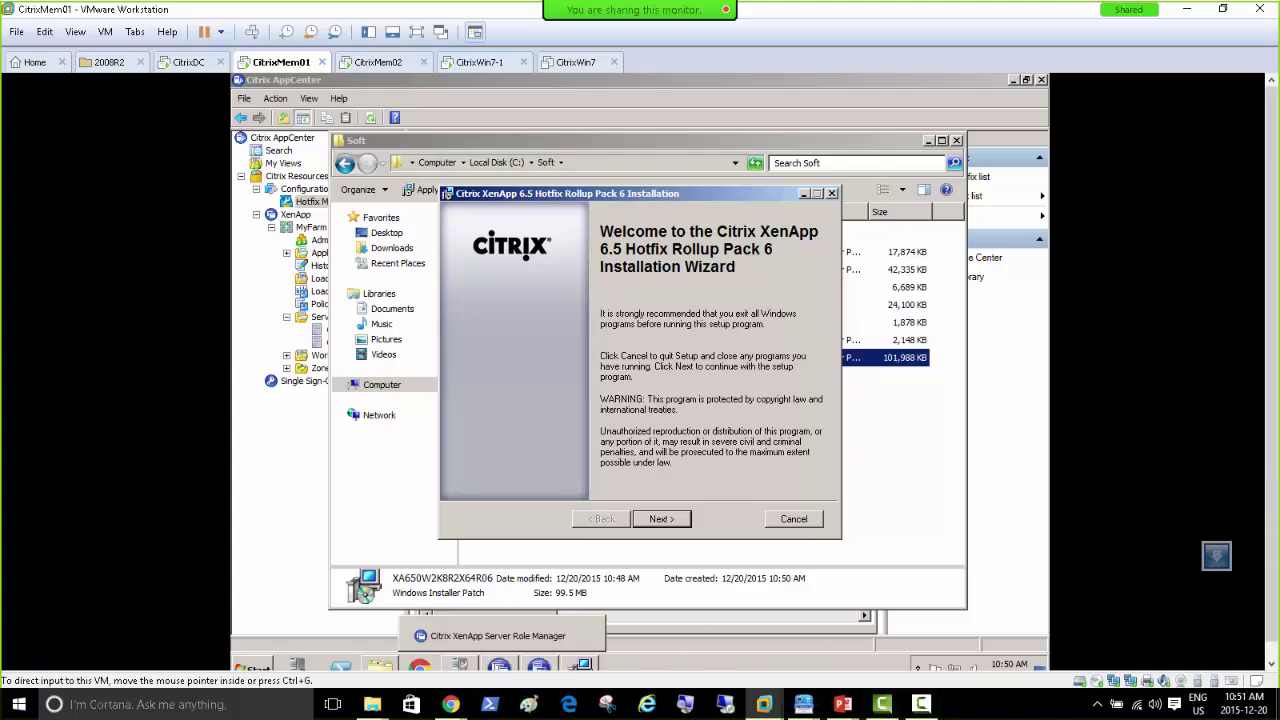
{"action": "left_click", "coordinate": [451, 704]}
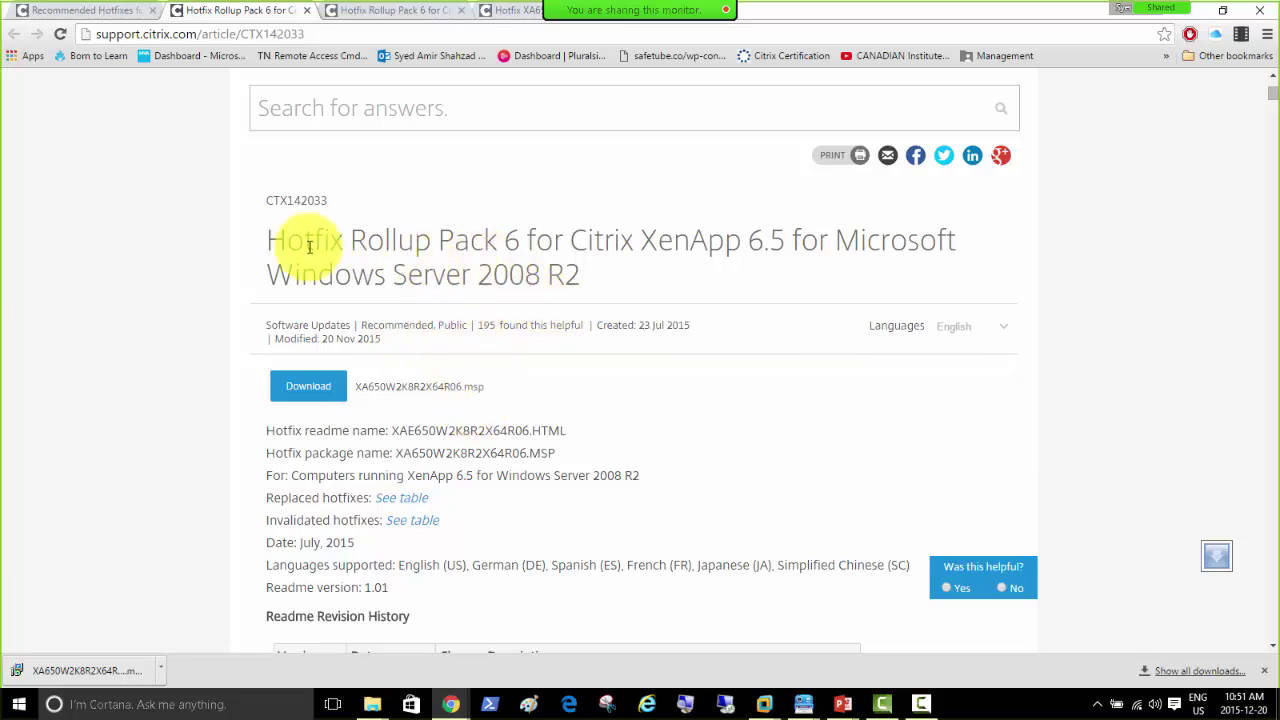
Step: Review article CTX142033 for Rollup Pack 6 (XA650W2K8R2X64R06.MSP) alongside the Recommended Hotfixes list
{"action": "left_click_drag", "start_coordinate": [269, 240], "coordinate": [647, 283]}
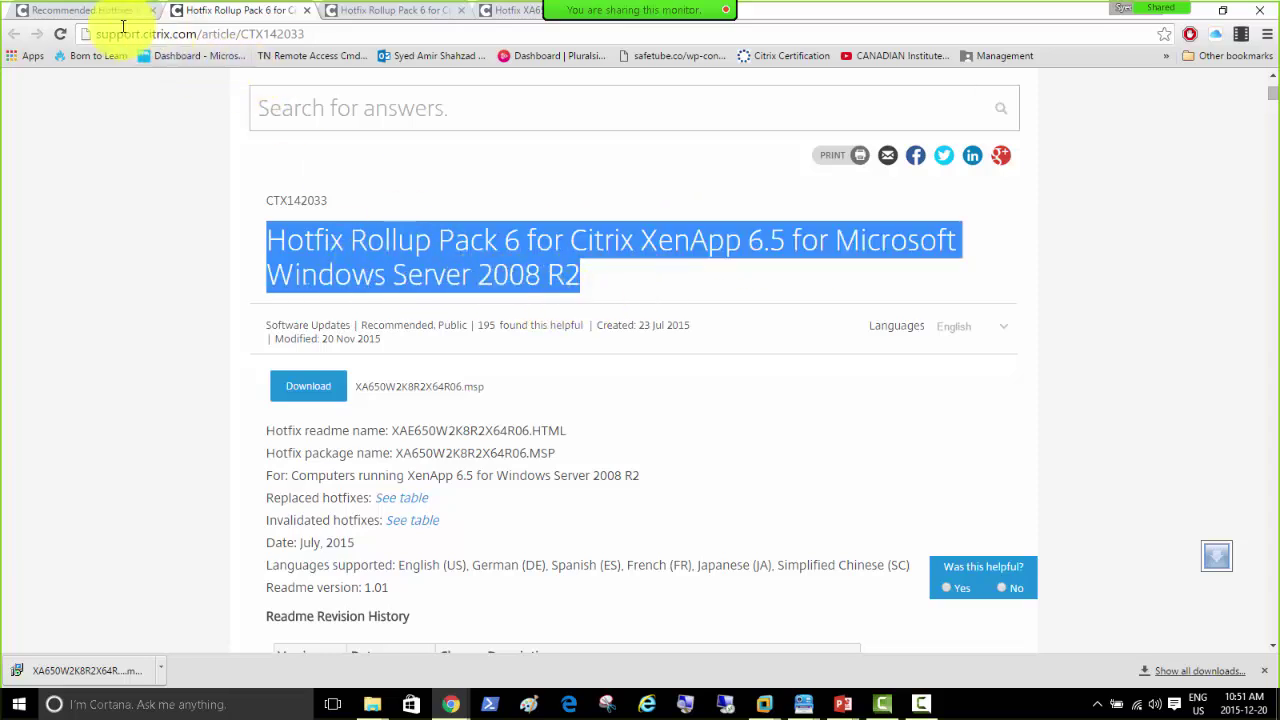
{"action": "left_click", "coordinate": [85, 12]}
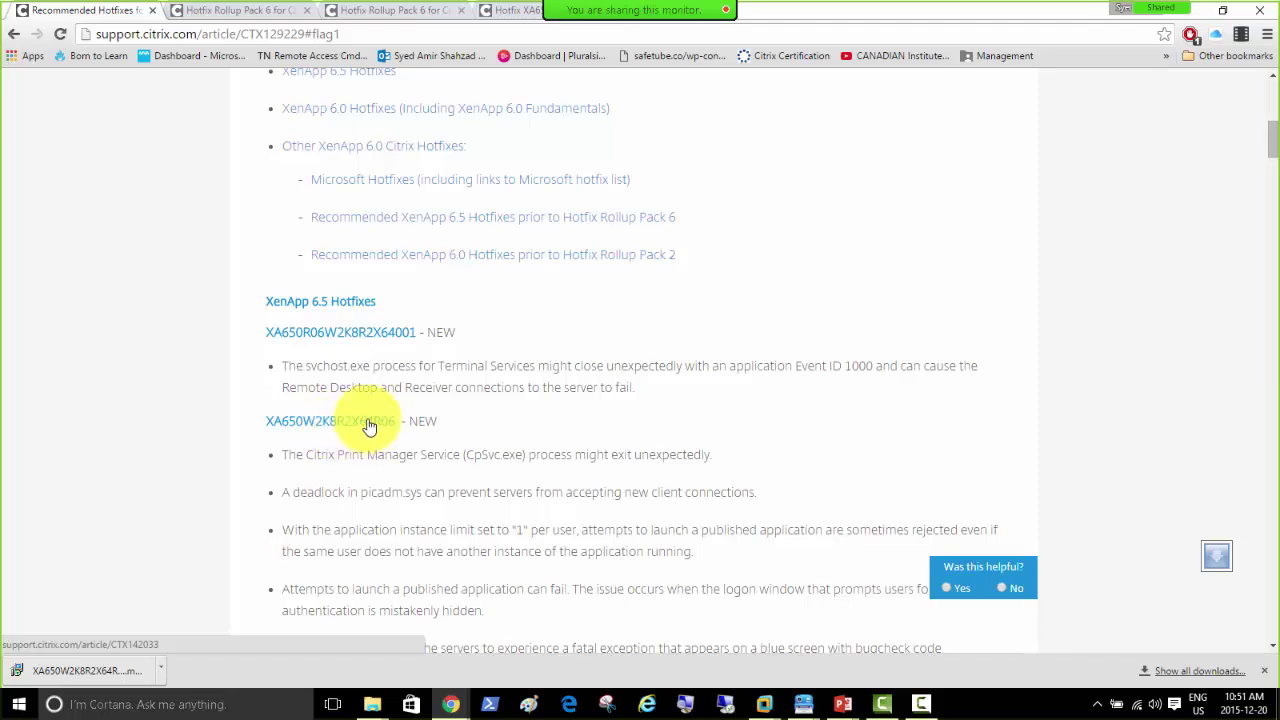
{"action": "scroll", "coordinate": [433, 418], "scroll_direction": "down", "scroll_amount": 4}
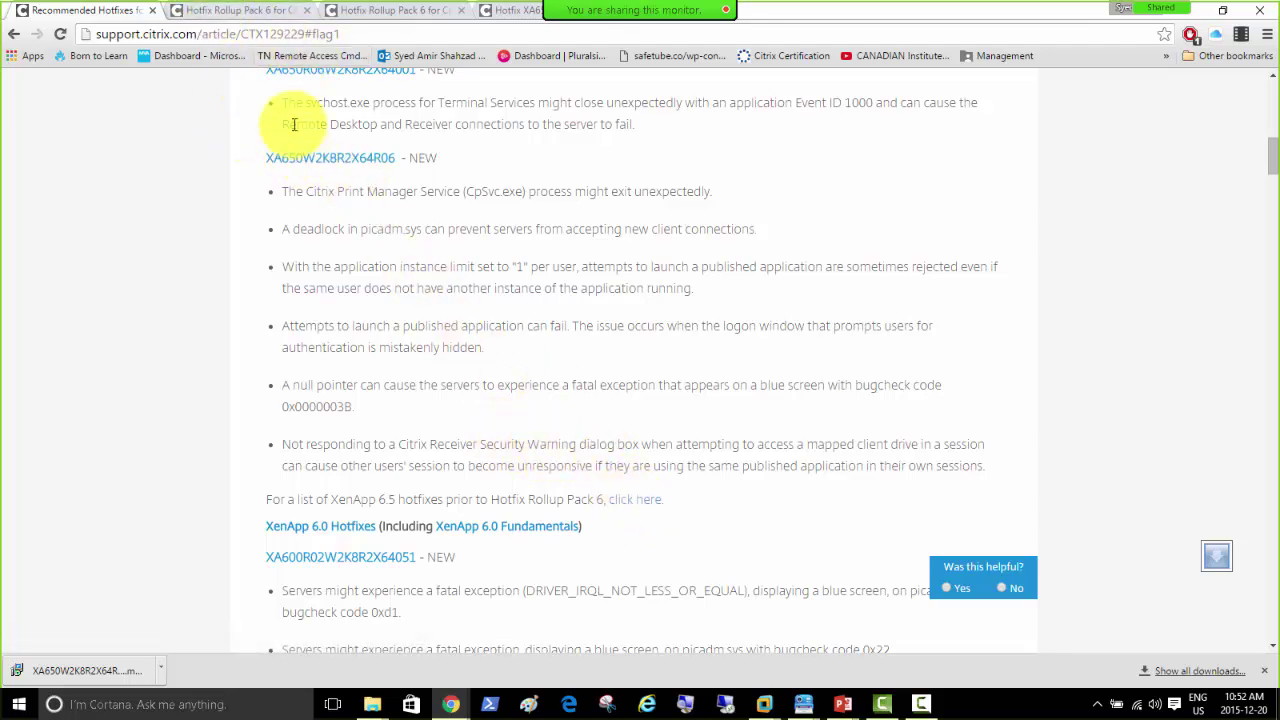
{"action": "left_click", "coordinate": [220, 10]}
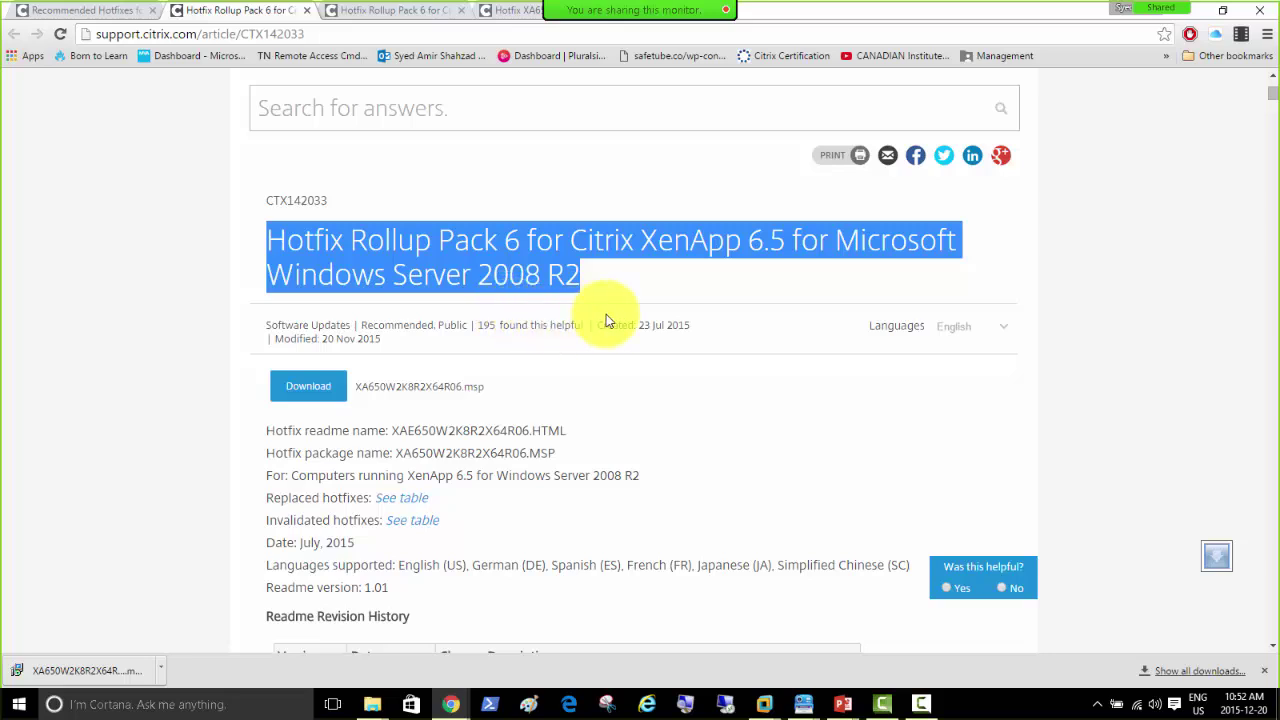
{"action": "left_click", "coordinate": [767, 704]}
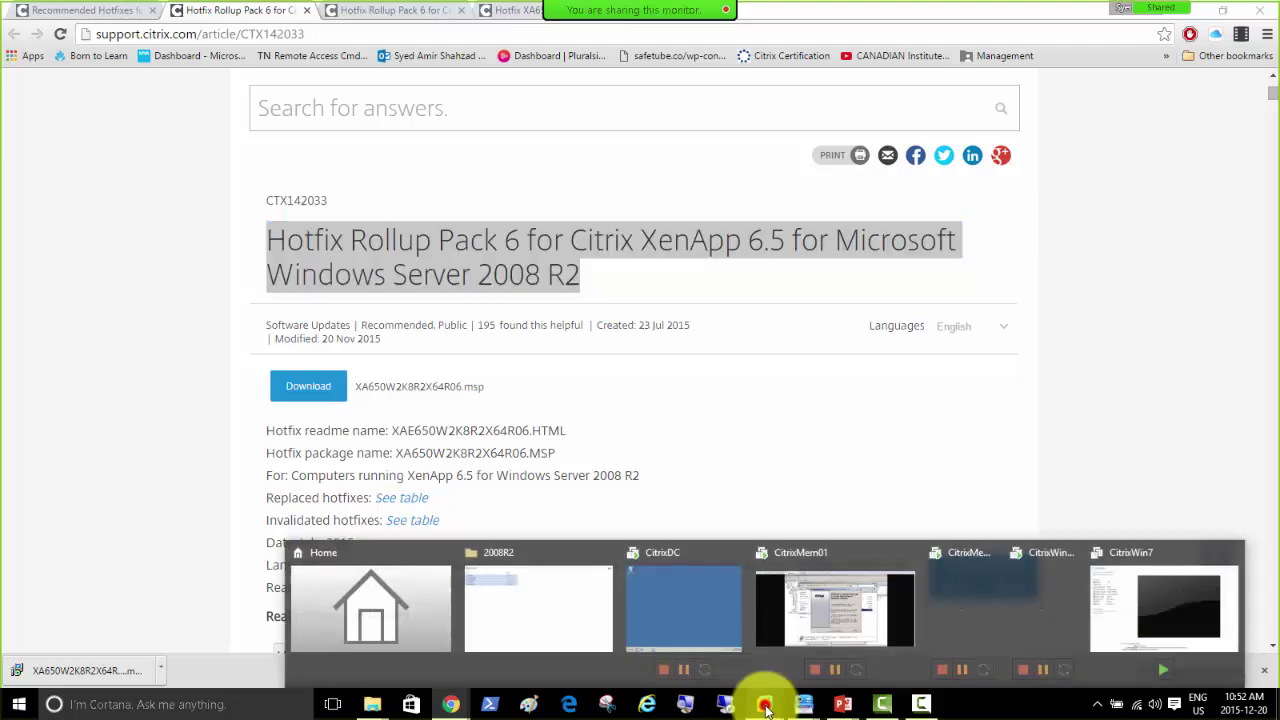
Step: Bring up CitrixMem01 to watch the rollup pack installer configuring product components
{"action": "left_click", "coordinate": [808, 613]}
{"action": "left_click", "coordinate": [663, 519]}
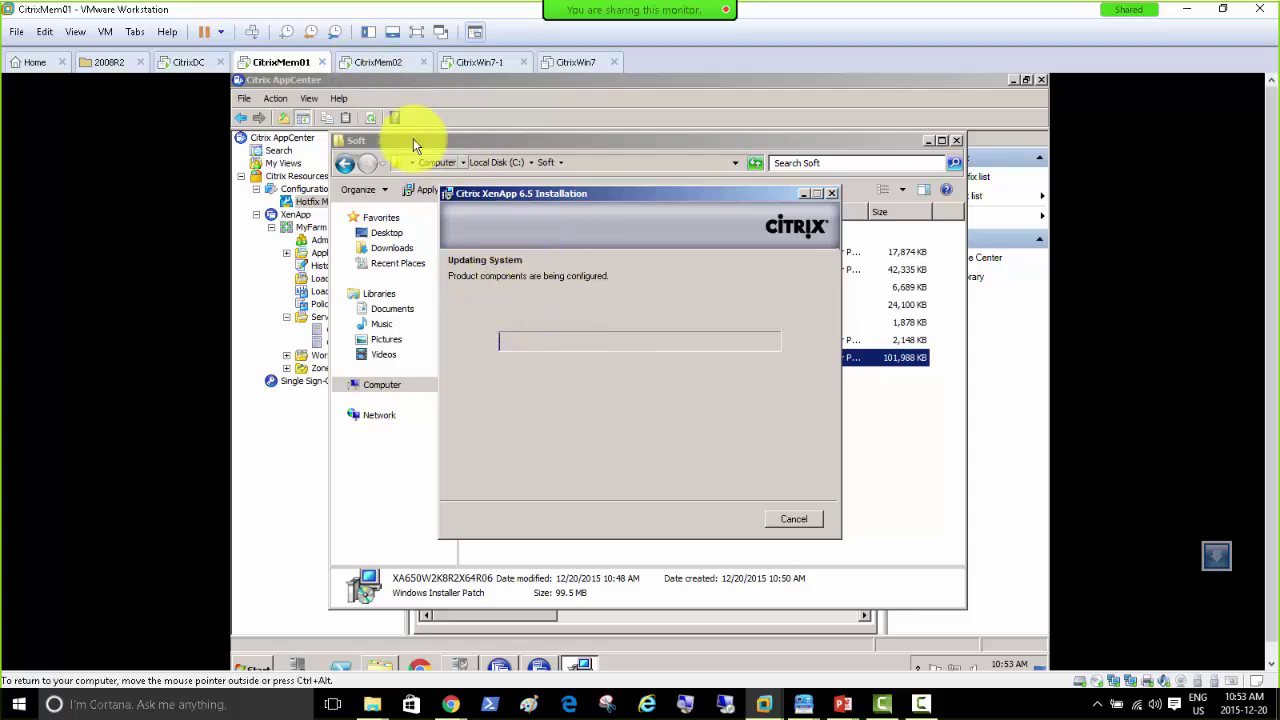
Step: Open Hotfix Management under MyFarm on CitrixMem02, briefly checking CitrixMem01's installer progress
{"action": "left_click", "coordinate": [362, 64]}
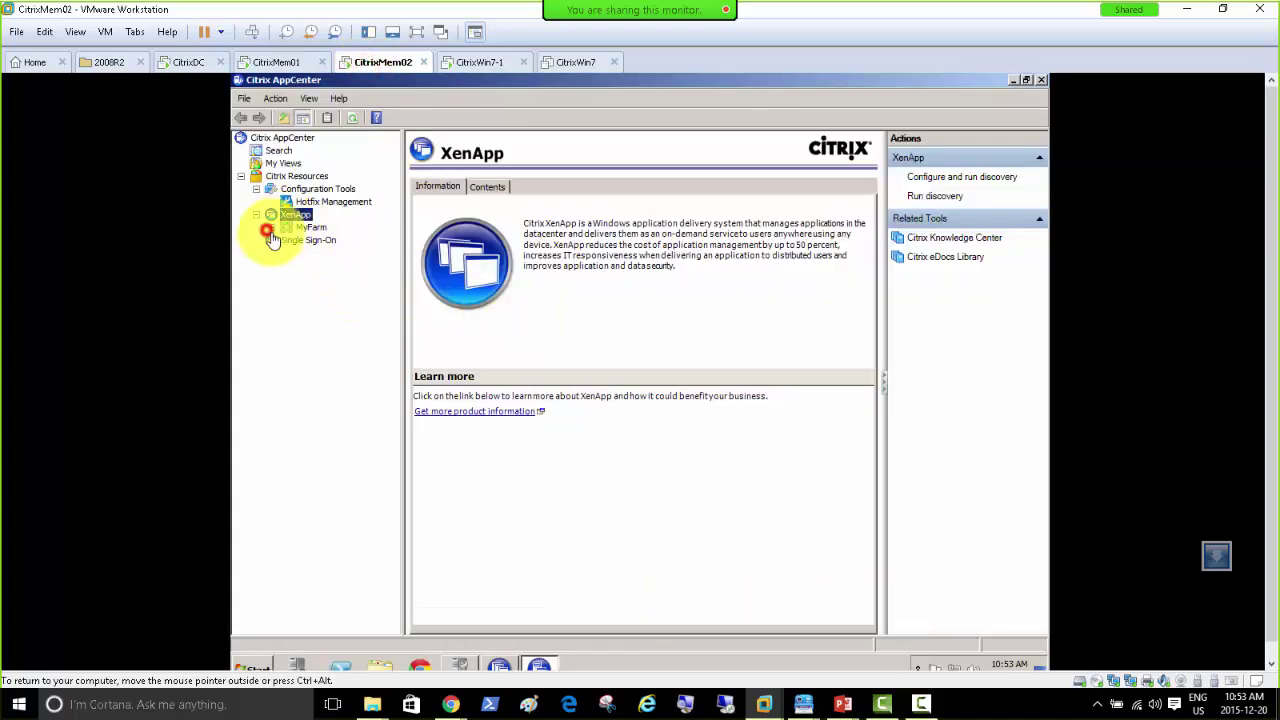
{"action": "left_click", "coordinate": [271, 228]}
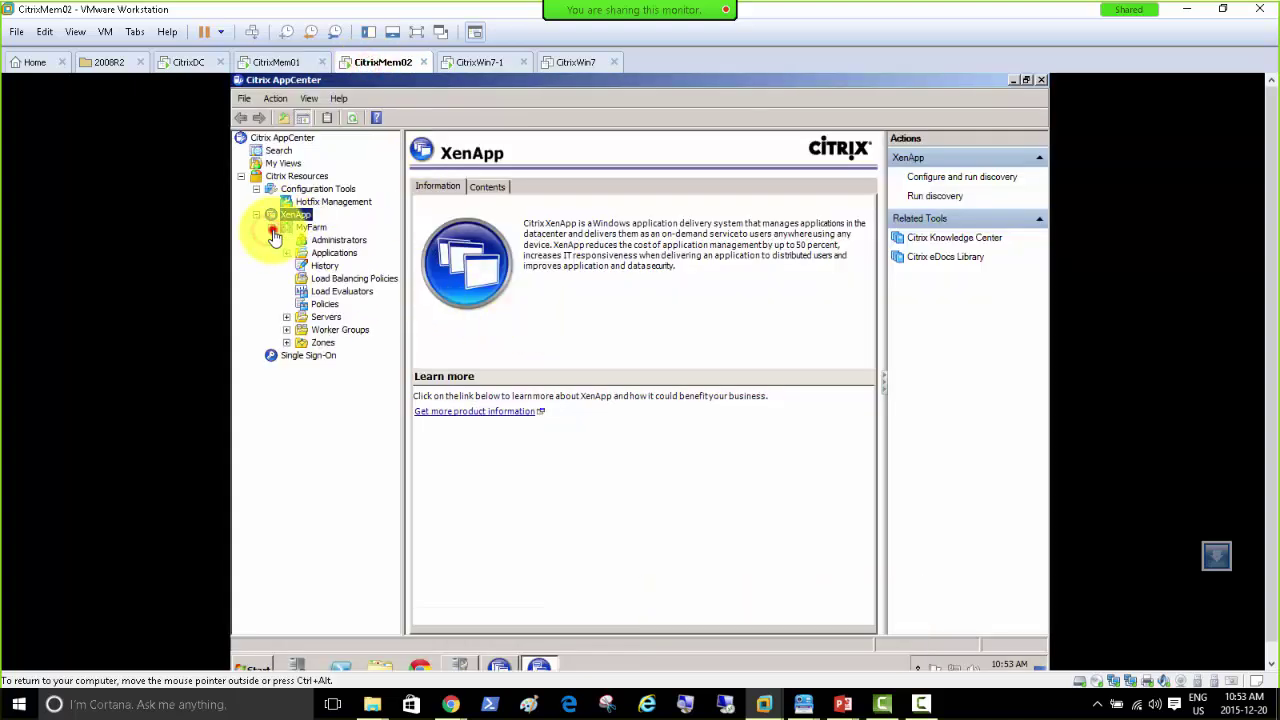
{"action": "left_click", "coordinate": [340, 205]}
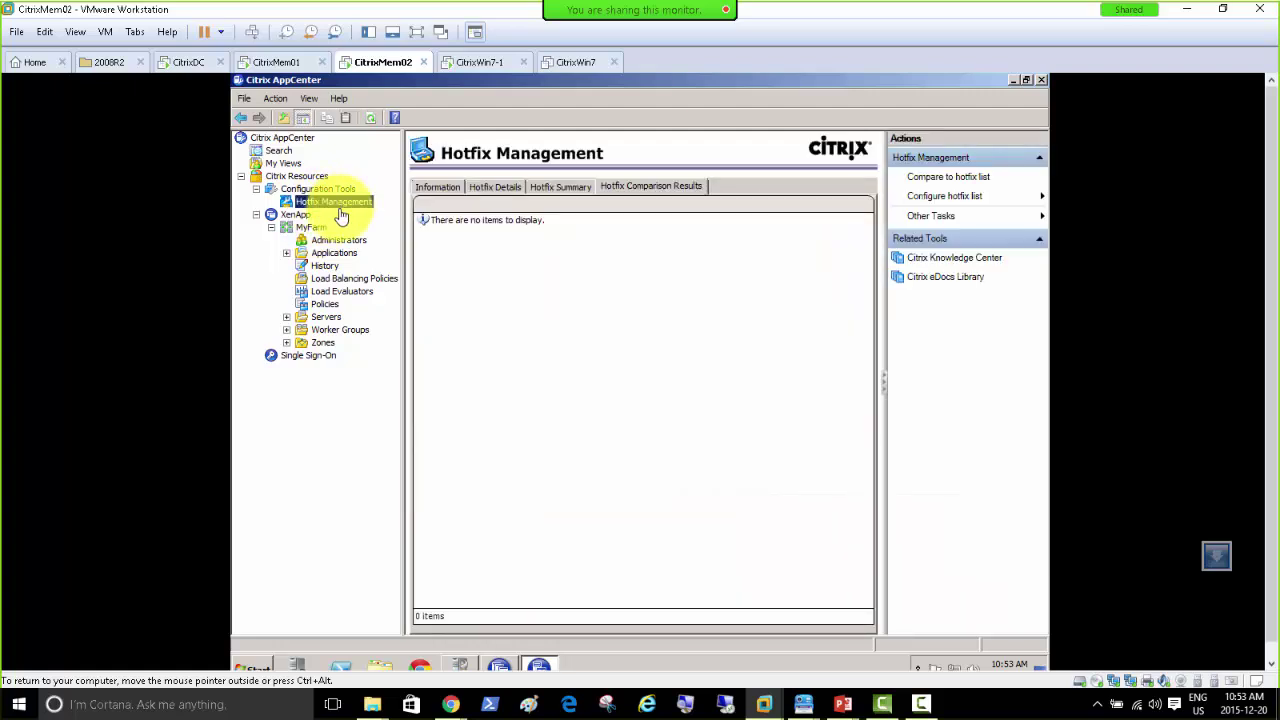
{"action": "right_click", "coordinate": [340, 206]}
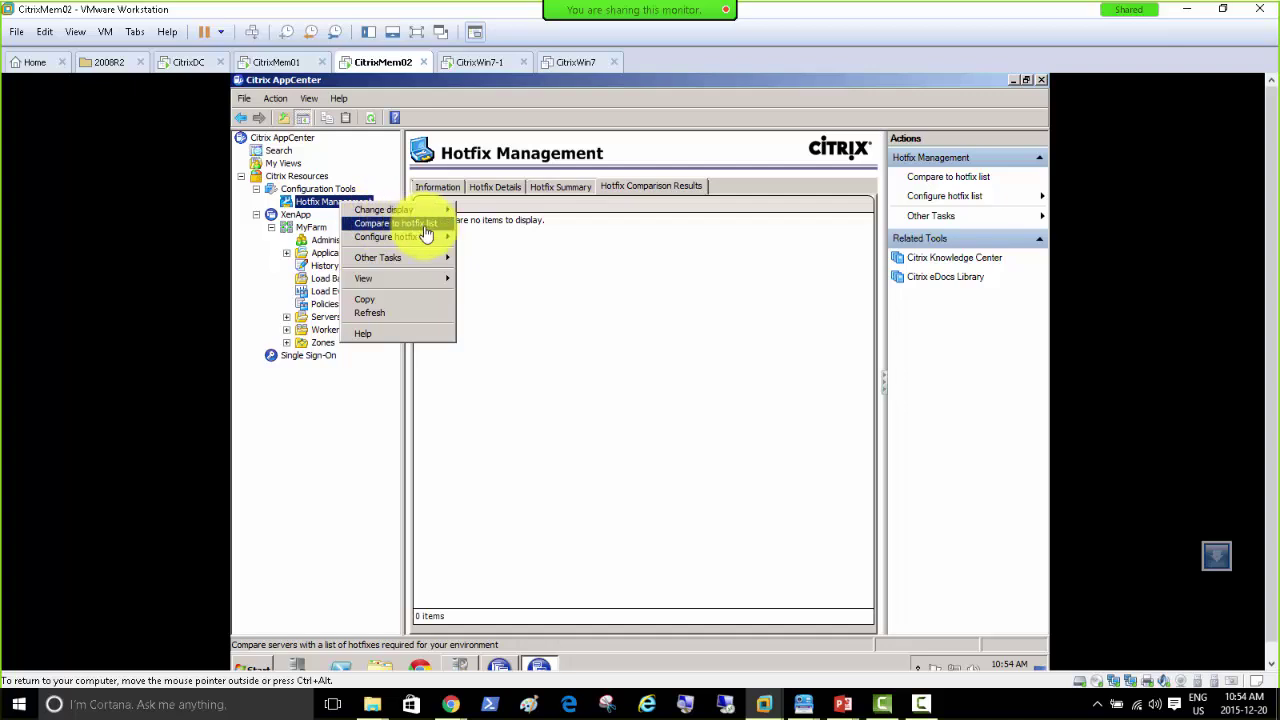
{"action": "left_click", "coordinate": [283, 63]}
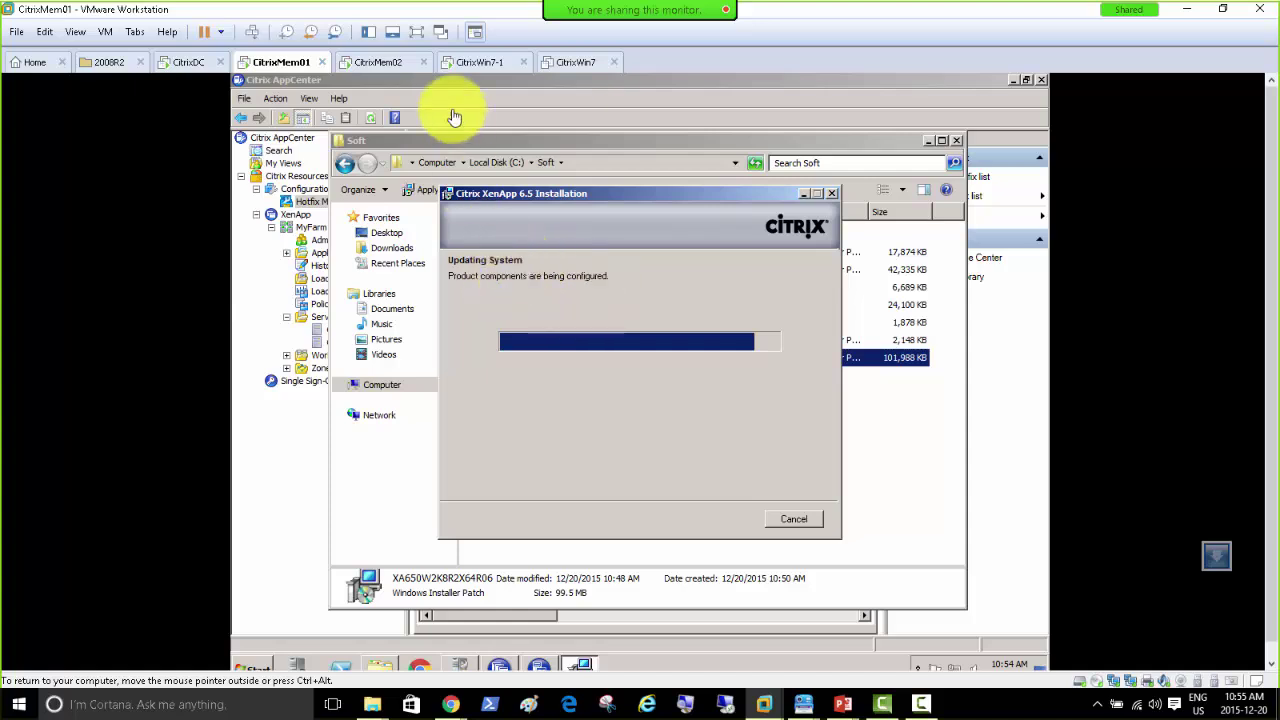
{"action": "left_click", "coordinate": [372, 64]}
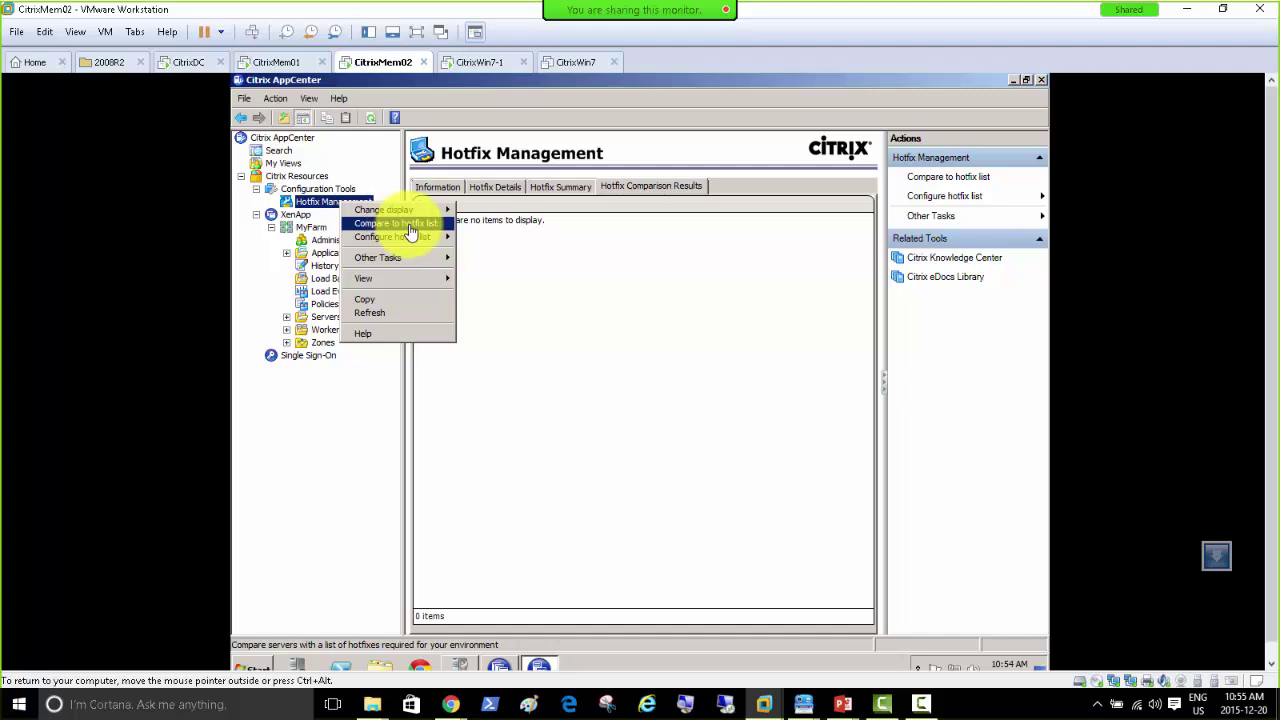
Step: Review CitrixMem02's Hotfix Summary, Hotfix Details and Information tabs, then check CitrixMem01's installer progress
{"action": "left_click", "coordinate": [285, 64]}
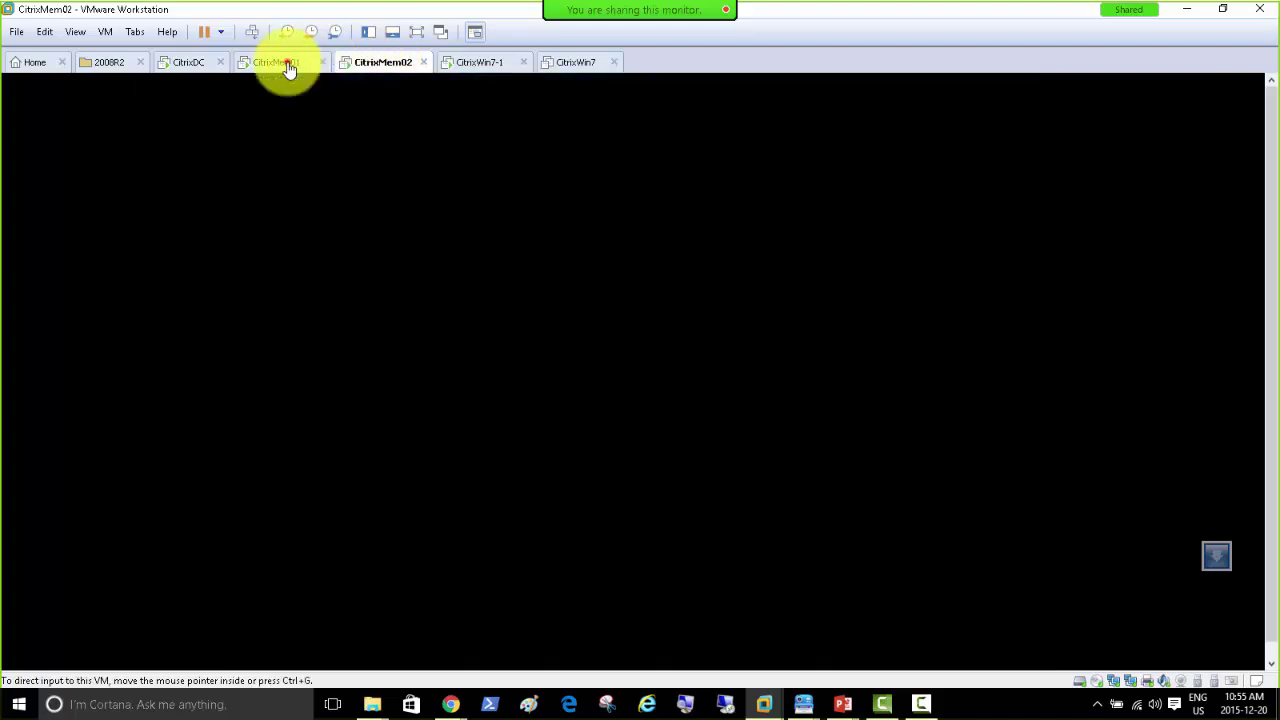
{"action": "left_click", "coordinate": [370, 62]}
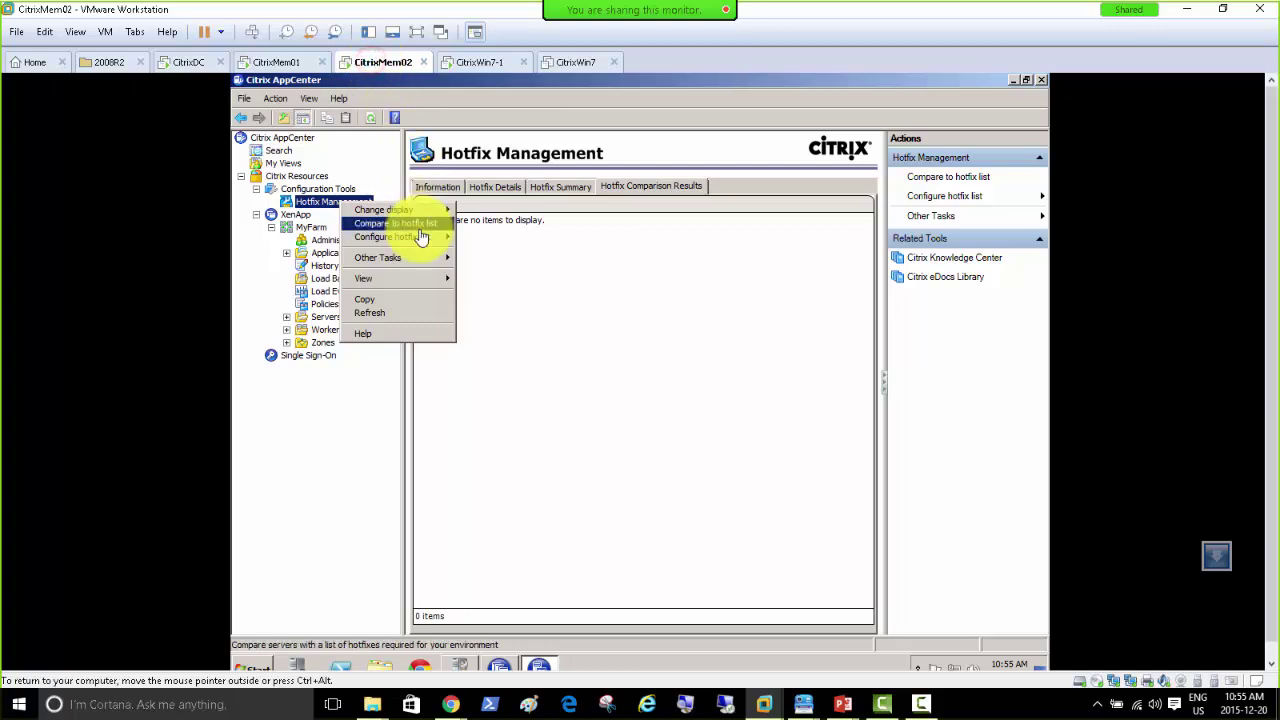
{"action": "mouse_move", "coordinate": [420, 241]}
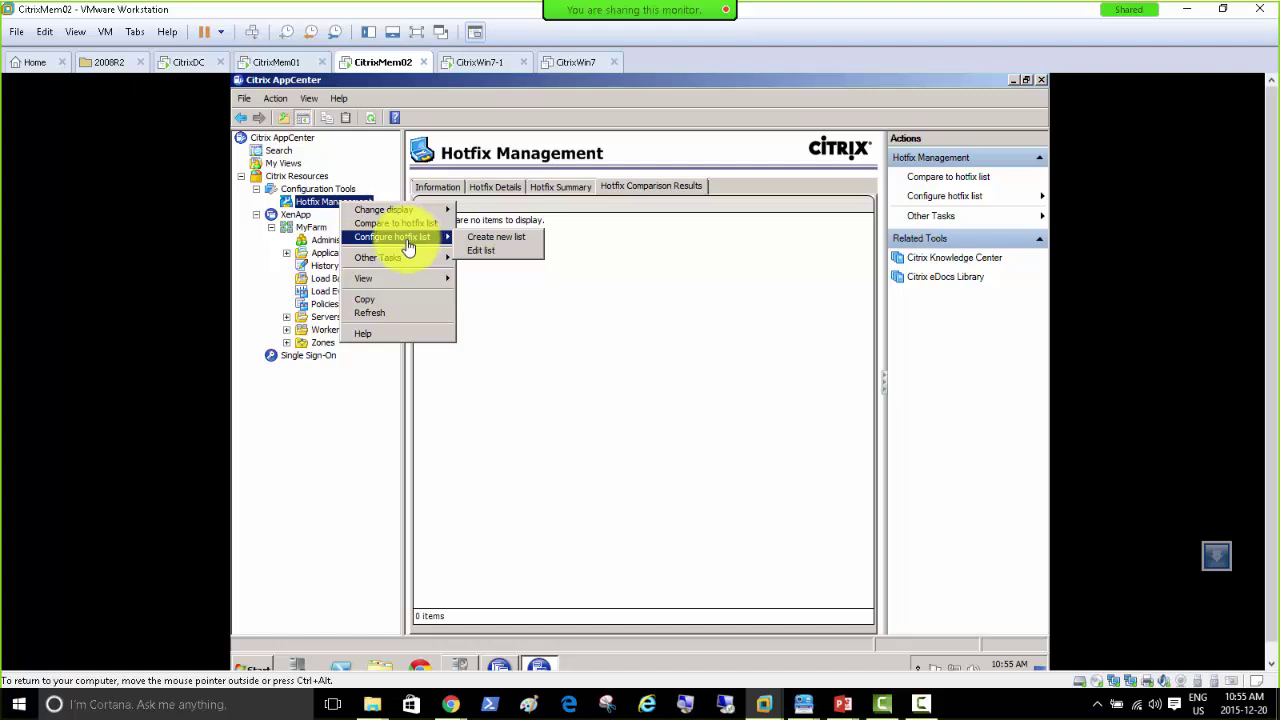
{"action": "left_click", "coordinate": [543, 190]}
{"action": "left_click", "coordinate": [492, 192]}
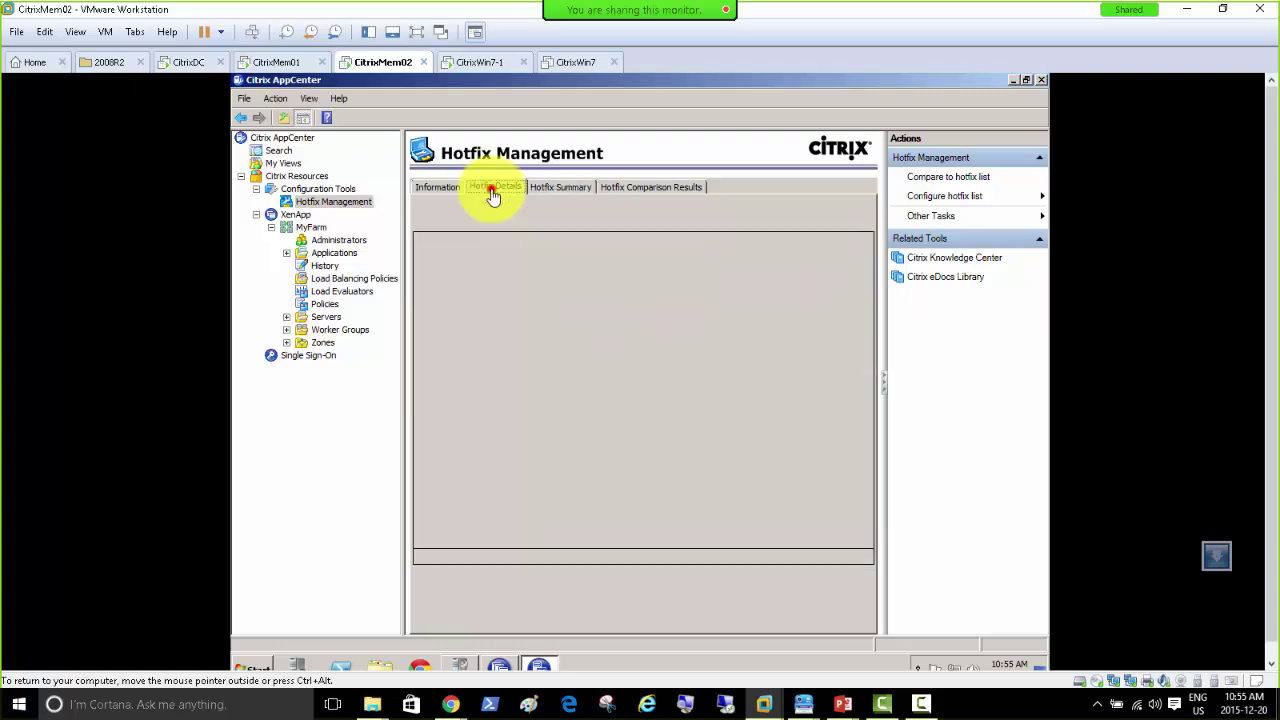
{"action": "left_click", "coordinate": [435, 189]}
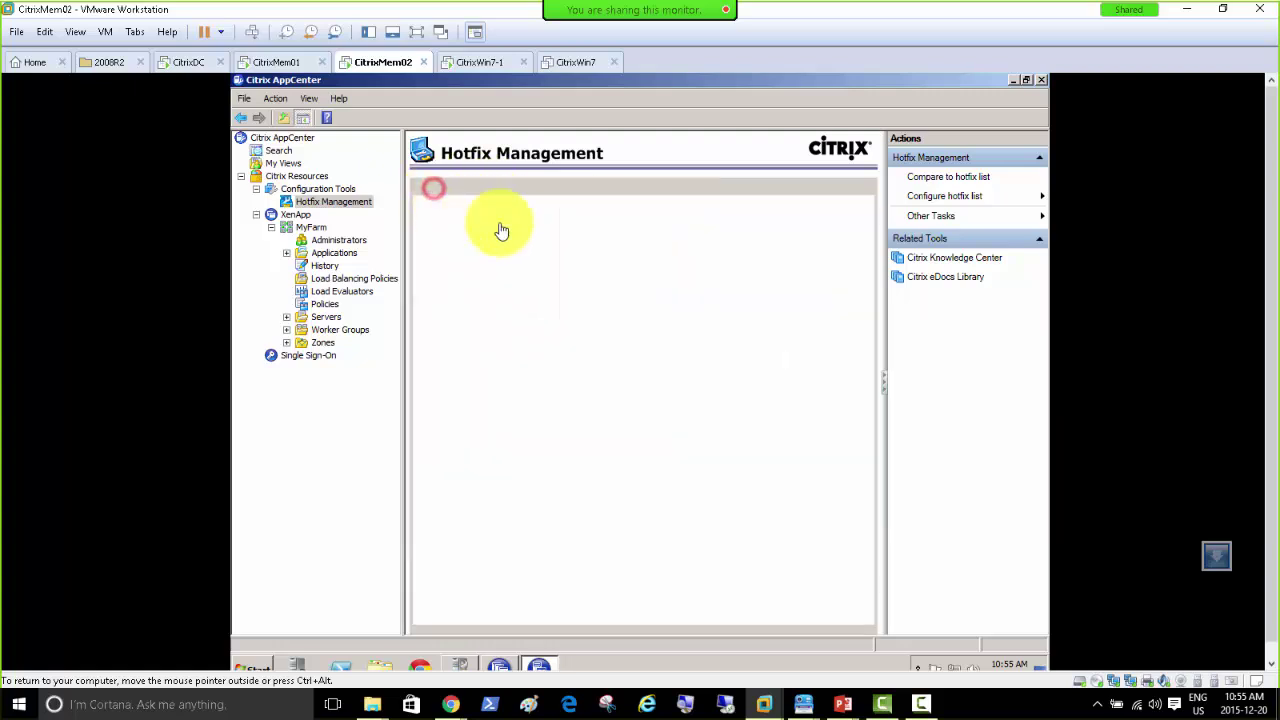
{"action": "left_click", "coordinate": [265, 62]}
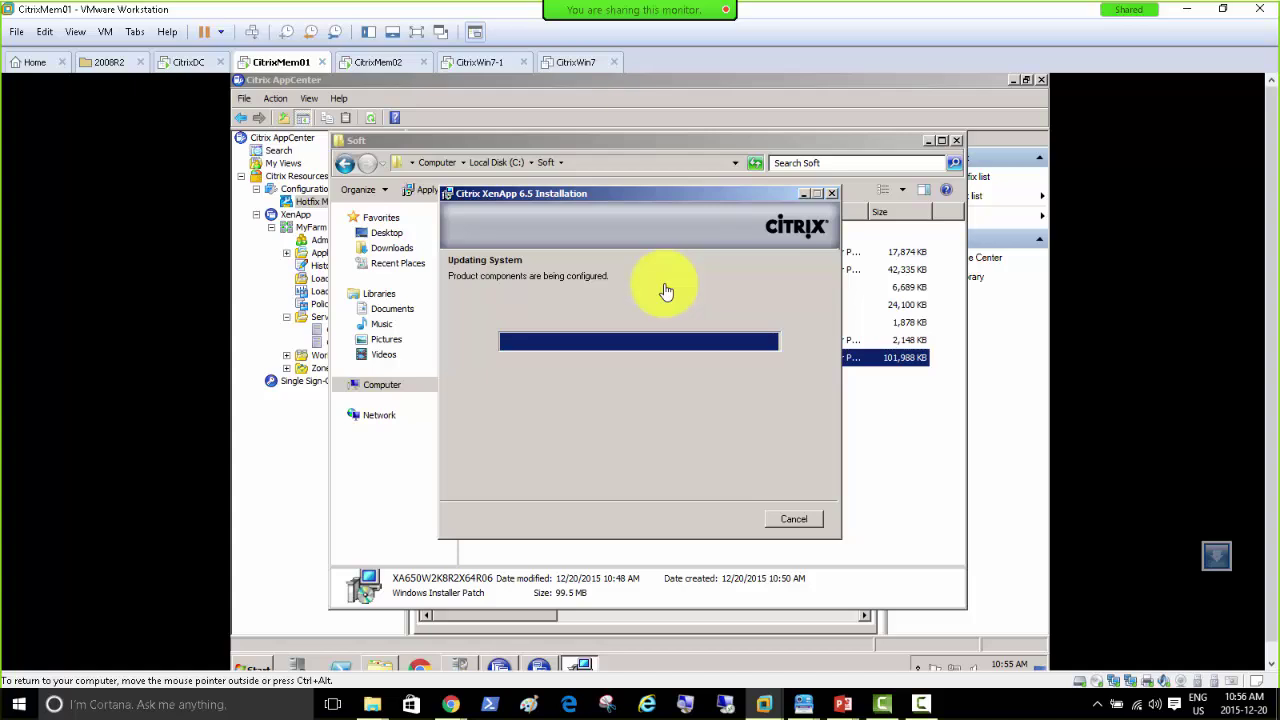
Step: Check Hotfix Management information on CitrixMem02, then switch to the CitrixWin7-1 desktop
{"action": "left_click", "coordinate": [378, 66]}
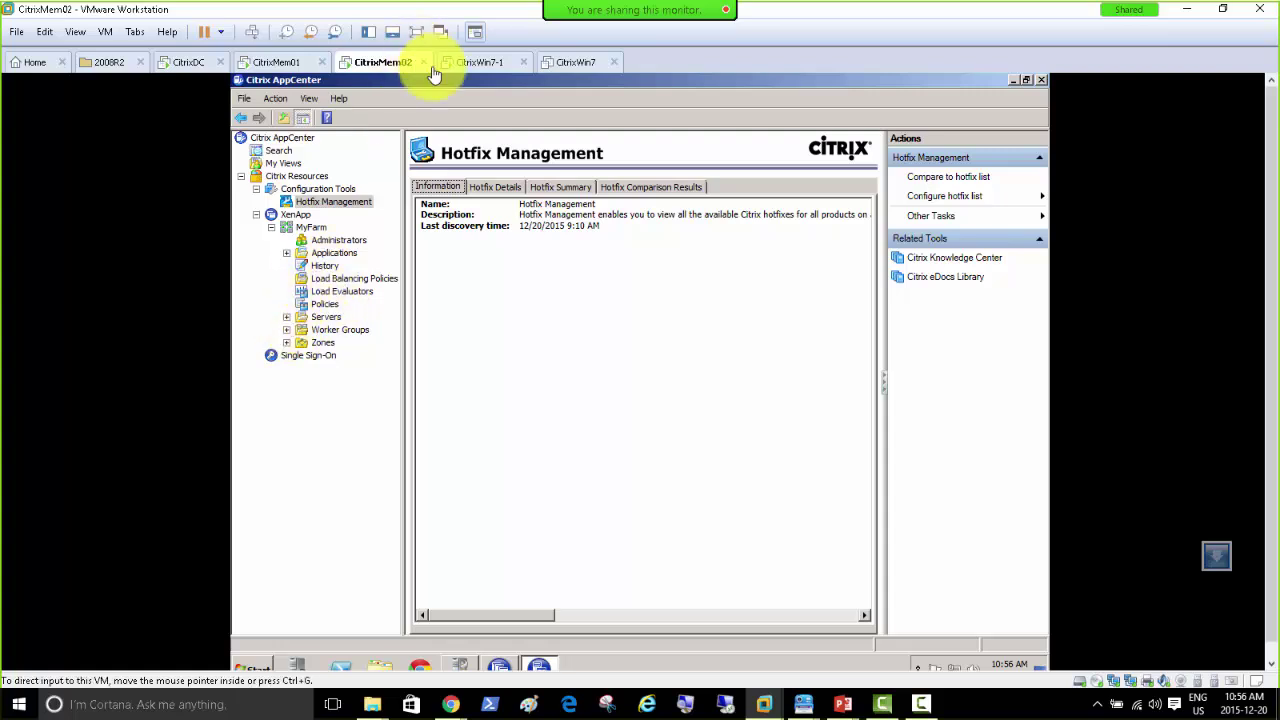
{"action": "left_click", "coordinate": [474, 62]}
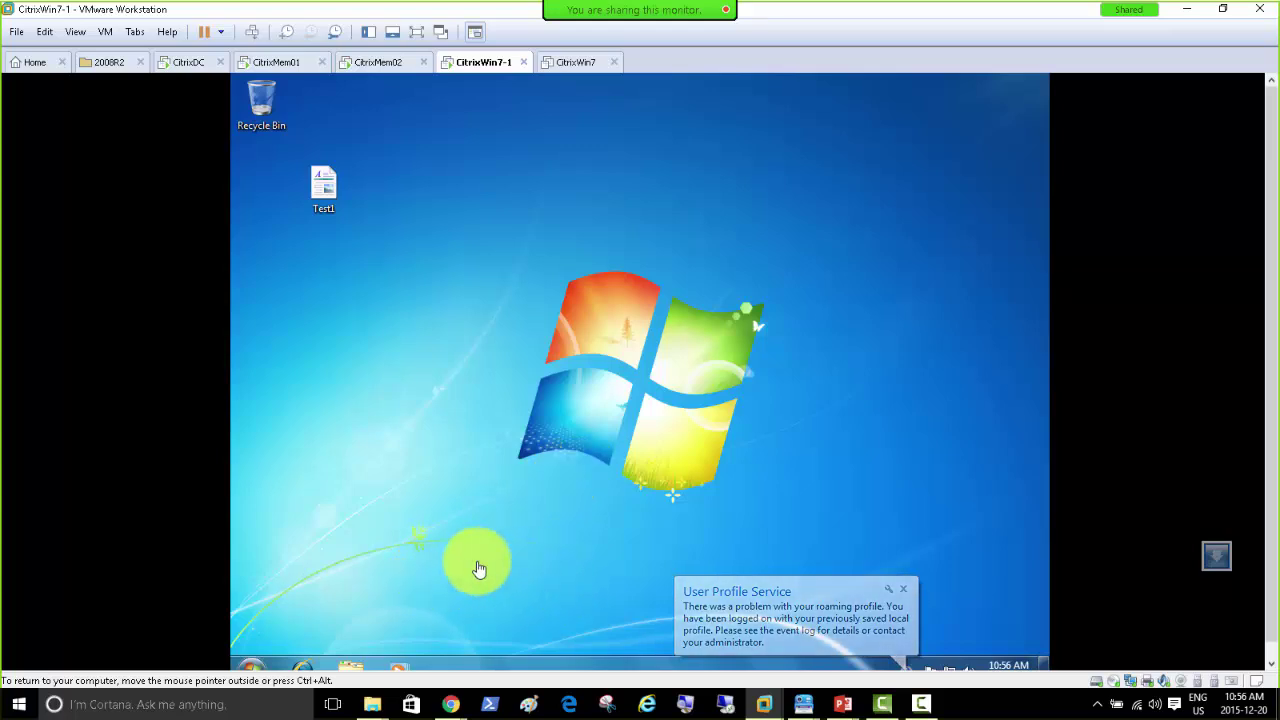
Step: Open the CitrixWin7-1 Start menu for Internet Explorer, then confirm XenApp configured successfully on CitrixMem01
{"action": "left_click", "coordinate": [251, 667]}
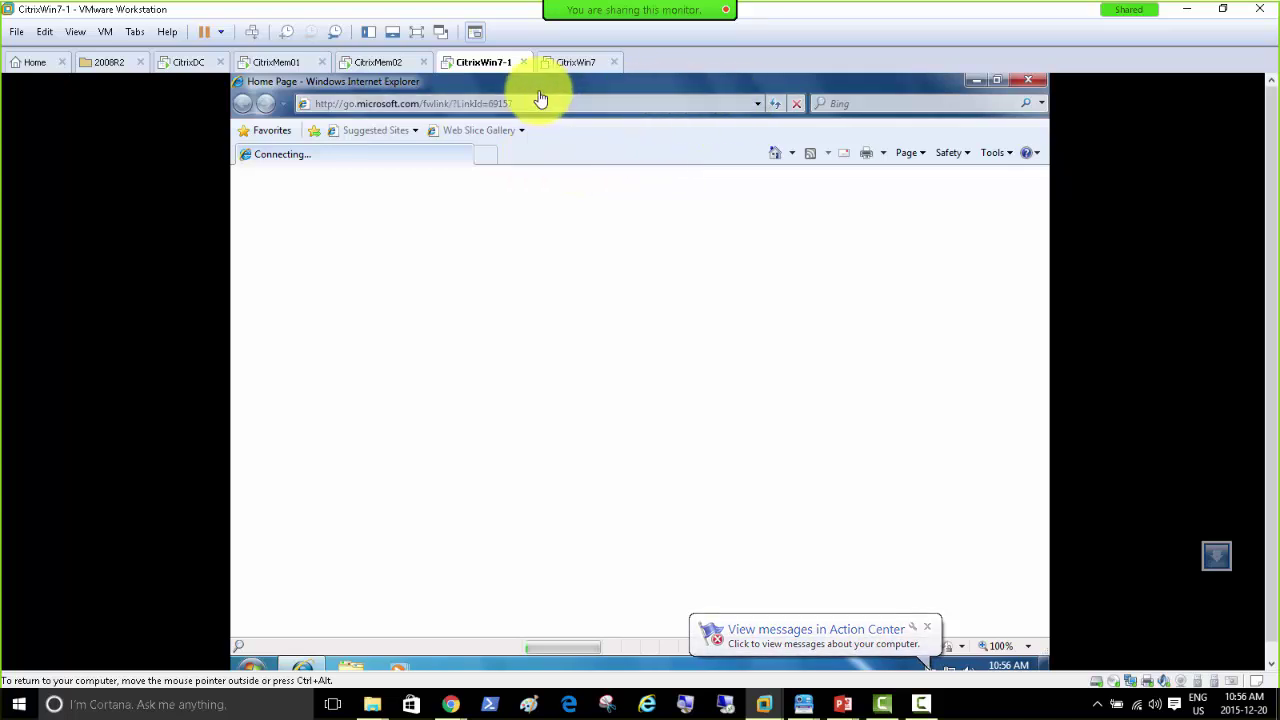
{"action": "left_click", "coordinate": [277, 64]}
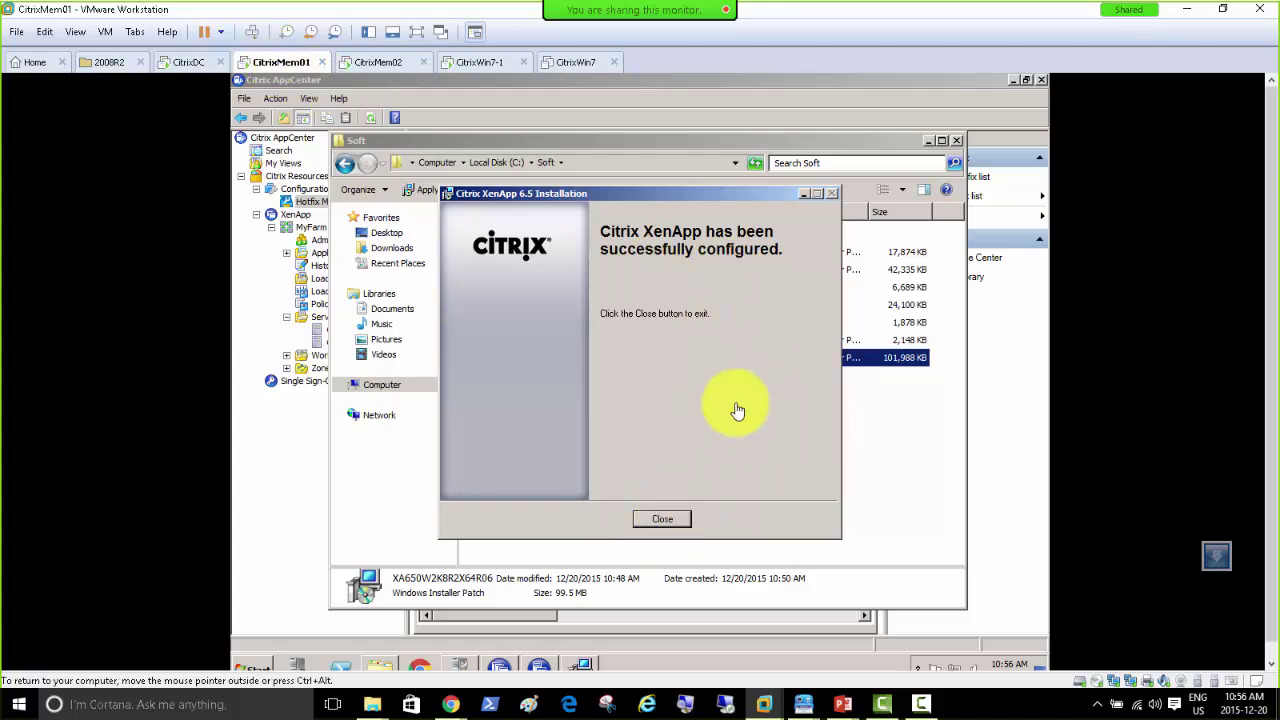
Step: Close the finished XenApp installer, accept the restart, and force-restart CitrixMem01
{"action": "left_click", "coordinate": [664, 520]}
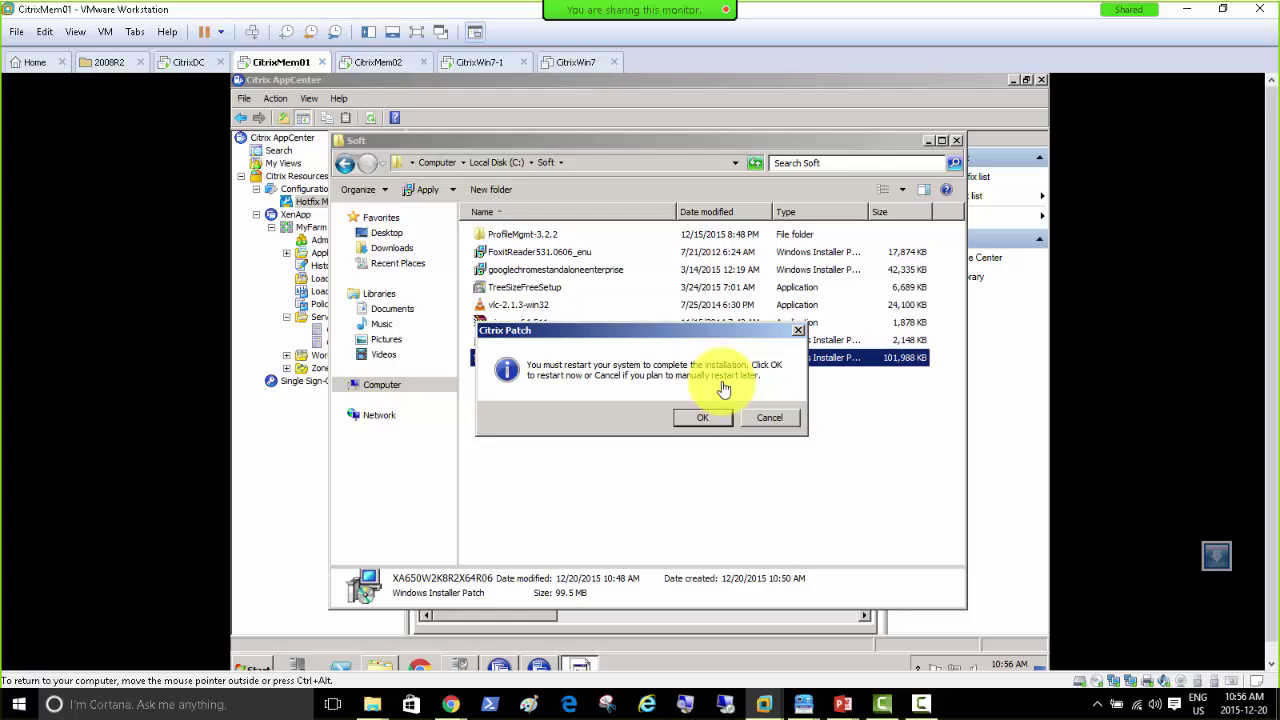
{"action": "left_click", "coordinate": [695, 422]}
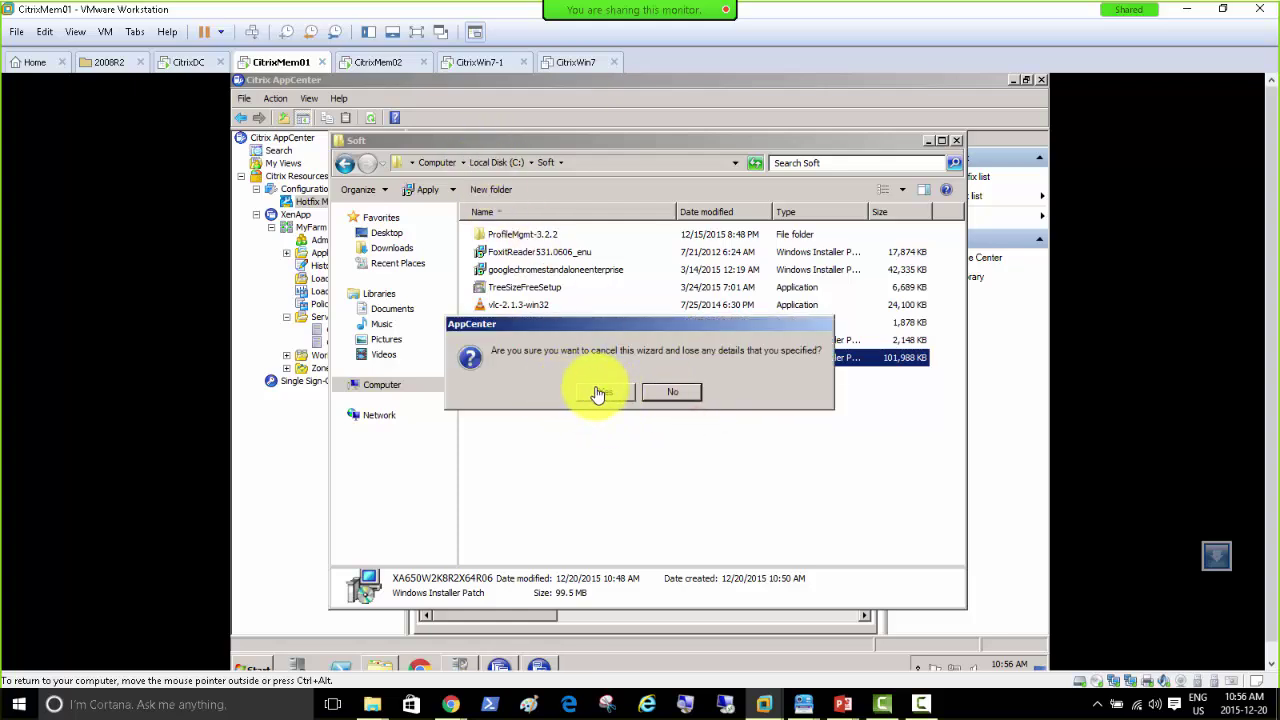
{"action": "left_click", "coordinate": [656, 400]}
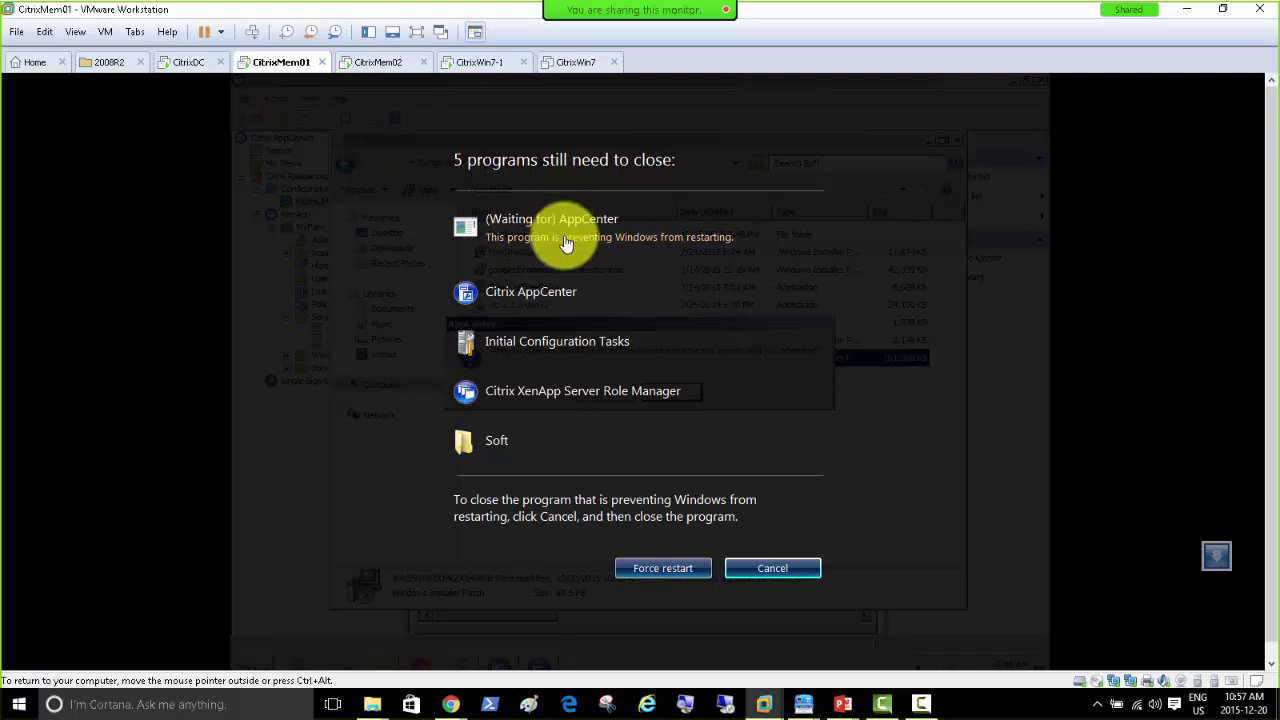
{"action": "left_click", "coordinate": [649, 572]}
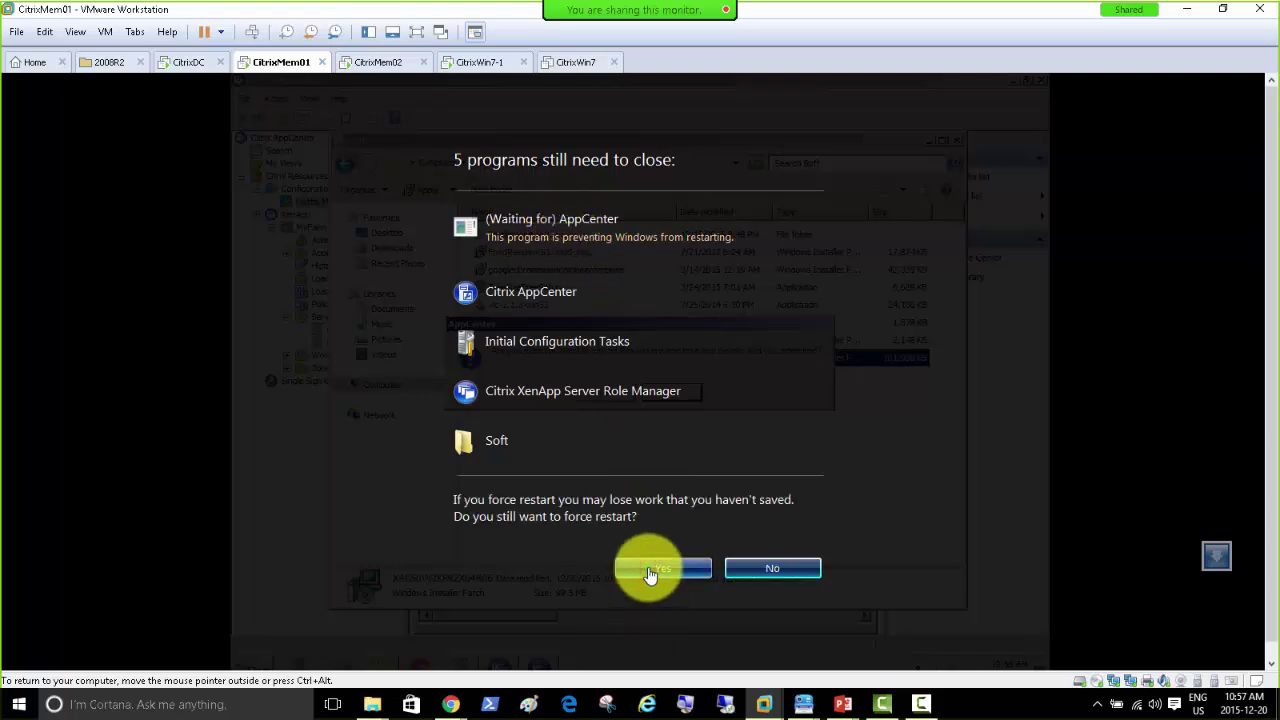
{"action": "left_click", "coordinate": [651, 570]}
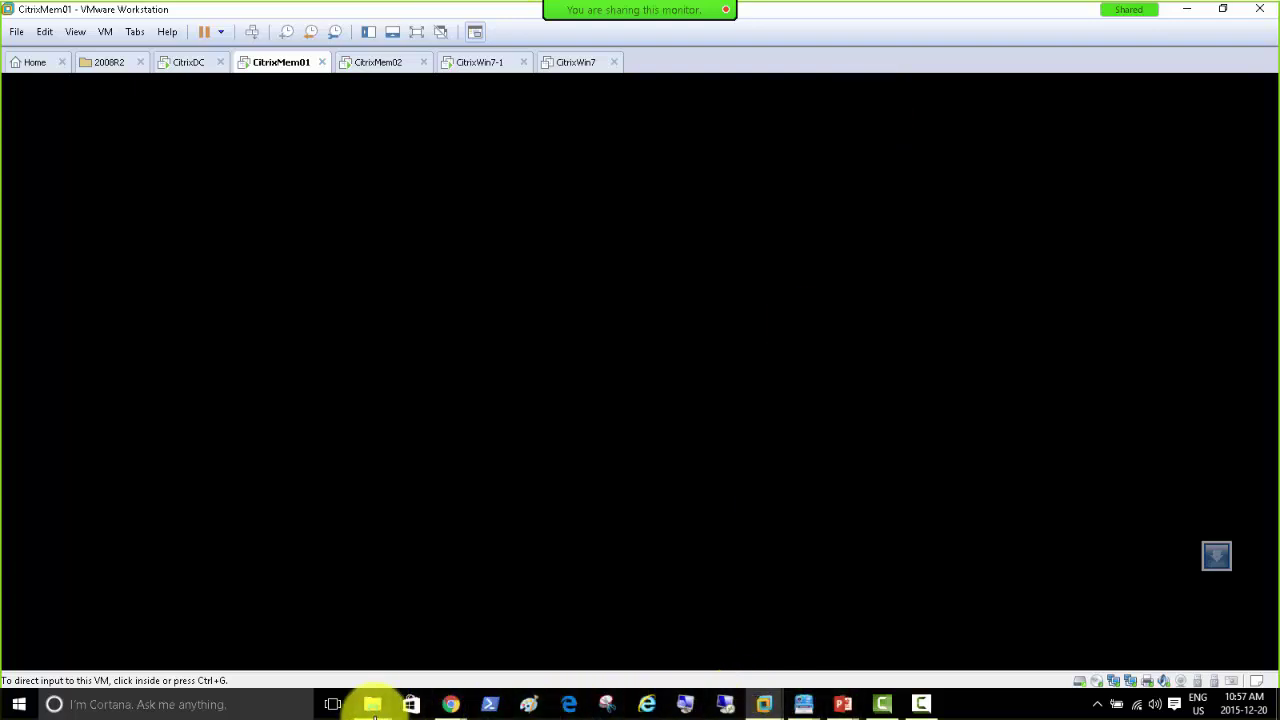
{"action": "left_click", "coordinate": [376, 704]}
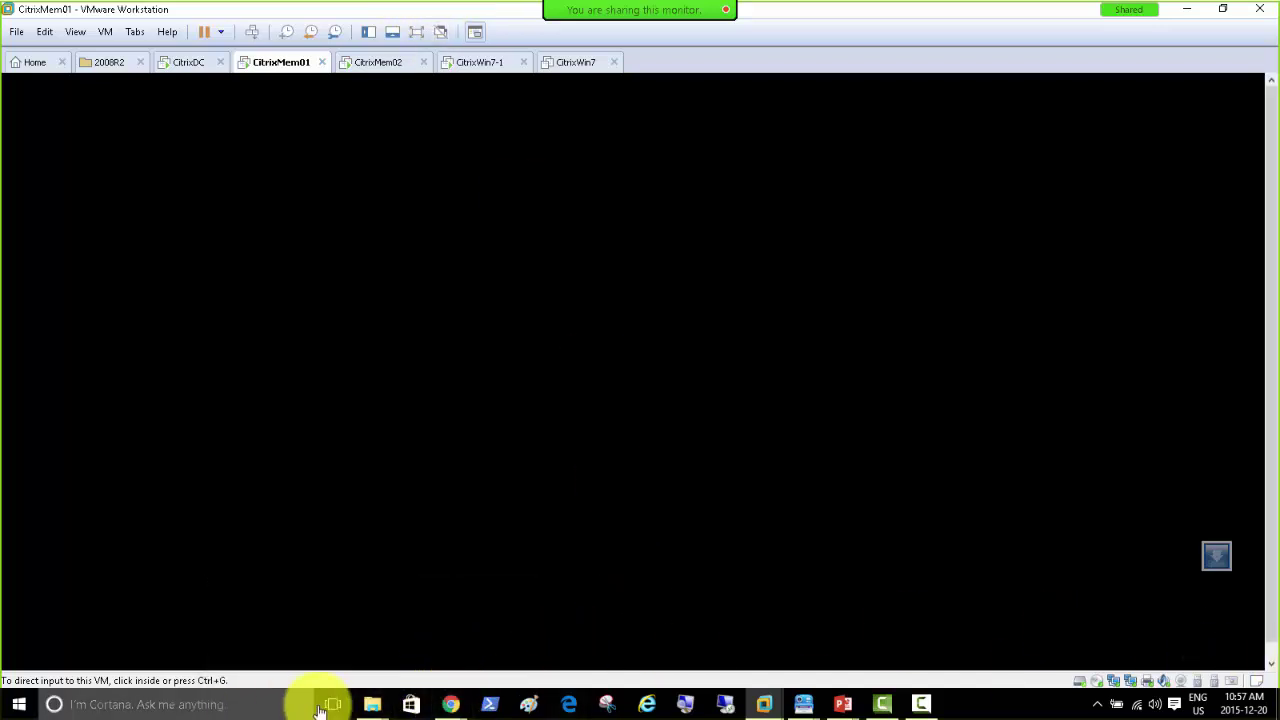
{"action": "mouse_move", "coordinate": [451, 704]}
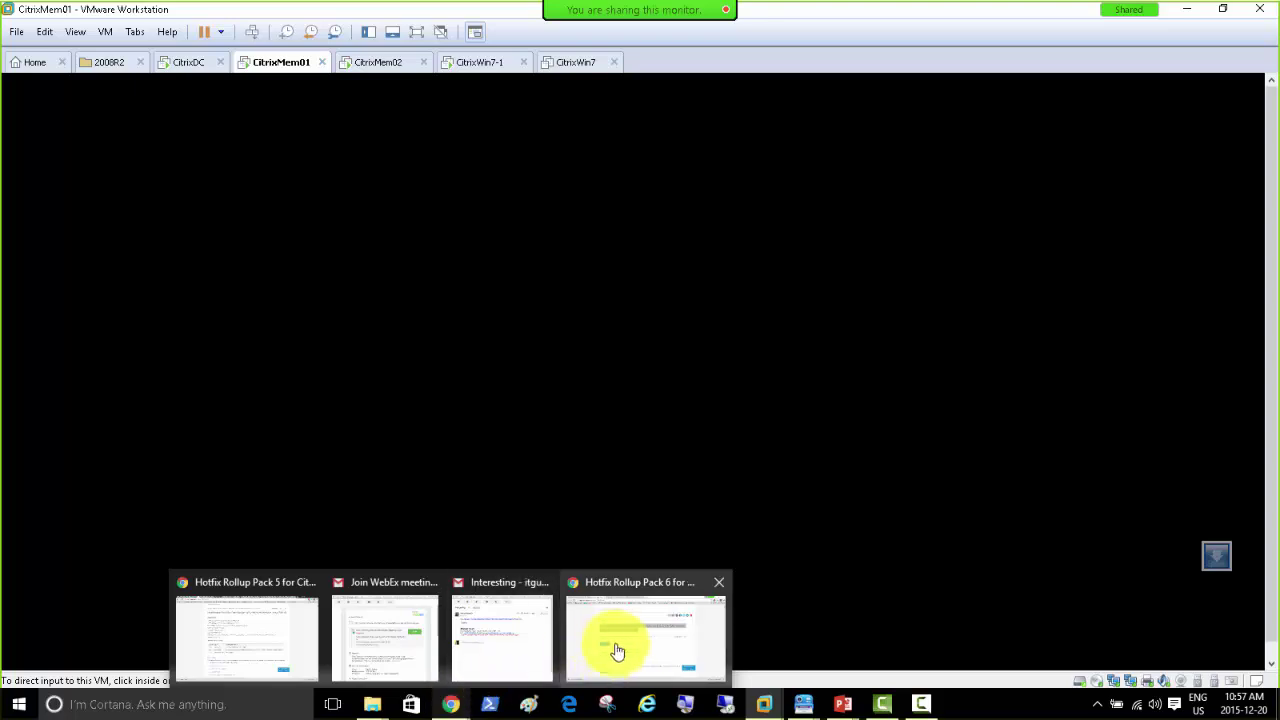
{"action": "left_click", "coordinate": [617, 651]}
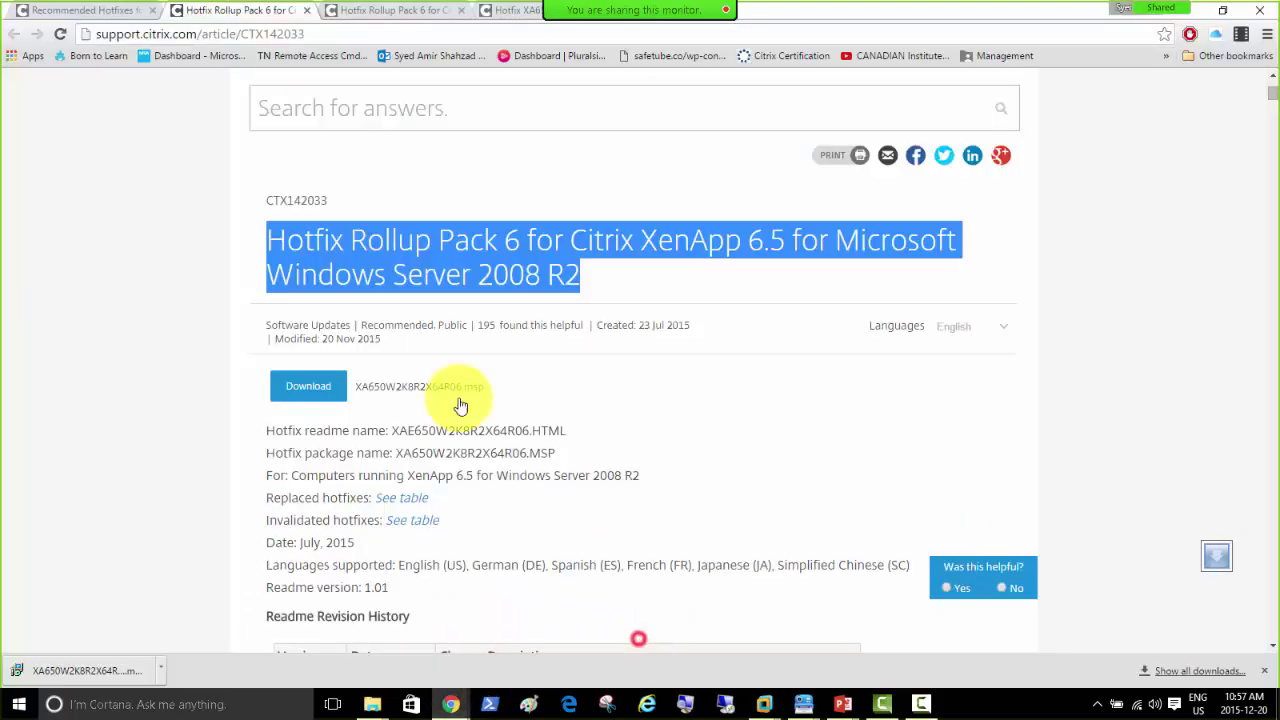
{"action": "left_click", "coordinate": [85, 10]}
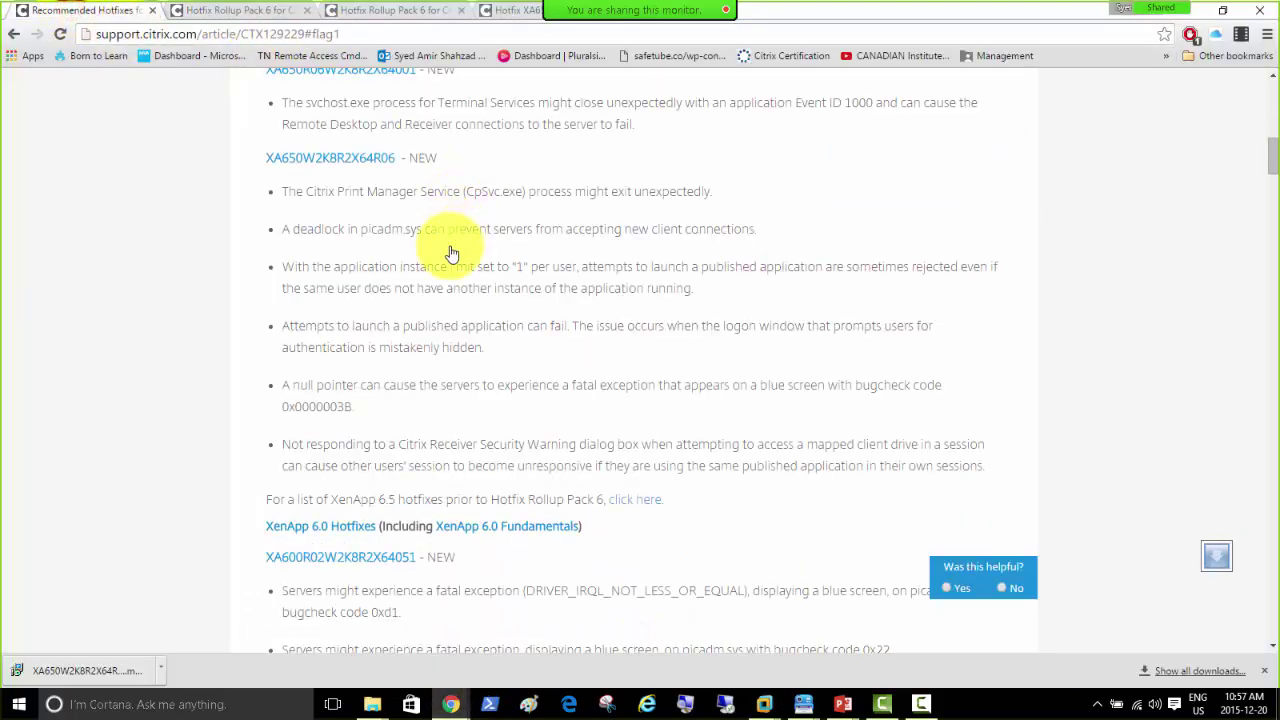
{"action": "scroll", "coordinate": [451, 253], "scroll_direction": "up", "scroll_amount": 5}
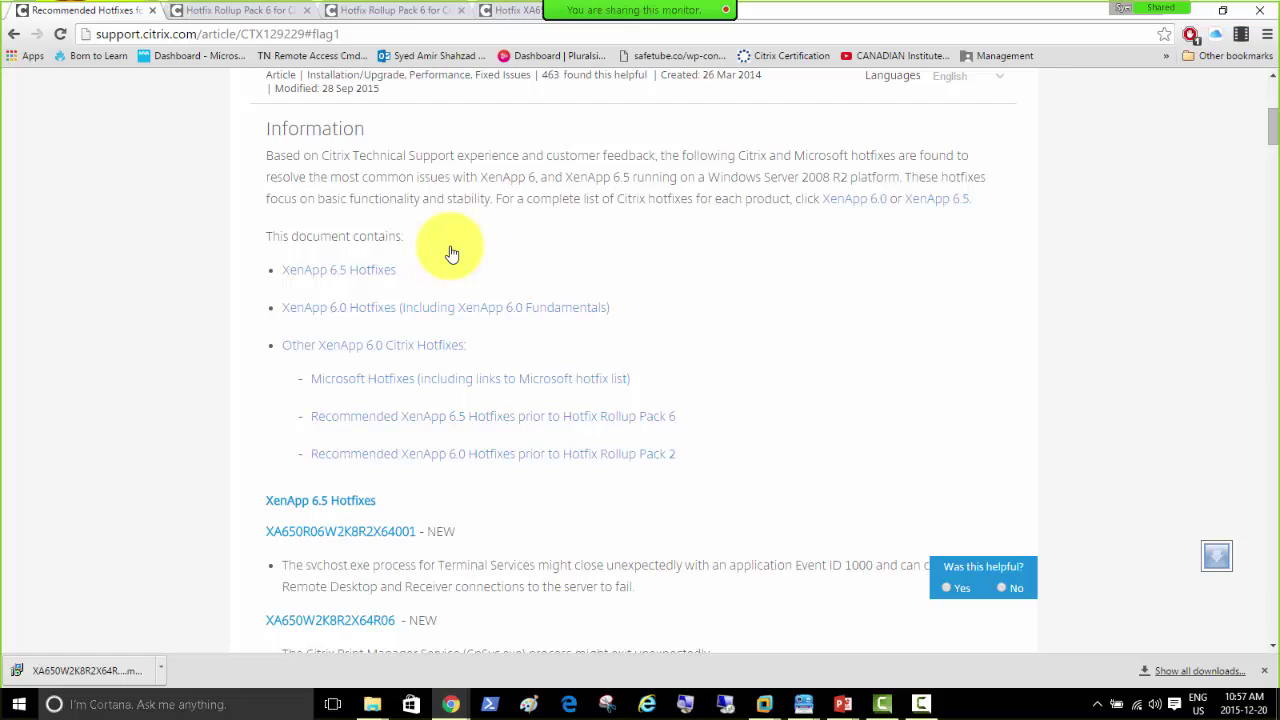
{"action": "left_click", "coordinate": [345, 36]}
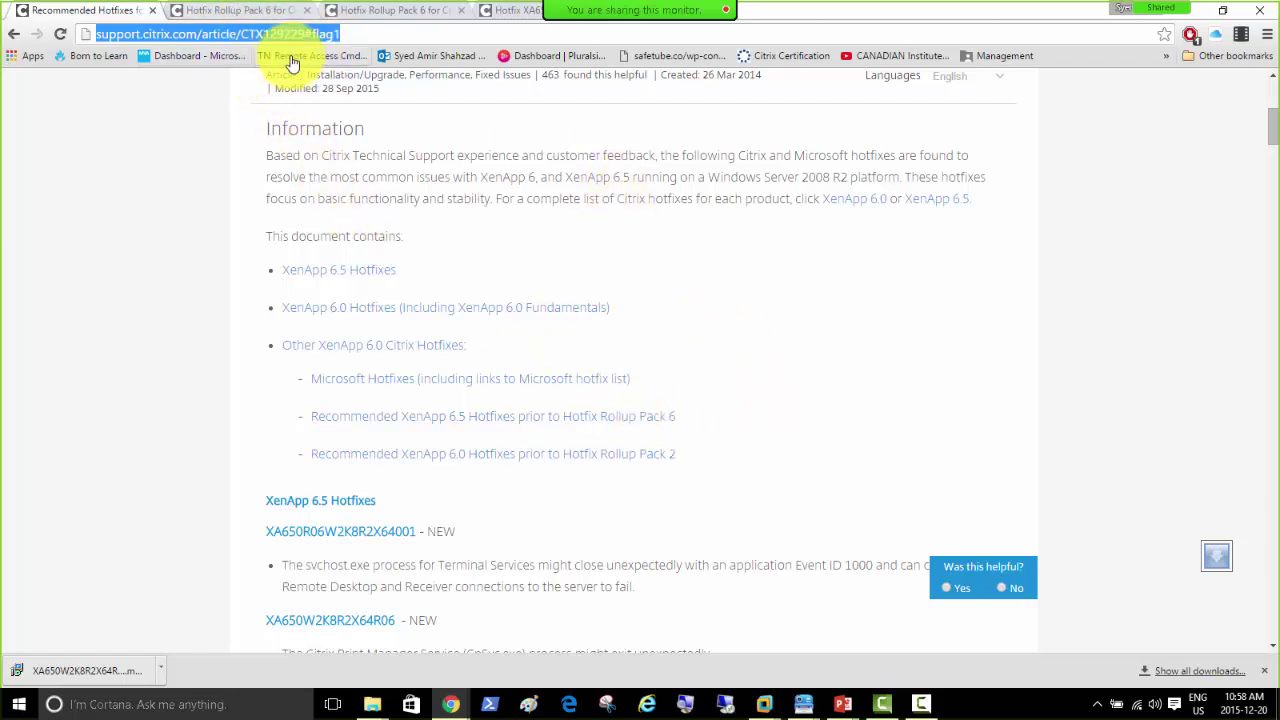
{"action": "scroll", "coordinate": [488, 226], "scroll_direction": "up", "scroll_amount": 4}
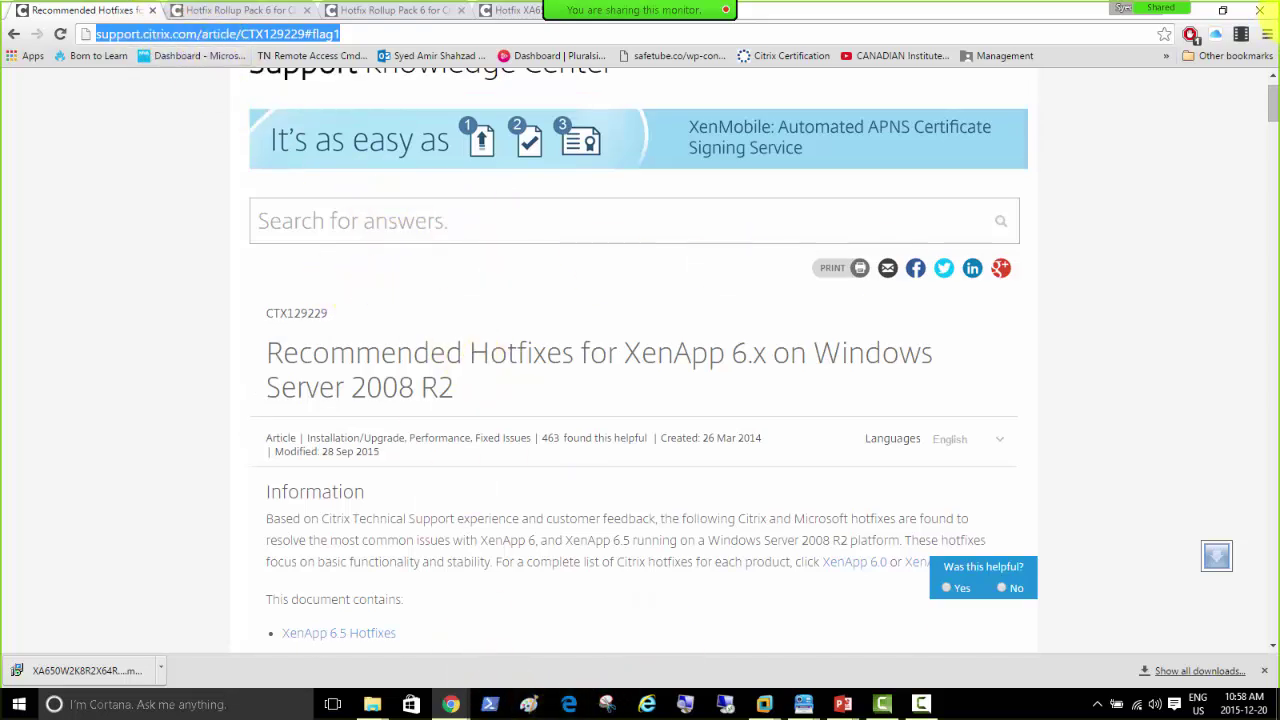
{"action": "left_click", "coordinate": [1279, 22]}
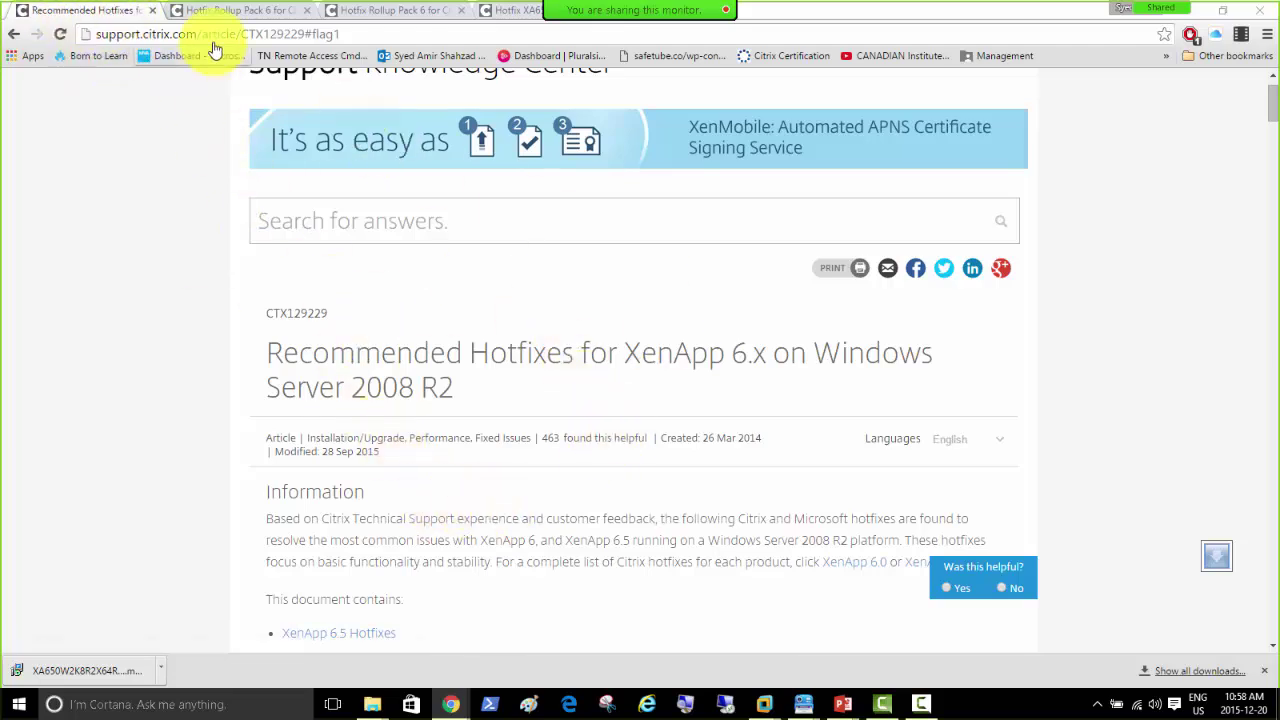
{"action": "mouse_move", "coordinate": [766, 708]}
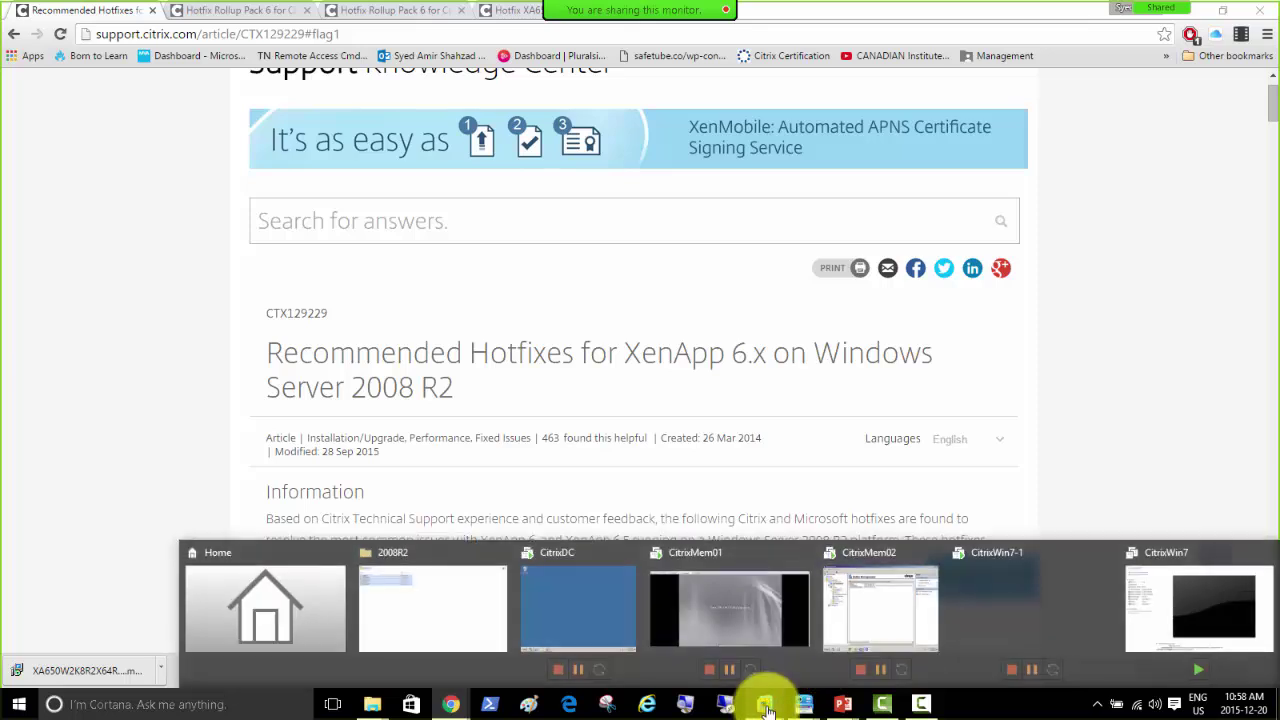
Step: Log on to CitrixMem01 as the domain administrator, re-entering the password after an incorrect-password error
{"action": "left_click", "coordinate": [718, 609]}
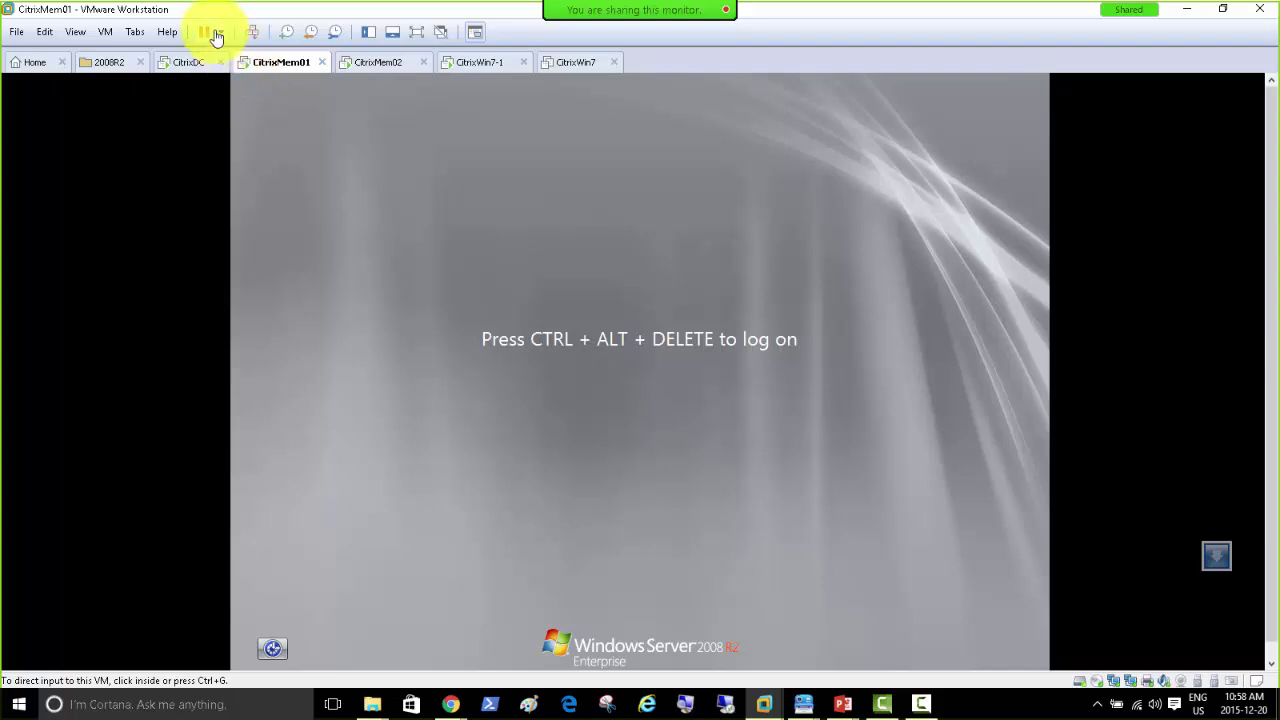
{"action": "left_click", "coordinate": [252, 32]}
{"action": "left_click", "coordinate": [606, 418]}
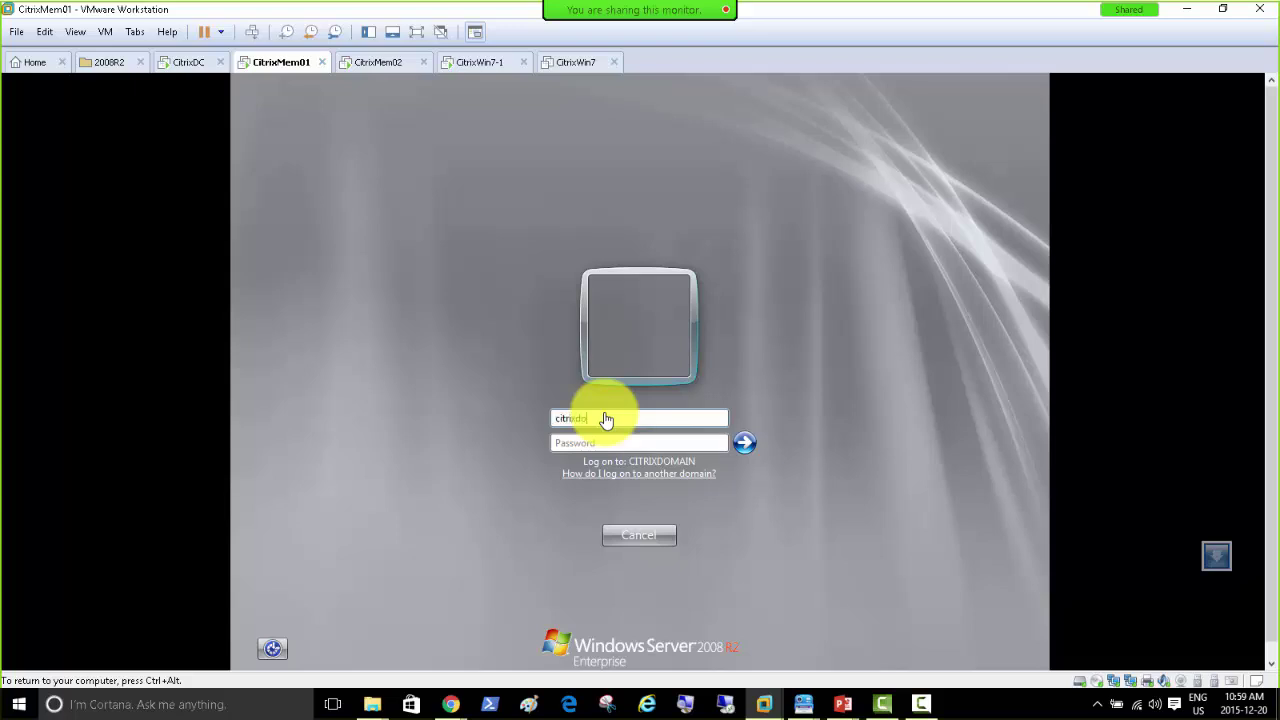
{"action": "type", "text": "\\adminisP@ssw0"}
{"action": "key", "text": "Return"}
{"action": "key", "text": "Return"}
{"action": "type", "text": "Passwo"}
{"action": "key", "text": "Return"}
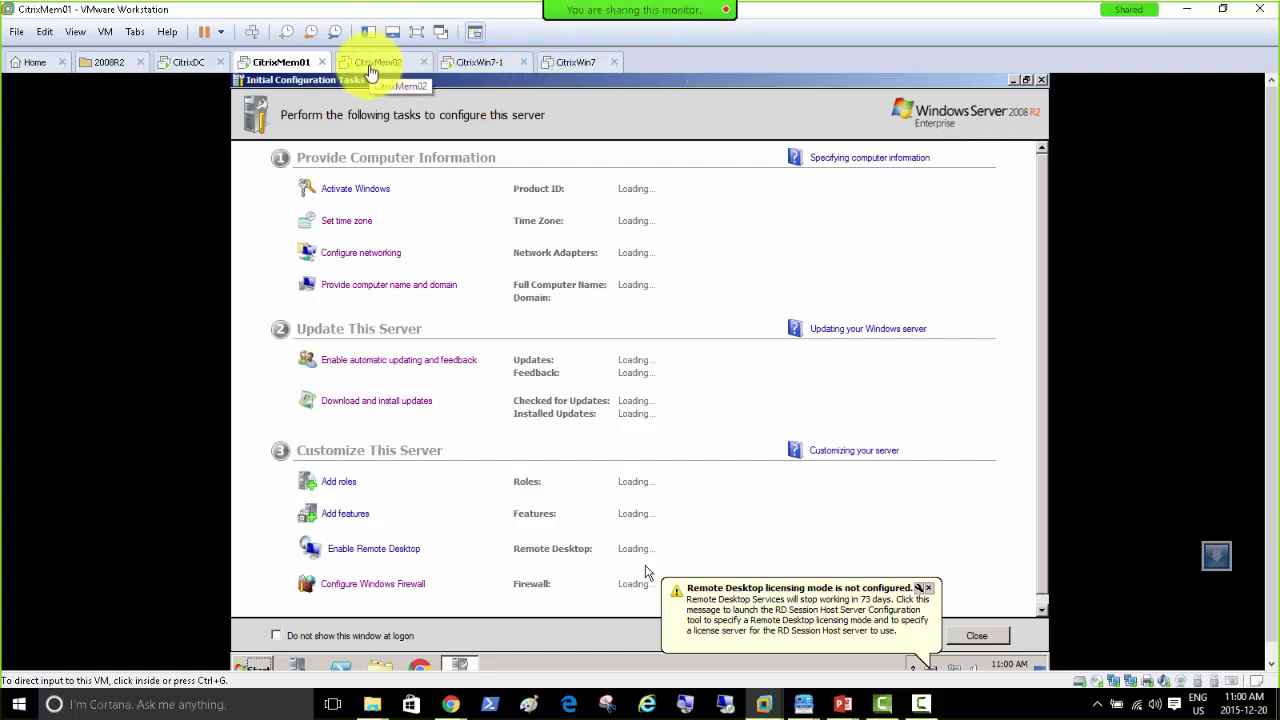
Step: Launch Citrix AppCenter on CitrixMem01 so XenApp discovery starts, briefly checking CitrixMem02
{"action": "left_click", "coordinate": [248, 670]}
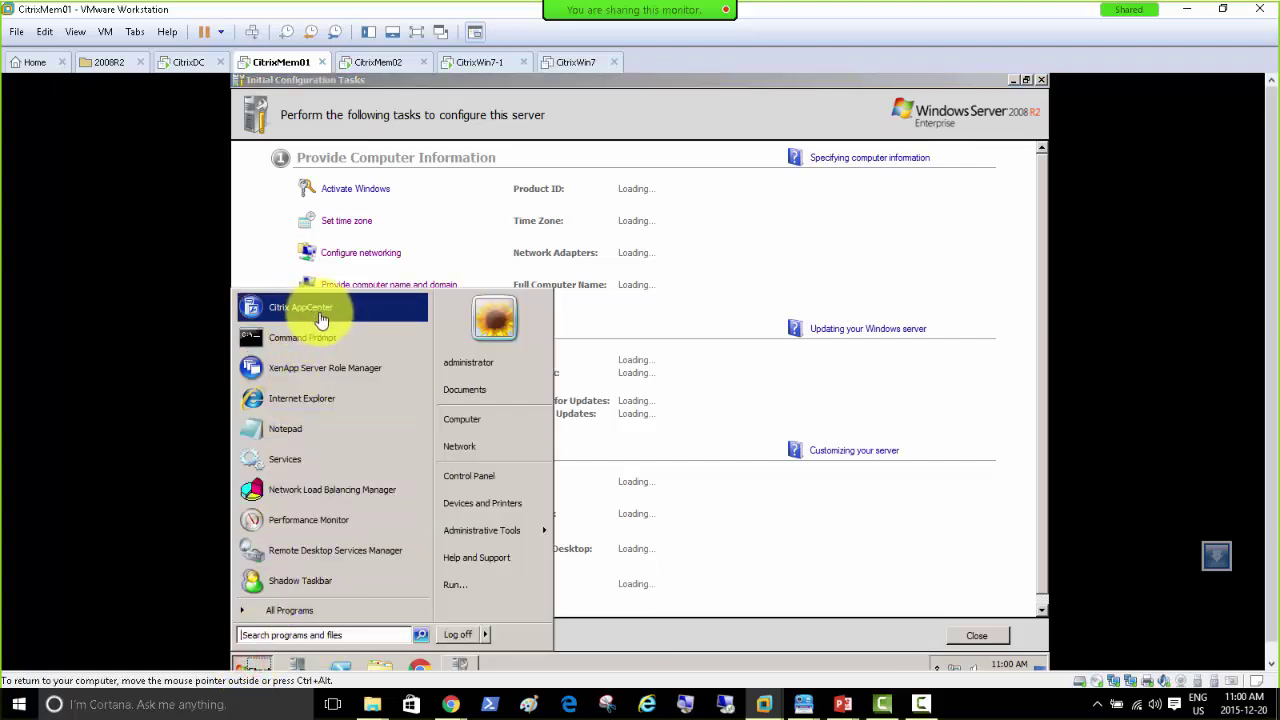
{"action": "left_click", "coordinate": [310, 310]}
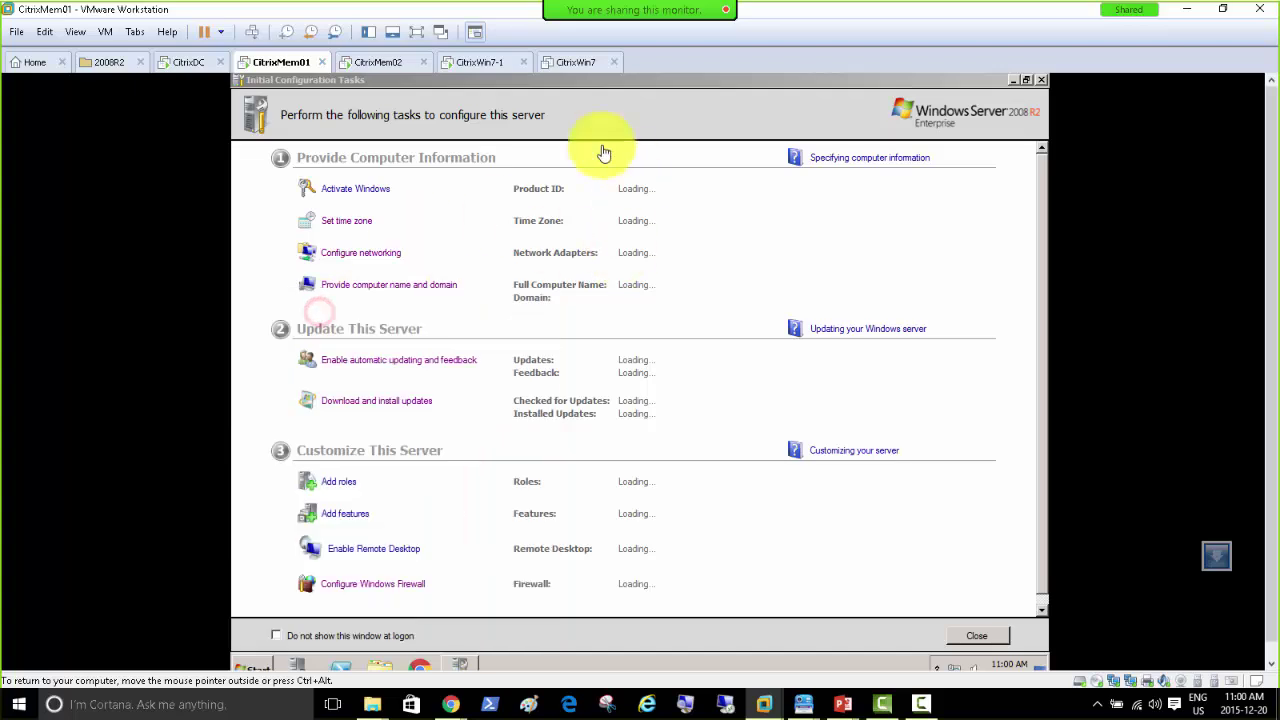
{"action": "left_click", "coordinate": [370, 66]}
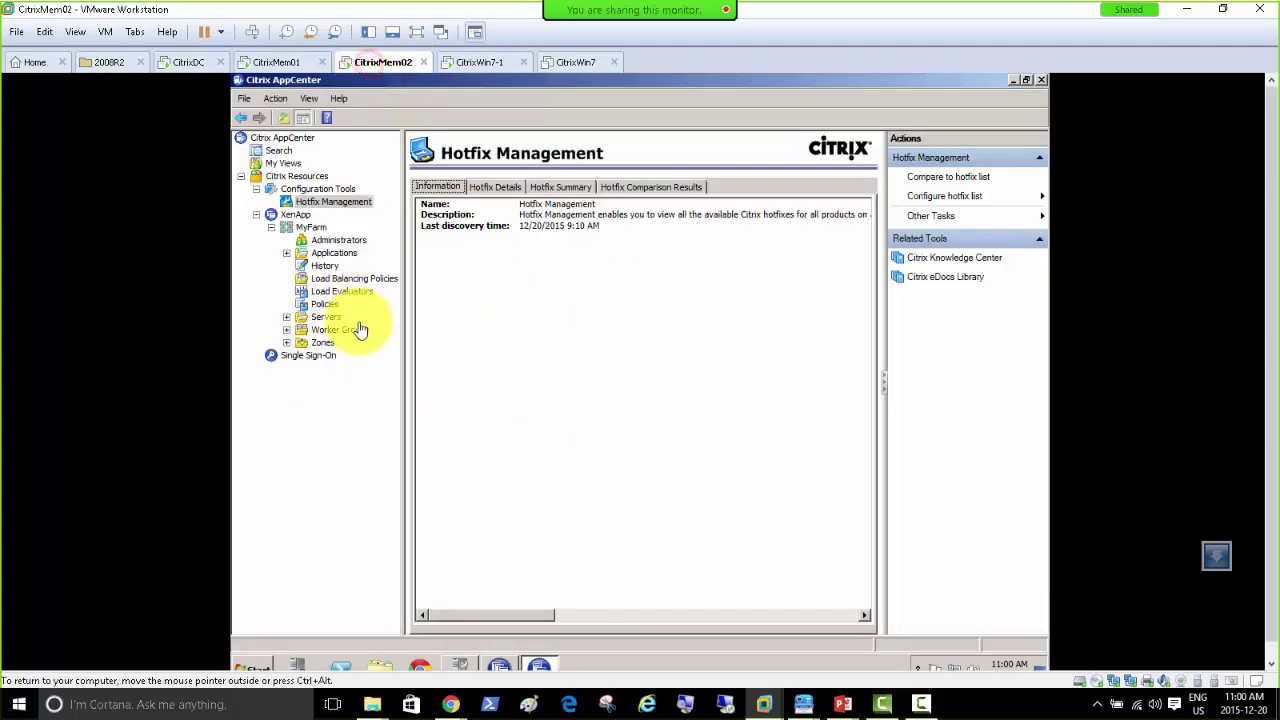
{"action": "left_click", "coordinate": [285, 62]}
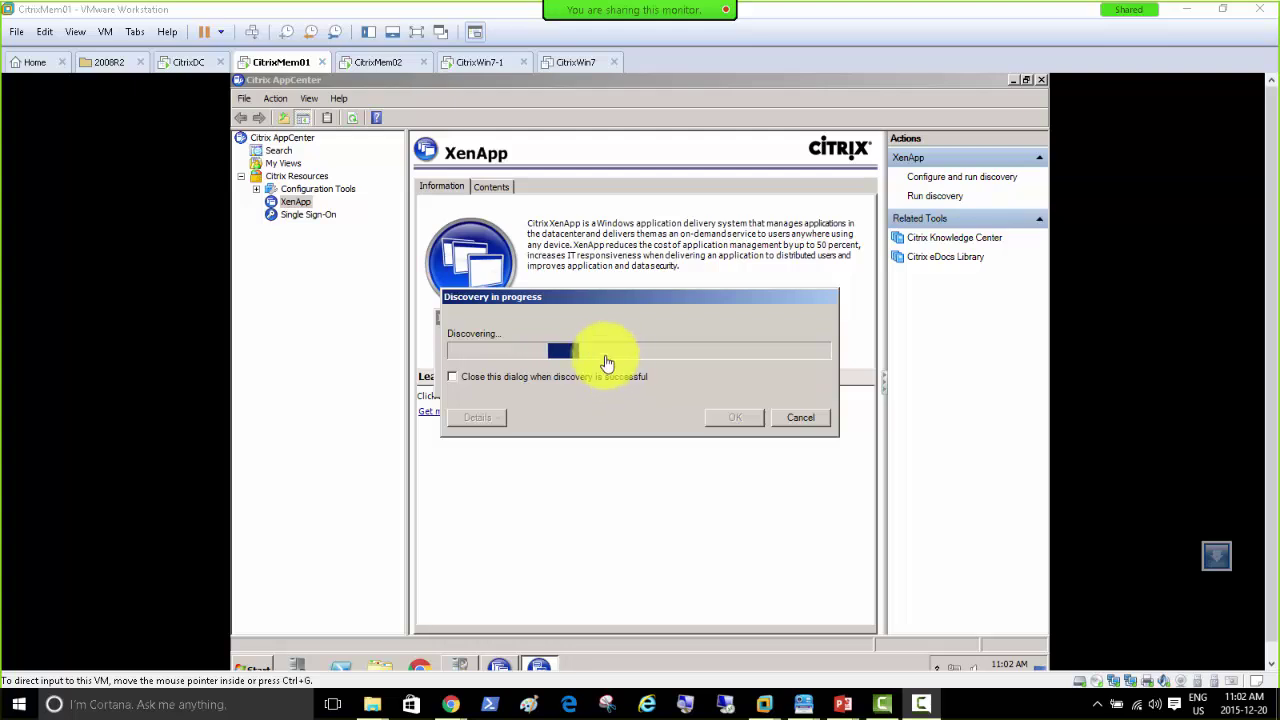
{"action": "left_click", "coordinate": [372, 66]}
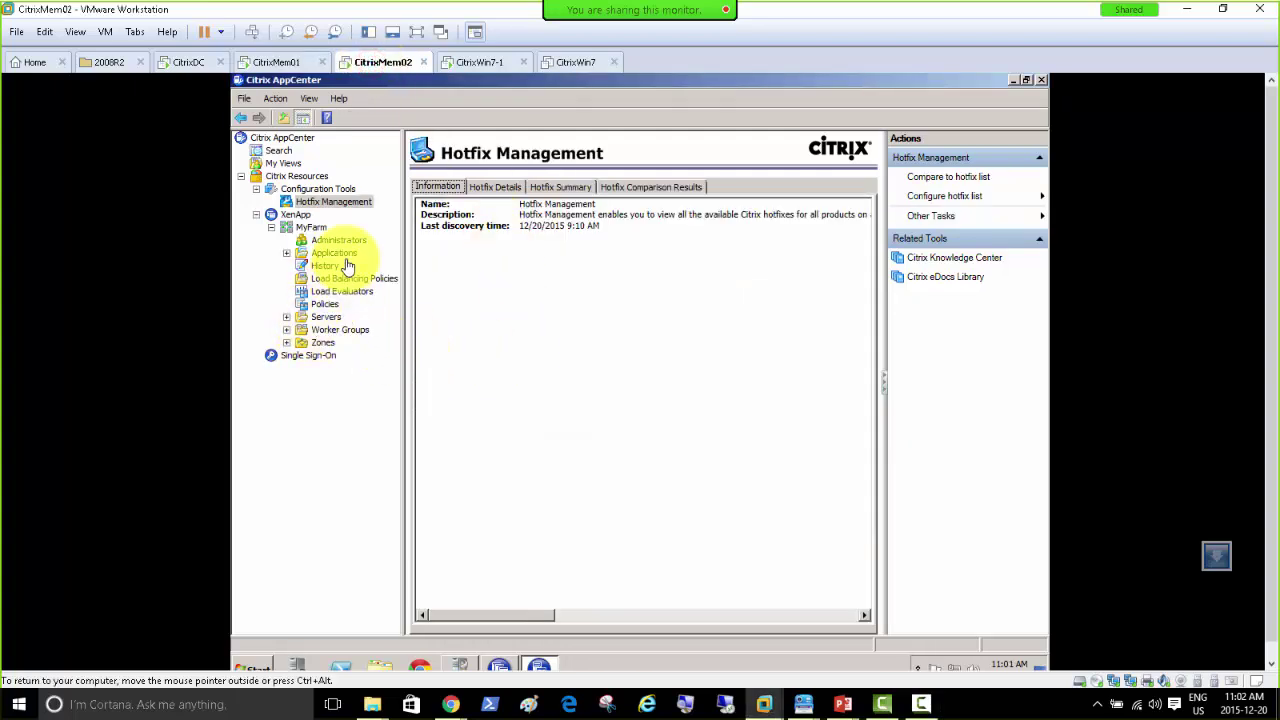
{"action": "left_click", "coordinate": [492, 188]}
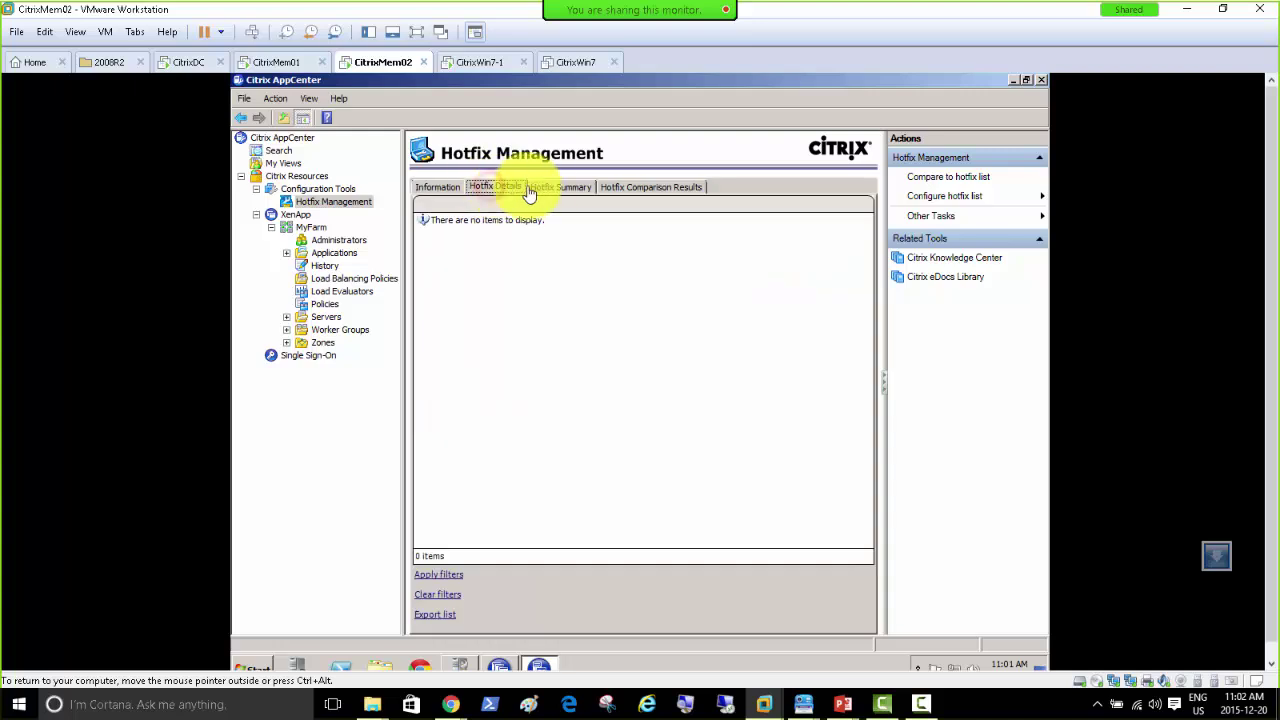
{"action": "left_click", "coordinate": [560, 188]}
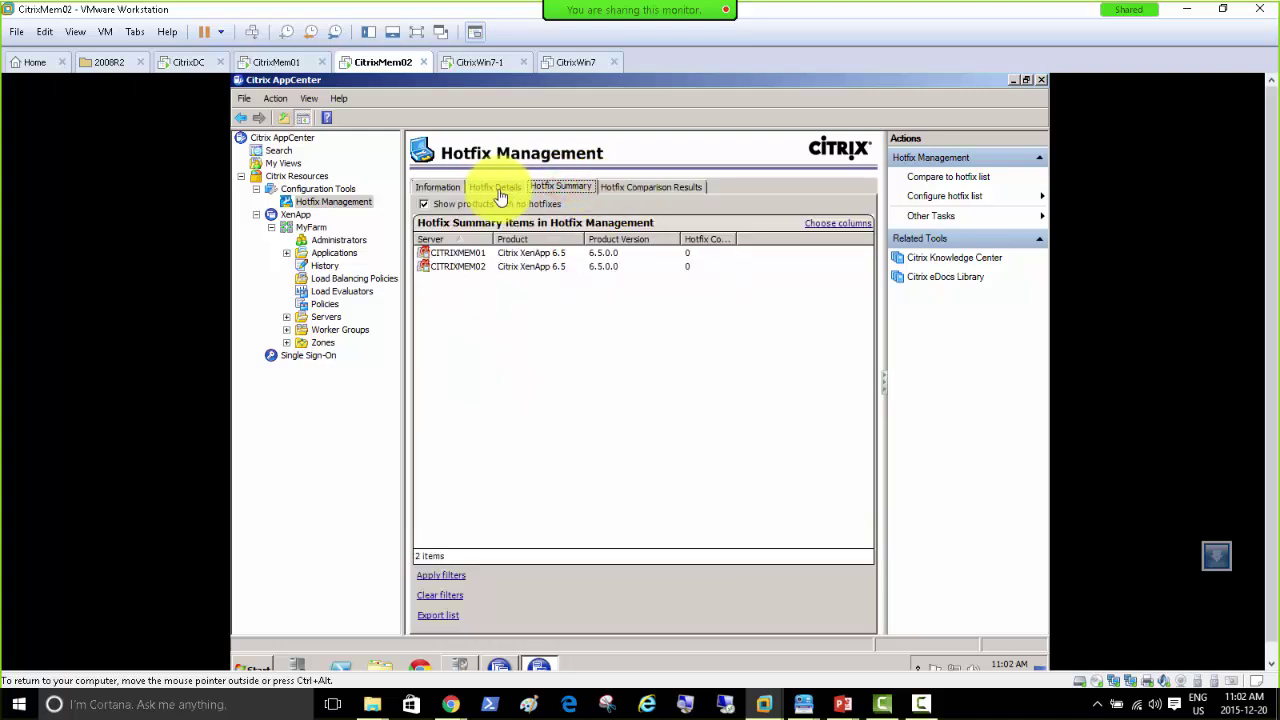
{"action": "left_click", "coordinate": [500, 194]}
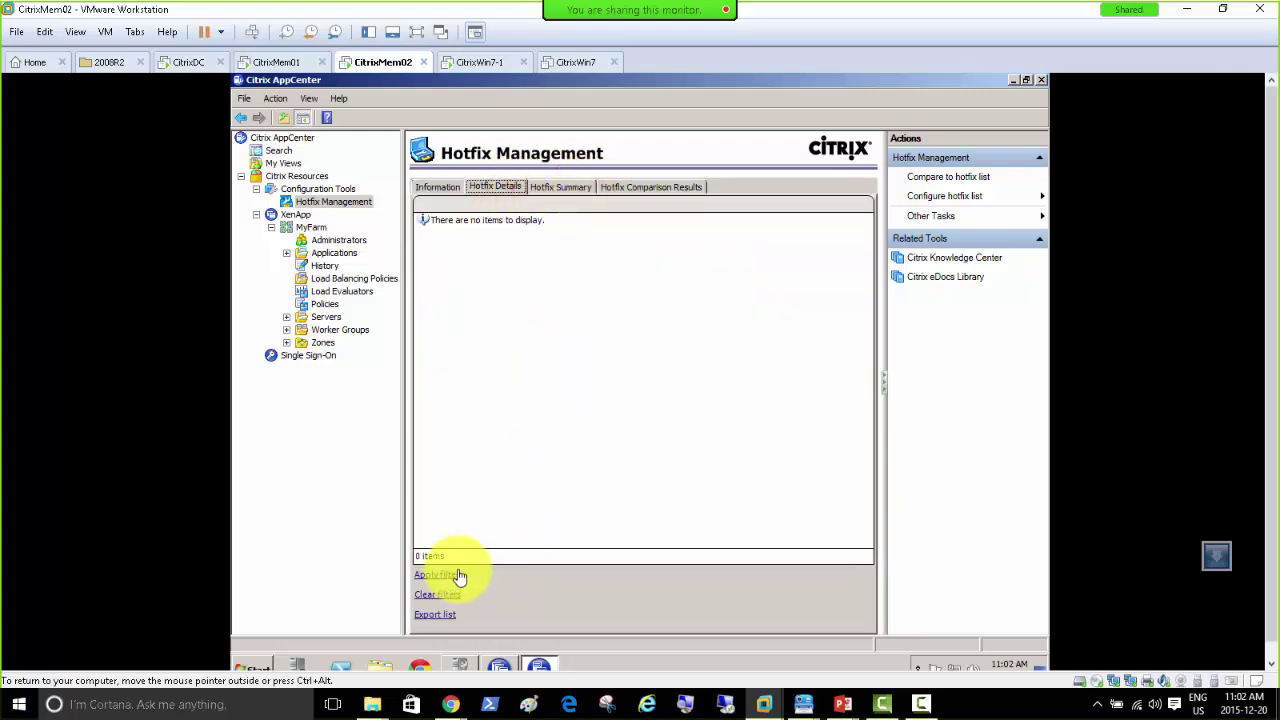
{"action": "right_click", "coordinate": [323, 201]}
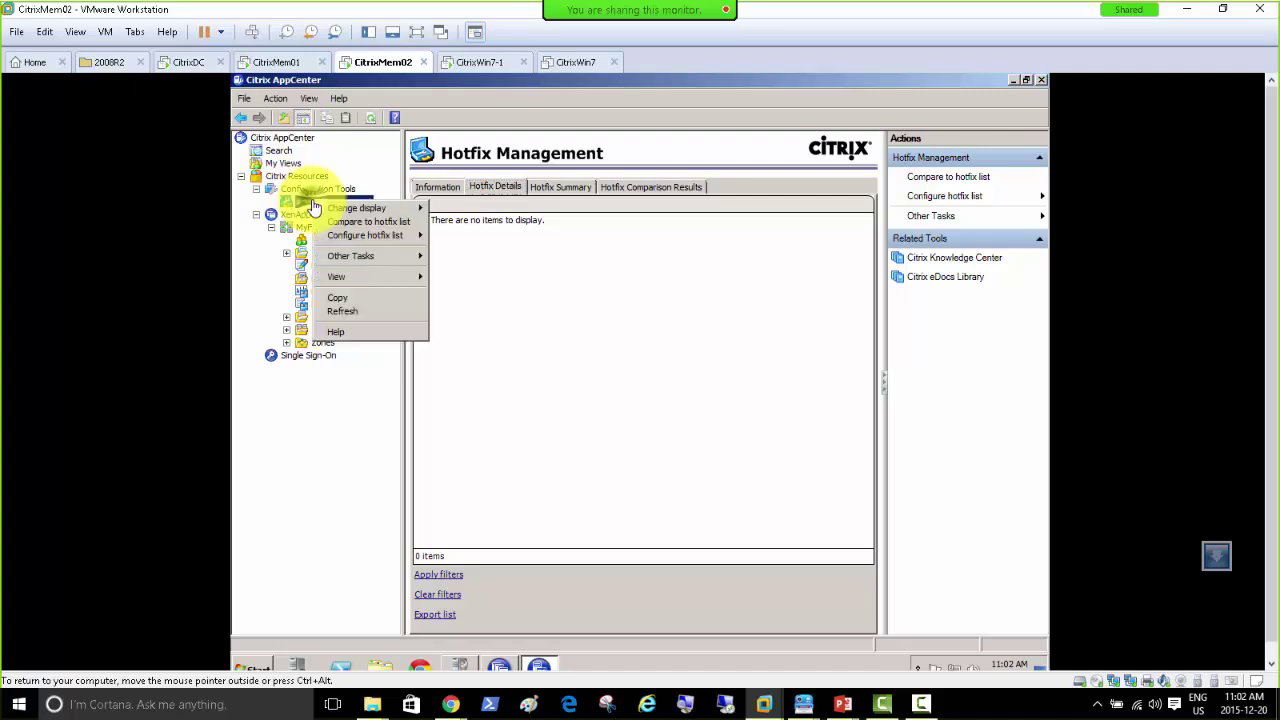
{"action": "left_click", "coordinate": [372, 312]}
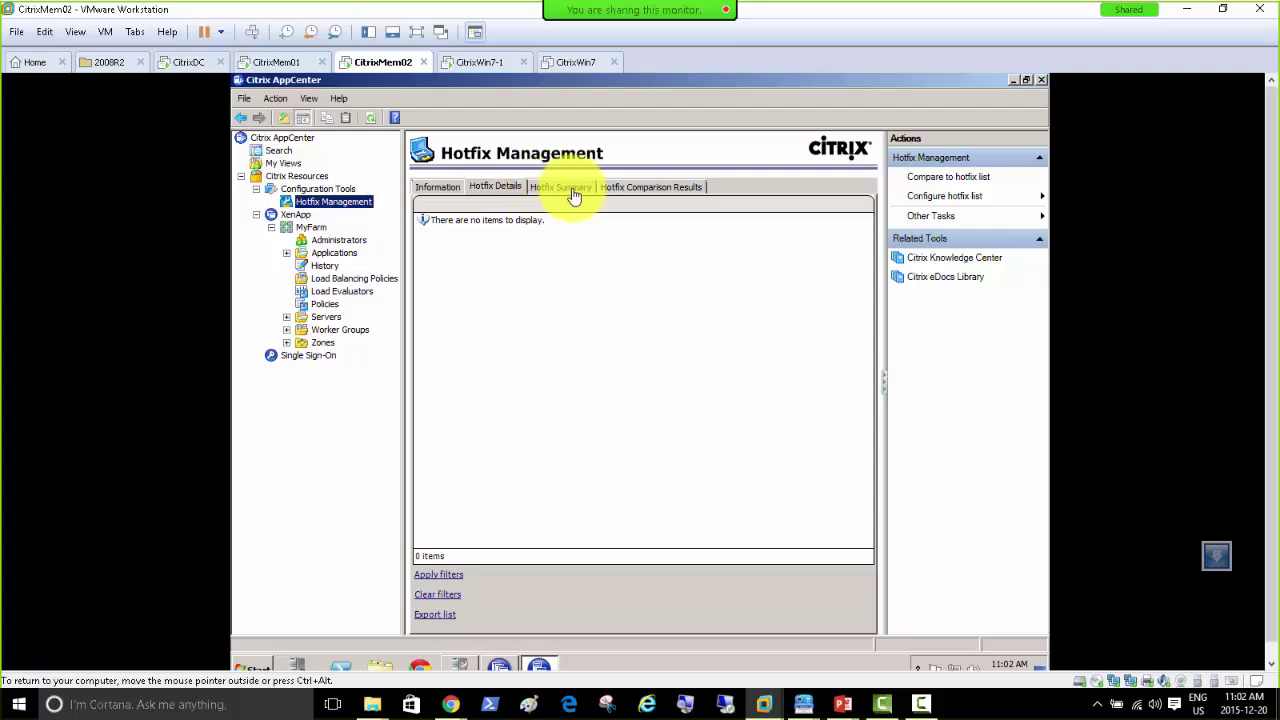
{"action": "left_click", "coordinate": [281, 61]}
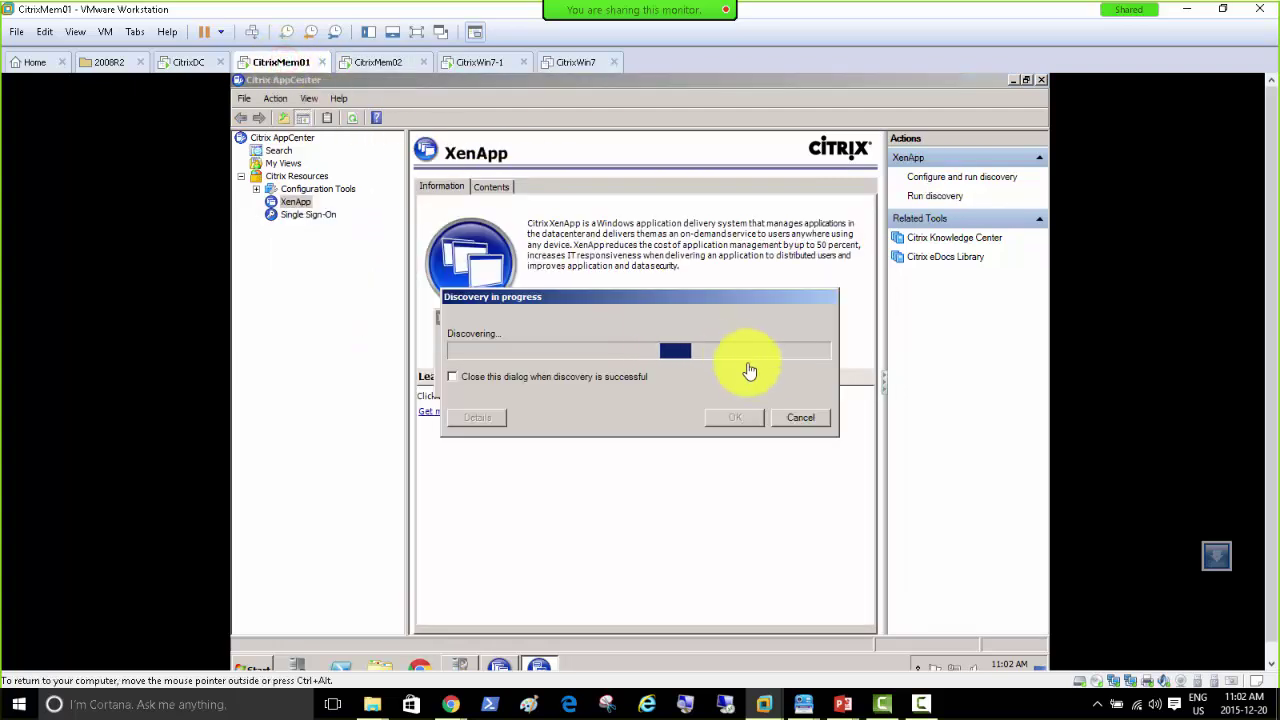
{"action": "left_click", "coordinate": [368, 63]}
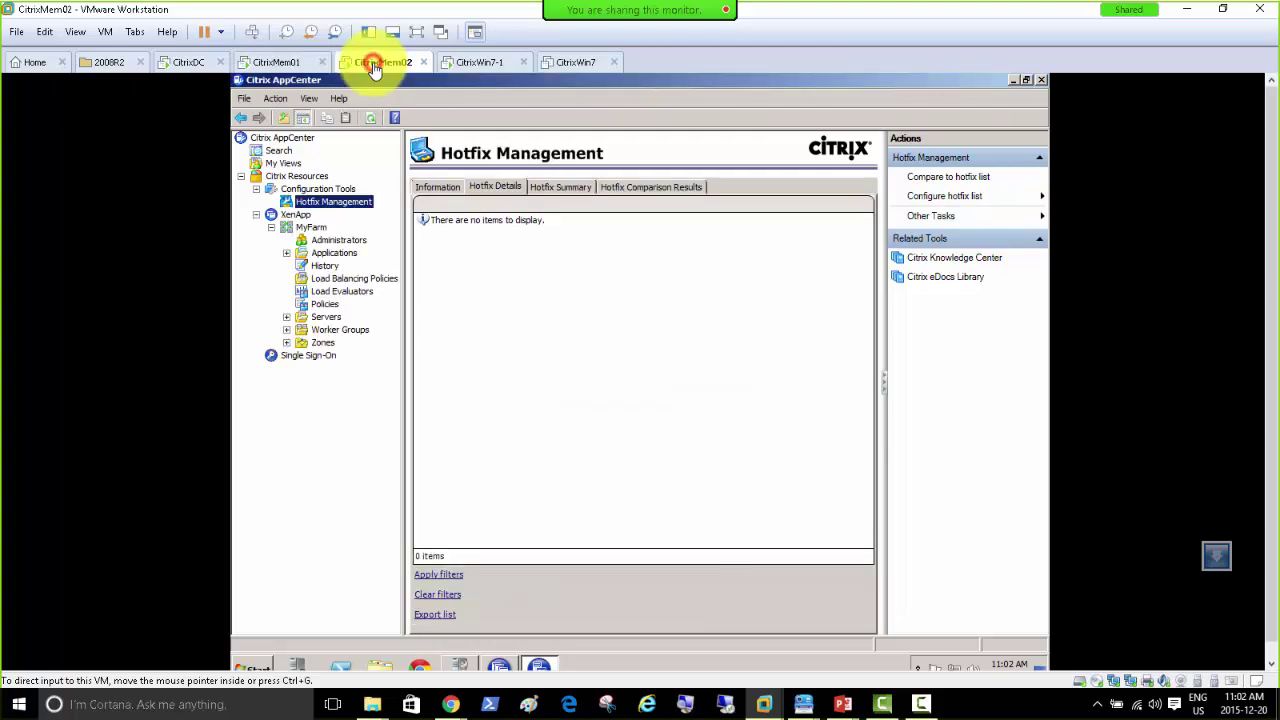
{"action": "left_click", "coordinate": [550, 193]}
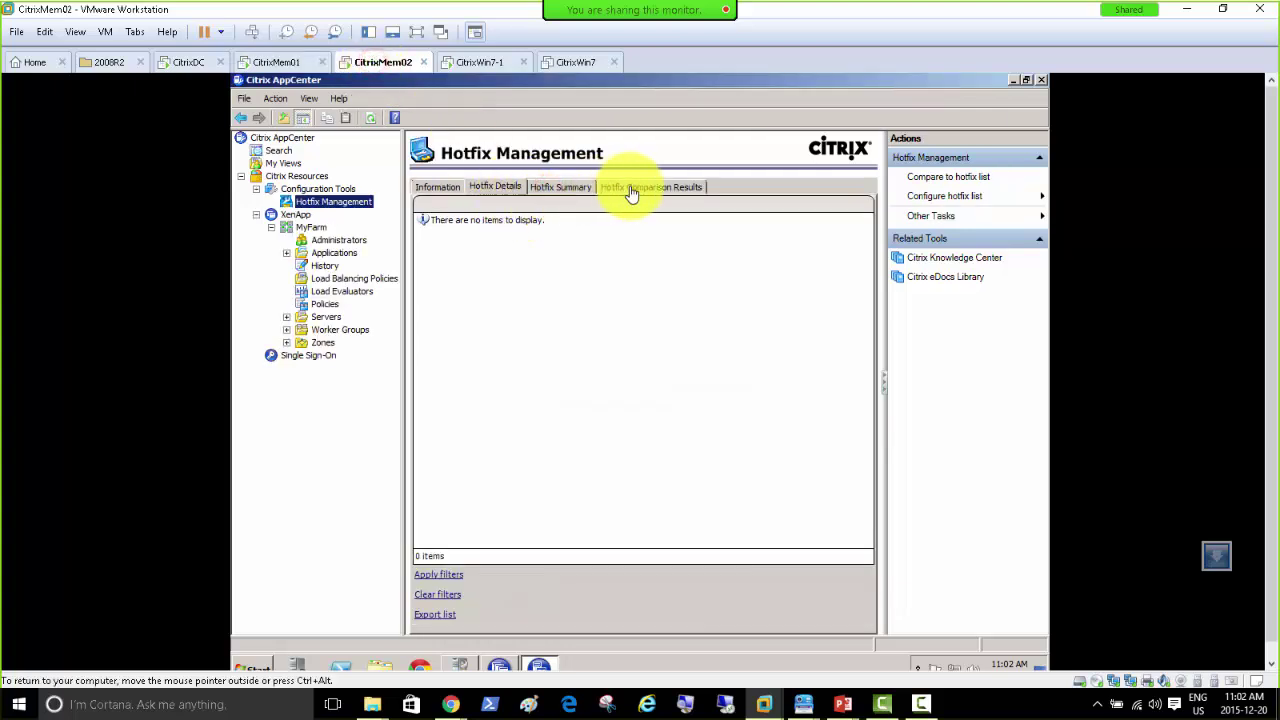
{"action": "left_click", "coordinate": [492, 193]}
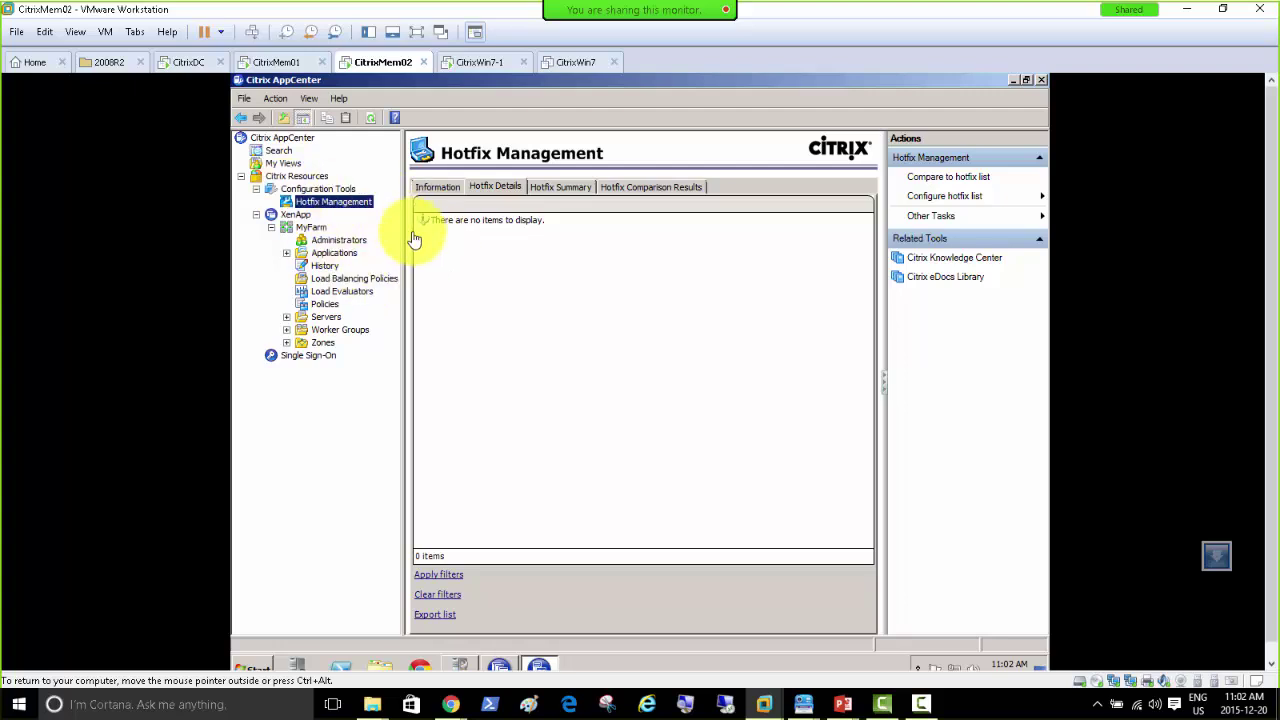
{"action": "left_click", "coordinate": [276, 64]}
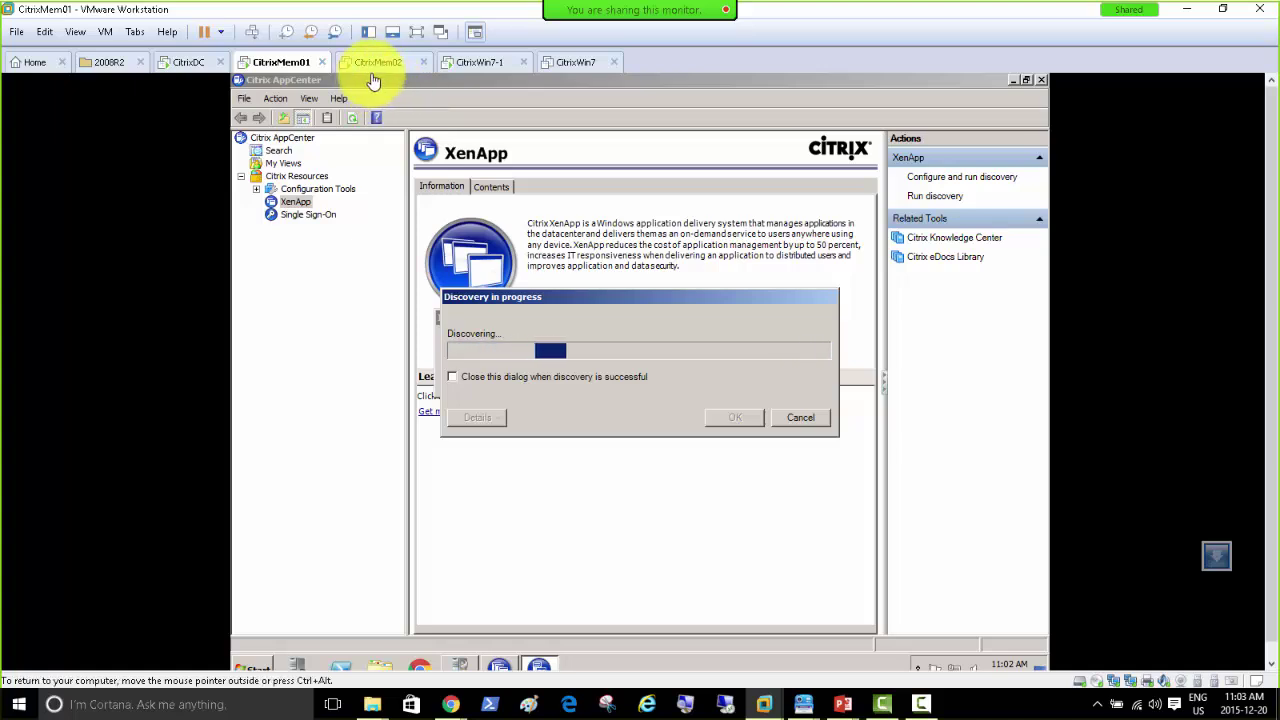
{"action": "left_click", "coordinate": [796, 420]}
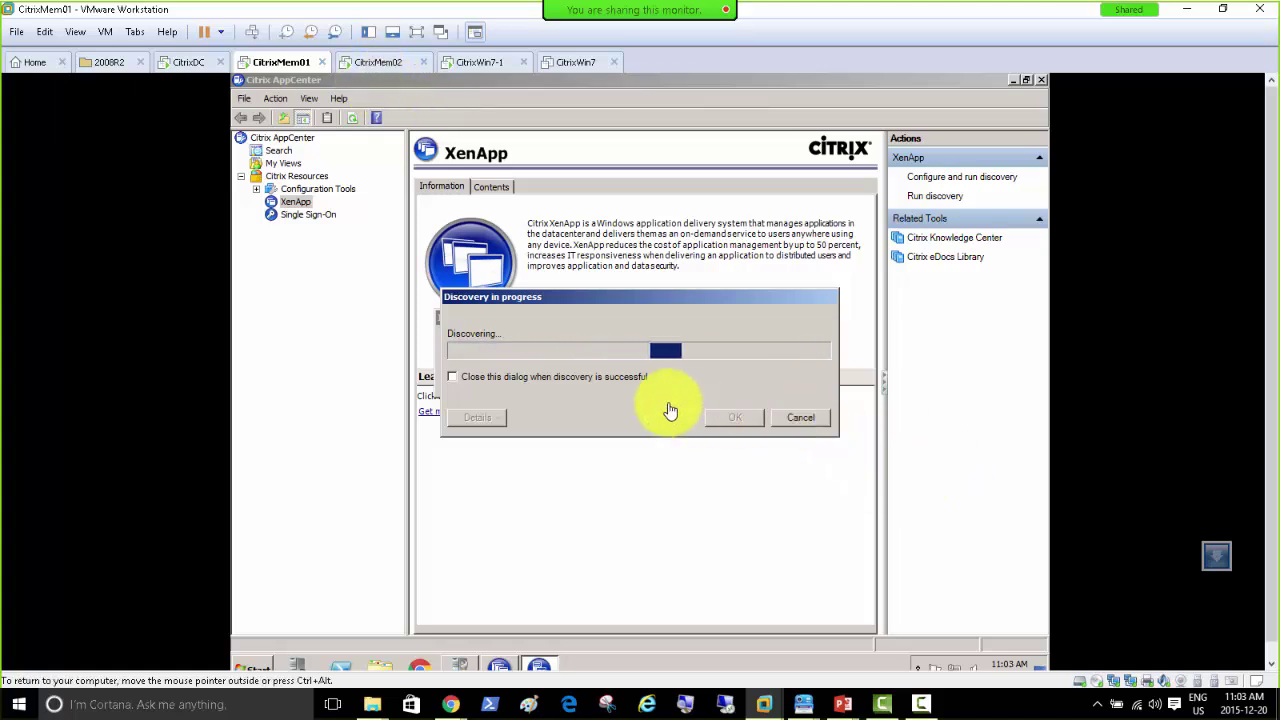
{"action": "left_click", "coordinate": [806, 420]}
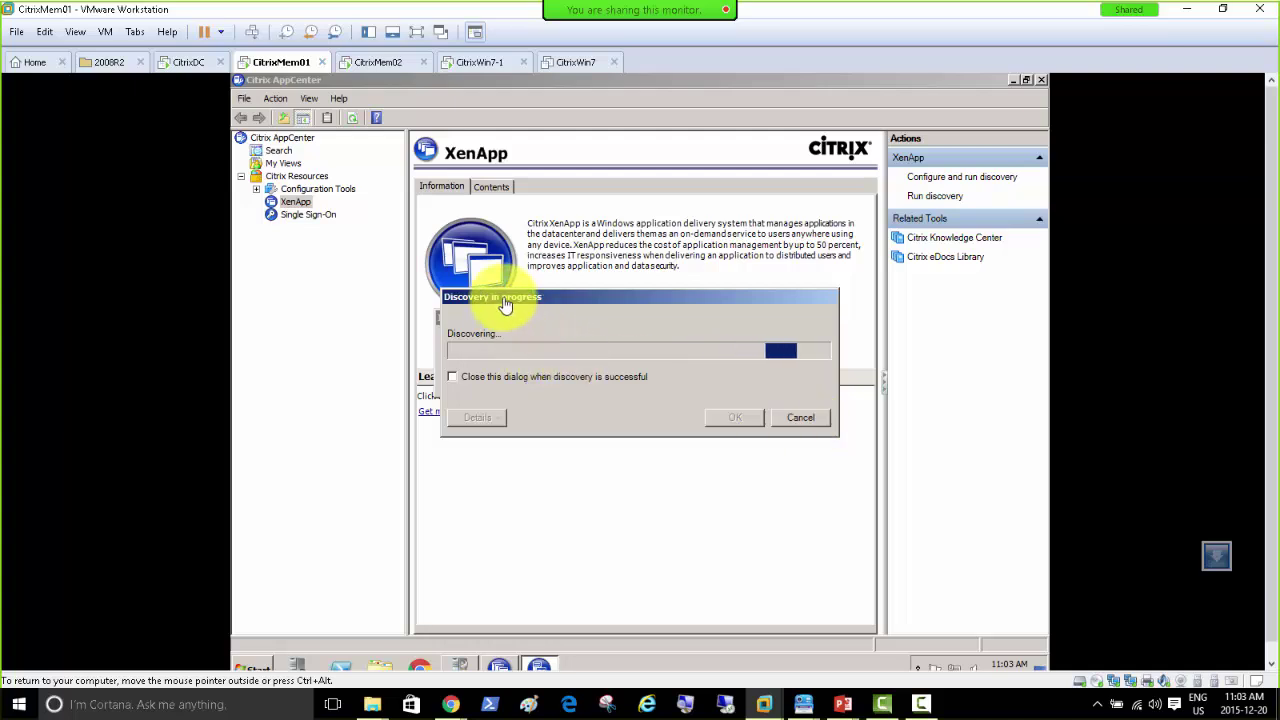
Step: Move the Discovery completed dialog to read the CITRIXMEM01 and CITRIXMEM02 errors, briefly checking CitrixMem02
{"action": "left_click_drag", "start_coordinate": [506, 300], "coordinate": [484, 384]}
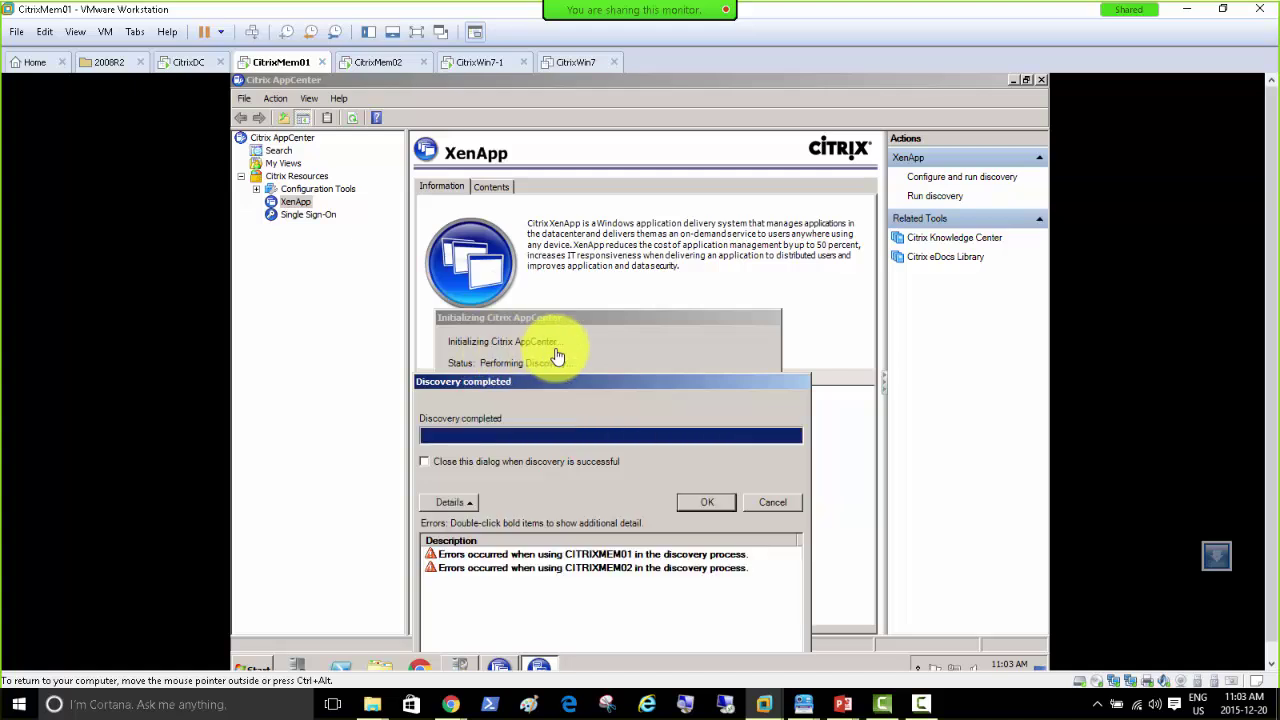
{"action": "left_click_drag", "start_coordinate": [578, 385], "coordinate": [583, 189]}
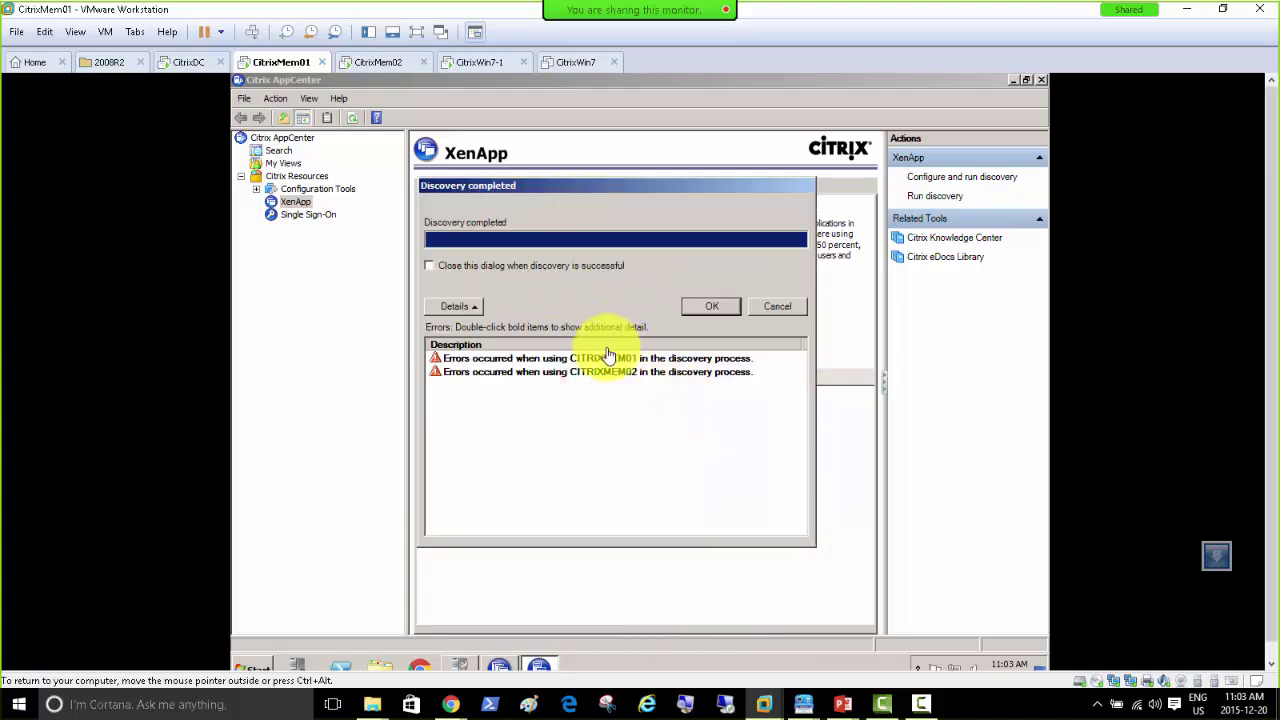
{"action": "left_click", "coordinate": [362, 63]}
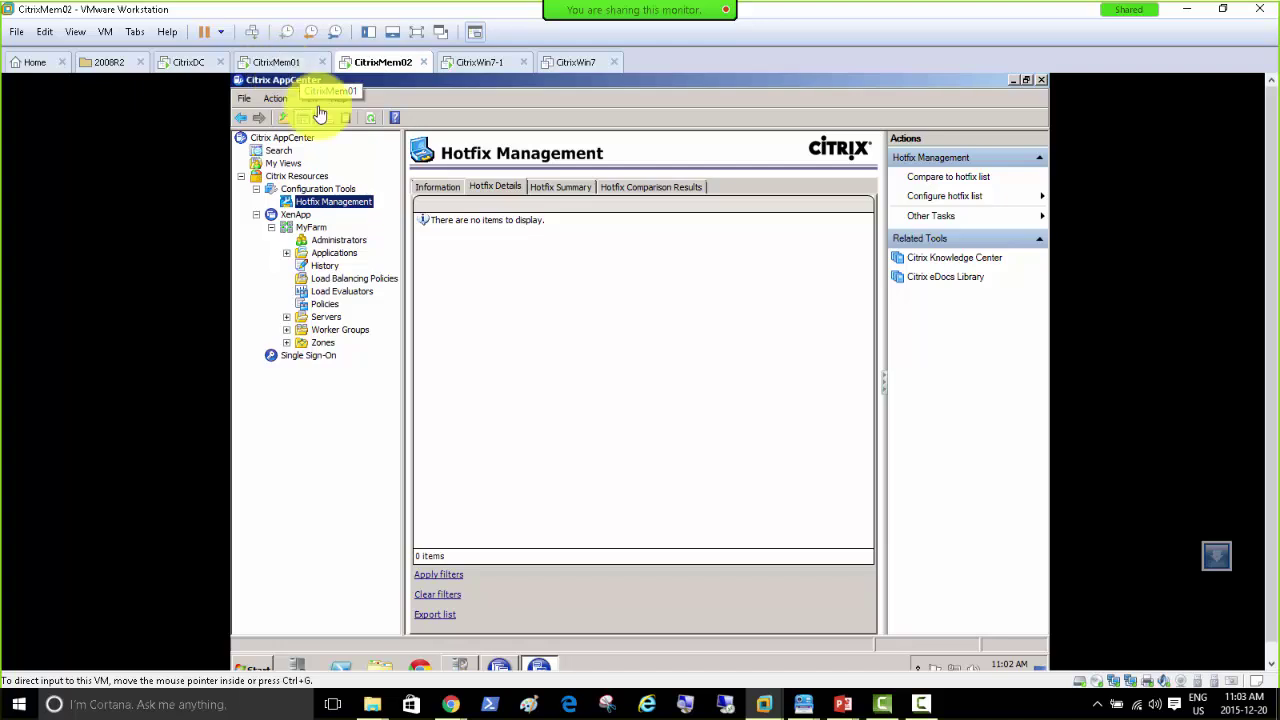
{"action": "left_click", "coordinate": [518, 340]}
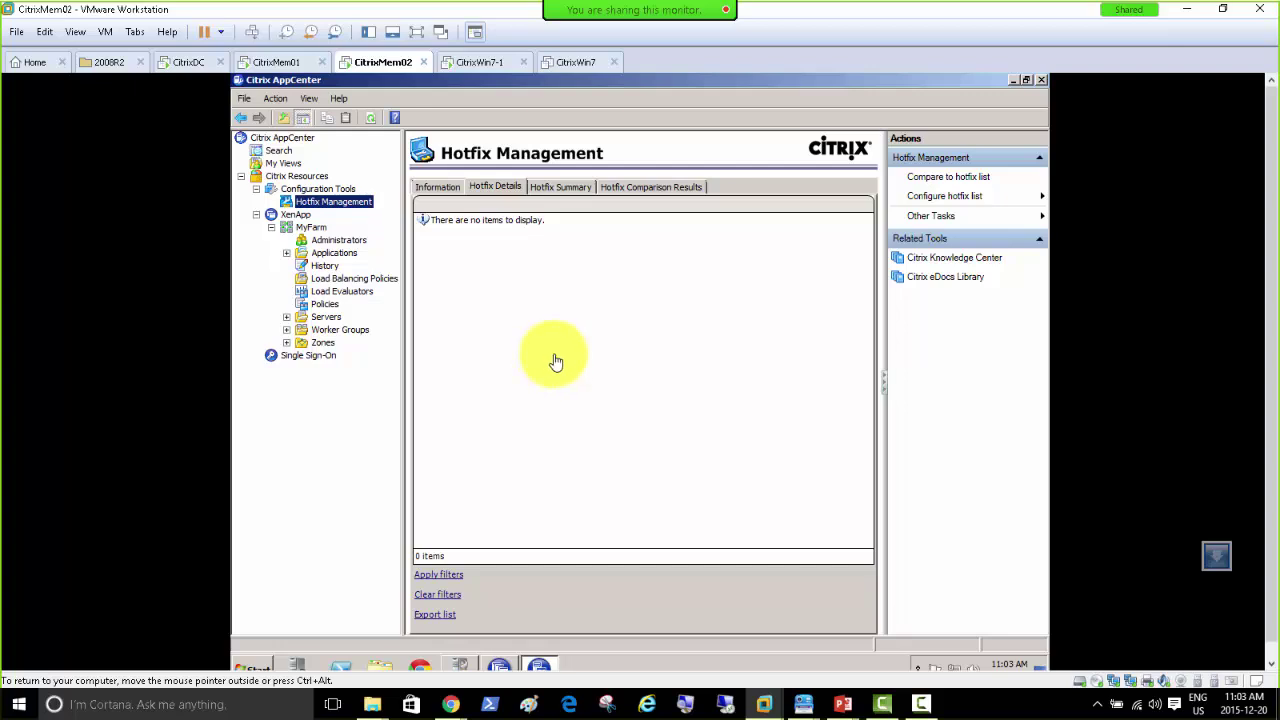
{"action": "left_click", "coordinate": [277, 64]}
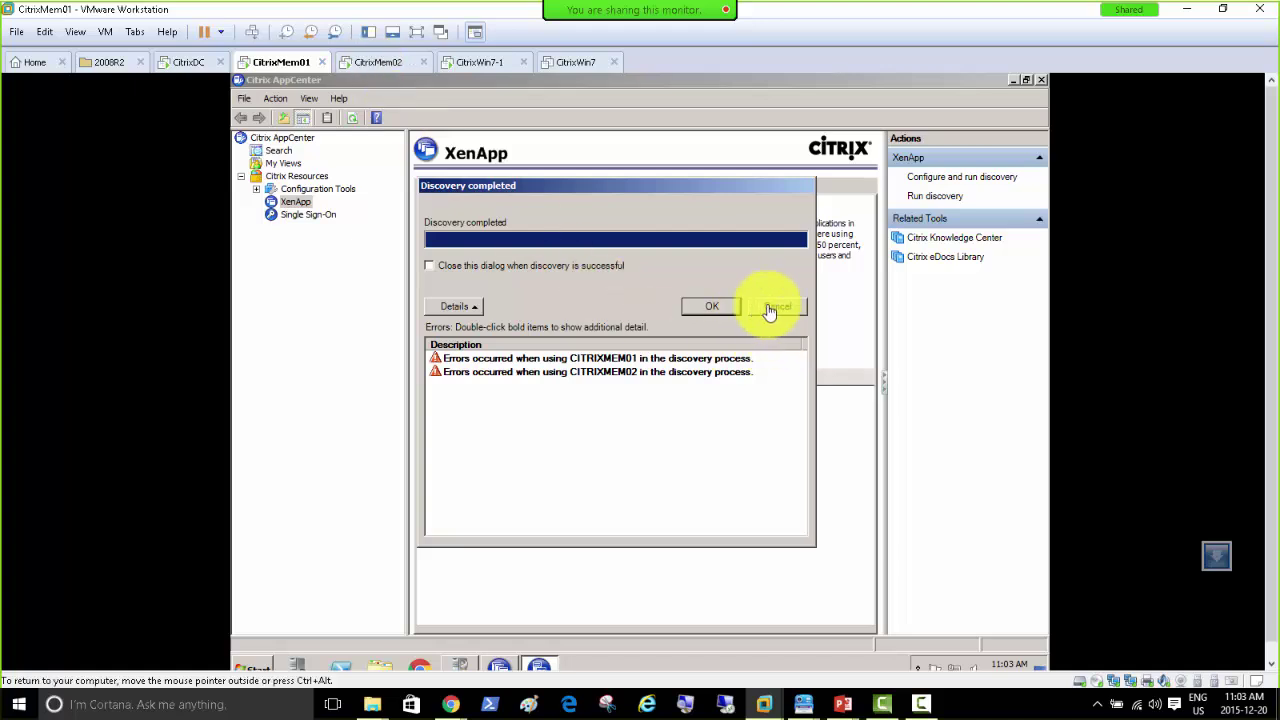
Step: Open Services maximized, sorted by Startup Type, with the Name column widened
{"action": "left_click", "coordinate": [263, 668]}
{"action": "left_click", "coordinate": [302, 460]}
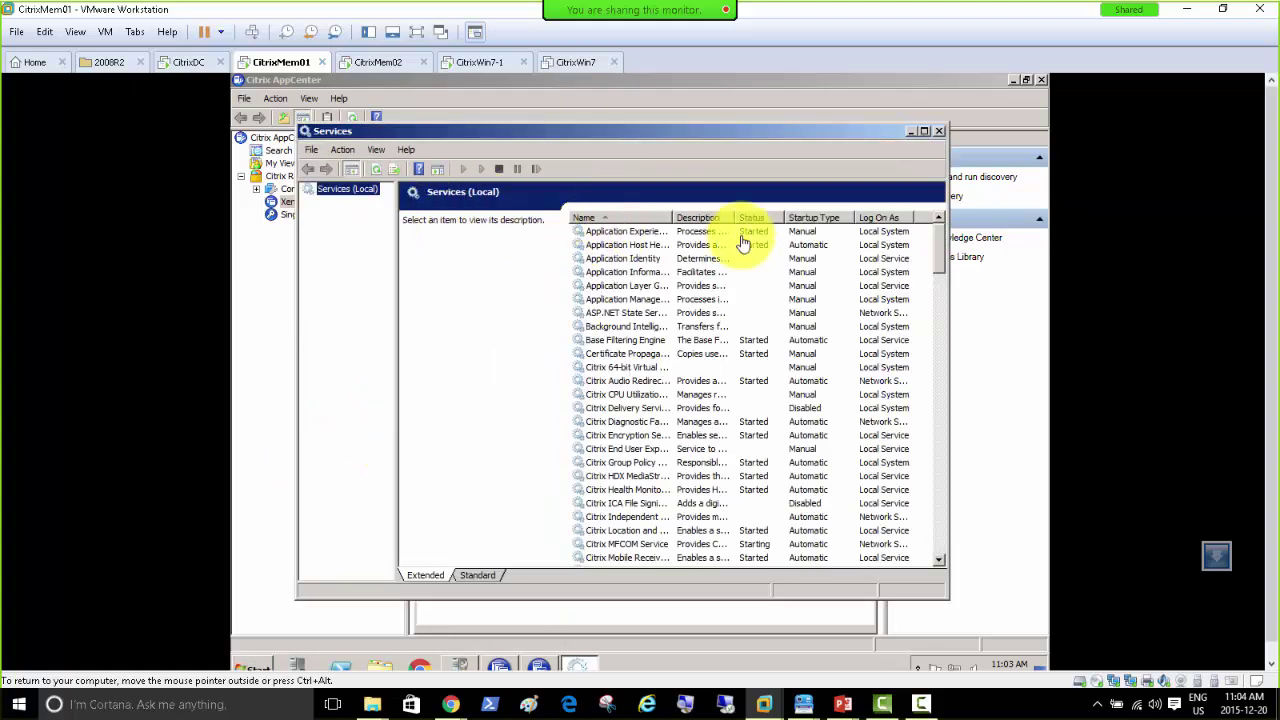
{"action": "double_click", "coordinate": [741, 133]}
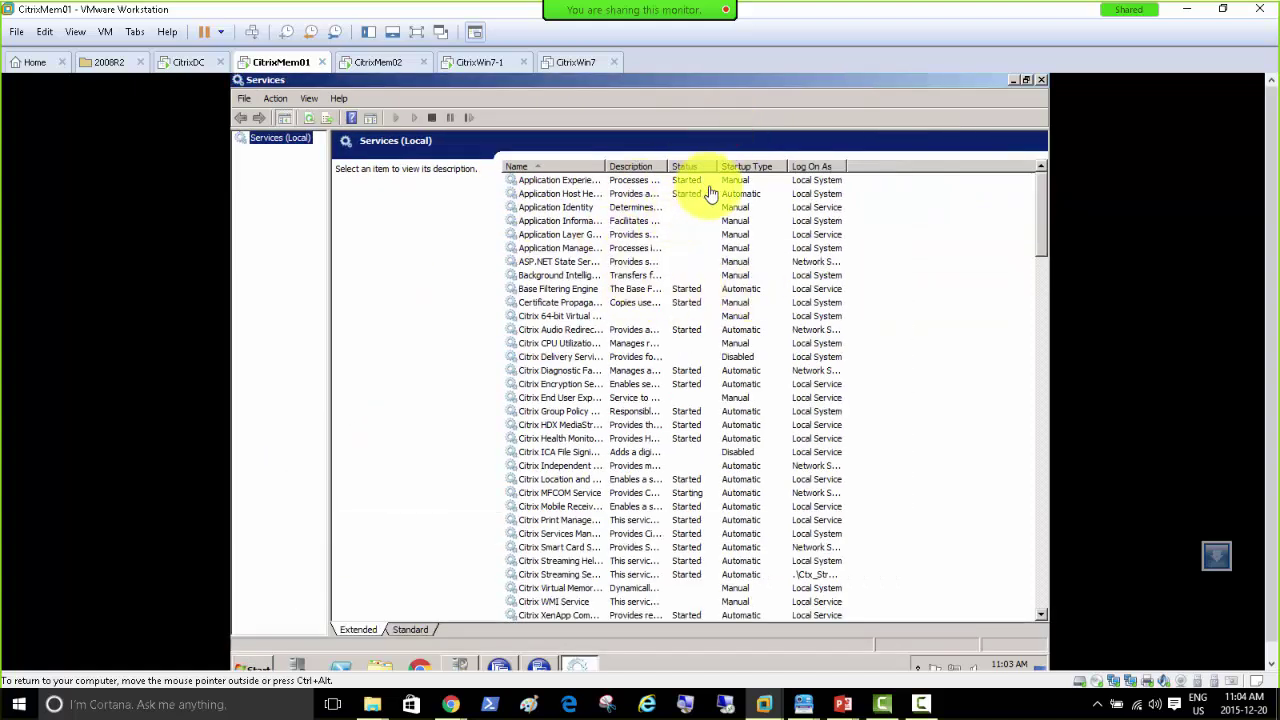
{"action": "left_click", "coordinate": [745, 166]}
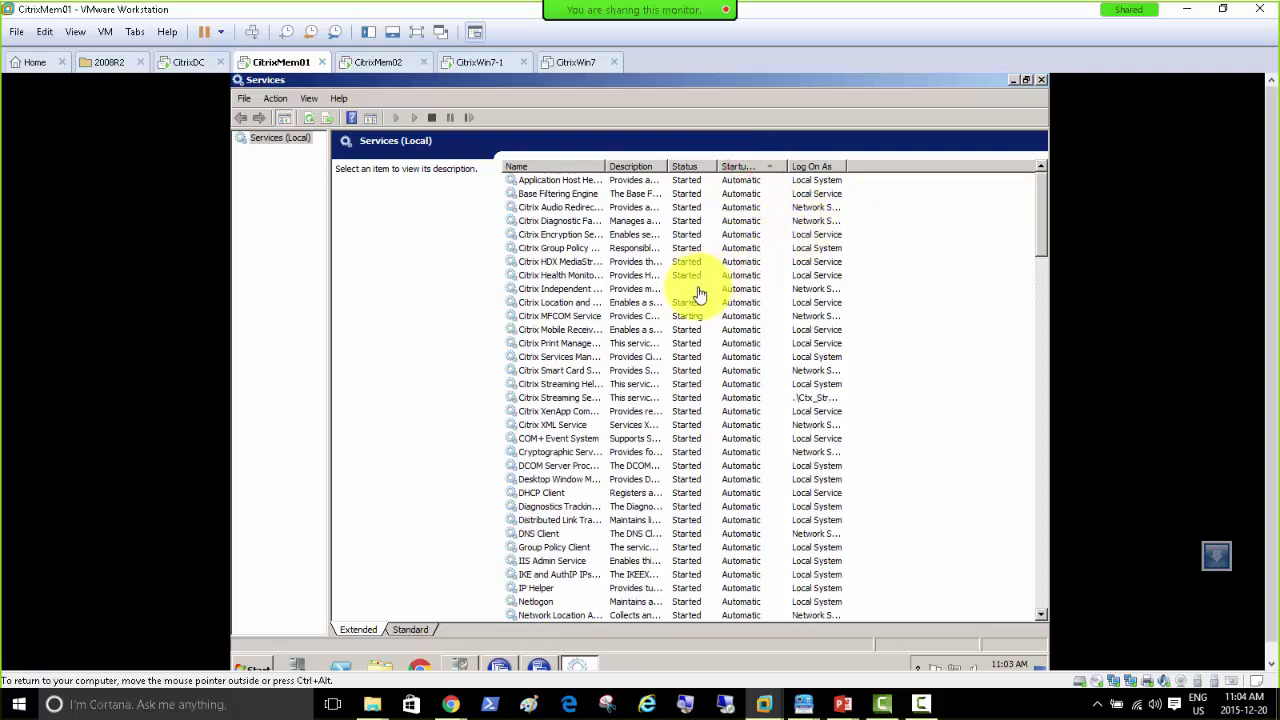
{"action": "double_click", "coordinate": [605, 166]}
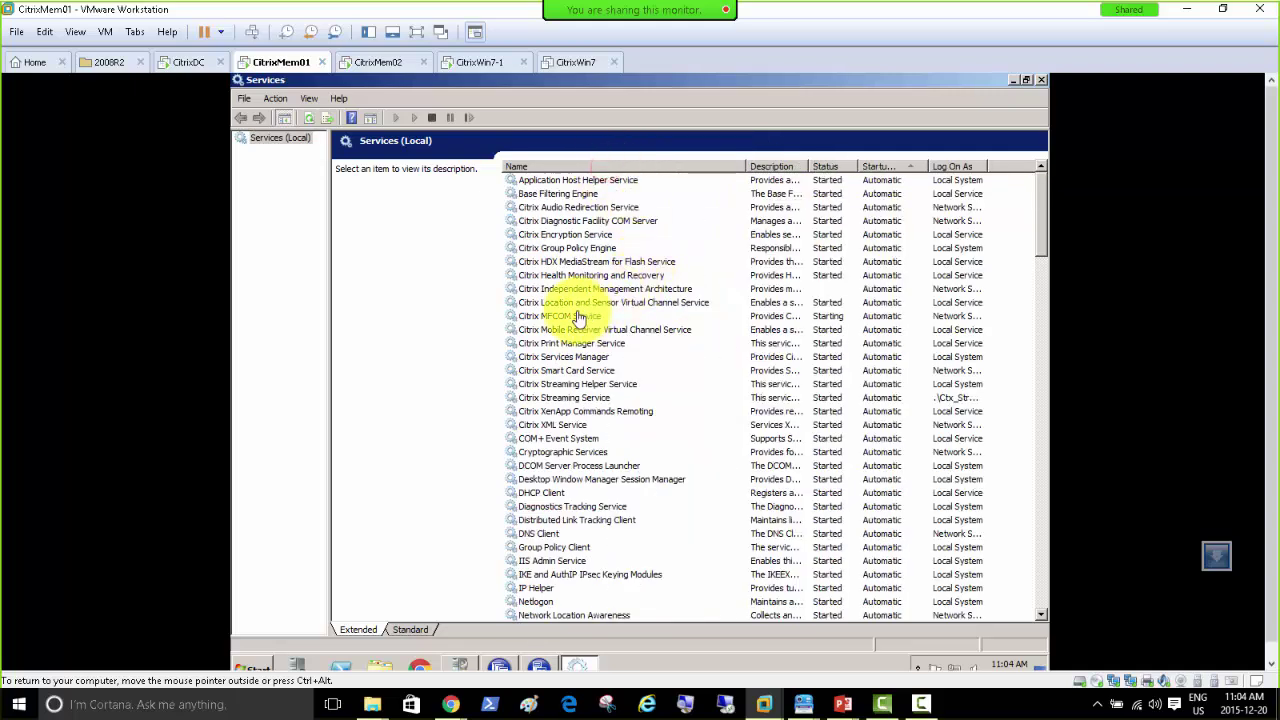
Step: Start the Citrix Independent Management Architecture service
{"action": "left_click", "coordinate": [801, 289]}
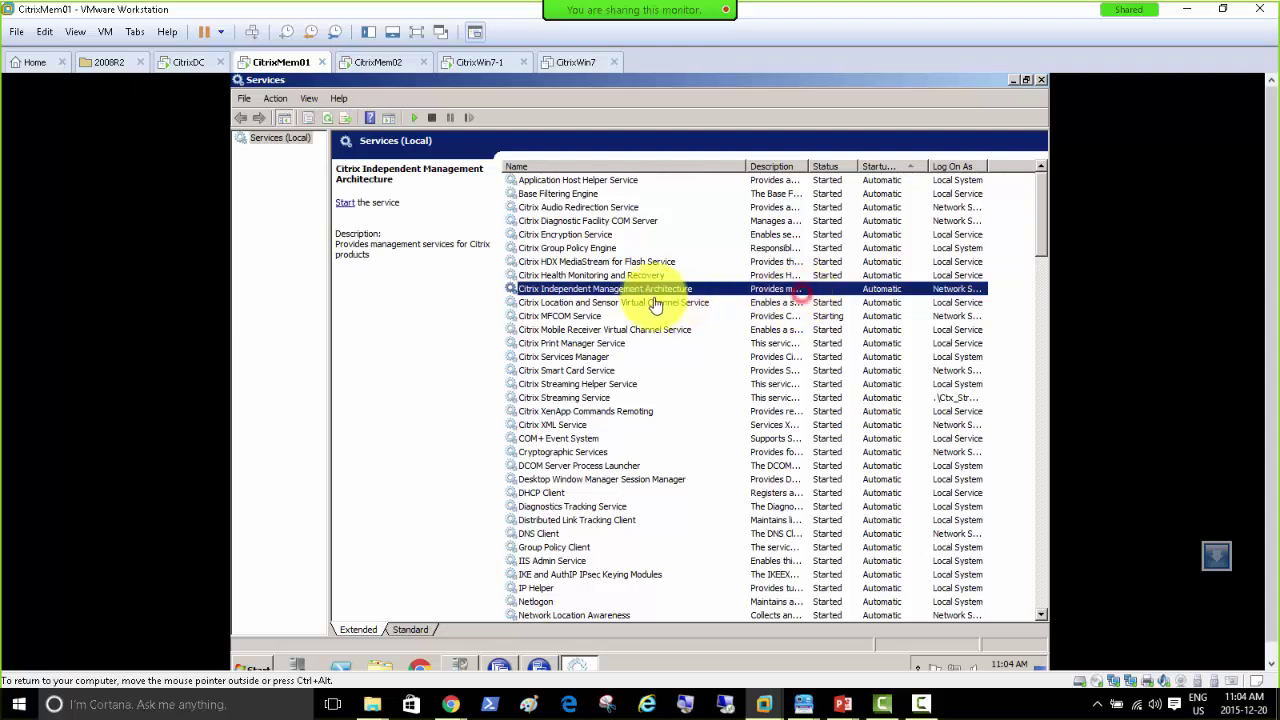
{"action": "right_click", "coordinate": [630, 276]}
{"action": "left_click", "coordinate": [662, 283]}
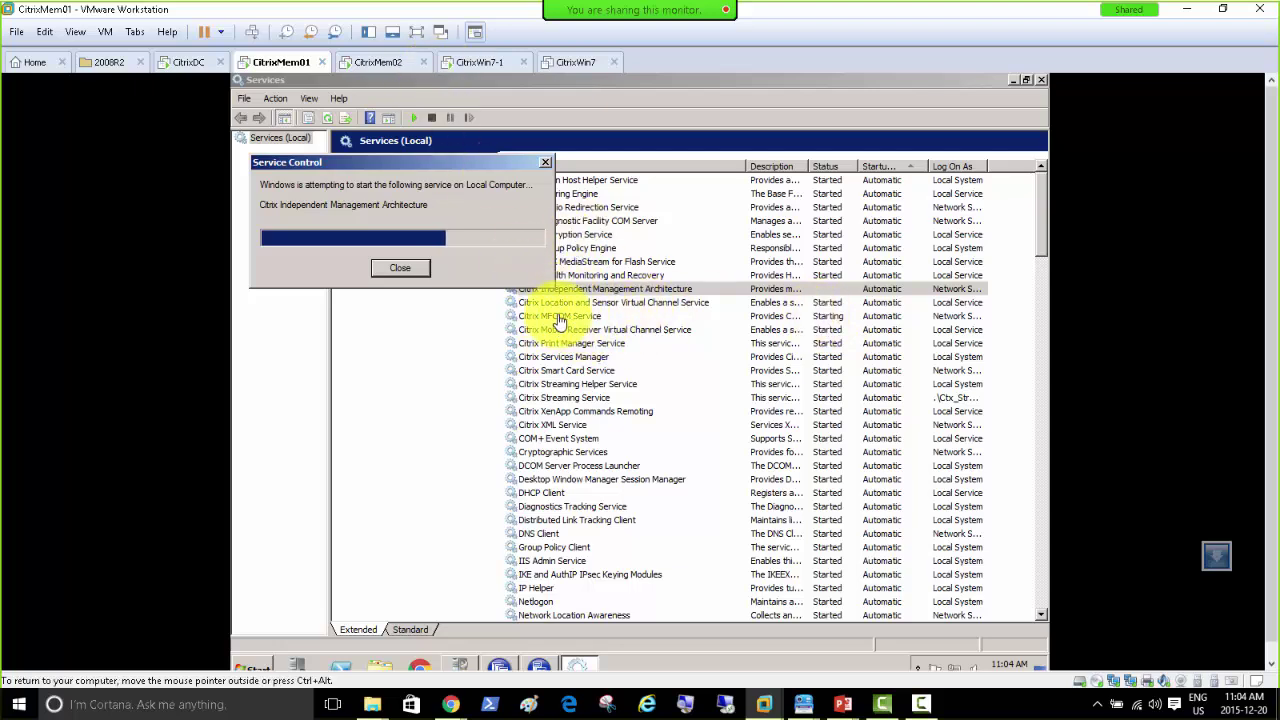
Step: Alternate between CitrixMem01 and CitrixMem02 to monitor the IMA service start, ending on CitrixMem02
{"action": "left_click", "coordinate": [372, 62]}
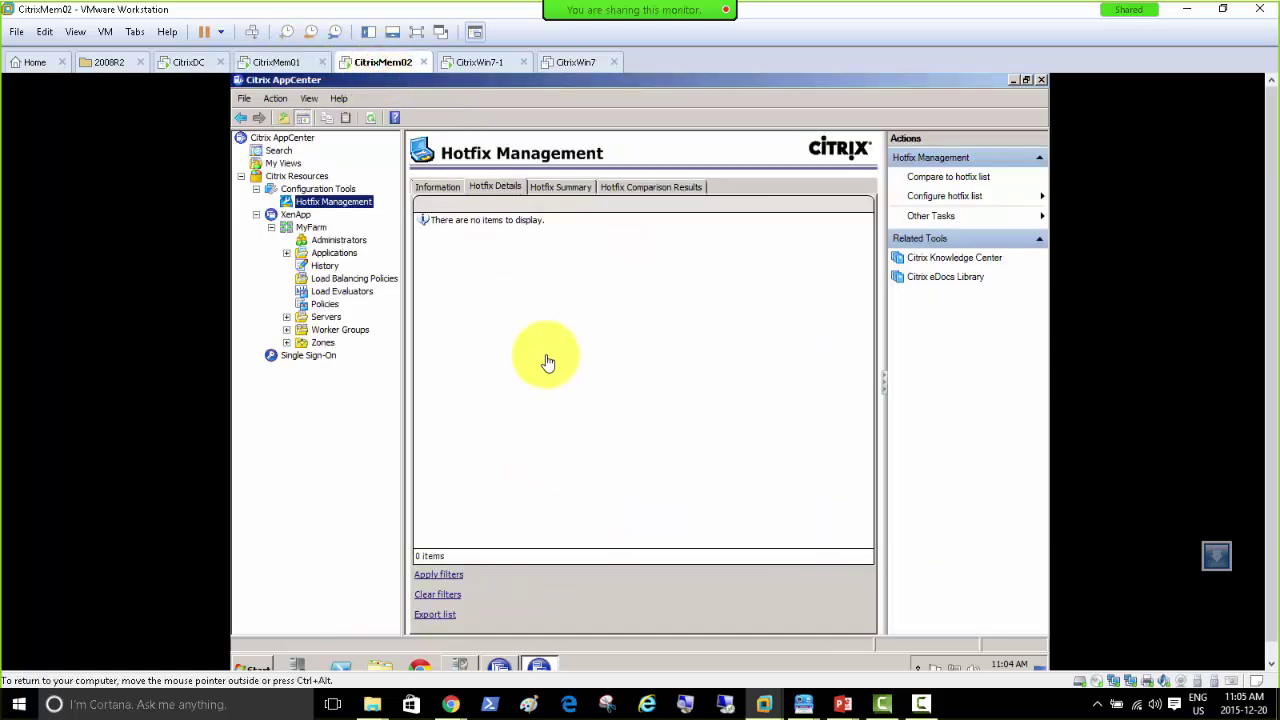
{"action": "left_click", "coordinate": [290, 62]}
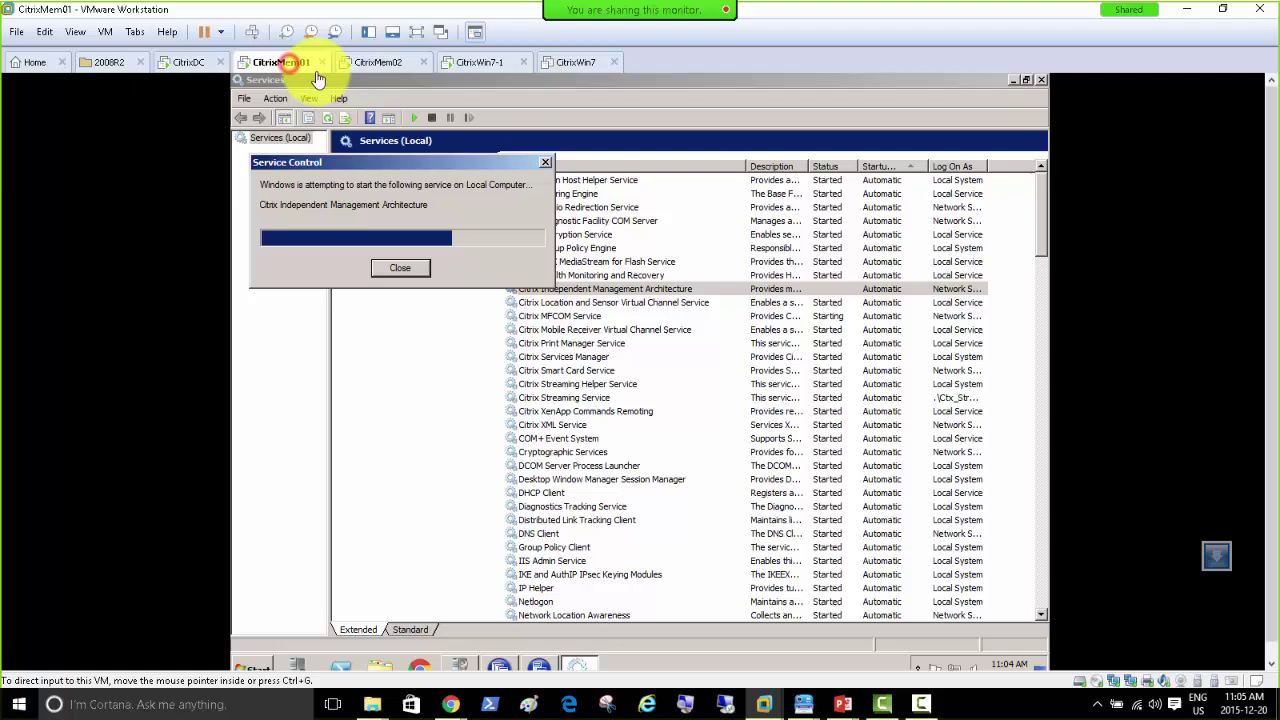
{"action": "left_click", "coordinate": [384, 64]}
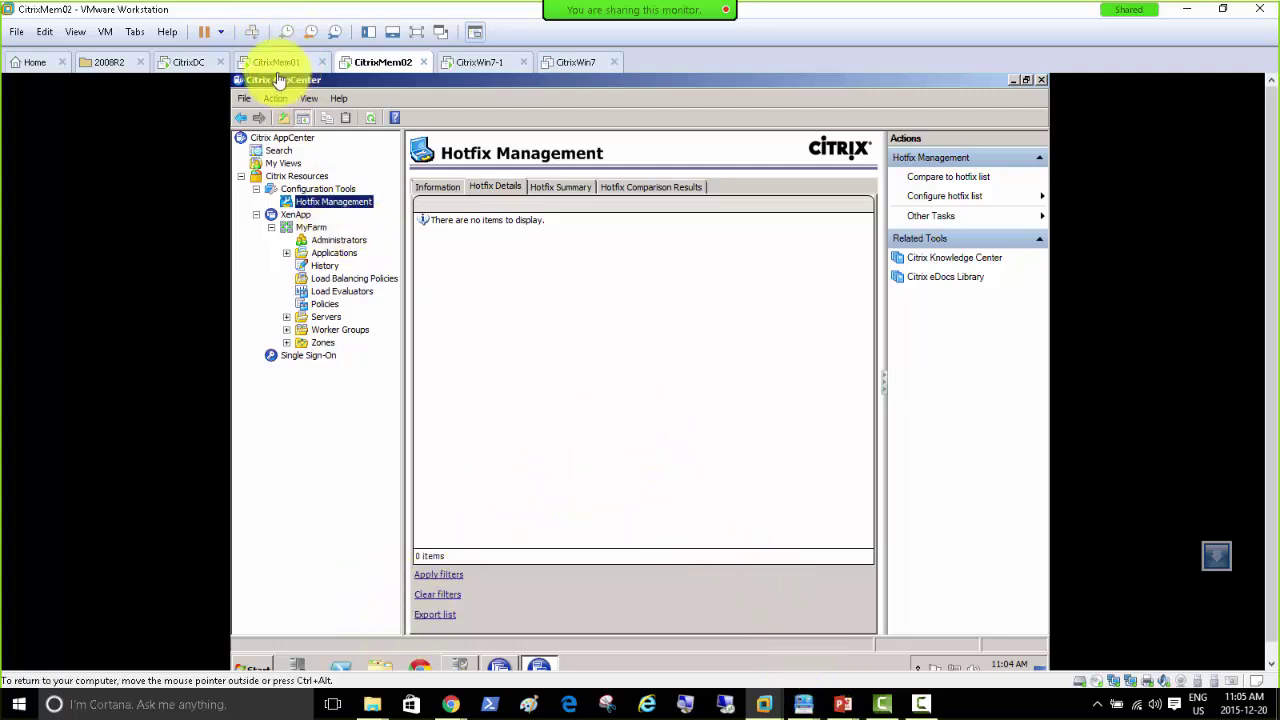
{"action": "left_click", "coordinate": [272, 62]}
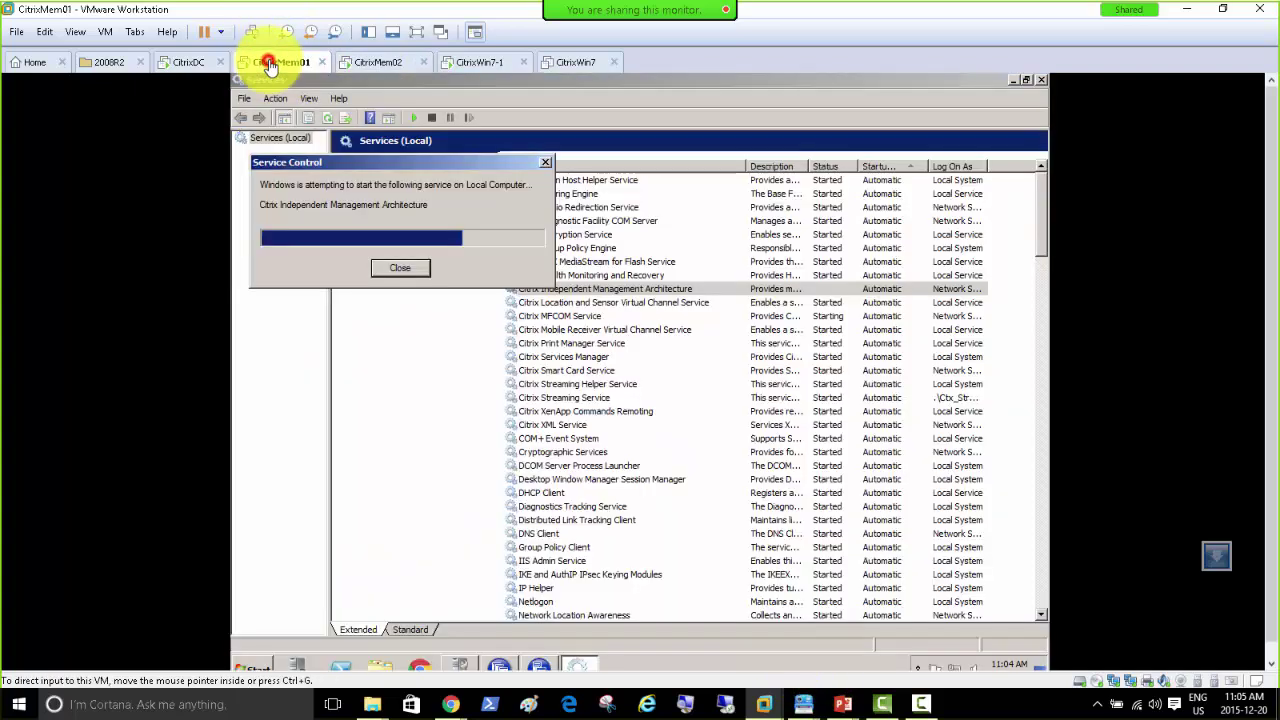
{"action": "left_click", "coordinate": [380, 65]}
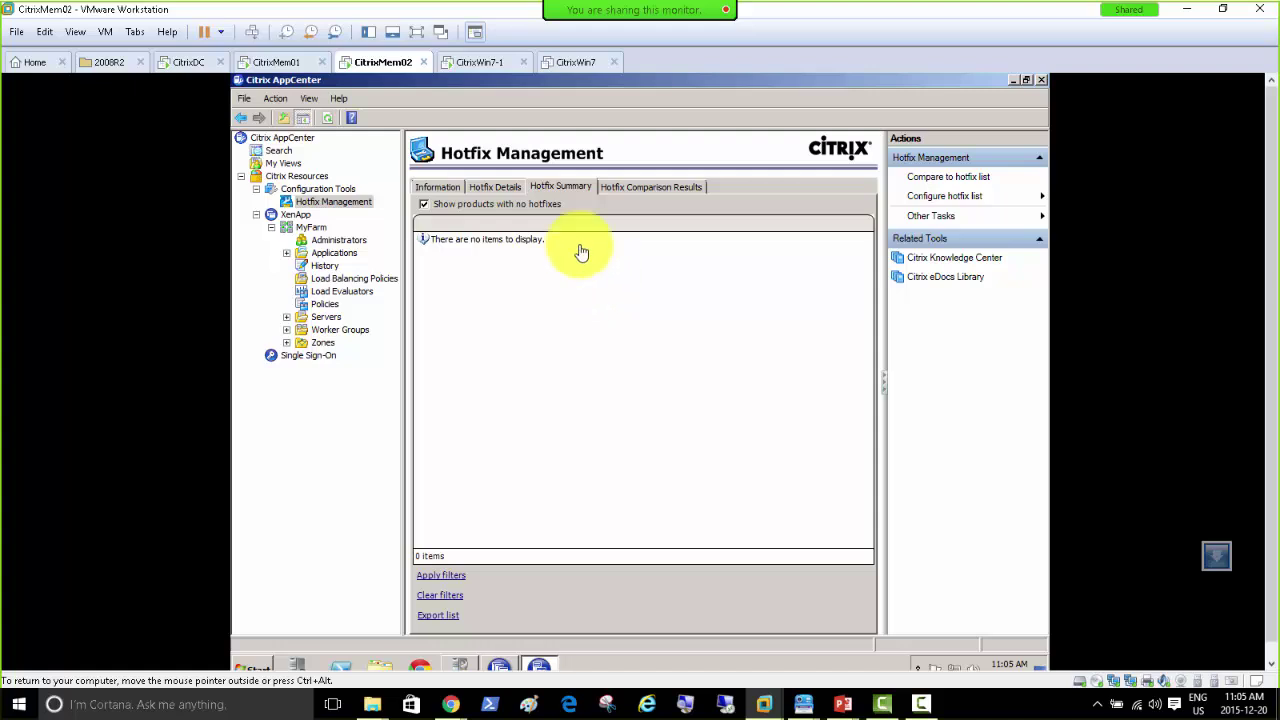
{"action": "left_click", "coordinate": [276, 62]}
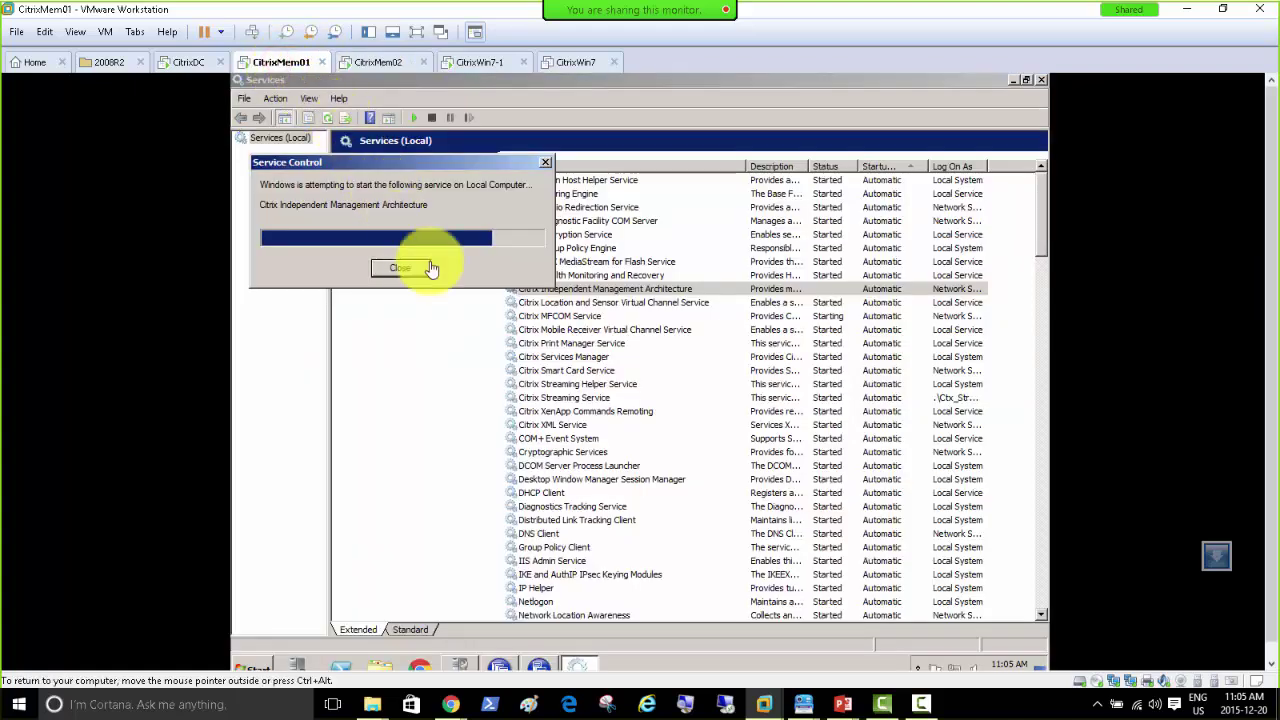
{"action": "left_click", "coordinate": [371, 66]}
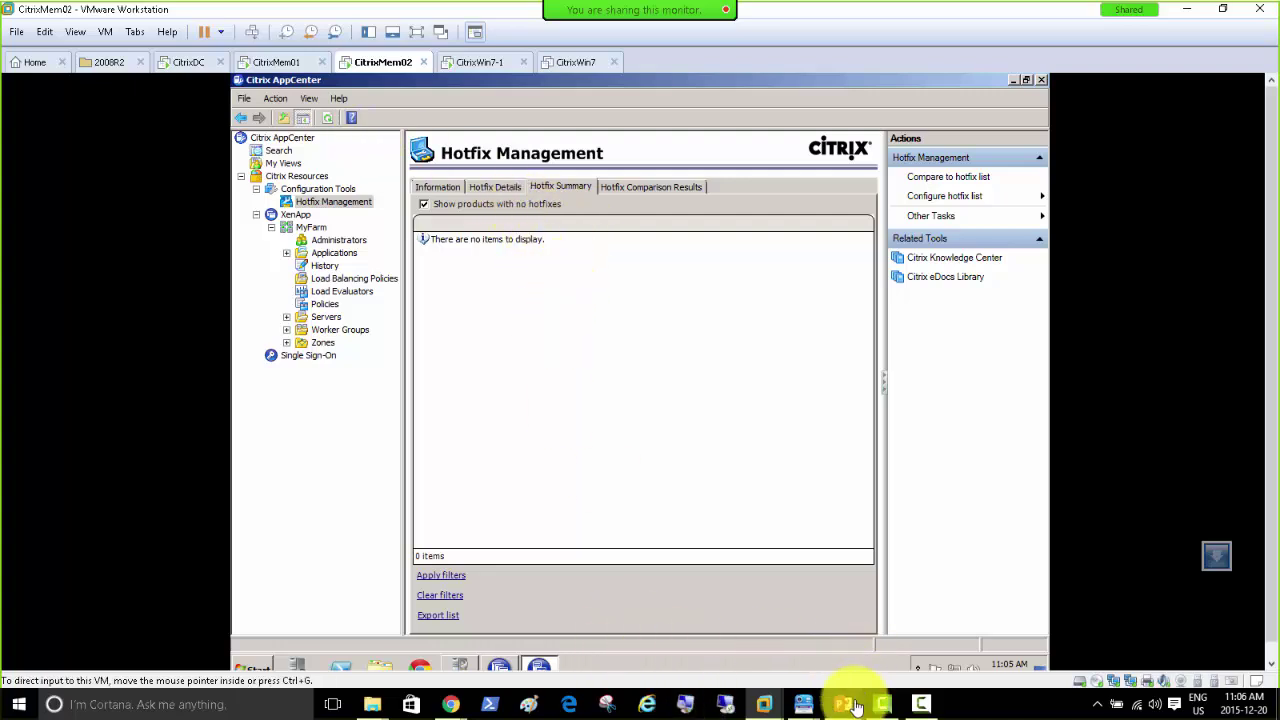
{"action": "mouse_move", "coordinate": [843, 706]}
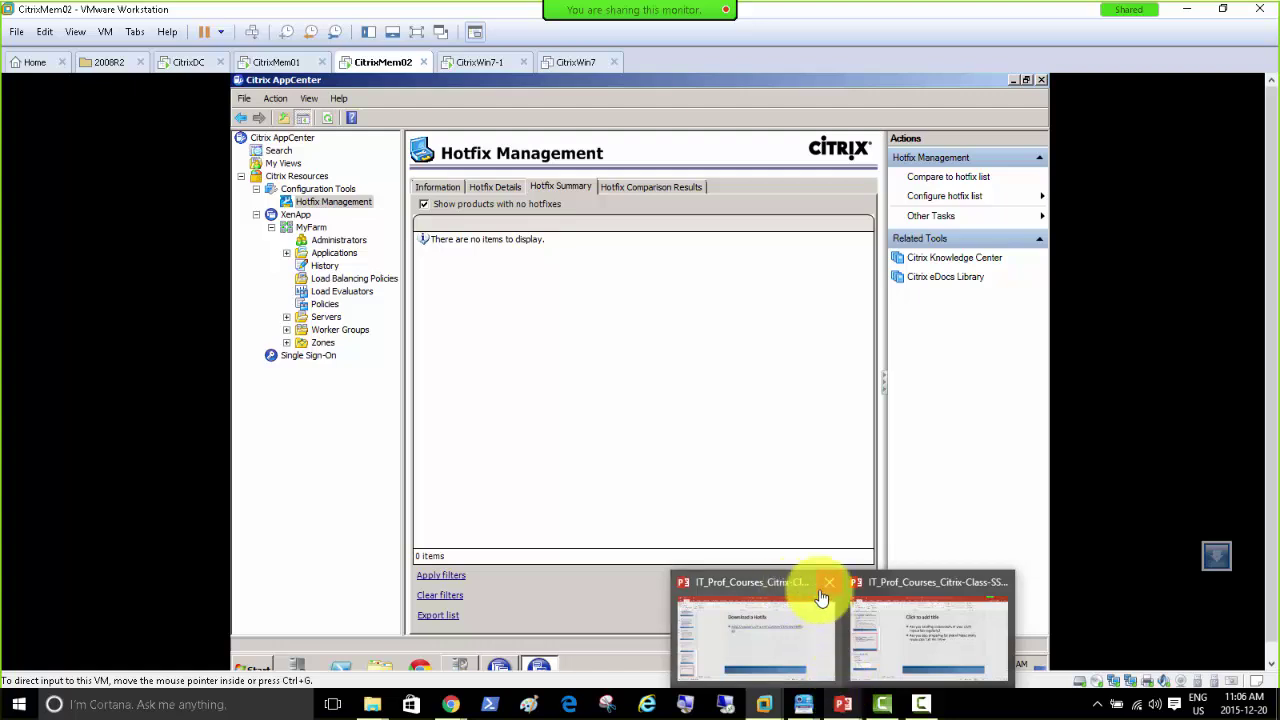
Step: Review the Download a Hotfix slide in PowerPoint, then close the presentation
{"action": "left_click", "coordinate": [762, 628]}
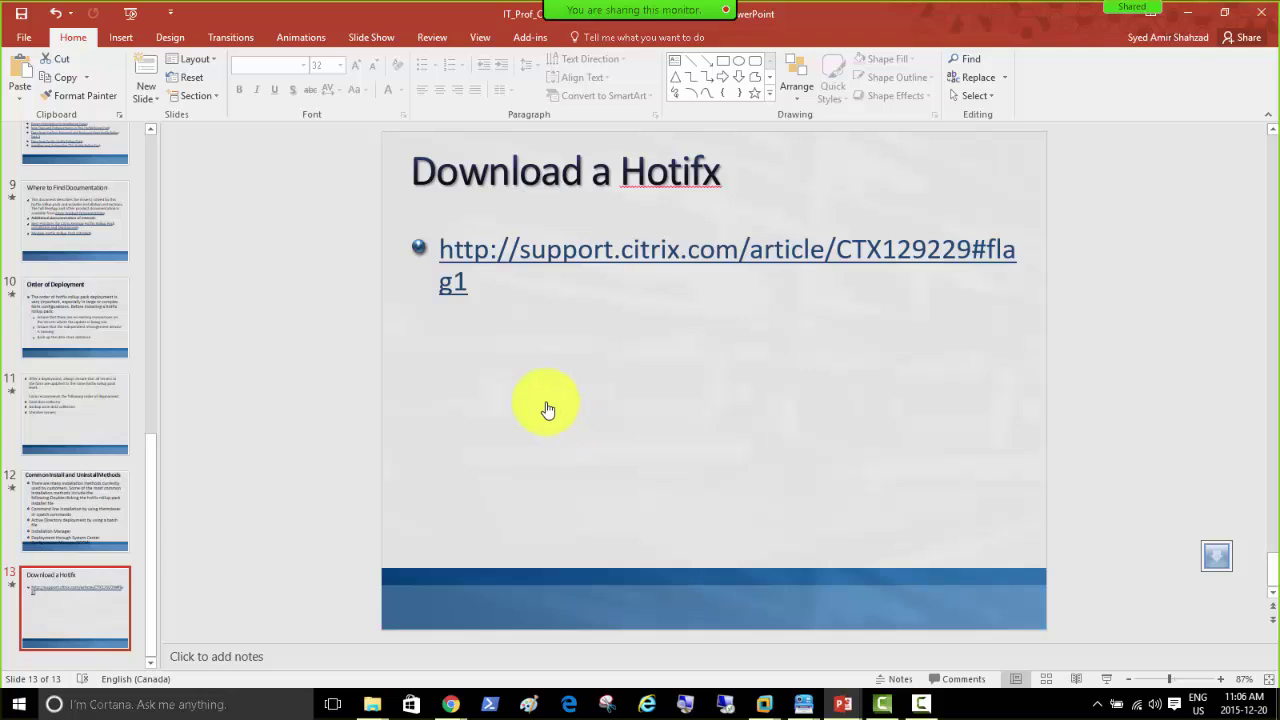
{"action": "left_click_drag", "start_coordinate": [152, 523], "coordinate": [137, 594]}
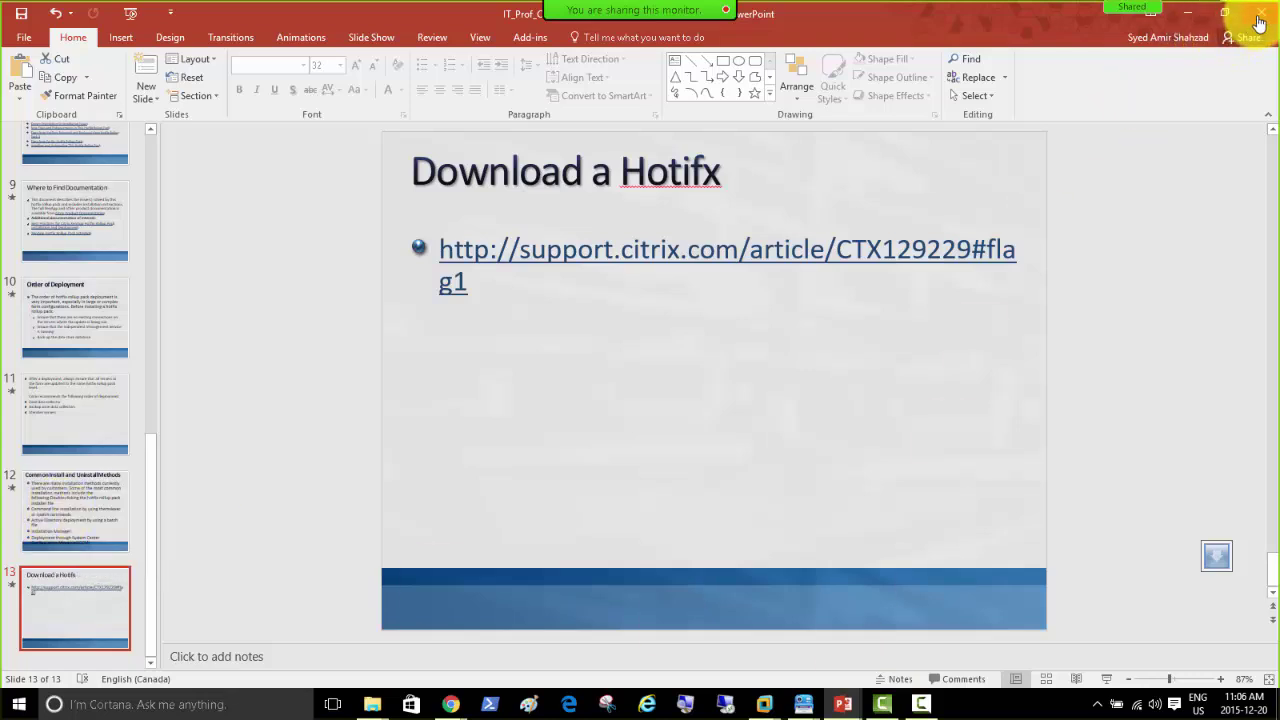
{"action": "left_click", "coordinate": [1259, 15]}
Step: Save the presentation, then dismiss the IMA service start failure on CitrixMem01
{"action": "left_click", "coordinate": [571, 390]}
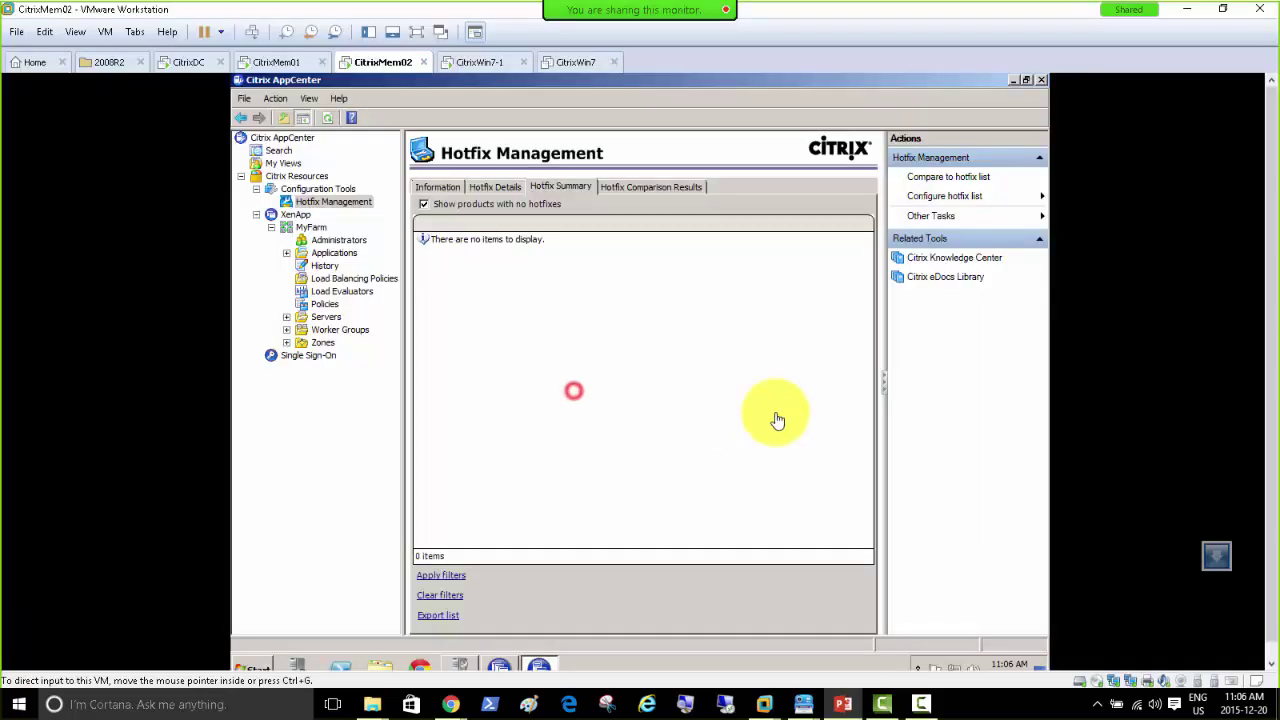
{"action": "left_click", "coordinate": [269, 63]}
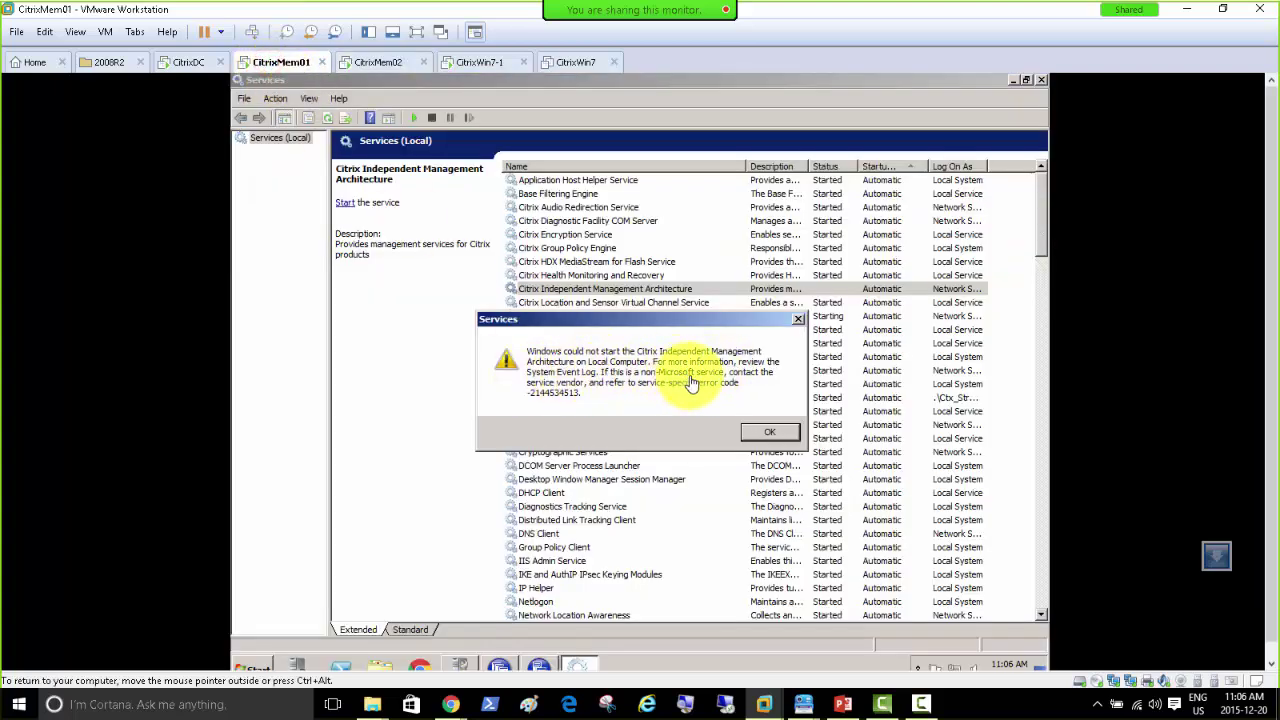
{"action": "left_click", "coordinate": [769, 432]}
Step: Change Citrix MFCOM Service's Log On account from Network Service to Local System
{"action": "left_click", "coordinate": [836, 318]}
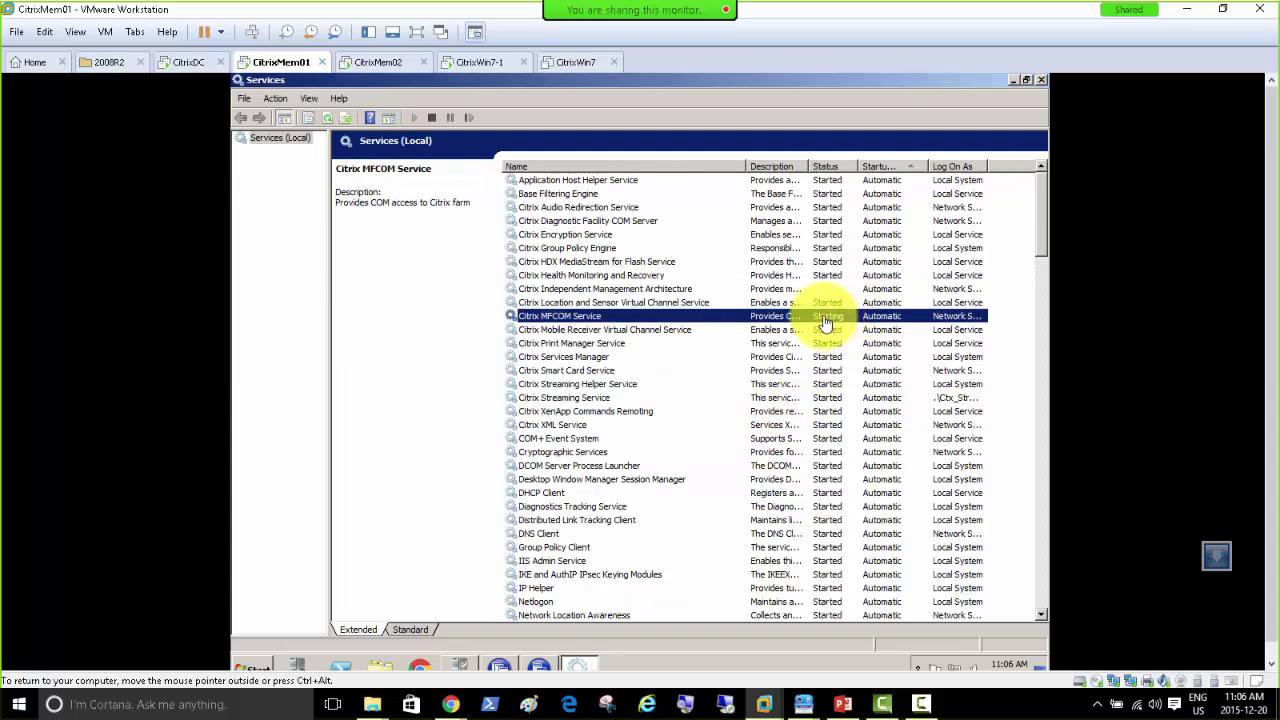
{"action": "right_click", "coordinate": [825, 323]}
{"action": "mouse_move", "coordinate": [871, 407]}
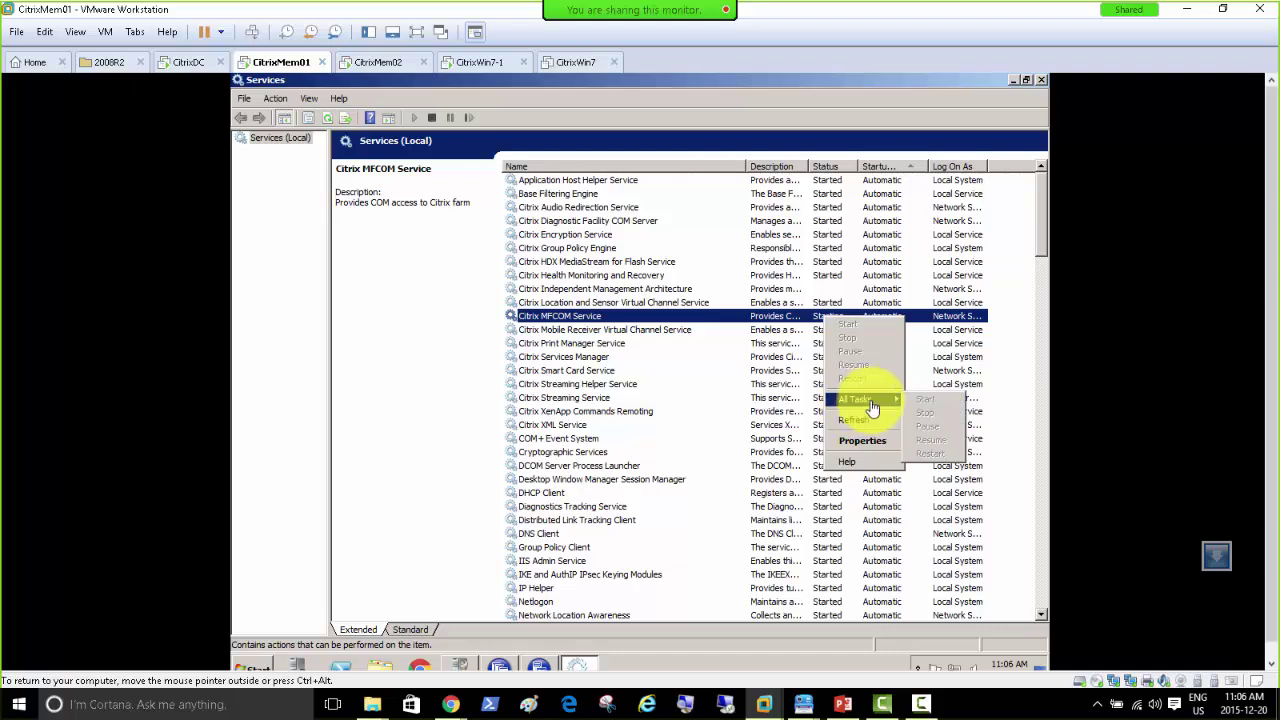
{"action": "left_click", "coordinate": [853, 440]}
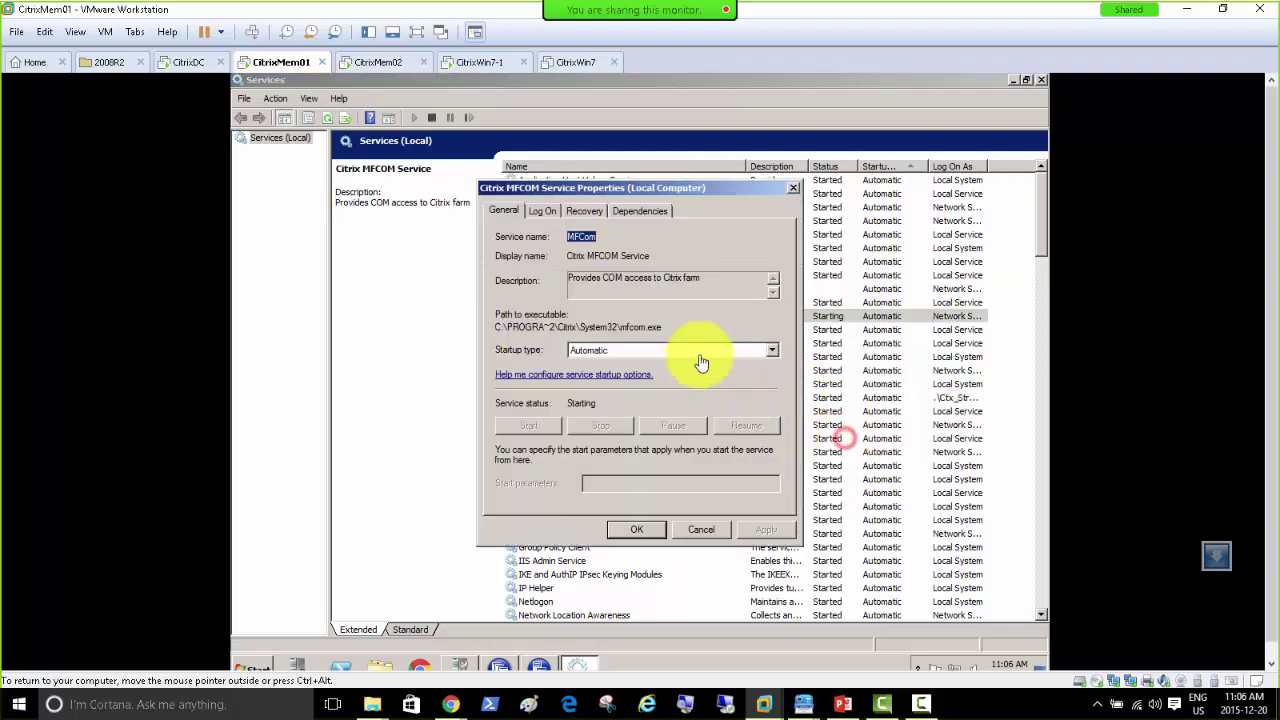
{"action": "left_click", "coordinate": [542, 211]}
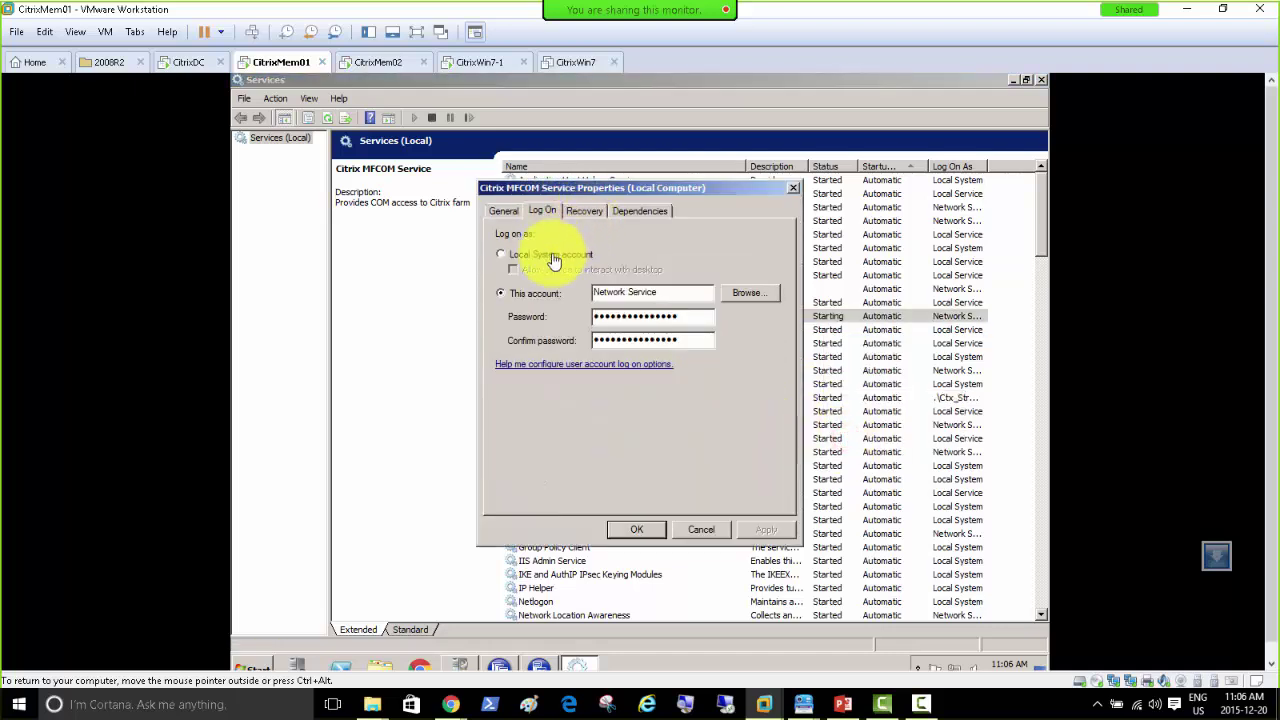
{"action": "left_click", "coordinate": [549, 263]}
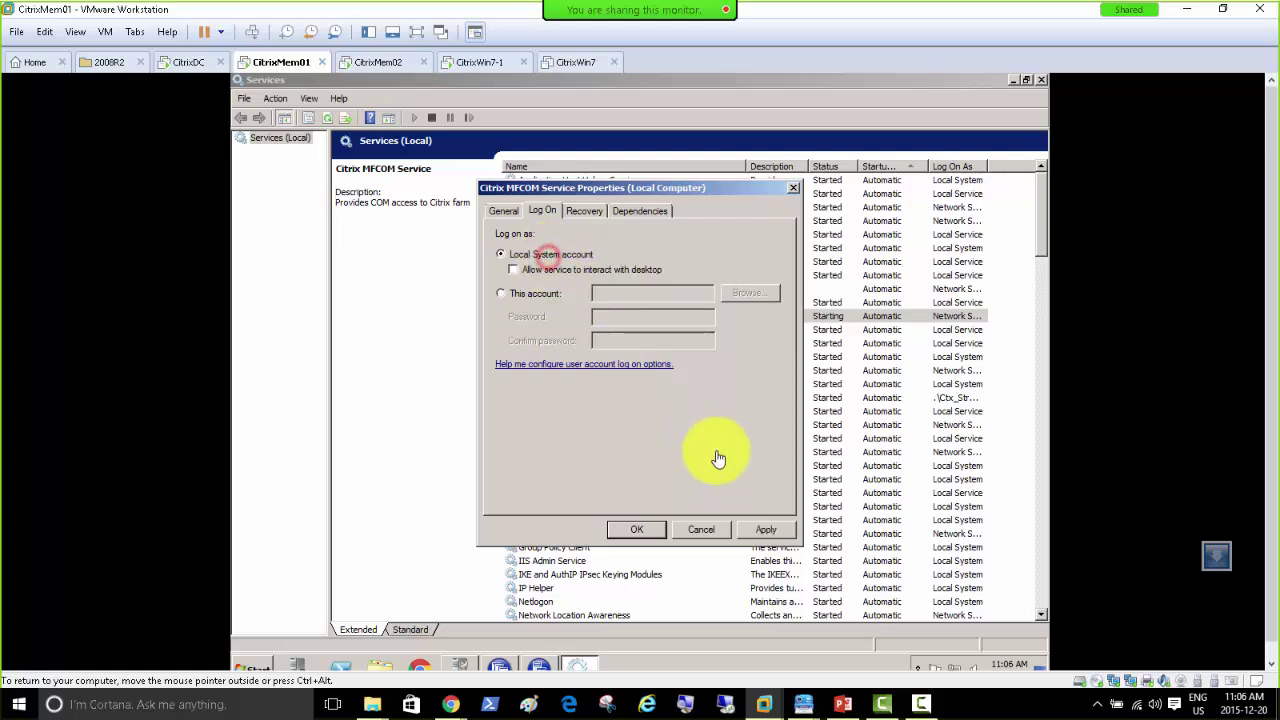
{"action": "left_click", "coordinate": [766, 530]}
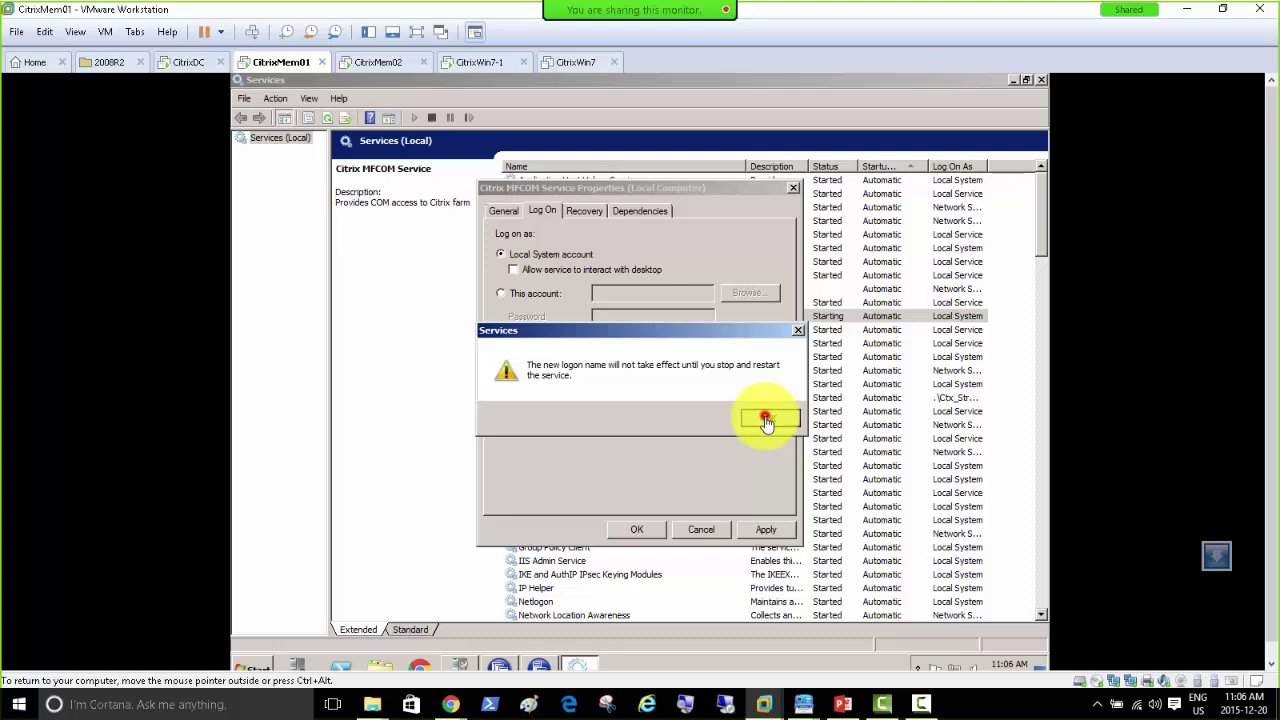
{"action": "left_click", "coordinate": [766, 420]}
{"action": "left_click", "coordinate": [630, 529]}
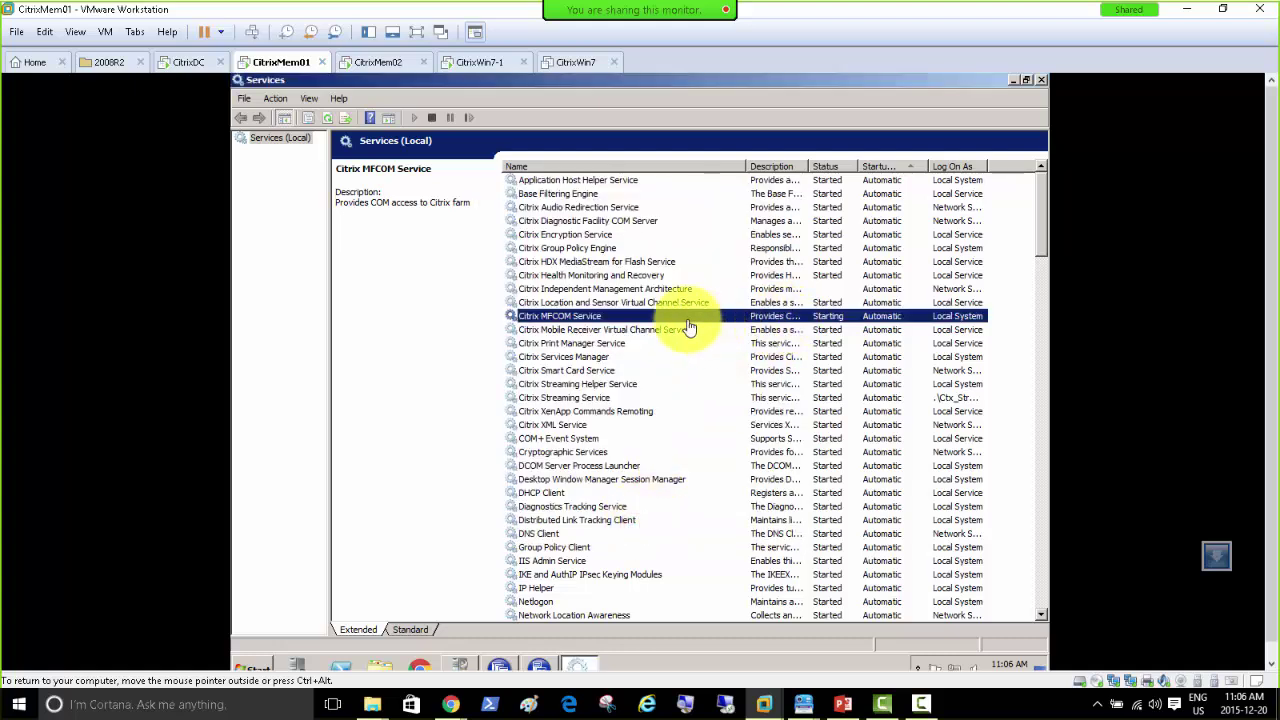
Step: Restart CitrixMem01 with reason Operating System: Recovery (Planned), then bring PowerPoint back on slide 4
{"action": "left_click", "coordinate": [269, 669]}
{"action": "left_click", "coordinate": [487, 636]}
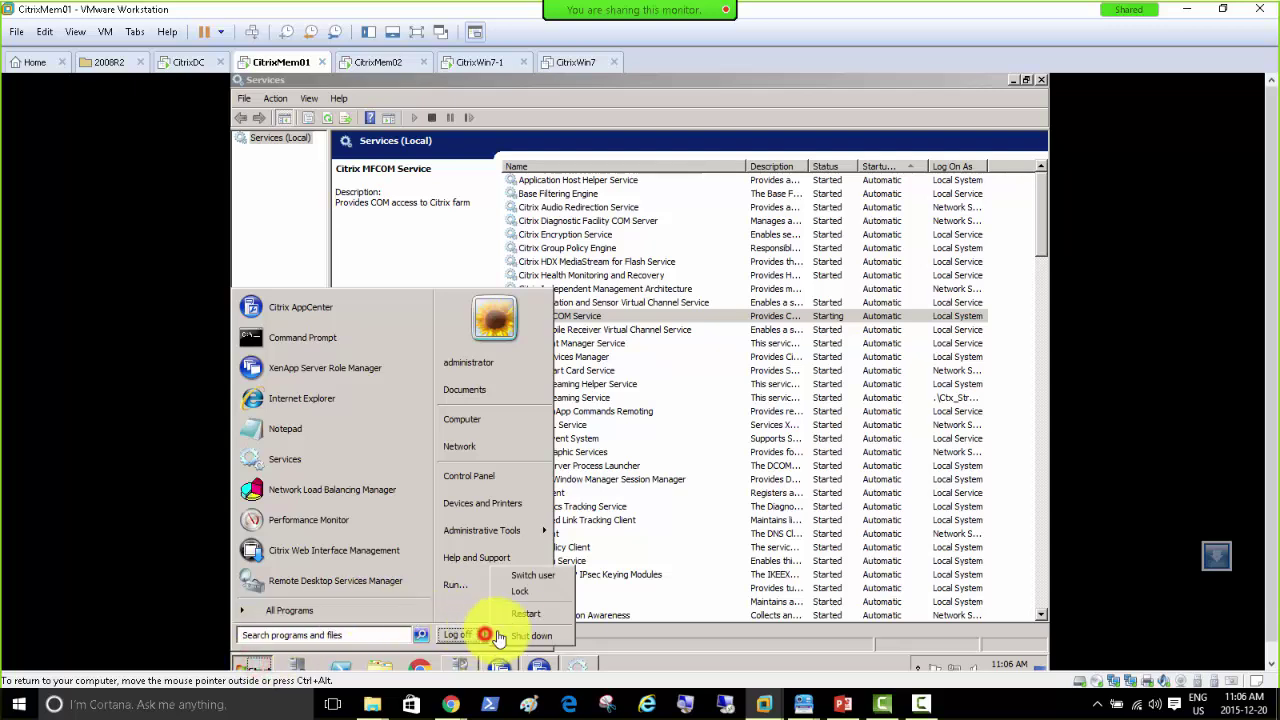
{"action": "left_click", "coordinate": [512, 600]}
{"action": "left_click", "coordinate": [578, 328]}
{"action": "left_click", "coordinate": [571, 366]}
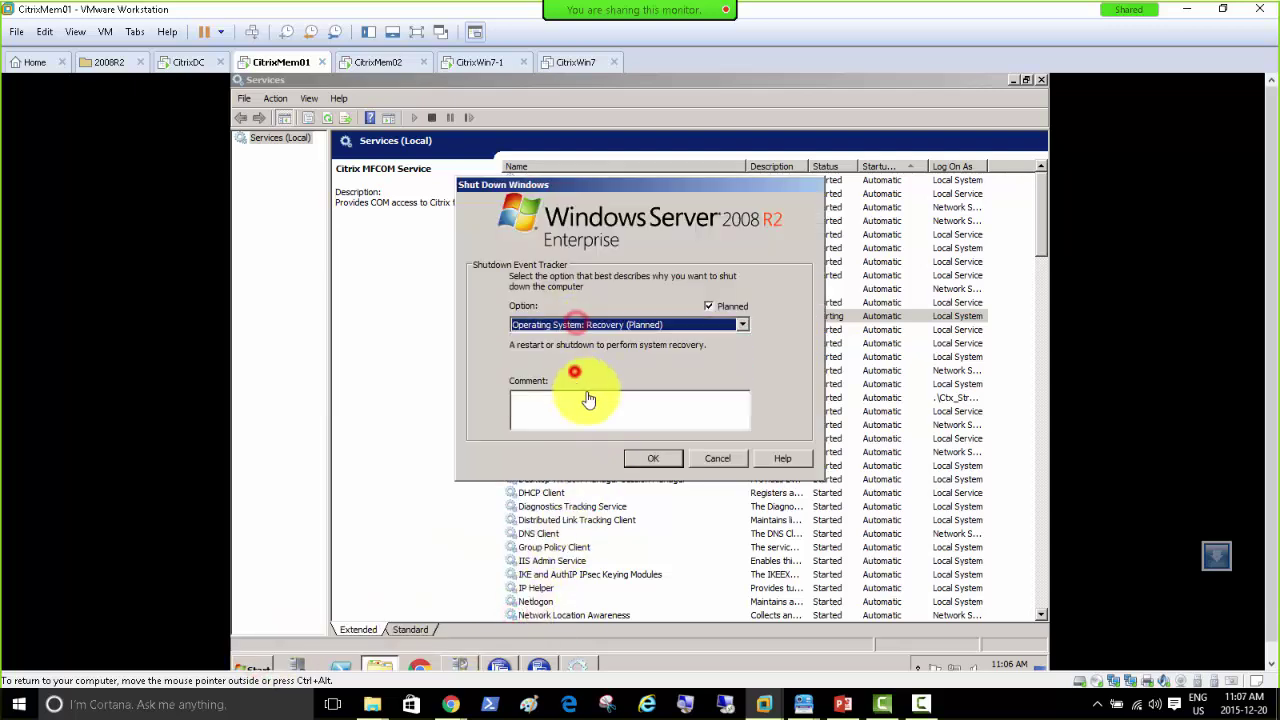
{"action": "left_click", "coordinate": [640, 455]}
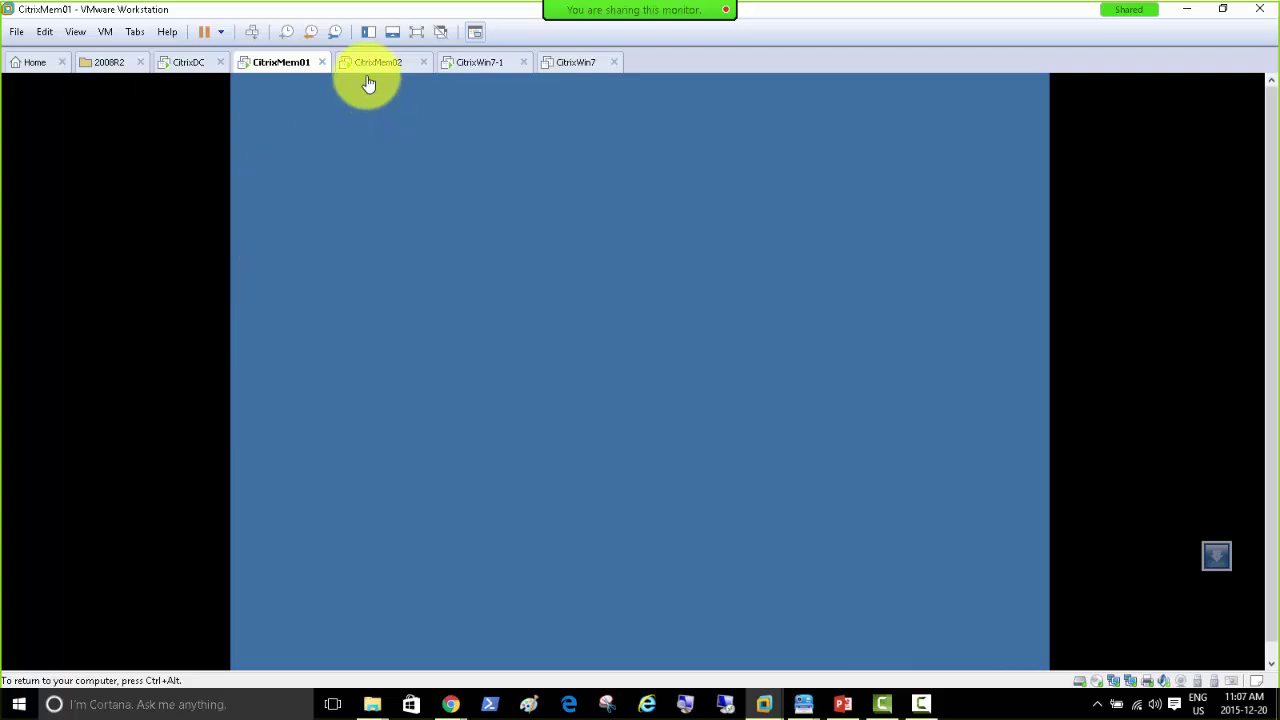
{"action": "left_click", "coordinate": [375, 68]}
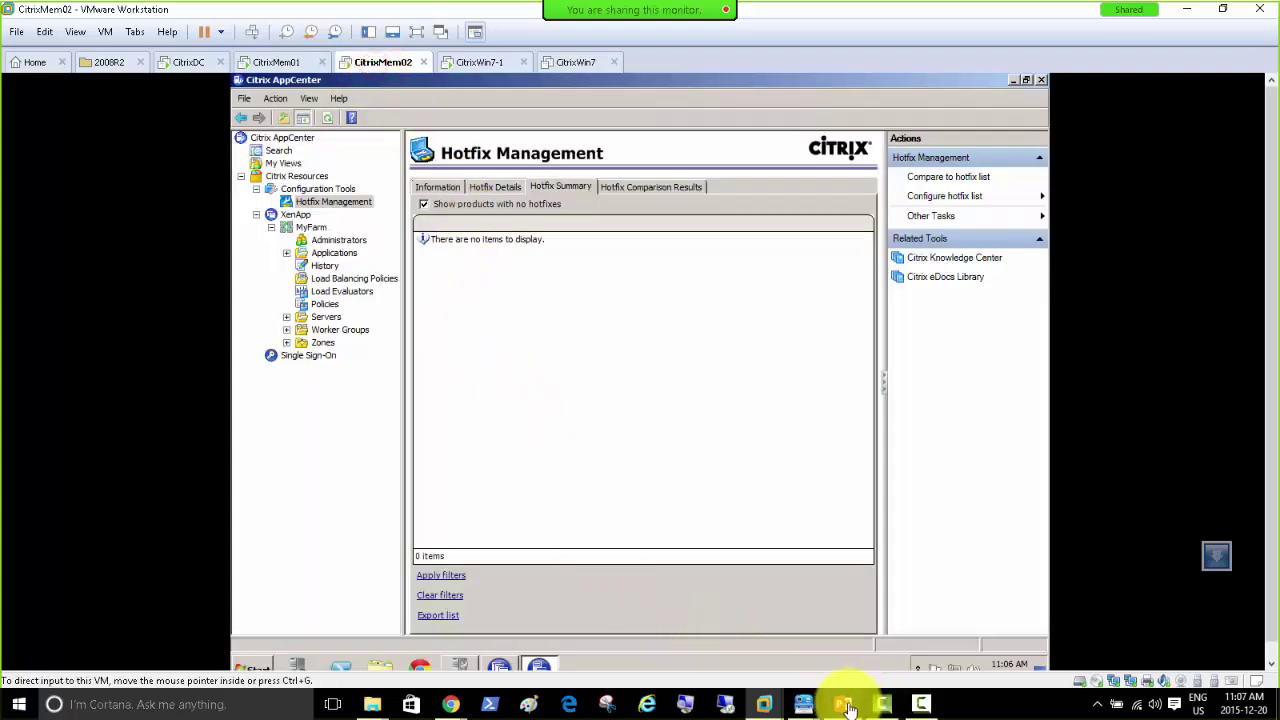
{"action": "left_click", "coordinate": [832, 645]}
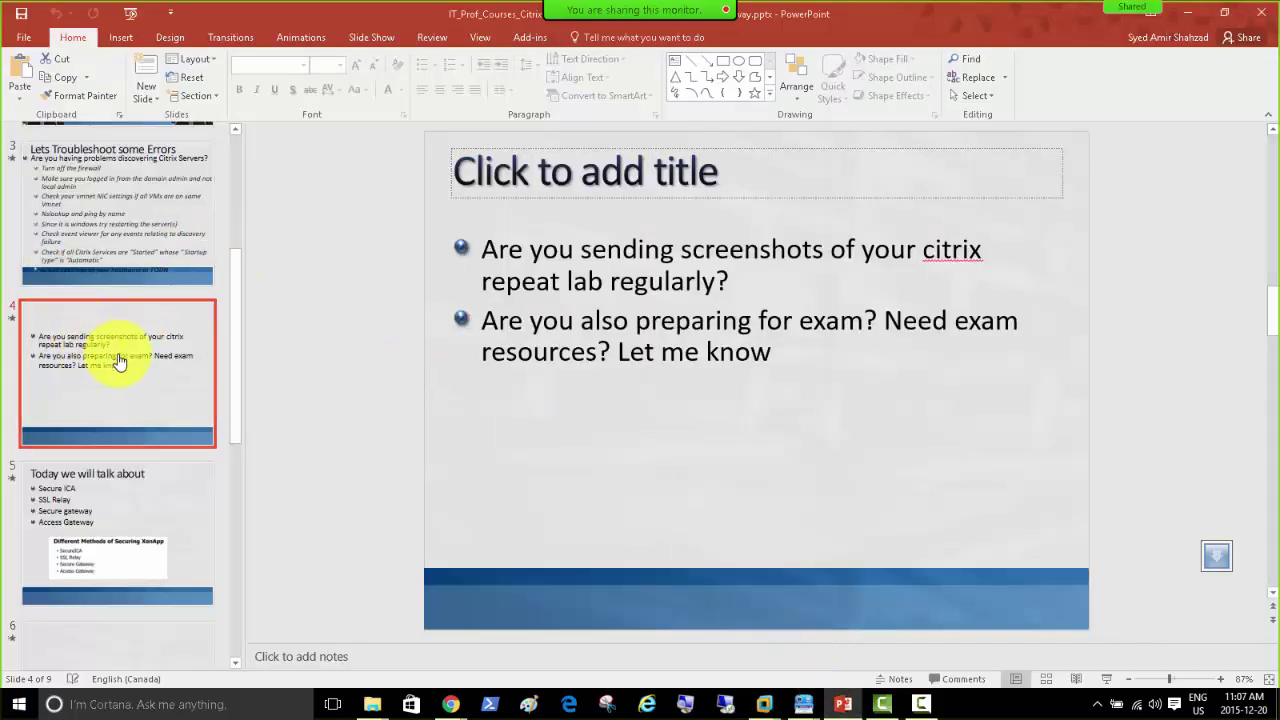
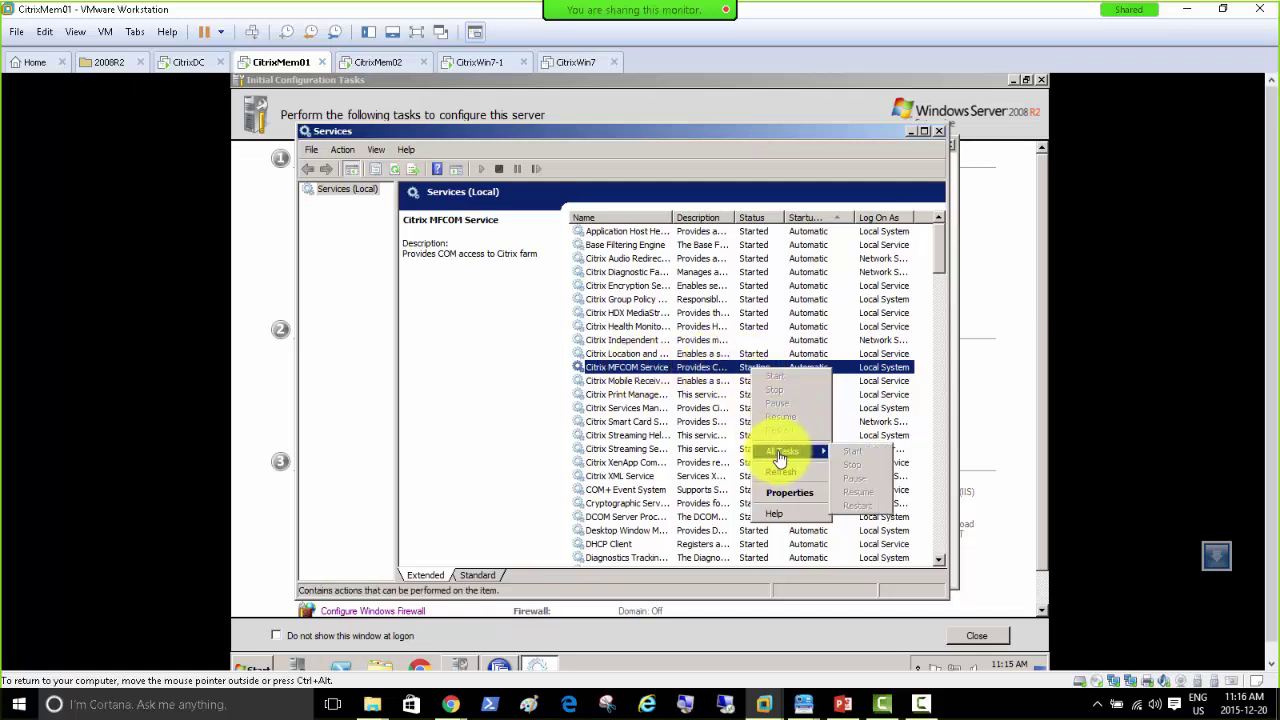
Step: Close the Citrix MFCOM Service menu and open the Start menu on CitrixMem01
{"action": "left_click", "coordinate": [683, 375]}
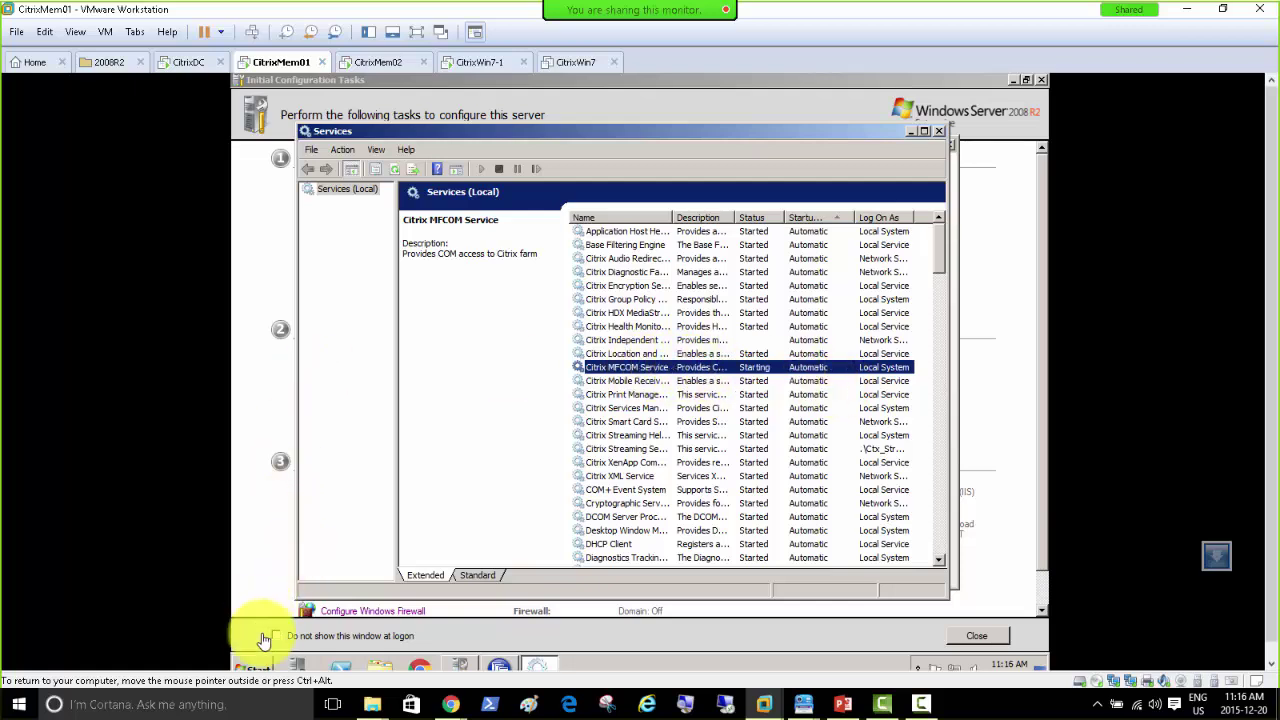
{"action": "left_click", "coordinate": [262, 676]}
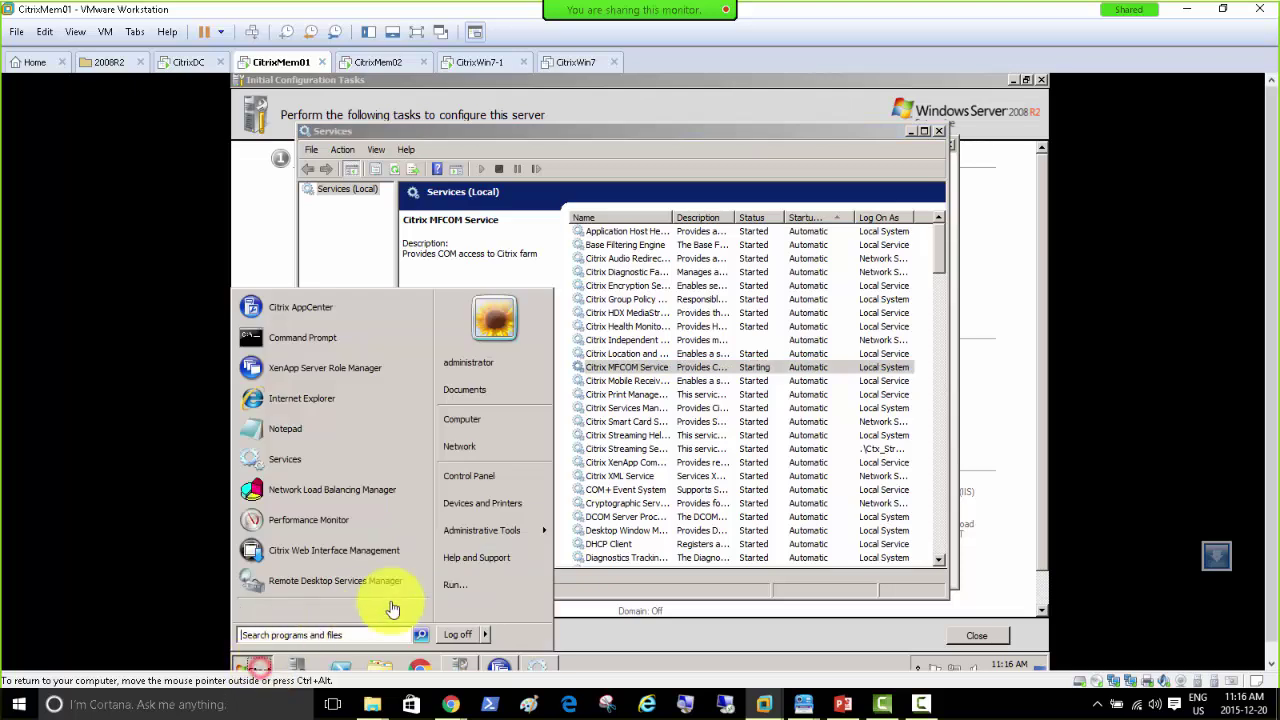
Step: Open Control Panel's Programs and Features on CitrixMem01 and select the Citrix Hotfix Rollup Pack
{"action": "left_click", "coordinate": [510, 478]}
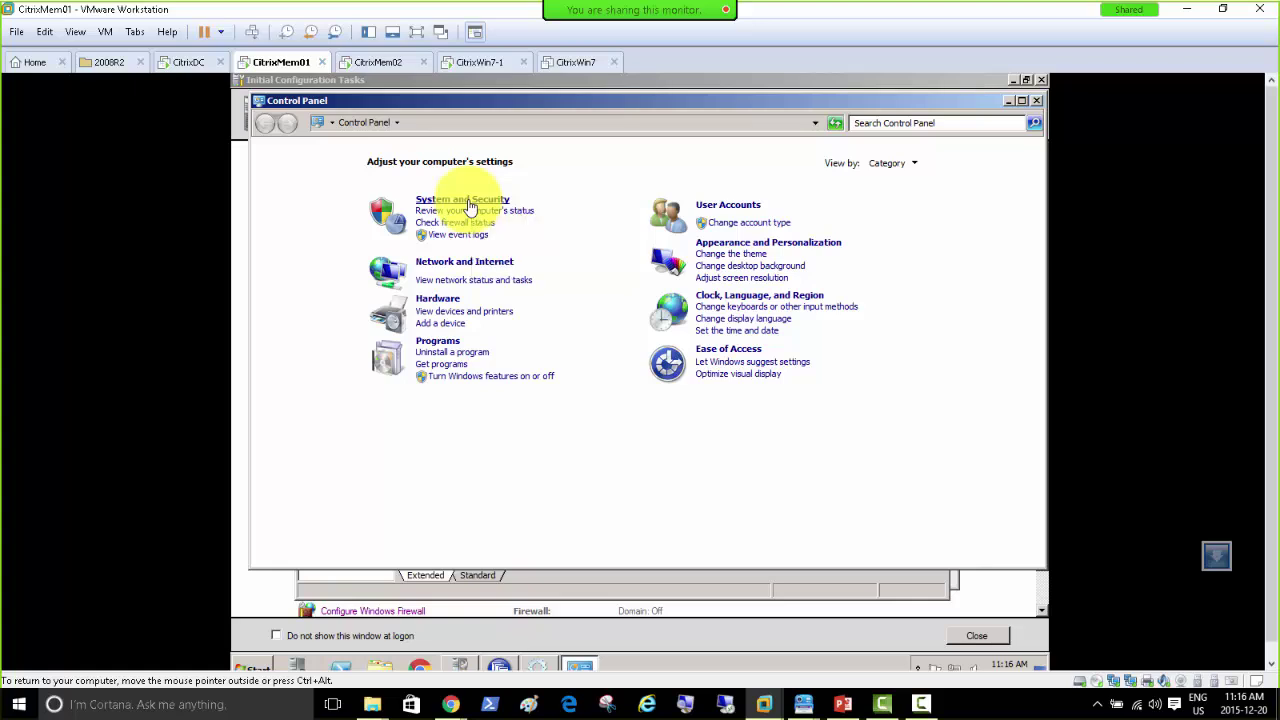
{"action": "left_click", "coordinate": [469, 203]}
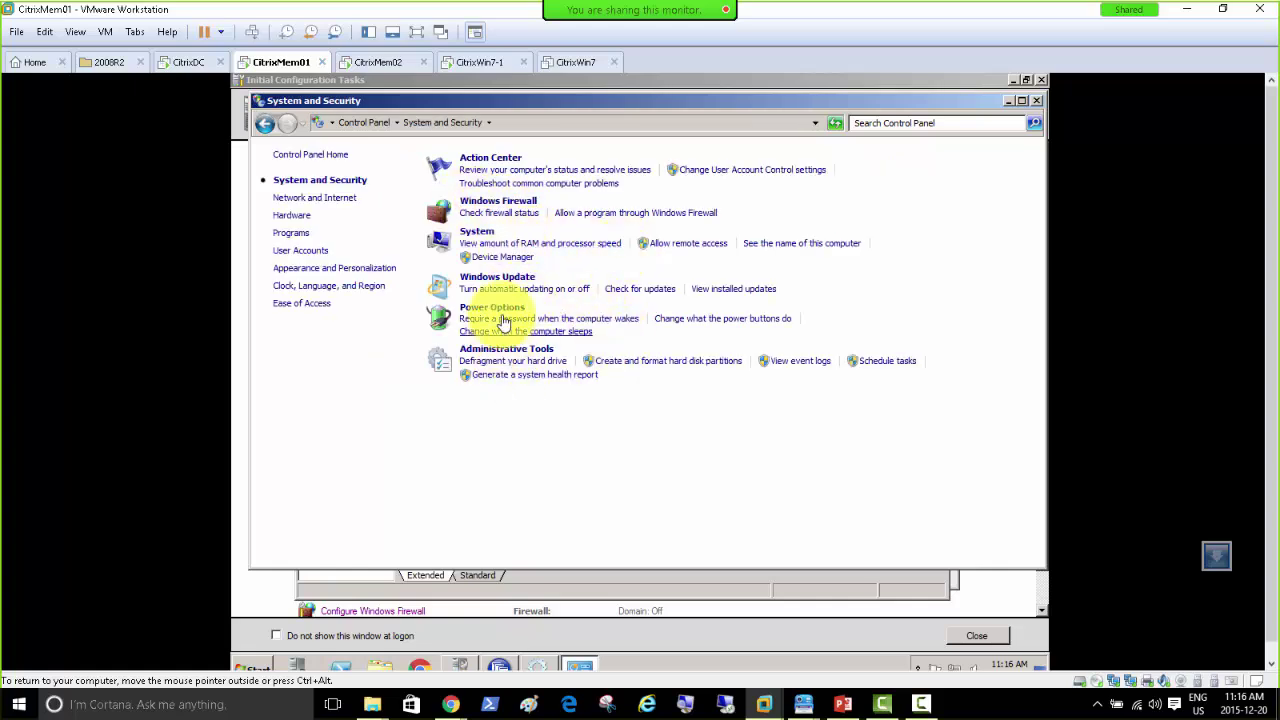
{"action": "left_click", "coordinate": [365, 123]}
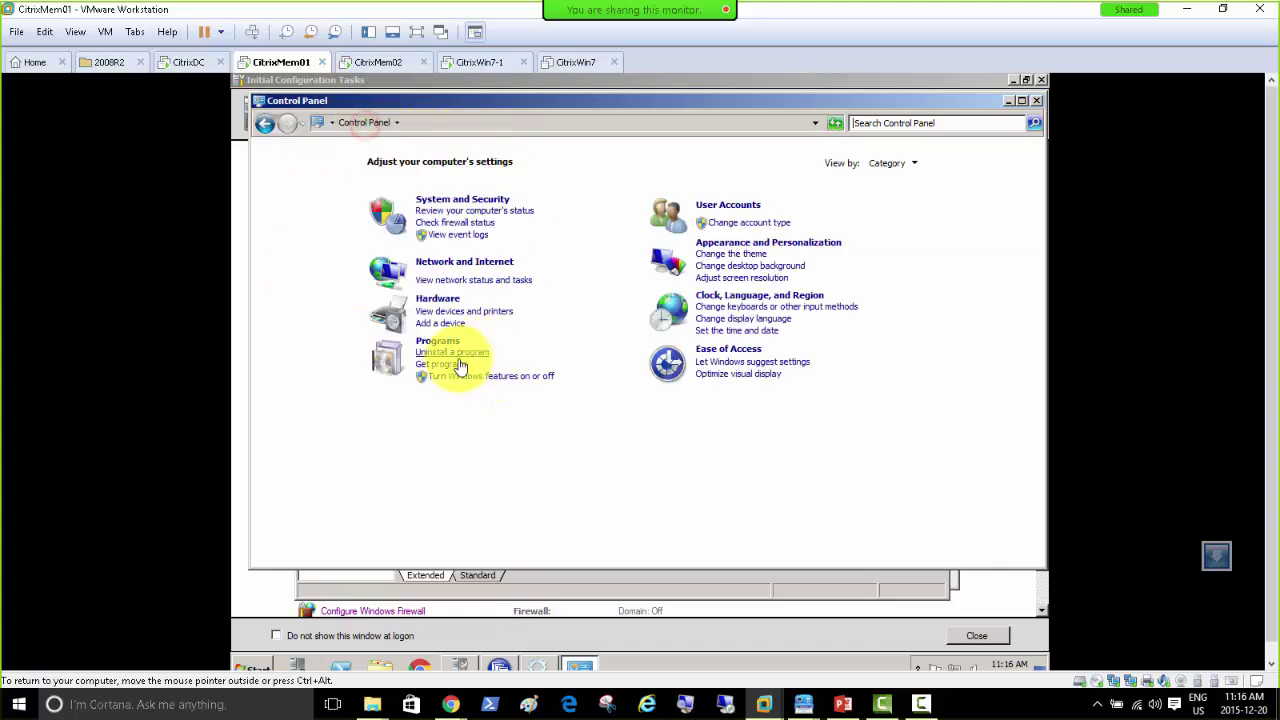
{"action": "left_click", "coordinate": [436, 338]}
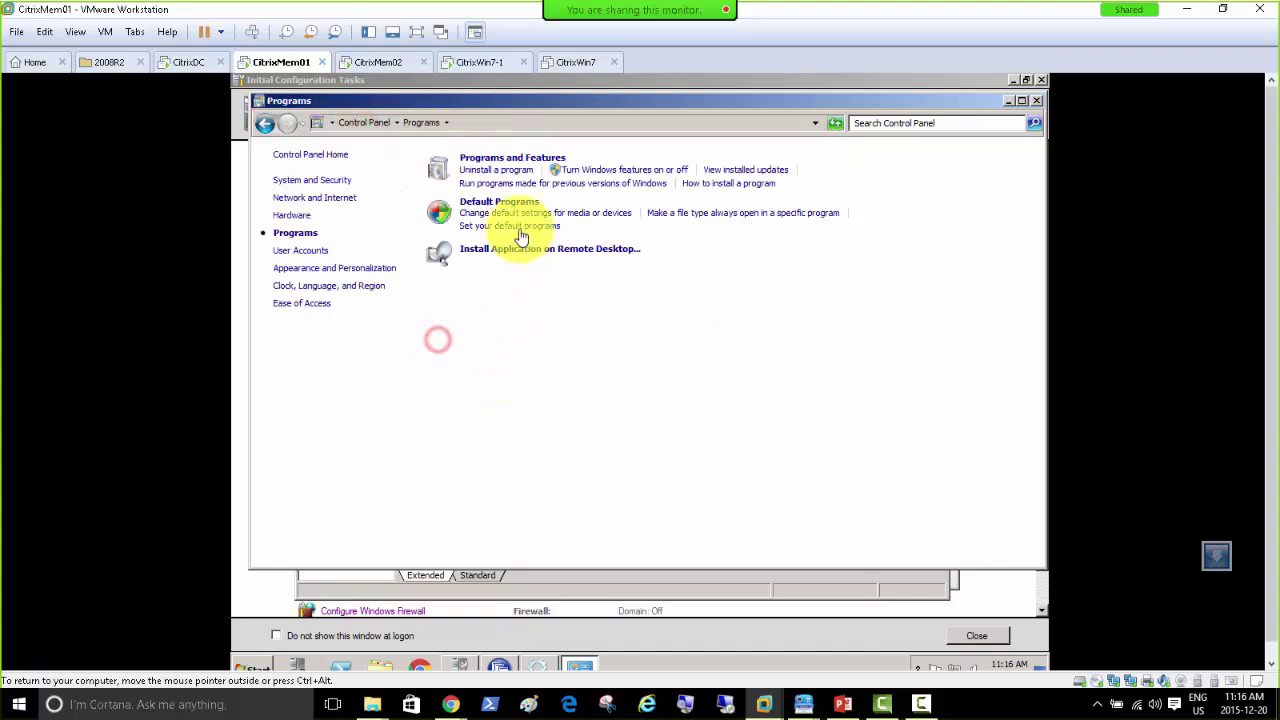
{"action": "left_click", "coordinate": [484, 160]}
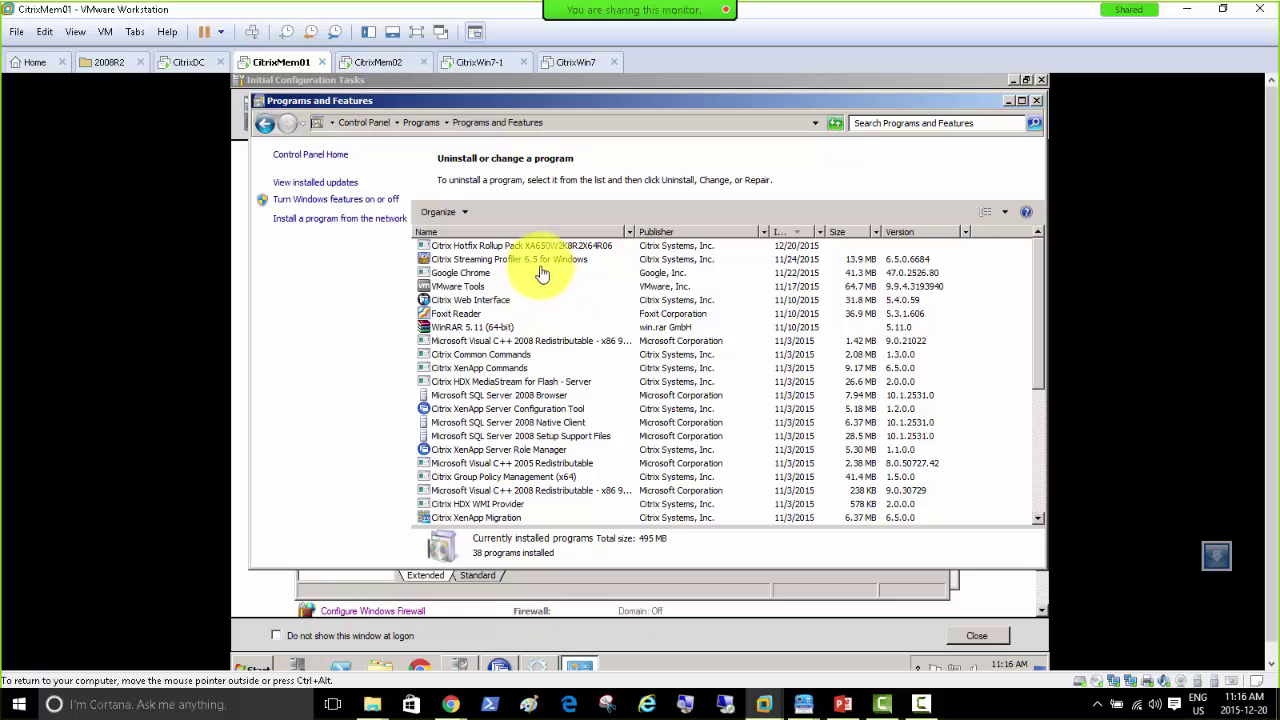
{"action": "left_click", "coordinate": [514, 248]}
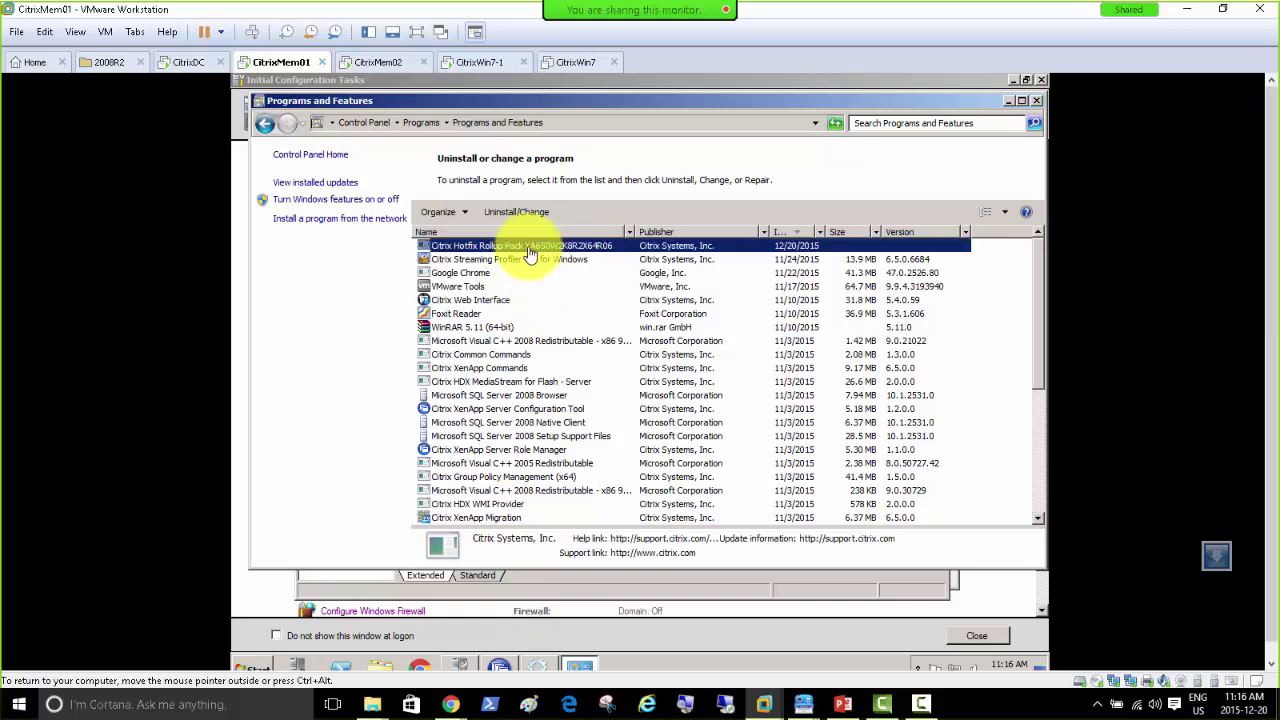
Step: Uninstall the Citrix Hotfix Rollup Pack, closing XenApp Server Role Manager and retrying, then go to CitrixMem02
{"action": "right_click", "coordinate": [530, 252]}
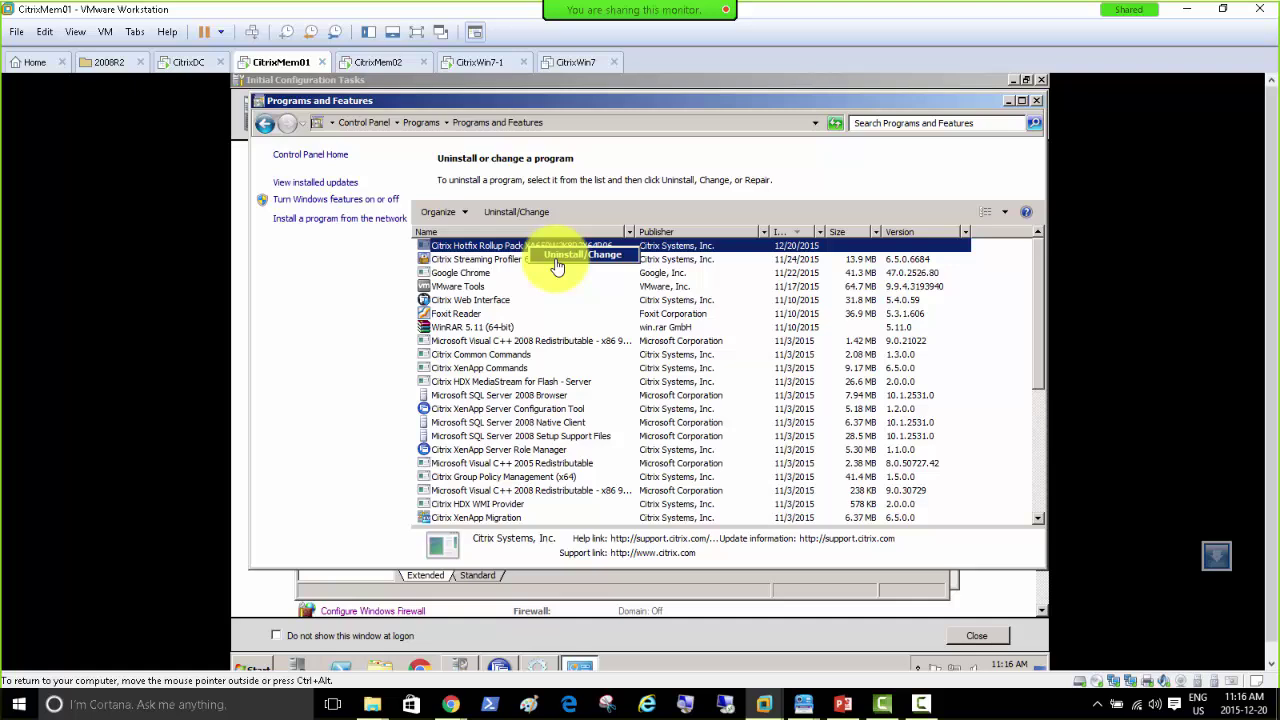
{"action": "left_click", "coordinate": [556, 259]}
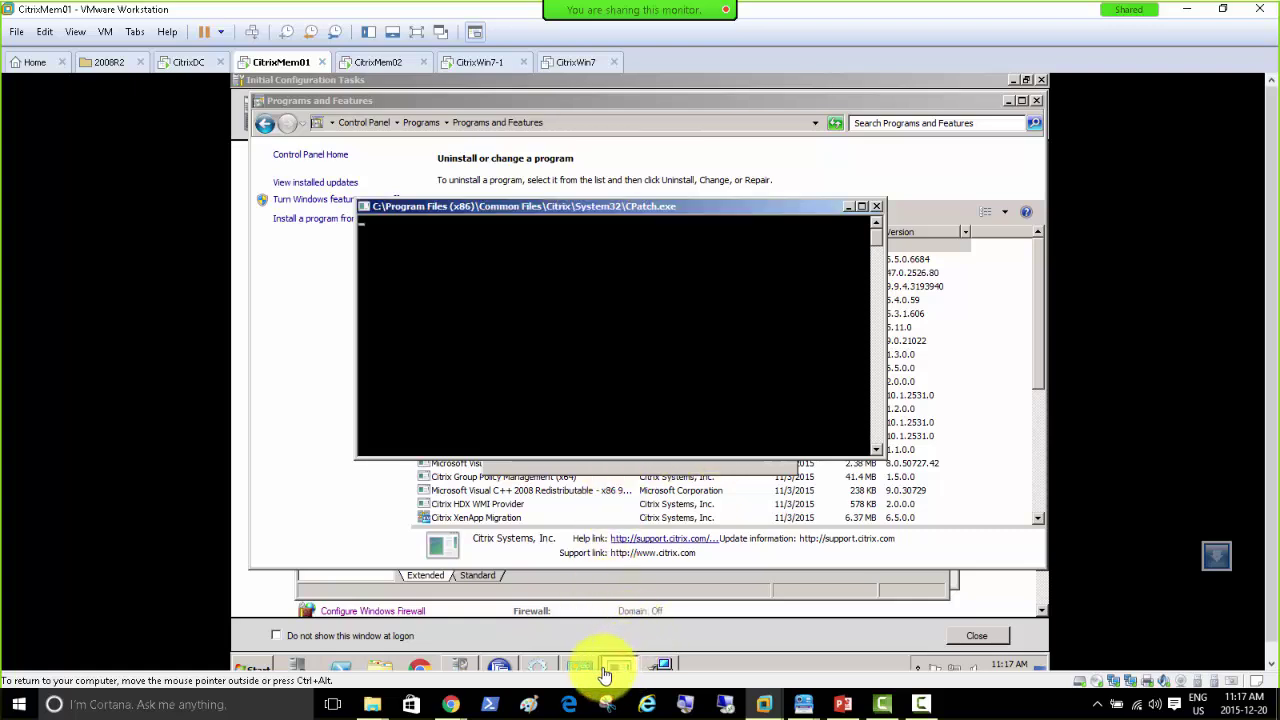
{"action": "left_click", "coordinate": [498, 667]}
{"action": "left_click", "coordinate": [920, 570]}
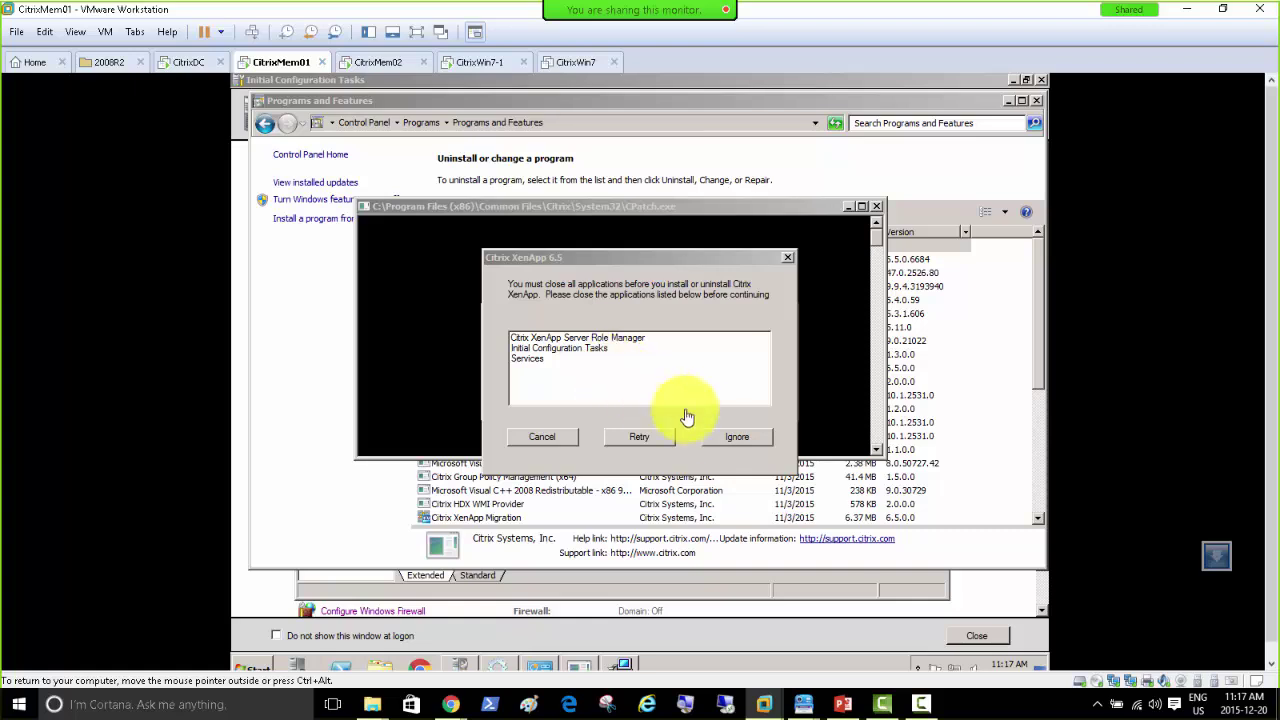
{"action": "left_click", "coordinate": [640, 440]}
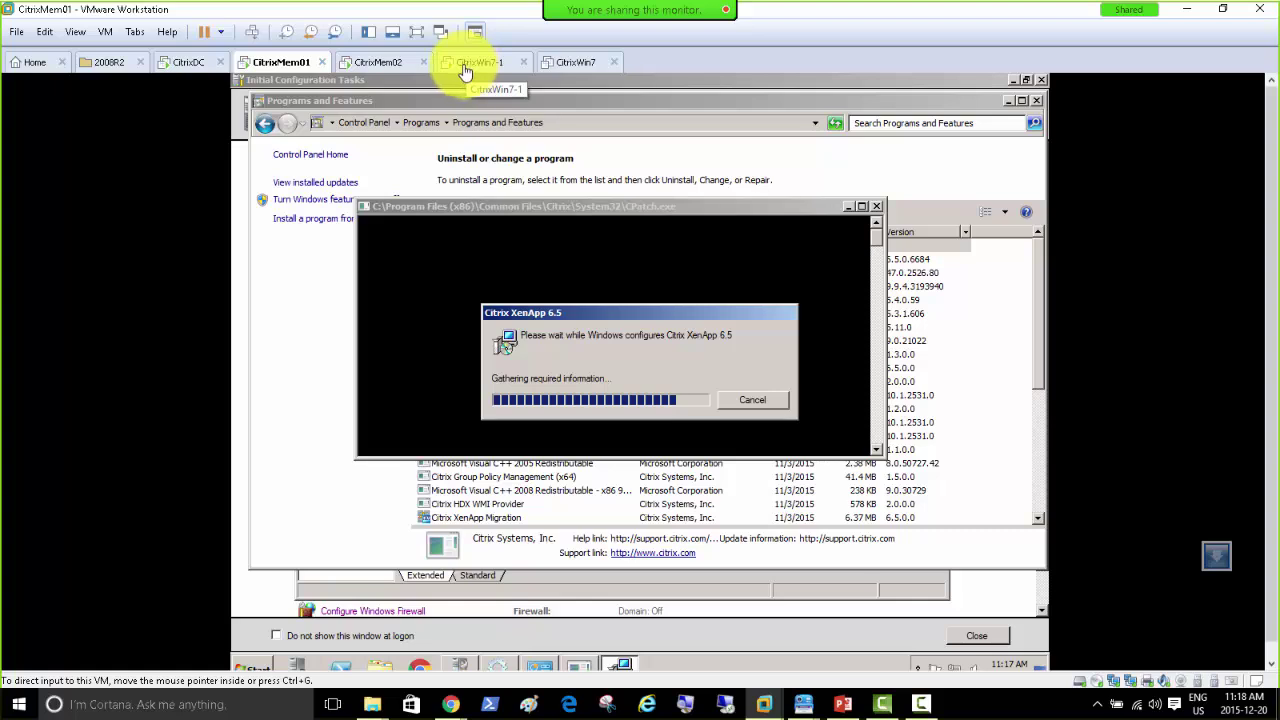
{"action": "left_click", "coordinate": [381, 66]}
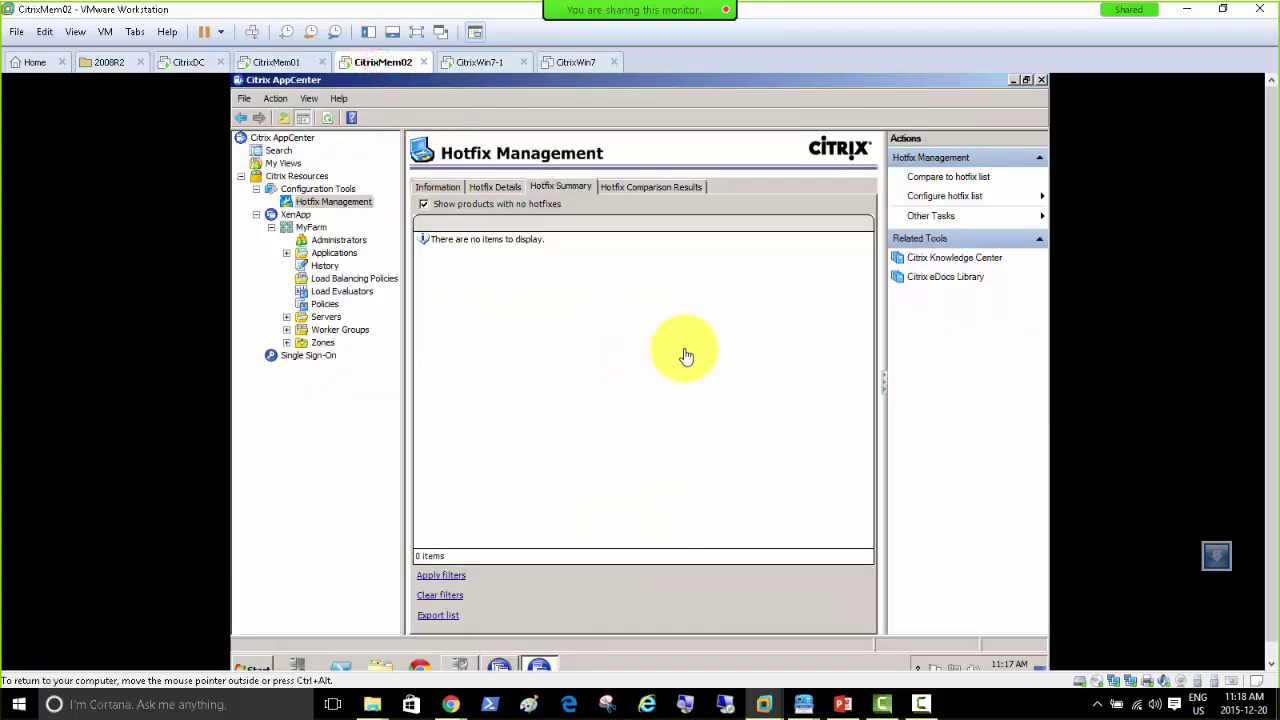
Step: In AppCenter on CitrixMem02, expand MyFarm's Applications and view Winrar, then return to CitrixMem01
{"action": "left_click", "coordinate": [843, 702]}
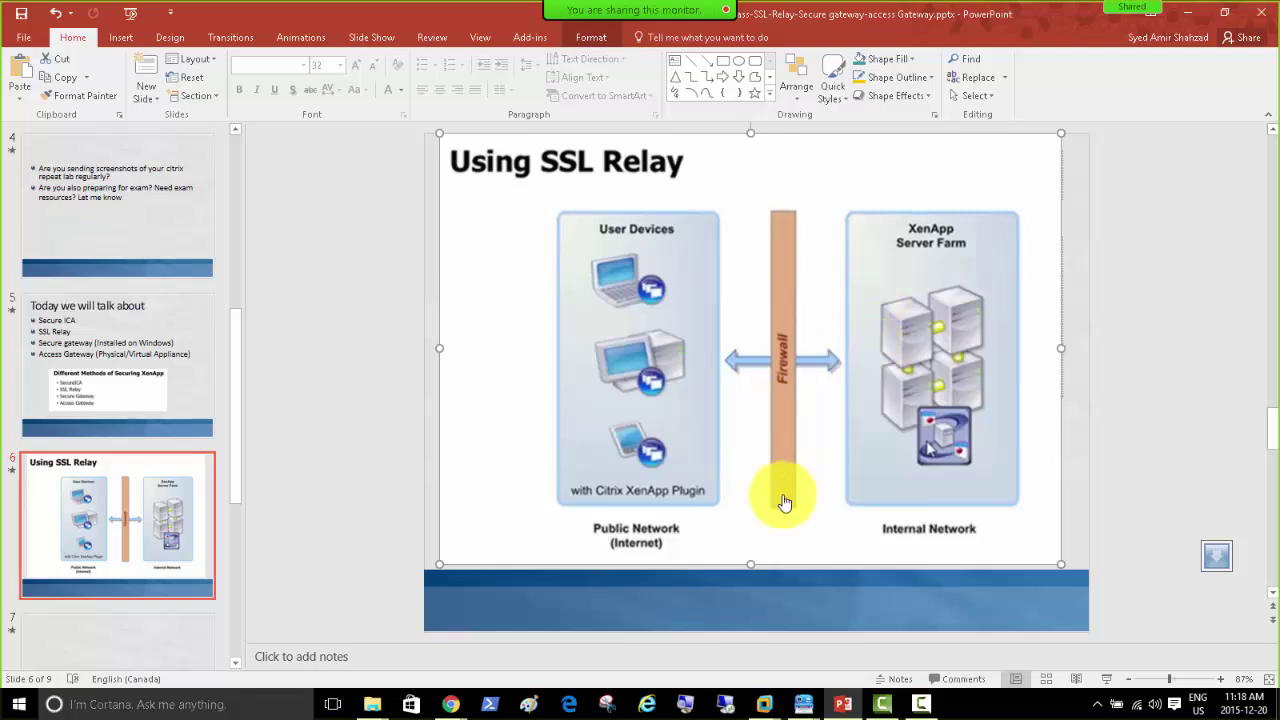
{"action": "mouse_move", "coordinate": [765, 708]}
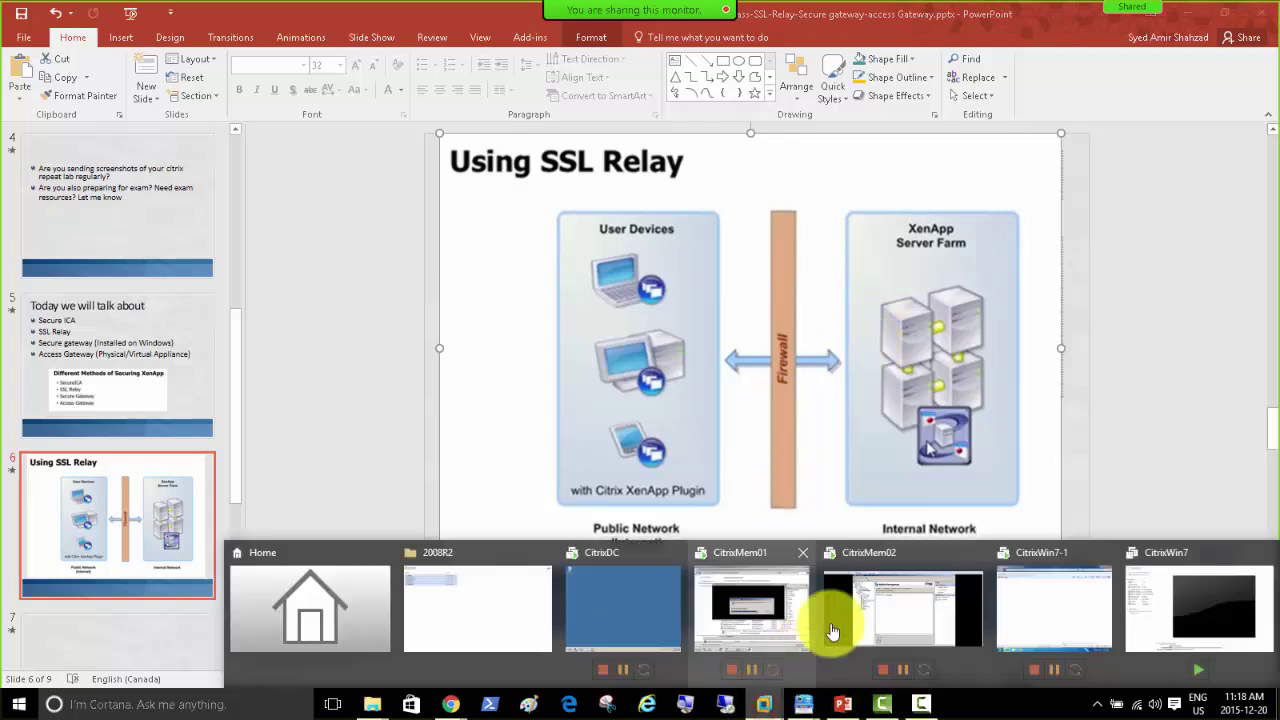
{"action": "left_click", "coordinate": [891, 614]}
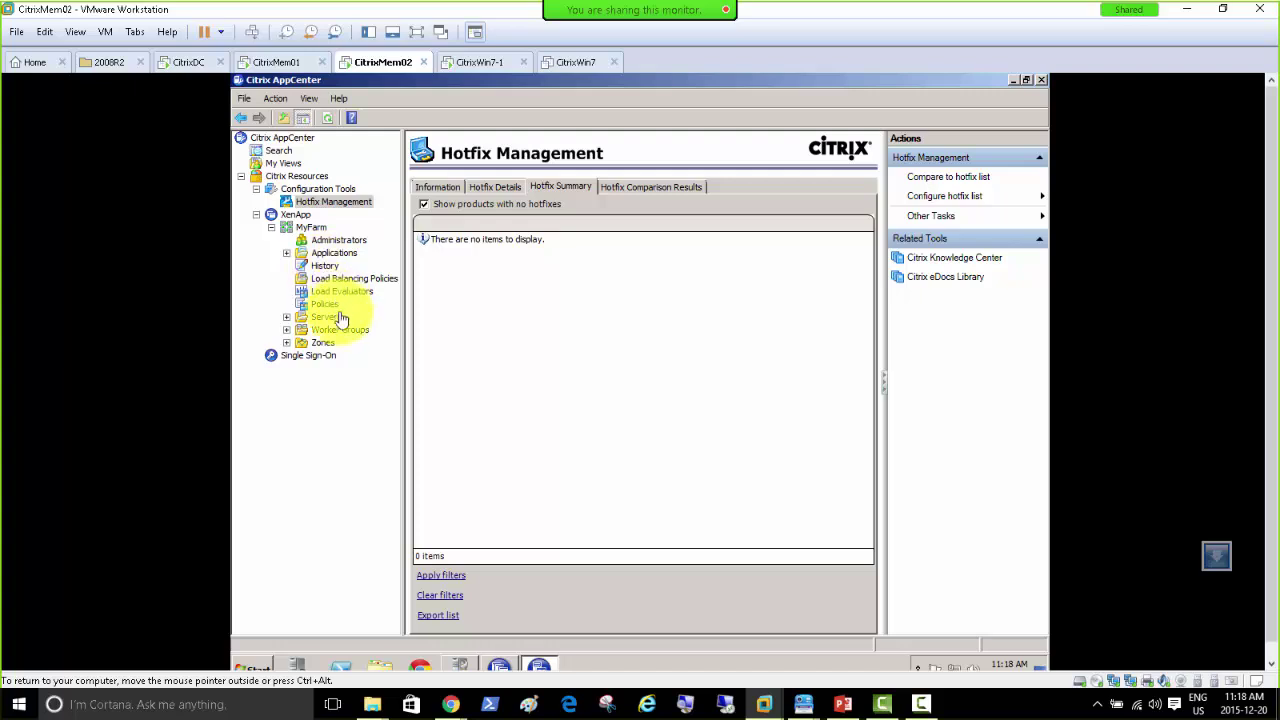
{"action": "left_click", "coordinate": [287, 255]}
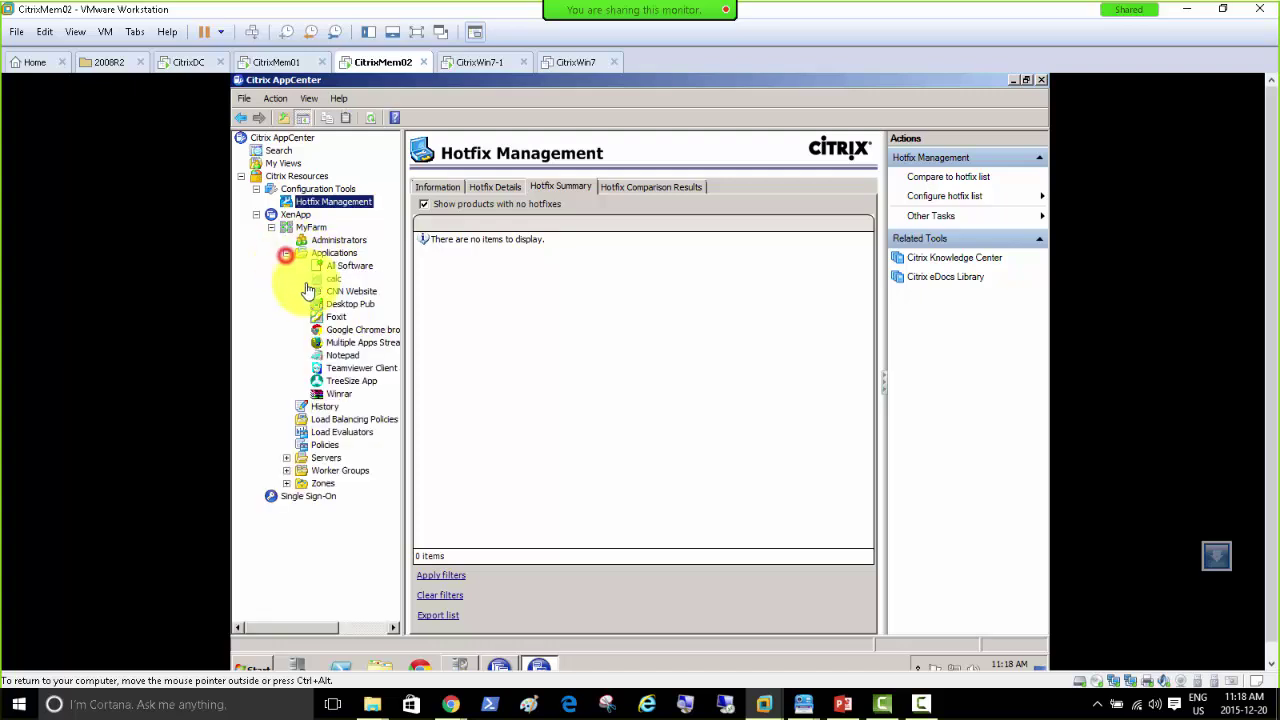
{"action": "left_click", "coordinate": [342, 394]}
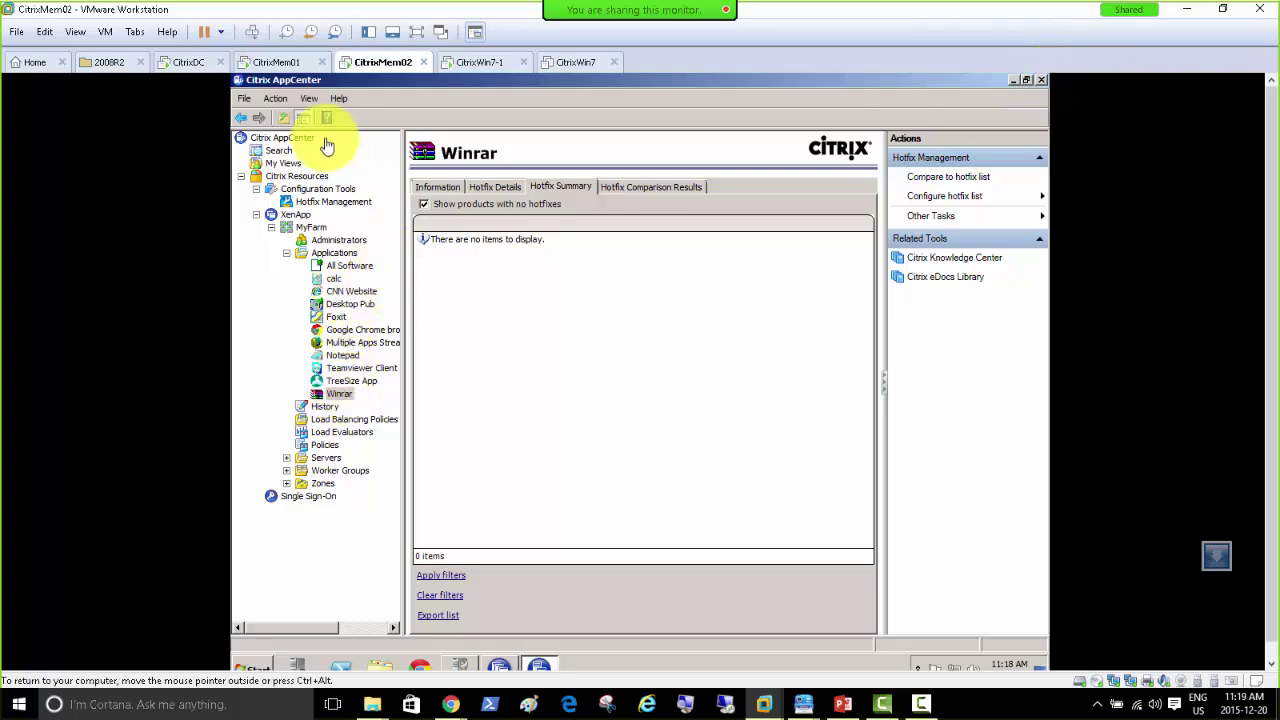
{"action": "left_click", "coordinate": [272, 64]}
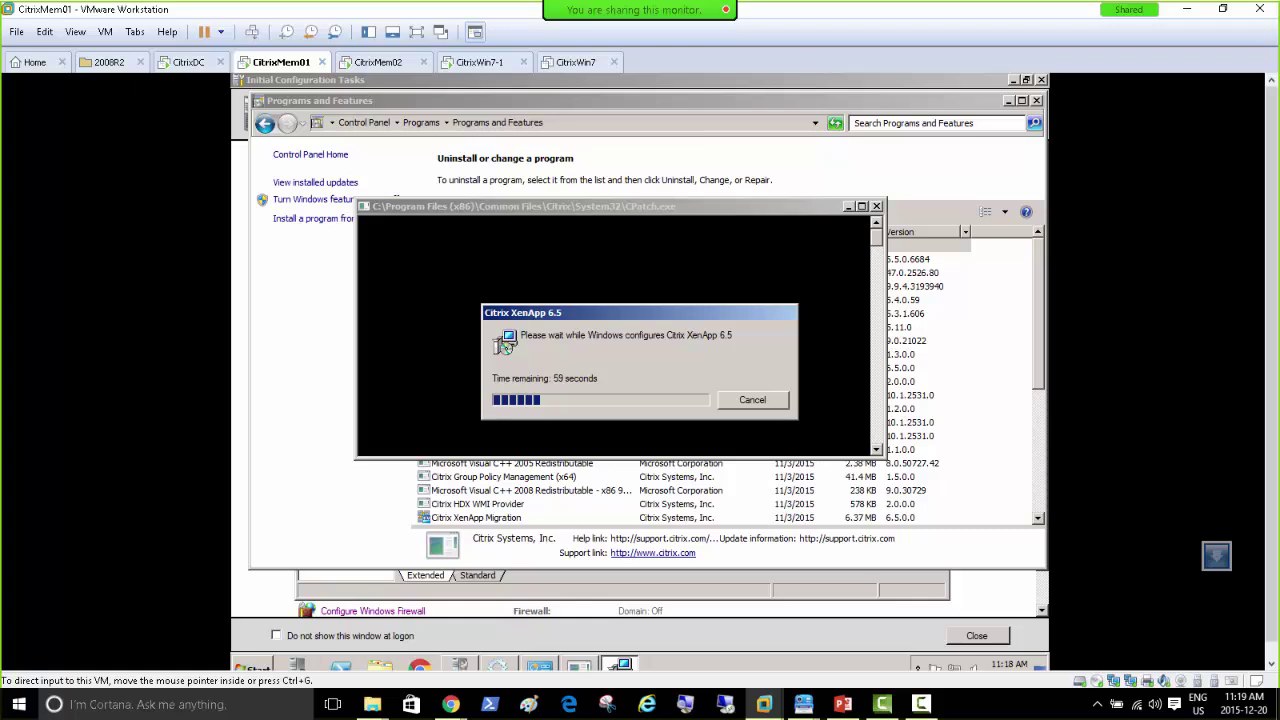
Step: Bring PowerPoint to the front on slide 6, 'Using SSL Relay'
{"action": "left_click", "coordinate": [845, 703]}
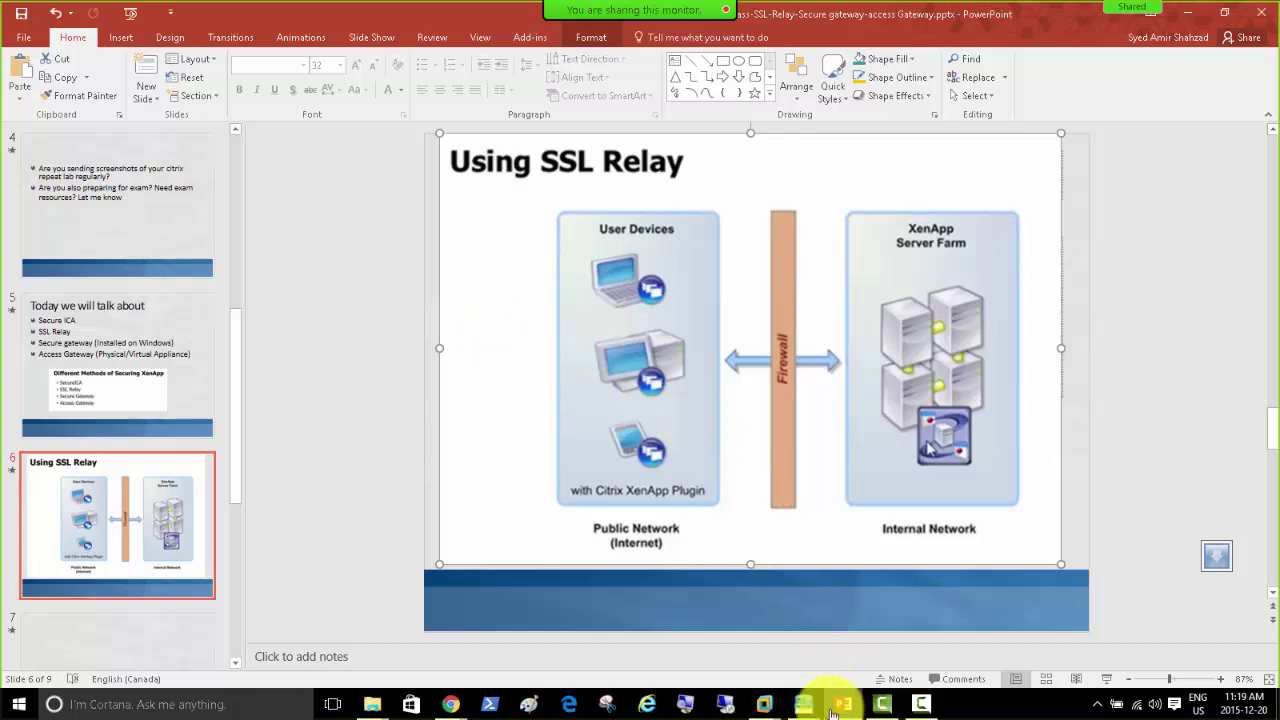
Step: Switch to CitrixMem02 and show Administrative Tools in its Start menu
{"action": "mouse_move", "coordinate": [762, 700]}
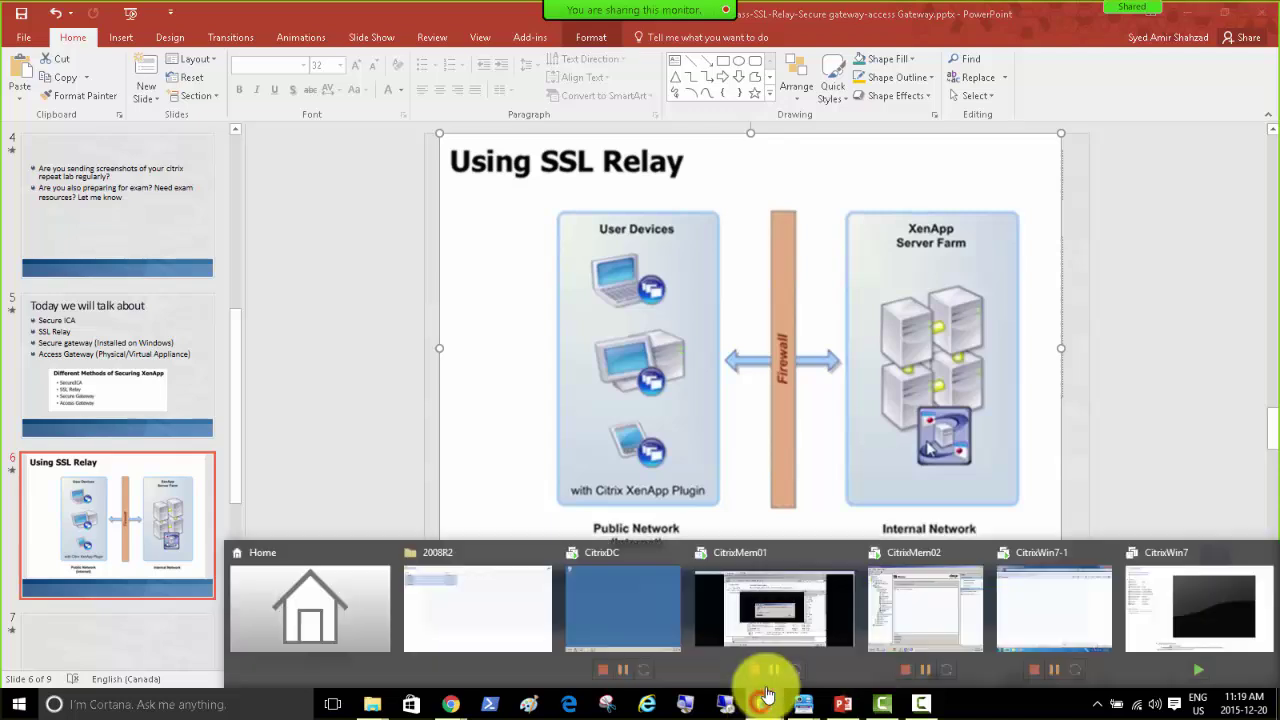
{"action": "left_click", "coordinate": [919, 607]}
{"action": "left_click", "coordinate": [255, 667]}
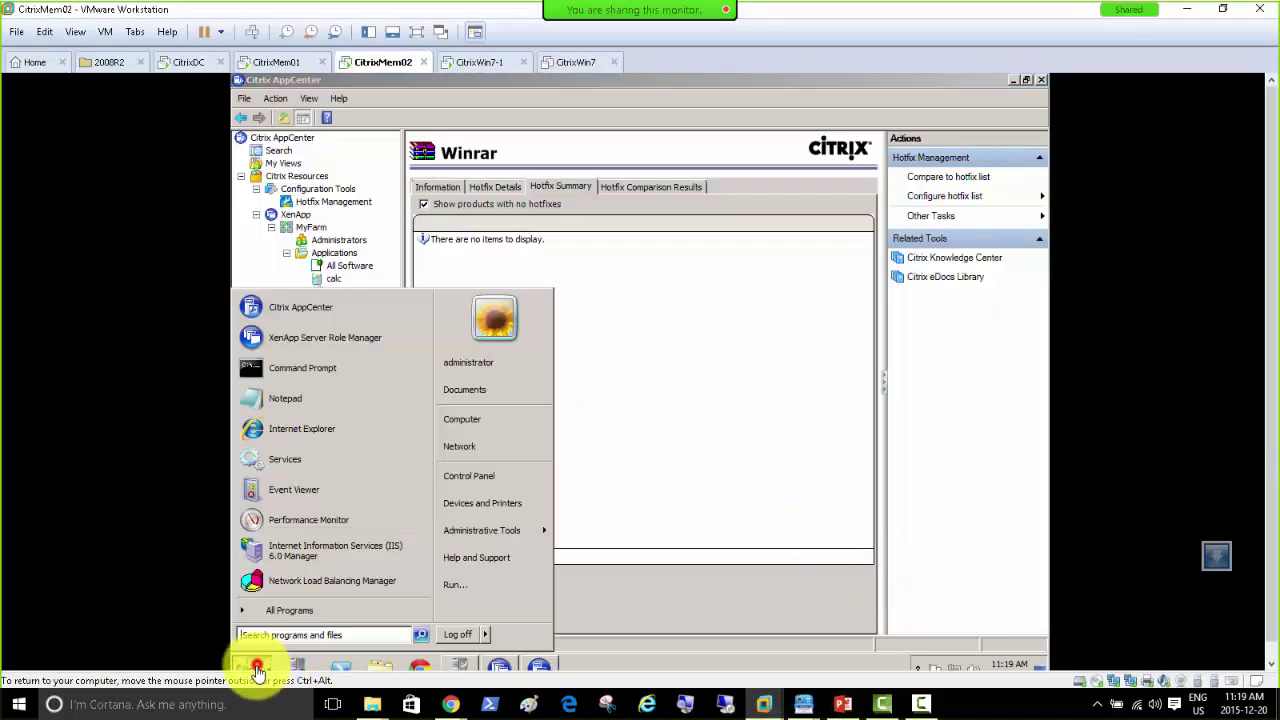
{"action": "mouse_move", "coordinate": [500, 531]}
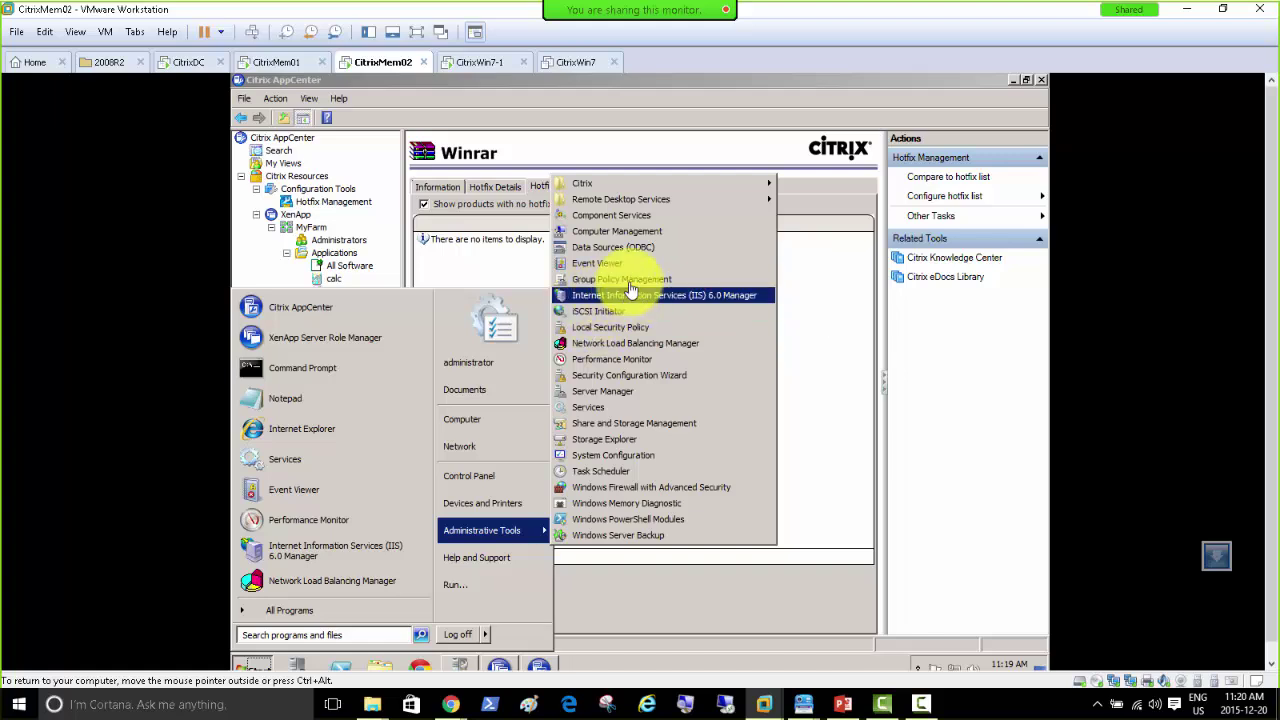
Step: Check CitrixMem01's uninstall progress and its Start menu, then return to CitrixMem02
{"action": "left_click", "coordinate": [280, 62]}
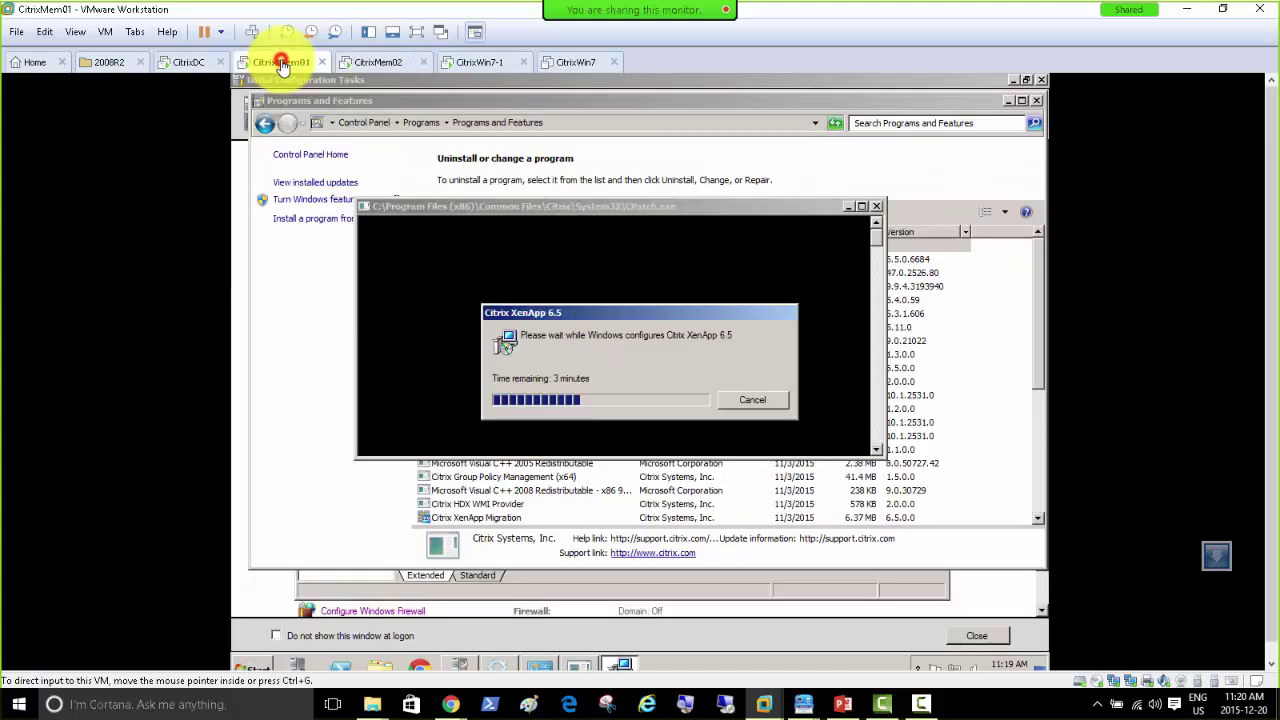
{"action": "left_click", "coordinate": [254, 668]}
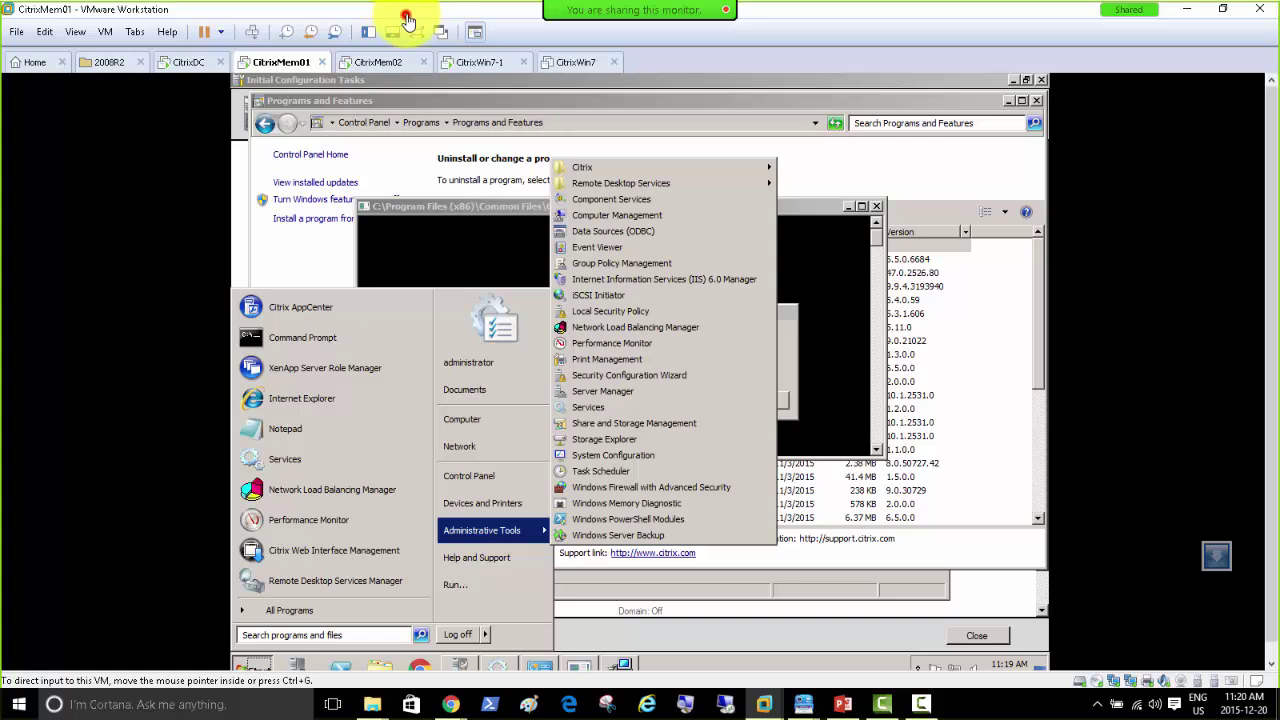
{"action": "left_click", "coordinate": [390, 68]}
Step: Launch IIS 6.0 Manager maximized and expand CITRIXMEM02's SMTP Virtual Server #1
{"action": "left_click", "coordinate": [716, 300]}
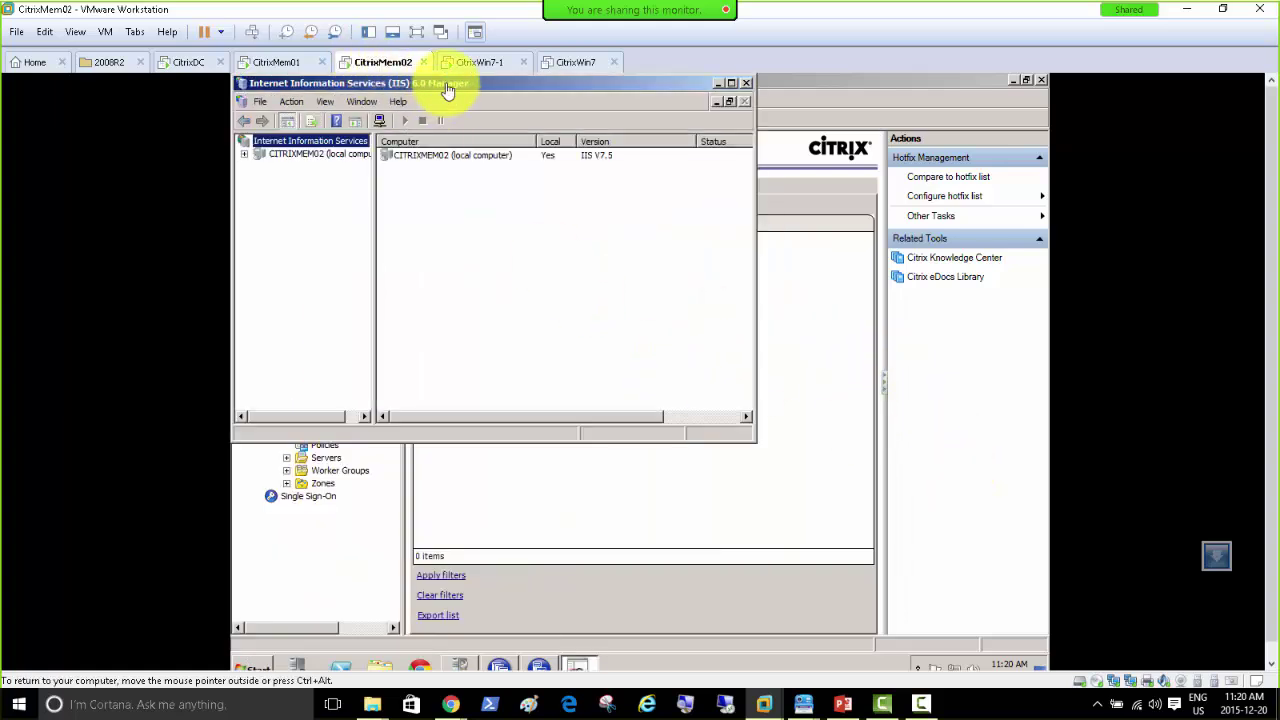
{"action": "double_click", "coordinate": [448, 86]}
{"action": "double_click", "coordinate": [305, 152]}
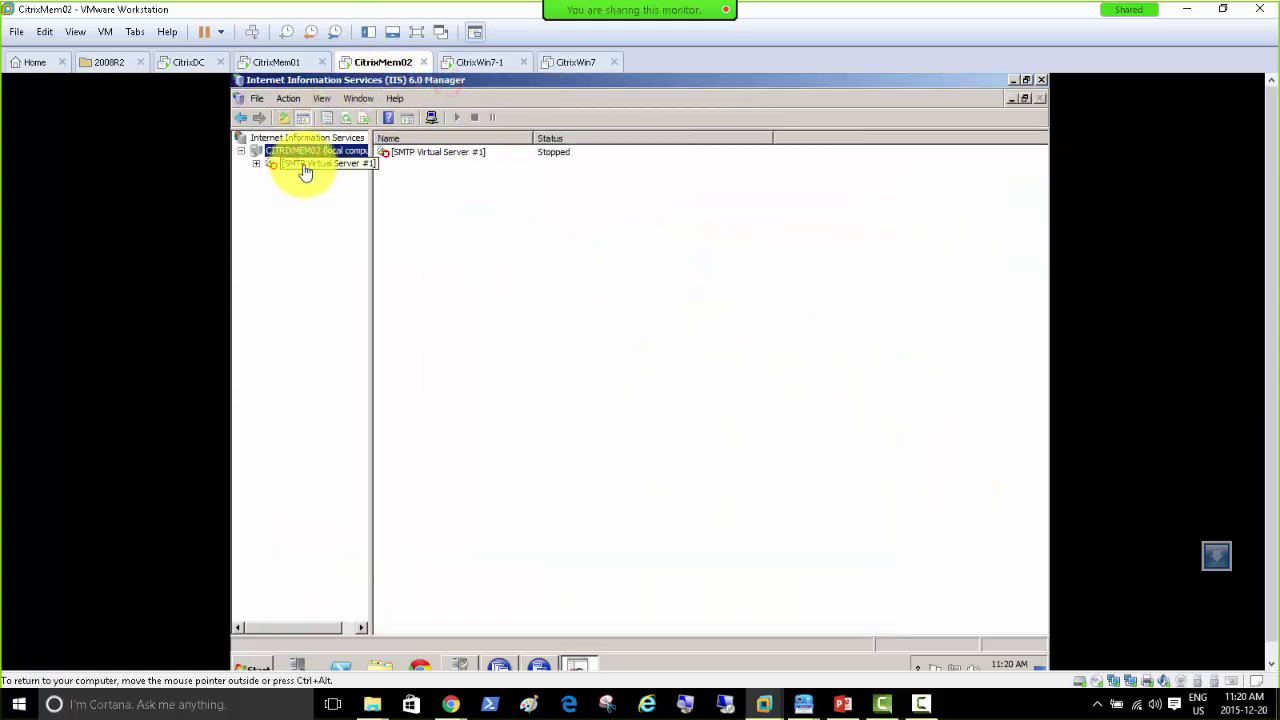
{"action": "double_click", "coordinate": [304, 165]}
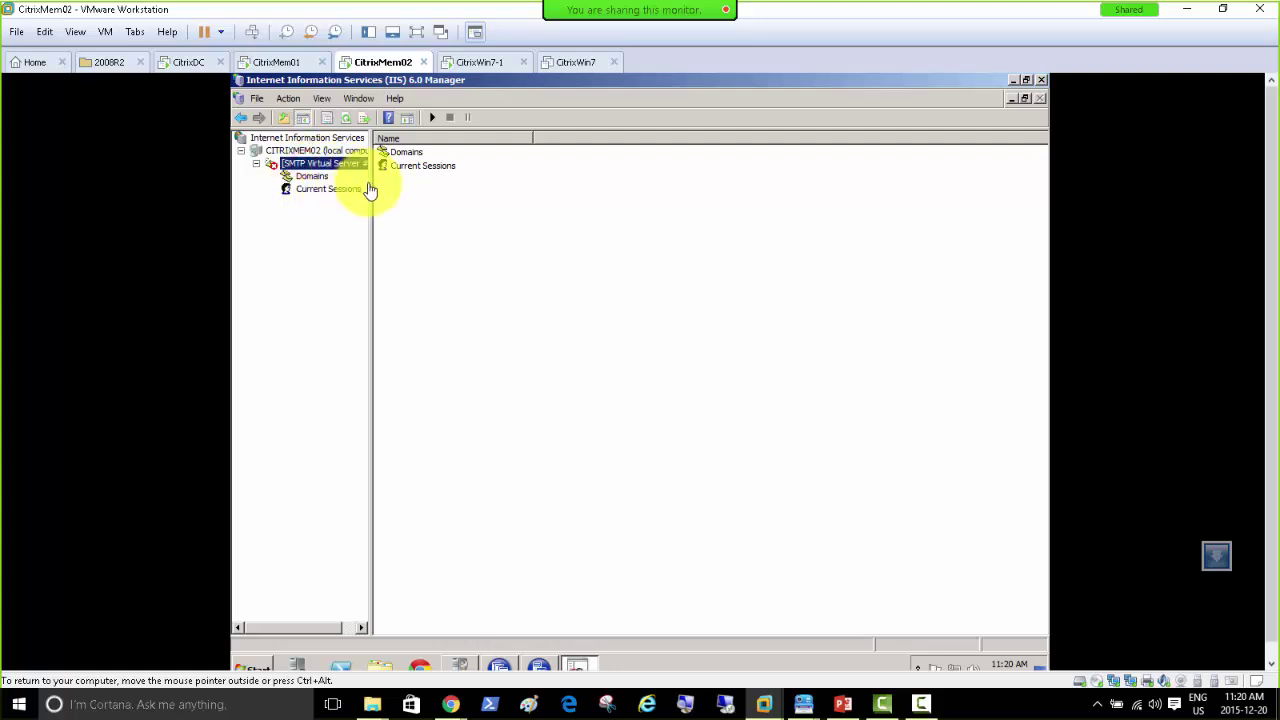
{"action": "left_click_drag", "start_coordinate": [373, 191], "coordinate": [483, 209]}
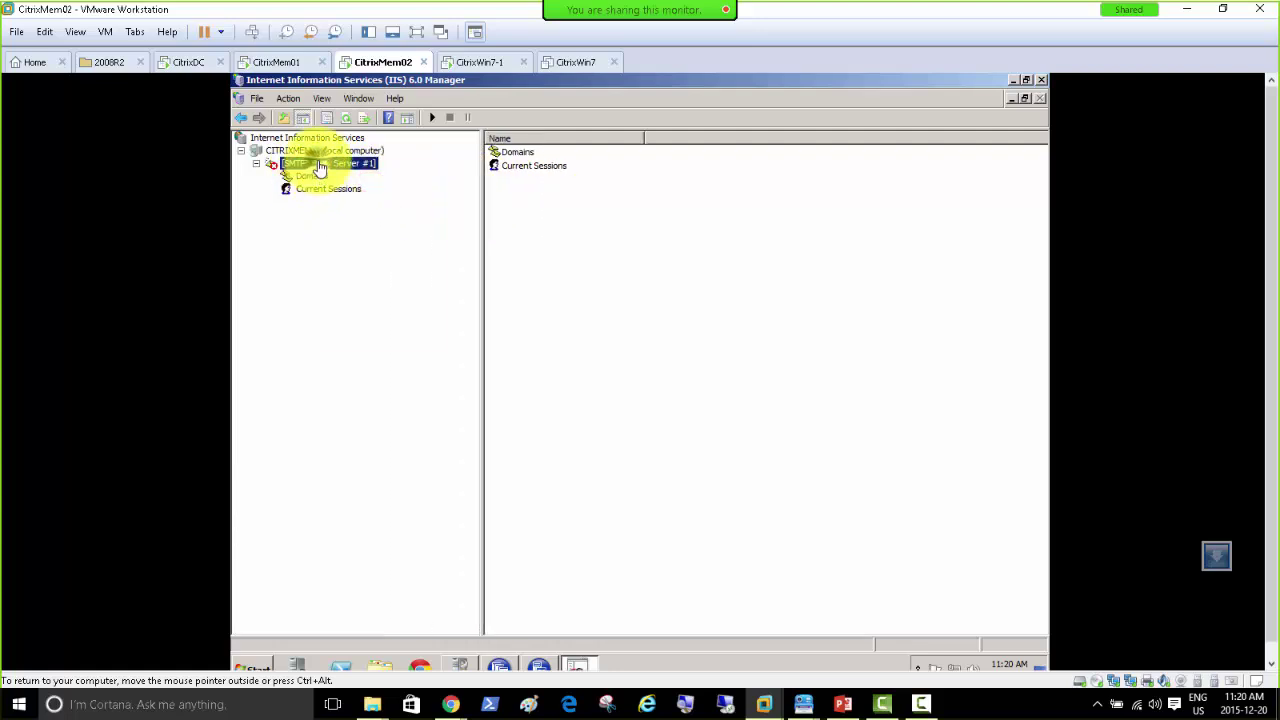
{"action": "right_click", "coordinate": [319, 165]}
{"action": "key", "text": "Escape"}
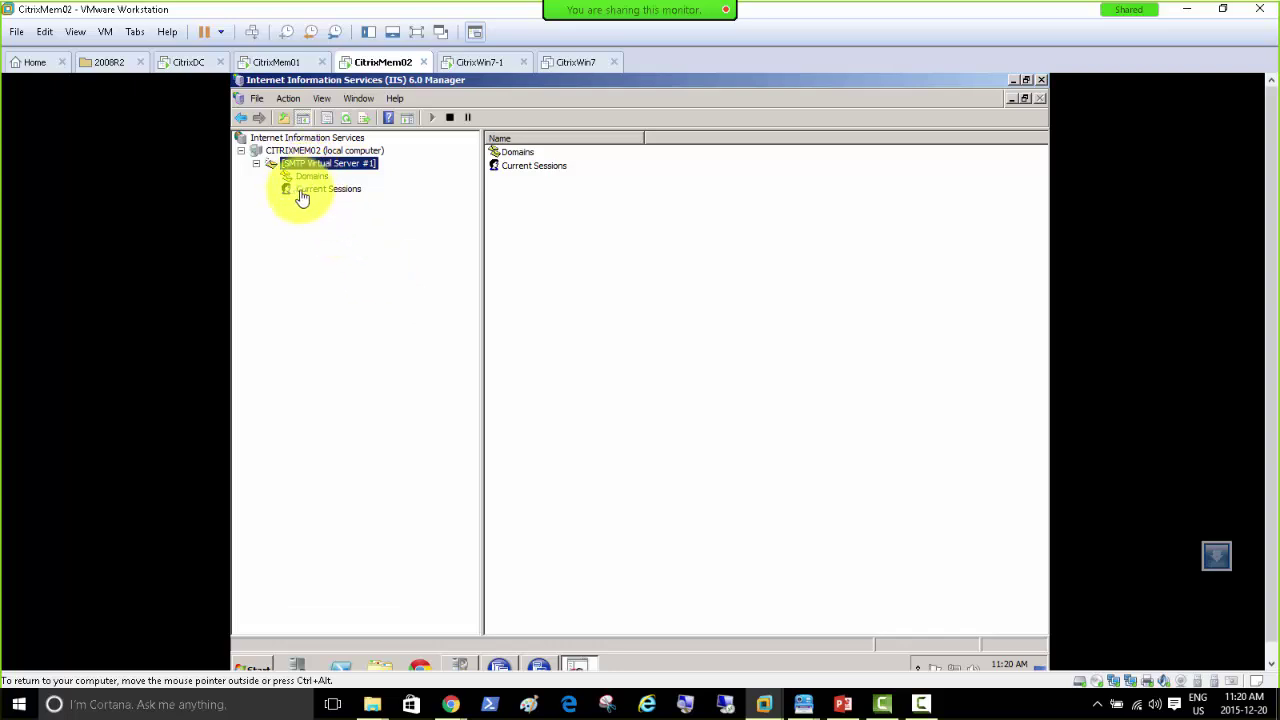
Step: Start connecting the IIS root to another computer, then cancel it
{"action": "right_click", "coordinate": [278, 137]}
{"action": "left_click", "coordinate": [295, 142]}
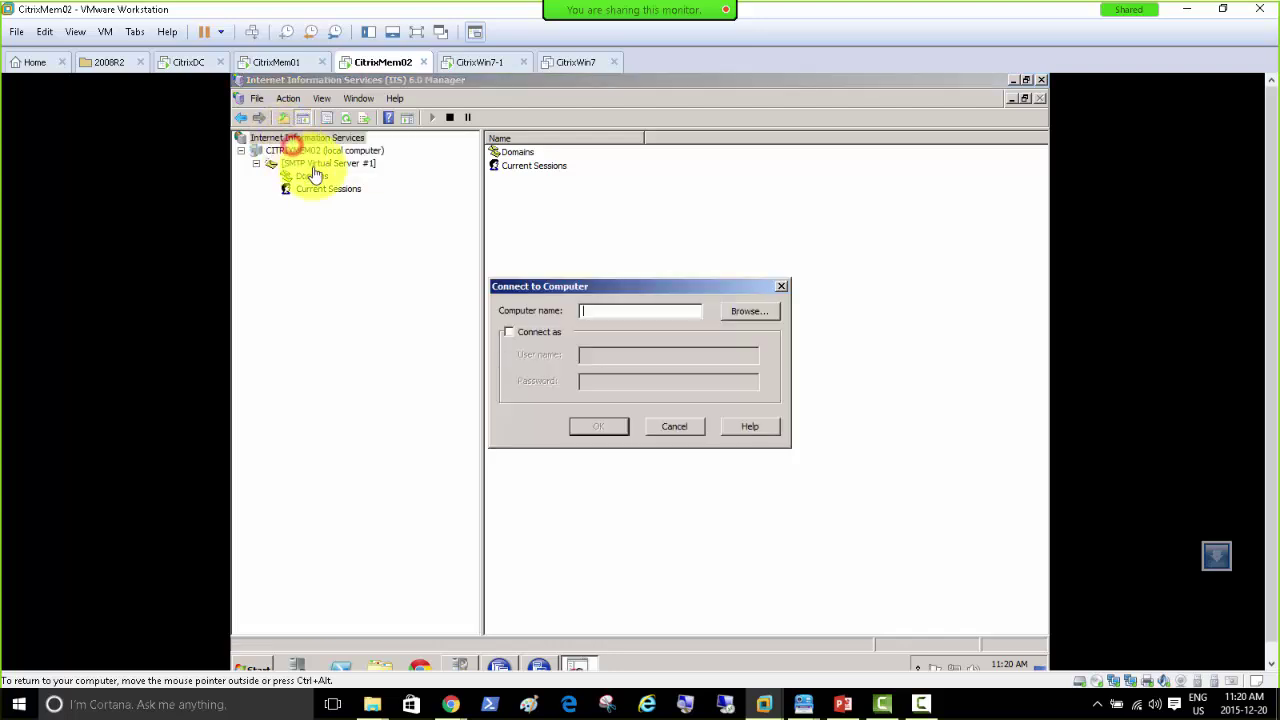
{"action": "left_click", "coordinate": [674, 426]}
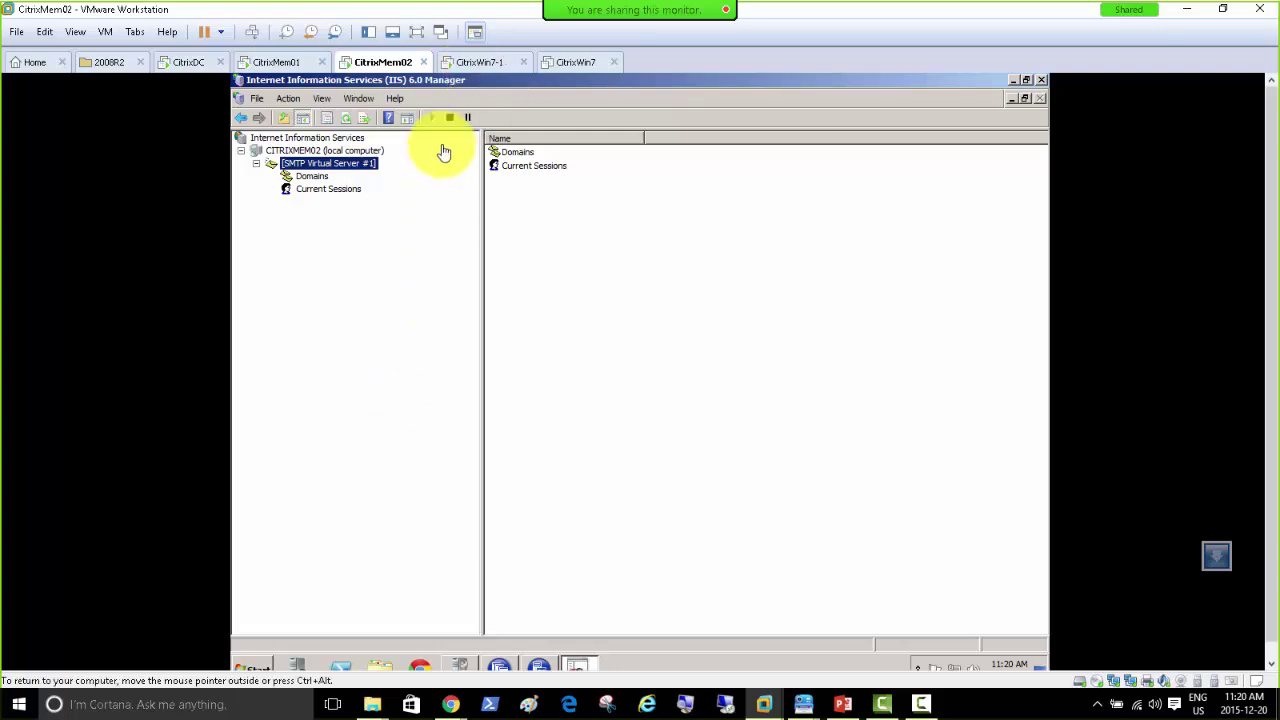
Step: Dismiss the Internet Explorer 8 welcome on CitrixWin7-1, then view CitrixMem01's XenApp configuration progress
{"action": "left_click", "coordinate": [476, 64]}
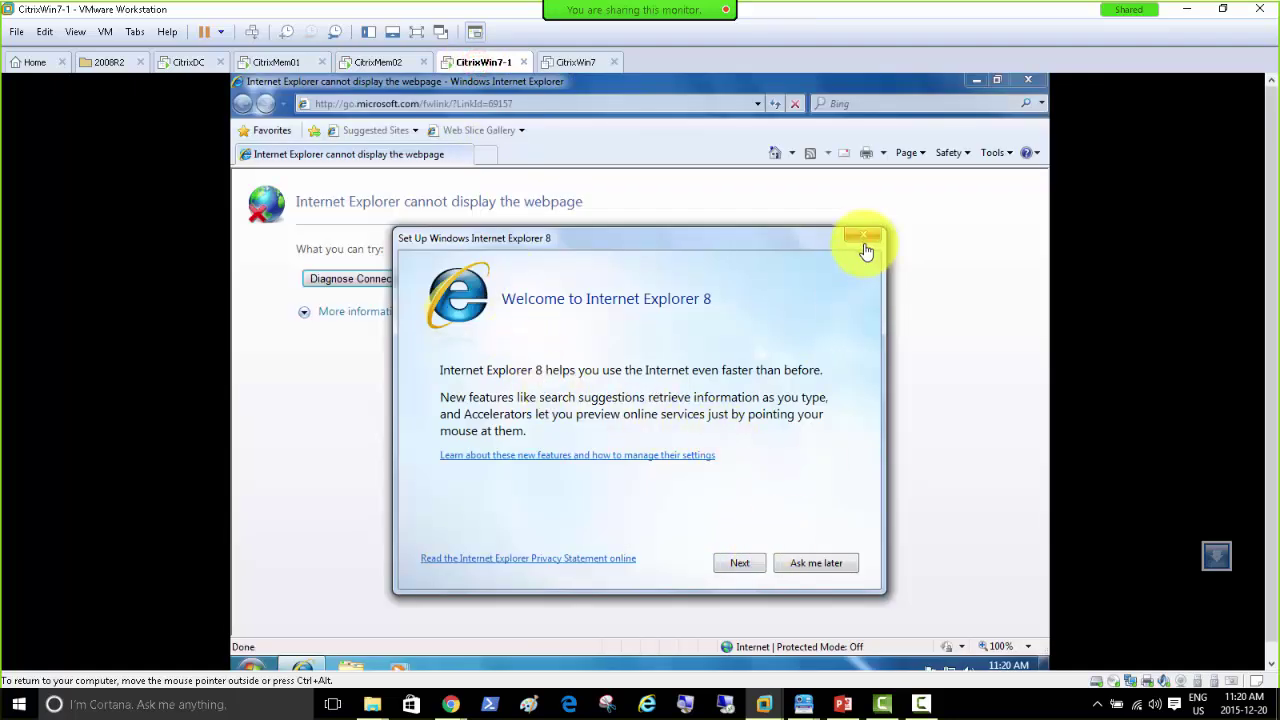
{"action": "left_click", "coordinate": [853, 238]}
{"action": "left_click", "coordinate": [280, 62]}
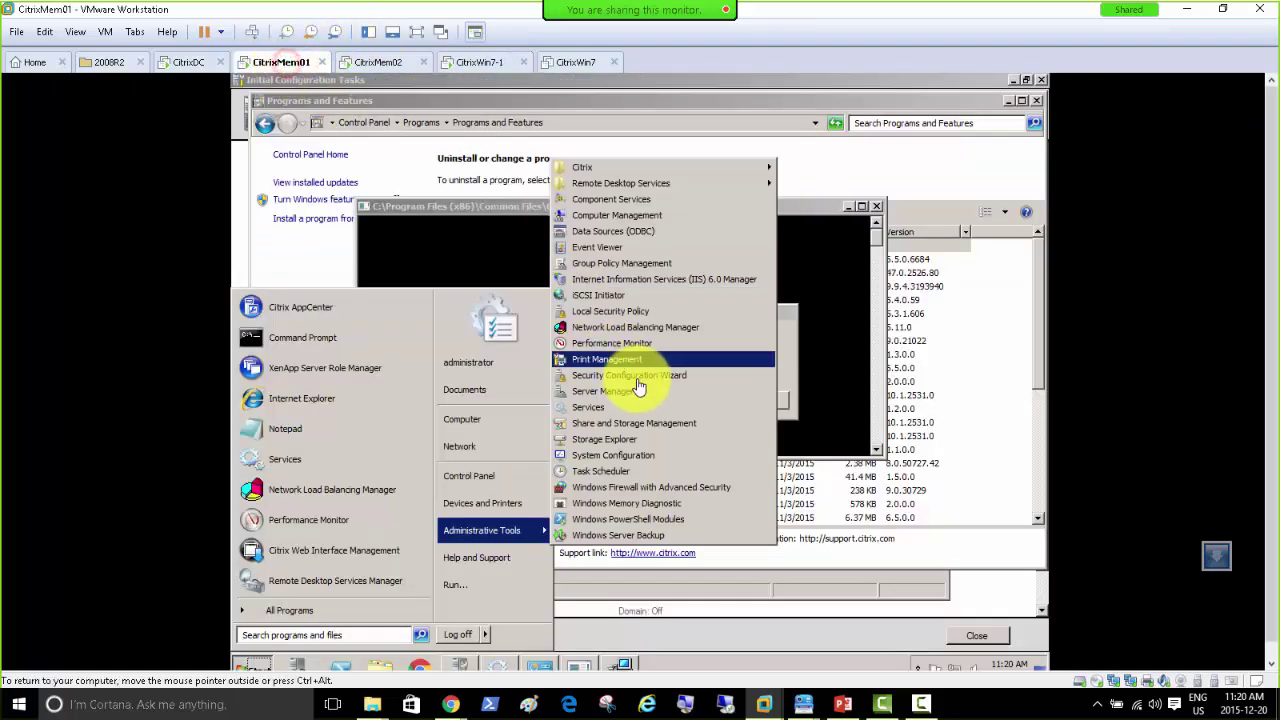
{"action": "left_click", "coordinate": [778, 355]}
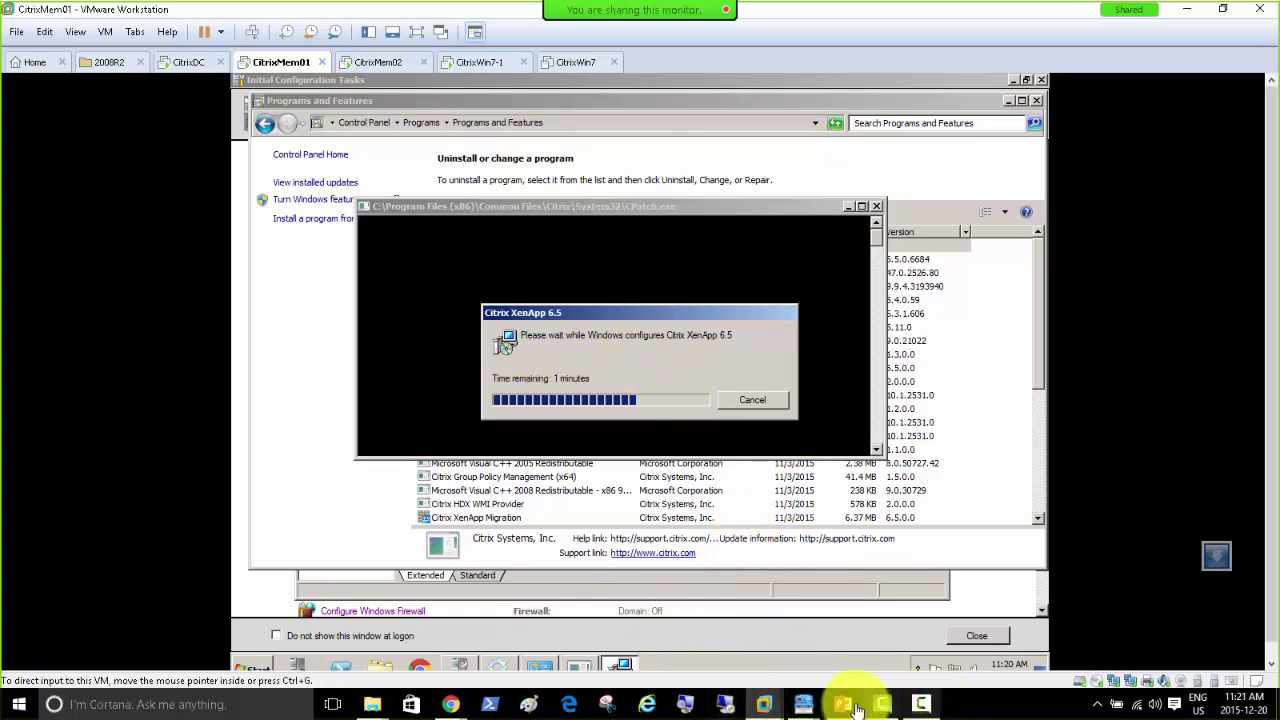
Step: In PowerPoint, drag the SSL Relay diagram about 135 px down and click into the text placeholder
{"action": "mouse_move", "coordinate": [843, 707]}
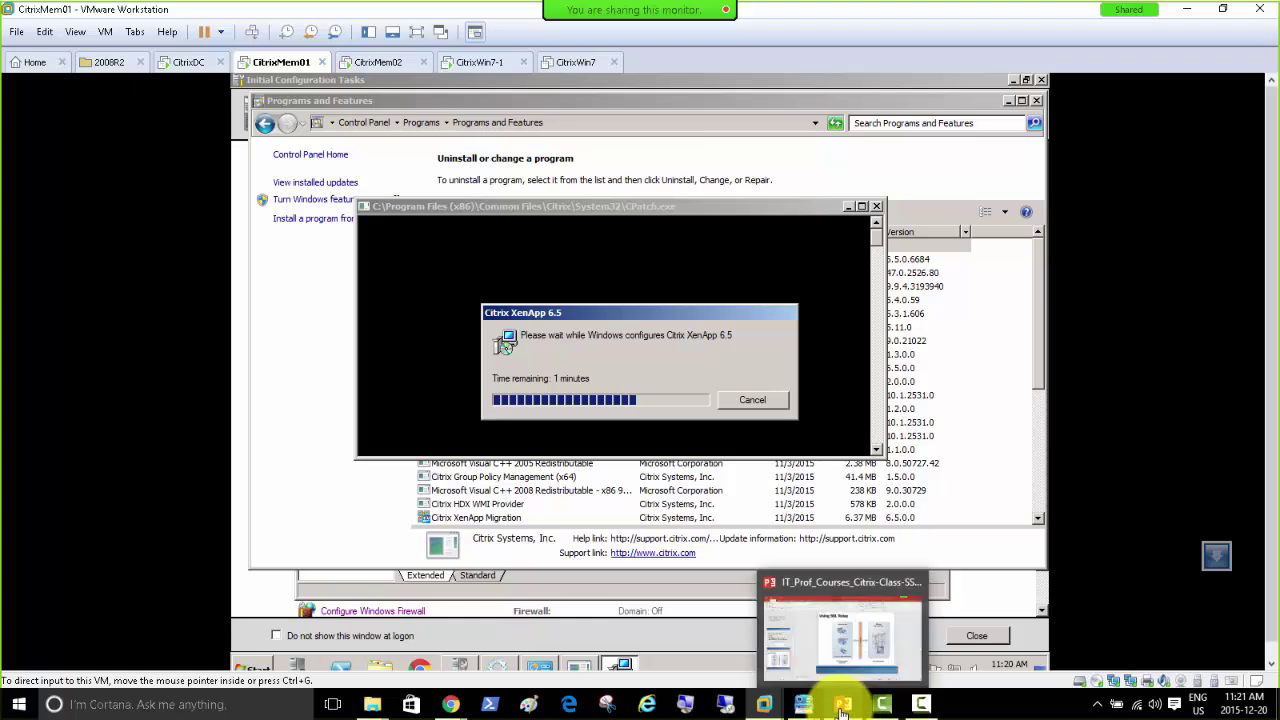
{"action": "left_click", "coordinate": [843, 655]}
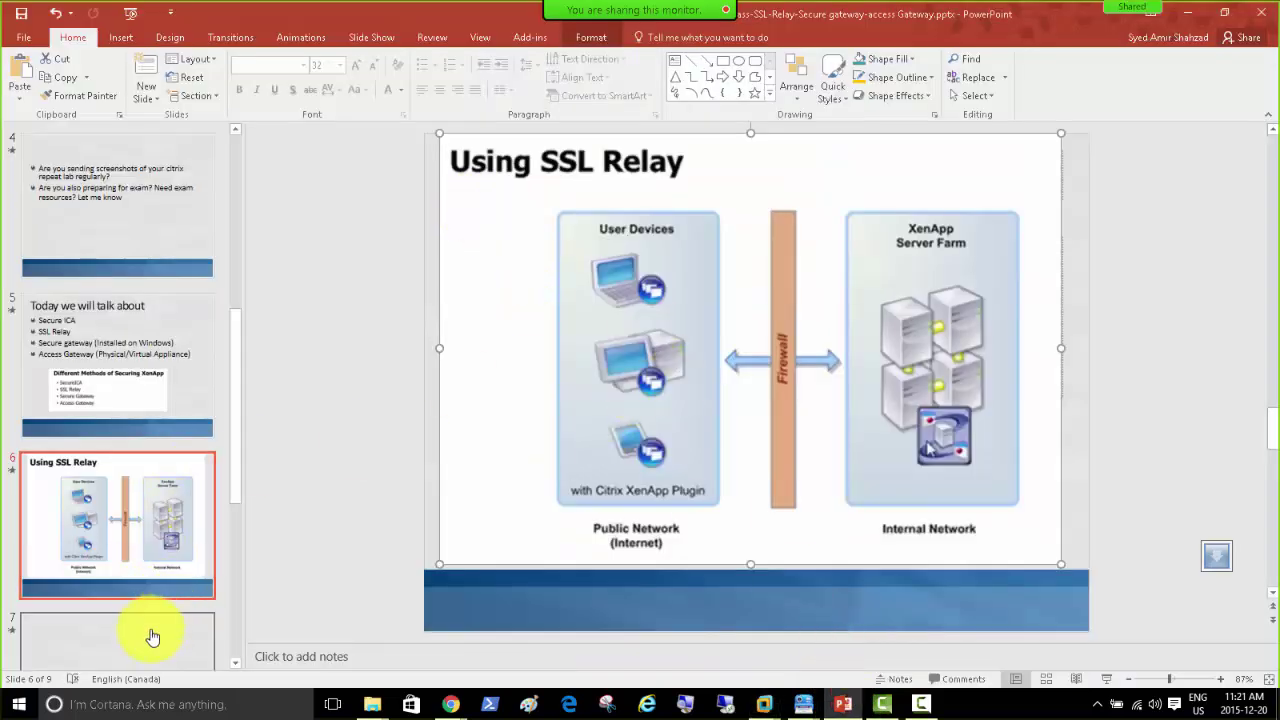
{"action": "left_click_drag", "start_coordinate": [677, 270], "coordinate": [675, 405]}
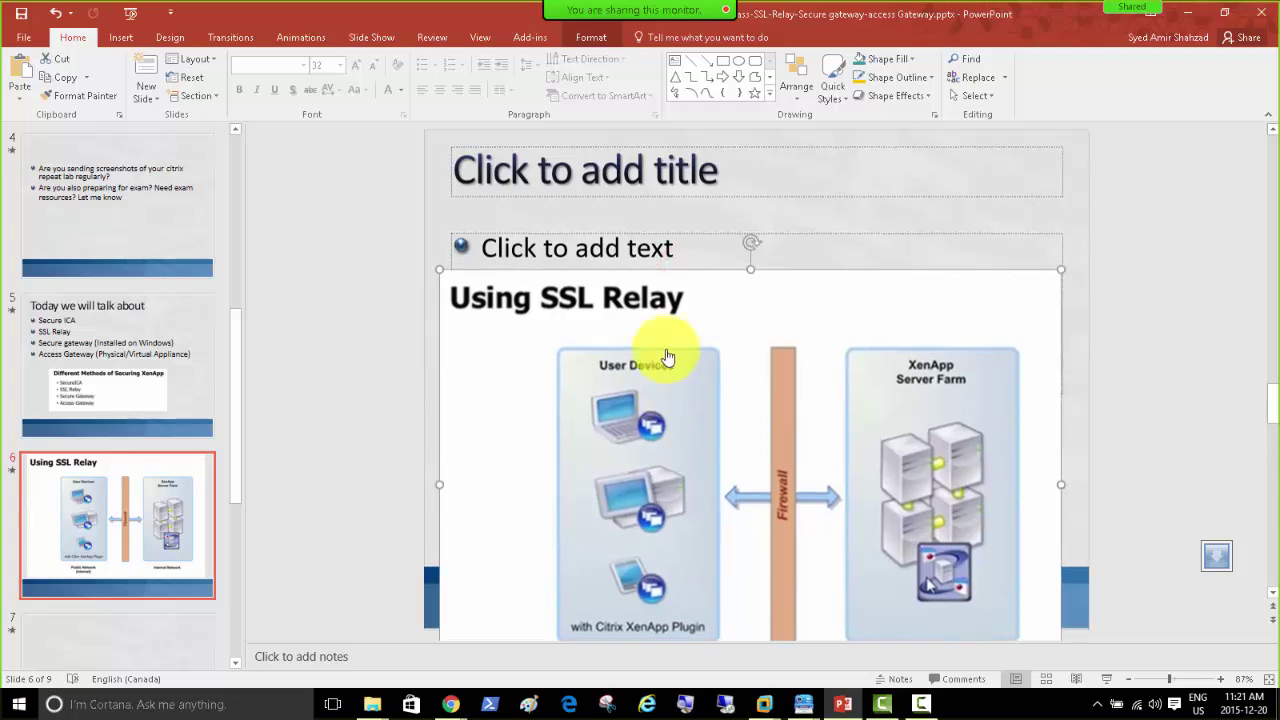
{"action": "left_click", "coordinate": [620, 250]}
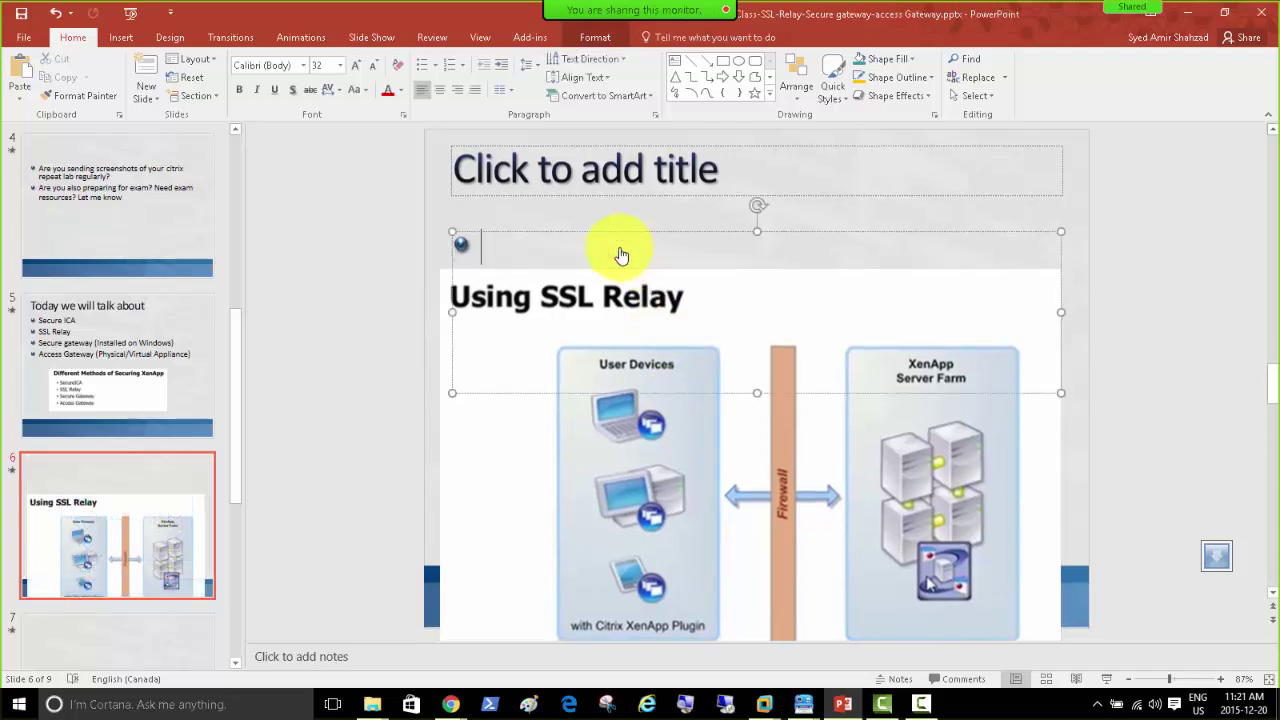
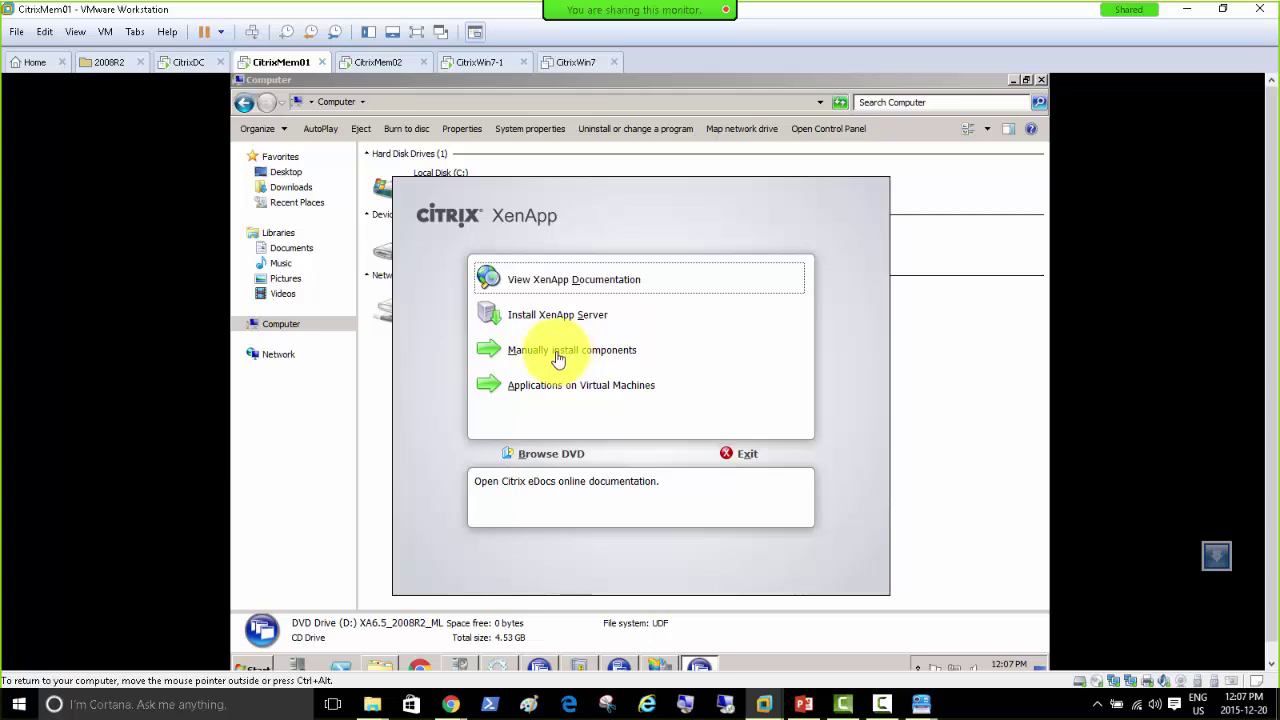
Step: Launch the Secure Gateway installer from the XenApp Common Components list
{"action": "left_click", "coordinate": [559, 356]}
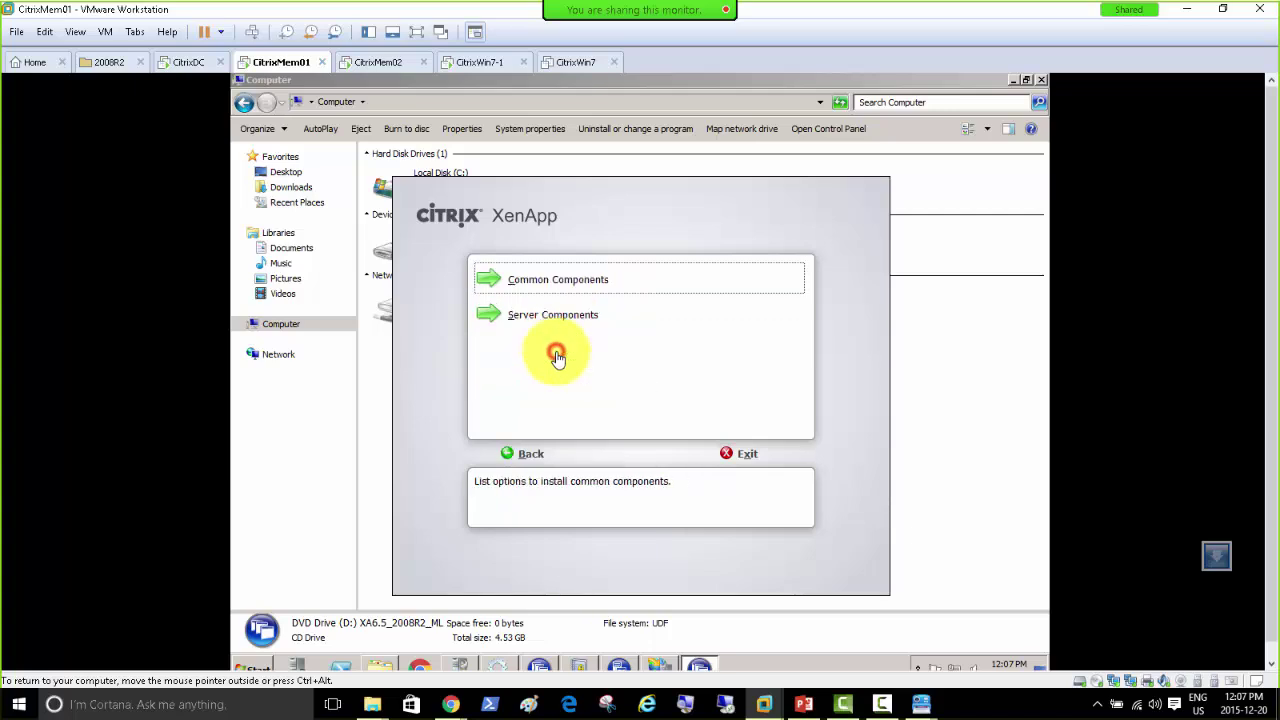
{"action": "left_click", "coordinate": [572, 291]}
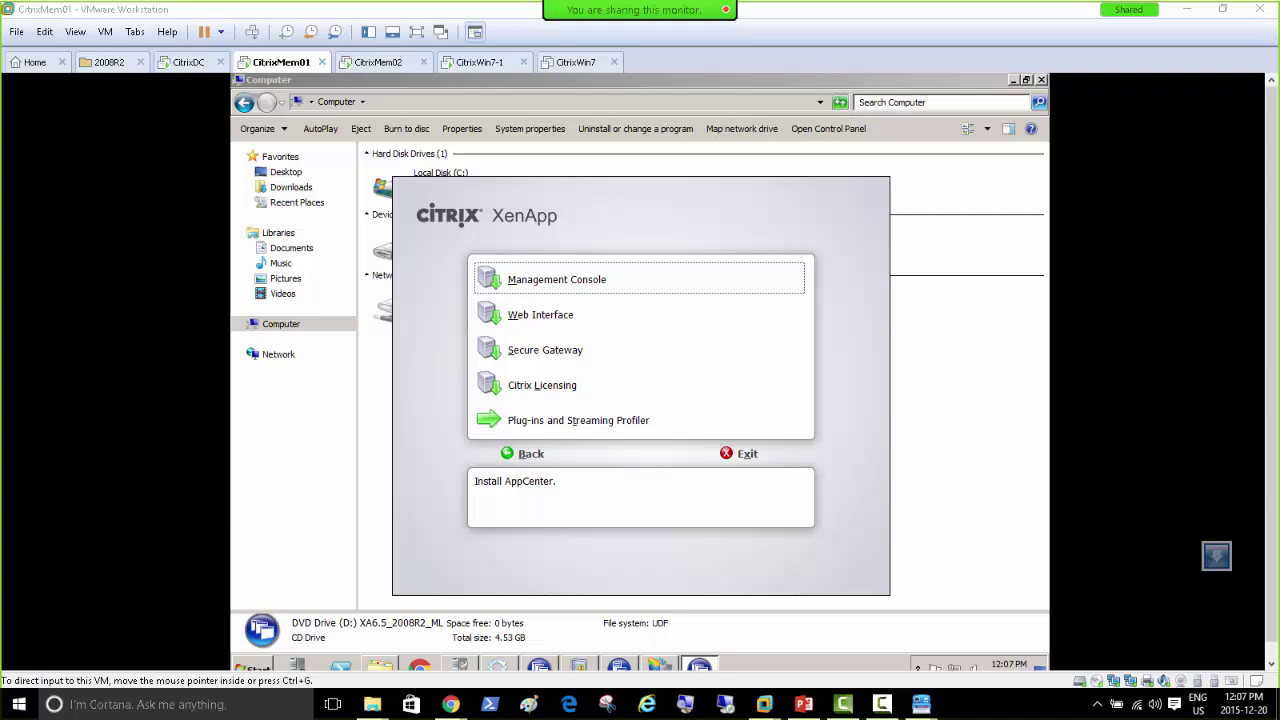
{"action": "left_click", "coordinate": [538, 350]}
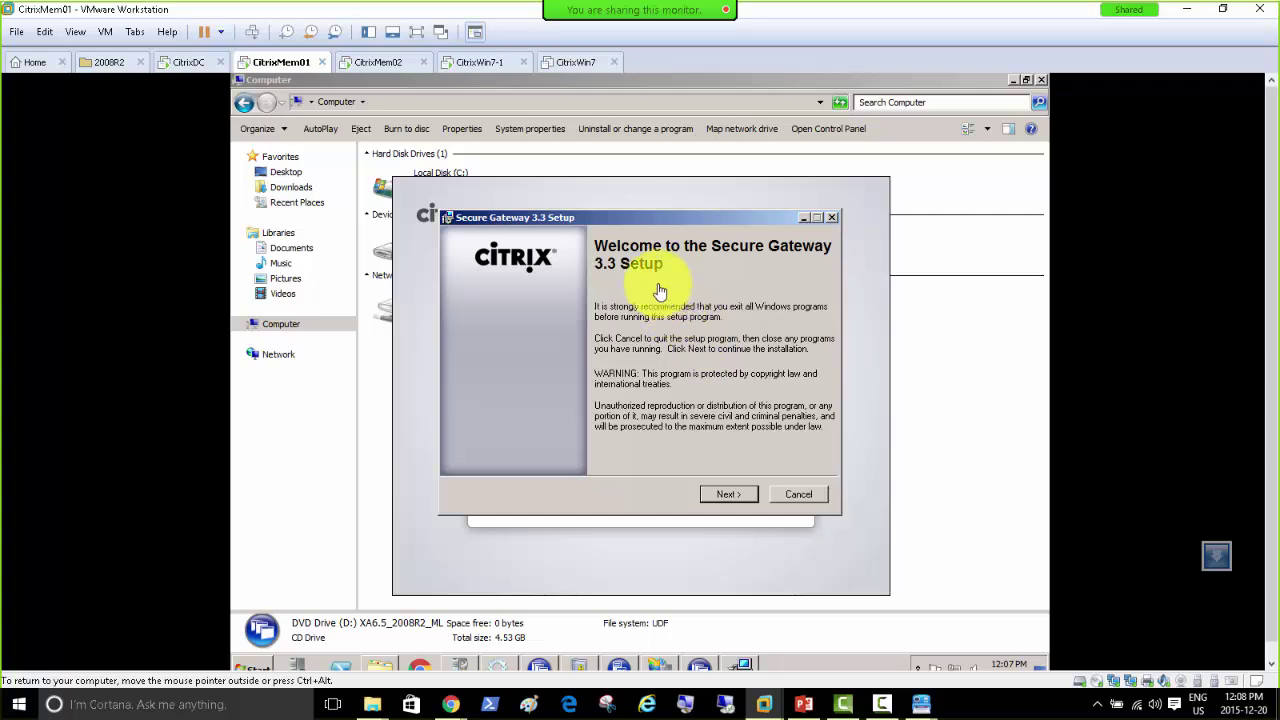
{"action": "left_click", "coordinate": [729, 495]}
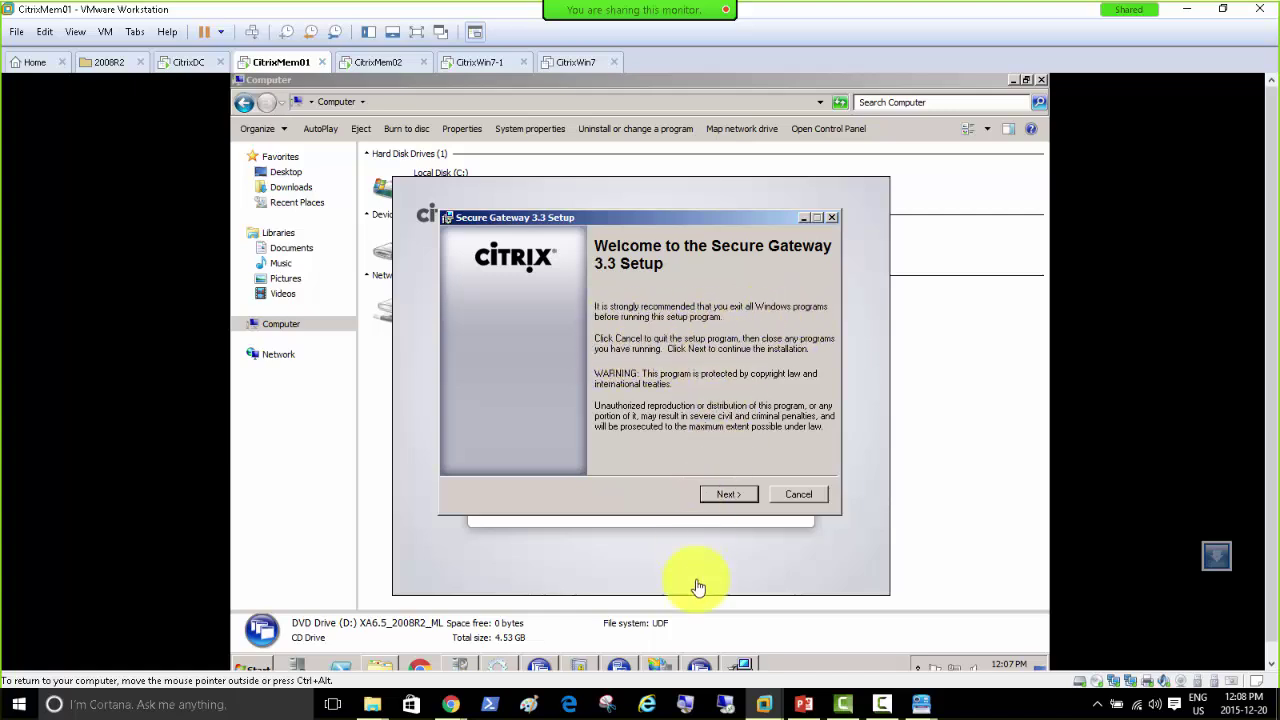
Step: Close IIS Manager, Event Viewer and the Services console, leaving the XenApp installation menu
{"action": "left_click", "coordinate": [700, 666]}
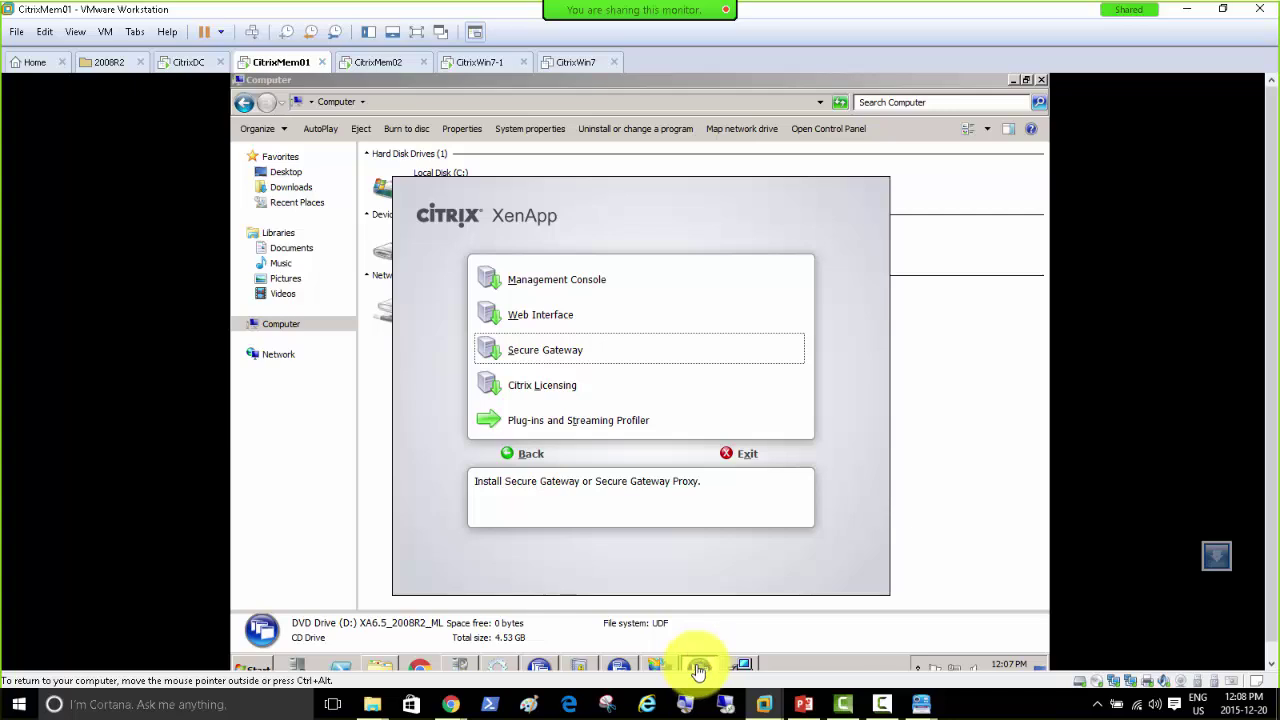
{"action": "left_click", "coordinate": [658, 666]}
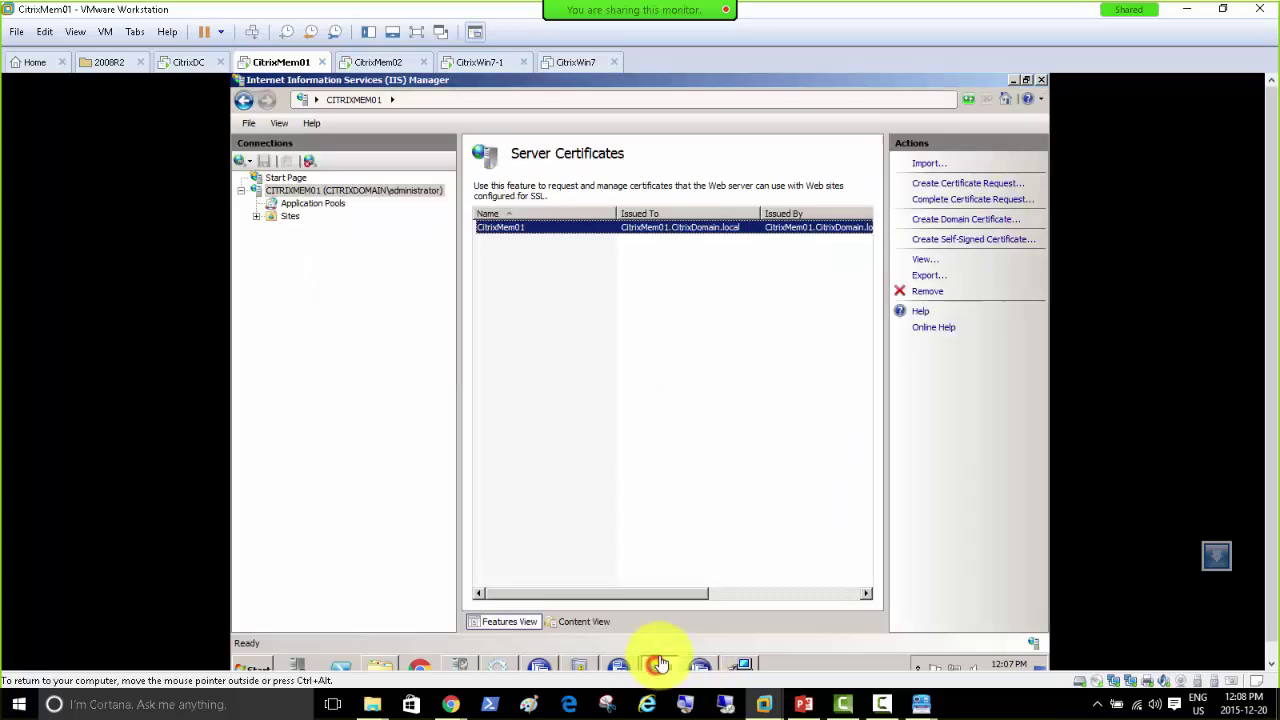
{"action": "left_click", "coordinate": [1041, 80]}
{"action": "left_click", "coordinate": [579, 666]}
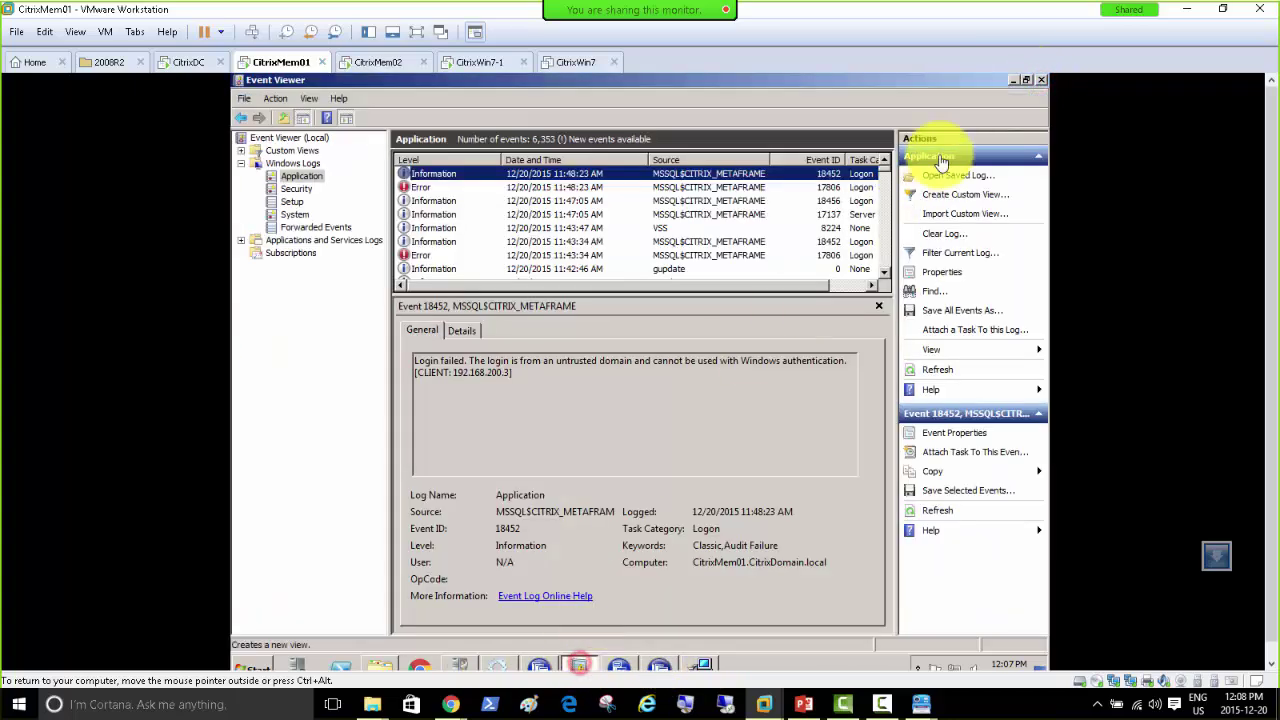
{"action": "left_click", "coordinate": [1041, 80]}
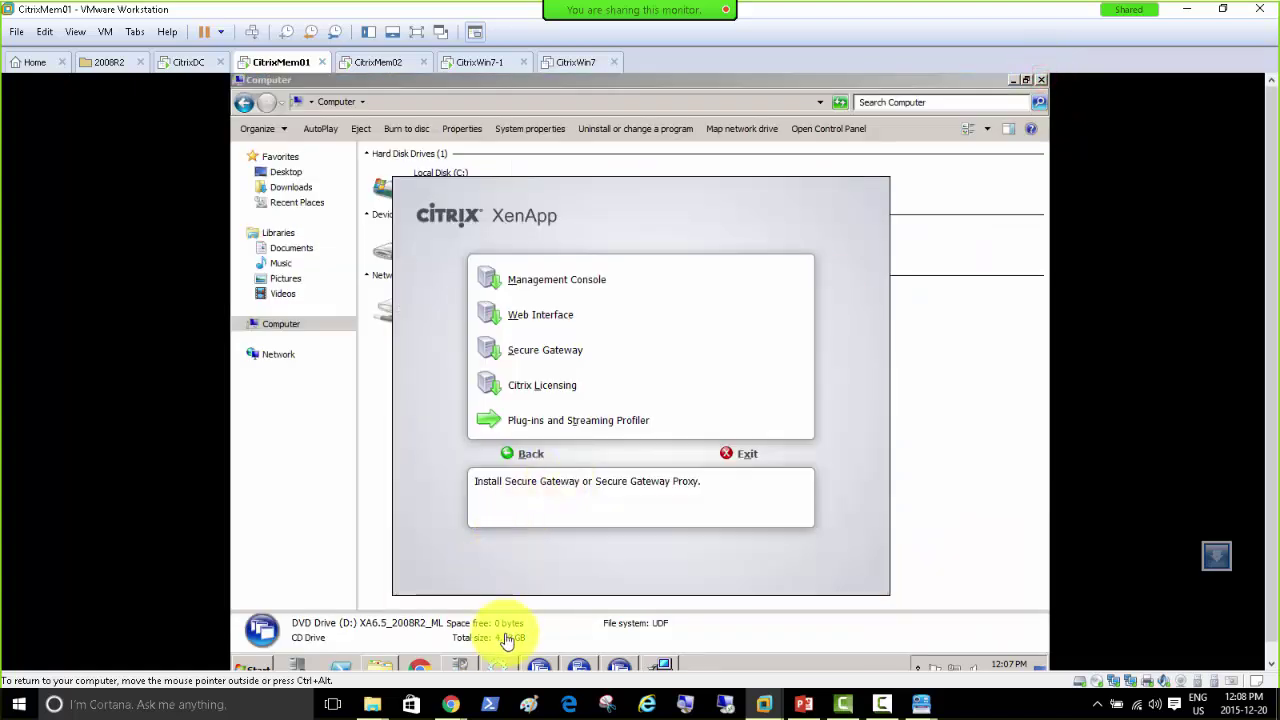
{"action": "left_click", "coordinate": [499, 666]}
{"action": "left_click", "coordinate": [1044, 86]}
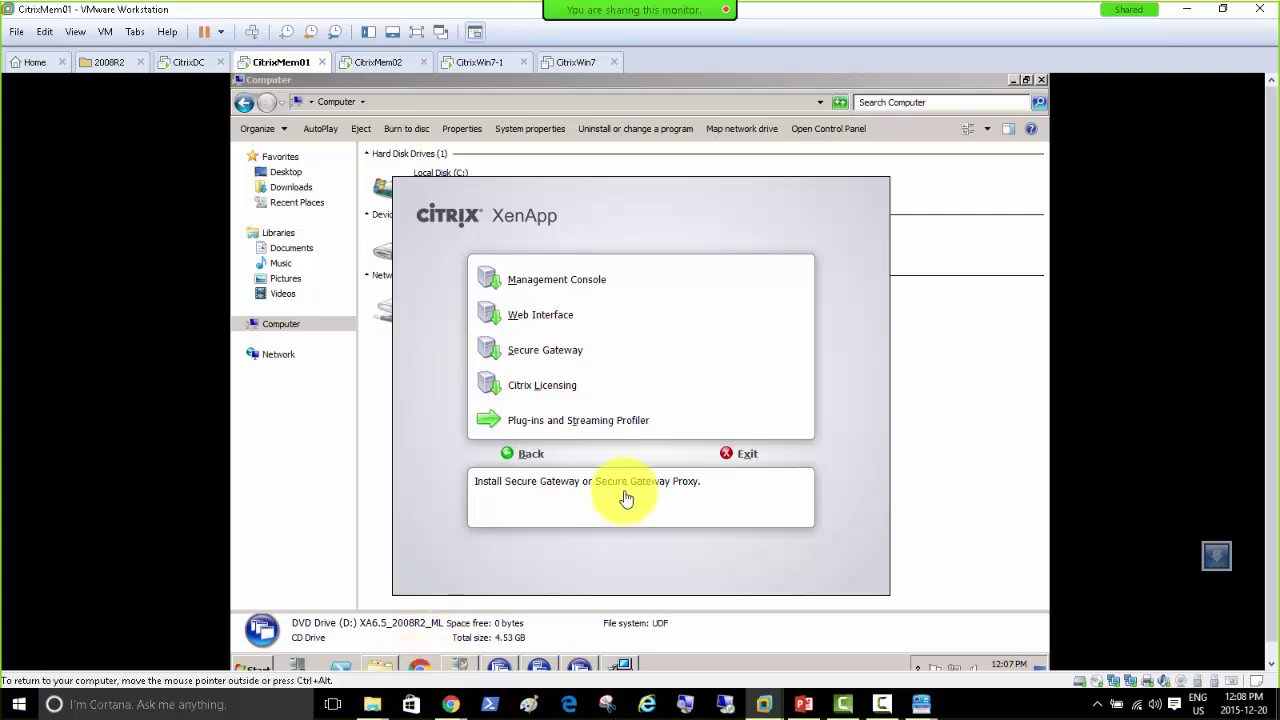
Step: Accept the license, keep Secure Gateway mode and default folder, run as NETWORK SERVICE, and install
{"action": "left_click", "coordinate": [621, 665]}
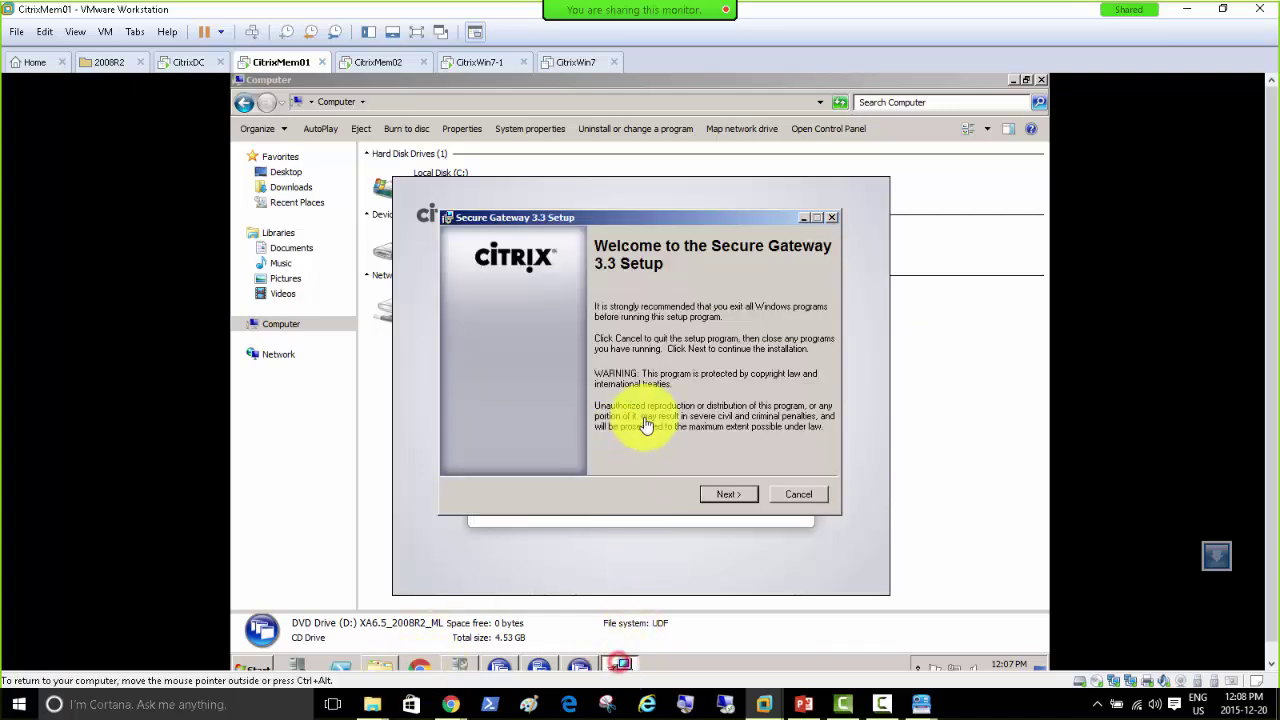
{"action": "left_click", "coordinate": [729, 494]}
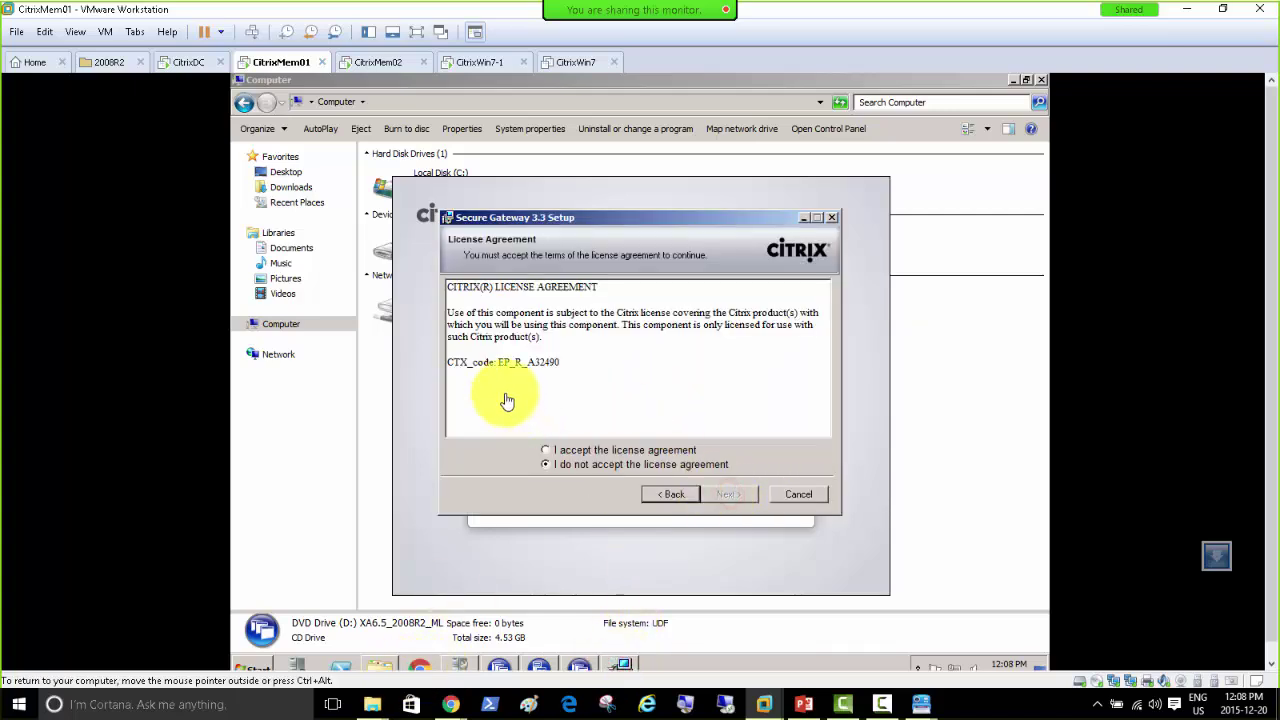
{"action": "left_click", "coordinate": [565, 450]}
{"action": "left_click", "coordinate": [728, 494]}
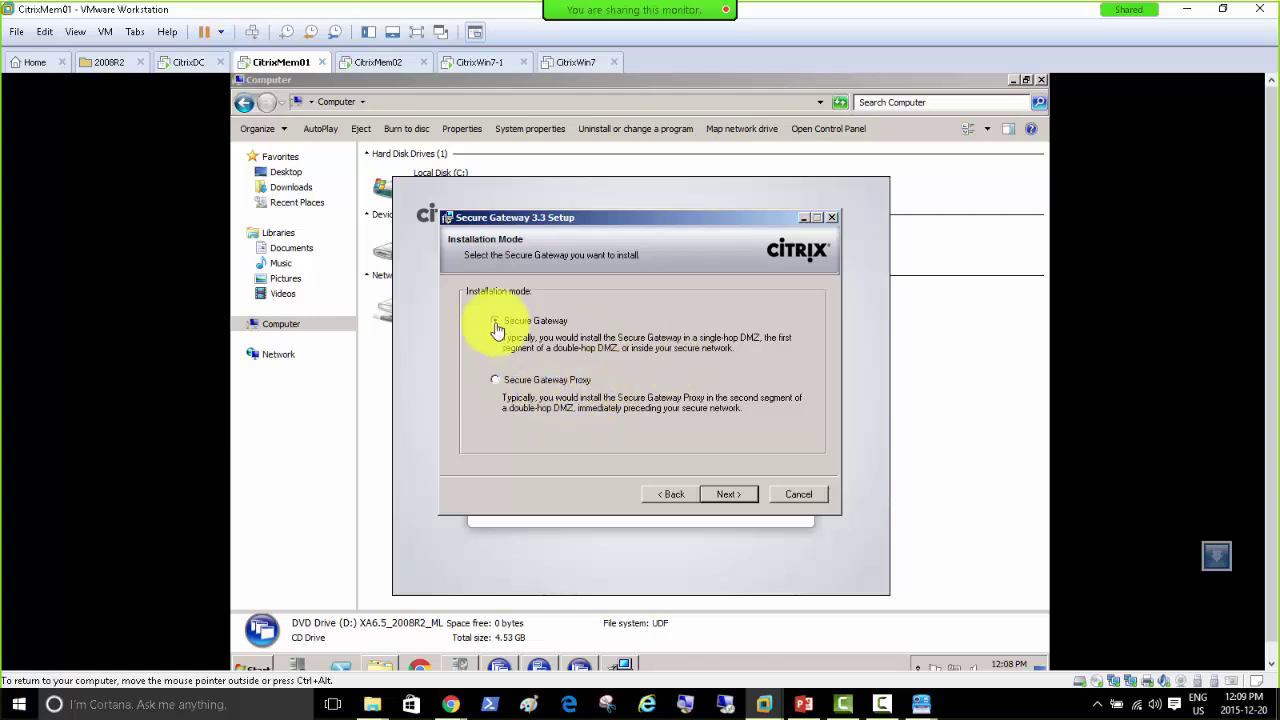
{"action": "left_click", "coordinate": [731, 494]}
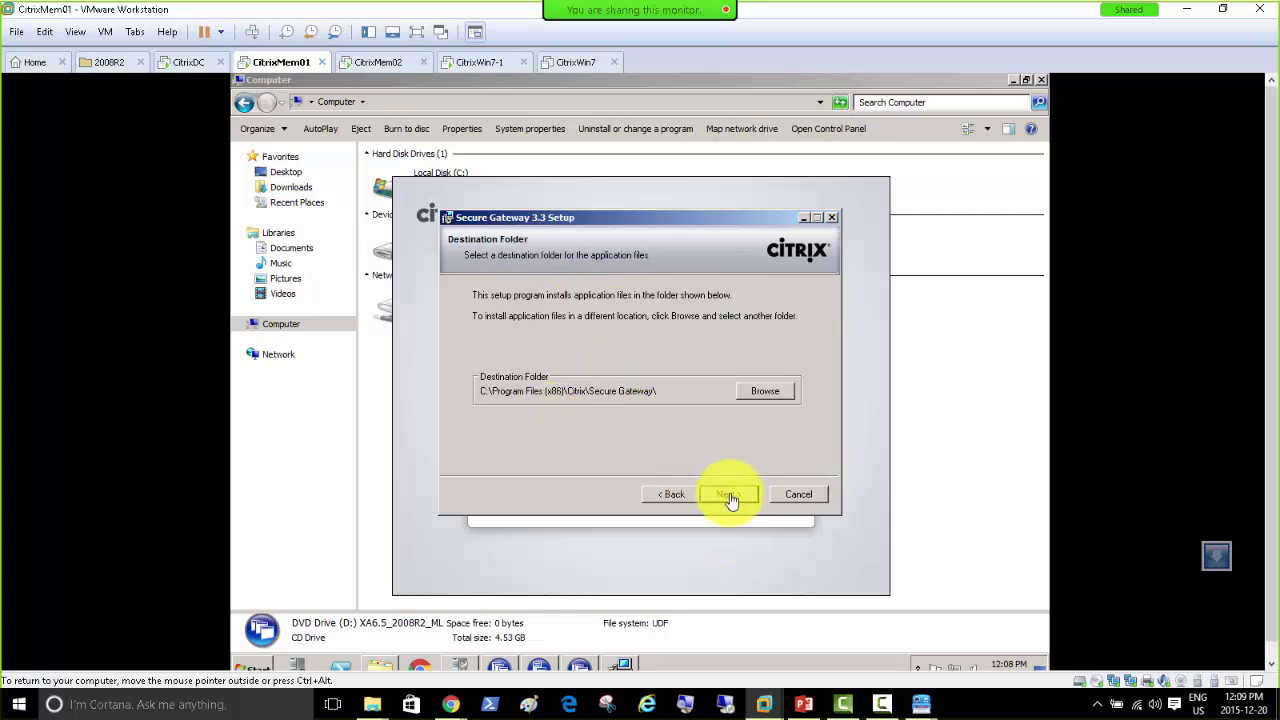
{"action": "left_click", "coordinate": [729, 496]}
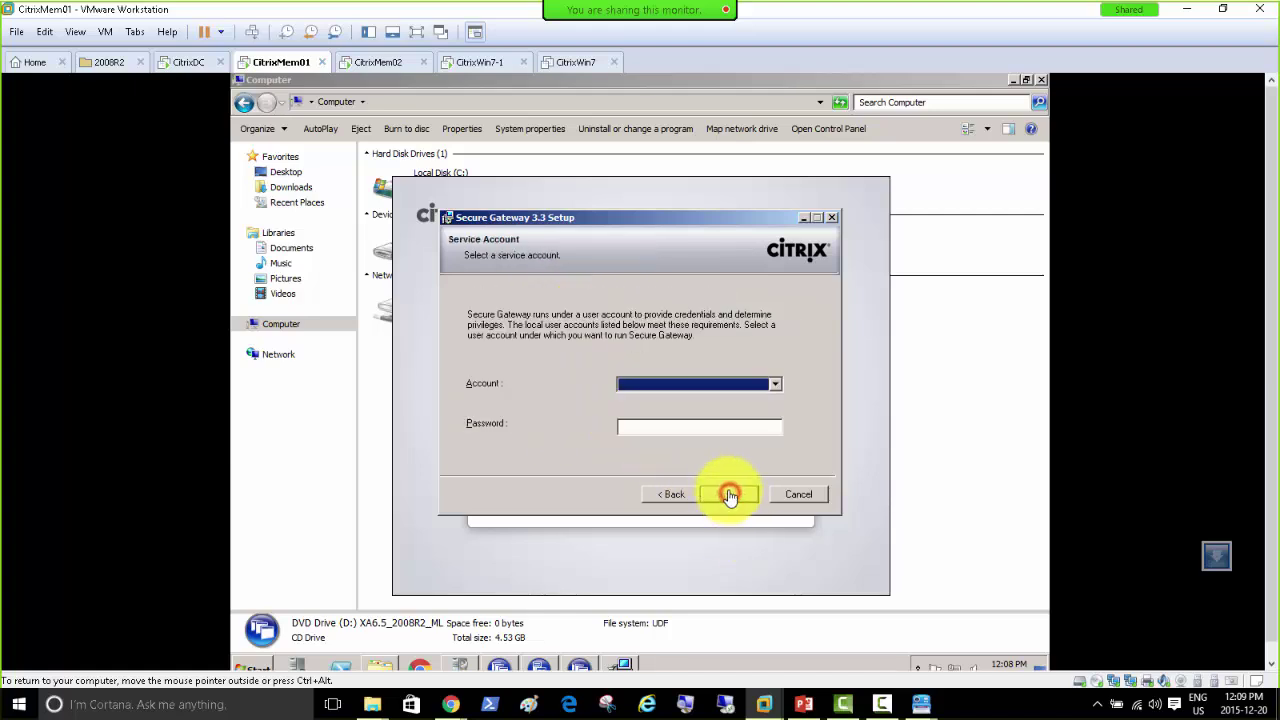
{"action": "left_click", "coordinate": [774, 386]}
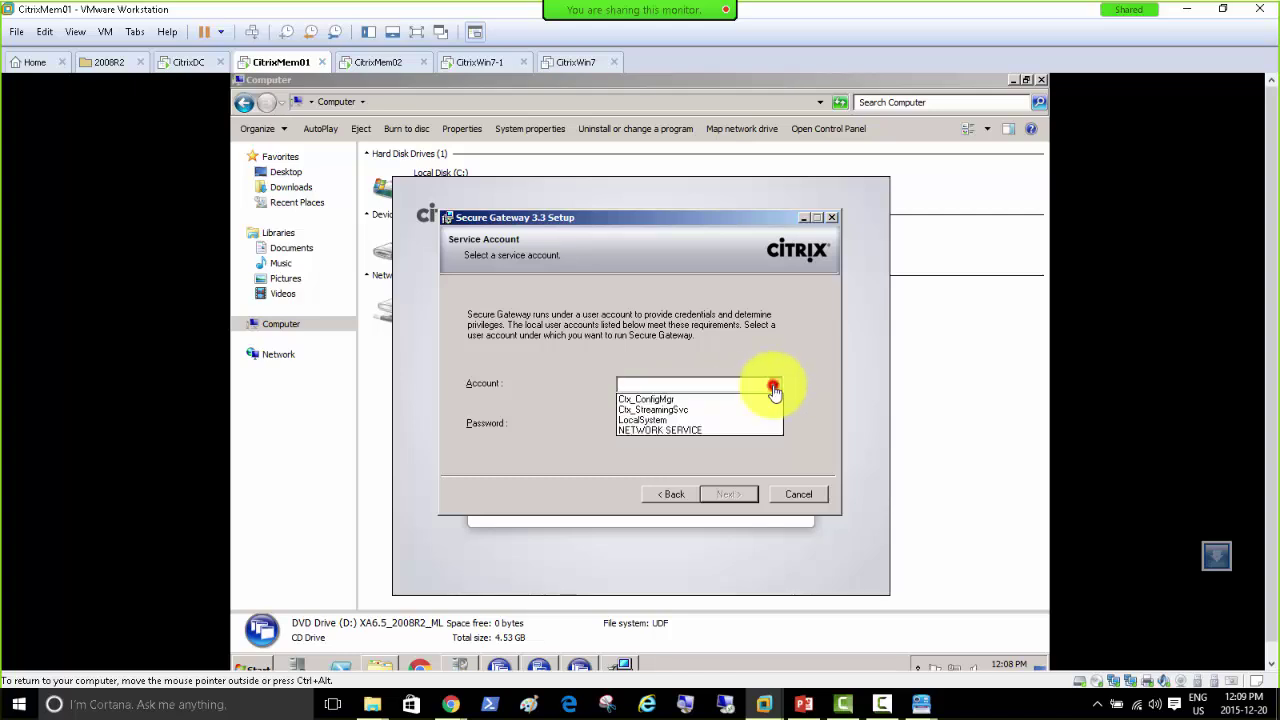
{"action": "left_click", "coordinate": [730, 431]}
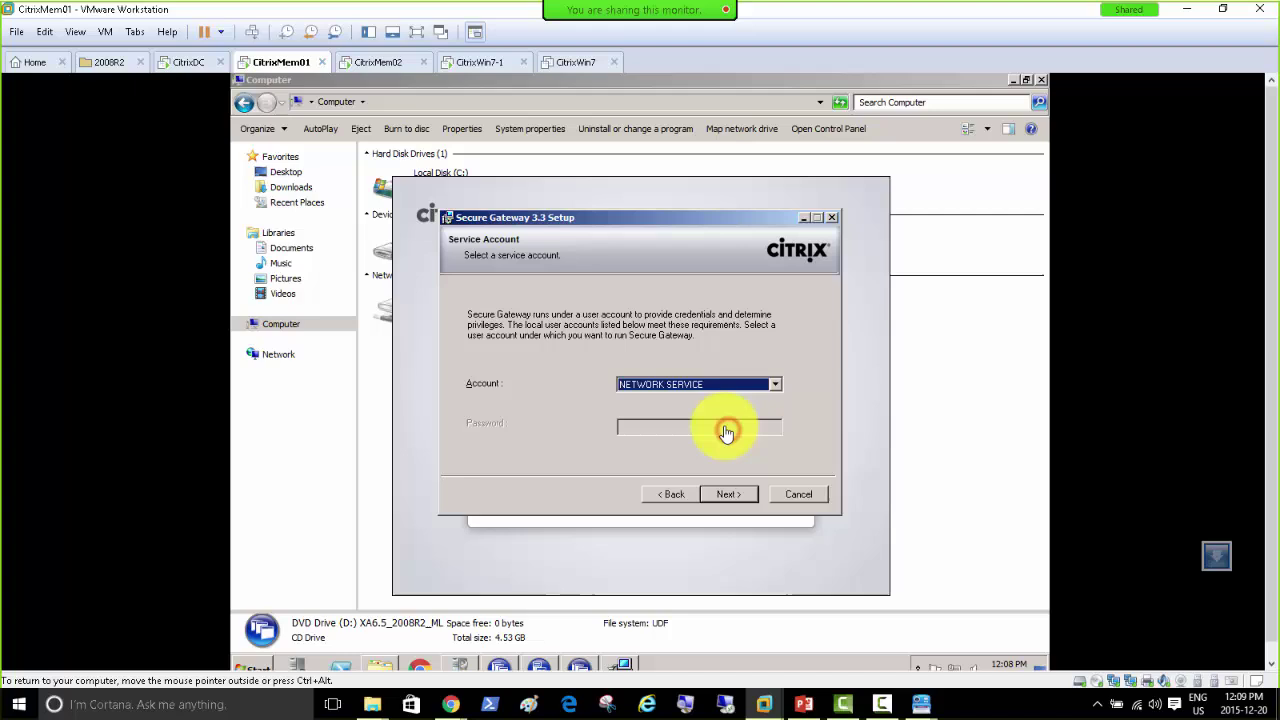
{"action": "left_click", "coordinate": [721, 497]}
{"action": "left_click", "coordinate": [722, 499]}
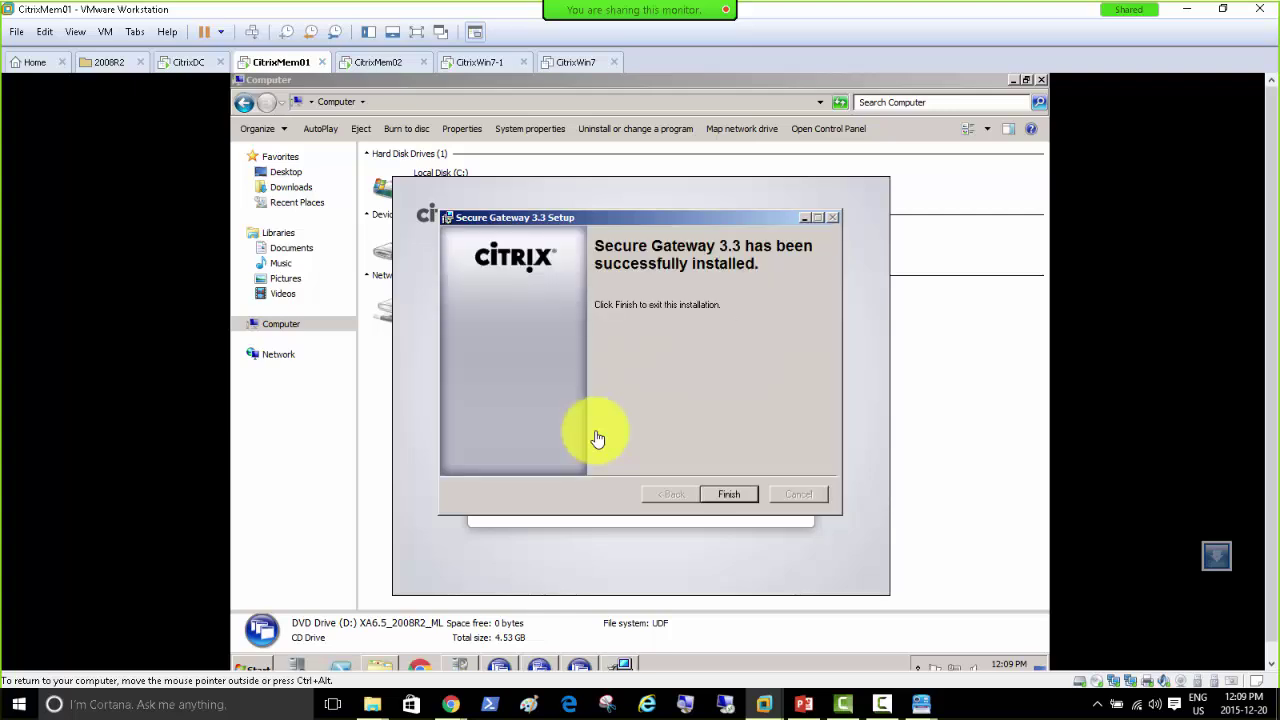
Step: Finish setup, launch the Configuration wizard, and choose the Advanced configuration type
{"action": "left_click", "coordinate": [737, 495]}
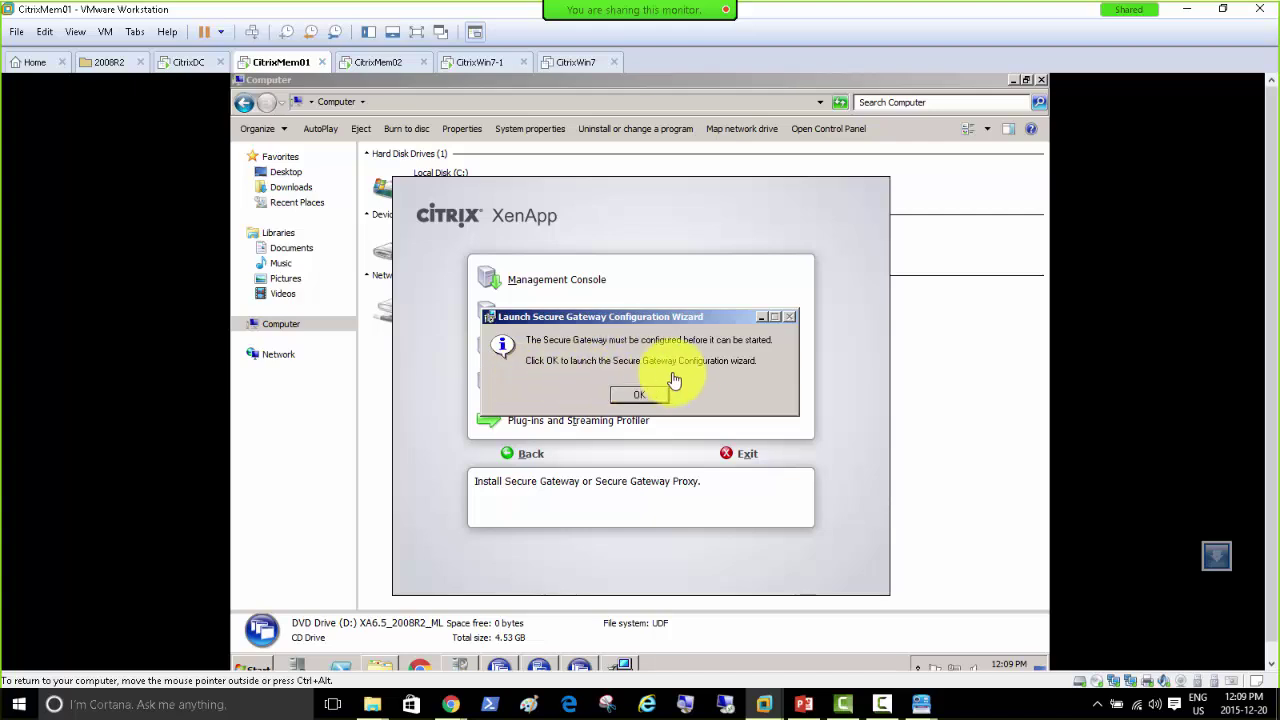
{"action": "left_click", "coordinate": [640, 400]}
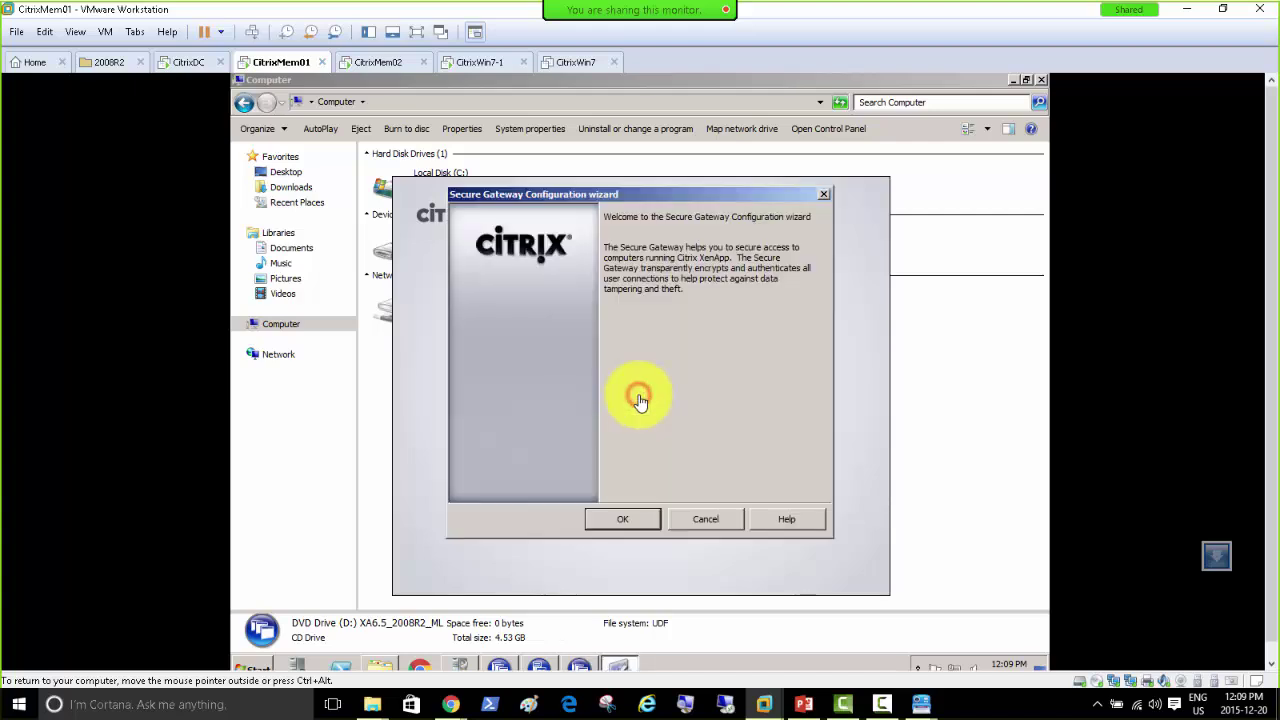
{"action": "left_click", "coordinate": [622, 519]}
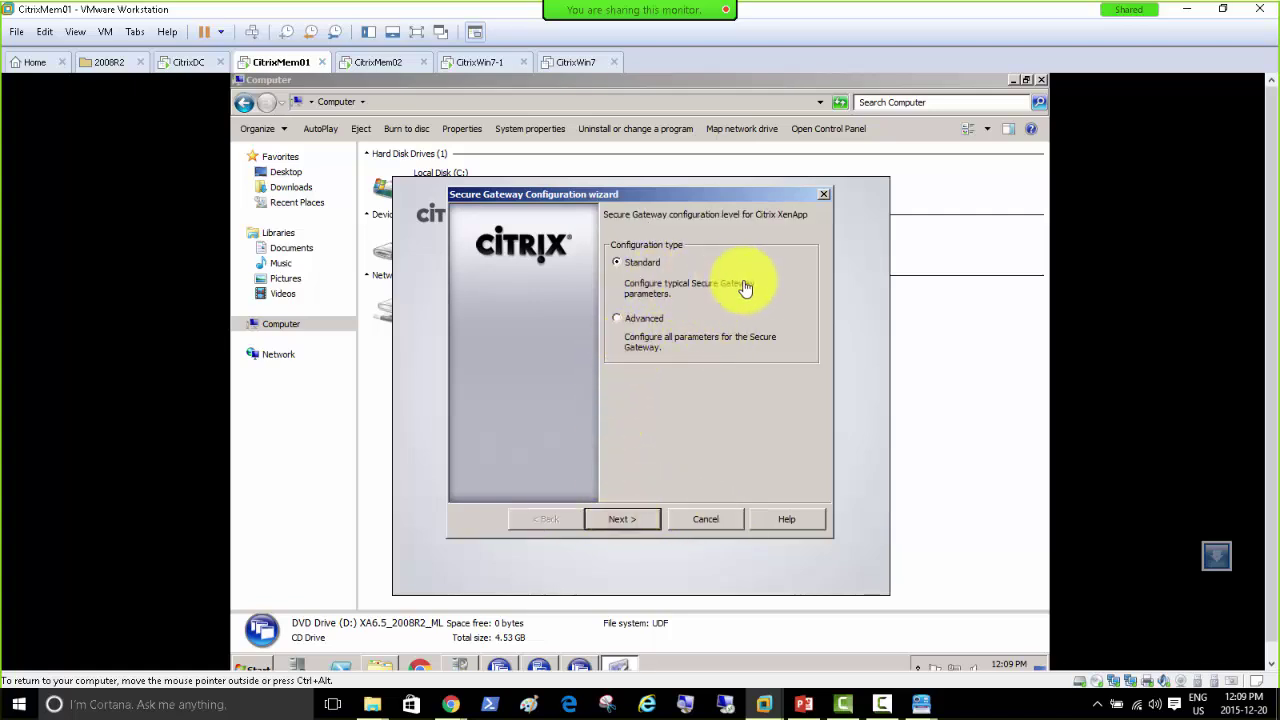
{"action": "left_click", "coordinate": [645, 318]}
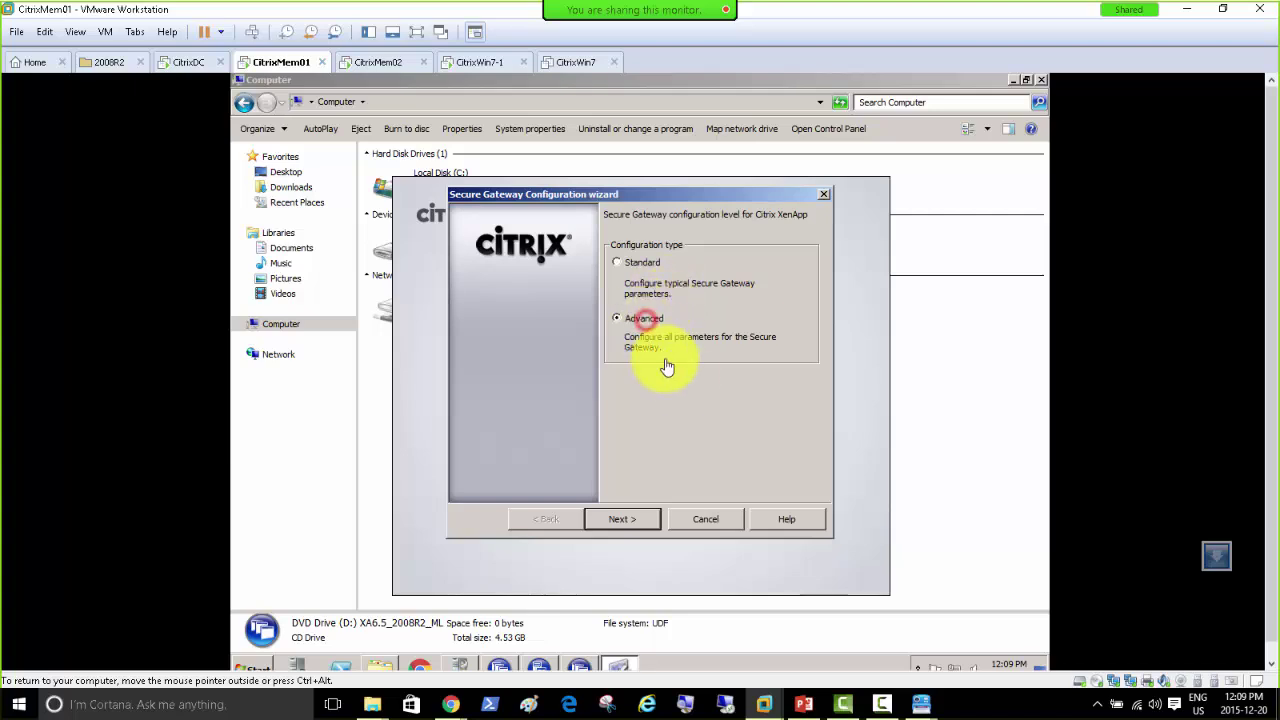
{"action": "left_click", "coordinate": [642, 528]}
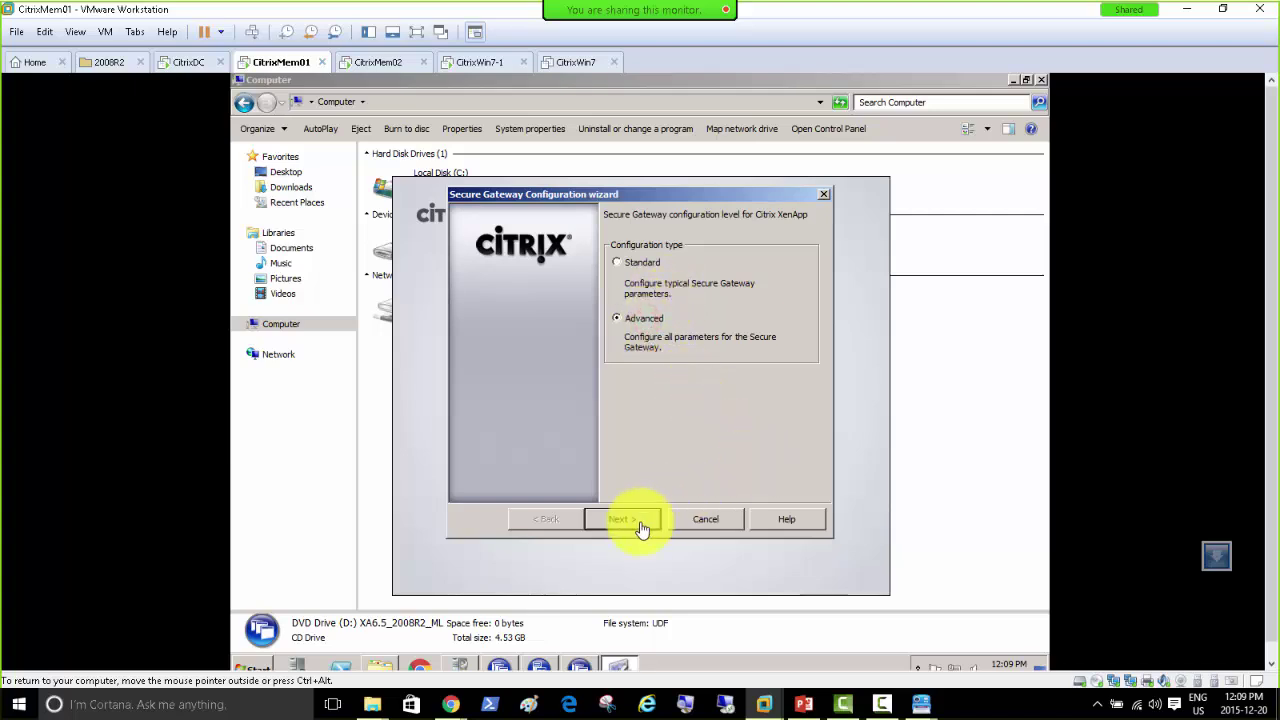
{"action": "left_click", "coordinate": [642, 528]}
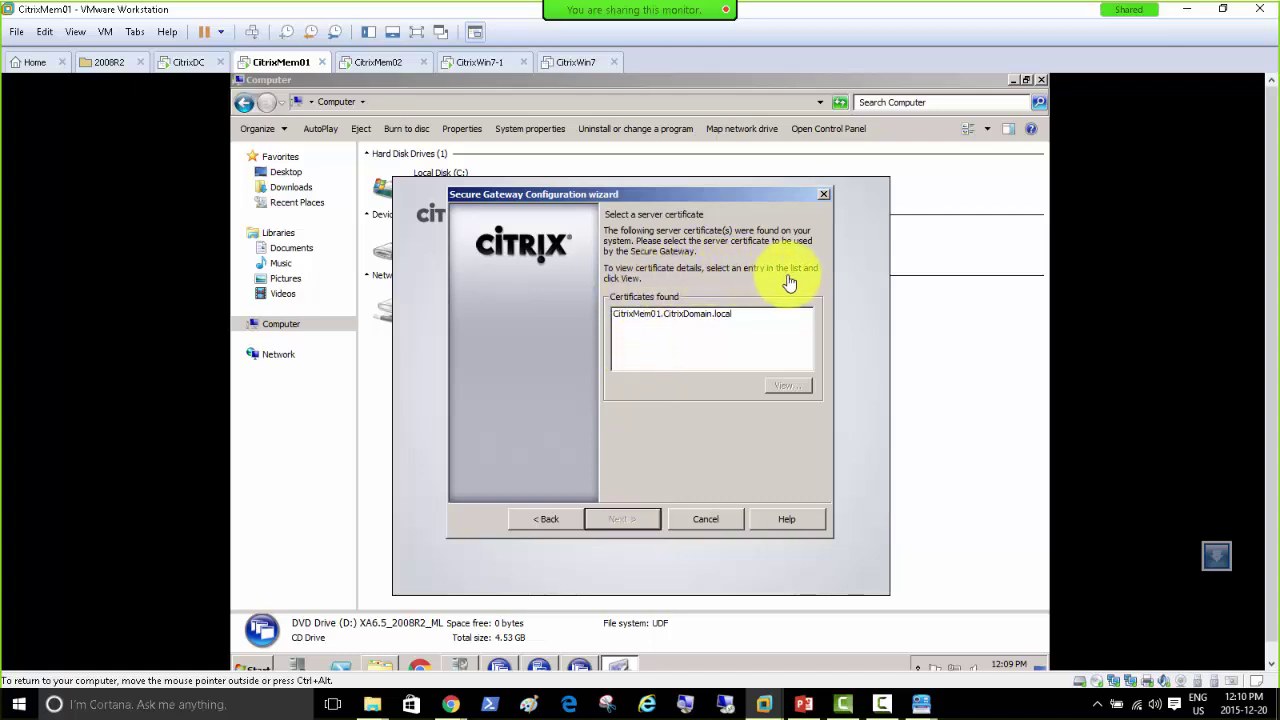
Step: Select the CitrixMem01.CitrixDomain.local certificate and view its detailed fields
{"action": "left_click", "coordinate": [633, 318]}
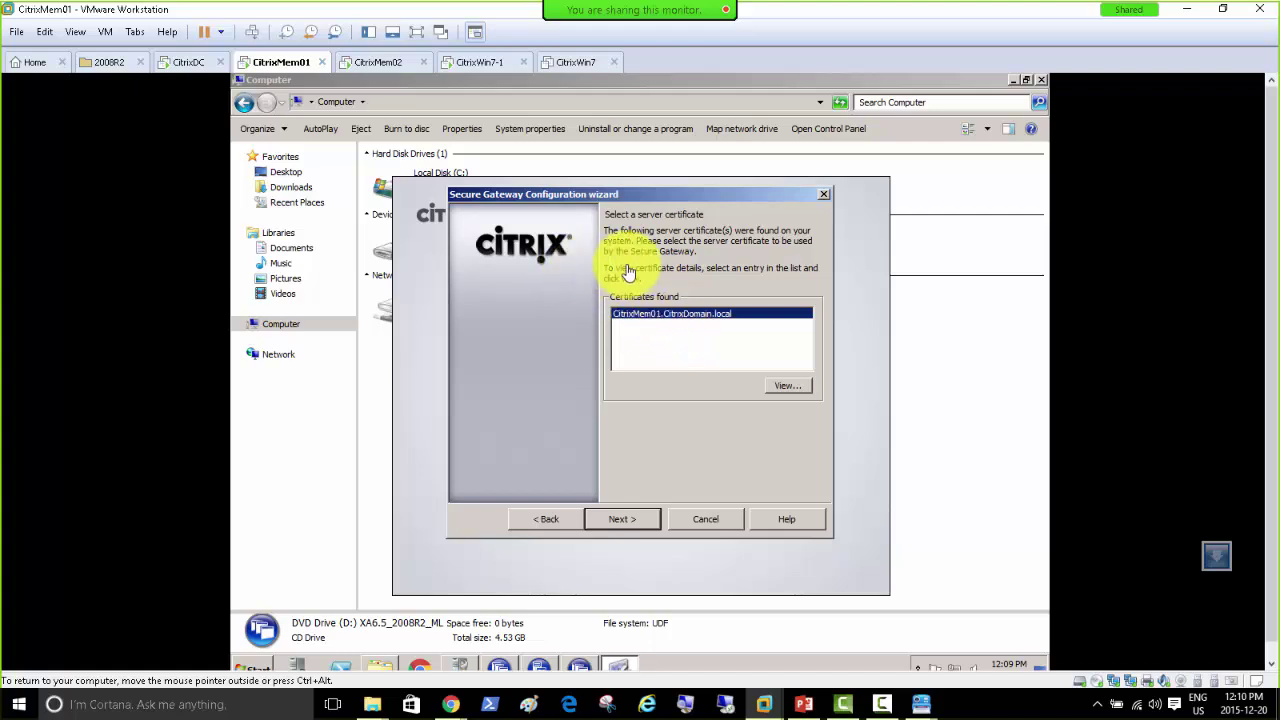
{"action": "left_click", "coordinate": [783, 390]}
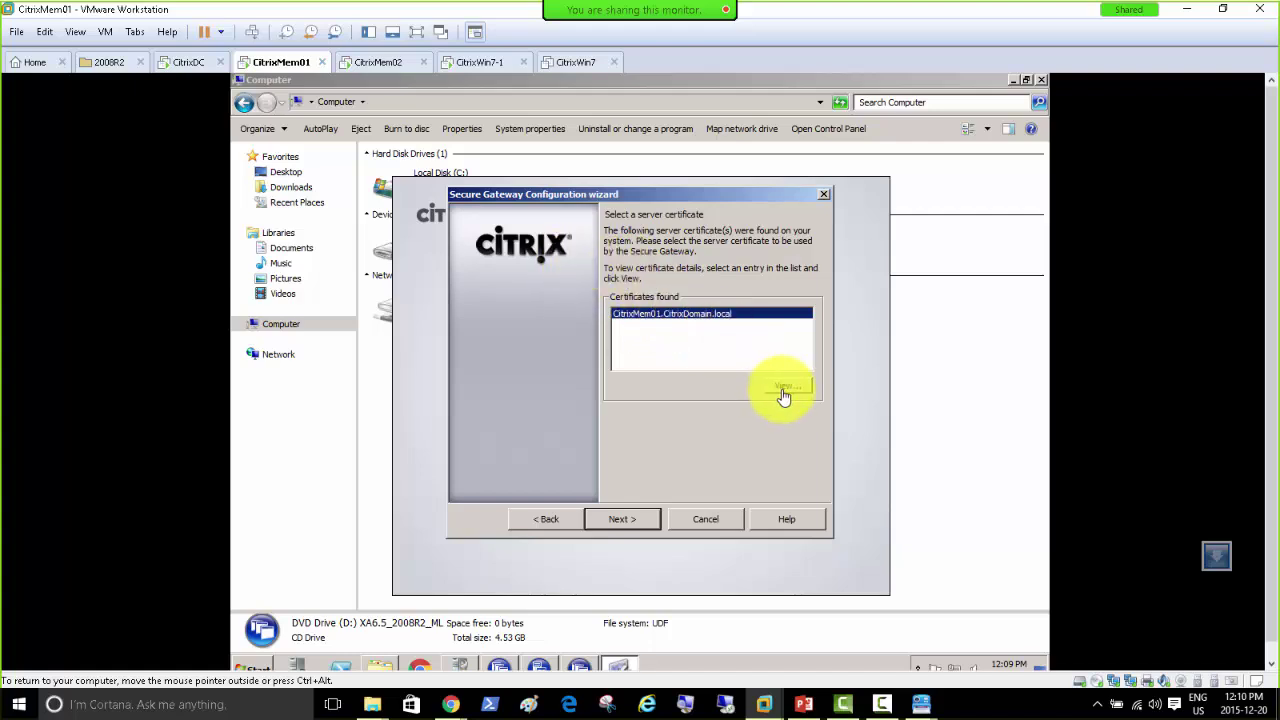
{"action": "left_click", "coordinate": [310, 121]}
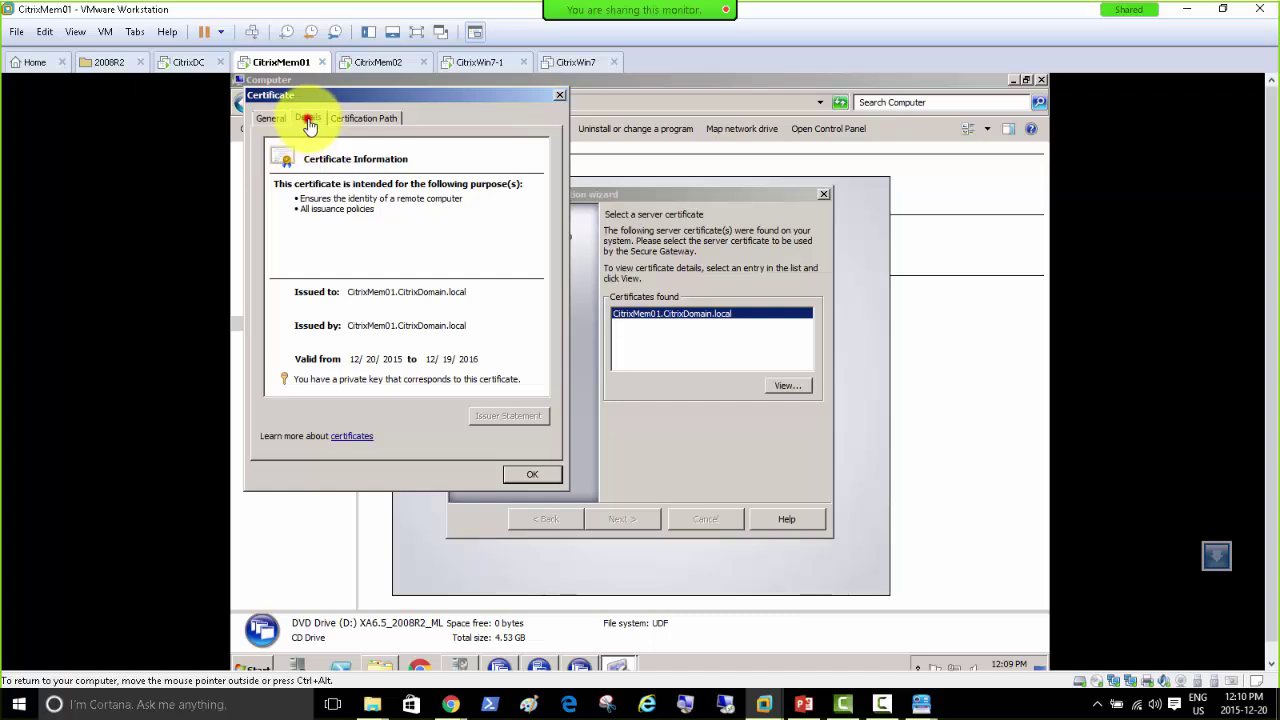
{"action": "left_click_drag", "start_coordinate": [543, 226], "coordinate": [549, 306]}
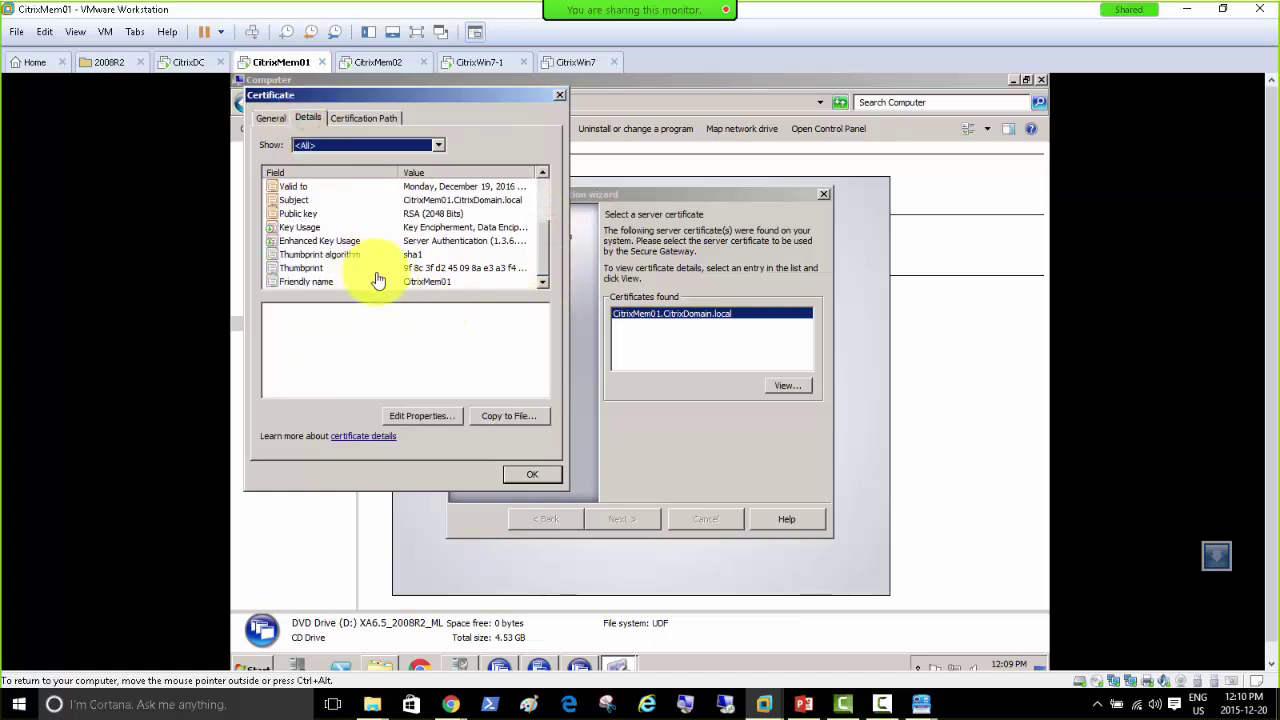
Step: Inspect the certificate's friendly name and thumbprint, then accept it and continue
{"action": "left_click", "coordinate": [378, 280]}
{"action": "left_click", "coordinate": [378, 268]}
{"action": "left_click", "coordinate": [372, 330]}
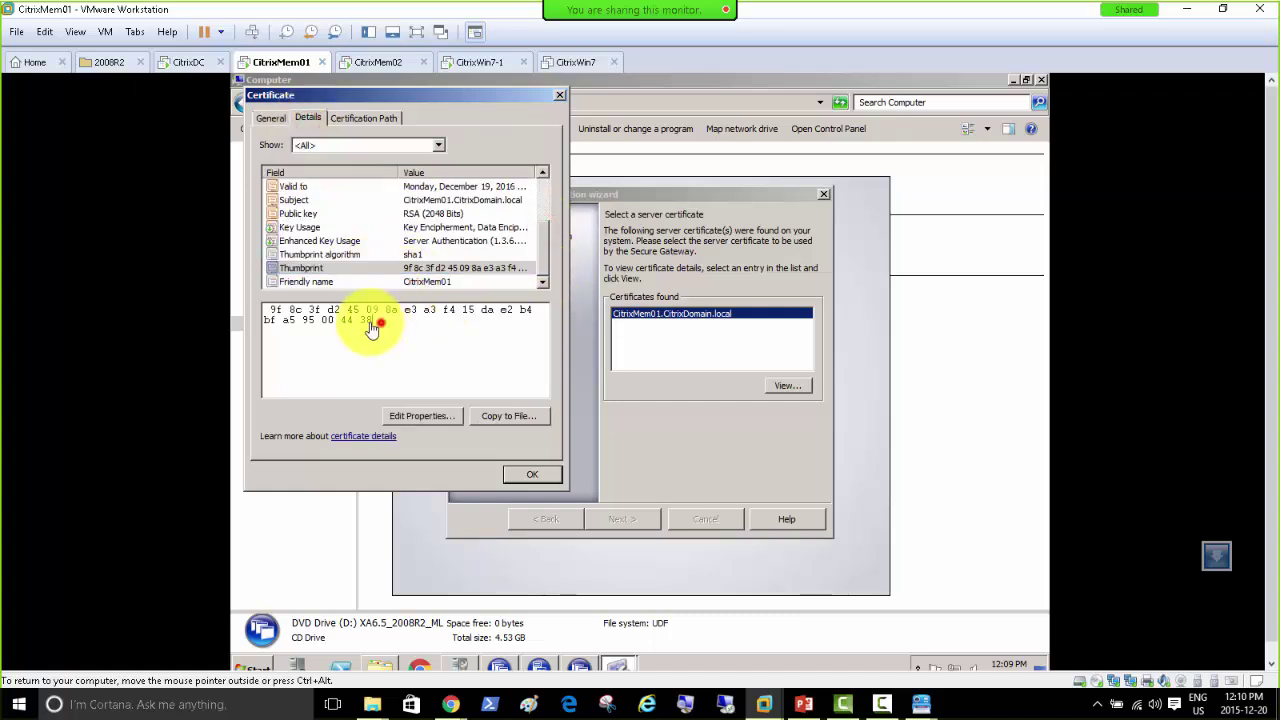
{"action": "left_click_drag", "start_coordinate": [372, 330], "coordinate": [312, 332]}
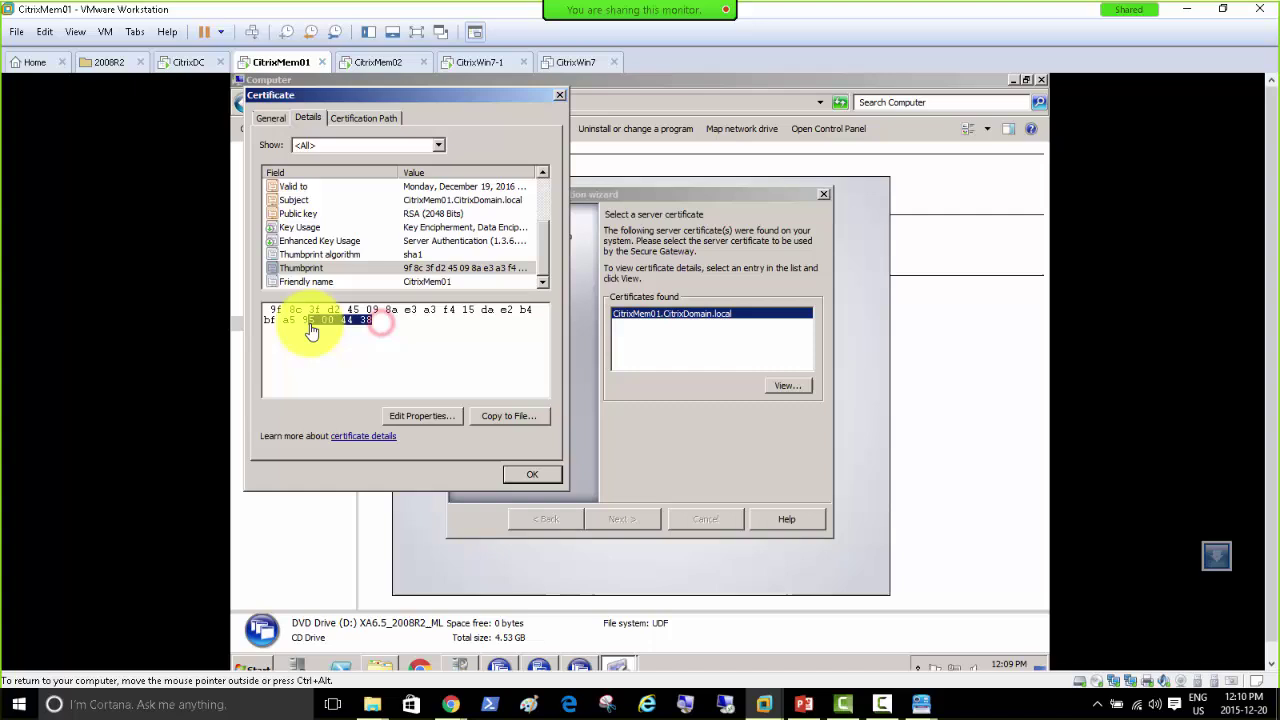
{"action": "left_click", "coordinate": [532, 474]}
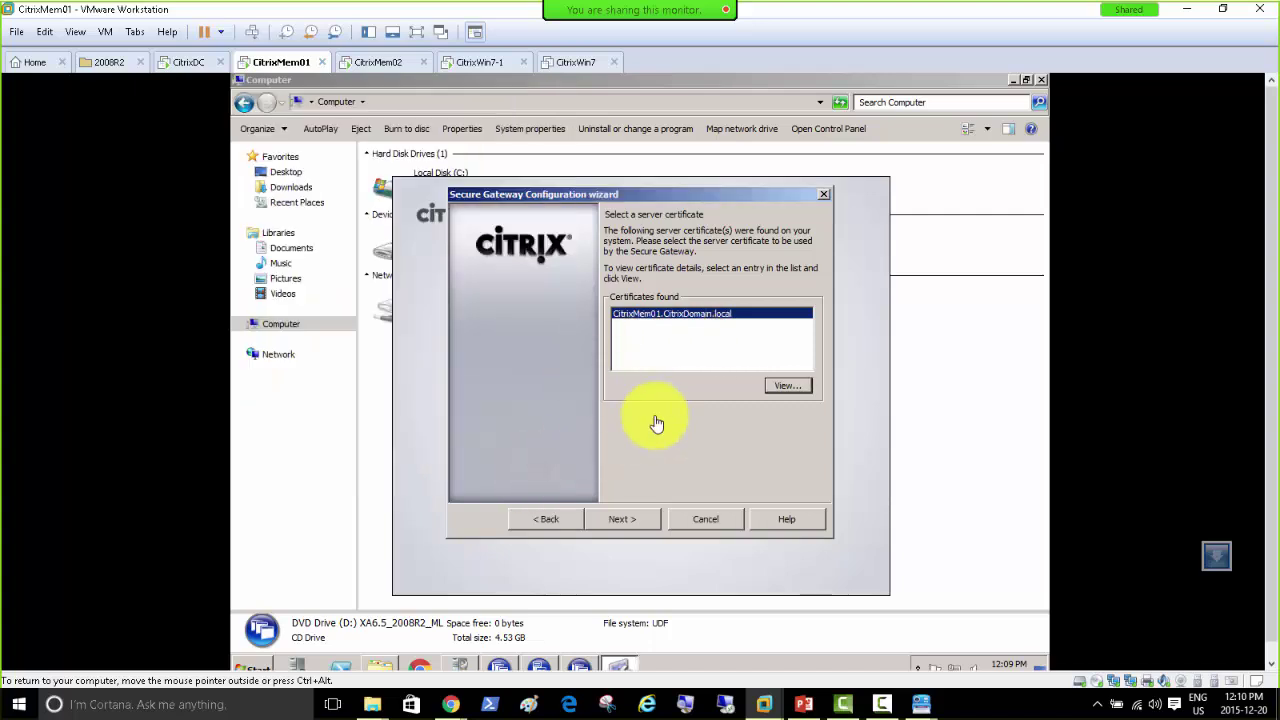
{"action": "left_click", "coordinate": [636, 527]}
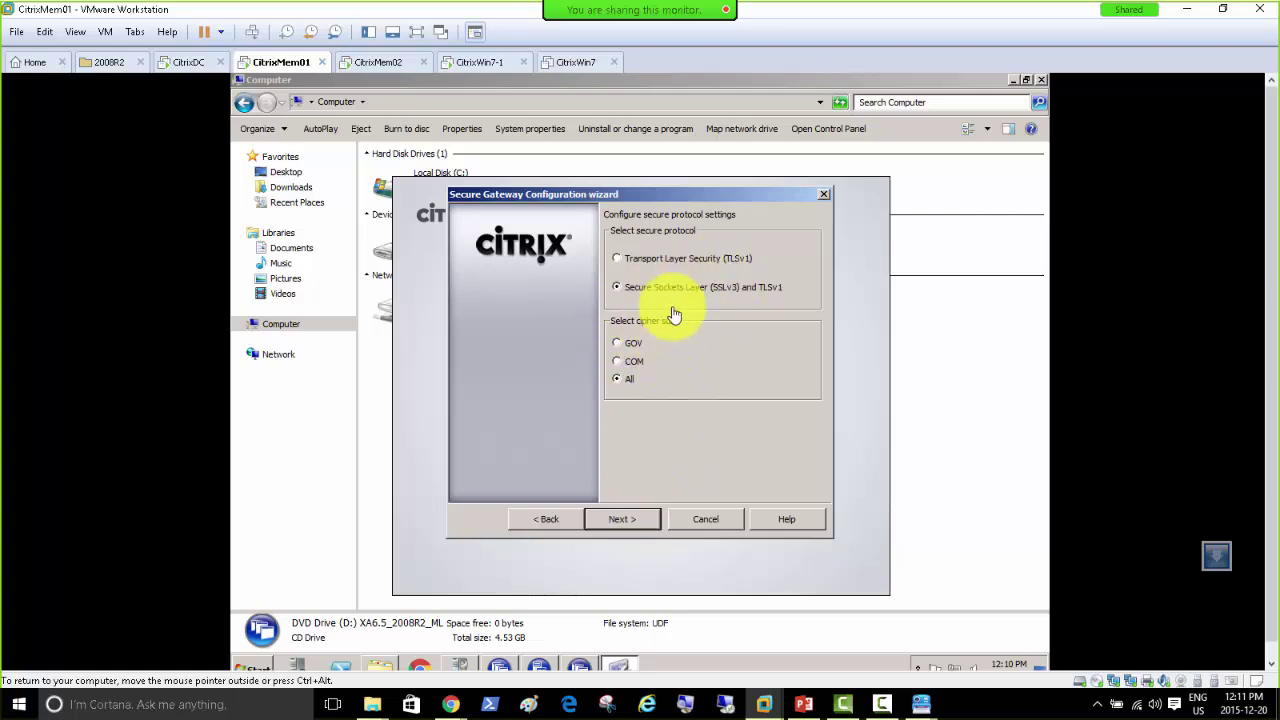
{"action": "left_click", "coordinate": [623, 527]}
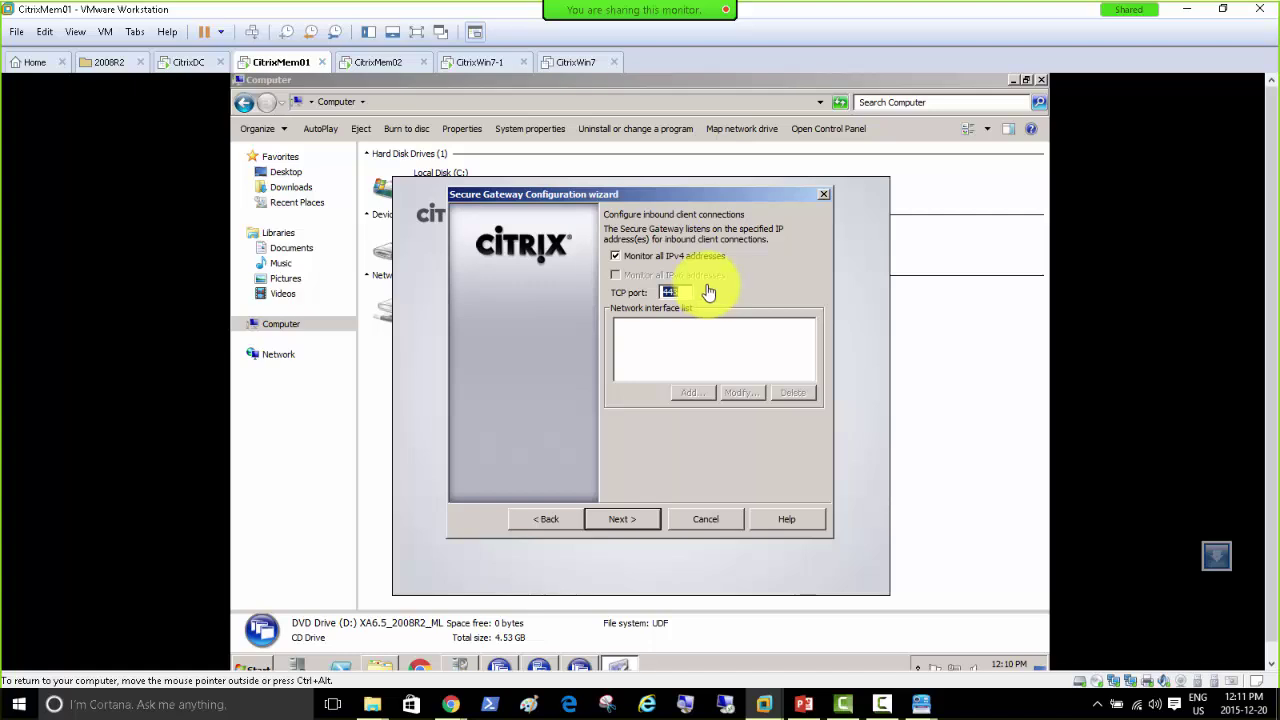
{"action": "left_click", "coordinate": [630, 262]}
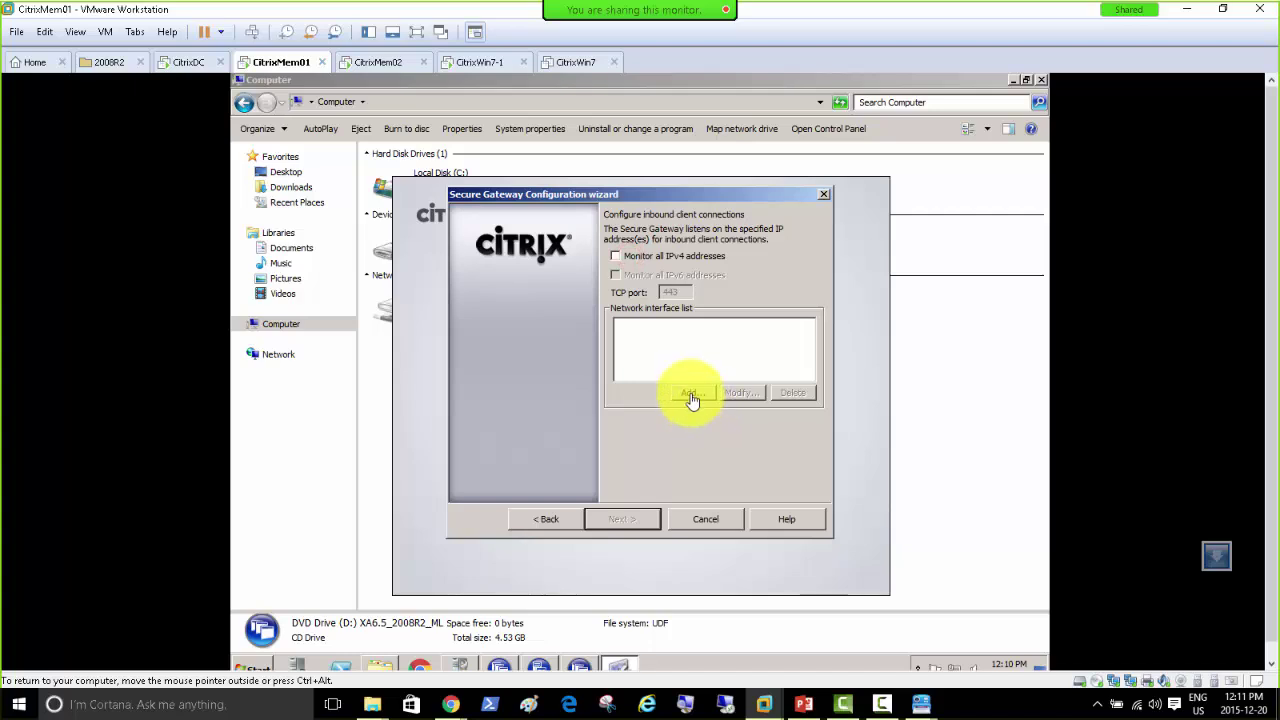
{"action": "left_click", "coordinate": [692, 392]}
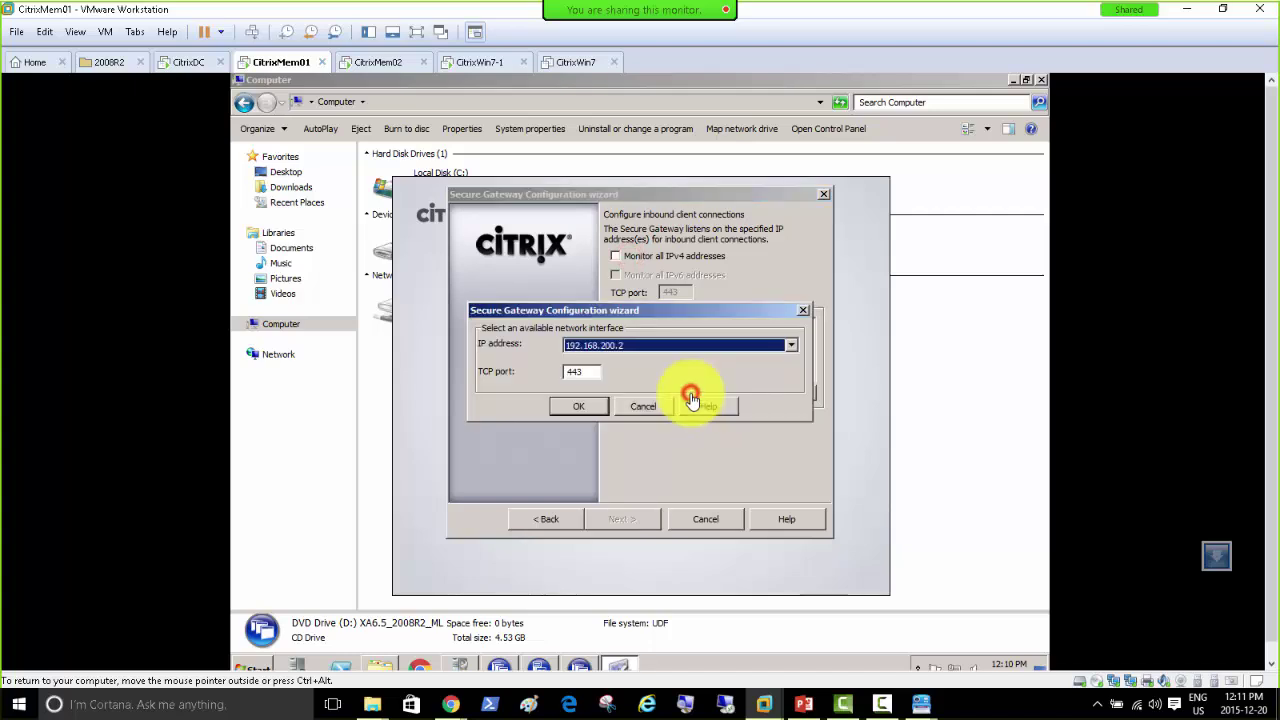
{"action": "left_click", "coordinate": [626, 347]}
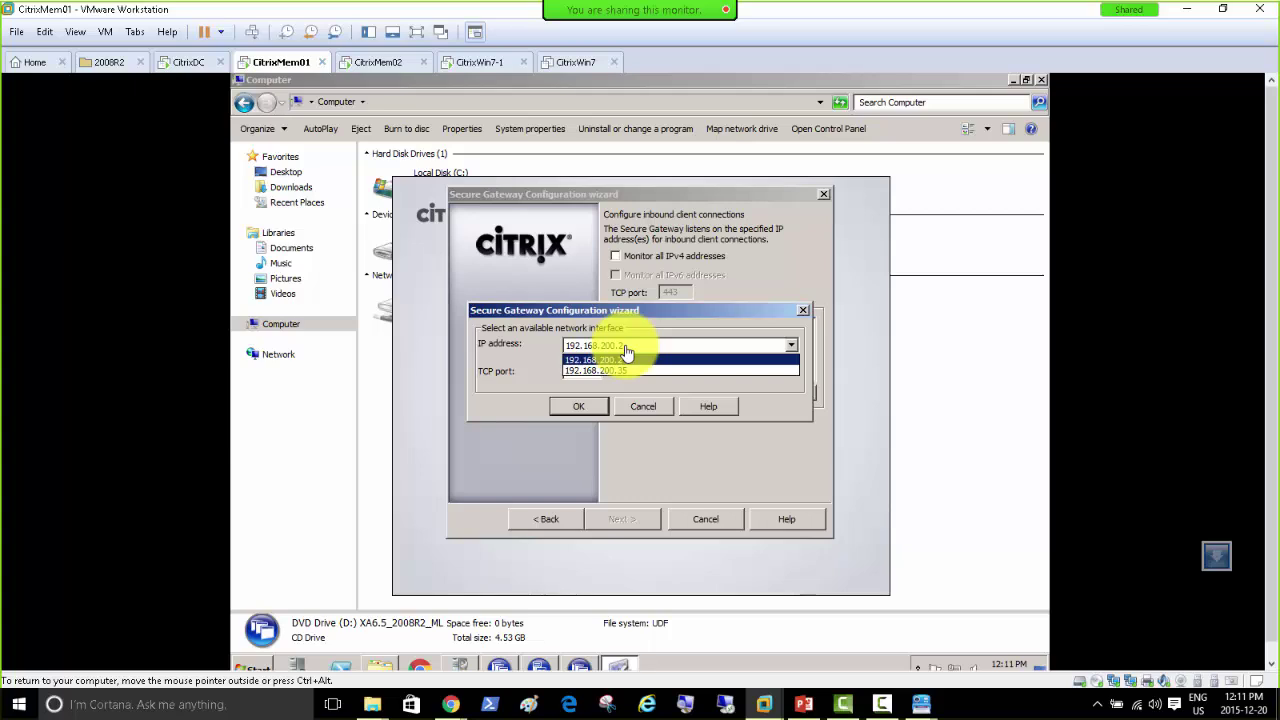
{"action": "left_click", "coordinate": [626, 357]}
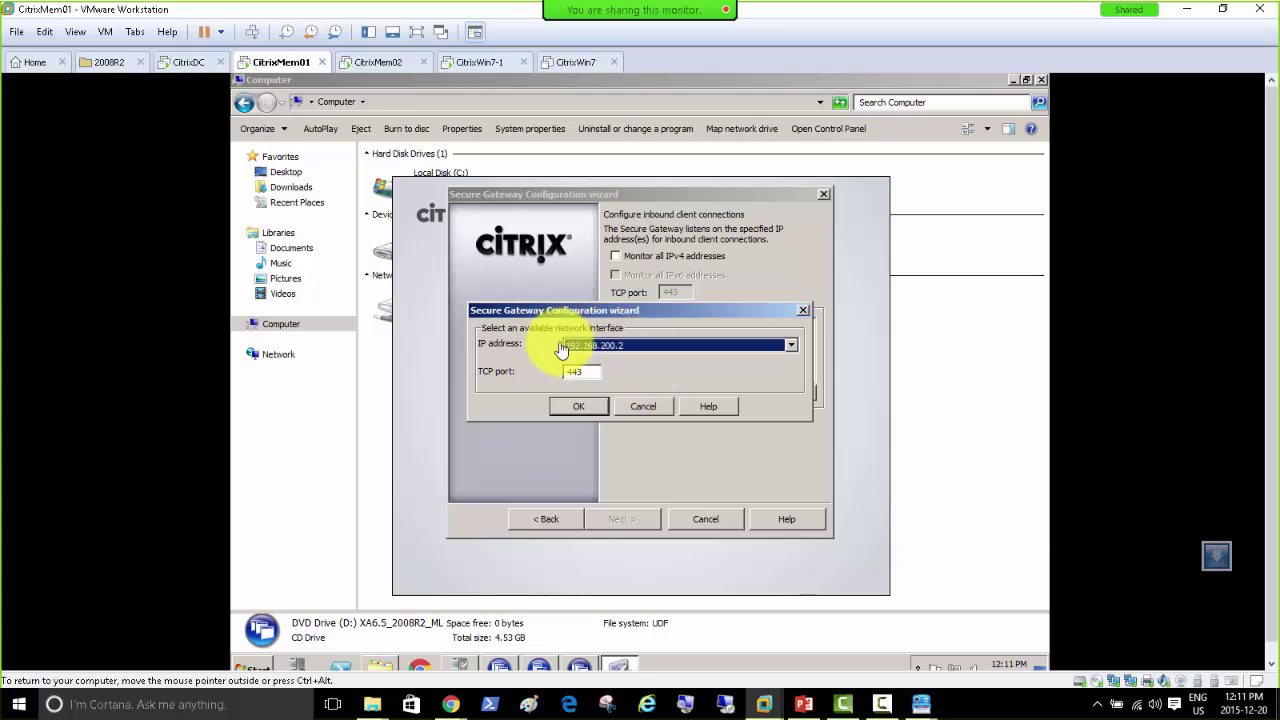
{"action": "left_click", "coordinate": [644, 410]}
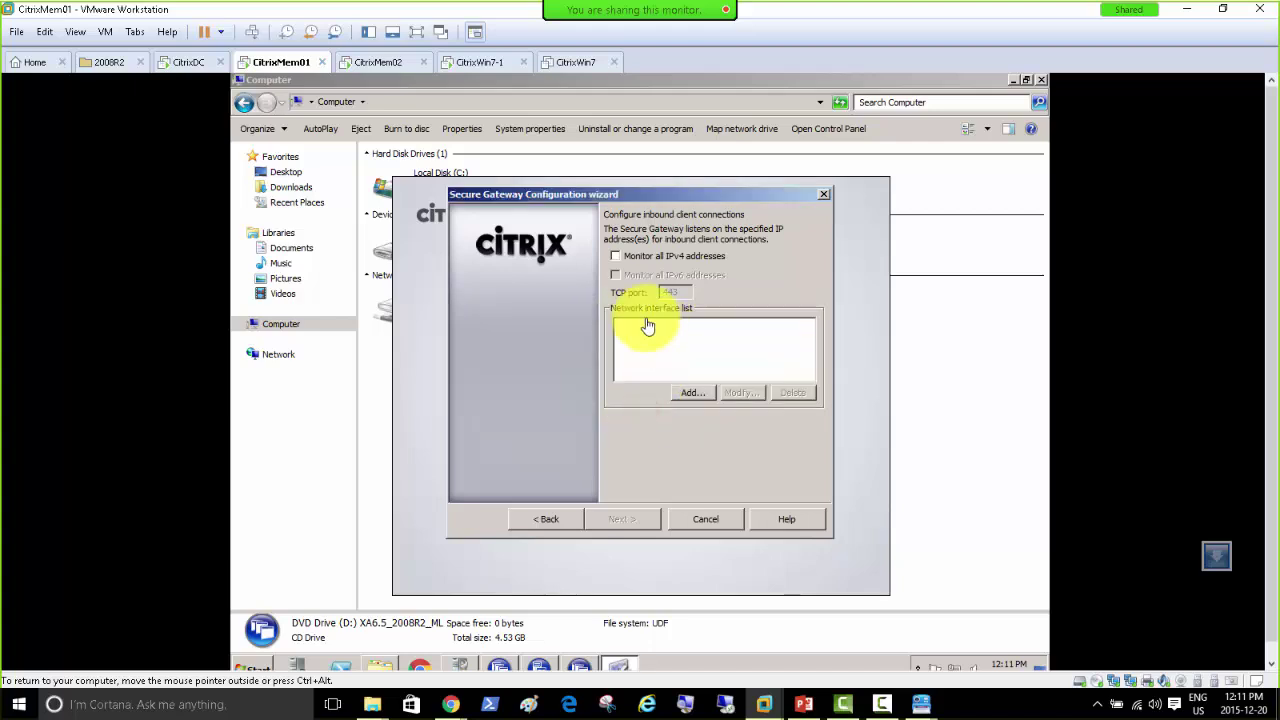
{"action": "left_click", "coordinate": [620, 257]}
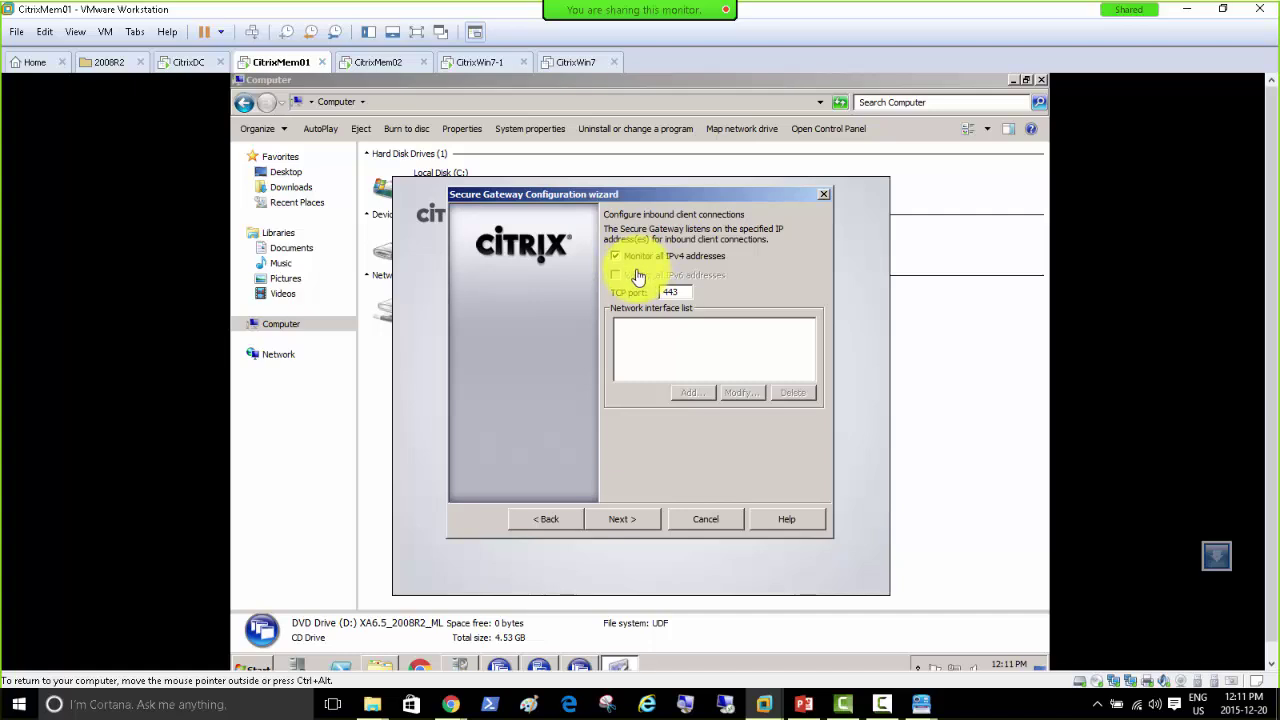
{"action": "double_click", "coordinate": [675, 291]}
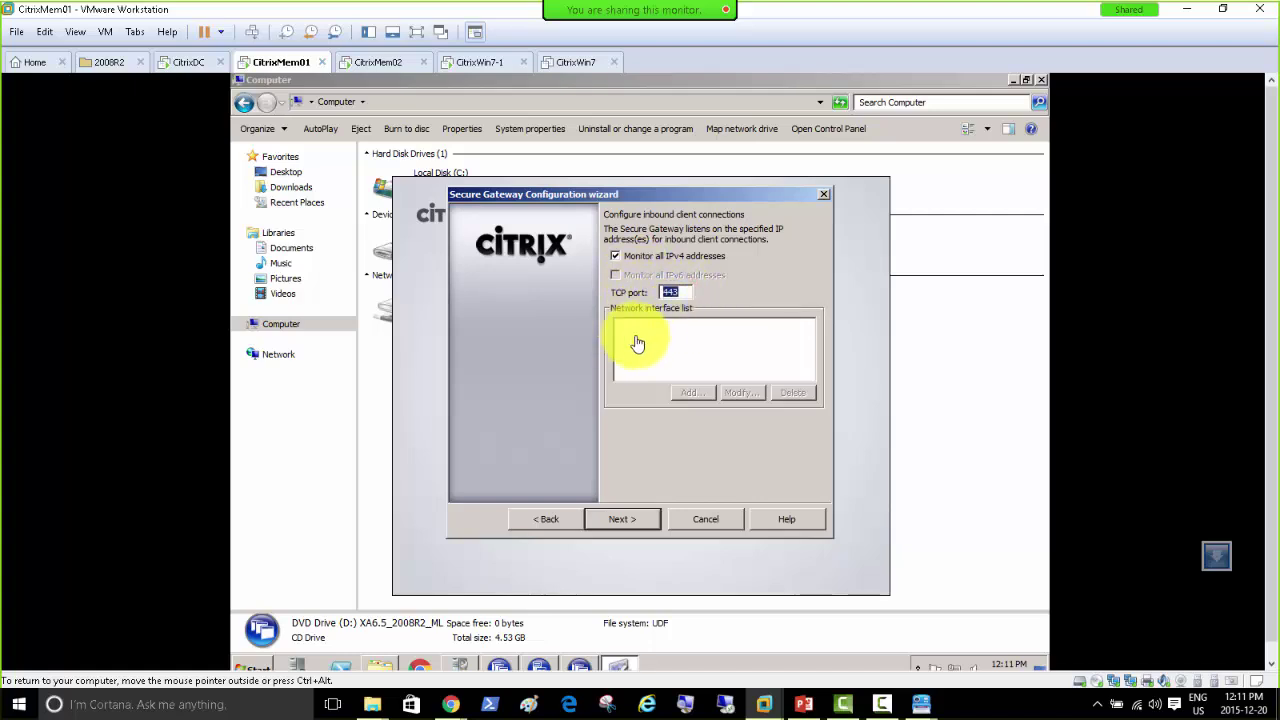
{"action": "left_click", "coordinate": [546, 519]}
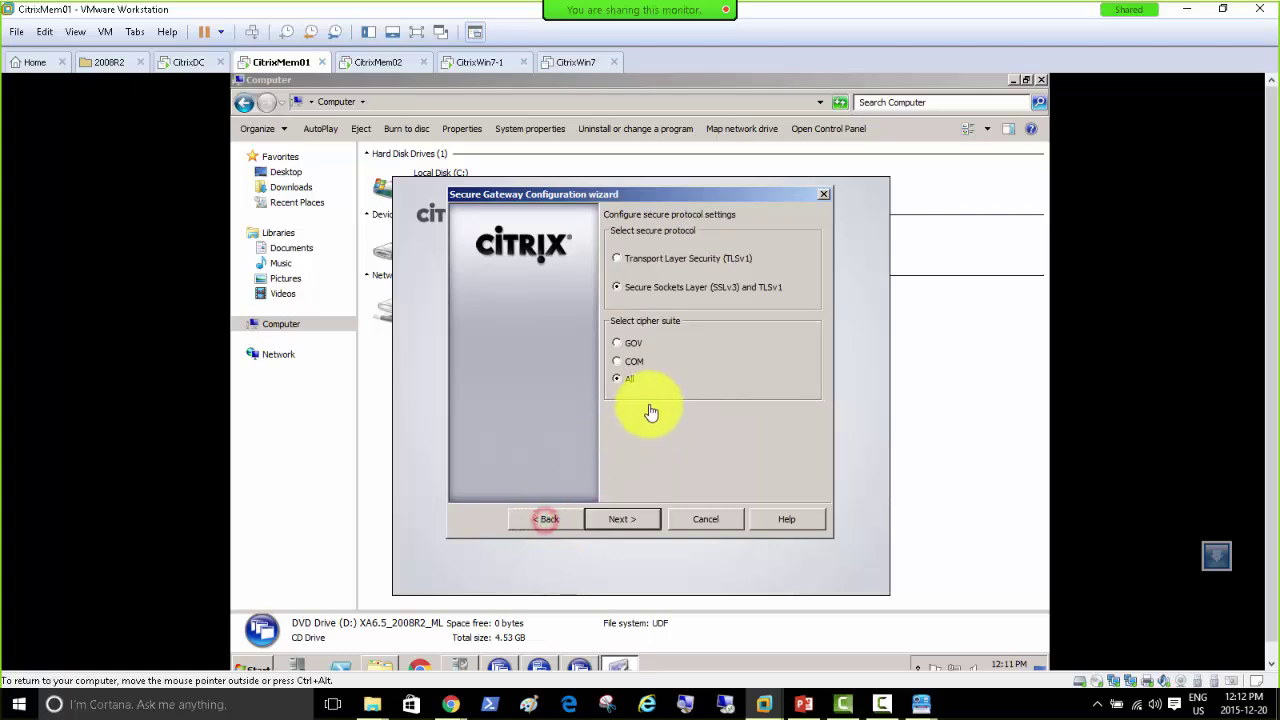
Step: Step through the wizard pages and monitor all IPv4 addresses on port 443
{"action": "left_click", "coordinate": [546, 519]}
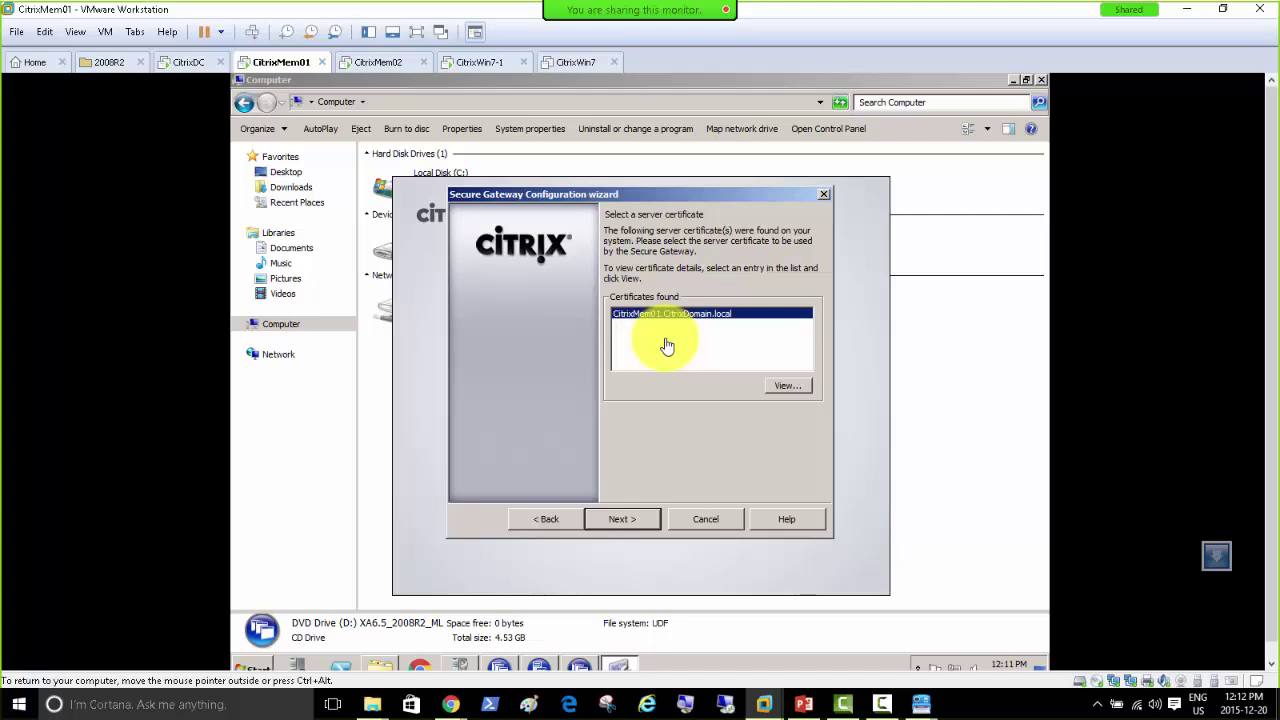
{"action": "left_click", "coordinate": [626, 524]}
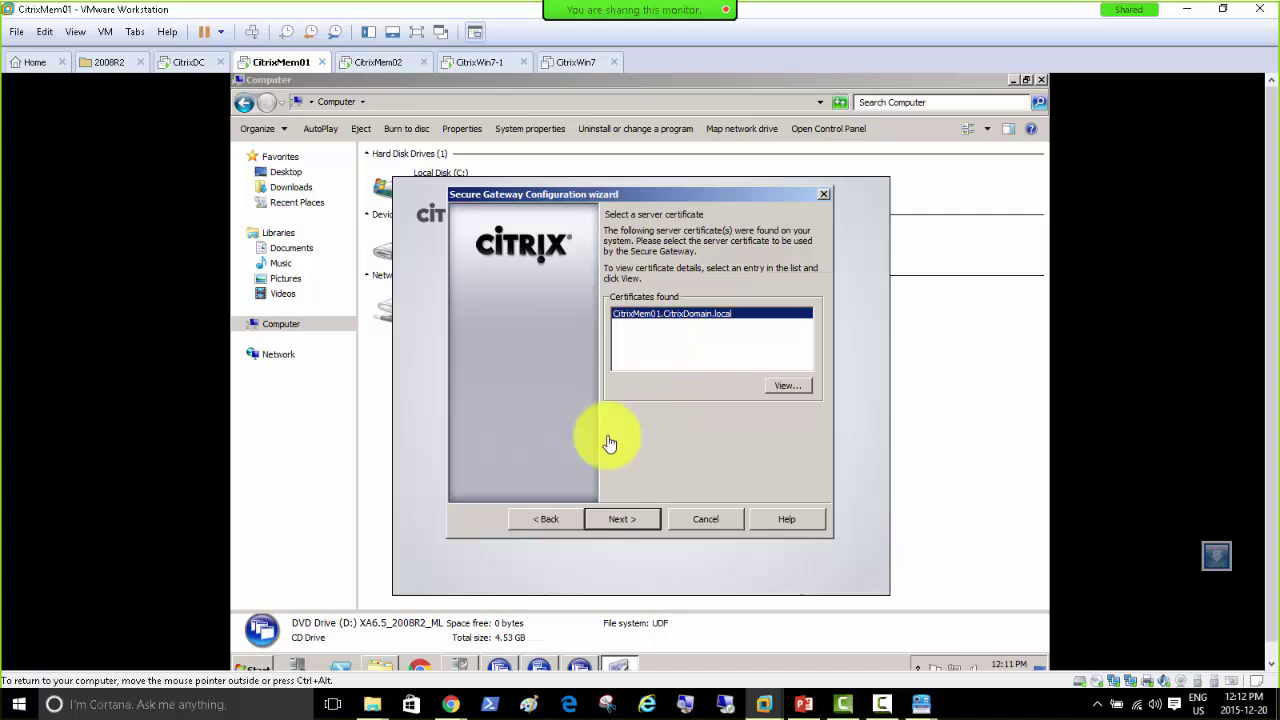
{"action": "left_click", "coordinate": [614, 523]}
{"action": "left_click", "coordinate": [634, 527]}
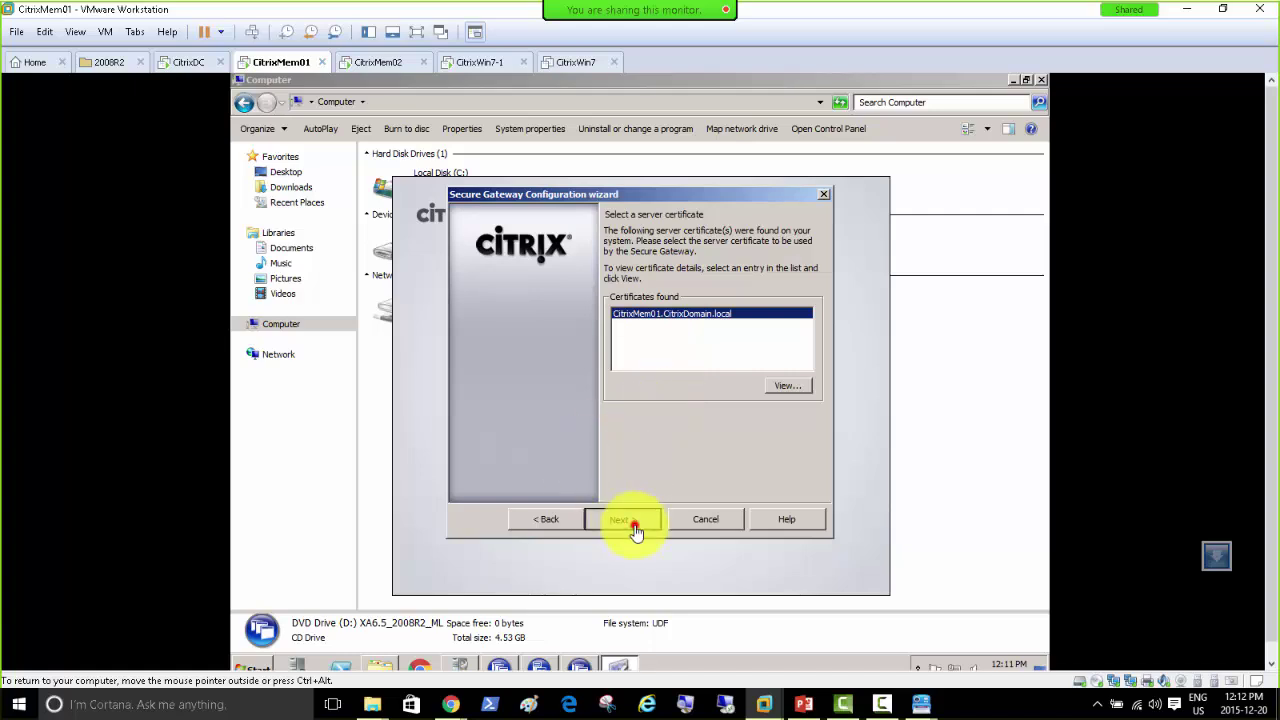
{"action": "left_click", "coordinate": [638, 525]}
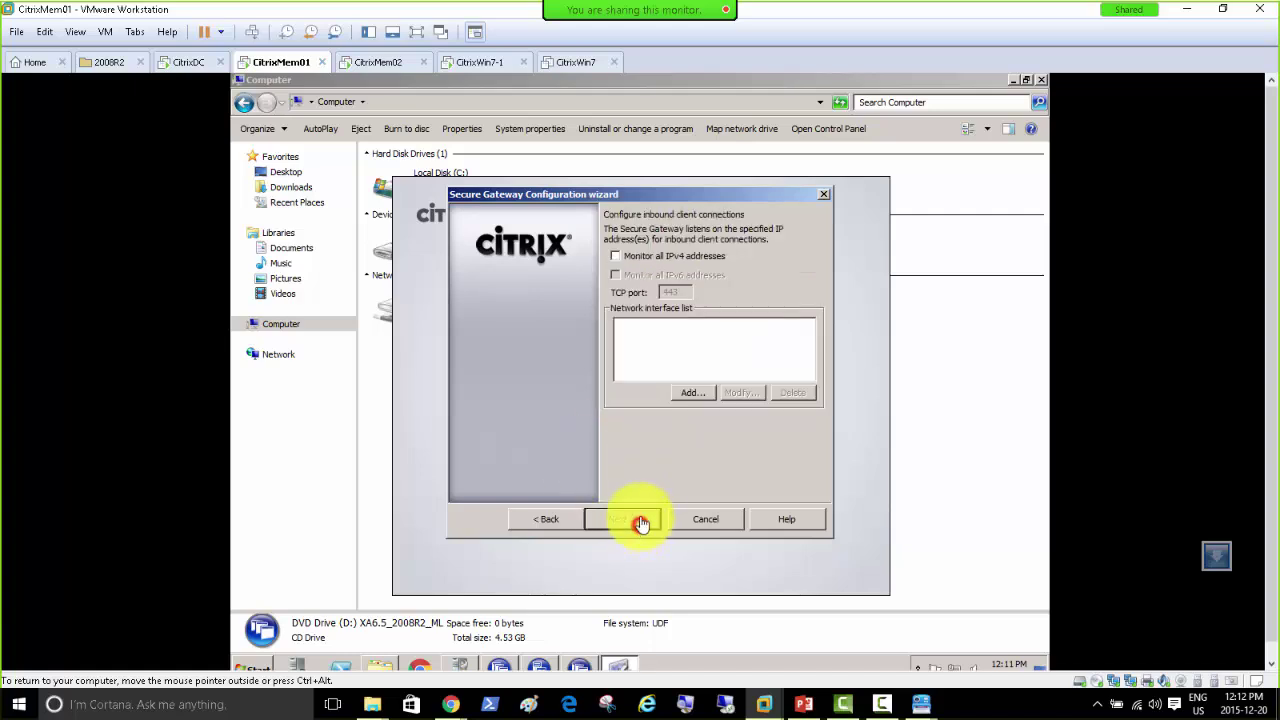
{"action": "left_click", "coordinate": [627, 259]}
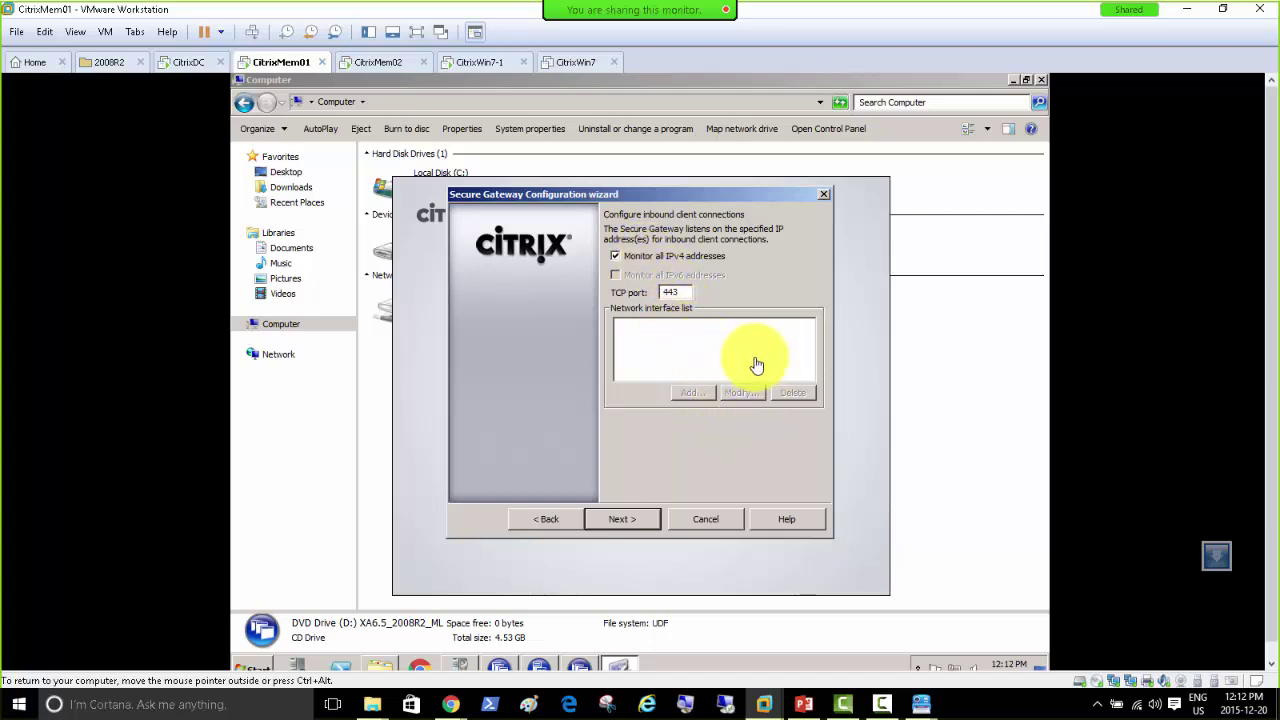
{"action": "left_click", "coordinate": [619, 520]}
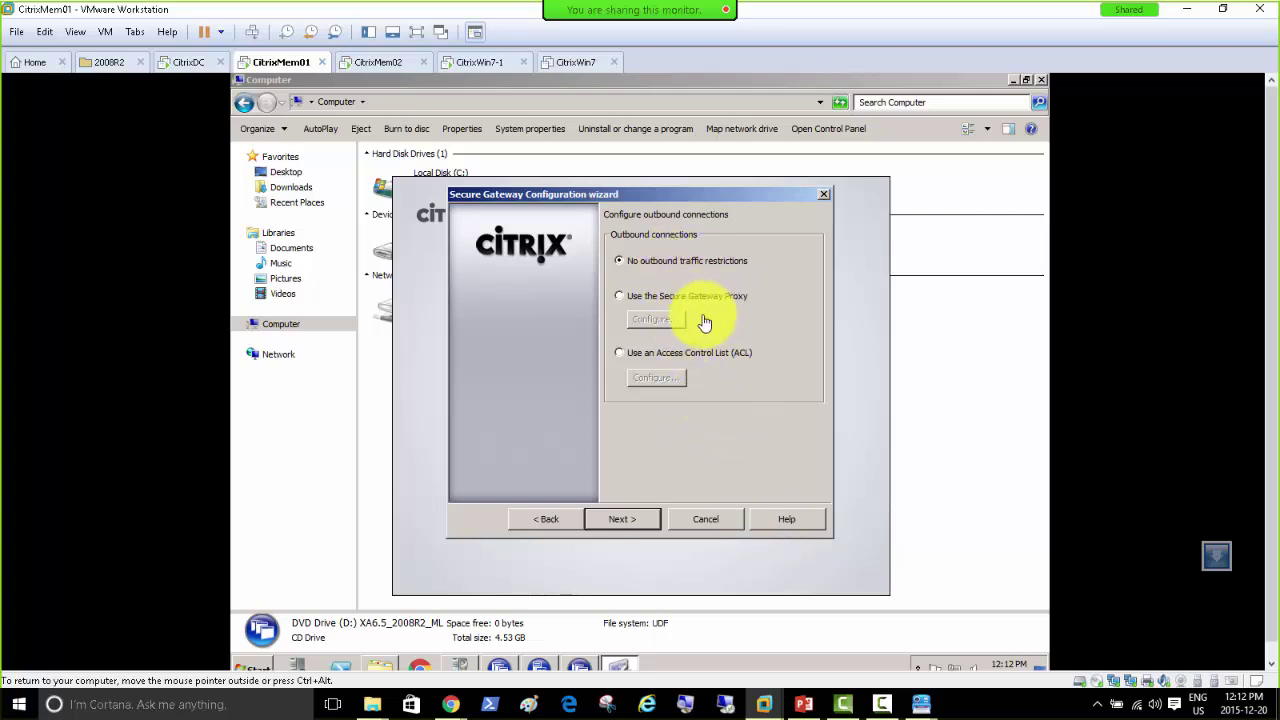
Step: Review the proxy and access-list options, then choose no outbound traffic restrictions
{"action": "left_click", "coordinate": [624, 297]}
{"action": "left_click", "coordinate": [648, 321]}
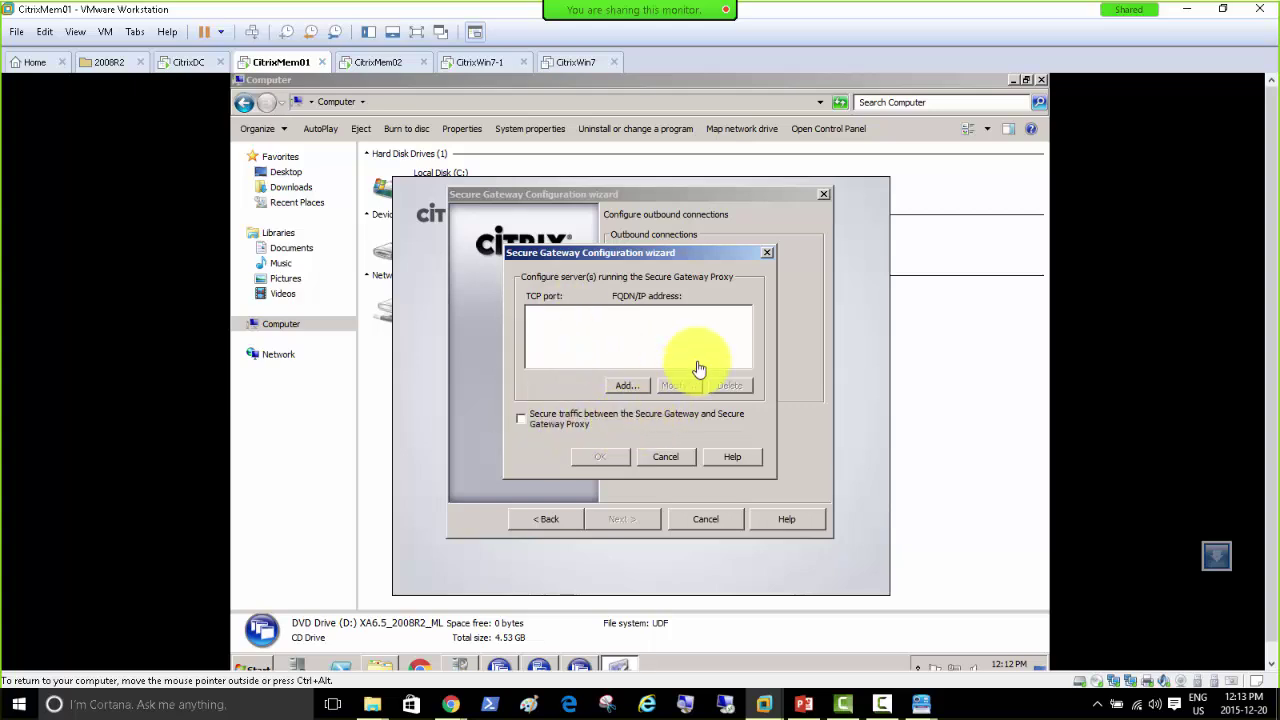
{"action": "left_click", "coordinate": [663, 459]}
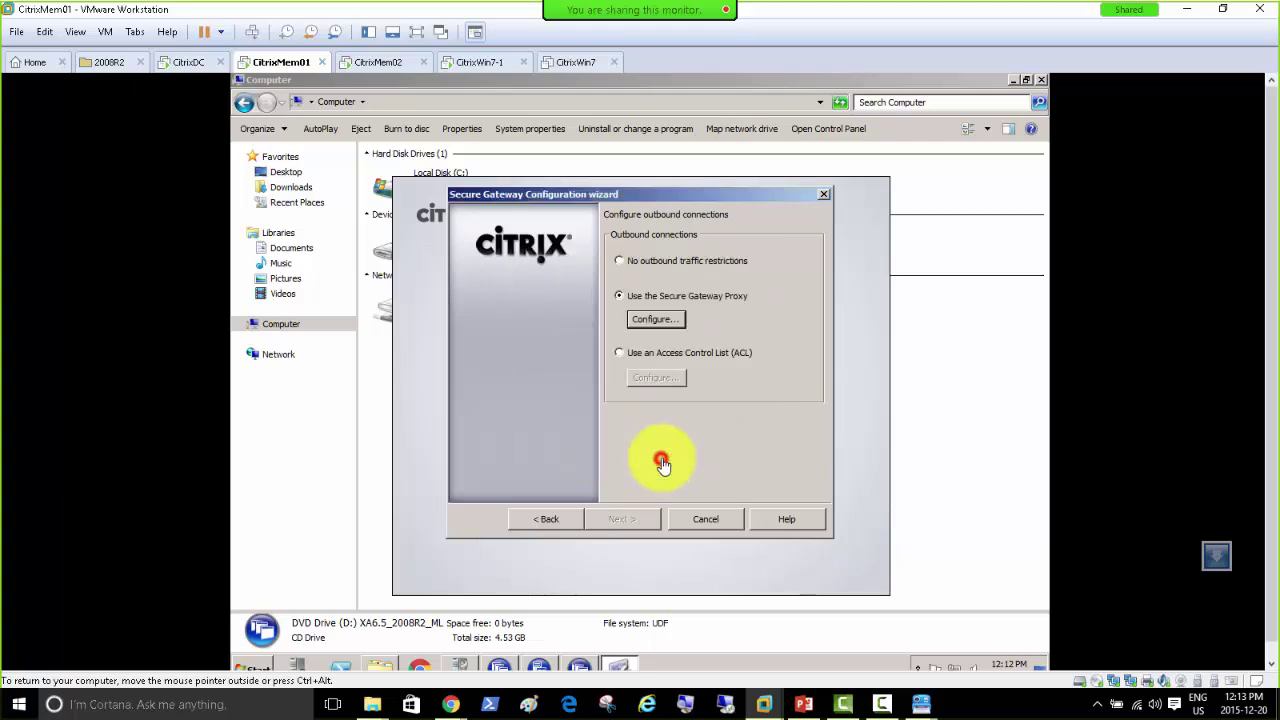
{"action": "left_click", "coordinate": [620, 356]}
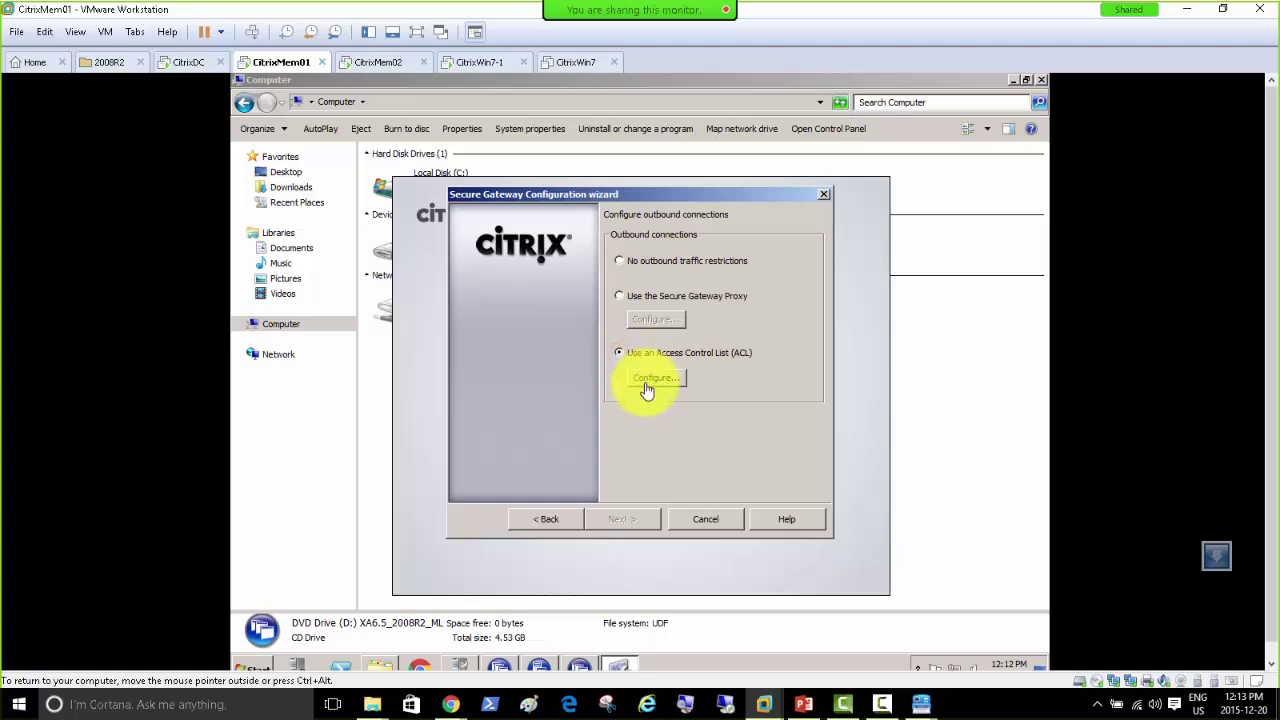
{"action": "left_click", "coordinate": [646, 382]}
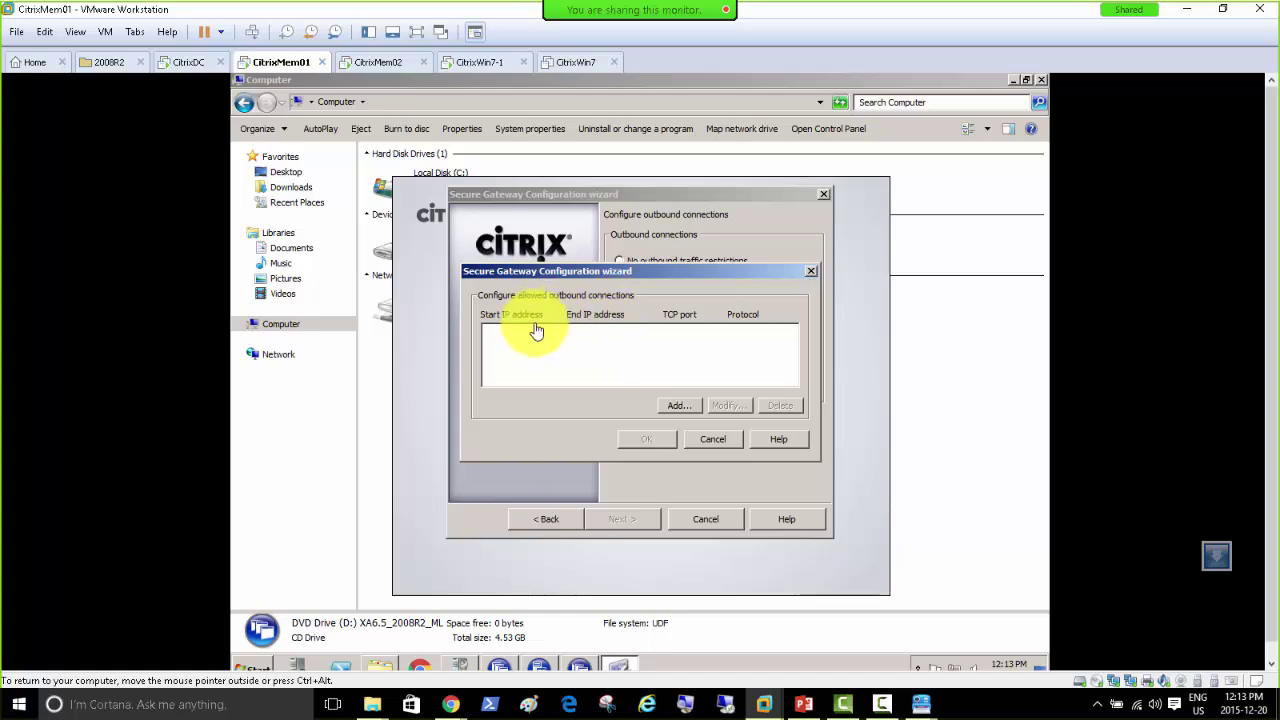
{"action": "left_click", "coordinate": [711, 443]}
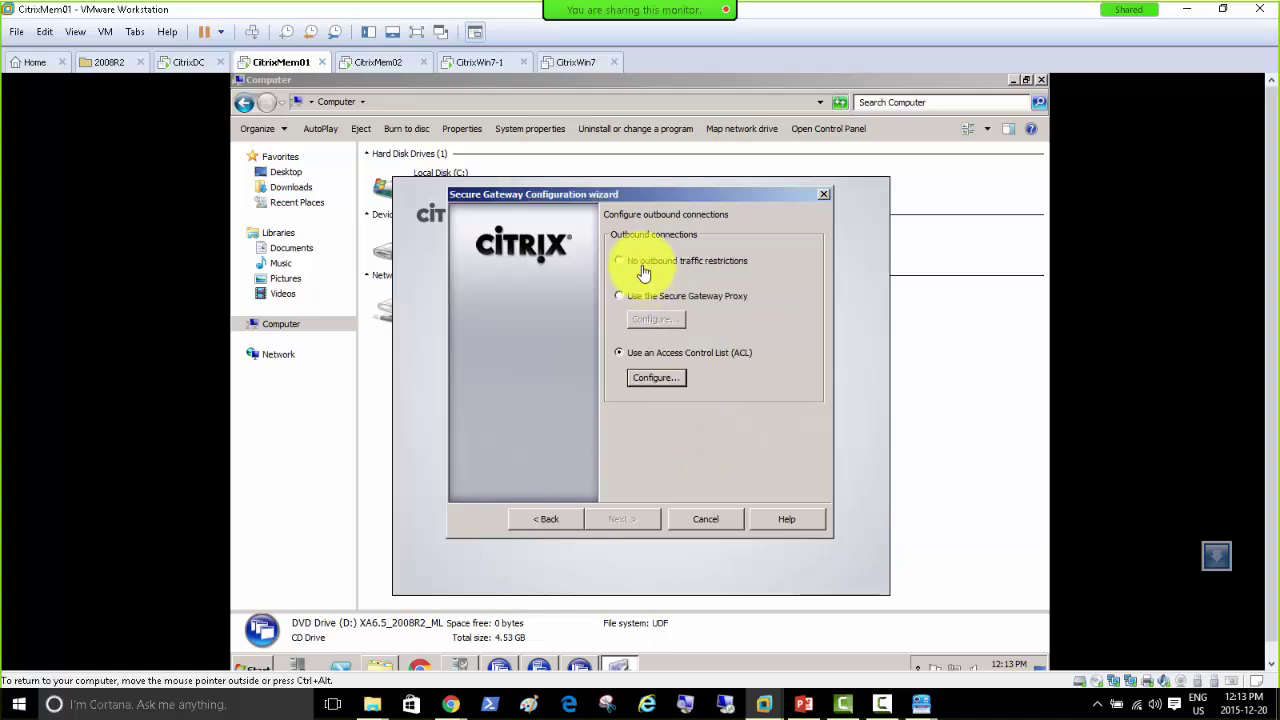
{"action": "left_click", "coordinate": [644, 262]}
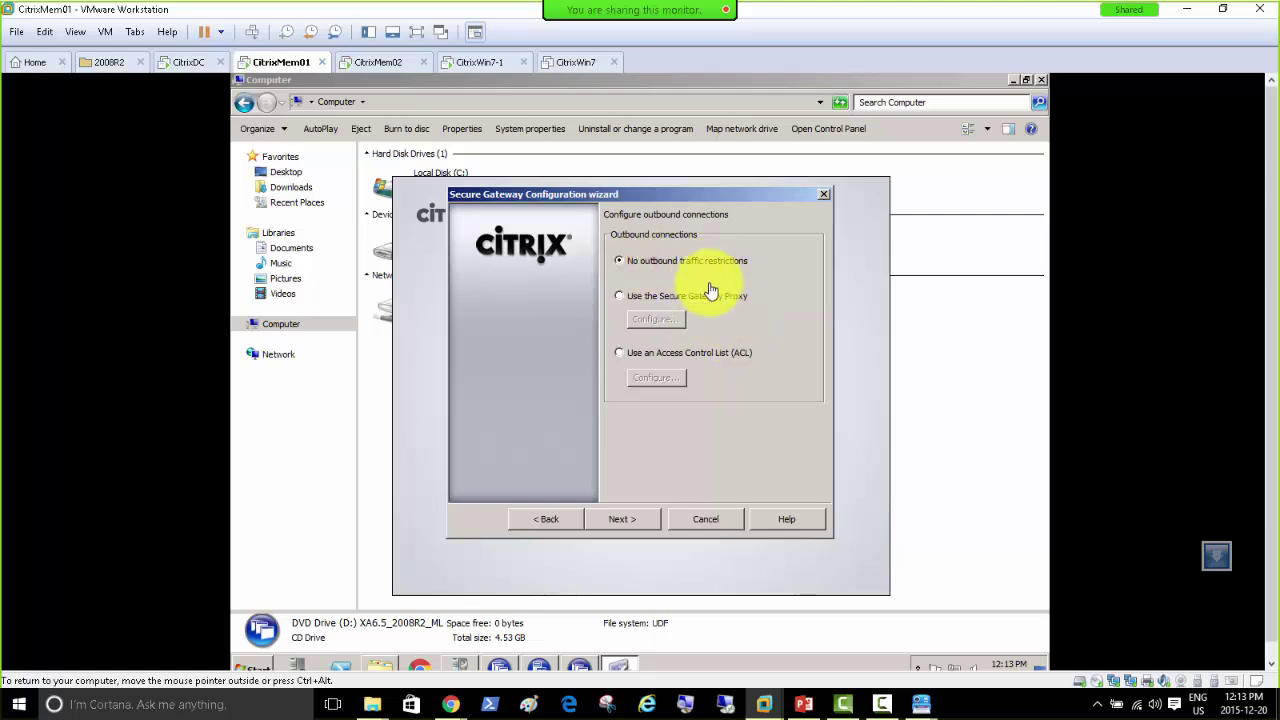
{"action": "left_click", "coordinate": [622, 519]}
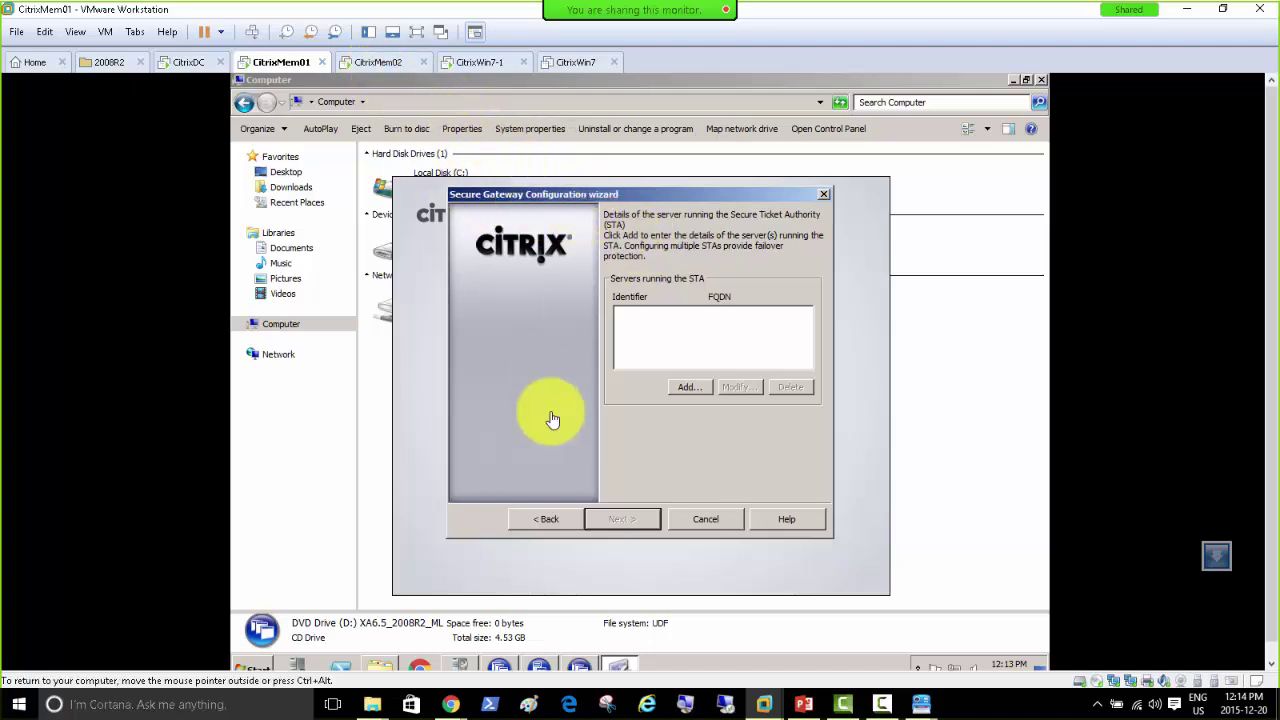
{"action": "left_click", "coordinate": [272, 668]}
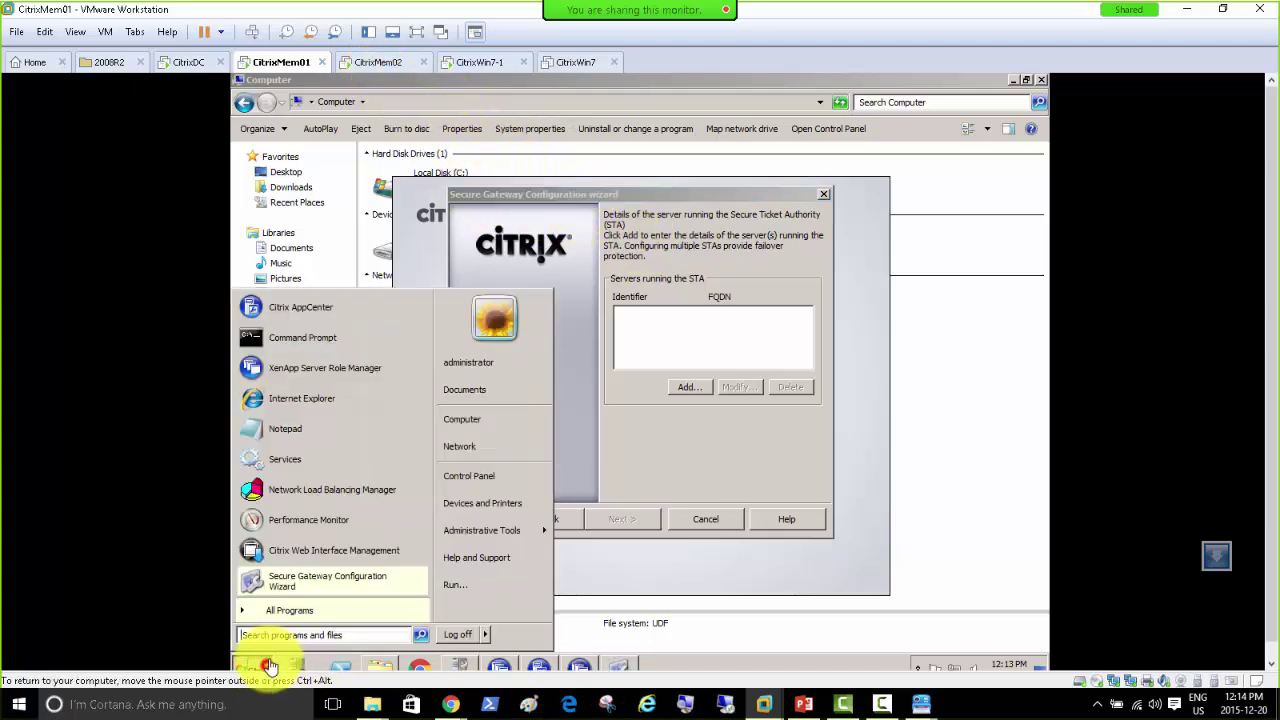
{"action": "left_click", "coordinate": [312, 461]}
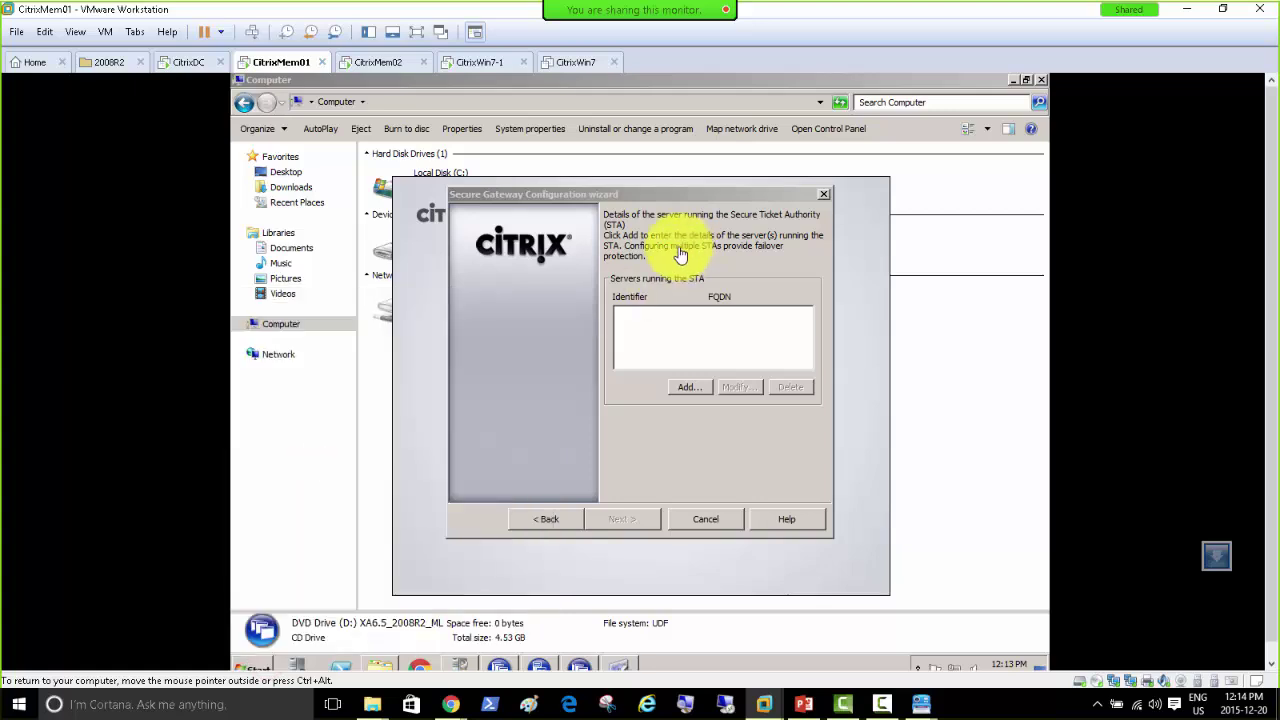
{"action": "left_click", "coordinate": [600, 299]}
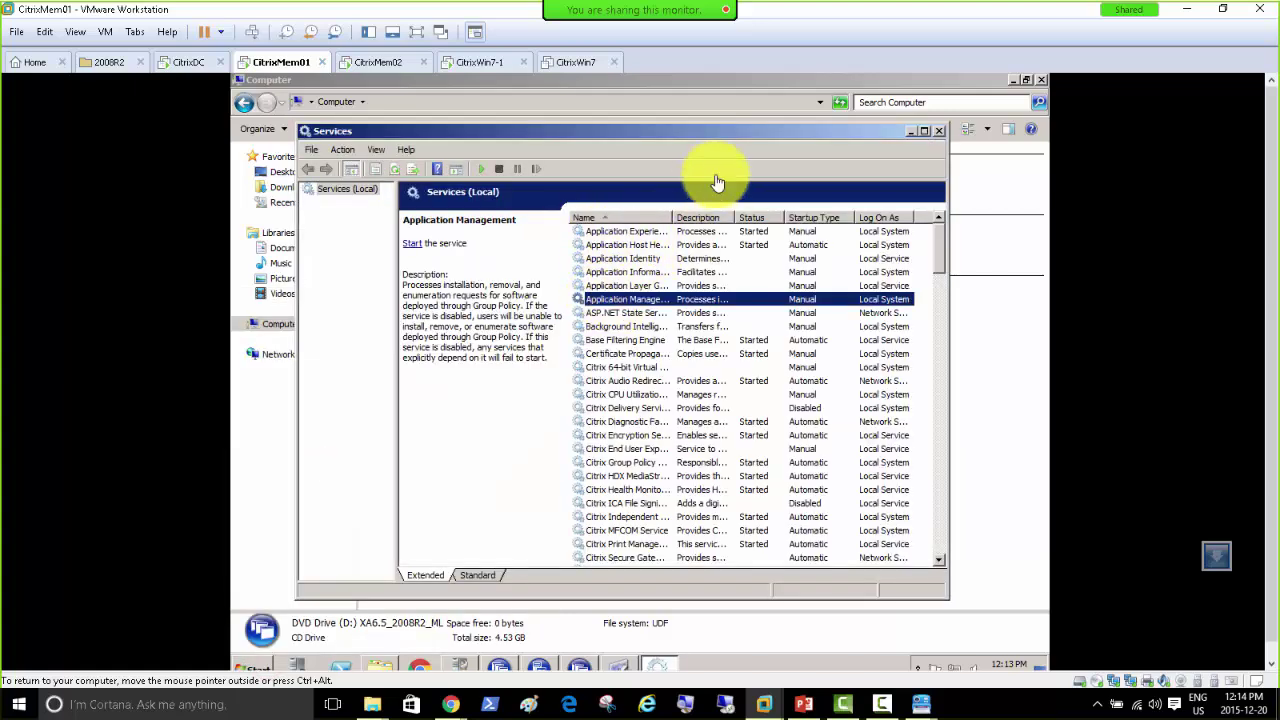
{"action": "double_click", "coordinate": [672, 217]}
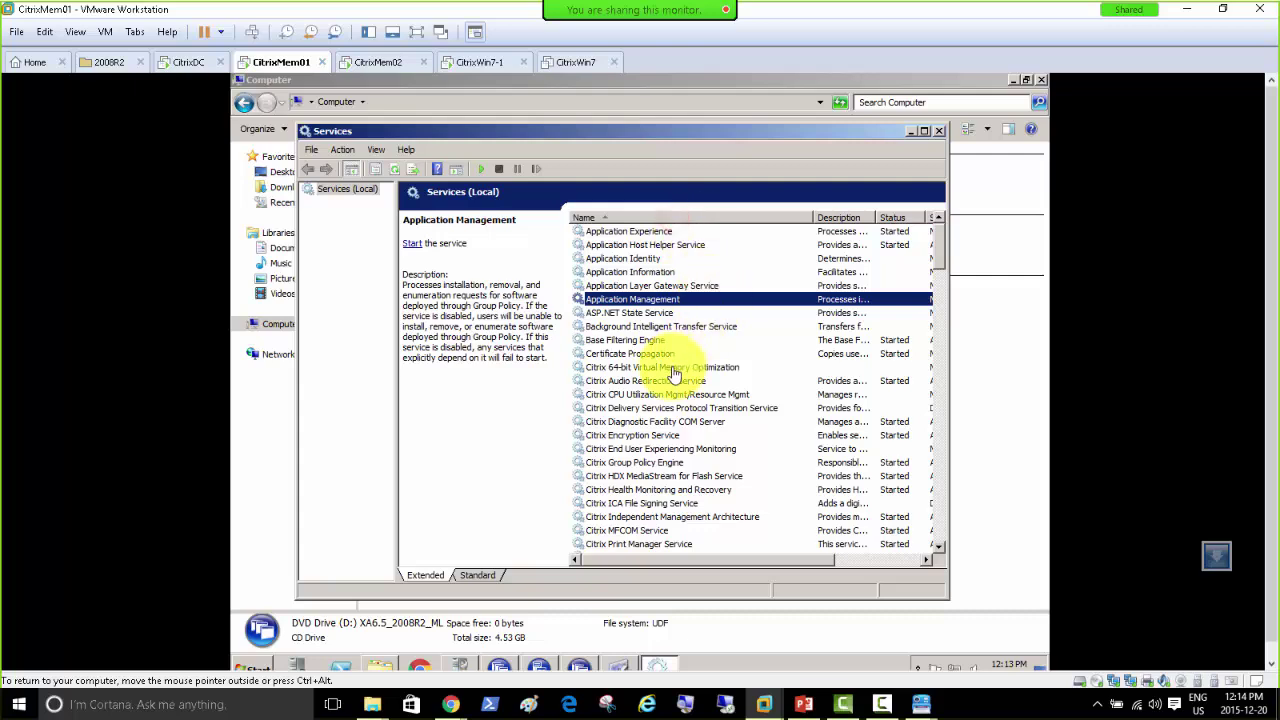
{"action": "scroll", "coordinate": [674, 410], "scroll_direction": "down", "scroll_amount": 2}
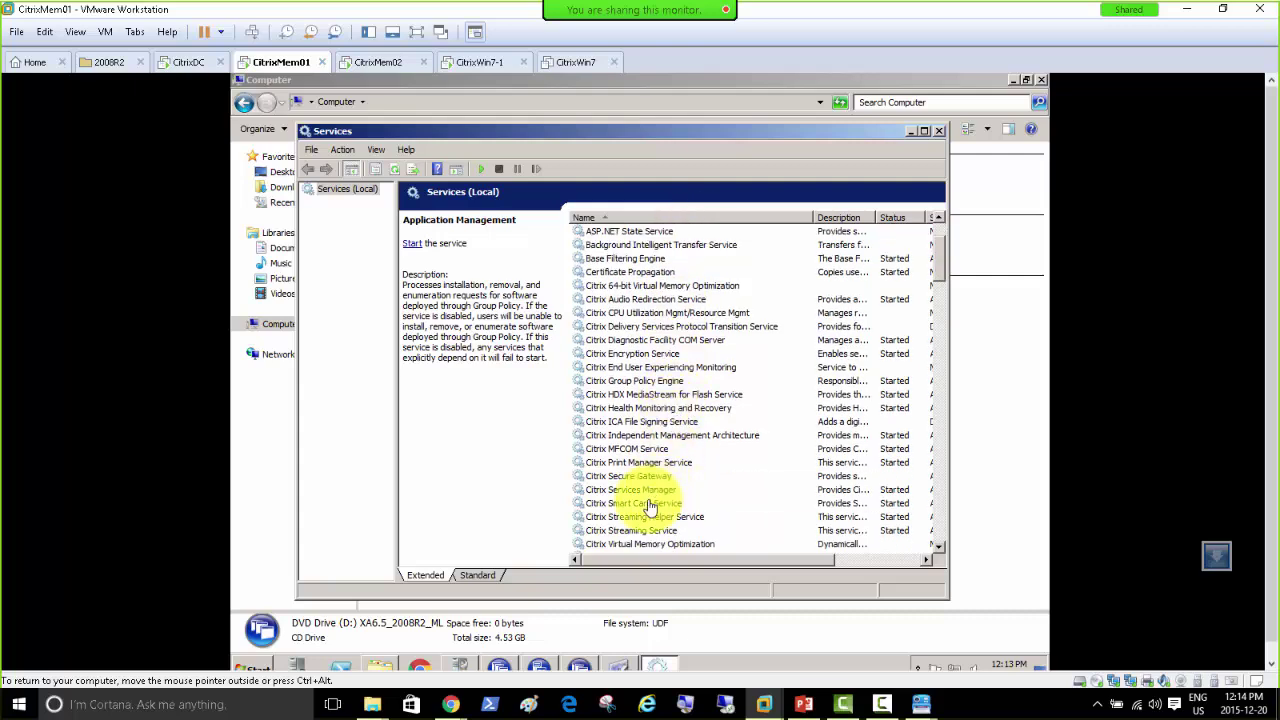
{"action": "scroll", "coordinate": [640, 485], "scroll_direction": "down", "scroll_amount": 1}
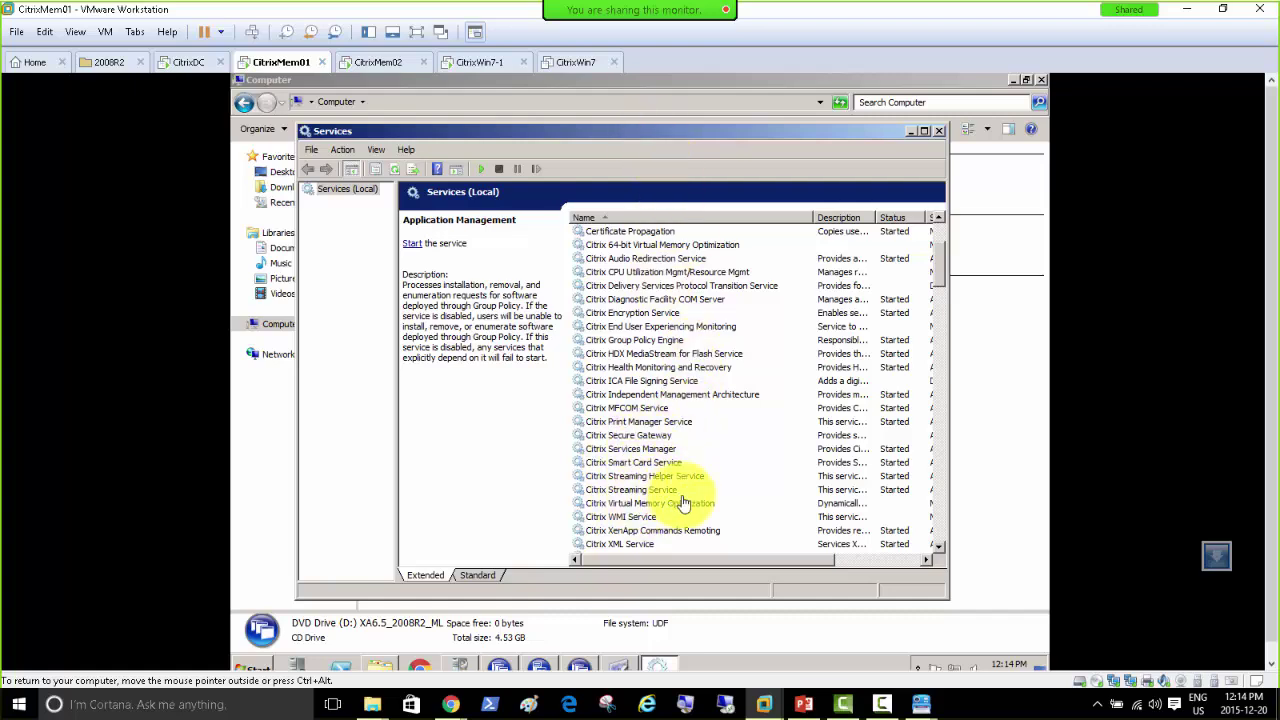
{"action": "scroll", "coordinate": [635, 545], "scroll_direction": "down", "scroll_amount": 1}
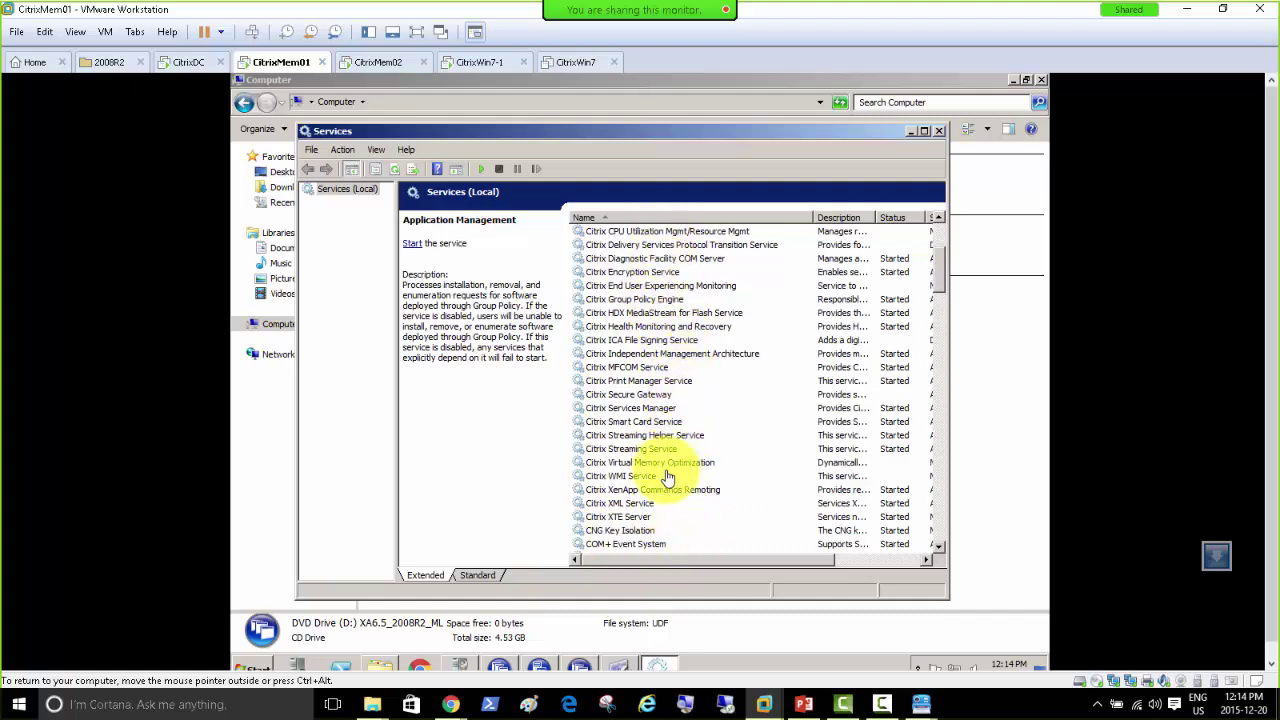
{"action": "scroll", "coordinate": [668, 485], "scroll_direction": "down", "scroll_amount": 2}
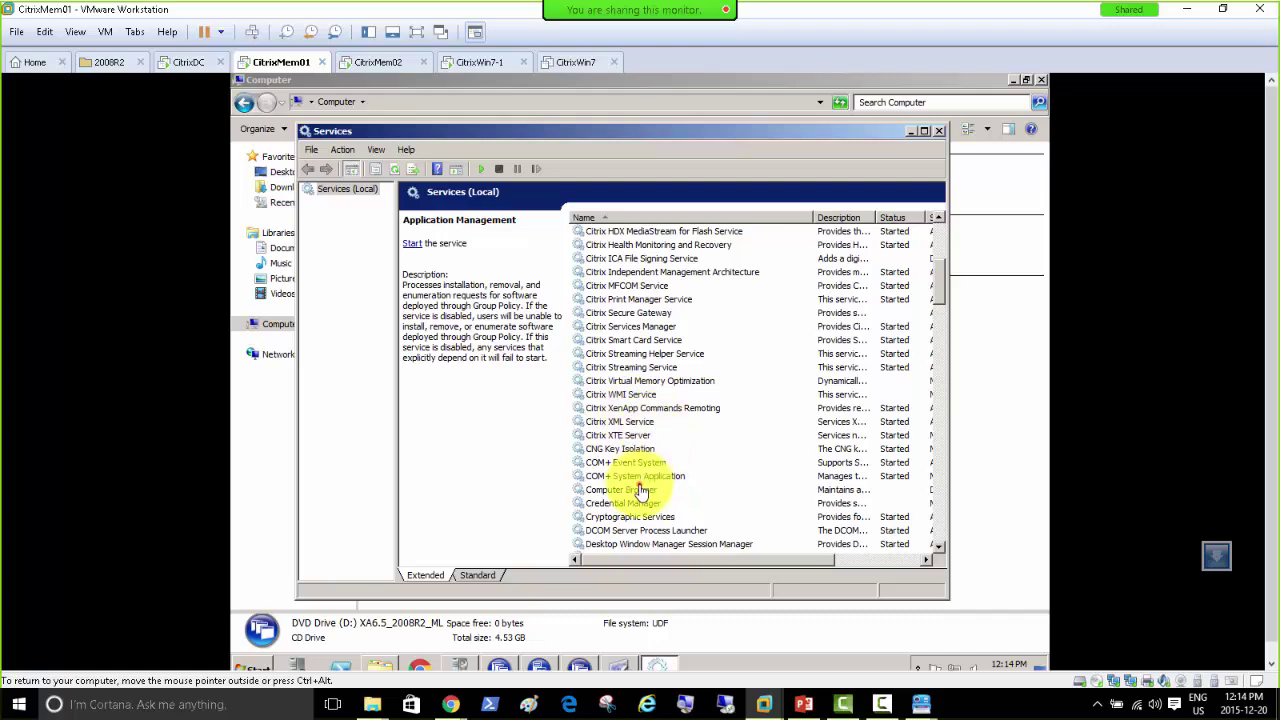
{"action": "left_click", "coordinate": [640, 490]}
{"action": "key", "text": "s"}
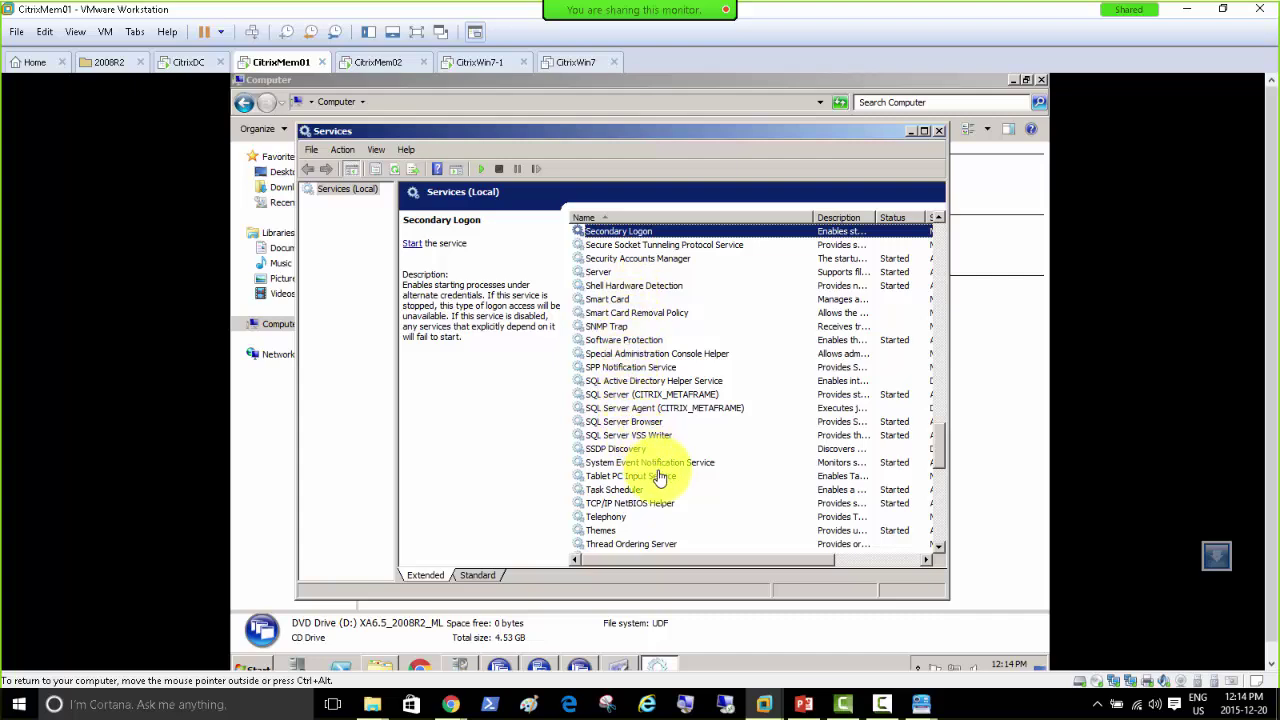
{"action": "scroll", "coordinate": [642, 402], "scroll_direction": "down", "scroll_amount": 3}
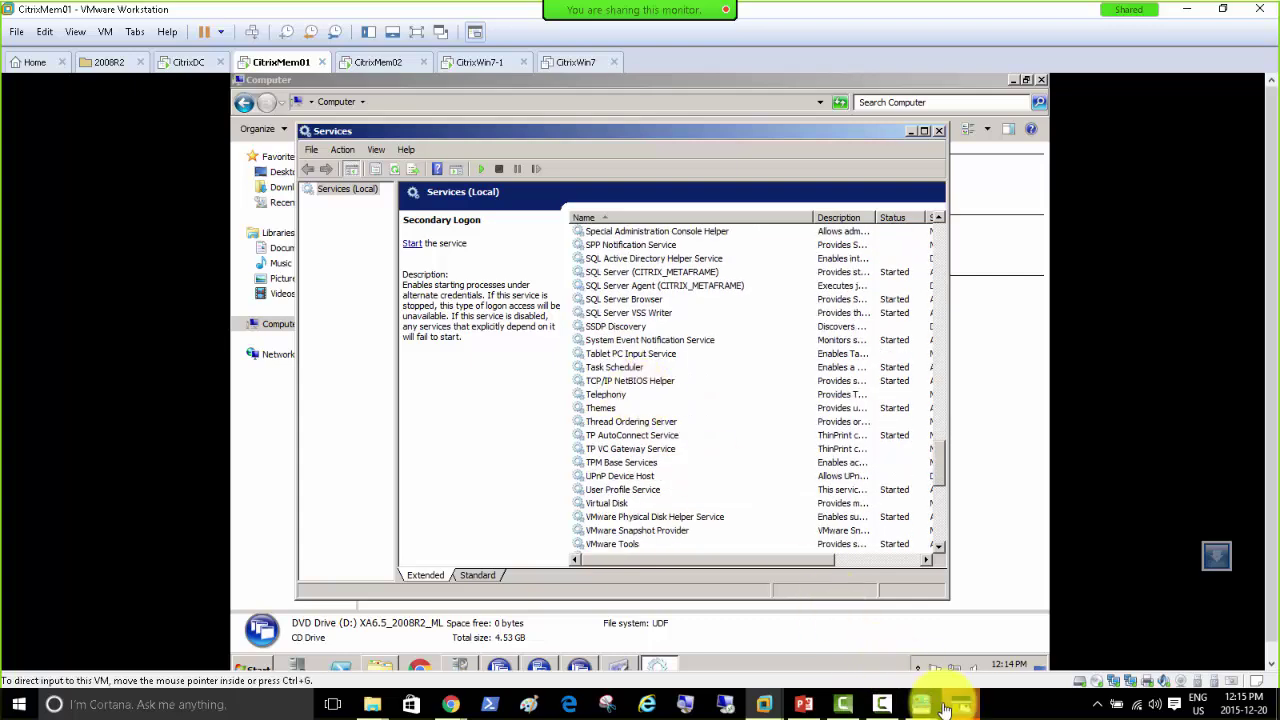
{"action": "left_click", "coordinate": [960, 704]}
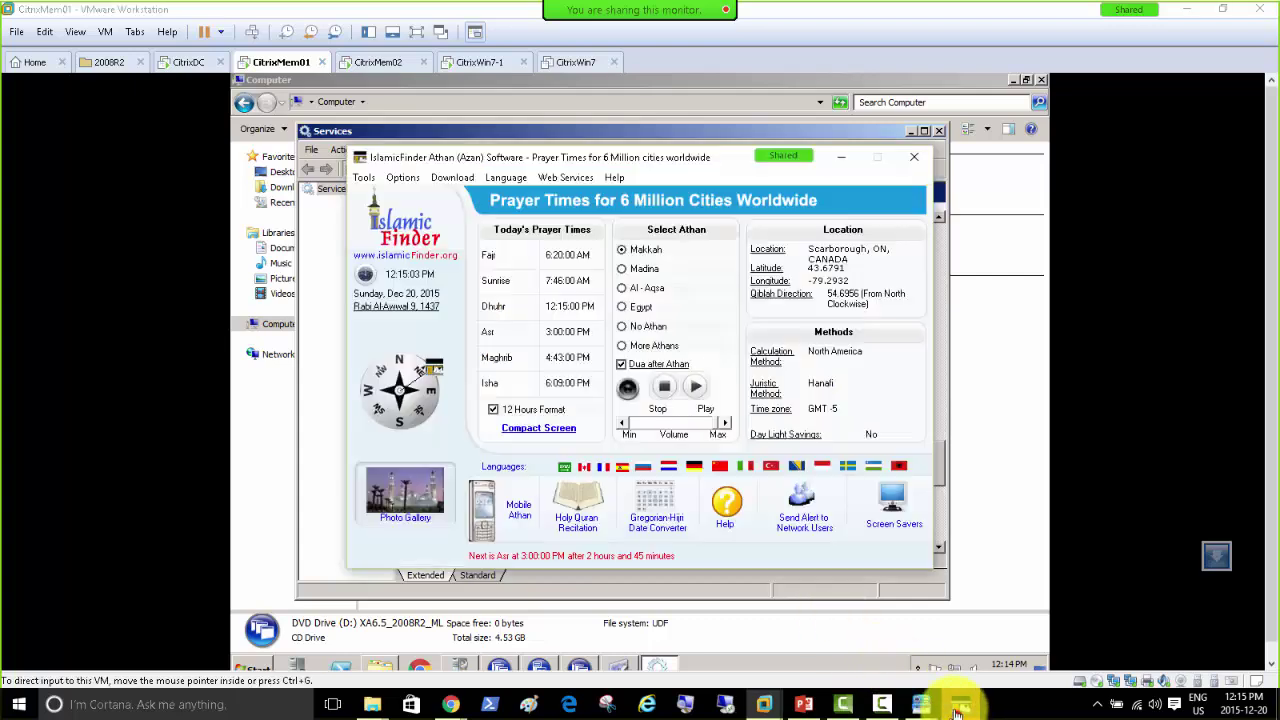
{"action": "left_click", "coordinate": [598, 131]}
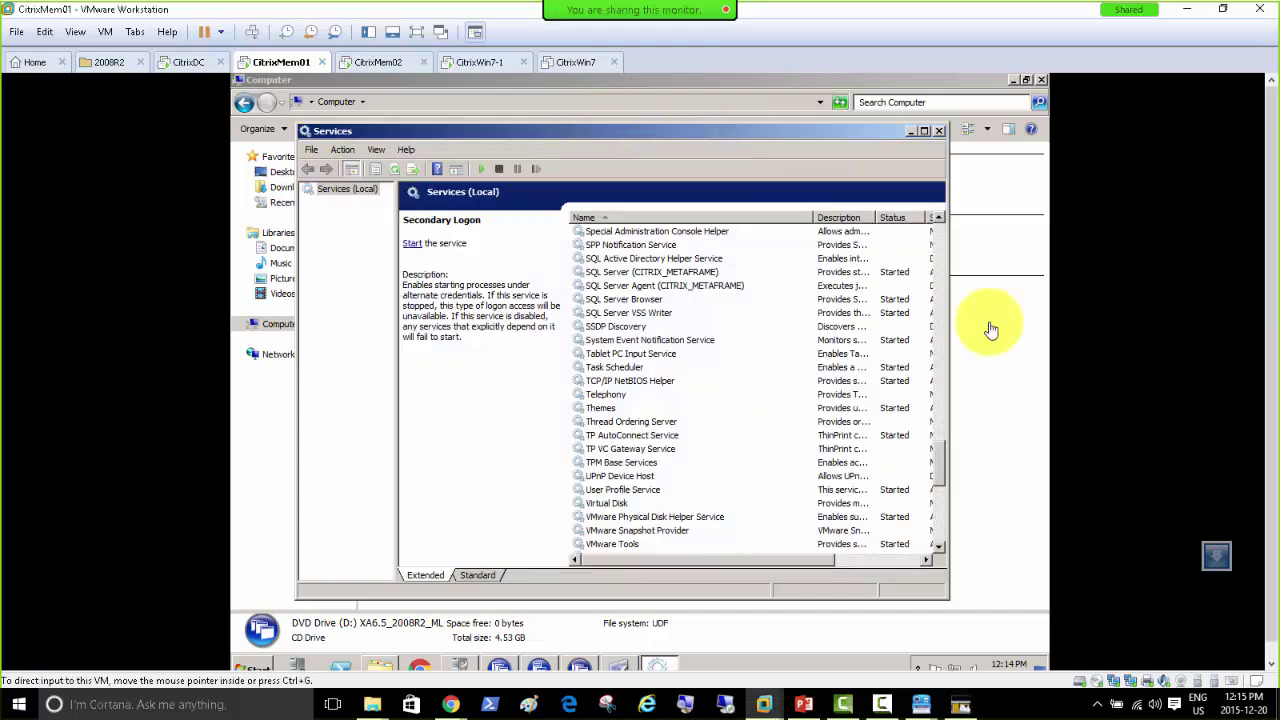
{"action": "left_click", "coordinate": [640, 313]}
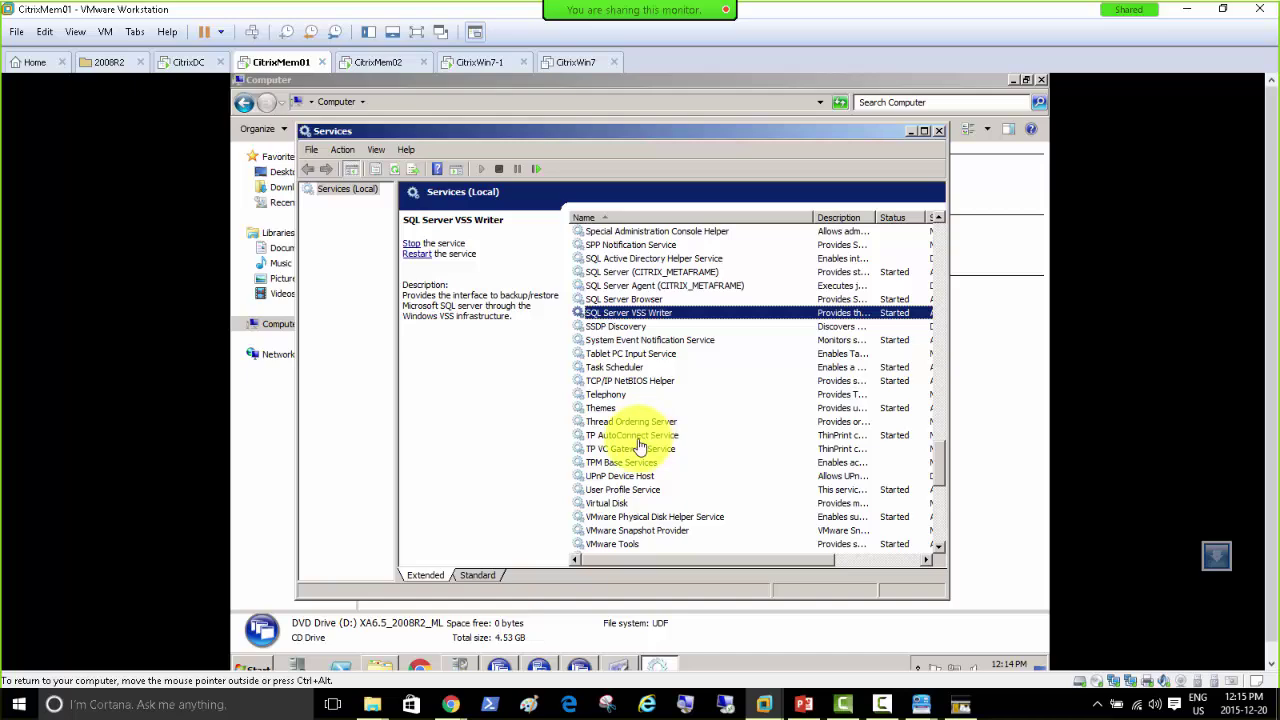
{"action": "scroll", "coordinate": [638, 445], "scroll_direction": "down", "scroll_amount": 5}
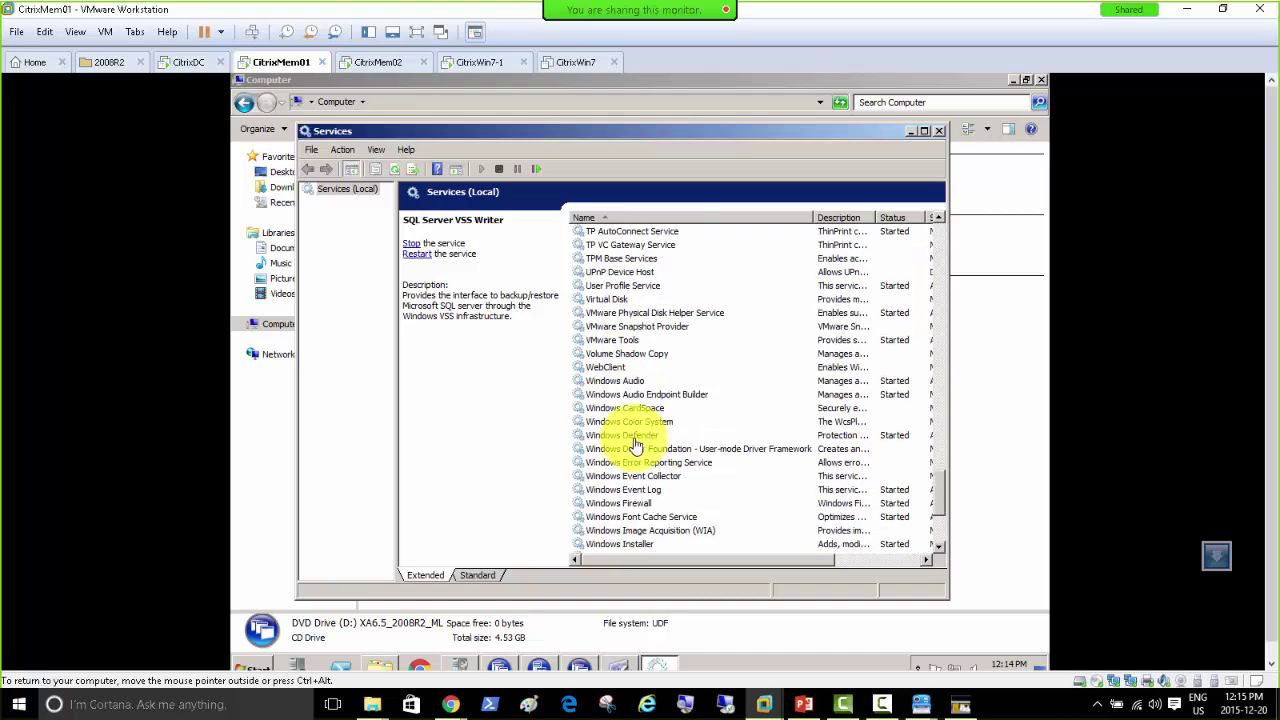
{"action": "scroll", "coordinate": [636, 445], "scroll_direction": "up", "scroll_amount": 20}
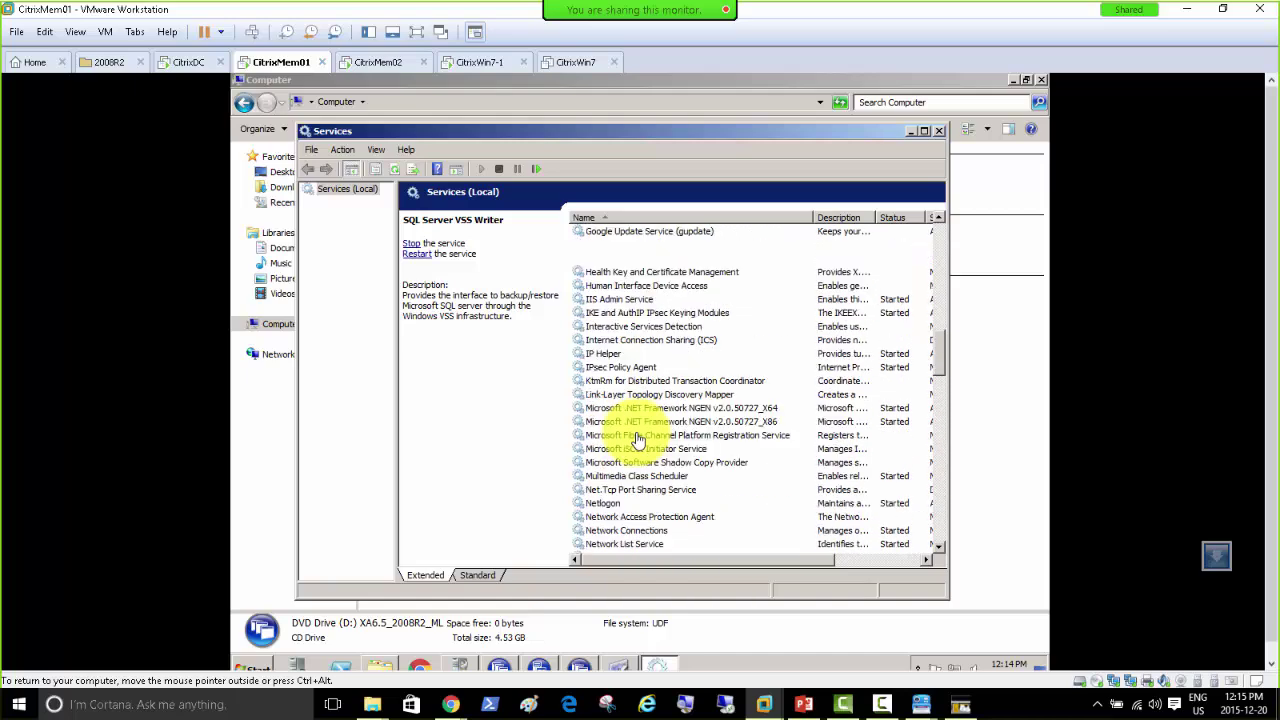
{"action": "scroll", "coordinate": [638, 441], "scroll_direction": "up", "scroll_amount": 7}
{"action": "scroll", "coordinate": [638, 441], "scroll_direction": "up", "scroll_amount": 4}
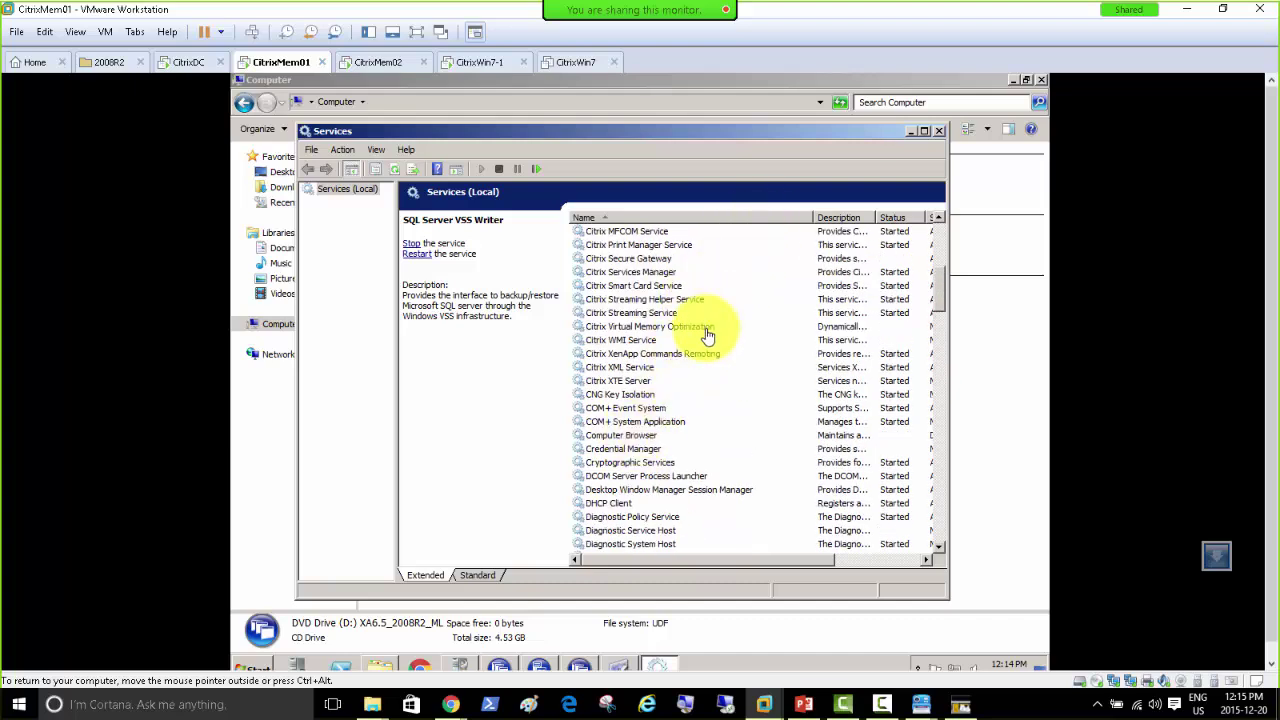
{"action": "scroll", "coordinate": [714, 334], "scroll_direction": "up", "scroll_amount": 3}
{"action": "scroll", "coordinate": [726, 318], "scroll_direction": "up", "scroll_amount": 2}
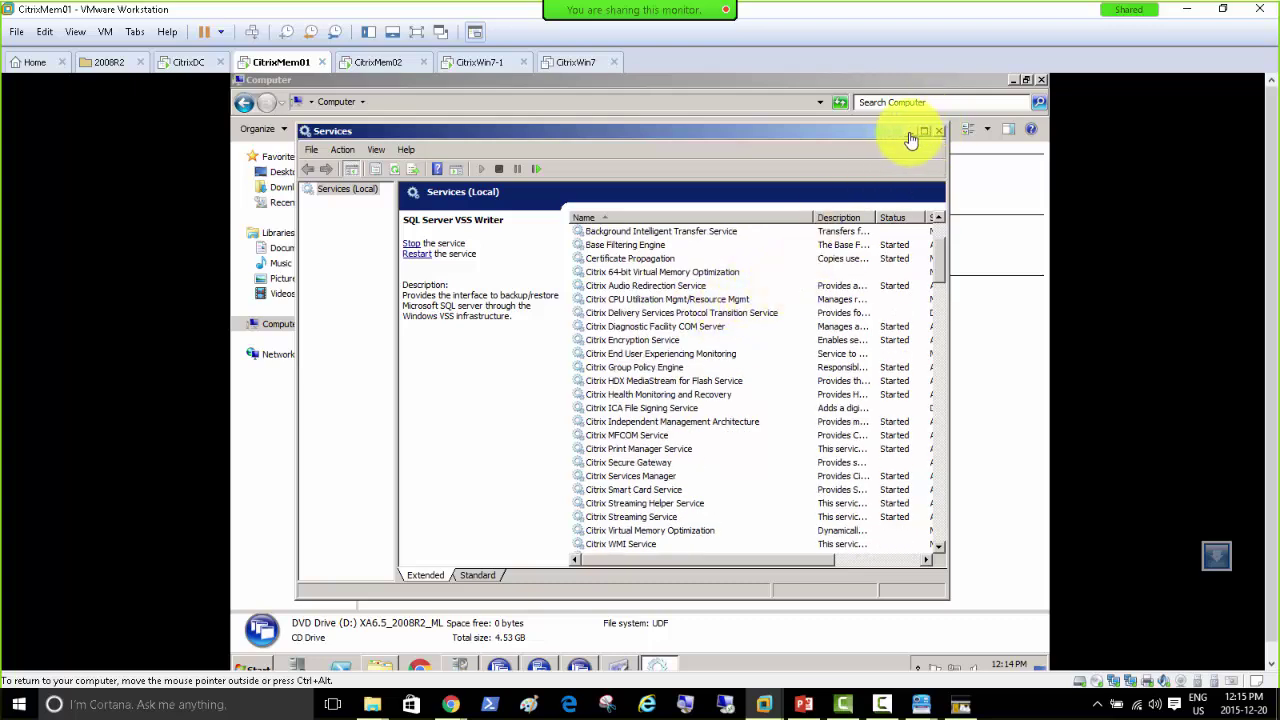
Step: Add STA server citrixmem01.citrixdomain.local with unsecured traffic on port 80, backing out of the warning
{"action": "left_click", "coordinate": [939, 131]}
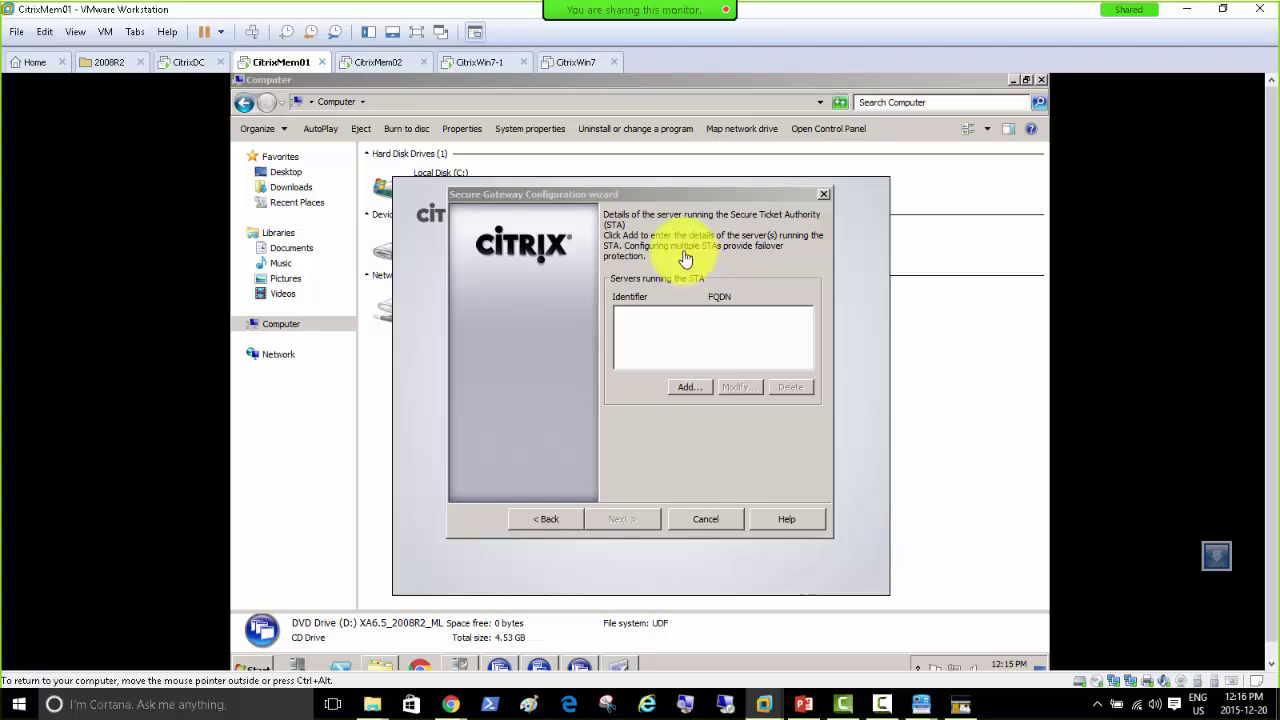
{"action": "left_click", "coordinate": [688, 389]}
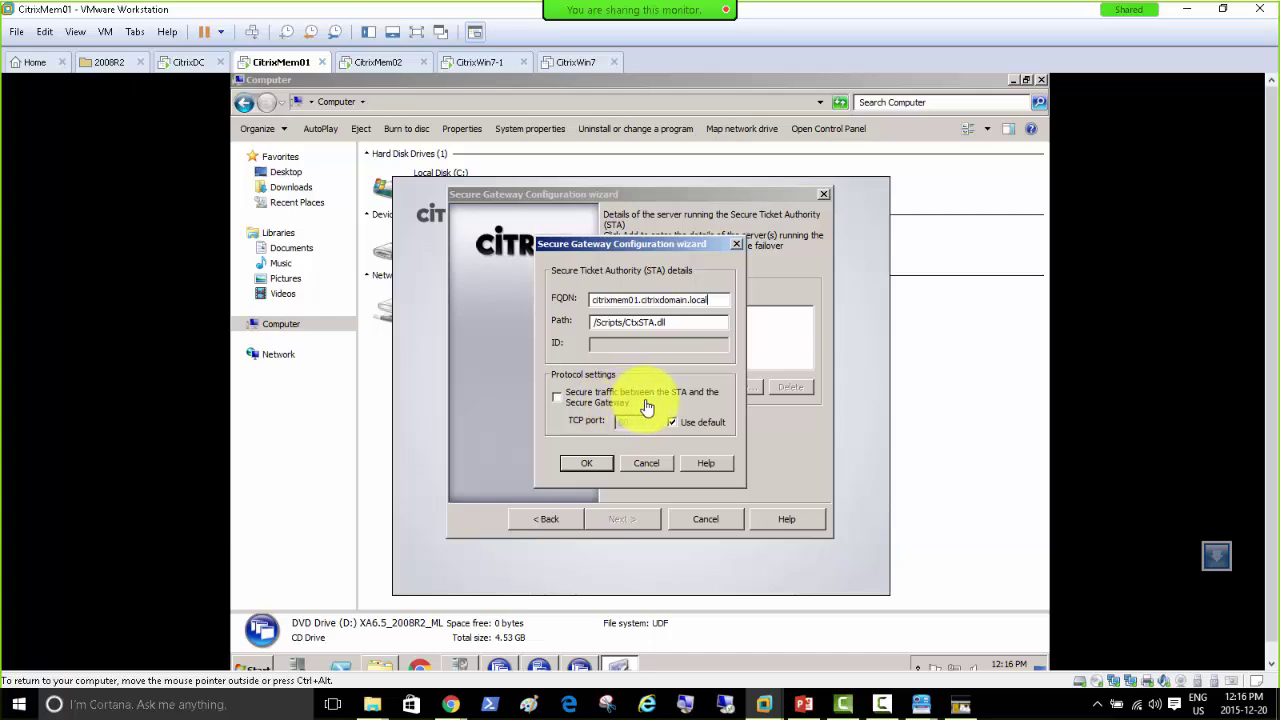
{"action": "left_click", "coordinate": [562, 400]}
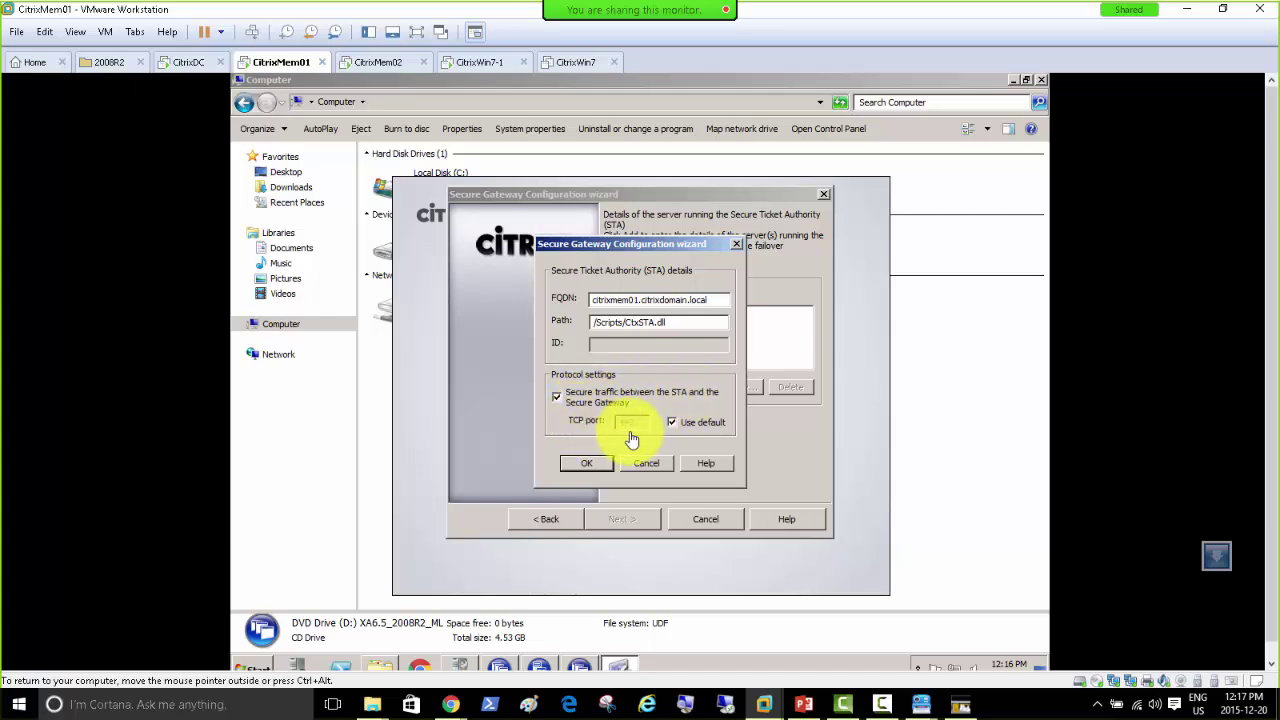
{"action": "left_click", "coordinate": [558, 399]}
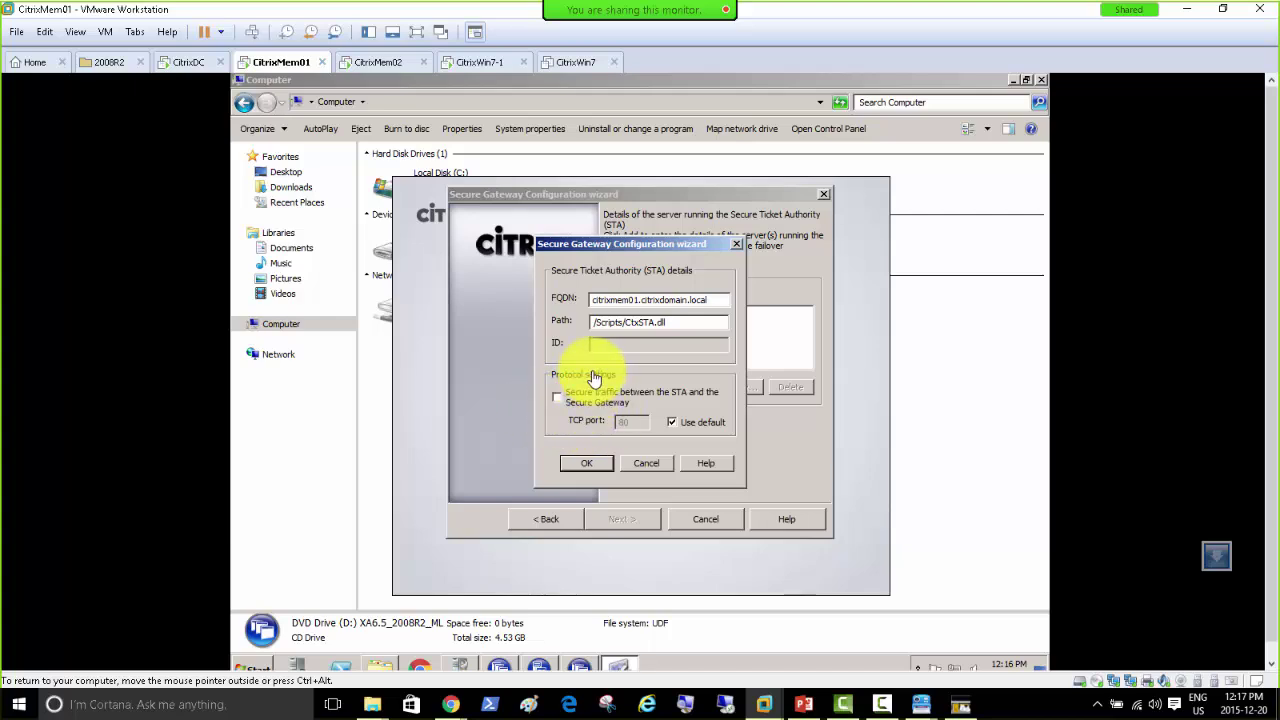
{"action": "left_click", "coordinate": [588, 463]}
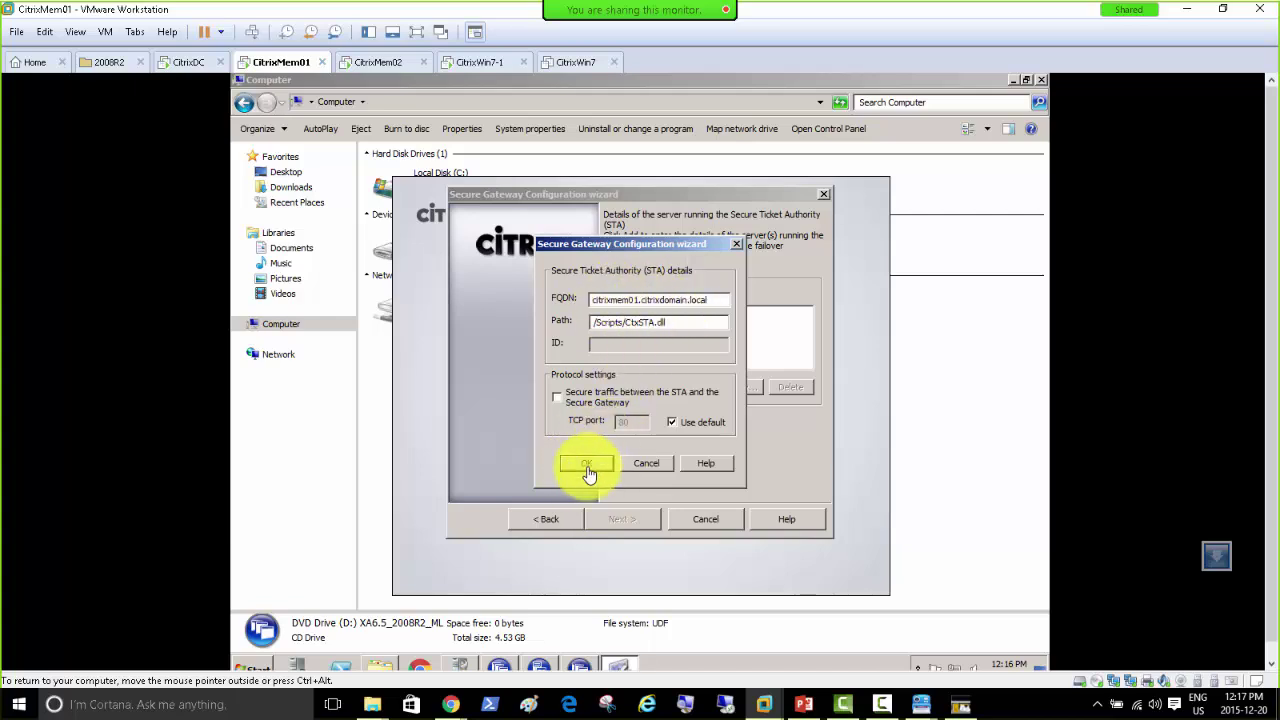
{"action": "left_click", "coordinate": [586, 466]}
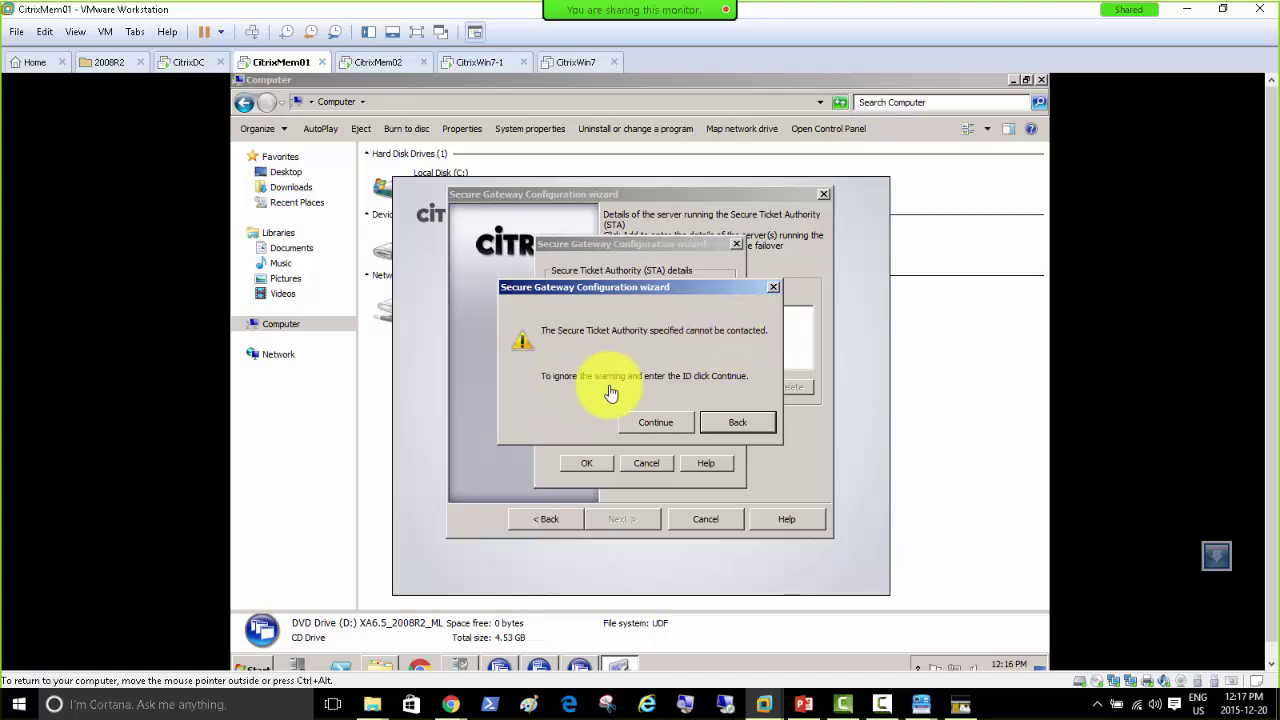
{"action": "left_click", "coordinate": [731, 427]}
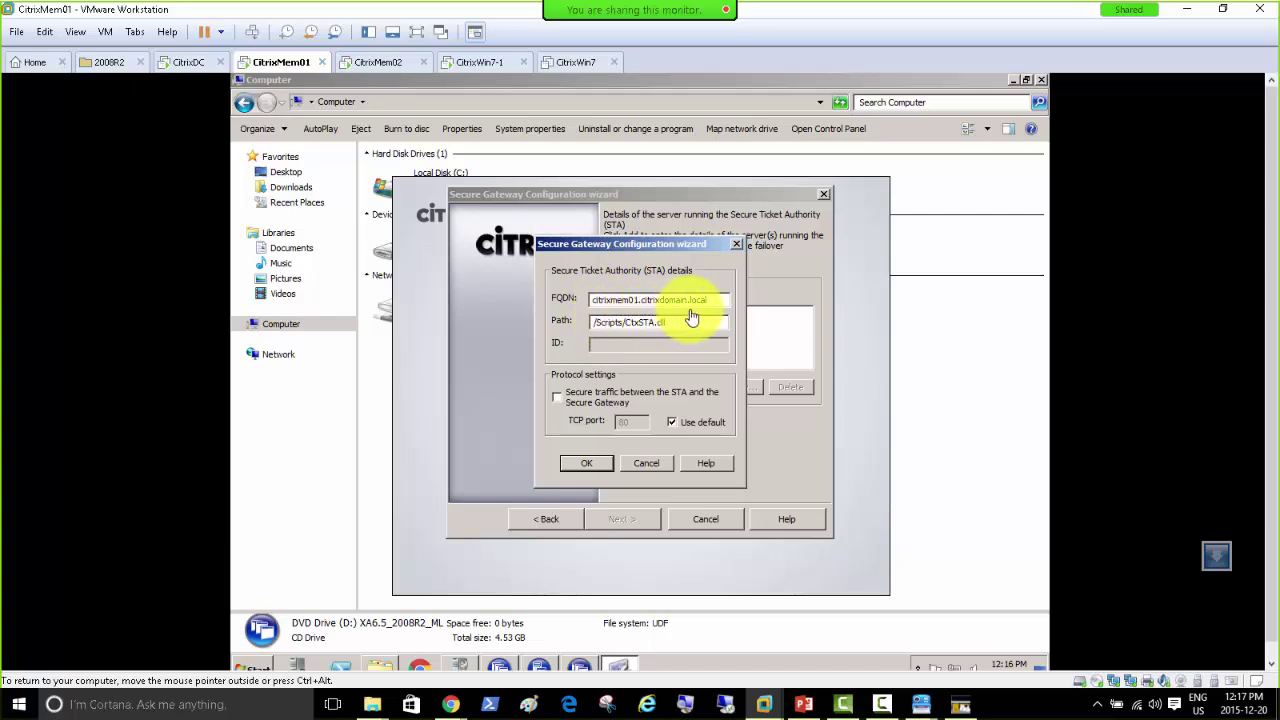
Step: Check the server's full computer name in Server Manager against the STA FQDN
{"action": "left_click", "coordinate": [298, 668]}
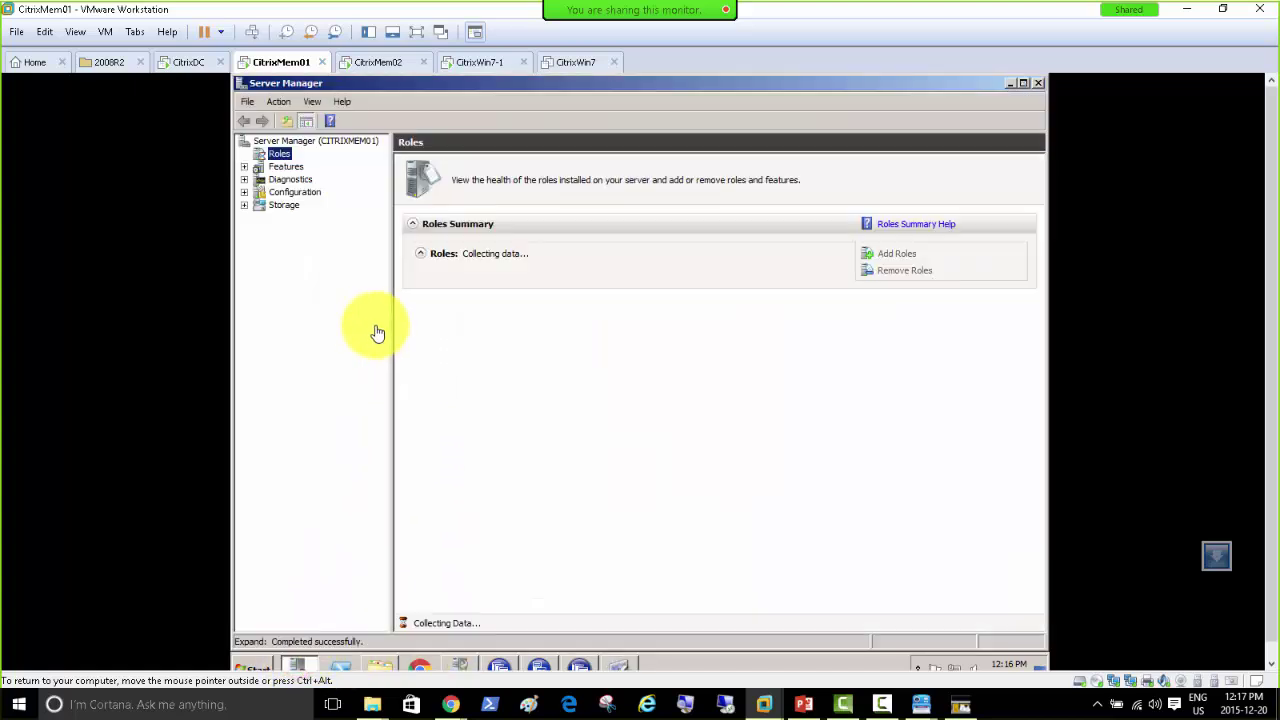
{"action": "left_click", "coordinate": [341, 142]}
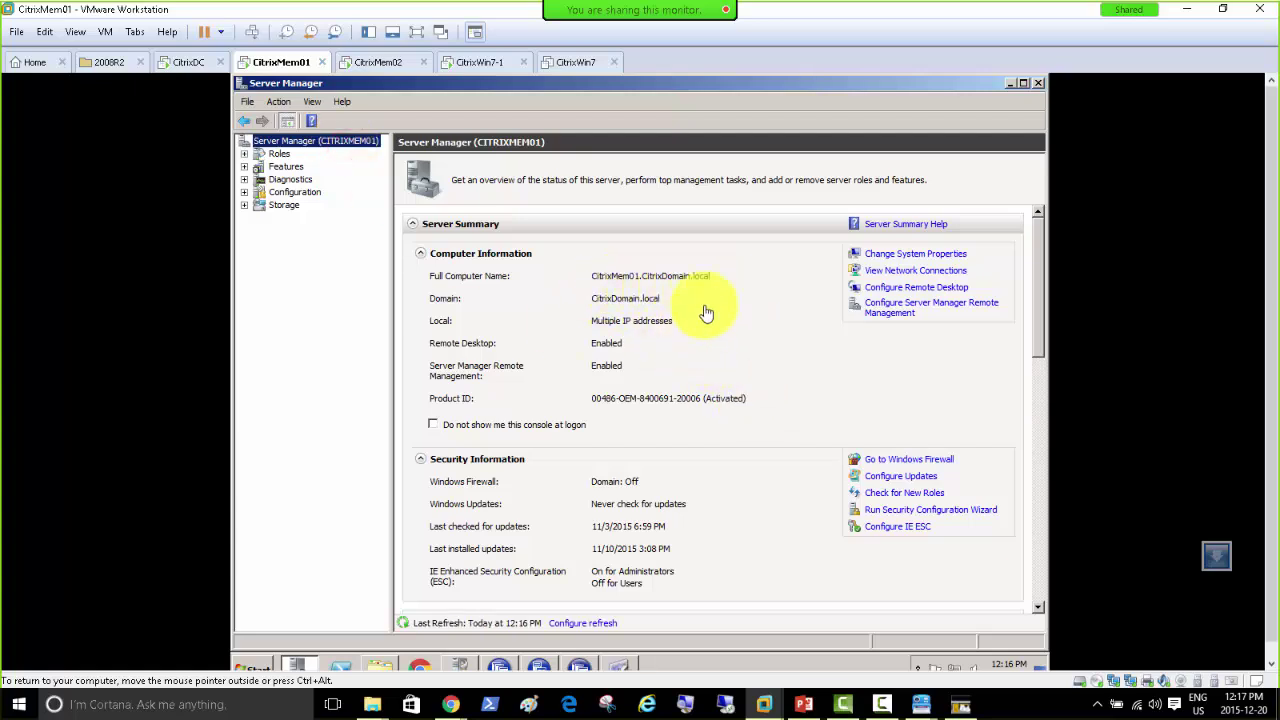
{"action": "left_click", "coordinate": [1008, 85]}
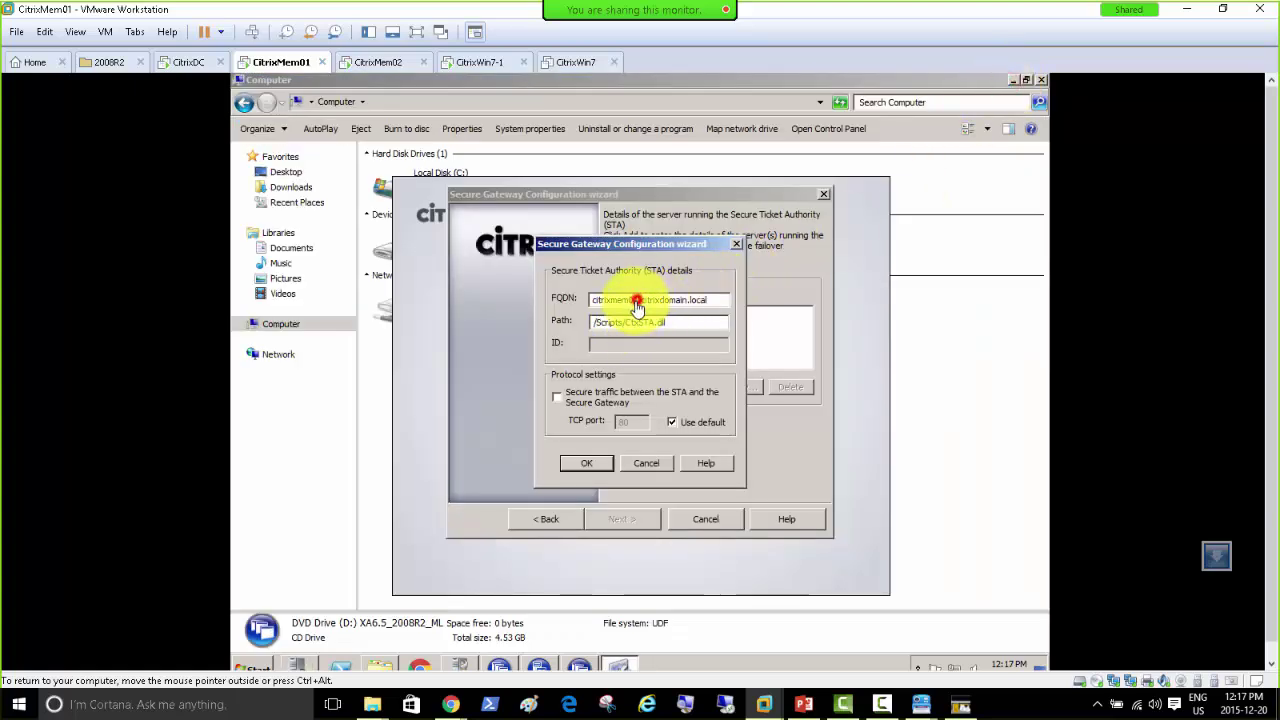
{"action": "left_click", "coordinate": [633, 300]}
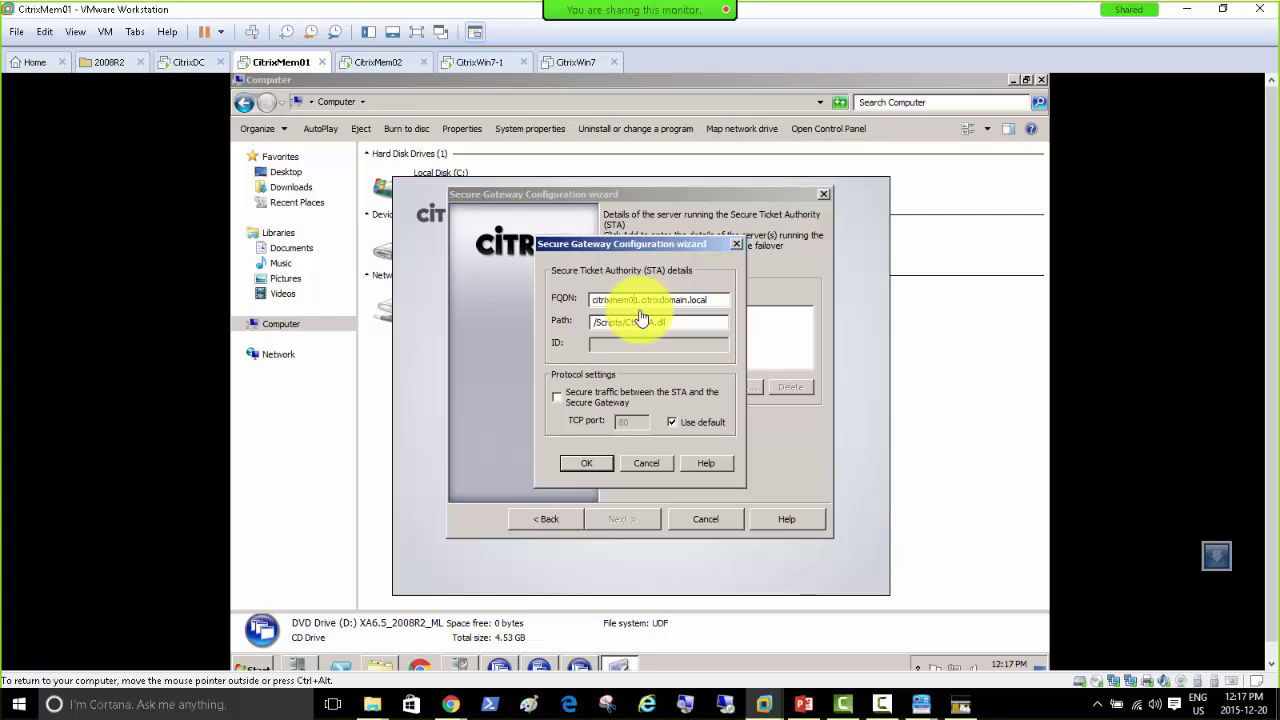
Step: Resubmit the STA details and continue past the unreachable-STA warning
{"action": "left_click", "coordinate": [587, 466]}
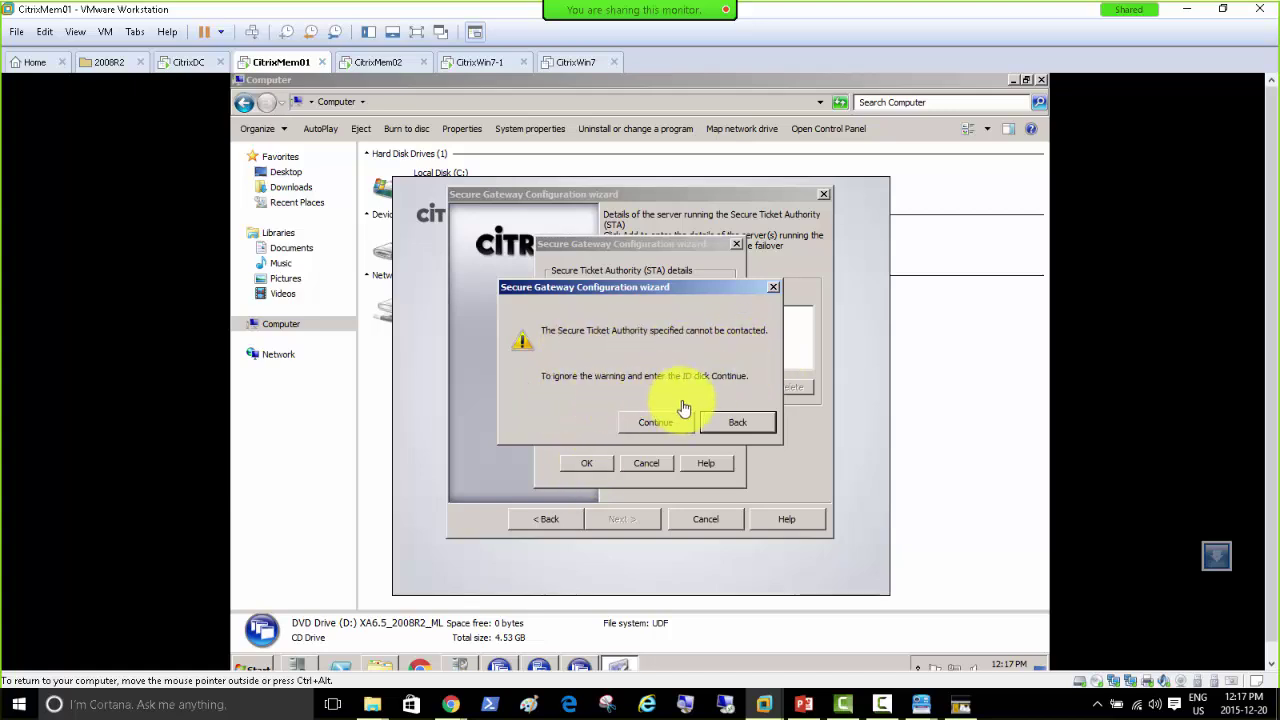
{"action": "left_click", "coordinate": [735, 423]}
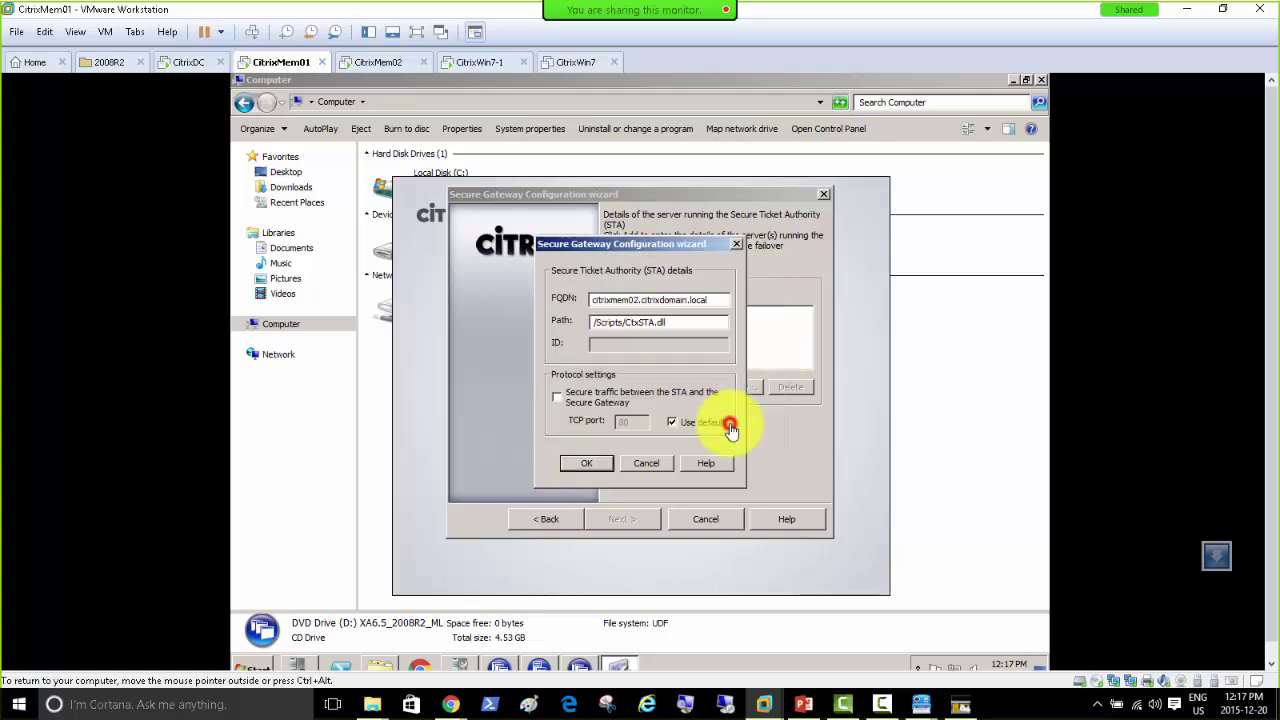
{"action": "left_click", "coordinate": [633, 300]}
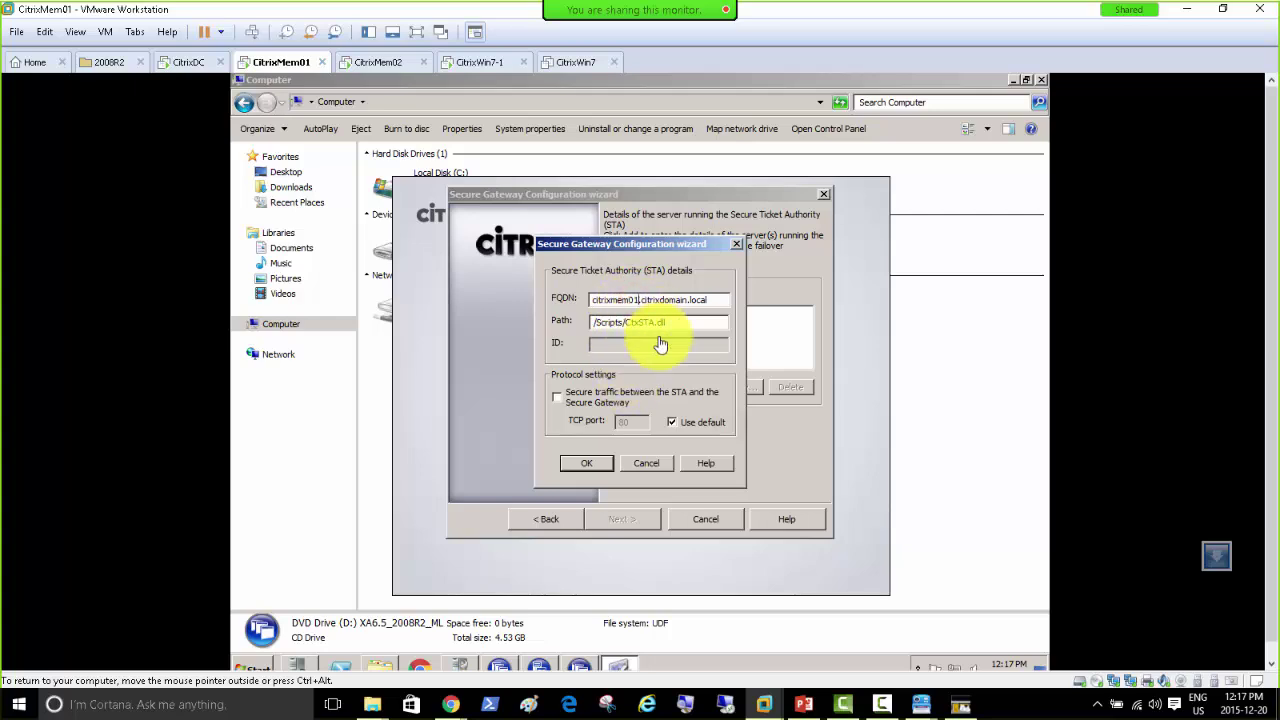
{"action": "left_click", "coordinate": [584, 467]}
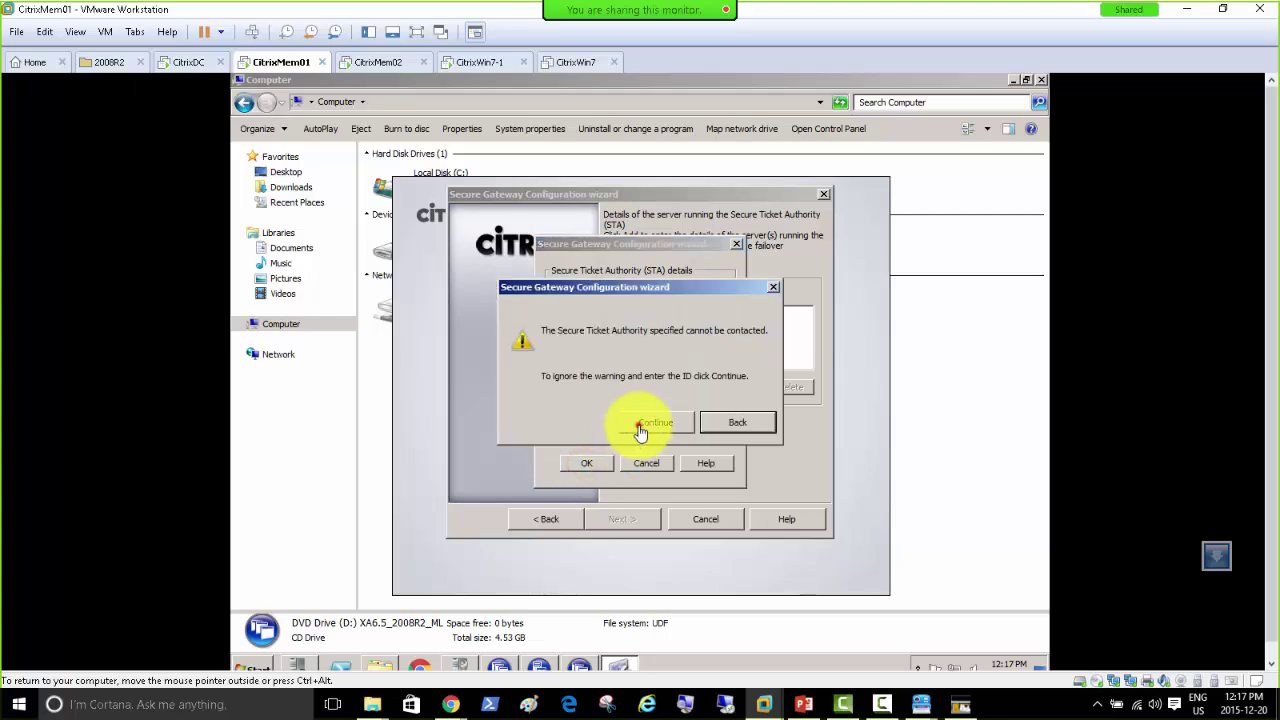
{"action": "left_click", "coordinate": [640, 428]}
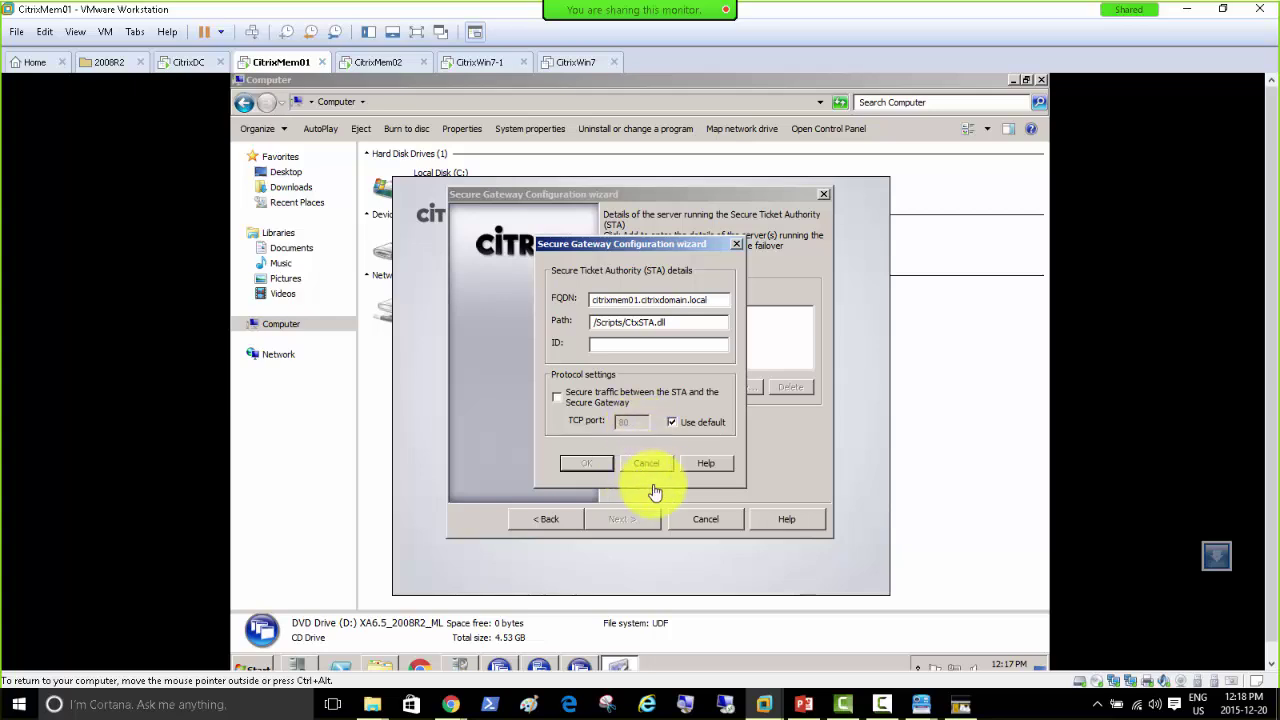
Step: Switch STA traffic to secure on port 443 and focus the STA ID field
{"action": "left_click", "coordinate": [587, 465]}
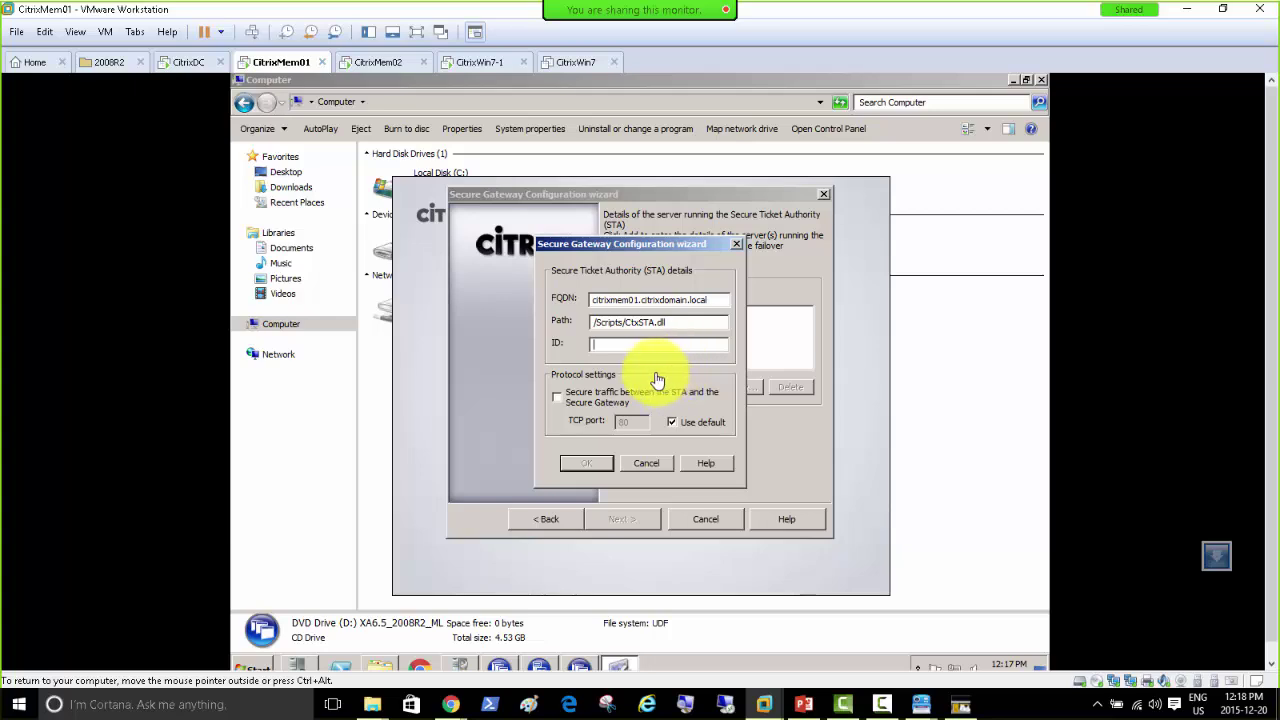
{"action": "left_click", "coordinate": [588, 408]}
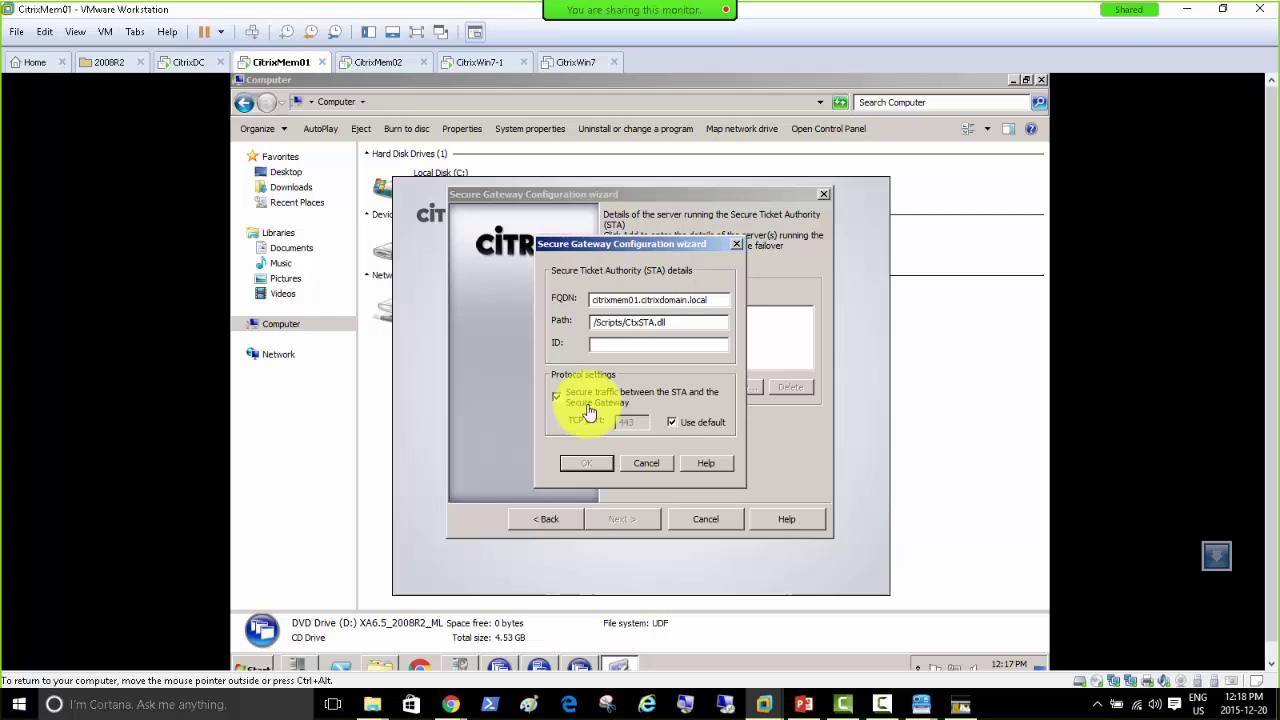
{"action": "left_click", "coordinate": [605, 345]}
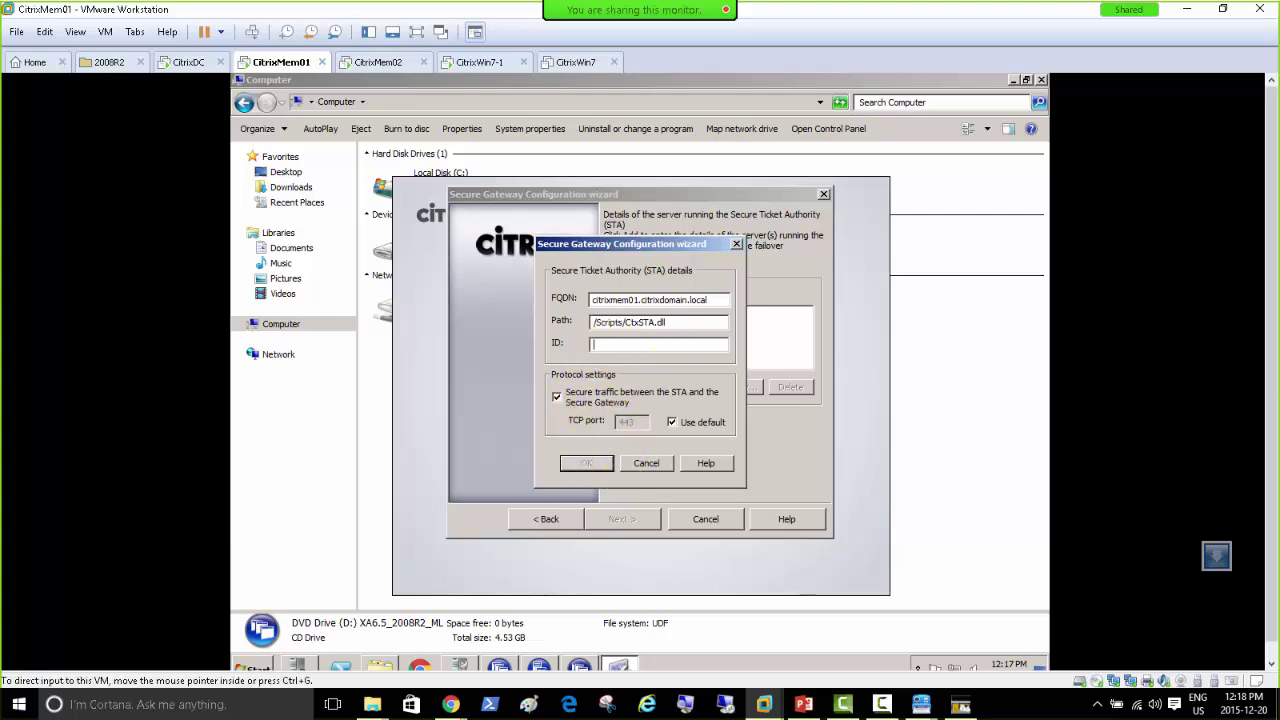
{"action": "key", "text": "alt+Tab"}
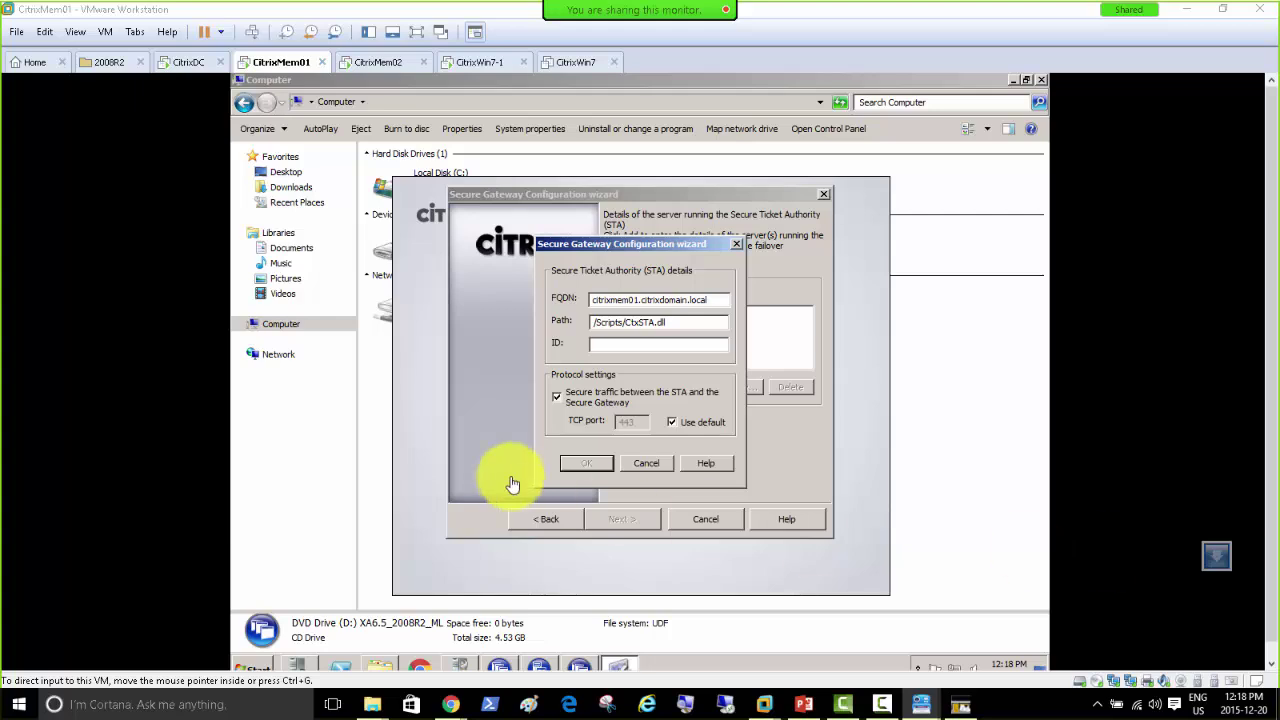
{"action": "left_click", "coordinate": [604, 348]}
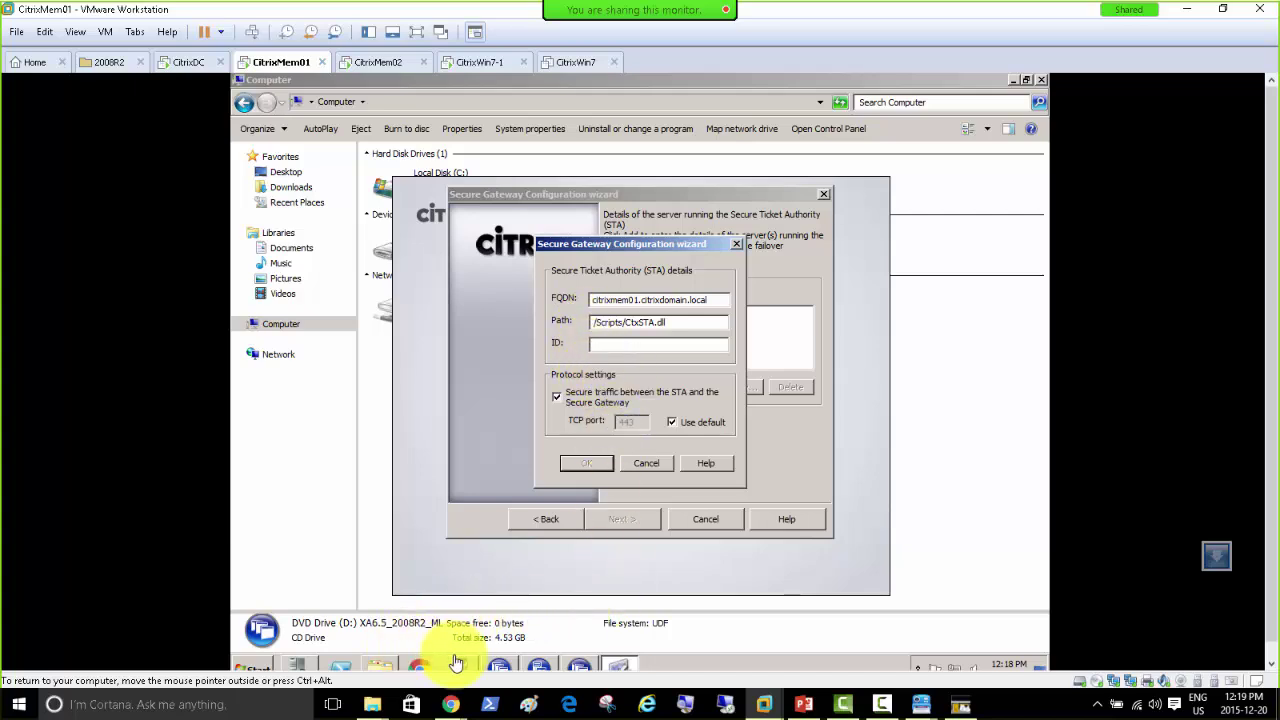
Step: Open the Services console and sort it by Startup Type
{"action": "left_click", "coordinate": [252, 665]}
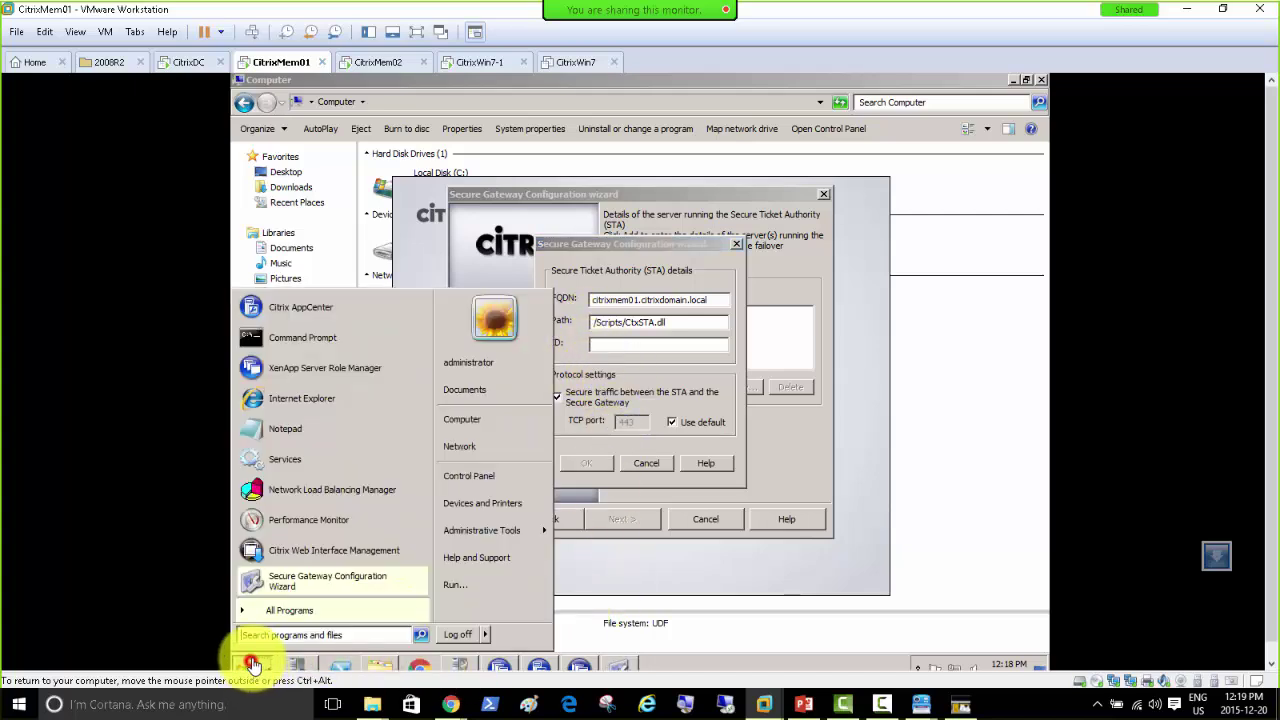
{"action": "left_click", "coordinate": [278, 461]}
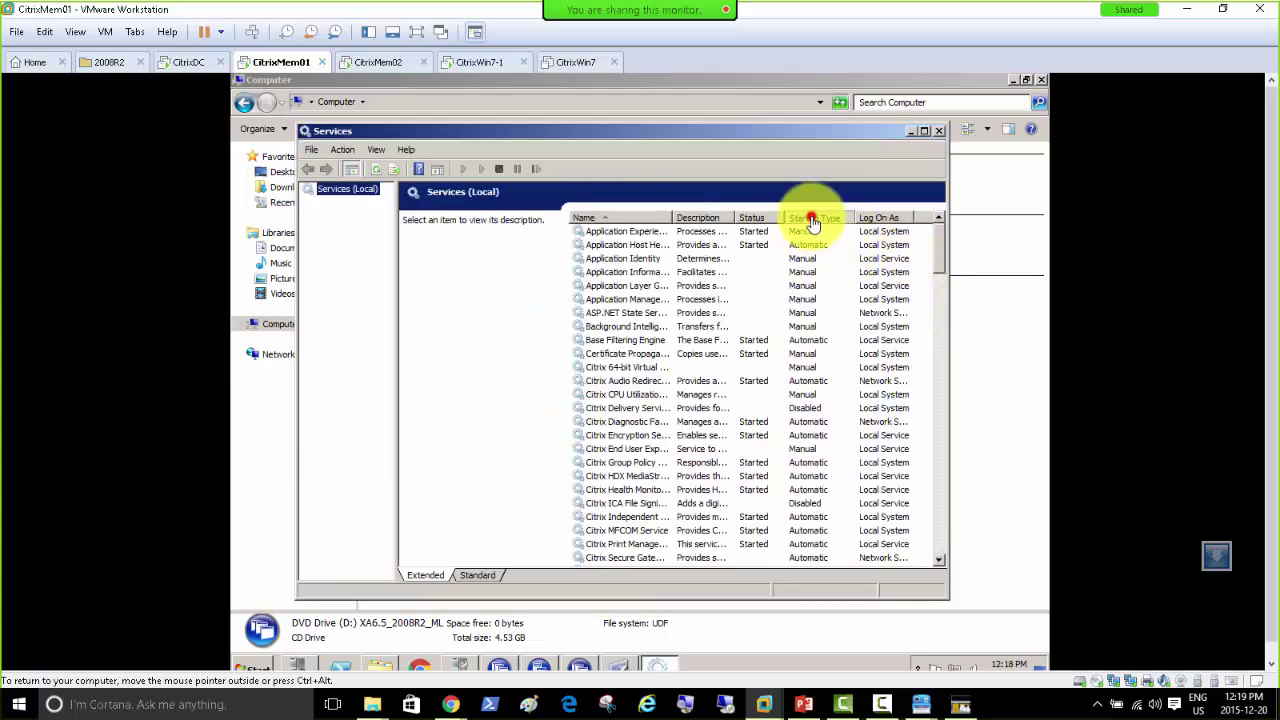
{"action": "left_click", "coordinate": [812, 218]}
Step: Try starting the Citrix Secure Gateway service and dismiss the error code 1 failure
{"action": "double_click", "coordinate": [815, 140]}
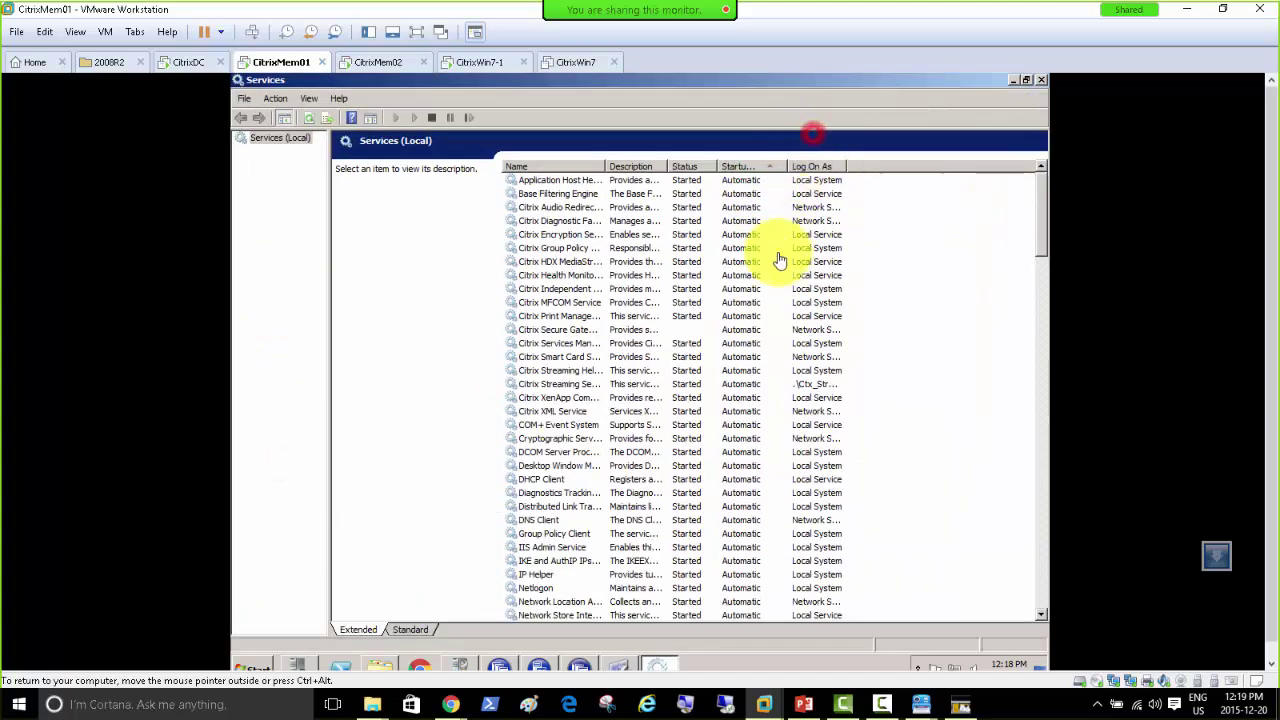
{"action": "left_click", "coordinate": [690, 330]}
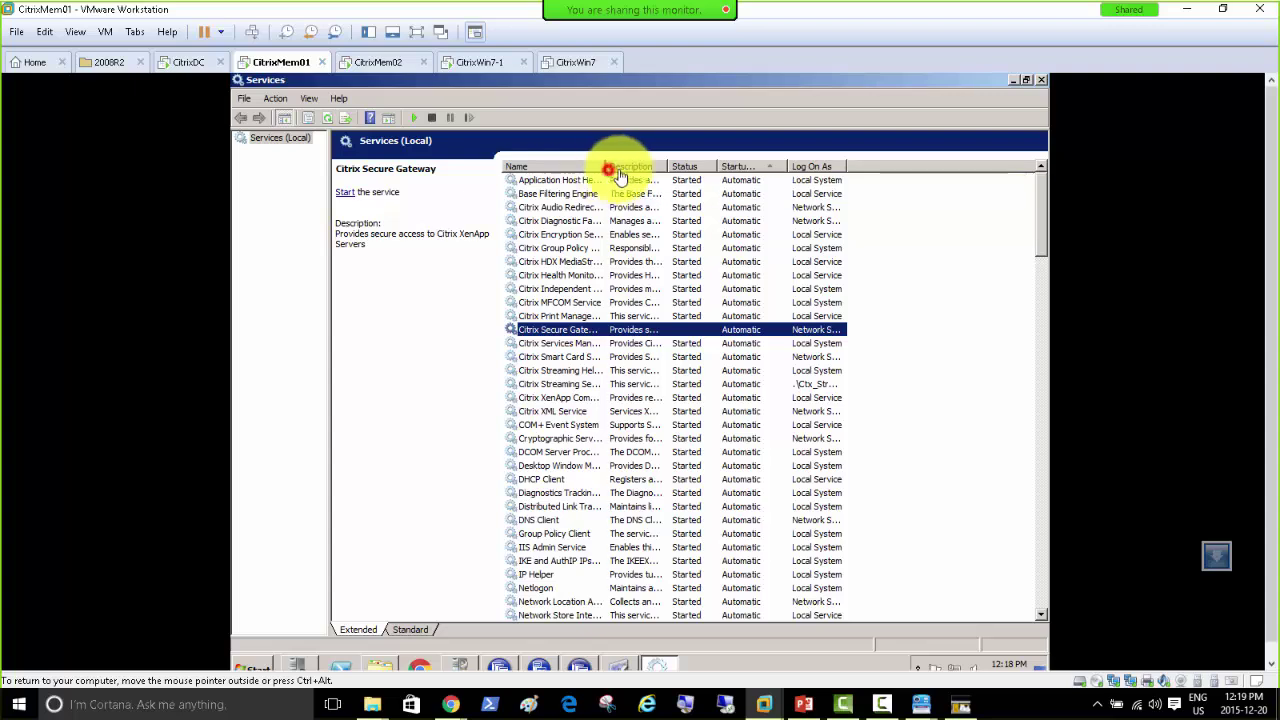
{"action": "left_click_drag", "start_coordinate": [606, 166], "coordinate": [649, 166]}
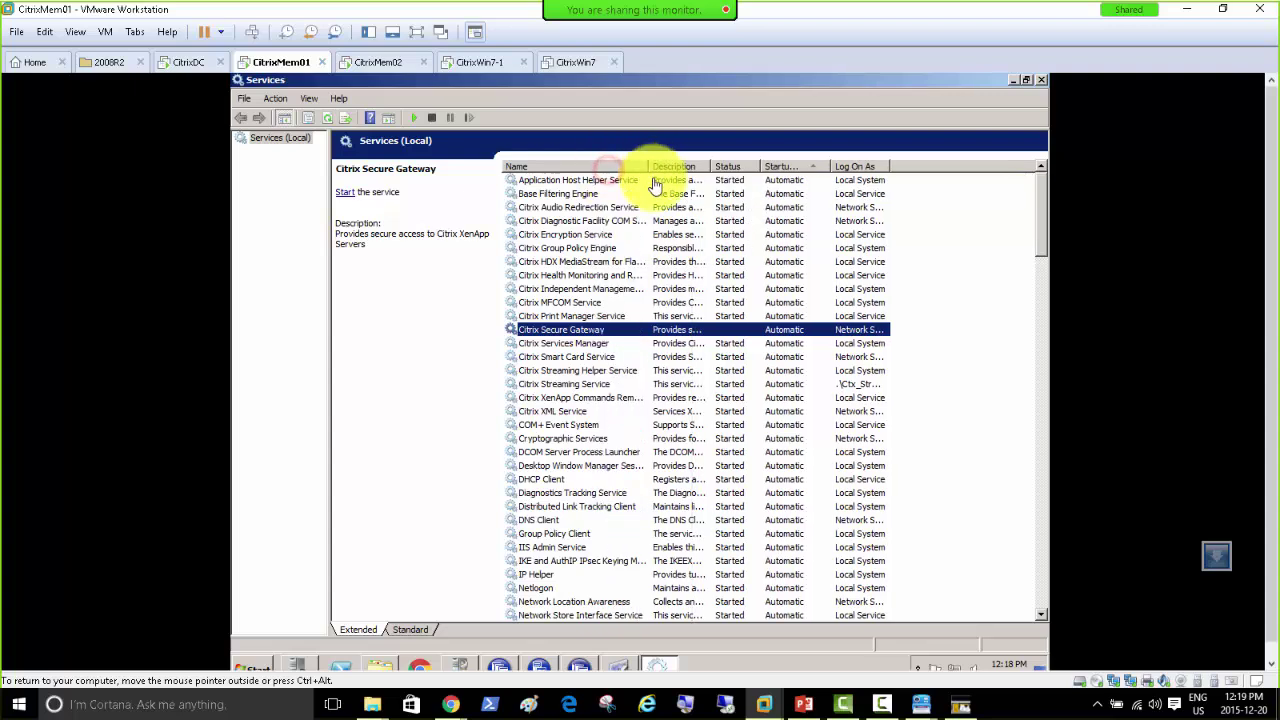
{"action": "right_click", "coordinate": [727, 335]}
{"action": "left_click", "coordinate": [738, 343]}
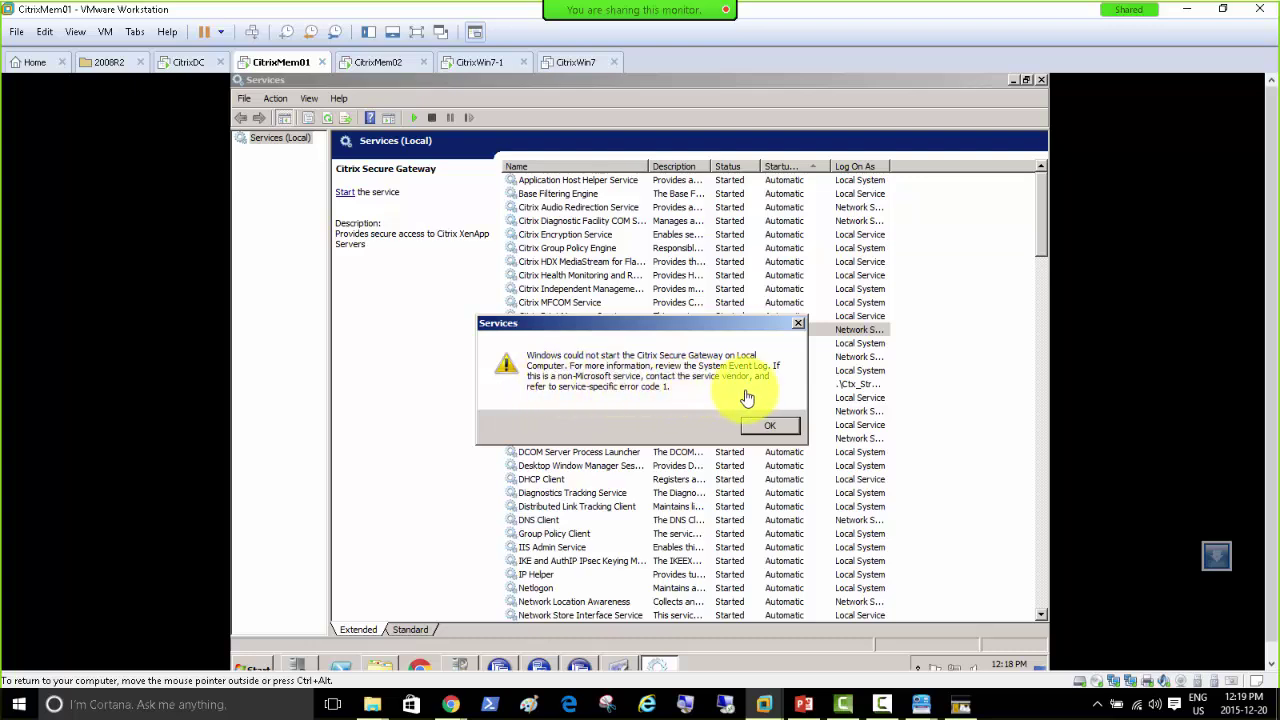
{"action": "left_click", "coordinate": [764, 432]}
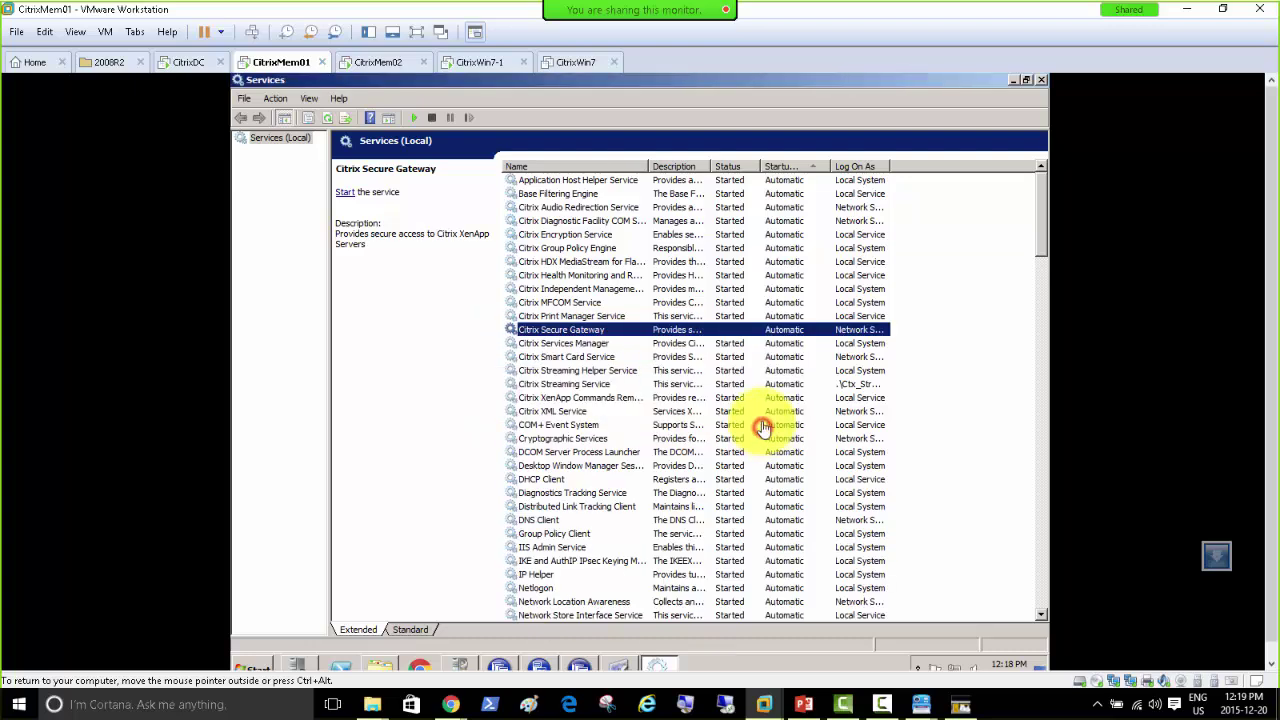
Step: Set Citrix Secure Gateway to log on as Local System and retry starting it, which fails
{"action": "double_click", "coordinate": [730, 335]}
{"action": "left_click", "coordinate": [542, 210]}
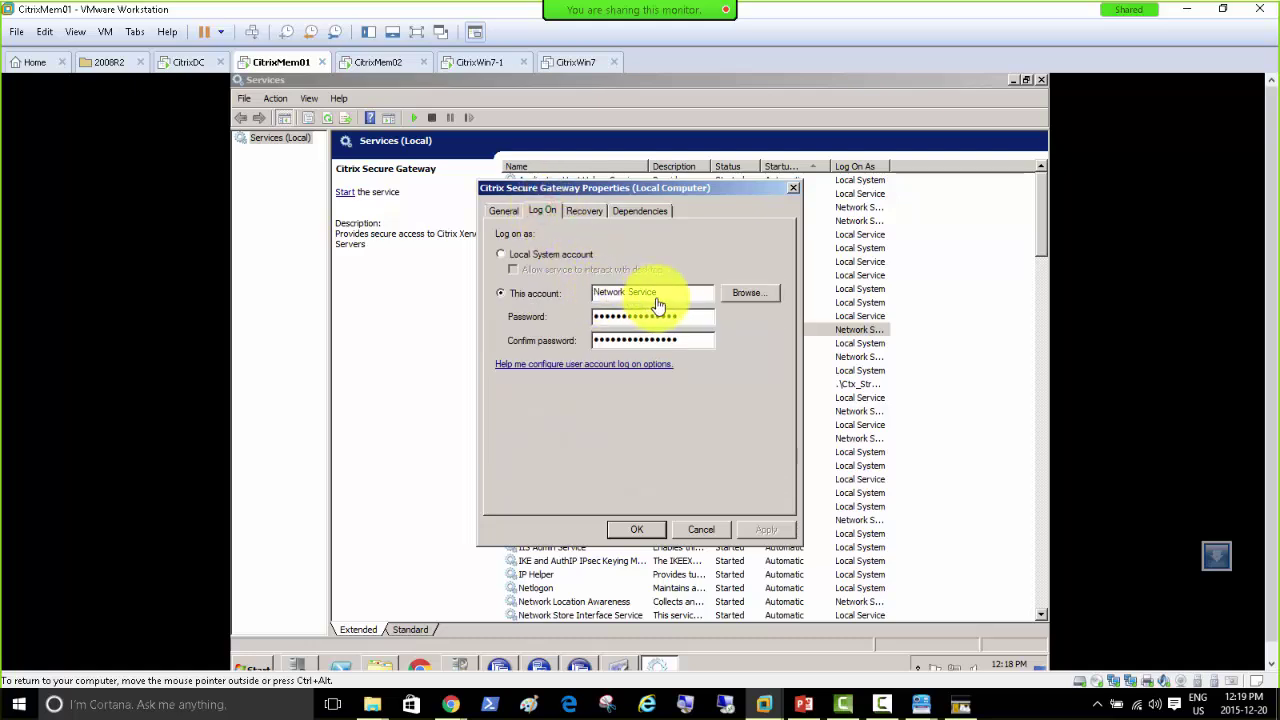
{"action": "left_click", "coordinate": [550, 256]}
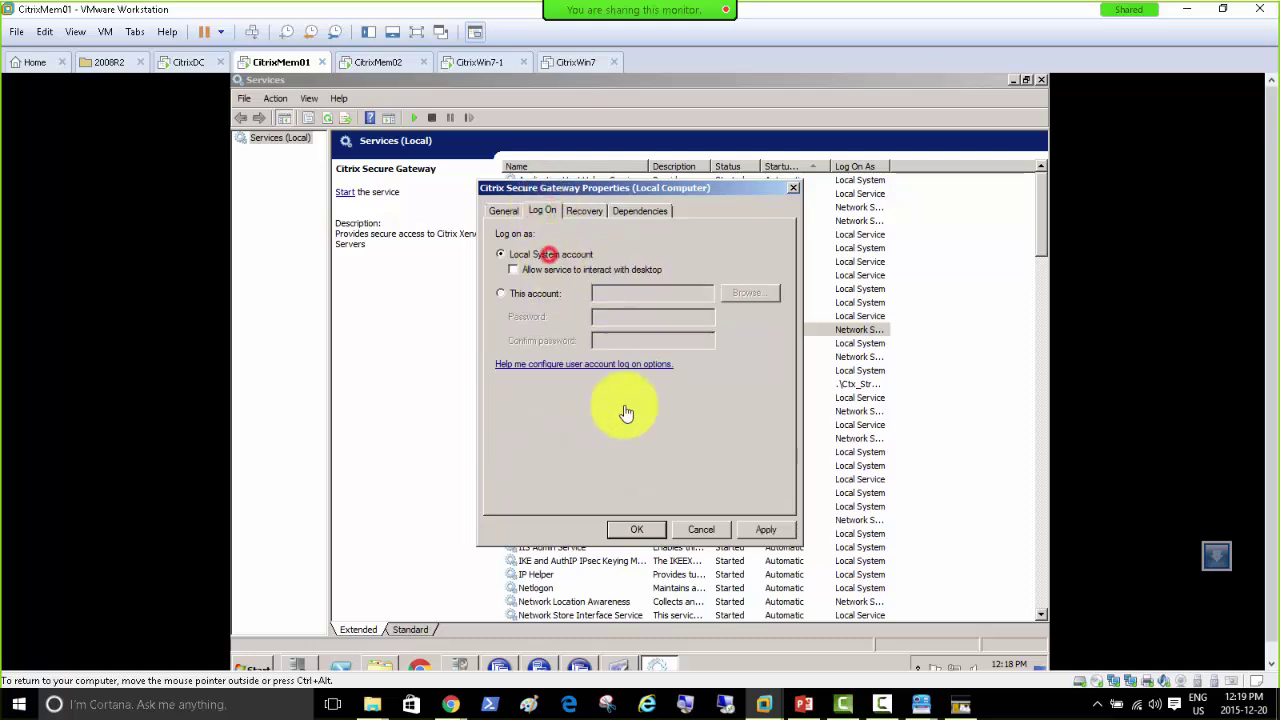
{"action": "left_click", "coordinate": [640, 531]}
{"action": "right_click", "coordinate": [714, 338]}
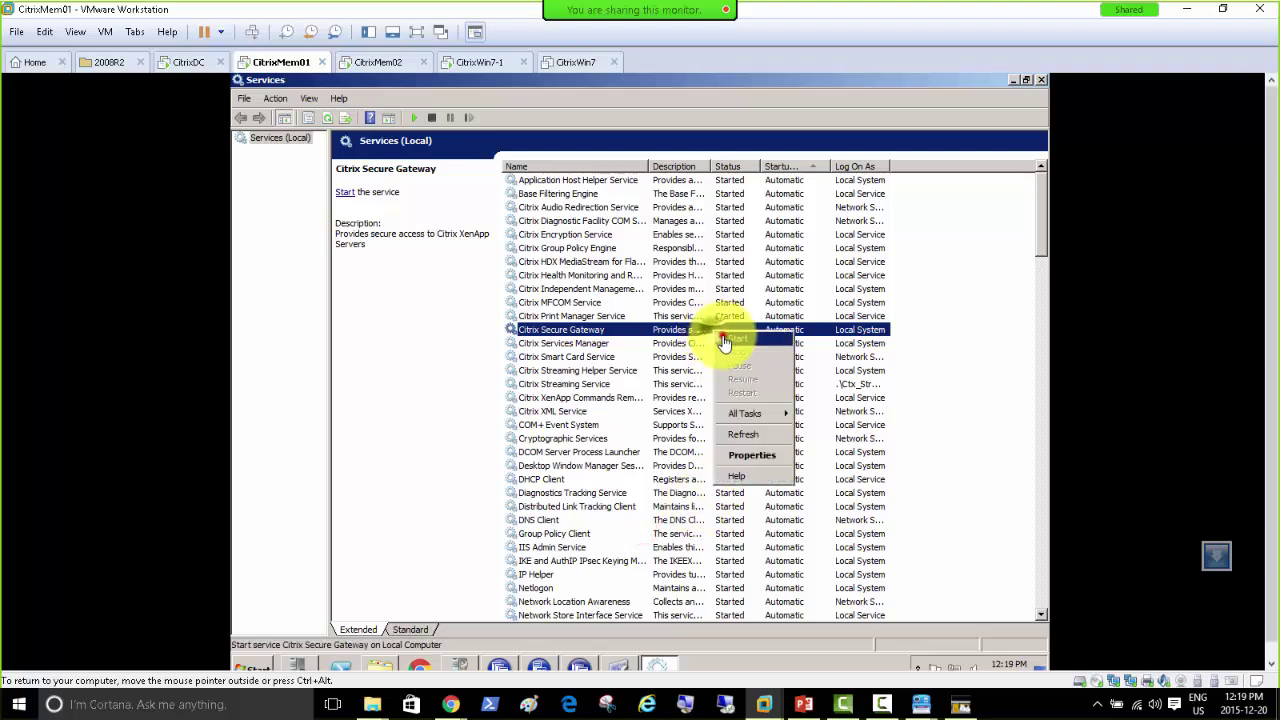
{"action": "left_click", "coordinate": [726, 331]}
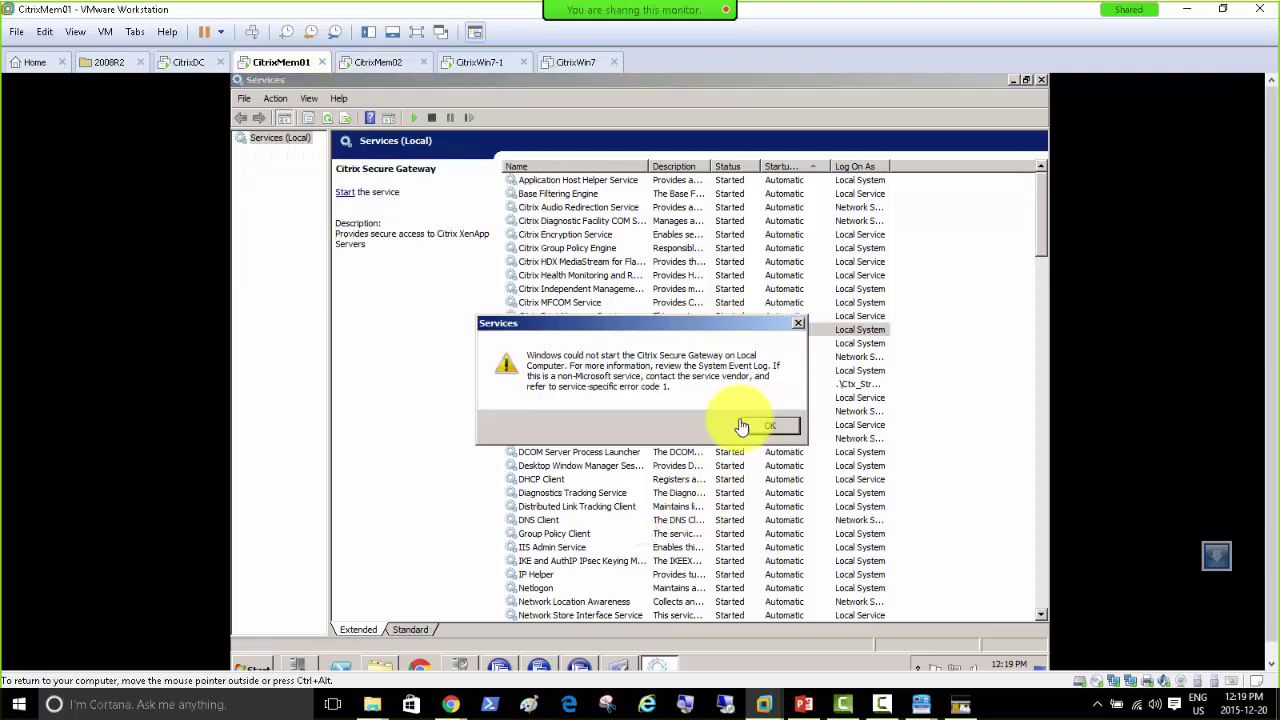
{"action": "left_click", "coordinate": [770, 427]}
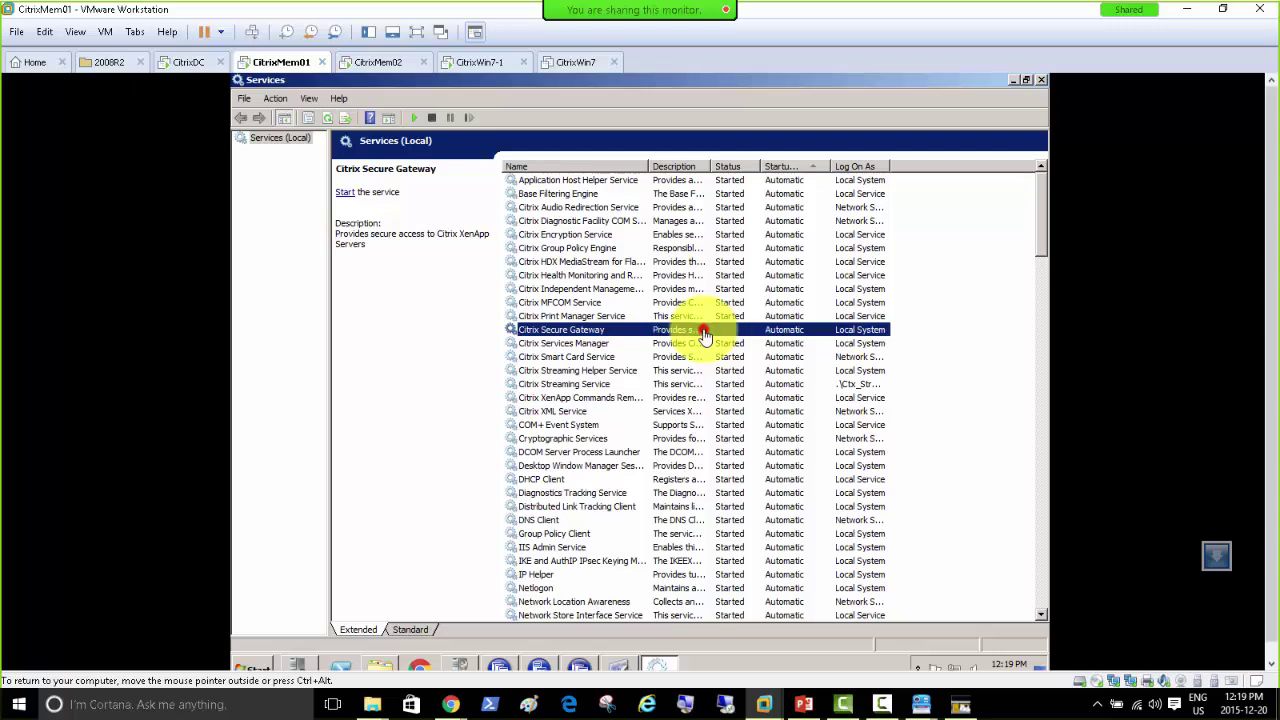
Step: Recheck the service's Log On settings and bring up its action menu again
{"action": "double_click", "coordinate": [705, 337]}
{"action": "left_click", "coordinate": [542, 211]}
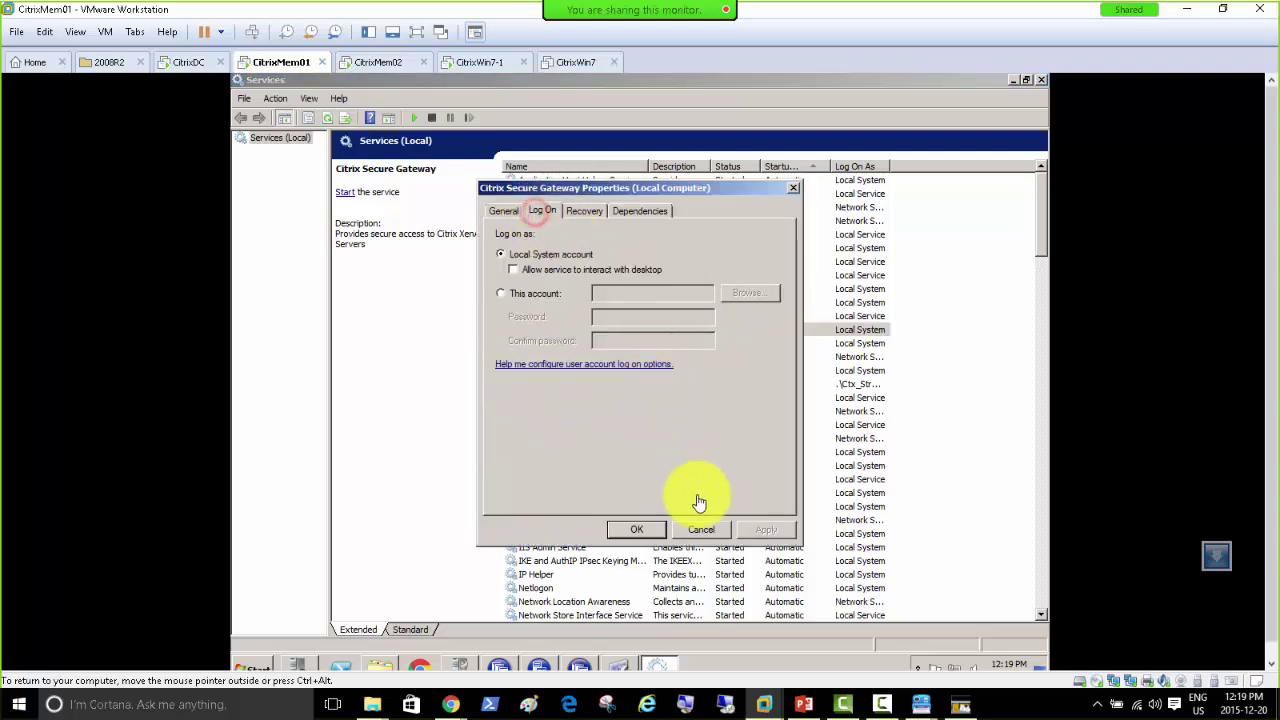
{"action": "left_click", "coordinate": [703, 529]}
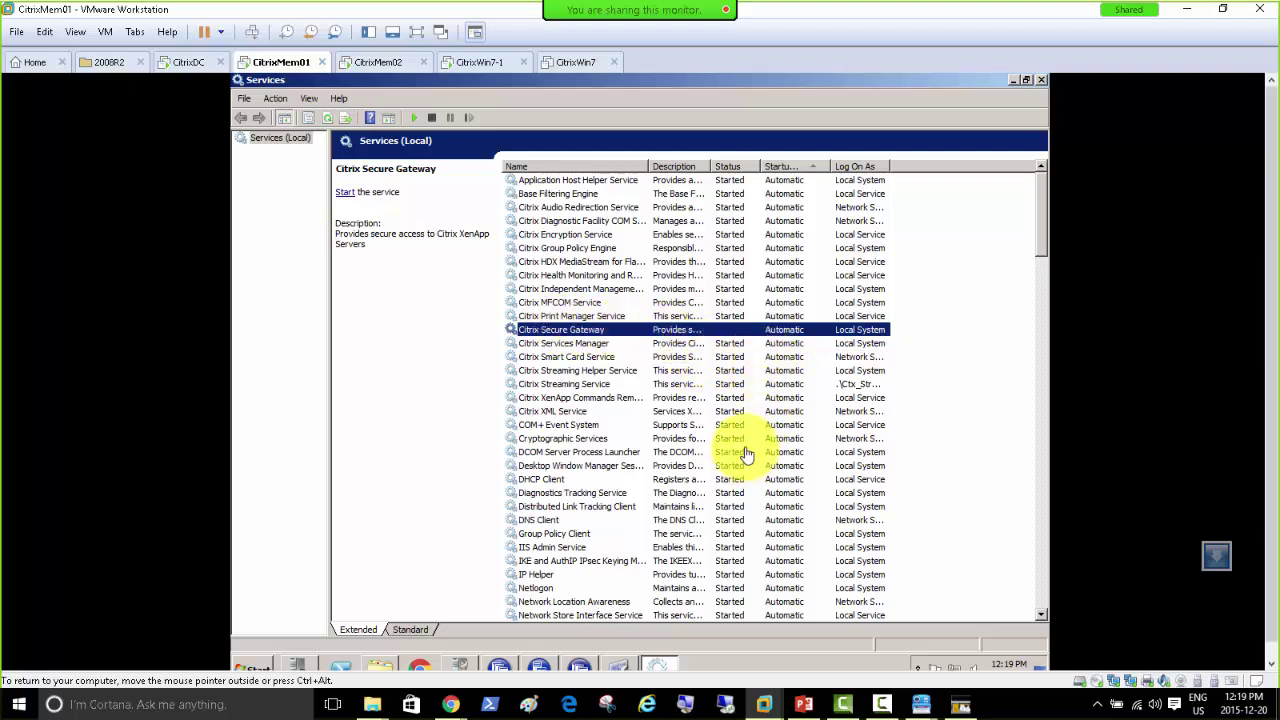
{"action": "right_click", "coordinate": [609, 336]}
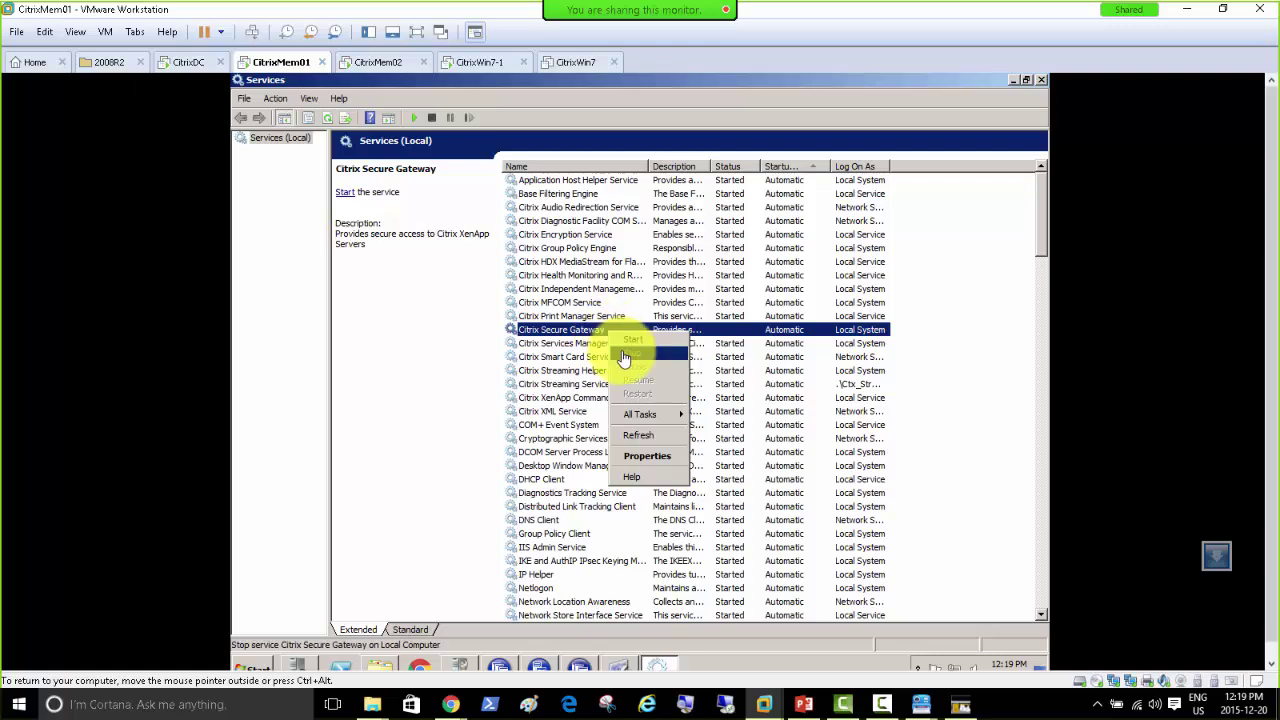
Step: Return to the Secure Gateway wizard, cancel the STA entry and step back to the configuration type page
{"action": "left_click", "coordinate": [578, 665]}
{"action": "left_click", "coordinate": [621, 668]}
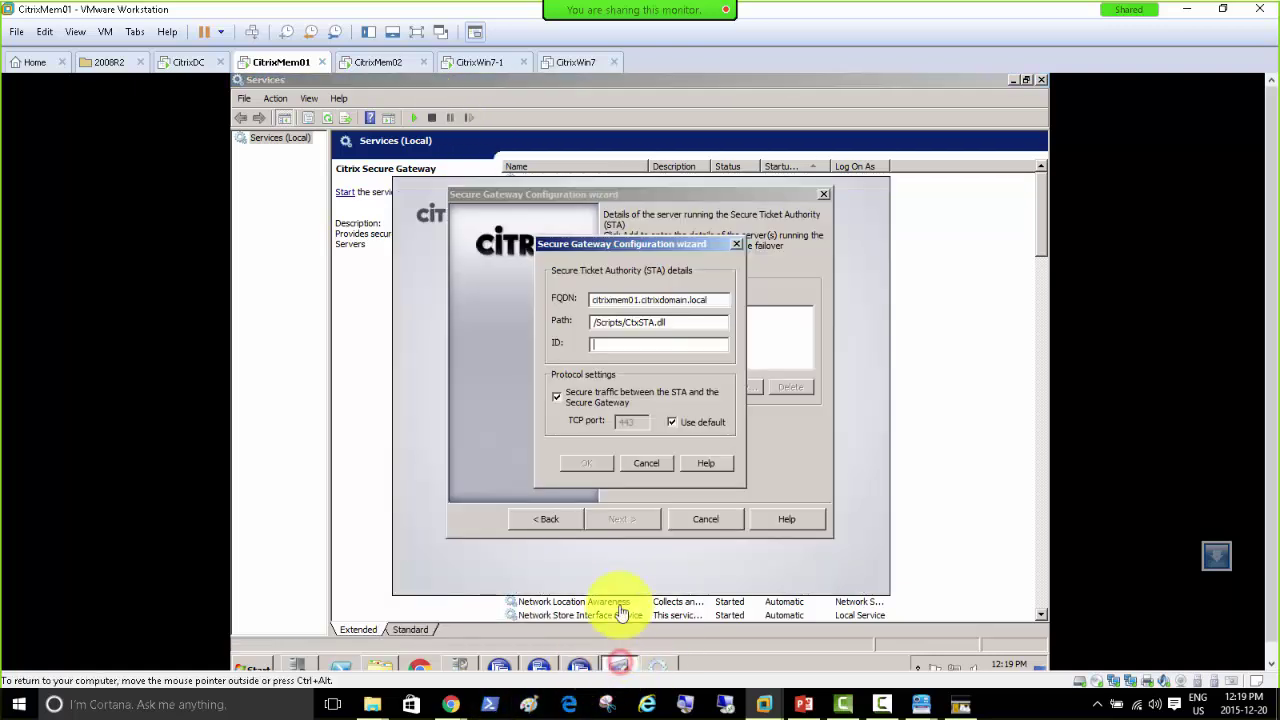
{"action": "left_click", "coordinate": [636, 465]}
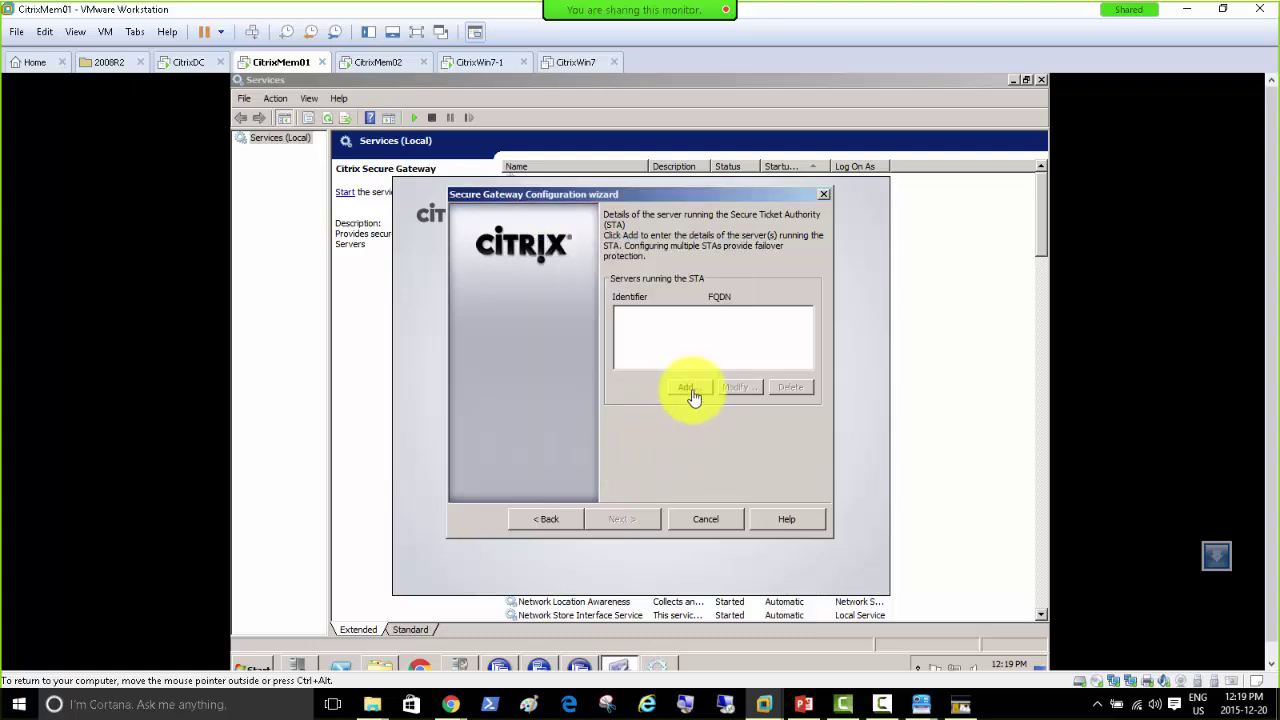
{"action": "left_click", "coordinate": [534, 521]}
{"action": "left_click", "coordinate": [534, 521]}
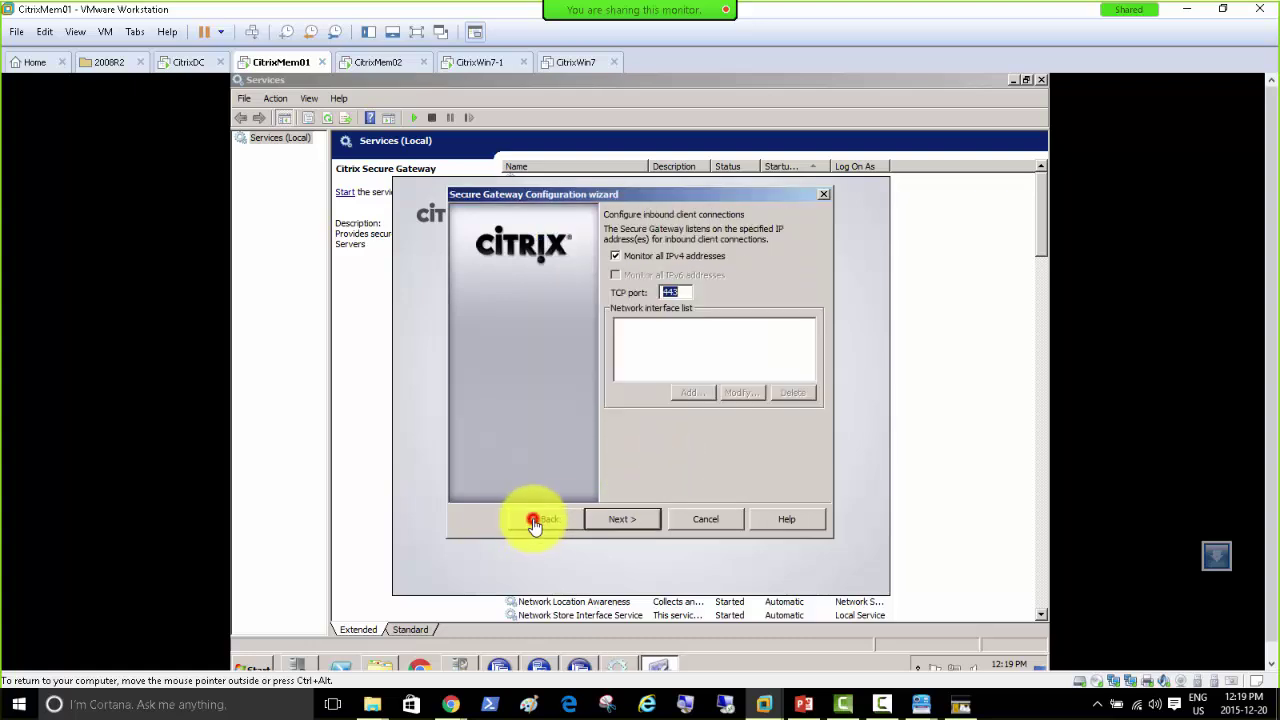
{"action": "left_click", "coordinate": [534, 521]}
{"action": "left_click", "coordinate": [534, 521]}
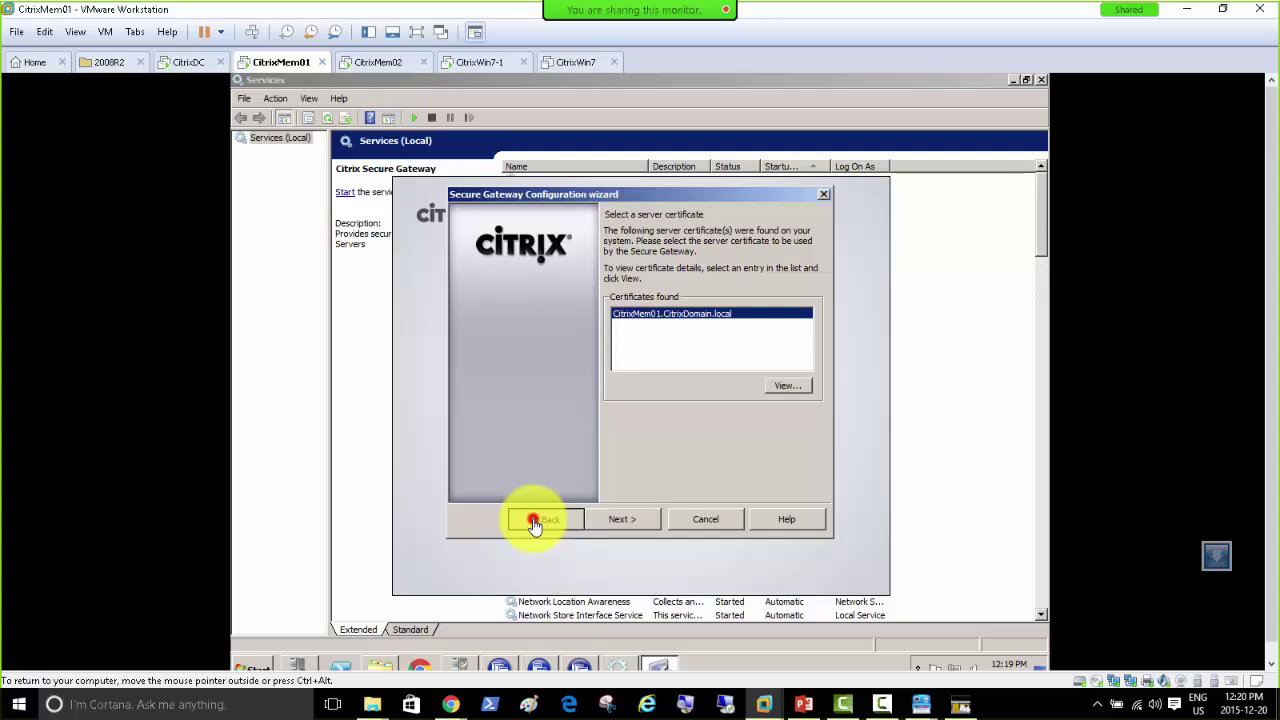
{"action": "left_click", "coordinate": [534, 521]}
Step: Advance through the certificate, protocol and connection pages to the STA servers page
{"action": "left_click", "coordinate": [620, 527]}
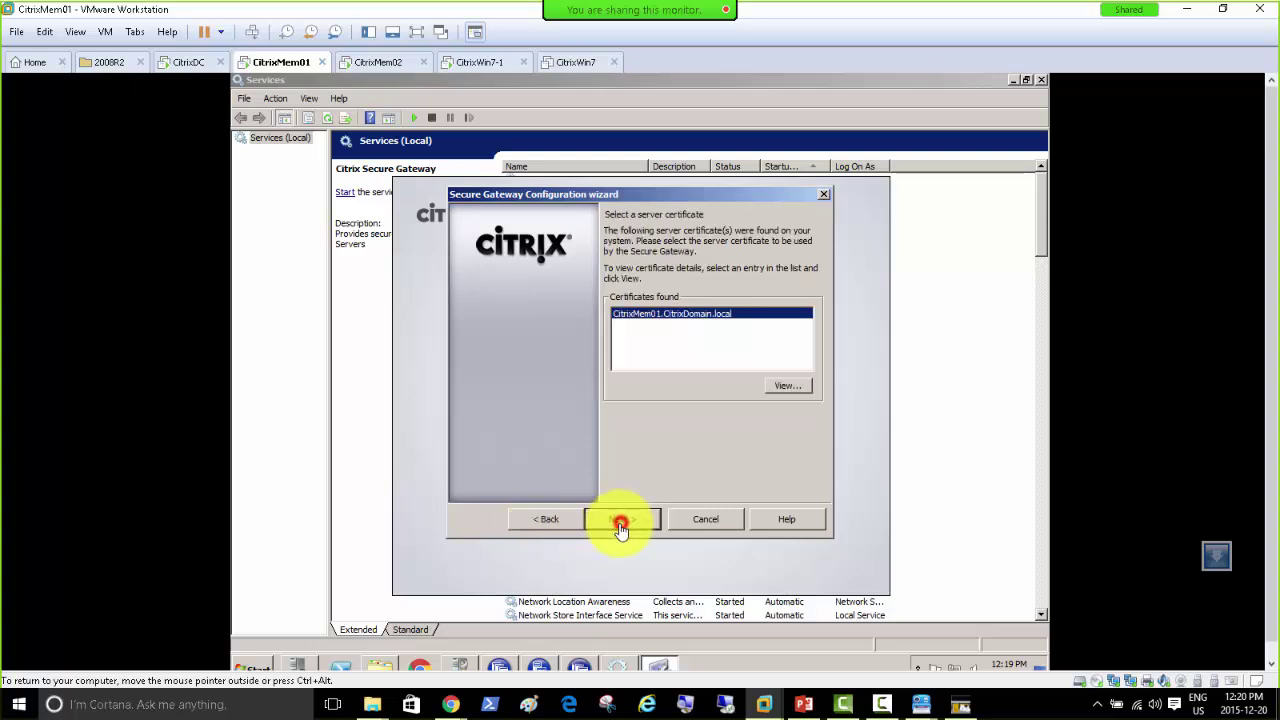
{"action": "left_click", "coordinate": [620, 527]}
{"action": "left_click", "coordinate": [620, 527]}
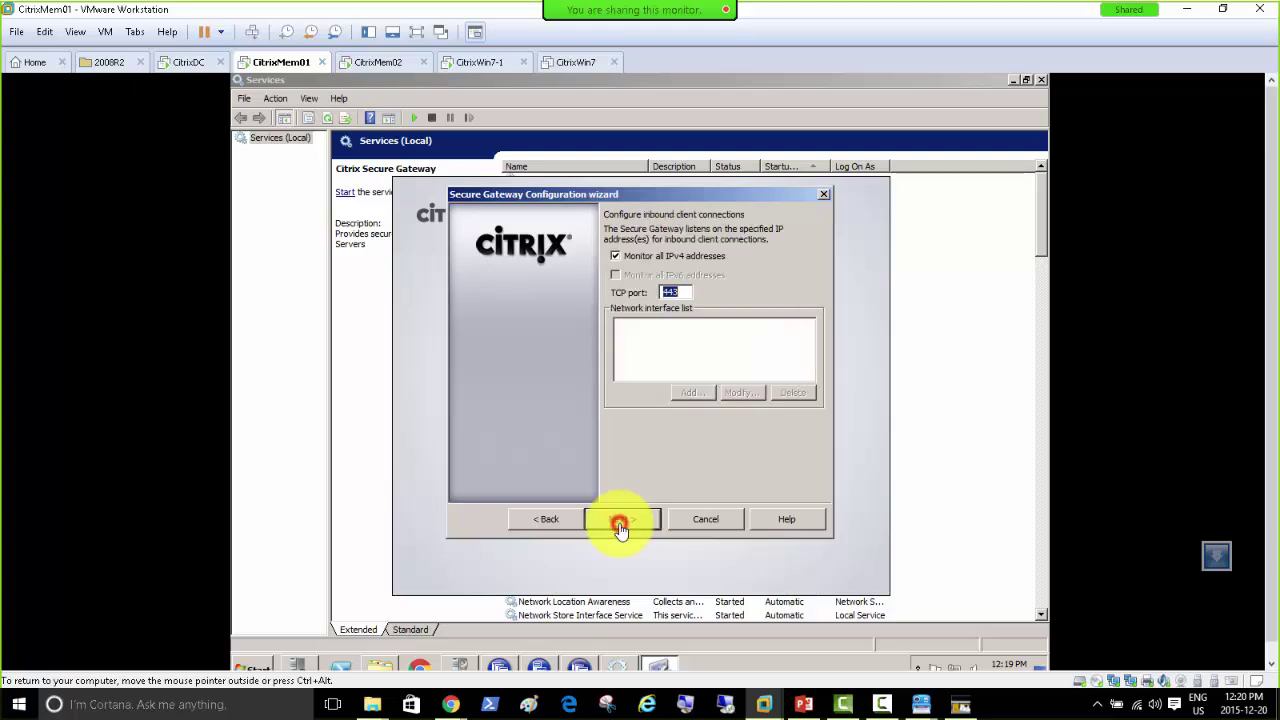
{"action": "left_click", "coordinate": [620, 527]}
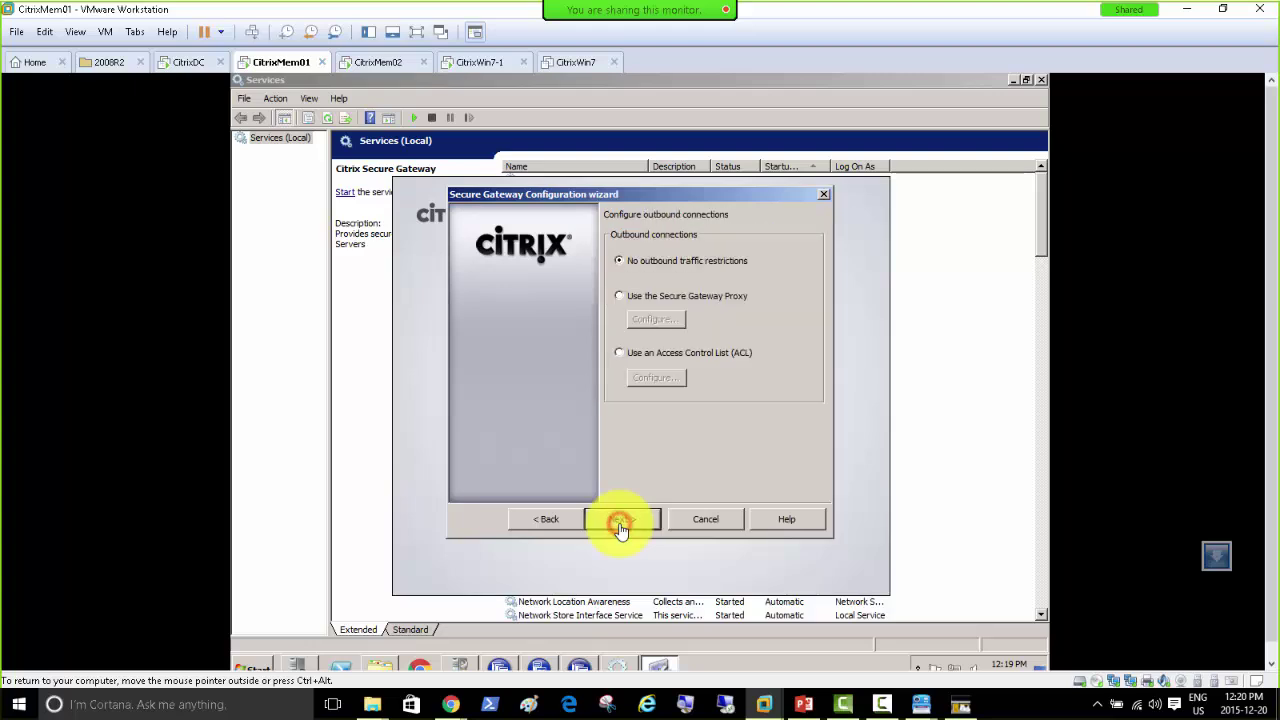
{"action": "left_click", "coordinate": [620, 527]}
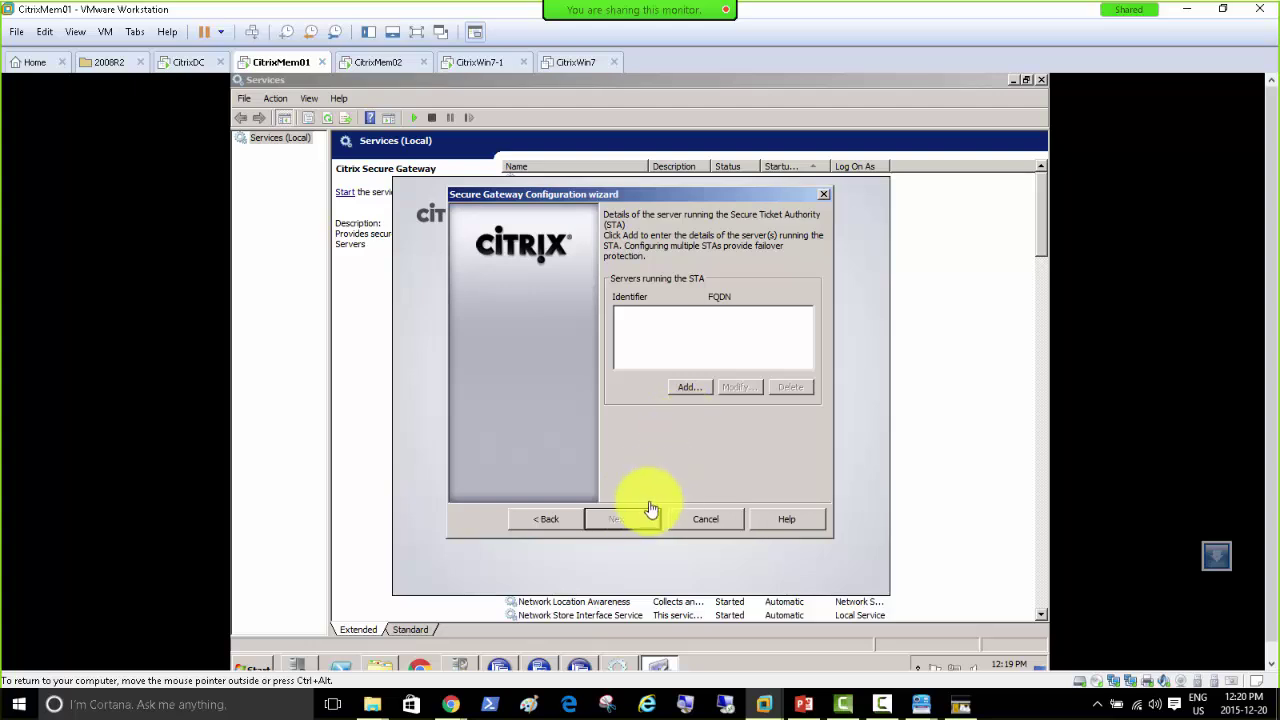
Step: Add STA citrixmem01.citrixdomain.local with /Scripts/CtxSTA.dll, leaving secure traffic off after the contact warning
{"action": "left_click", "coordinate": [686, 386]}
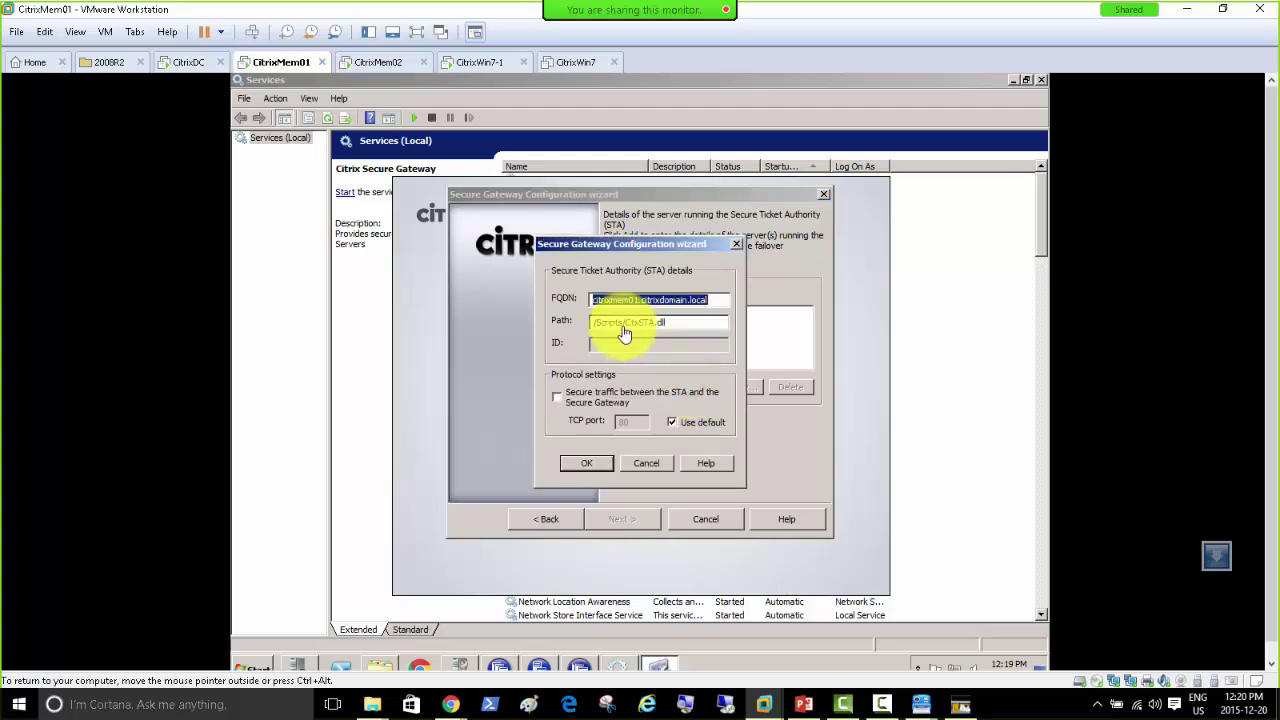
{"action": "left_click", "coordinate": [594, 466]}
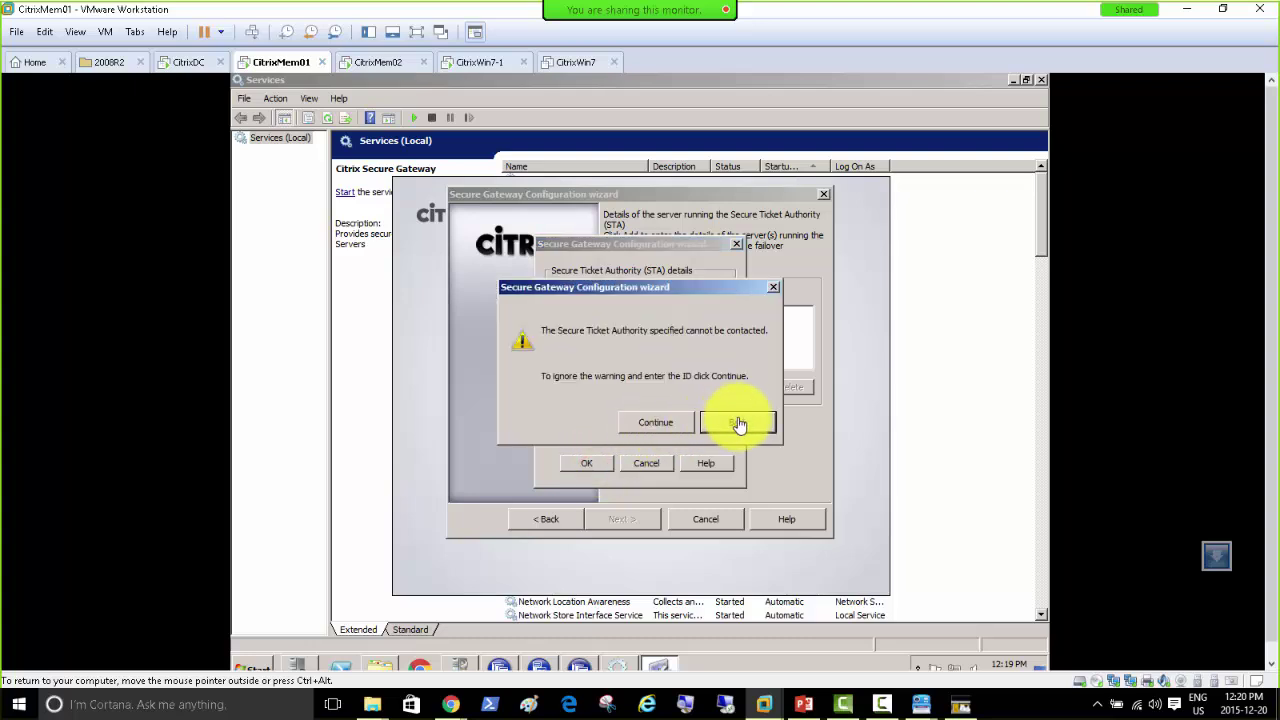
{"action": "left_click", "coordinate": [743, 427]}
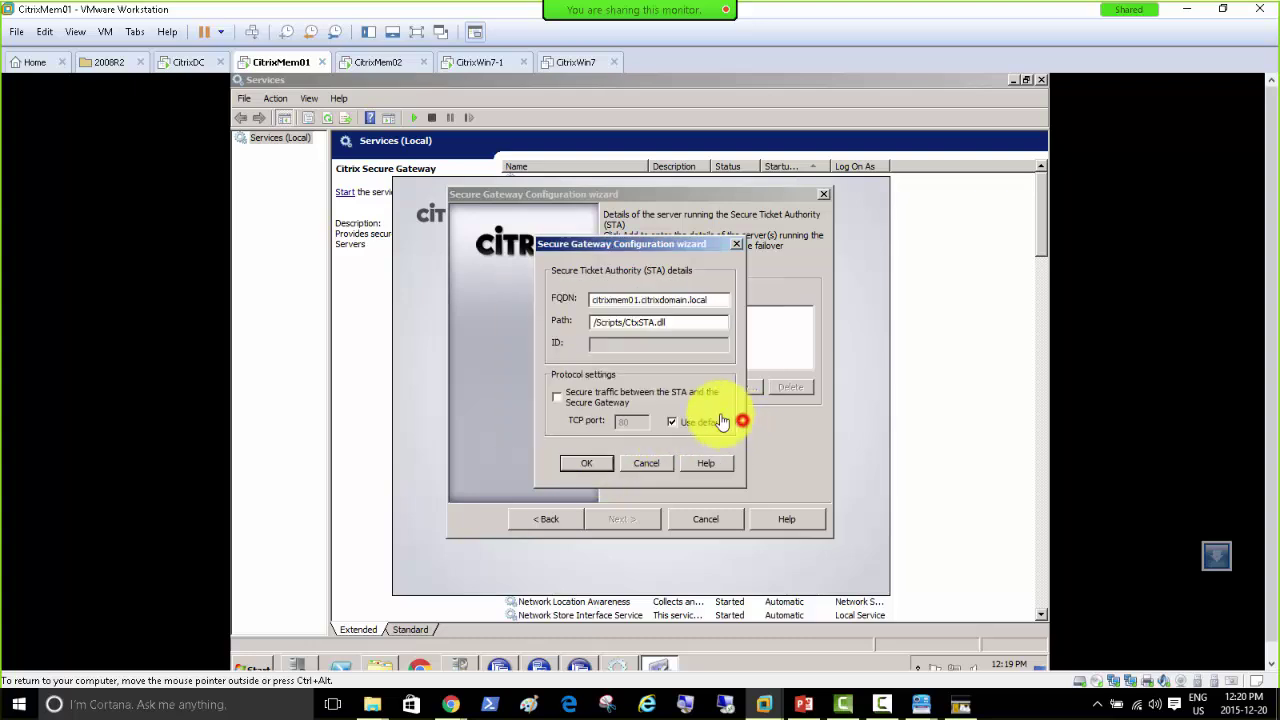
{"action": "left_click", "coordinate": [557, 396]}
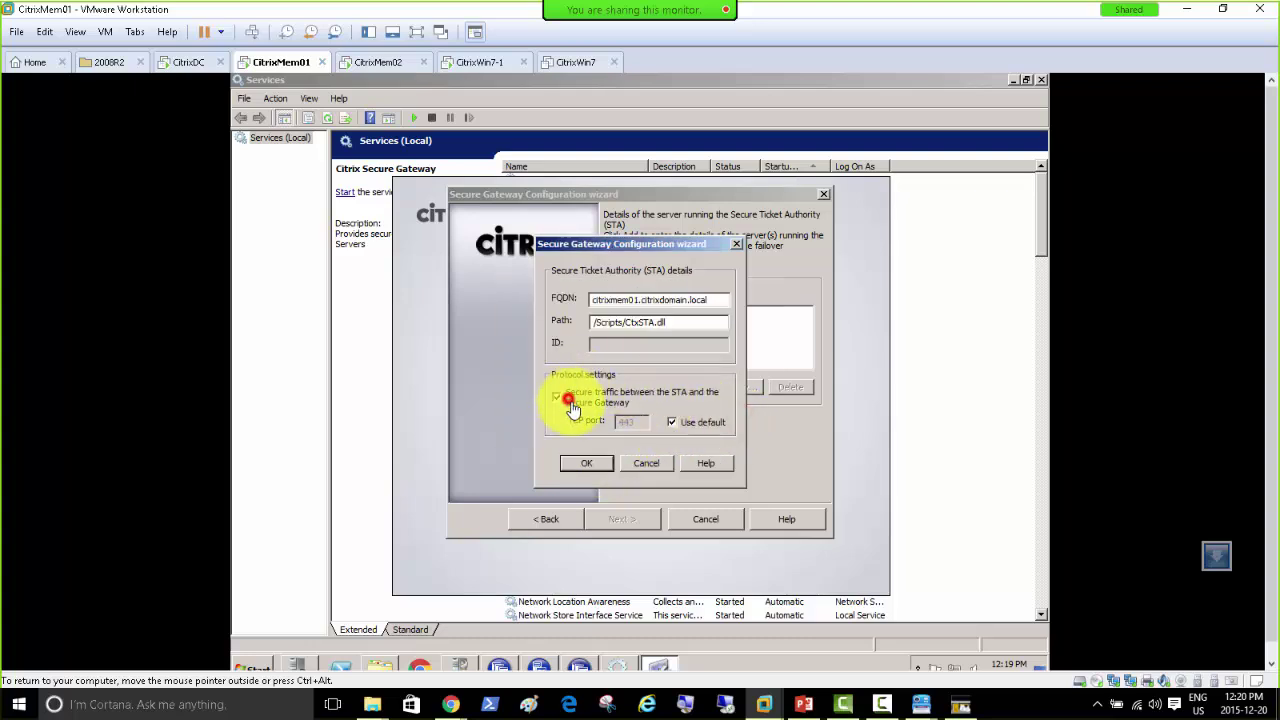
{"action": "left_click", "coordinate": [590, 470]}
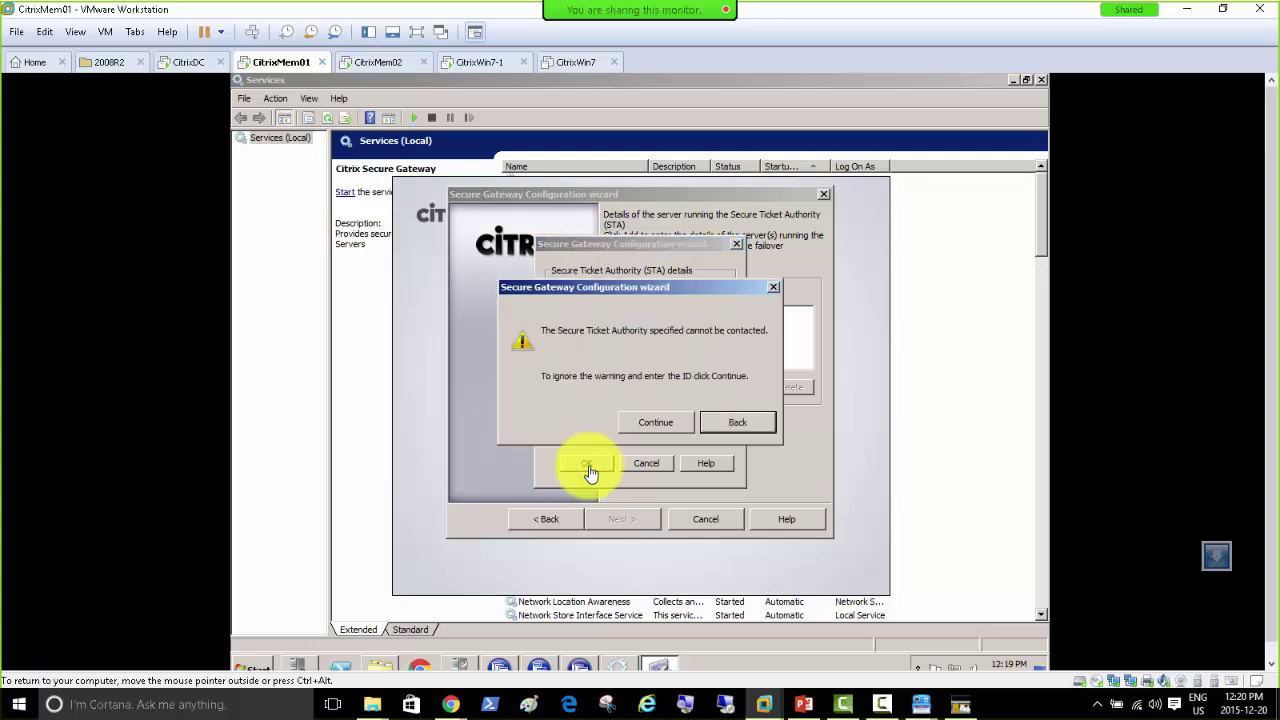
{"action": "left_click", "coordinate": [739, 425]}
{"action": "left_click", "coordinate": [568, 396]}
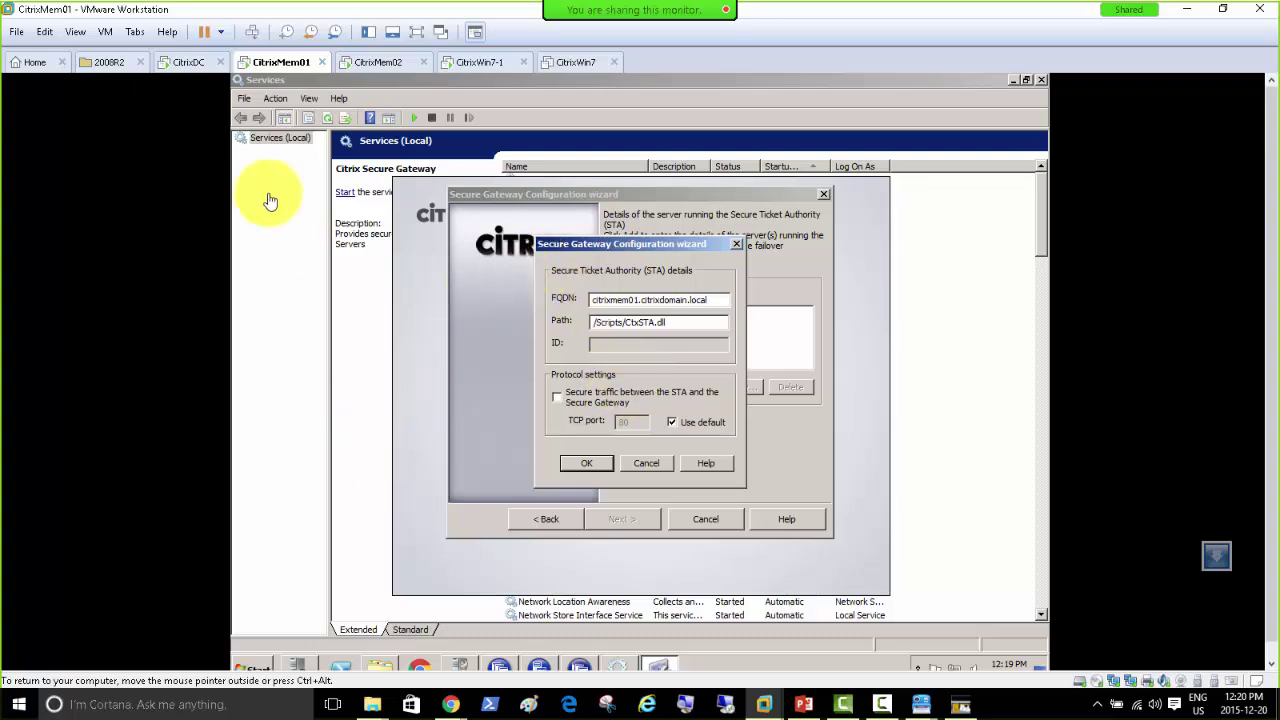
Step: Open Configure Windows Firewall on CitrixMem01 to check the domain firewall state
{"action": "mouse_move", "coordinate": [300, 672]}
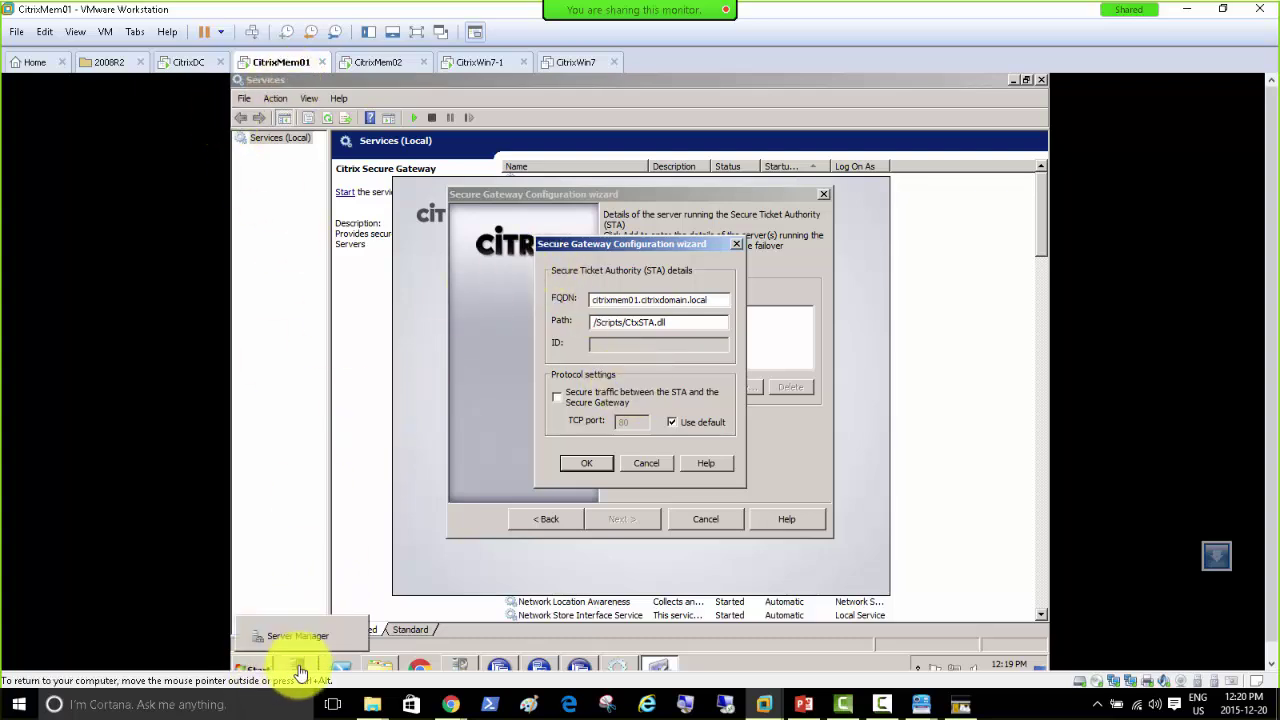
{"action": "left_click", "coordinate": [459, 667]}
{"action": "scroll", "coordinate": [451, 545], "scroll_direction": "down", "scroll_amount": 1}
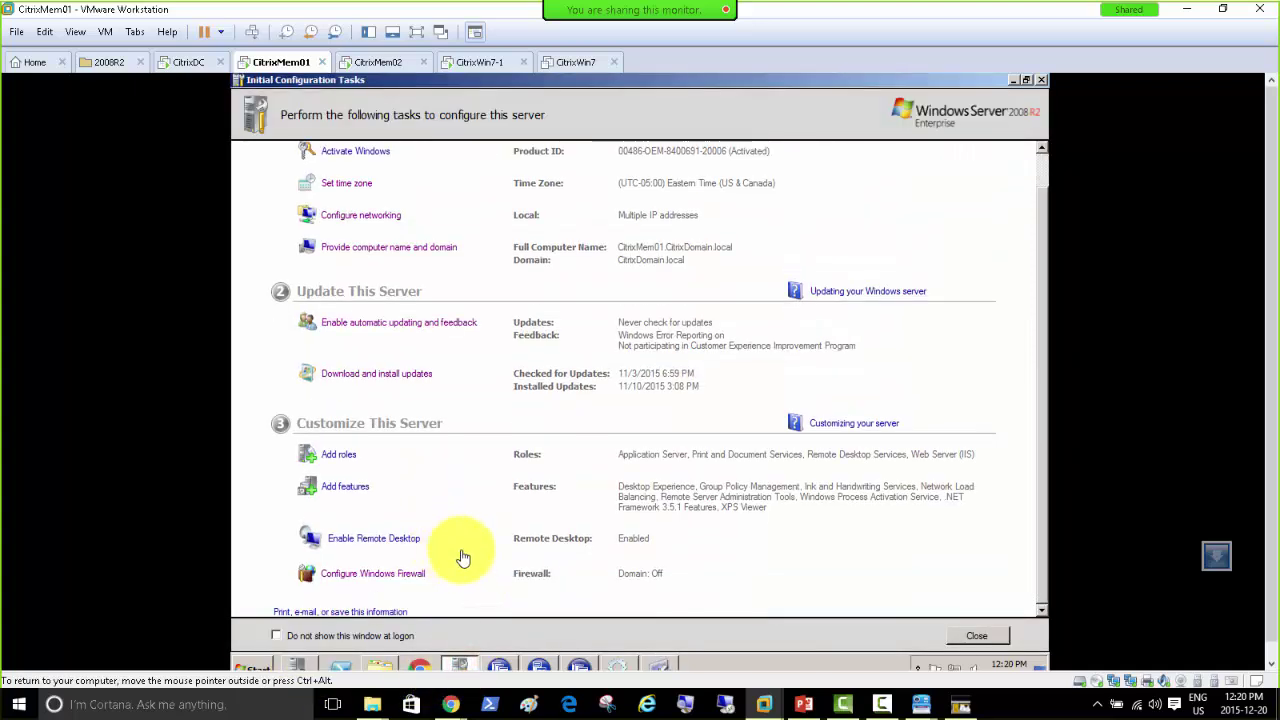
{"action": "left_click", "coordinate": [394, 572]}
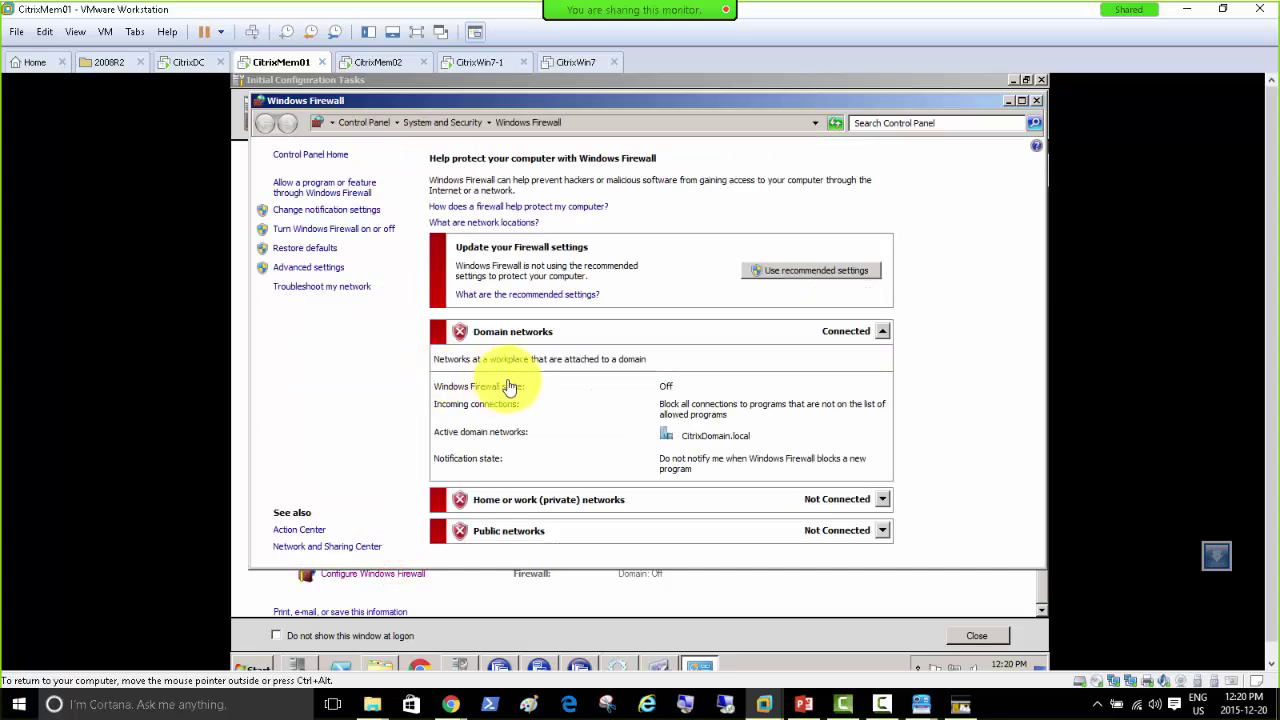
Step: On CitrixMem02, dismiss the WinRAR properties, confirm the domain firewall is off, and close it
{"action": "left_click", "coordinate": [368, 62]}
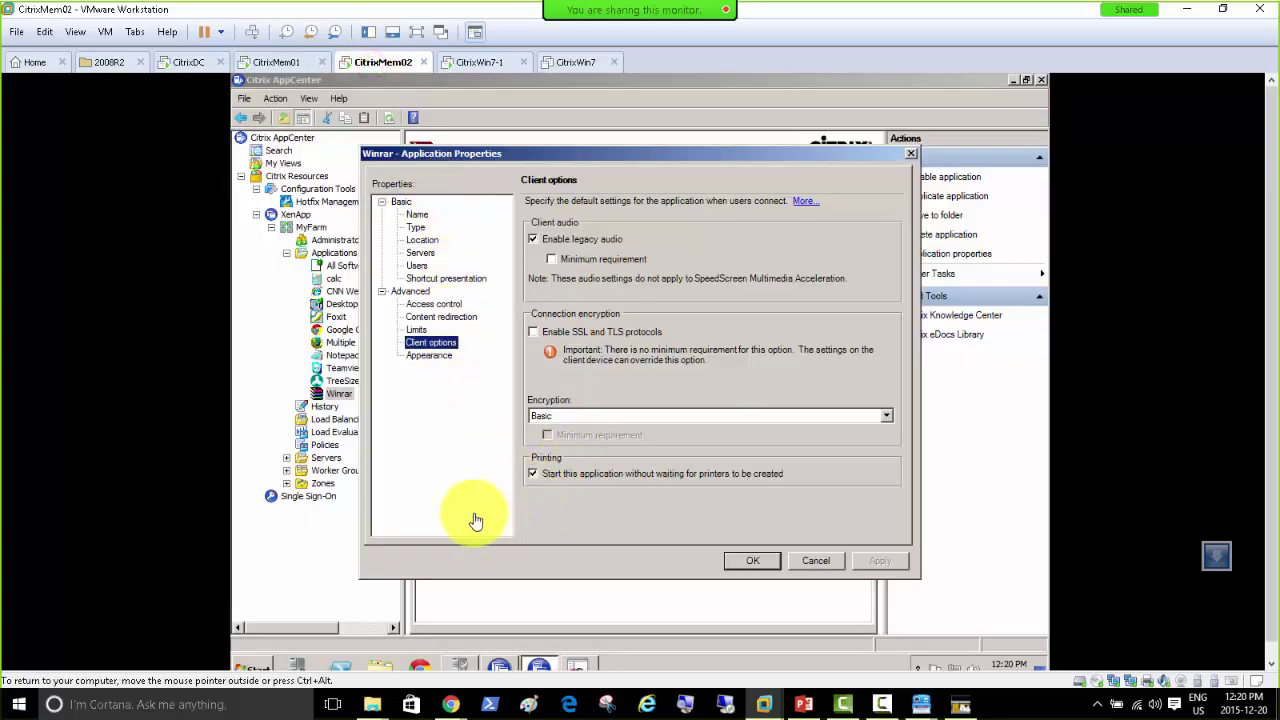
{"action": "left_click", "coordinate": [797, 563]}
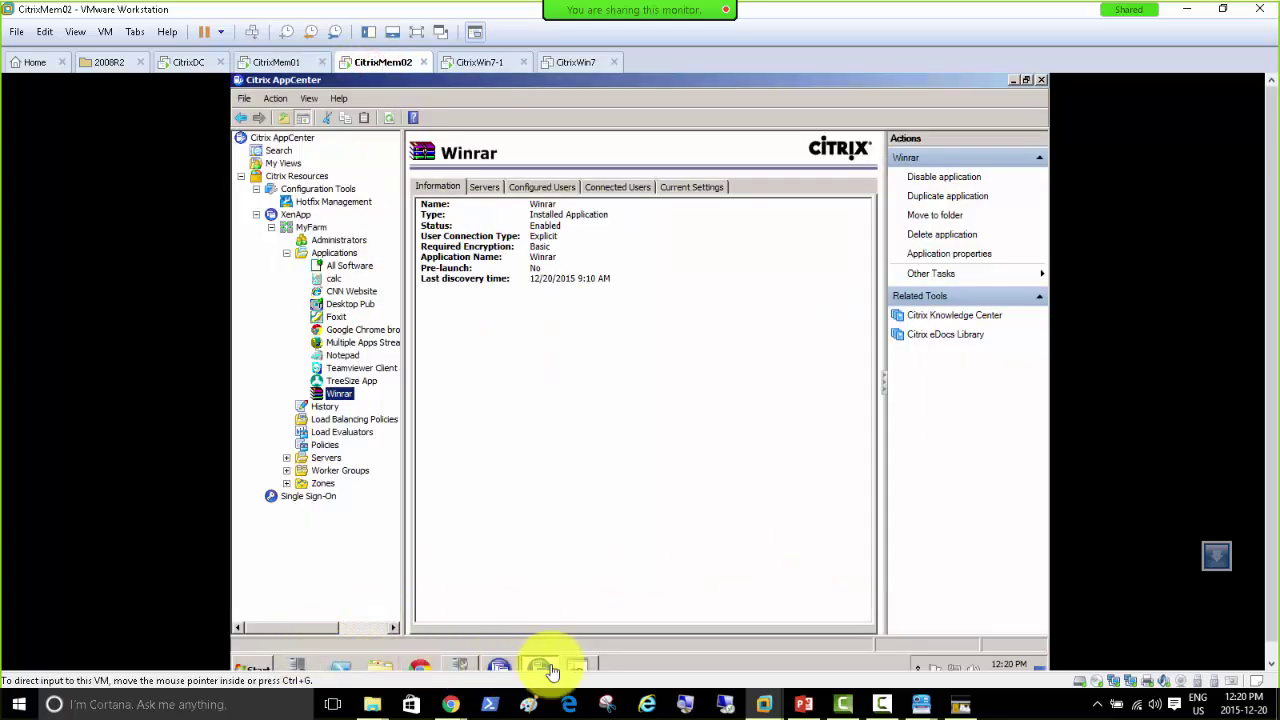
{"action": "left_click", "coordinate": [460, 667]}
{"action": "scroll", "coordinate": [428, 530], "scroll_direction": "down", "scroll_amount": 1}
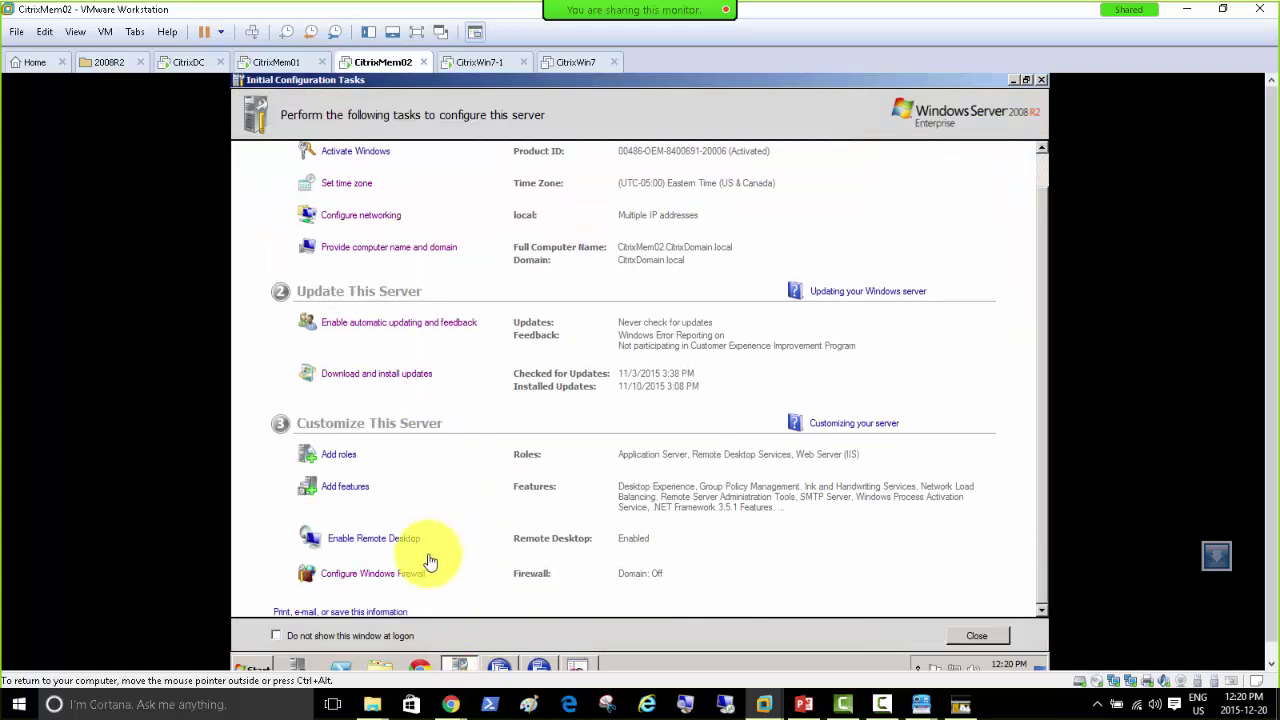
{"action": "left_click", "coordinate": [365, 575]}
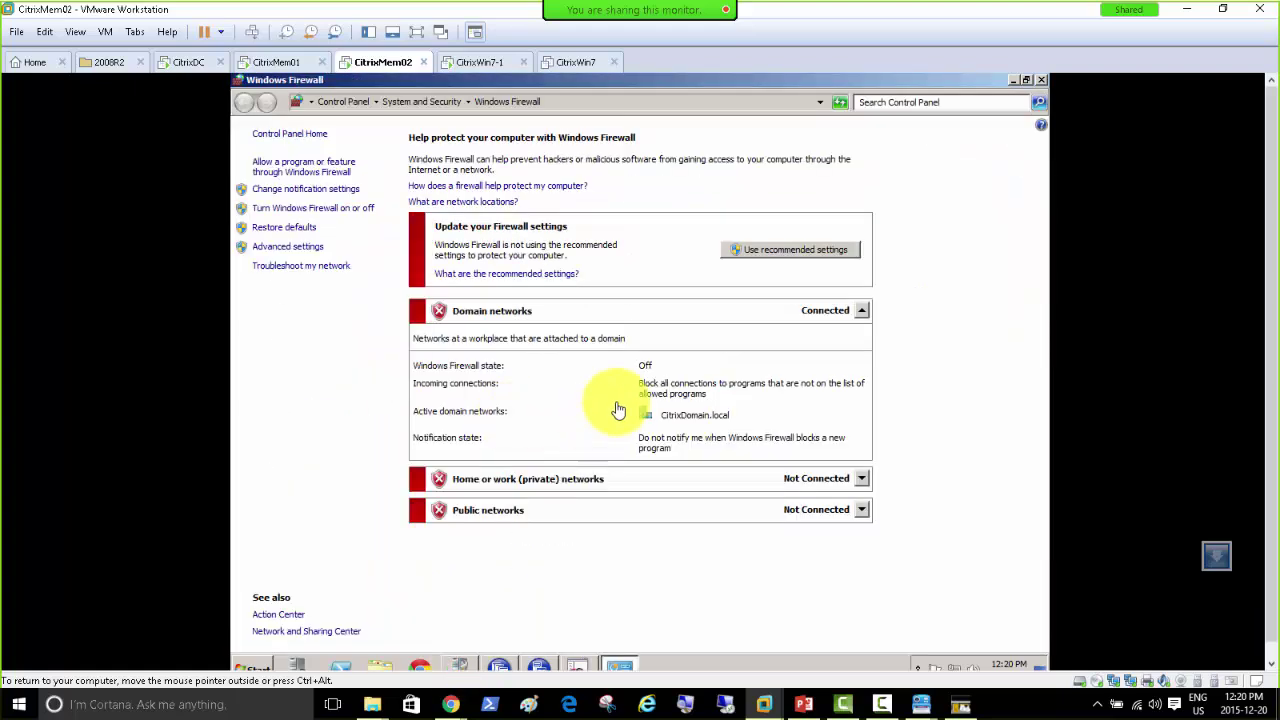
{"action": "left_click", "coordinate": [1041, 80]}
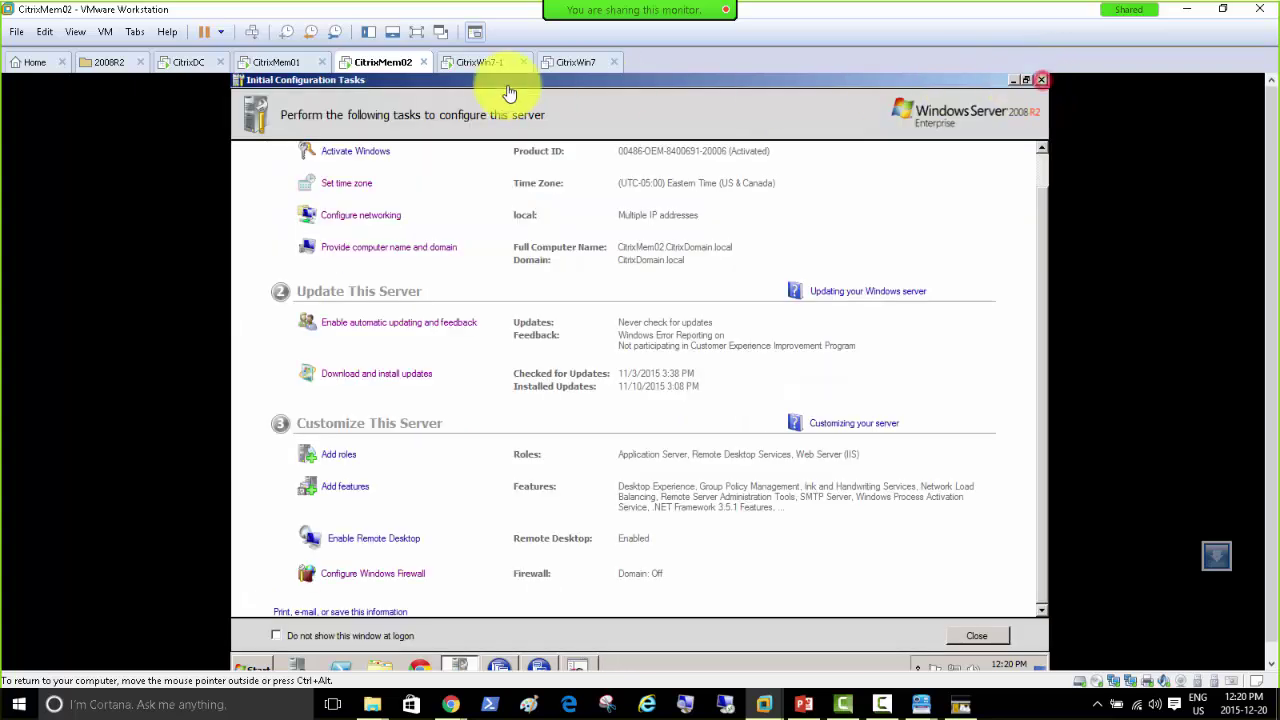
Step: Close the CitrixMem01 firewall settings and its Initial Configuration Tasks window
{"action": "left_click", "coordinate": [293, 70]}
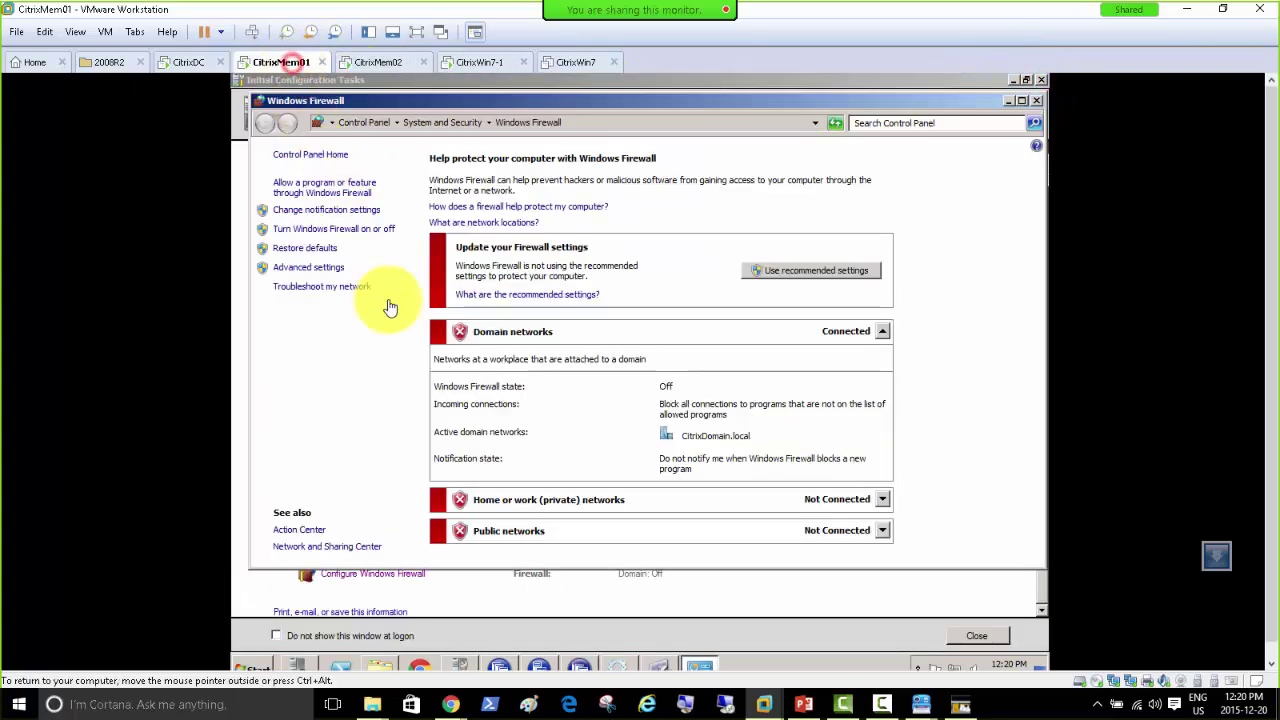
{"action": "left_click", "coordinate": [1038, 101]}
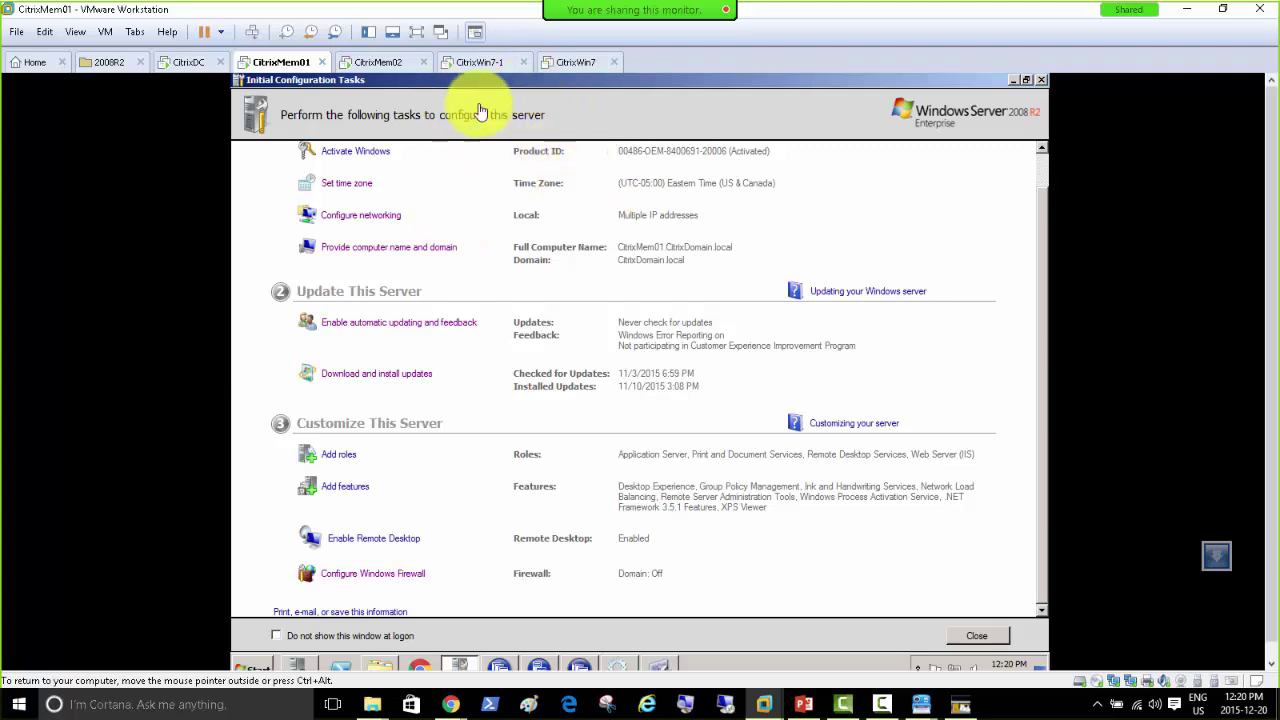
{"action": "left_click", "coordinate": [1016, 80]}
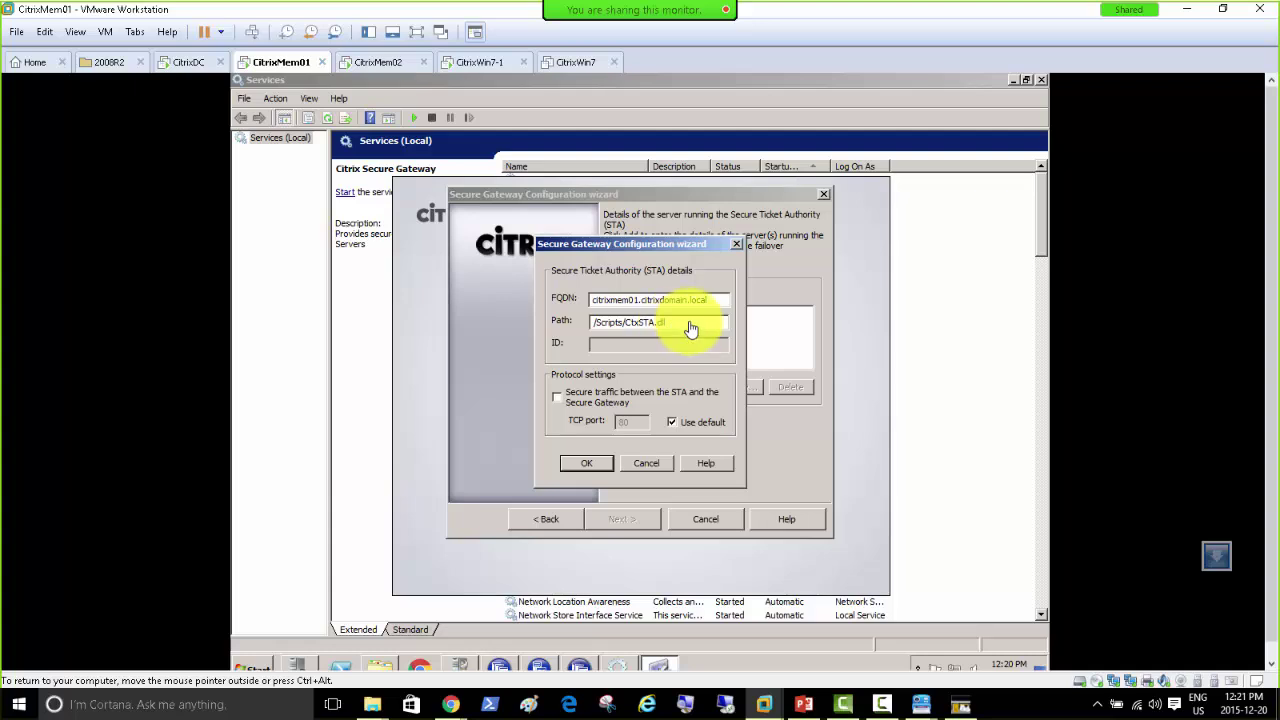
Step: Submit the STA details, get the cannot-be-contacted warning, and switch to Chrome
{"action": "left_click", "coordinate": [574, 464]}
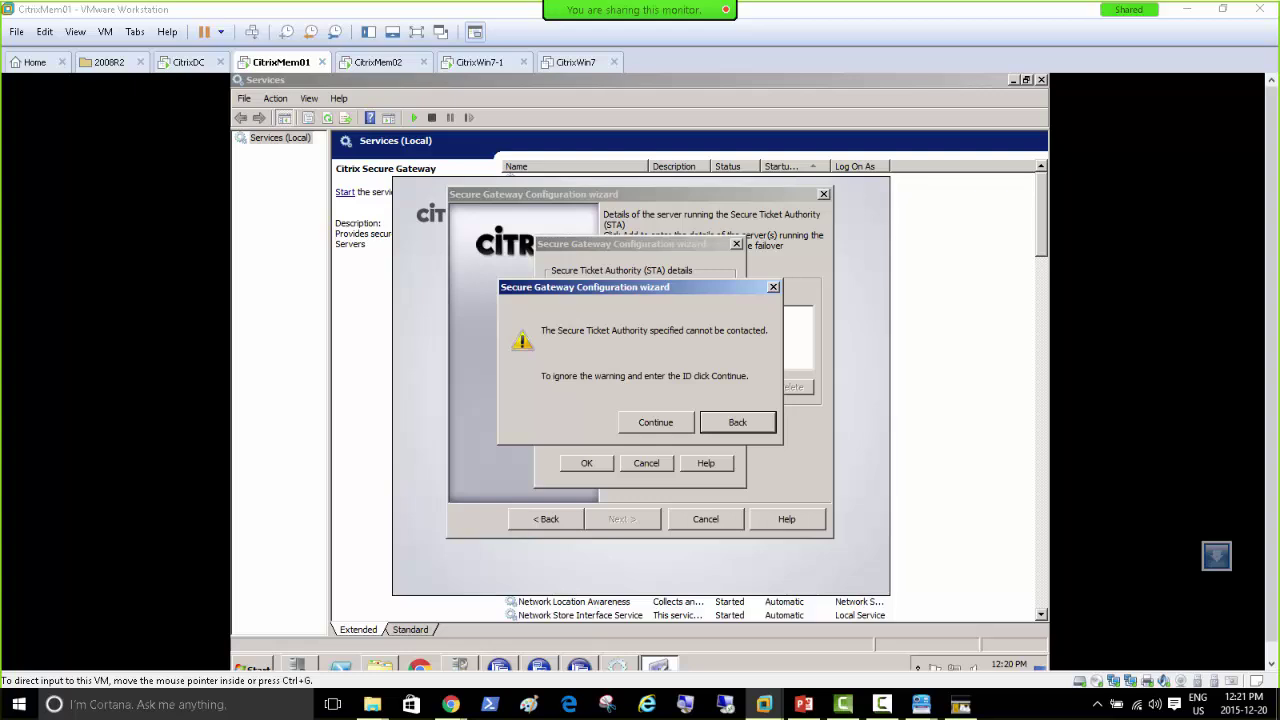
{"action": "key", "text": "alt+Tab"}
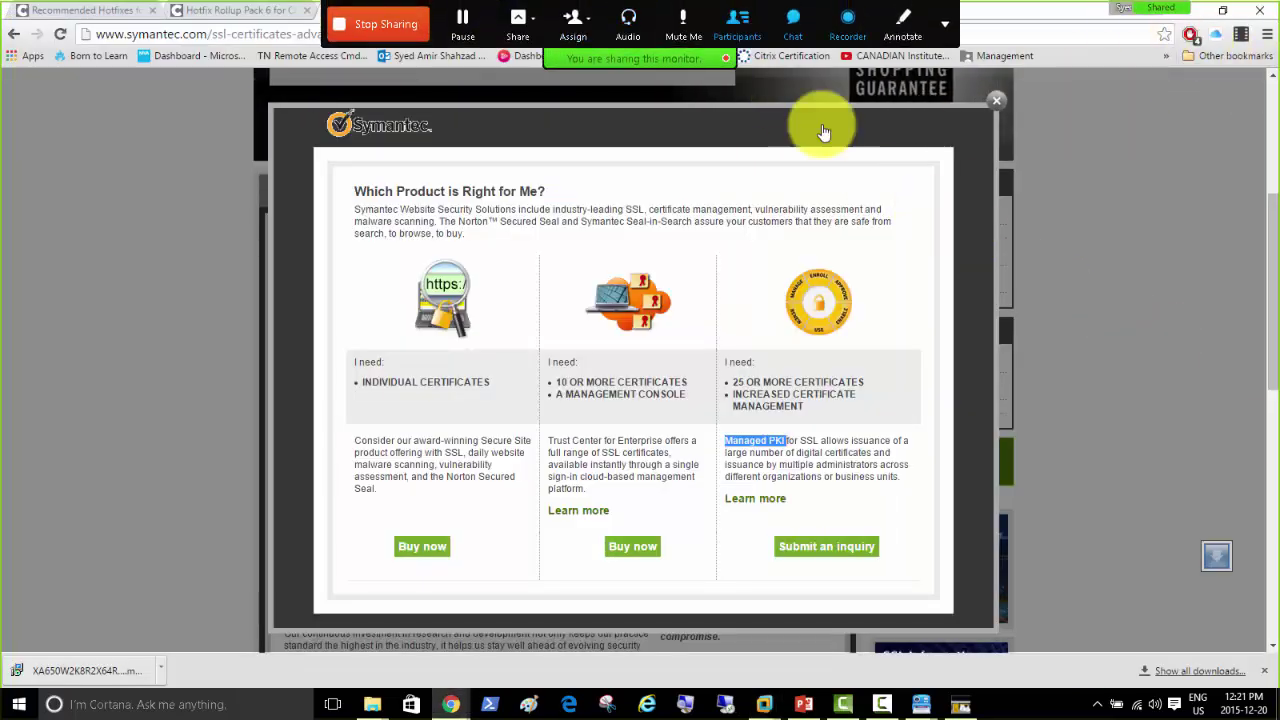
Step: Search Google for 'Citrix Xenapp 6.5 Secure gateway STA ID ?' from the address bar
{"action": "left_click", "coordinate": [232, 12]}
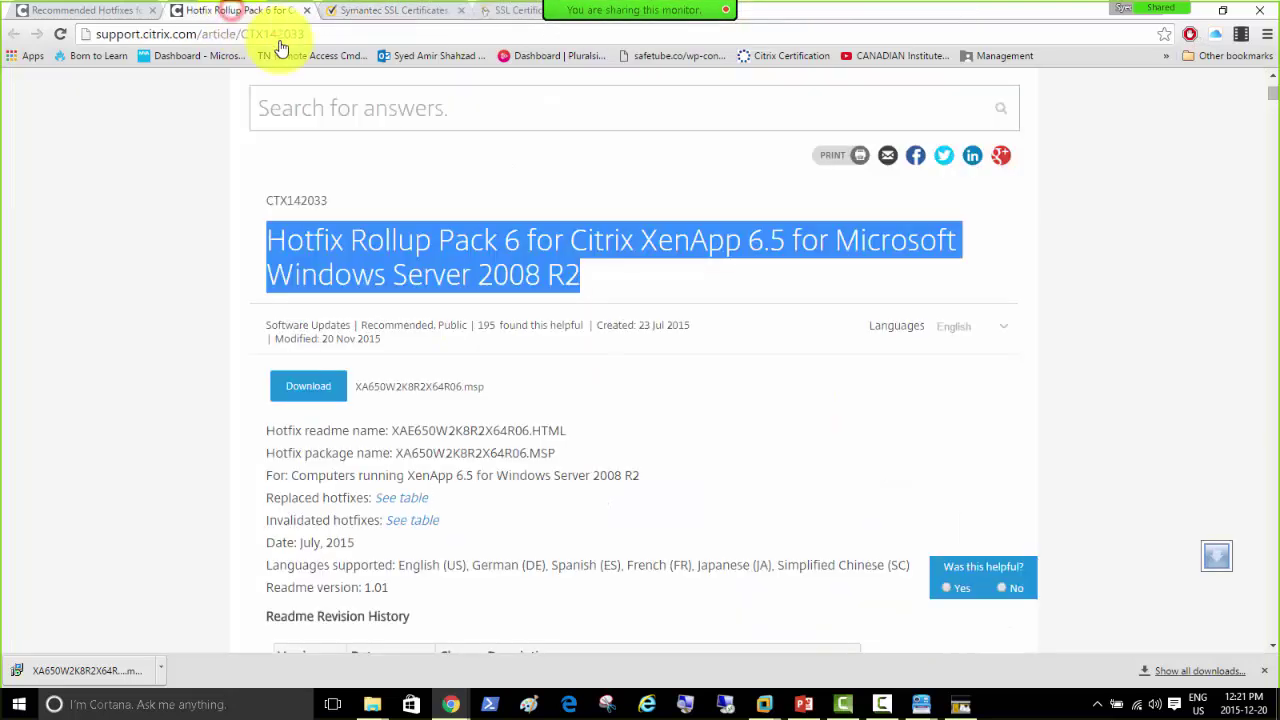
{"action": "left_click", "coordinate": [313, 34]}
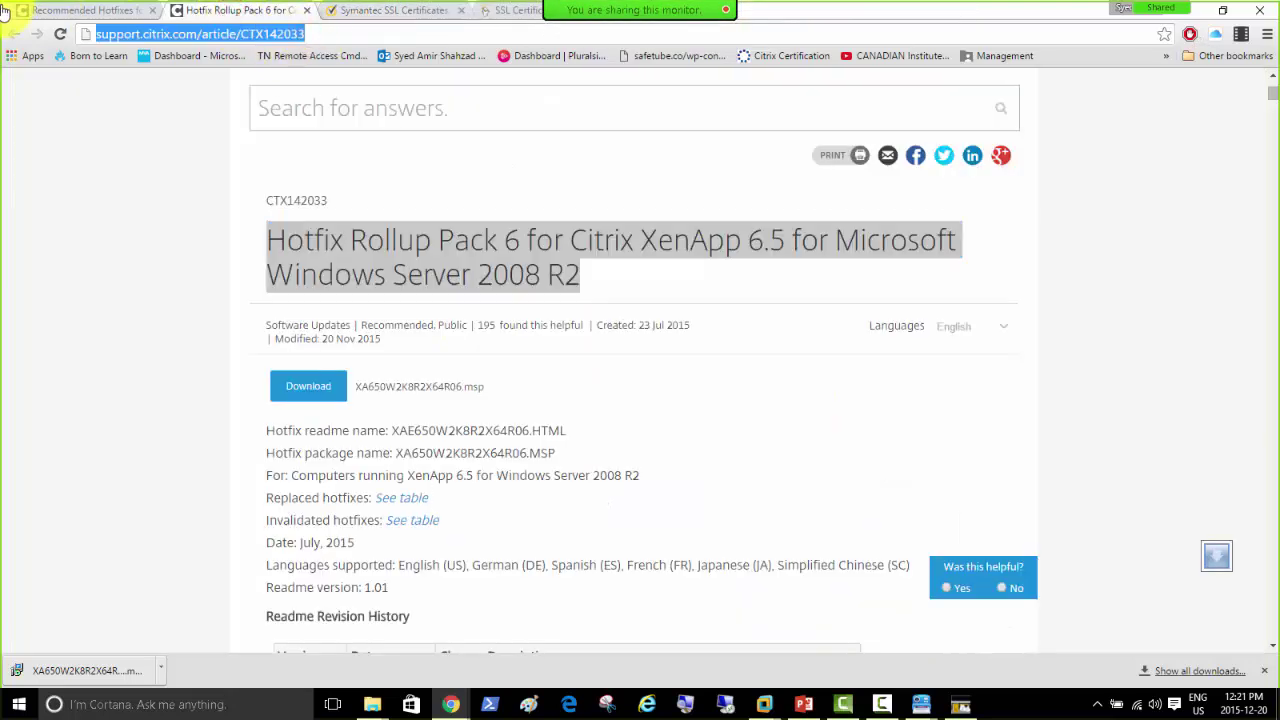
{"action": "type", "text": "Citrix Xen"}
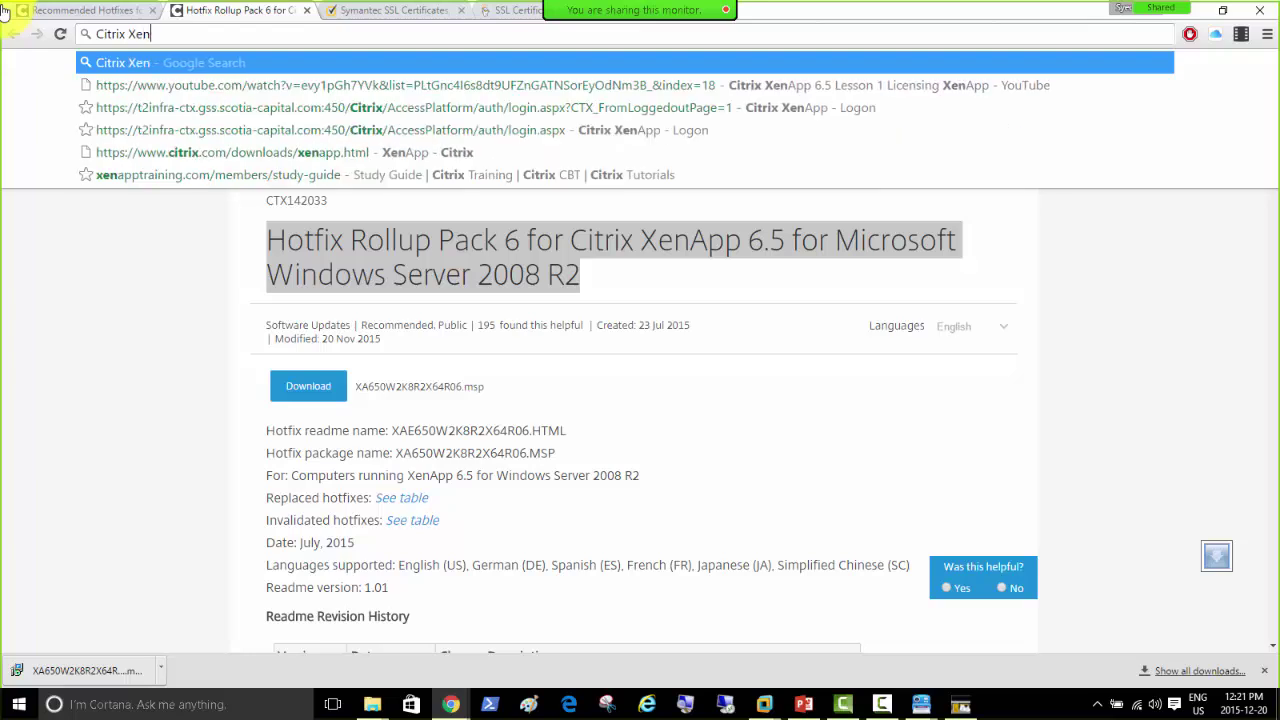
{"action": "type", "text": "app 6.5"}
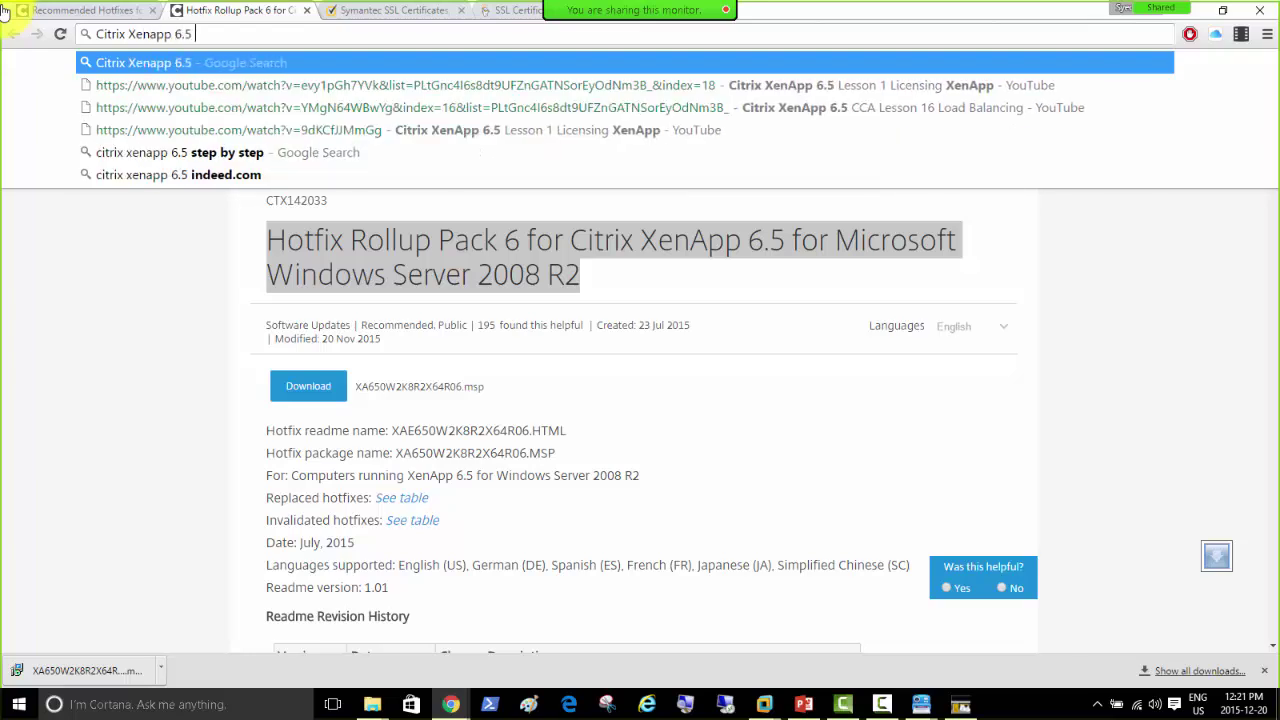
{"action": "type", "text": " Secure gateway STA ID ?"}
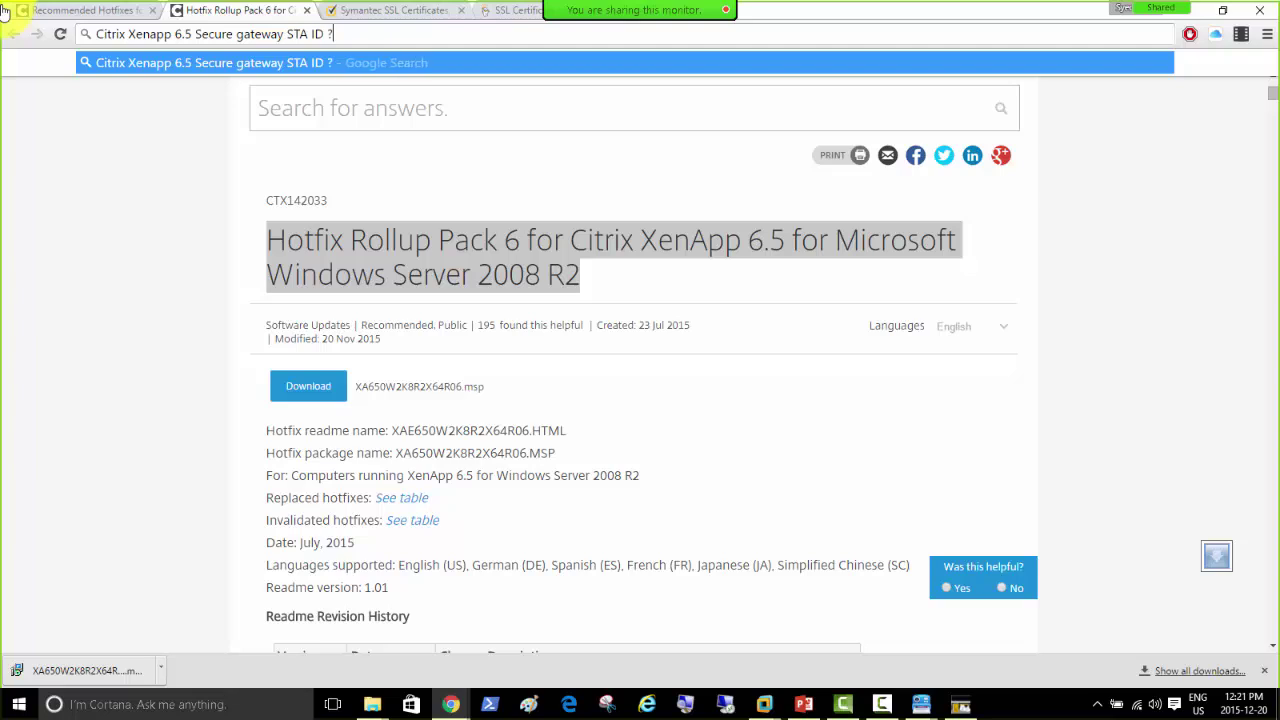
{"action": "key", "text": "Return"}
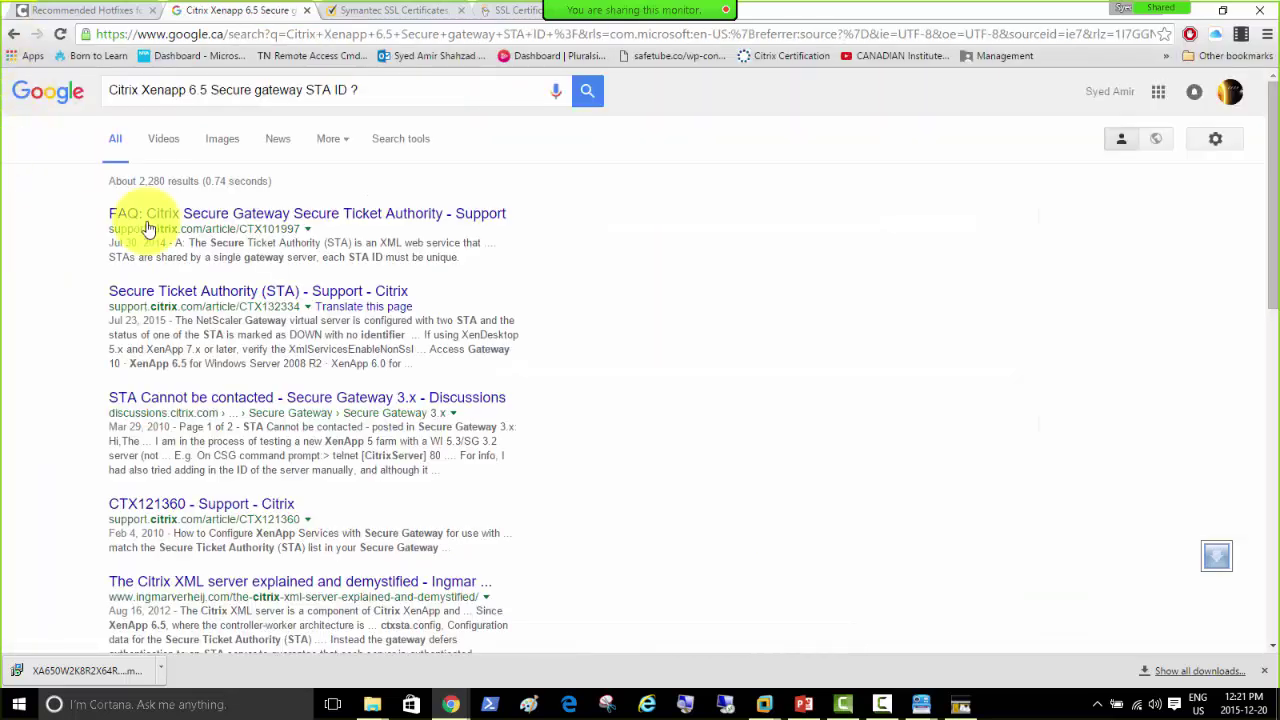
Step: Open the first three search results in new tabs and shrink the browser window
{"action": "right_click", "coordinate": [388, 222]}
{"action": "left_click", "coordinate": [400, 227]}
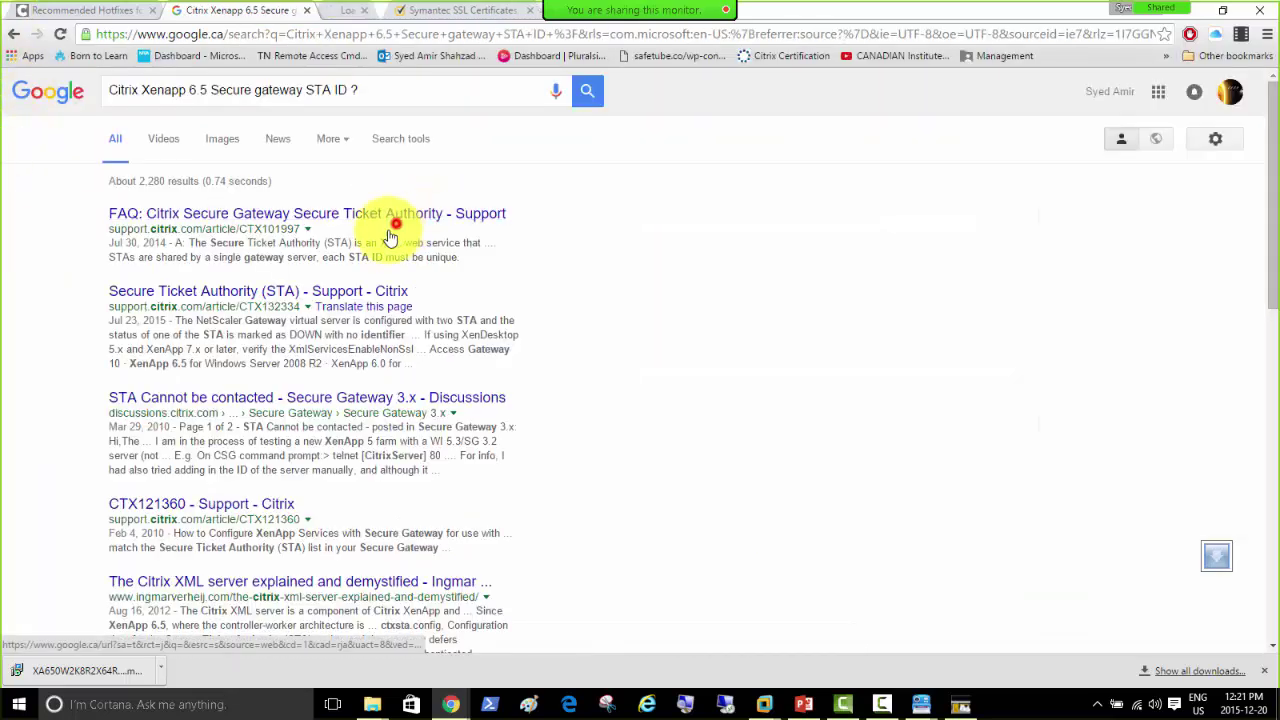
{"action": "right_click", "coordinate": [282, 297]}
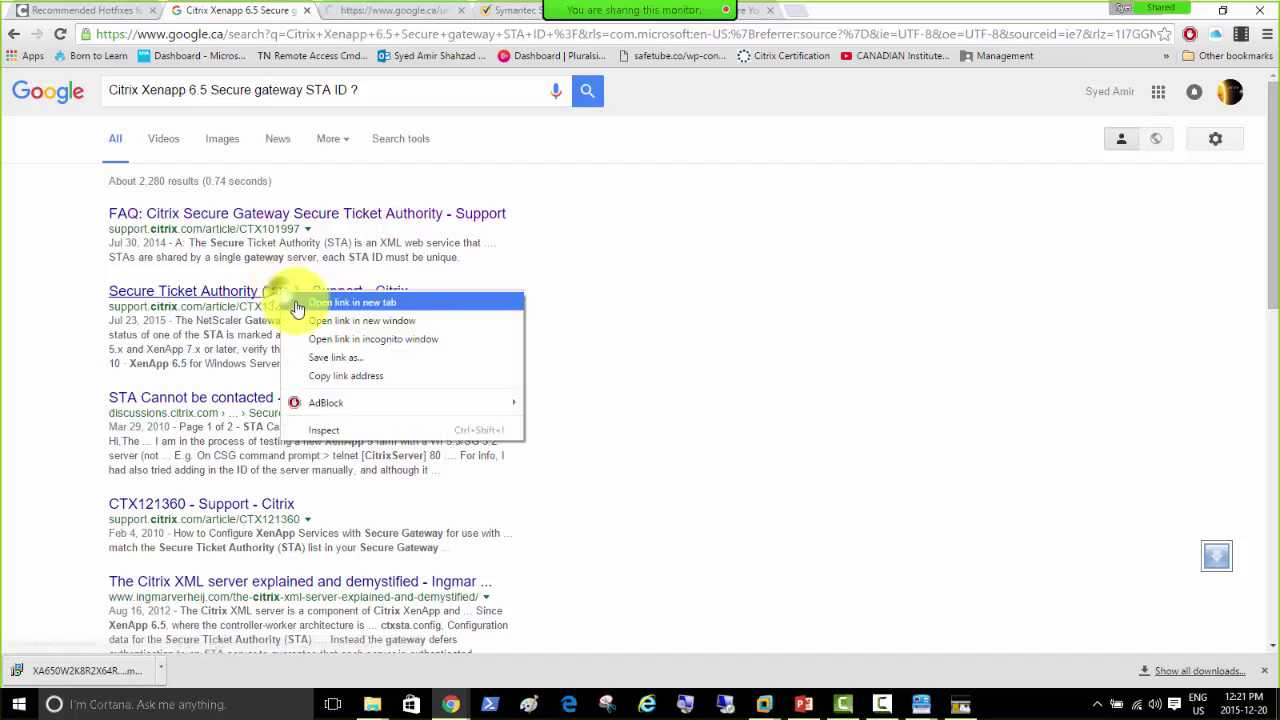
{"action": "left_click", "coordinate": [300, 307]}
{"action": "right_click", "coordinate": [240, 403]}
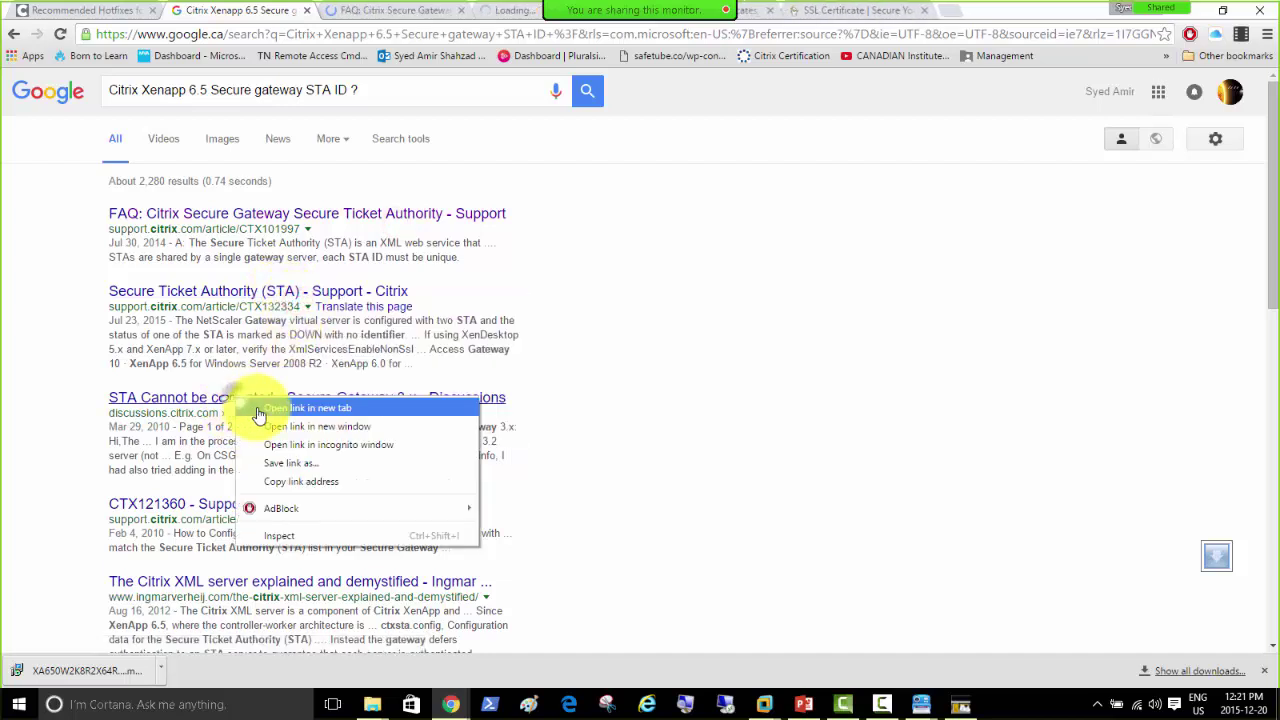
{"action": "left_click", "coordinate": [300, 408]}
{"action": "mouse_move", "coordinate": [659, 28]}
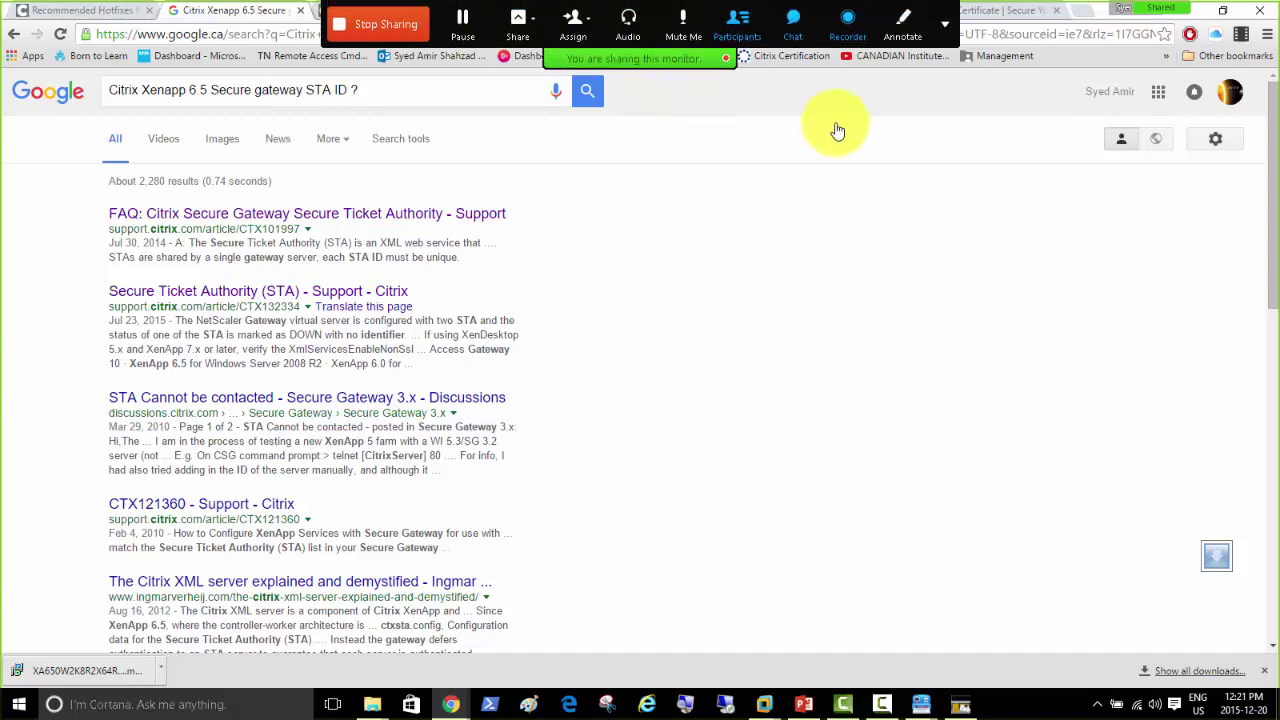
{"action": "left_click_drag", "start_coordinate": [1100, 20], "coordinate": [880, 118]}
Step: Scroll the STA Cannot Be Contacted thread down to reply #10 about port 81
{"action": "left_click", "coordinate": [673, 119]}
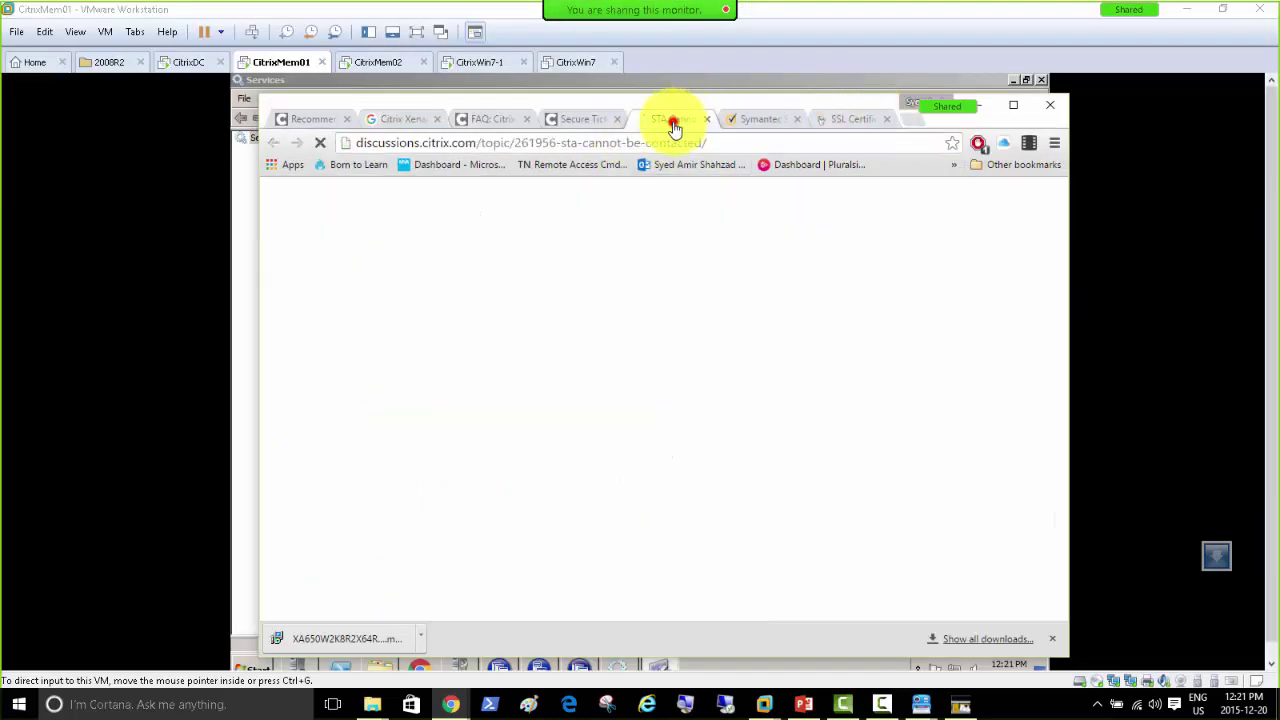
{"action": "scroll", "coordinate": [586, 390], "scroll_direction": "down", "scroll_amount": 4}
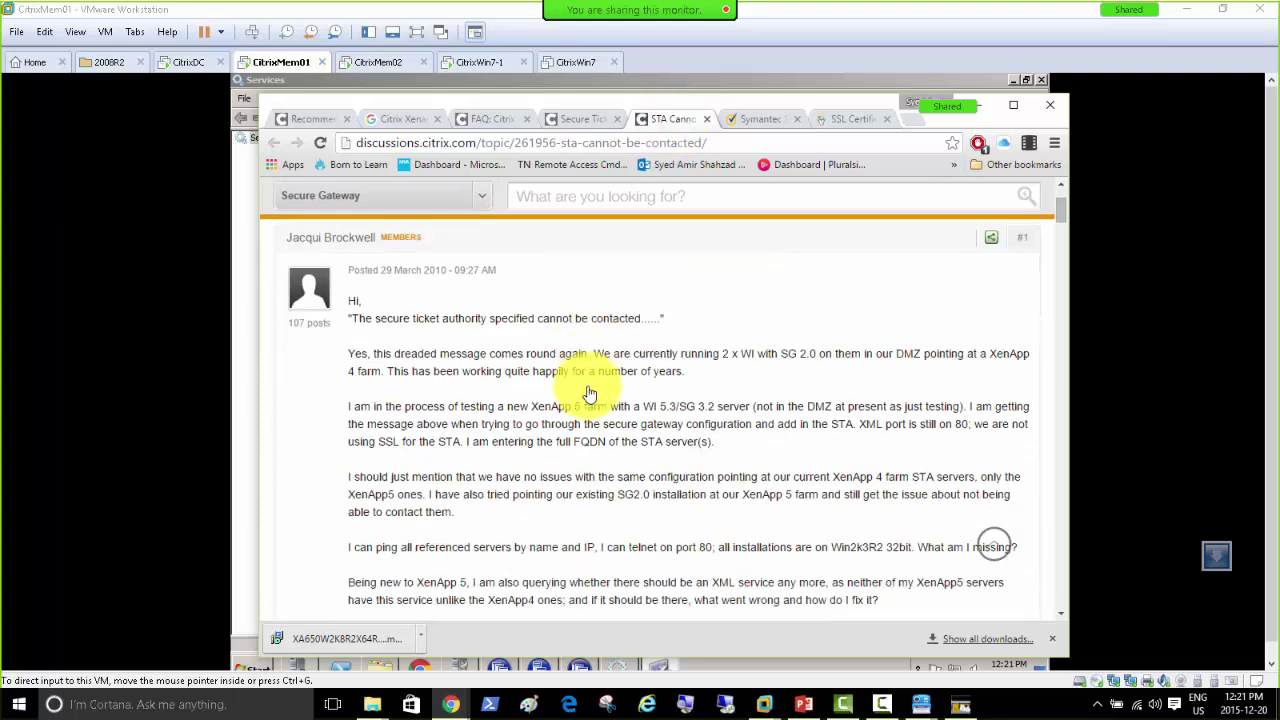
{"action": "scroll", "coordinate": [480, 390], "scroll_direction": "down", "scroll_amount": 3}
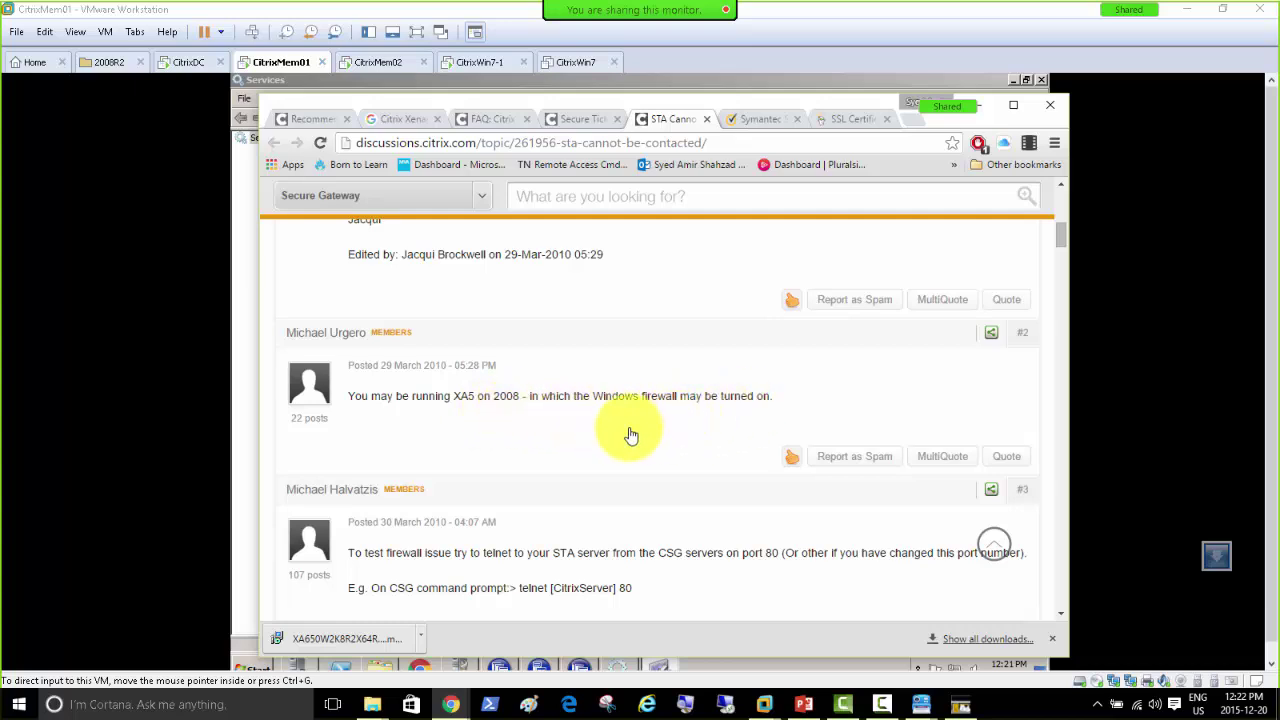
{"action": "scroll", "coordinate": [477, 400], "scroll_direction": "down", "scroll_amount": 2}
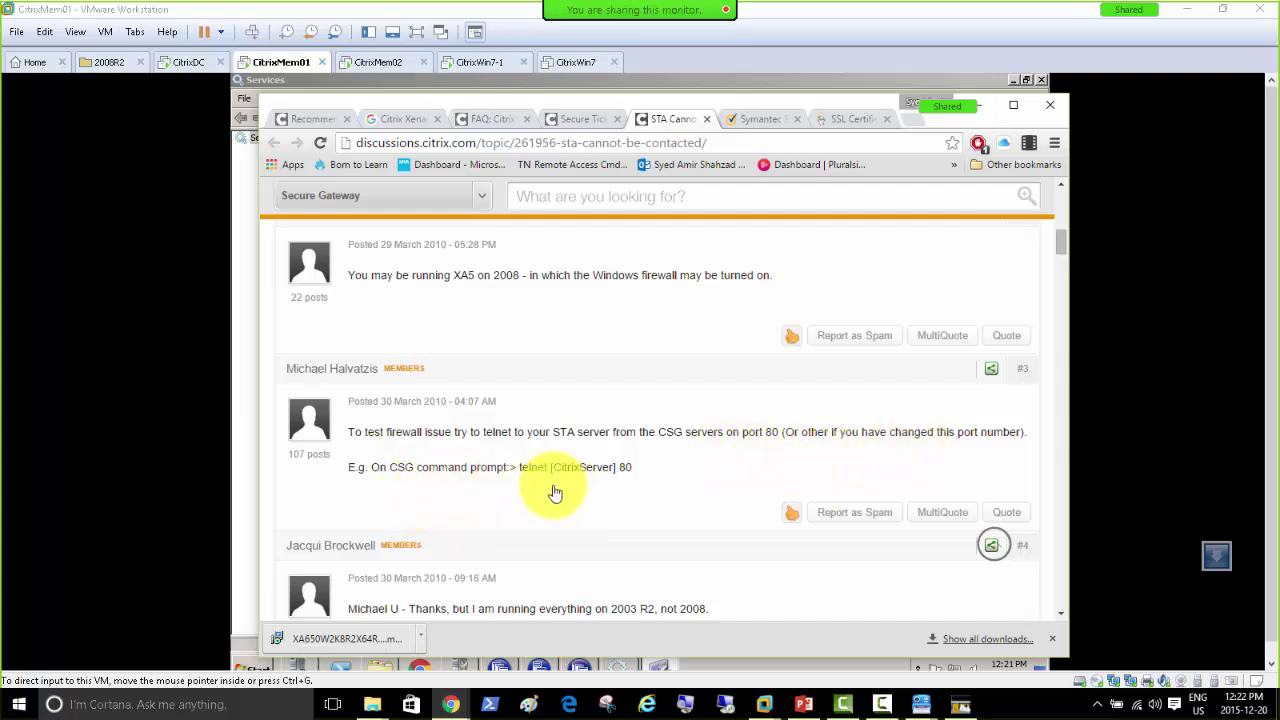
{"action": "scroll", "coordinate": [560, 465], "scroll_direction": "down", "scroll_amount": 2}
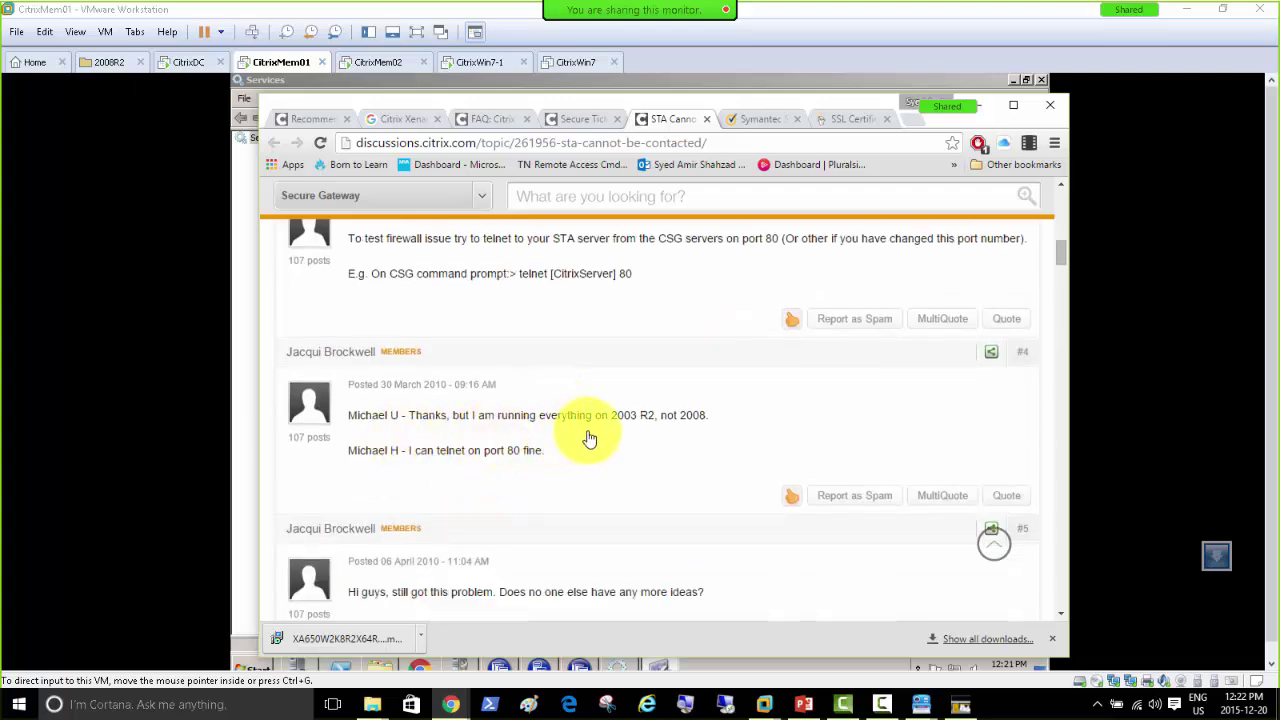
{"action": "scroll", "coordinate": [597, 435], "scroll_direction": "down", "scroll_amount": 3}
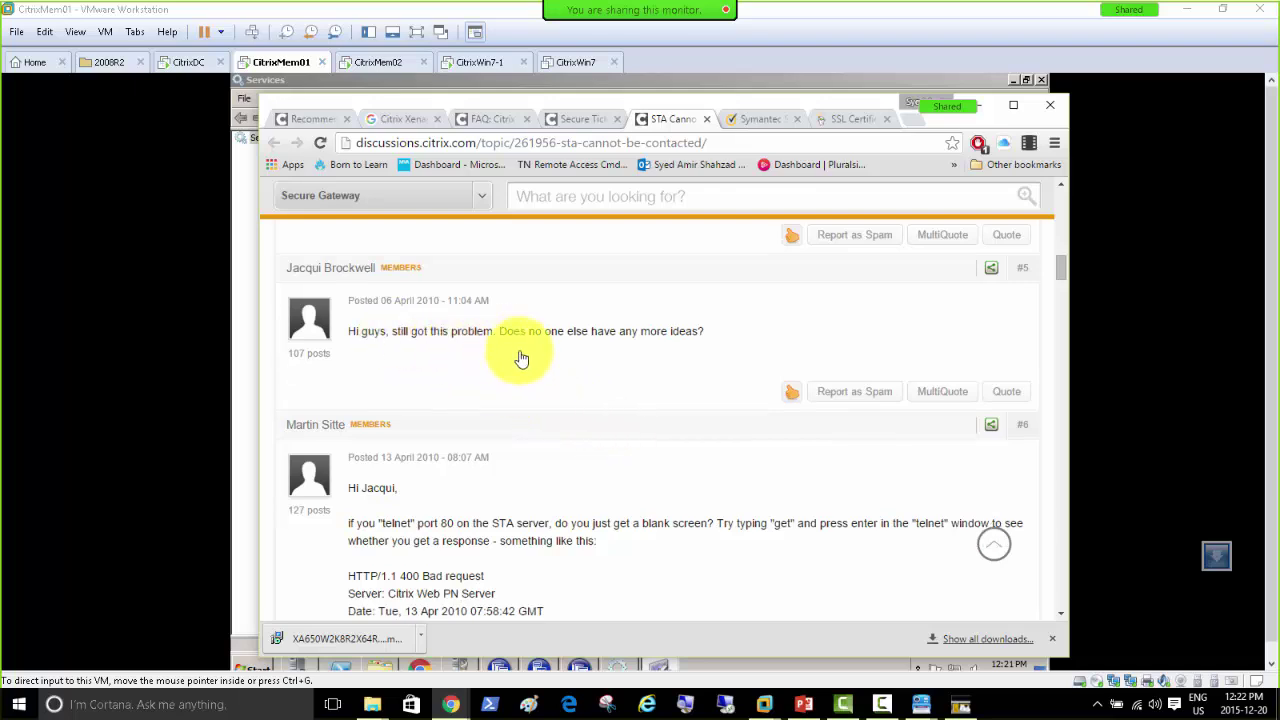
{"action": "scroll", "coordinate": [546, 365], "scroll_direction": "down", "scroll_amount": 3}
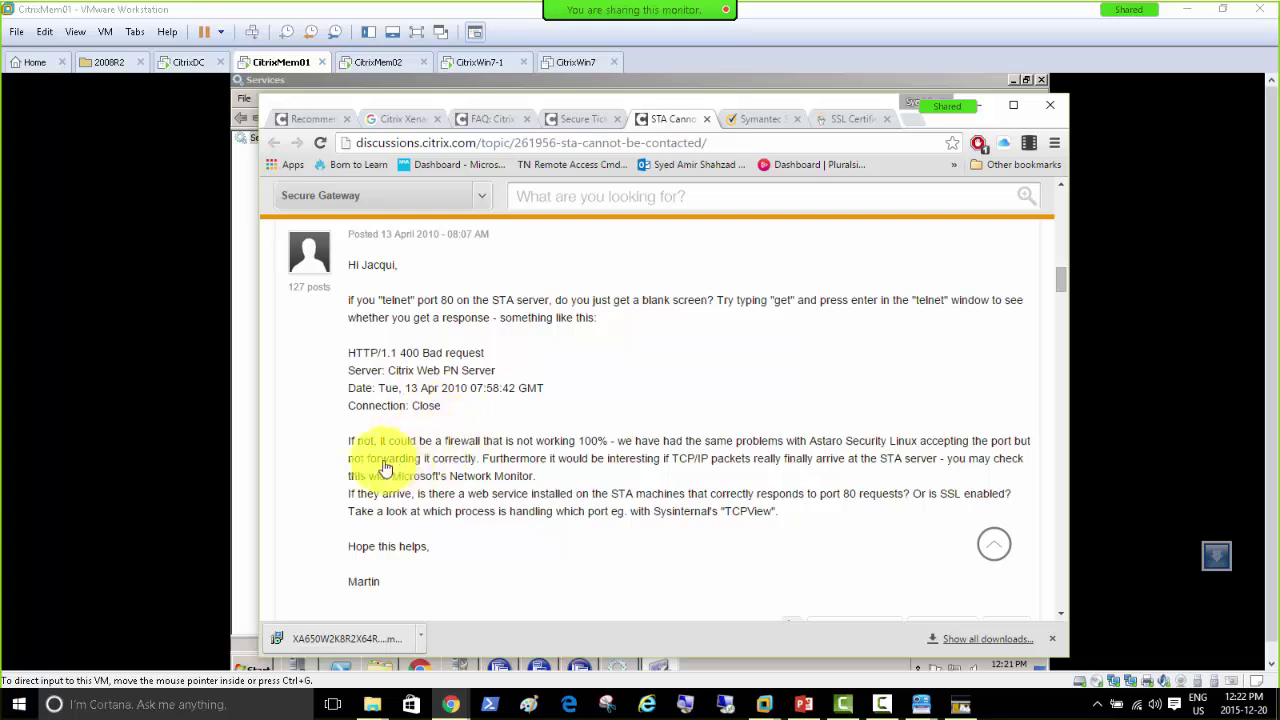
{"action": "scroll", "coordinate": [443, 460], "scroll_direction": "down", "scroll_amount": 2}
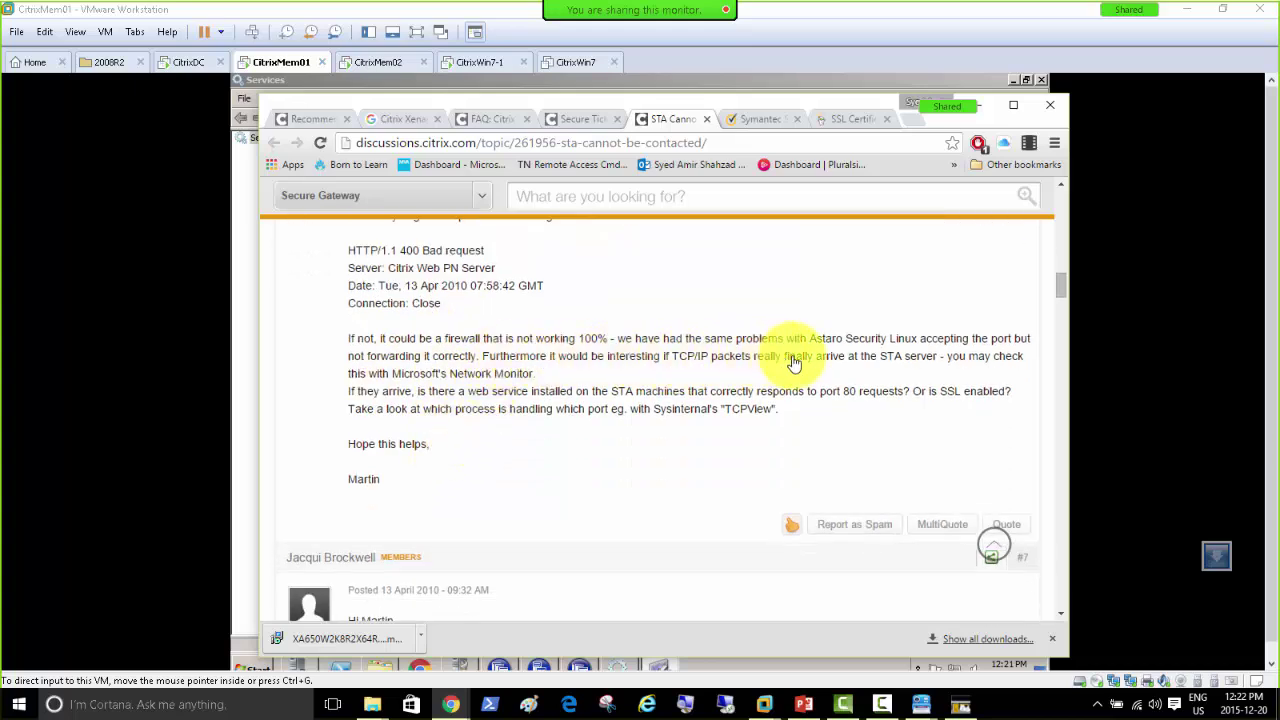
{"action": "scroll", "coordinate": [527, 424], "scroll_direction": "down", "scroll_amount": 5}
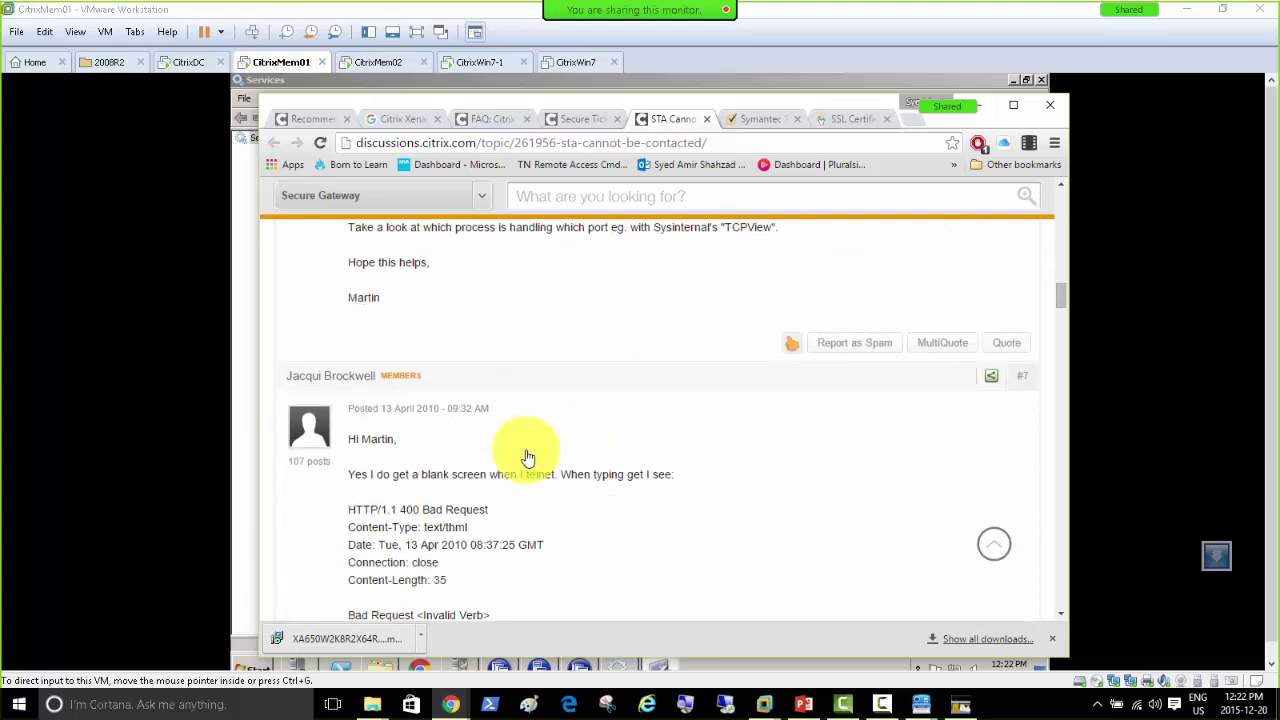
{"action": "scroll", "coordinate": [520, 455], "scroll_direction": "down", "scroll_amount": 10}
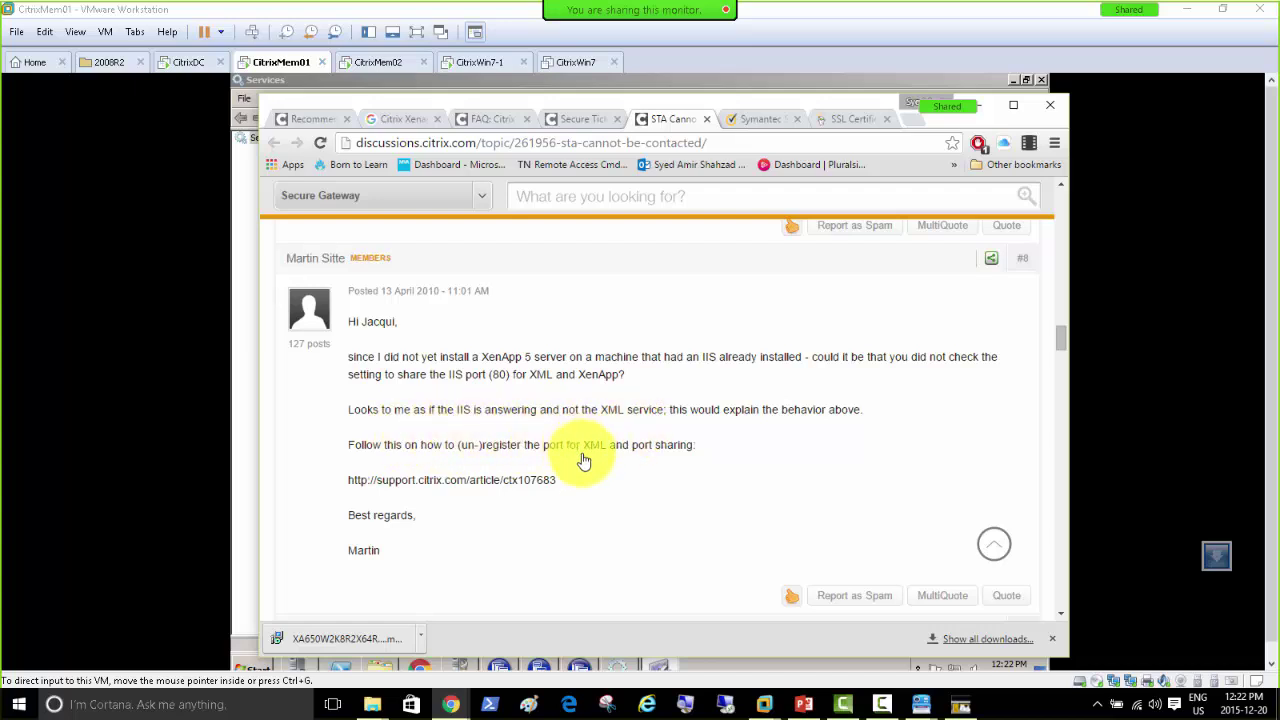
{"action": "scroll", "coordinate": [584, 460], "scroll_direction": "down", "scroll_amount": 4}
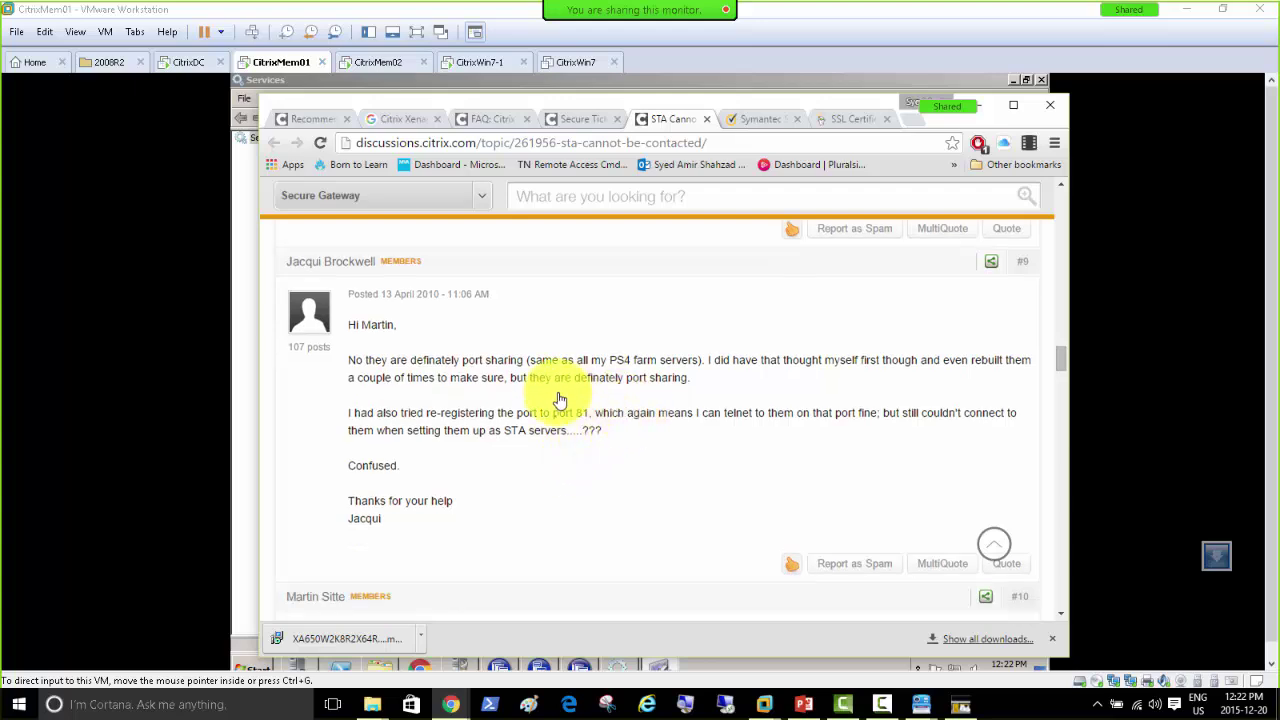
{"action": "scroll", "coordinate": [560, 400], "scroll_direction": "down", "scroll_amount": 3}
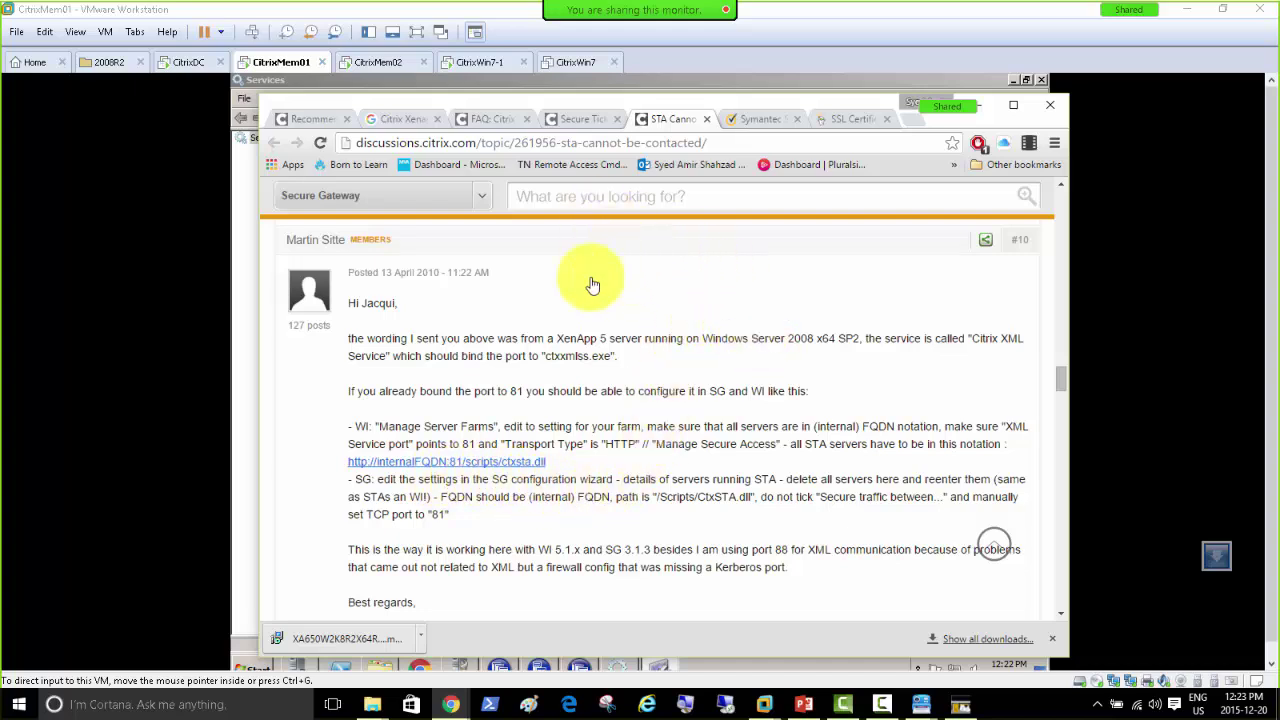
Step: Glance at the Symantec and STA article tabs, return to the thread, and maximize Chrome
{"action": "left_click", "coordinate": [752, 118]}
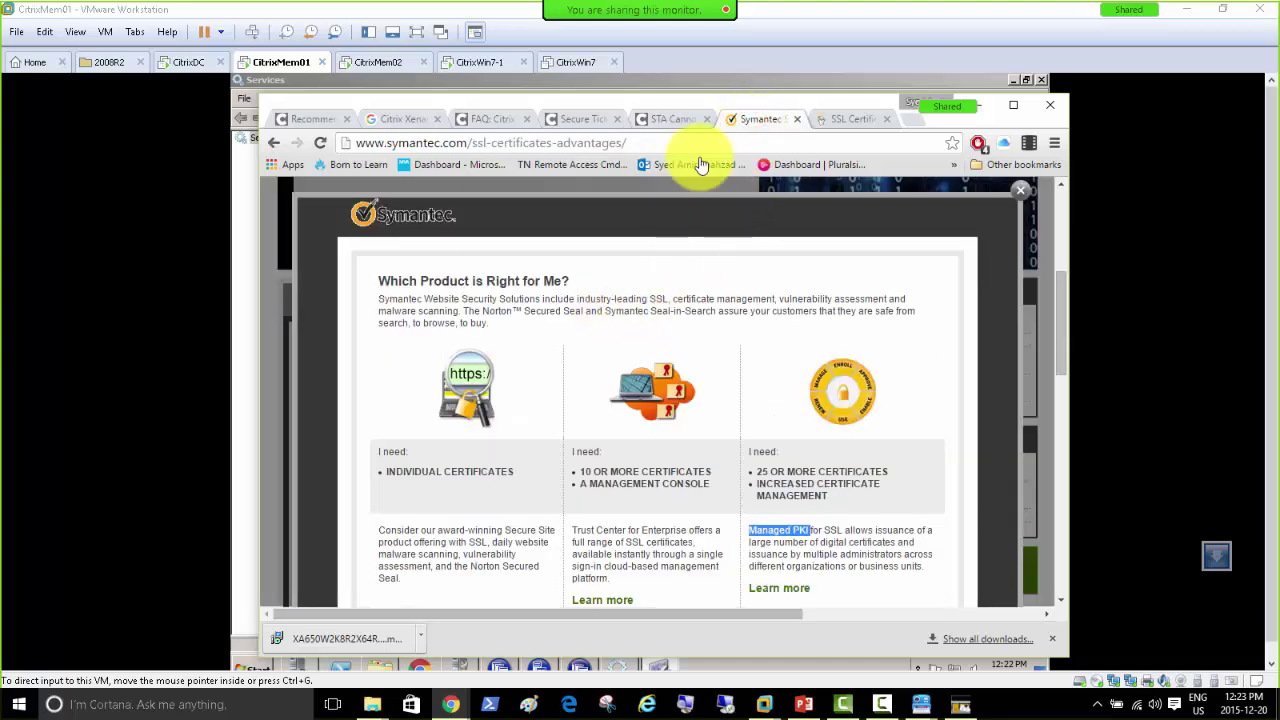
{"action": "left_click", "coordinate": [672, 120]}
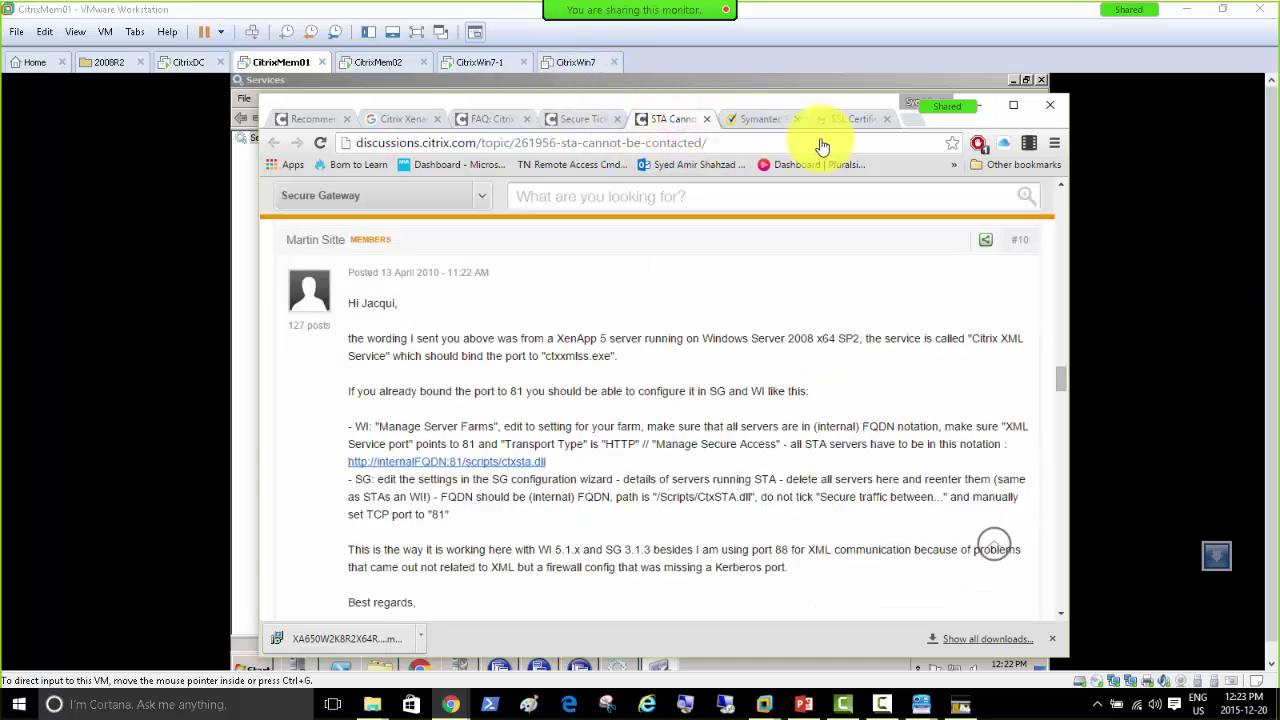
{"action": "left_click", "coordinate": [575, 119]}
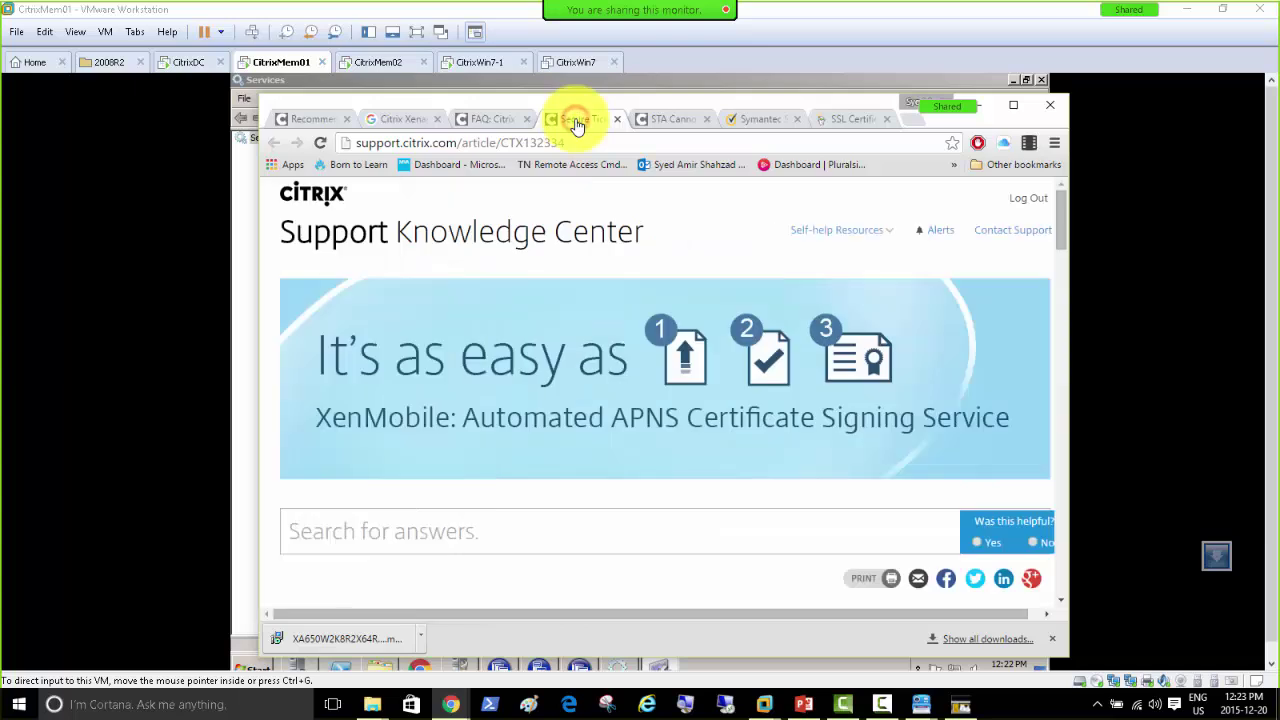
{"action": "left_click", "coordinate": [668, 122]}
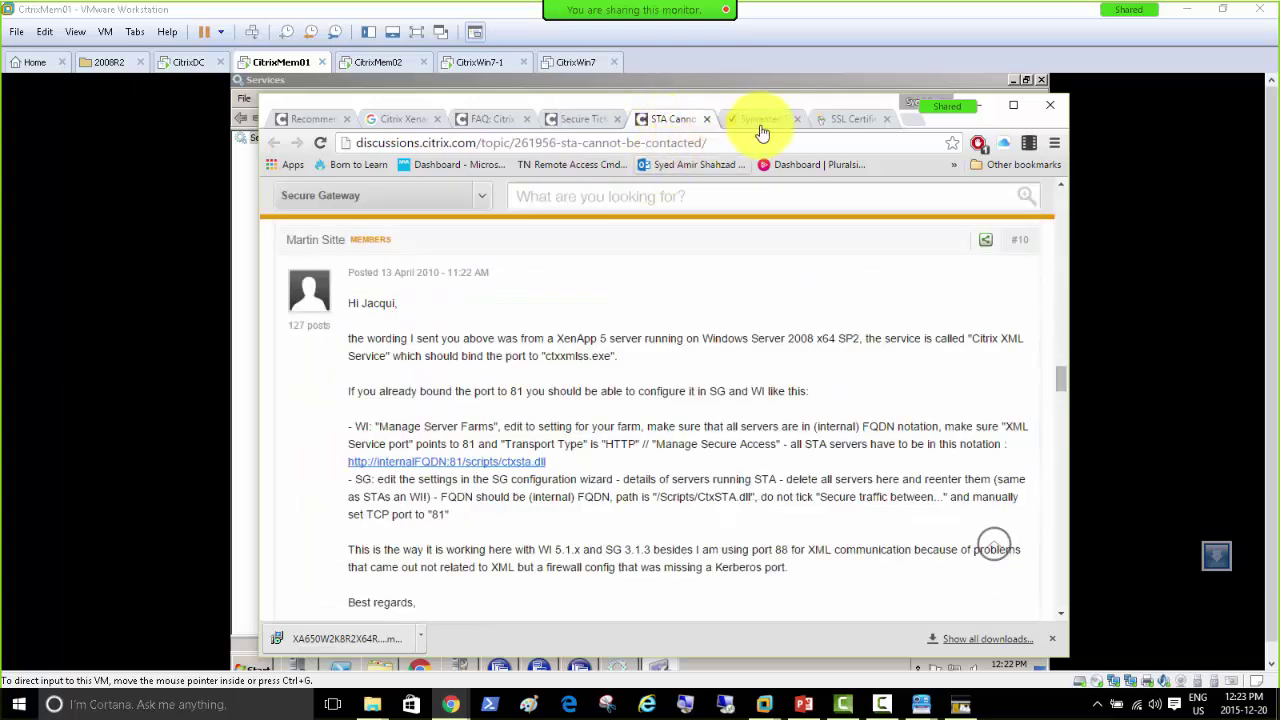
{"action": "left_click", "coordinate": [1013, 105]}
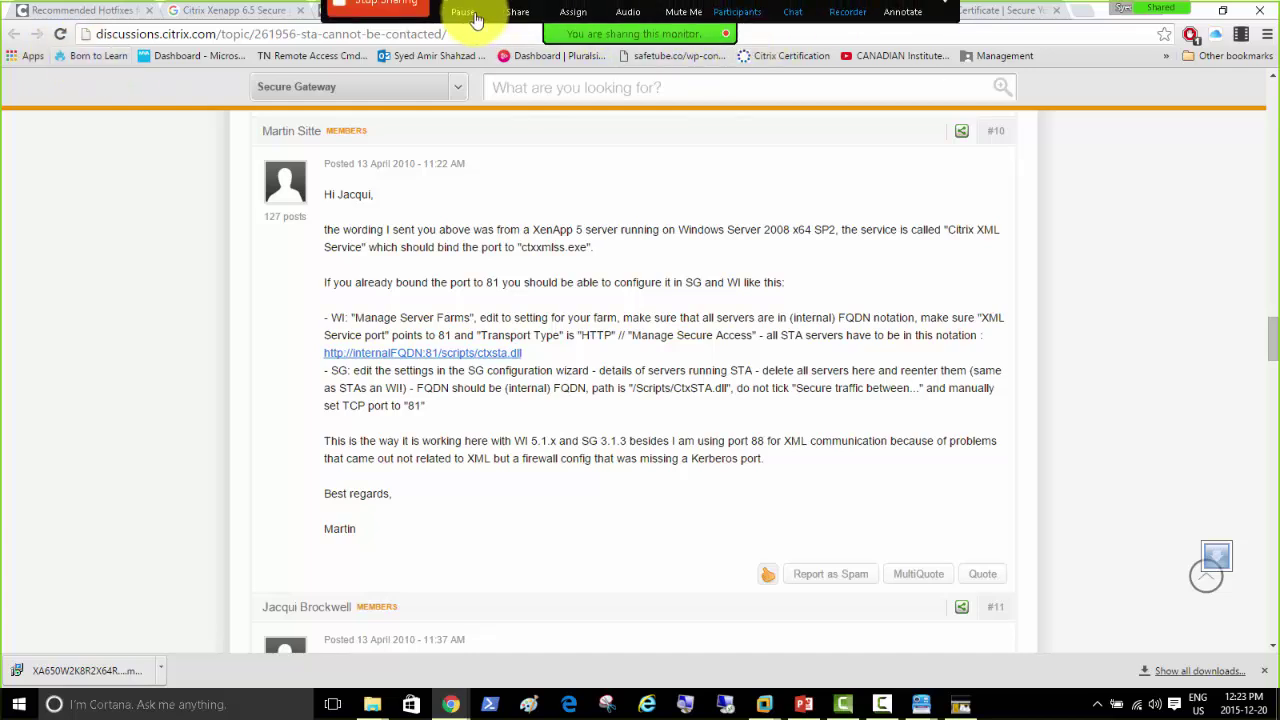
Step: Open the CTX101997 Secure Gateway FAQ and jump to 'How is the STA Ticket generated?'
{"action": "left_click", "coordinate": [210, 13]}
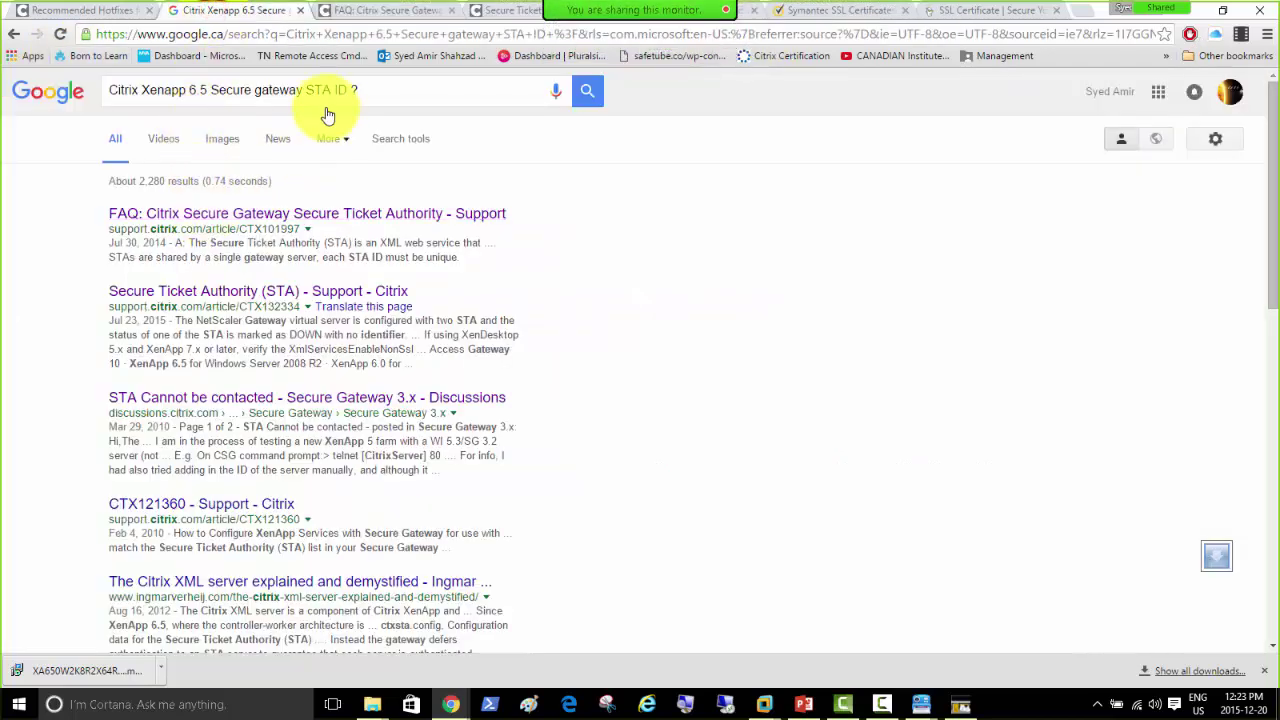
{"action": "left_click", "coordinate": [368, 18]}
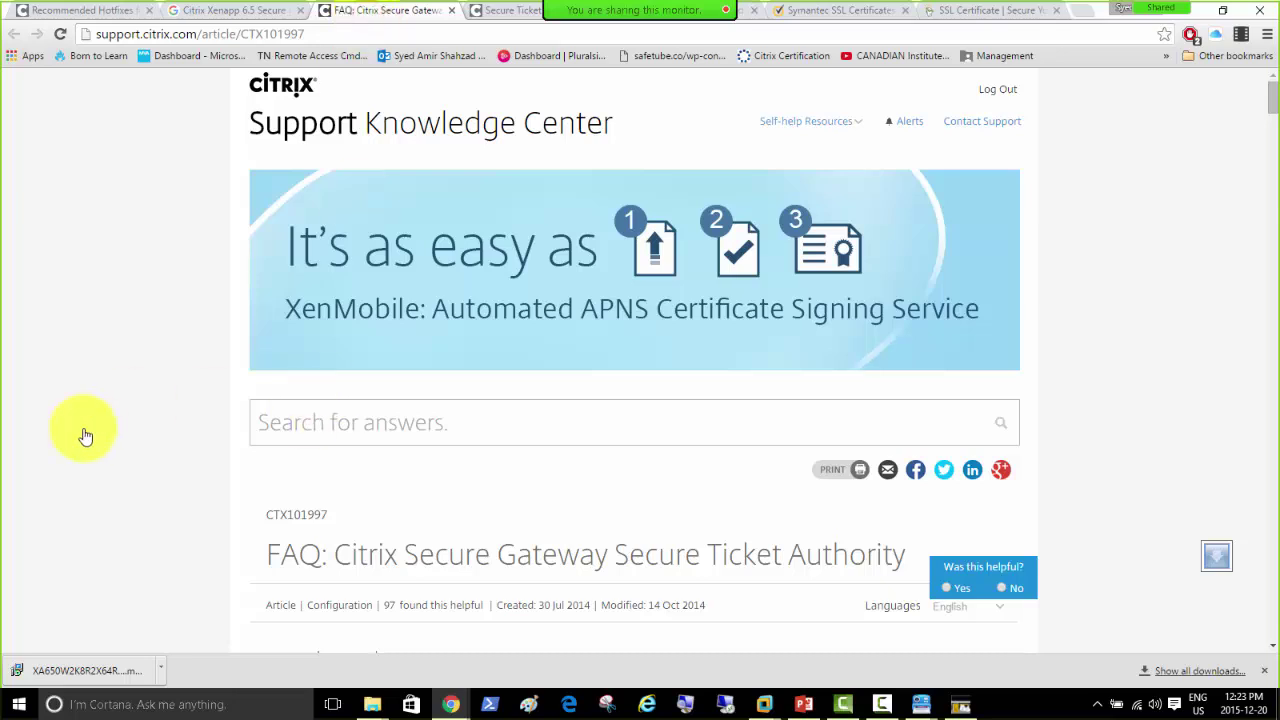
{"action": "scroll", "coordinate": [120, 445], "scroll_direction": "down", "scroll_amount": 7}
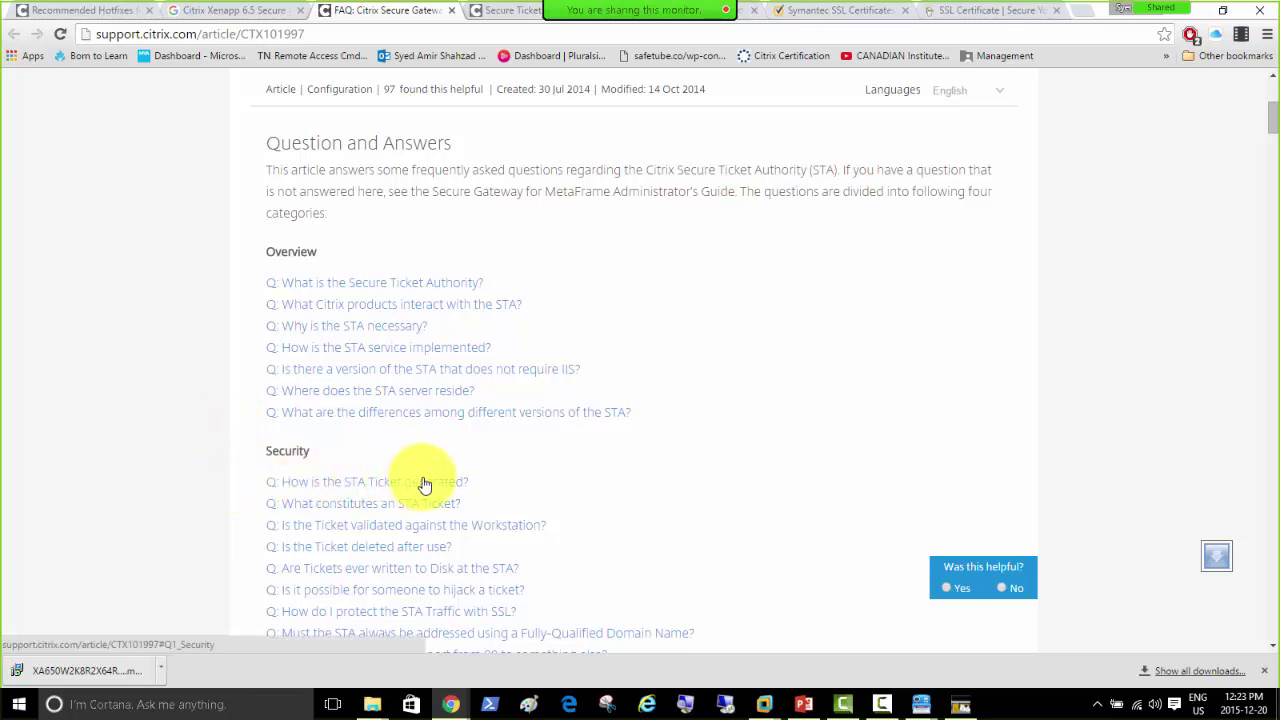
{"action": "scroll", "coordinate": [207, 510], "scroll_direction": "down", "scroll_amount": 1}
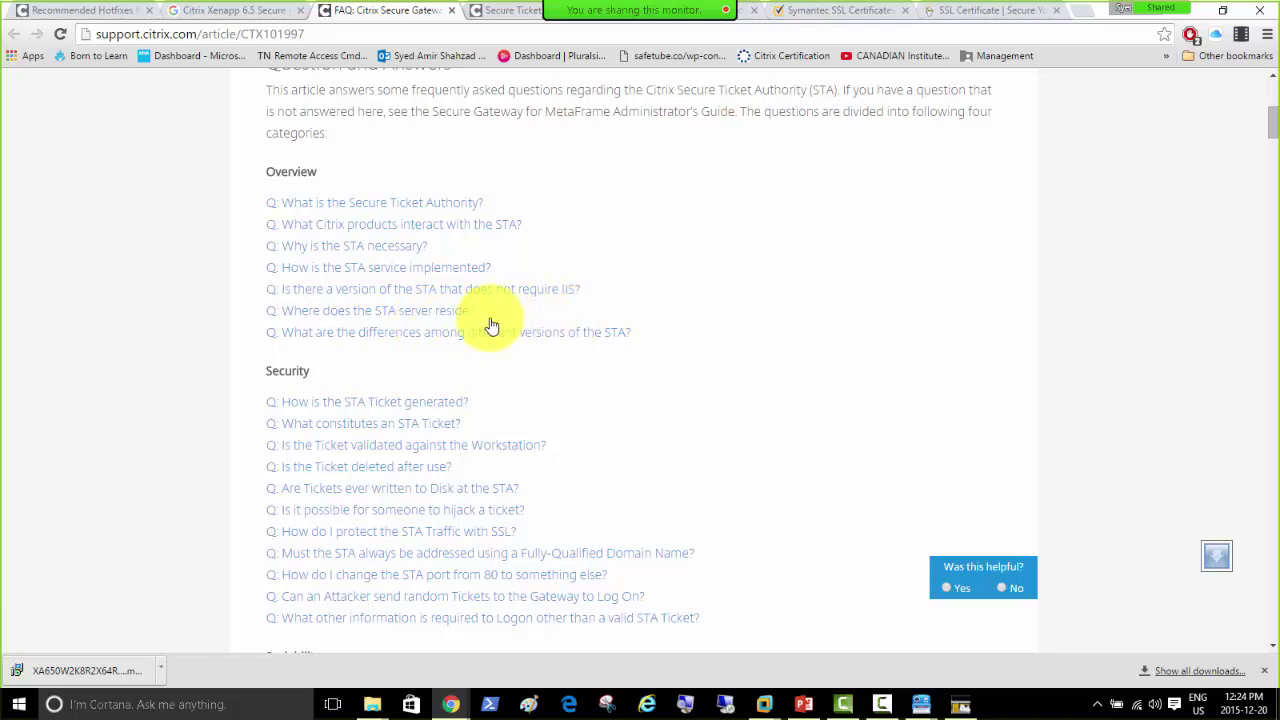
{"action": "left_click", "coordinate": [344, 403]}
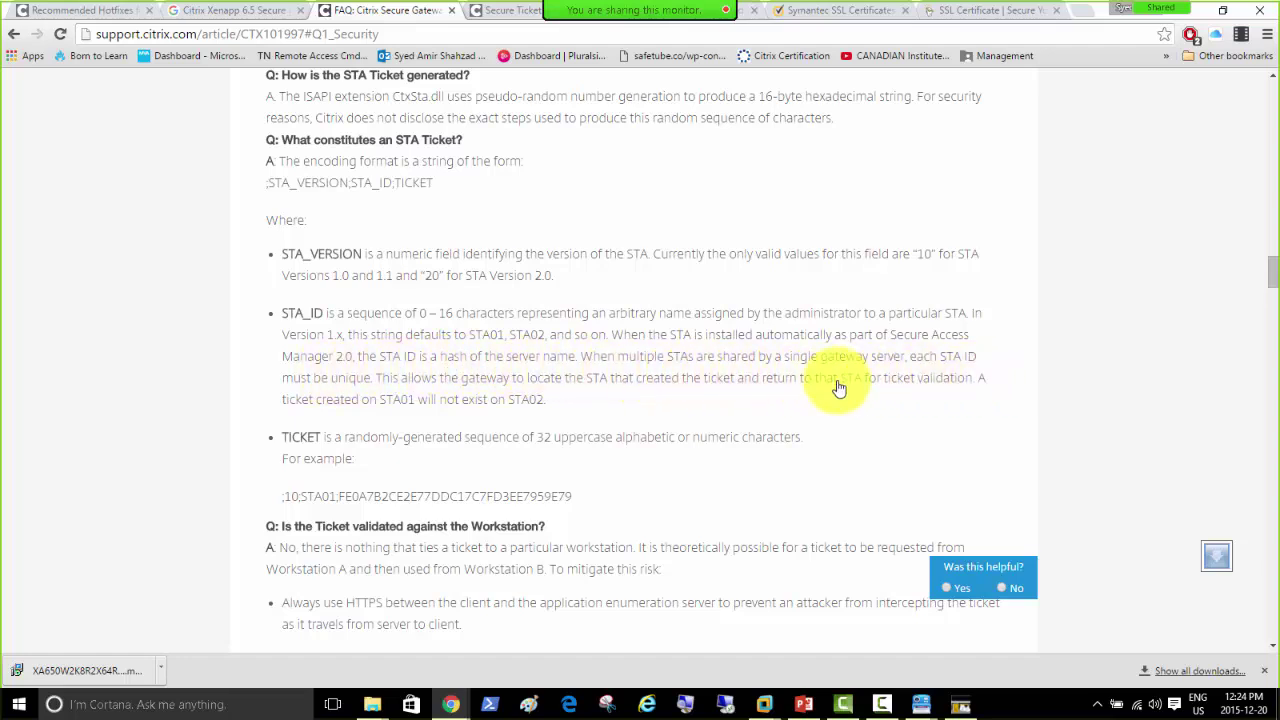
Step: Scroll up to Troubleshooting and open 'How can I test the STA to be sure it is working properly?'
{"action": "scroll", "coordinate": [594, 317], "scroll_direction": "up", "scroll_amount": 2}
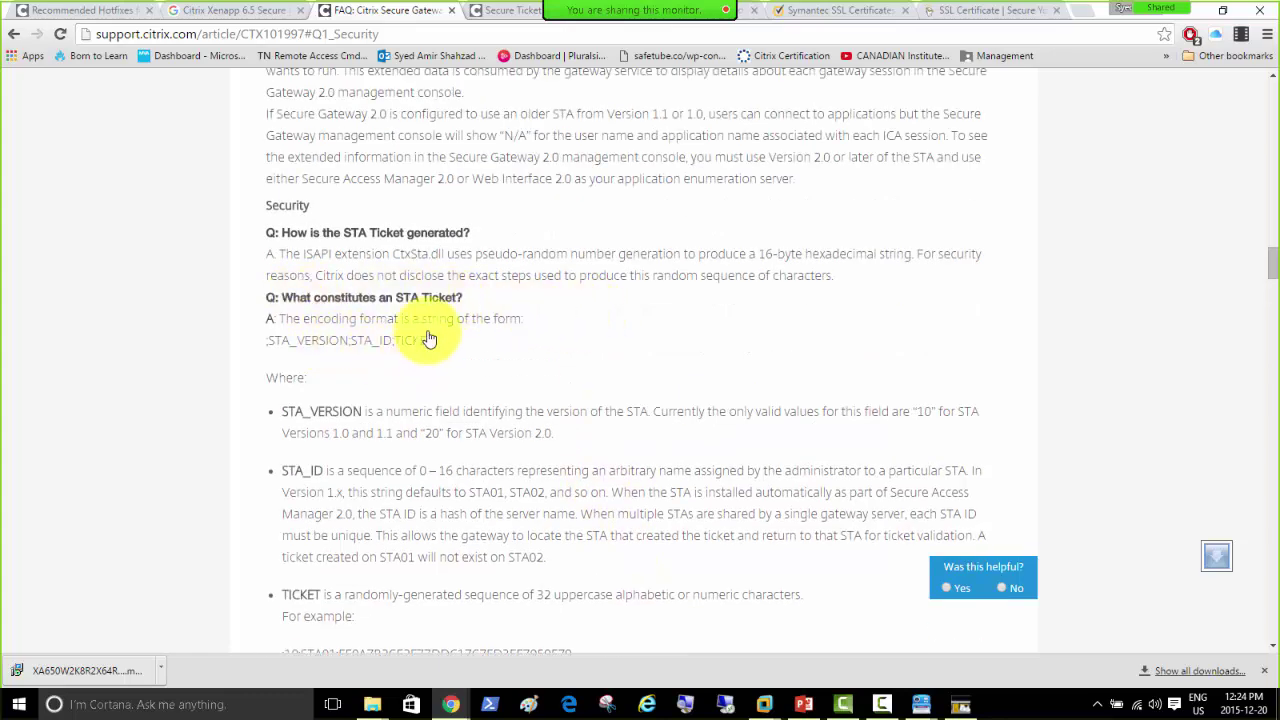
{"action": "scroll", "coordinate": [428, 340], "scroll_direction": "up", "scroll_amount": 5}
{"action": "scroll", "coordinate": [428, 340], "scroll_direction": "up", "scroll_amount": 4}
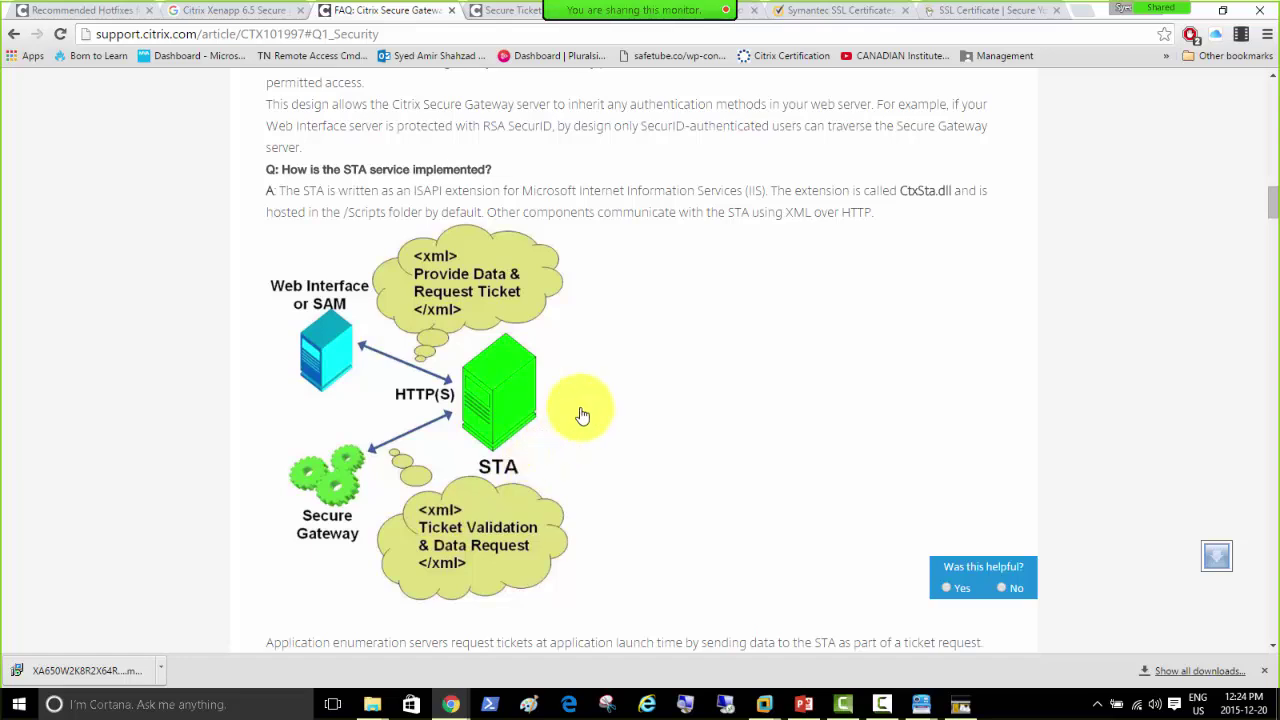
{"action": "scroll", "coordinate": [583, 415], "scroll_direction": "up", "scroll_amount": 10}
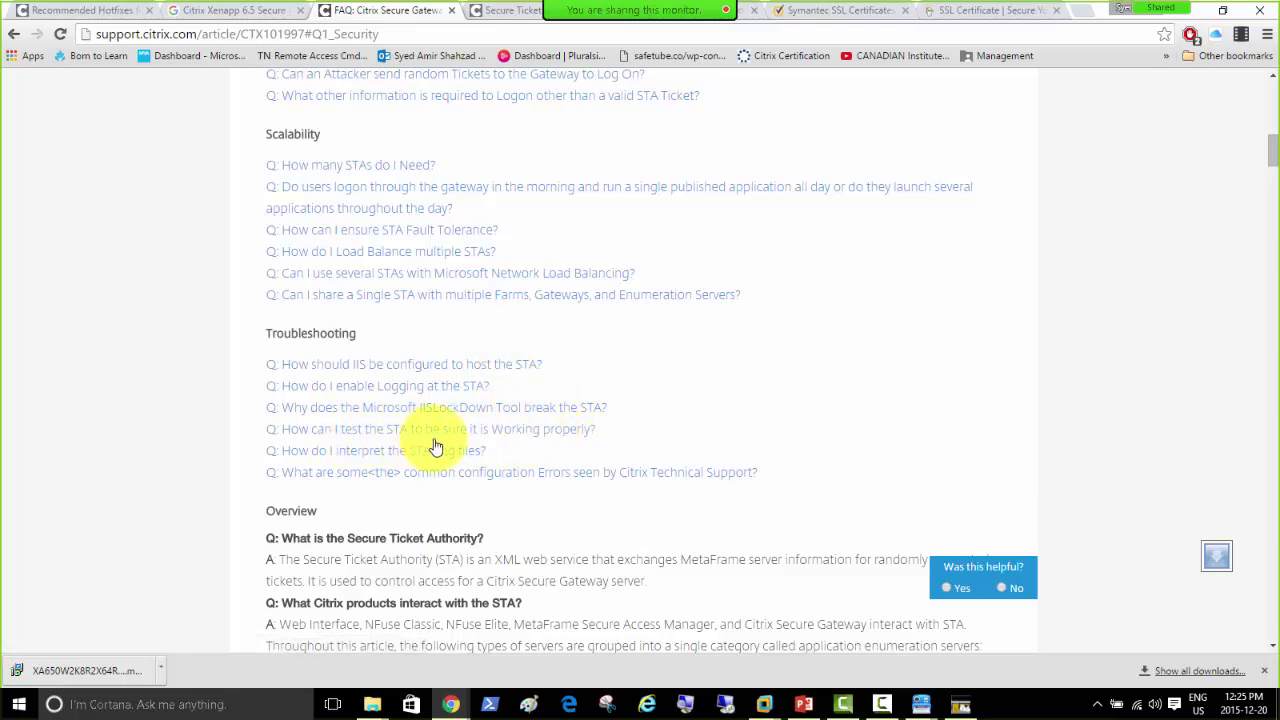
{"action": "left_click", "coordinate": [537, 438]}
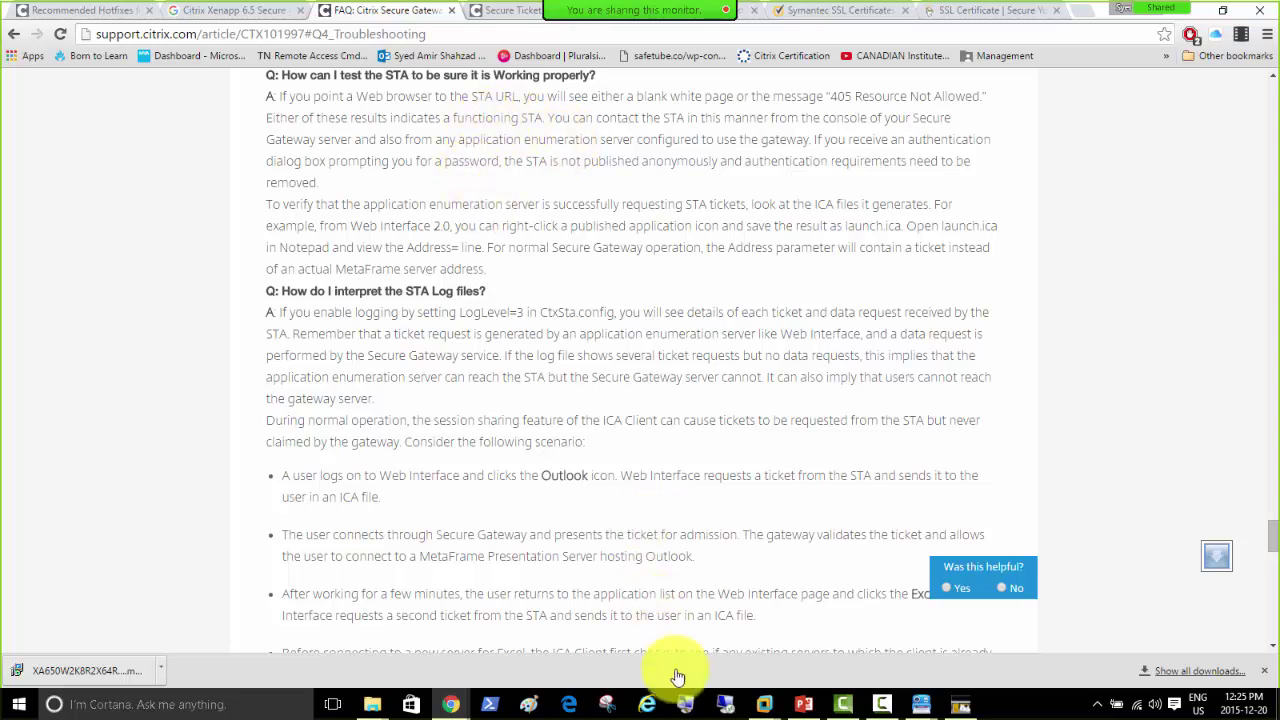
Step: Back on CitrixMem01, return to the STA details, select the FQDN, and launch Notepad
{"action": "mouse_move", "coordinate": [765, 706]}
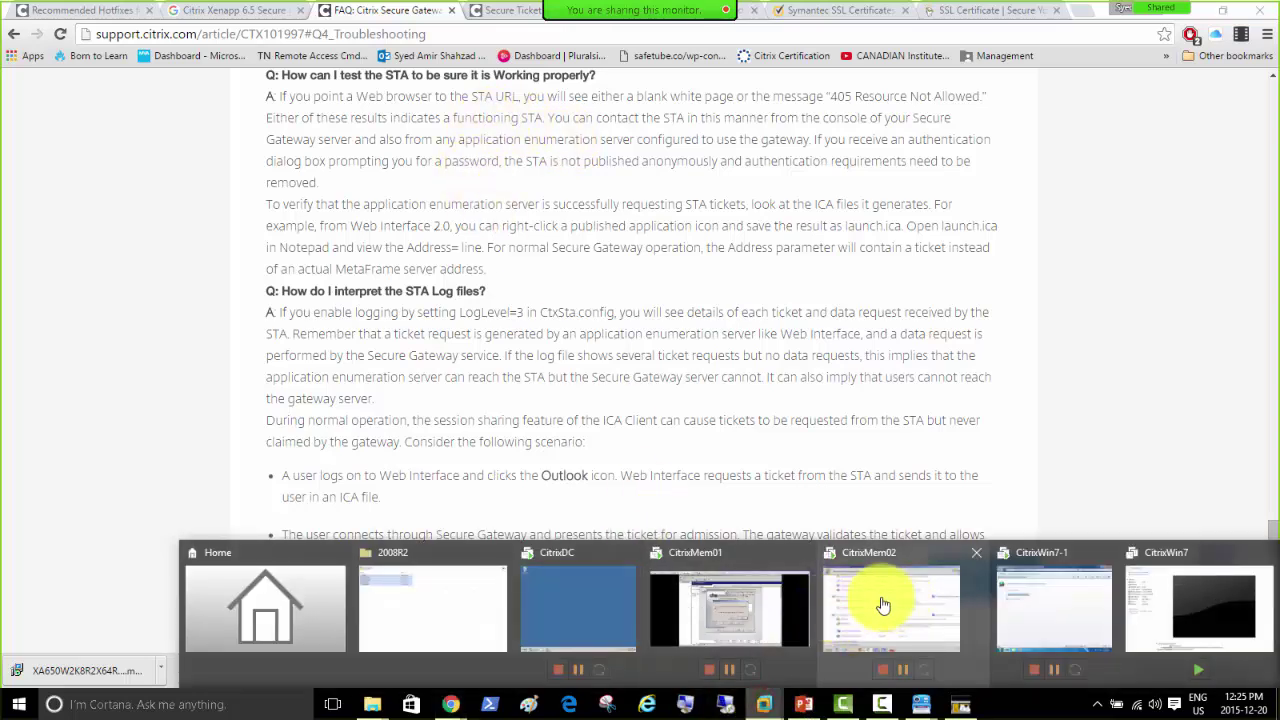
{"action": "left_click", "coordinate": [740, 600]}
{"action": "left_click", "coordinate": [735, 422]}
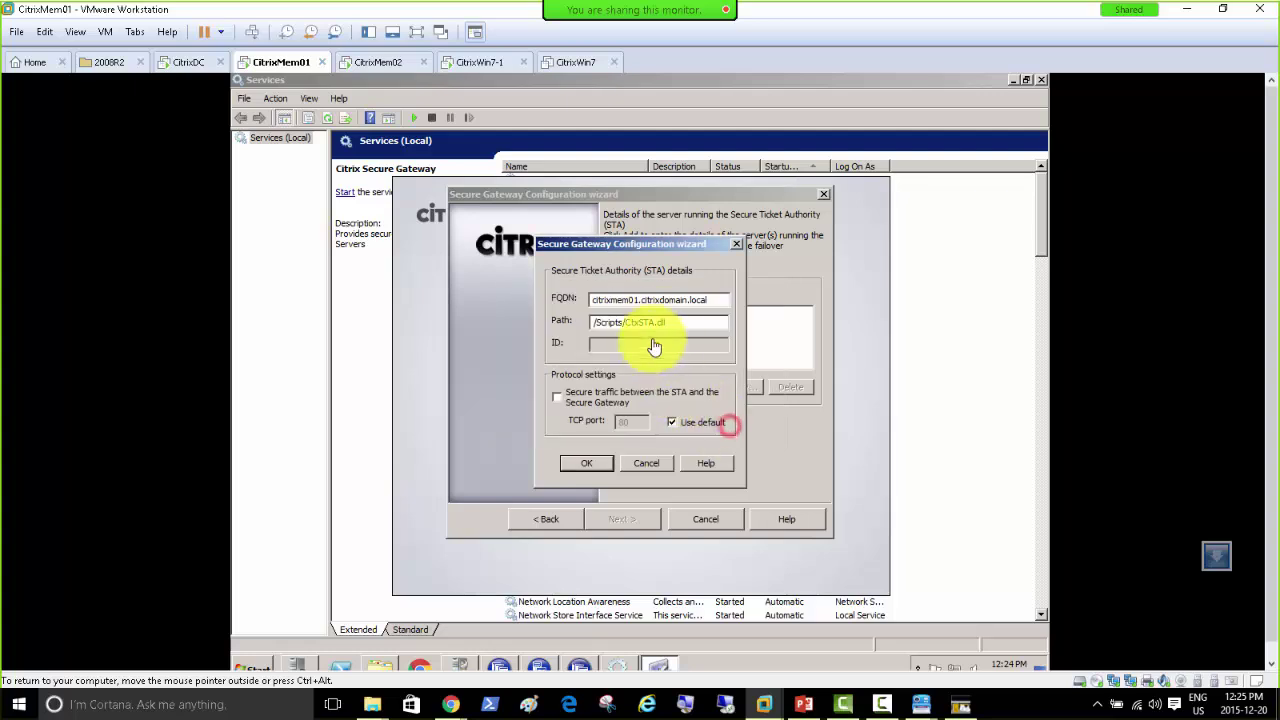
{"action": "left_click_drag", "start_coordinate": [695, 303], "coordinate": [508, 303]}
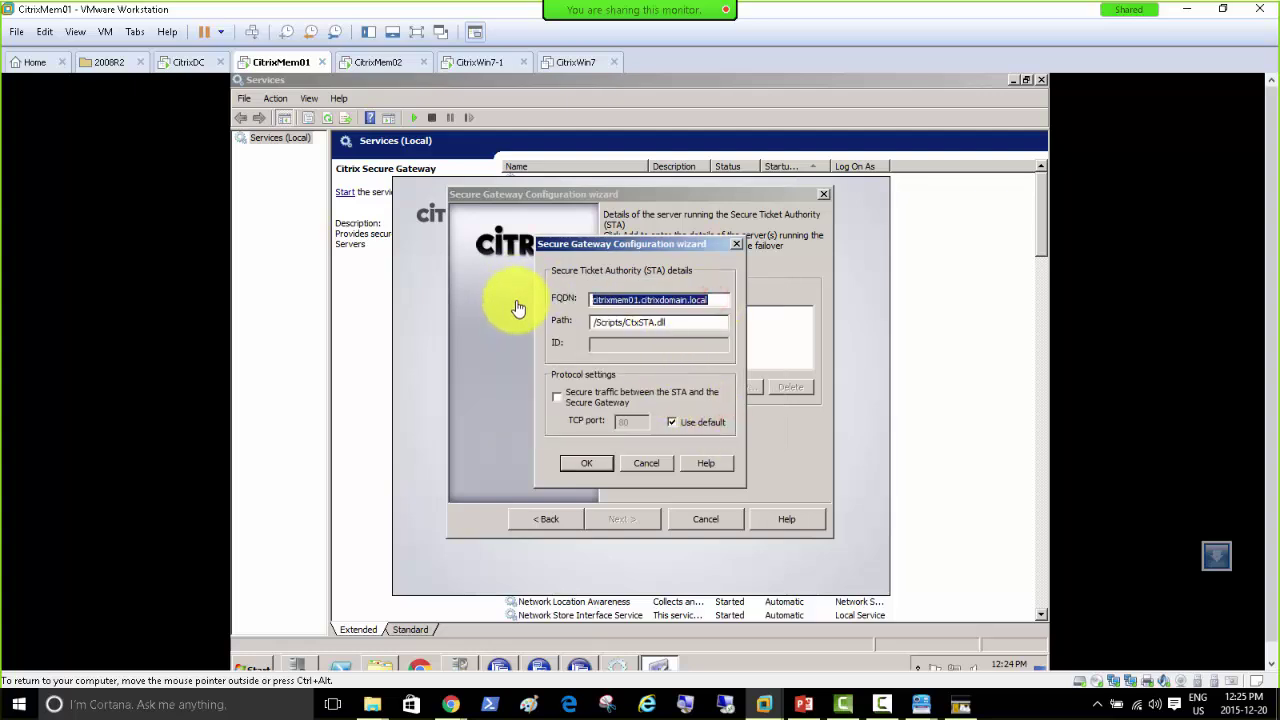
{"action": "left_click", "coordinate": [717, 664]}
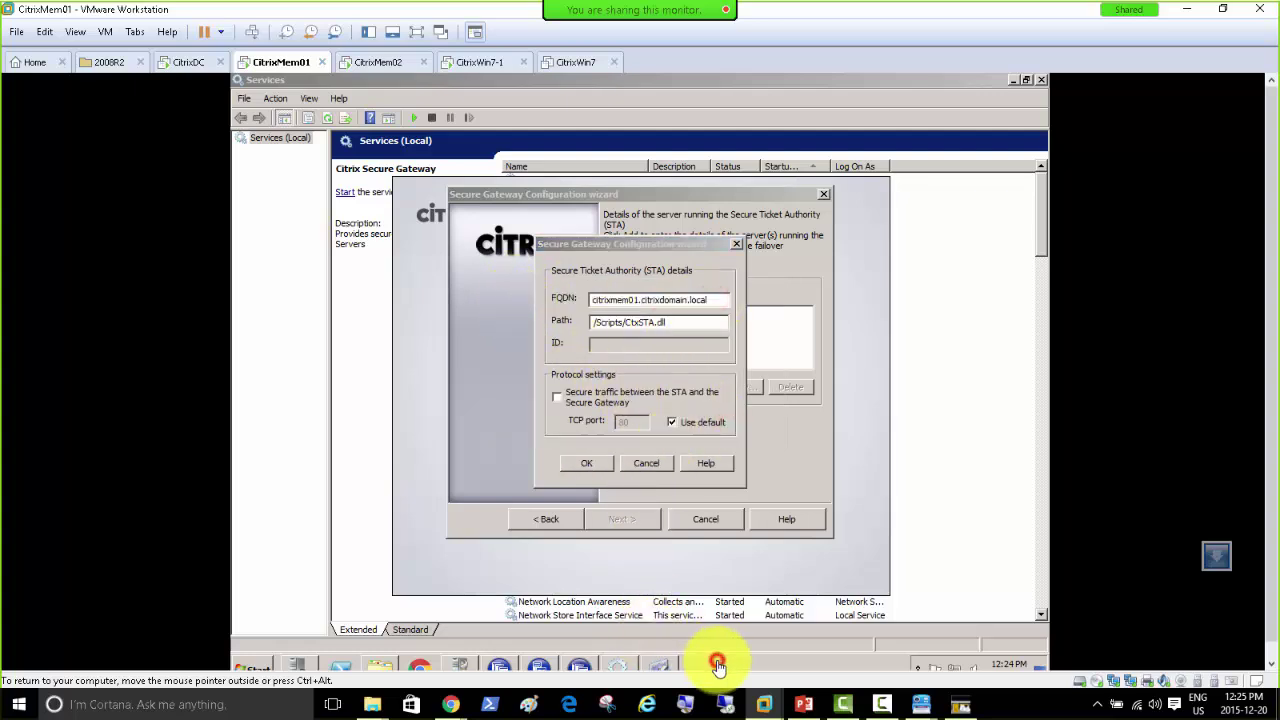
{"action": "key", "text": "super+r"}
{"action": "type", "text": "no"}
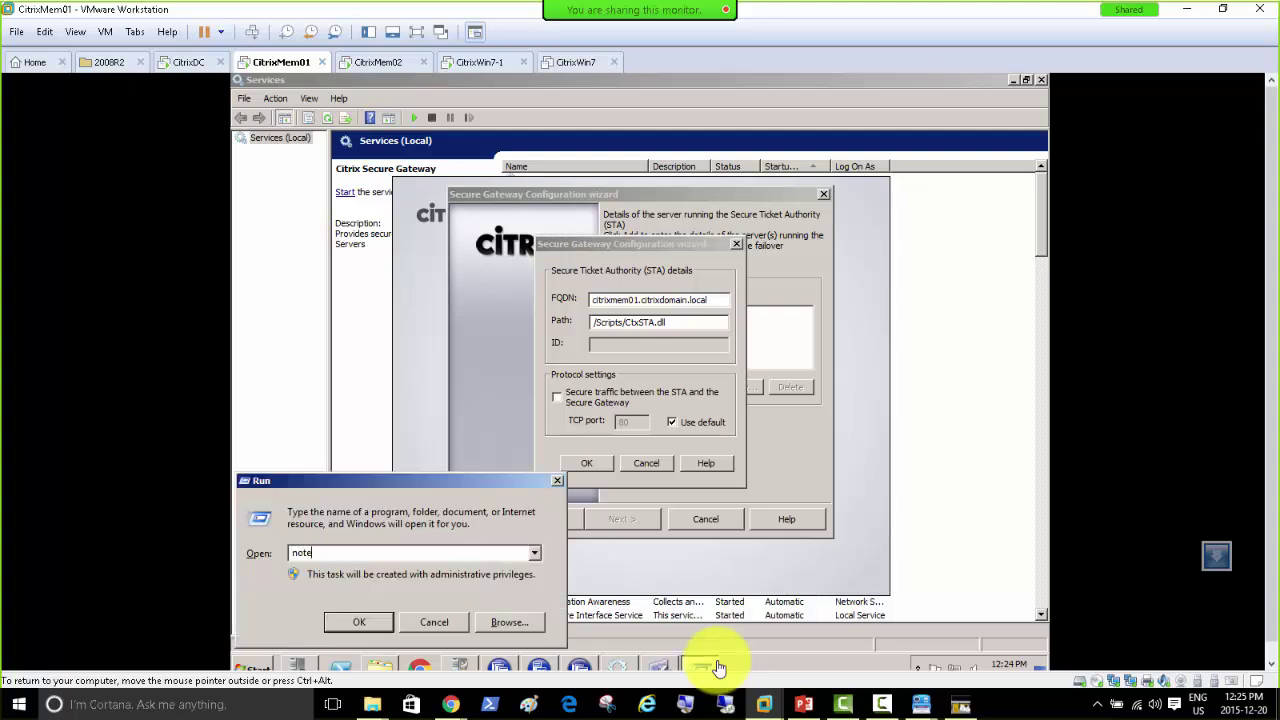
{"action": "type", "text": "tepad"}
{"action": "key", "text": "Return"}
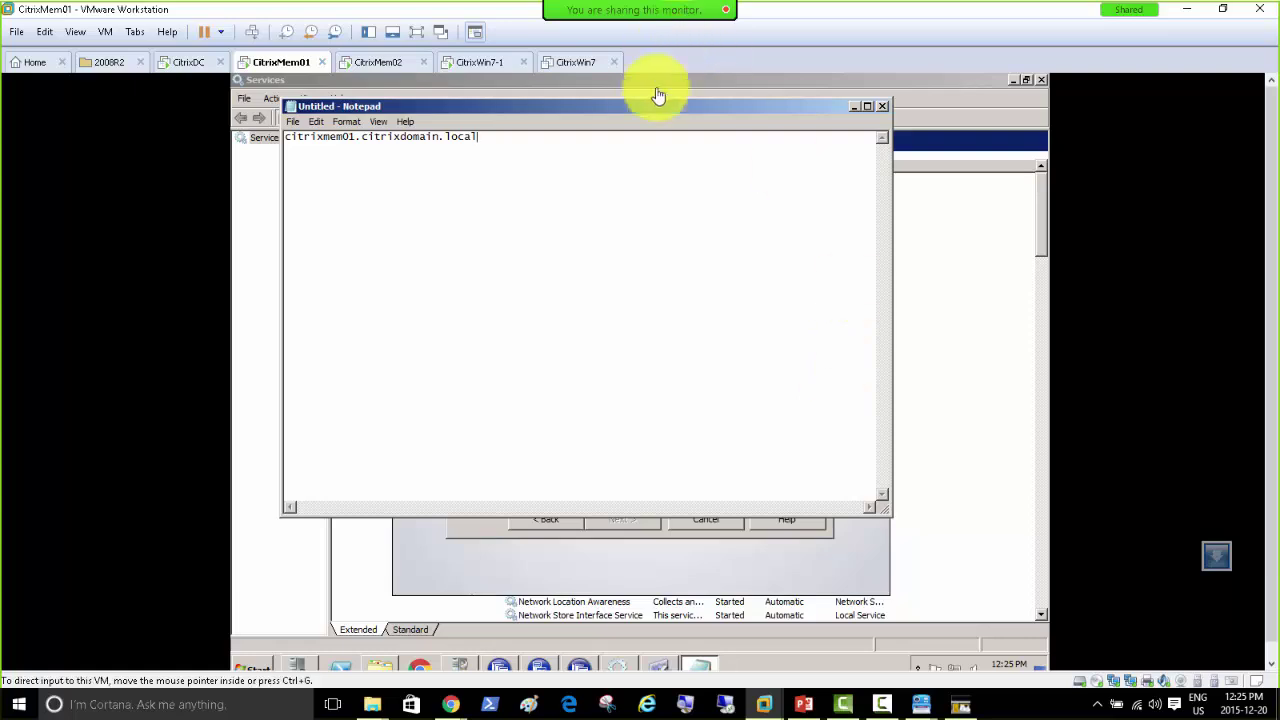
{"action": "left_click_drag", "start_coordinate": [637, 106], "coordinate": [652, 375]}
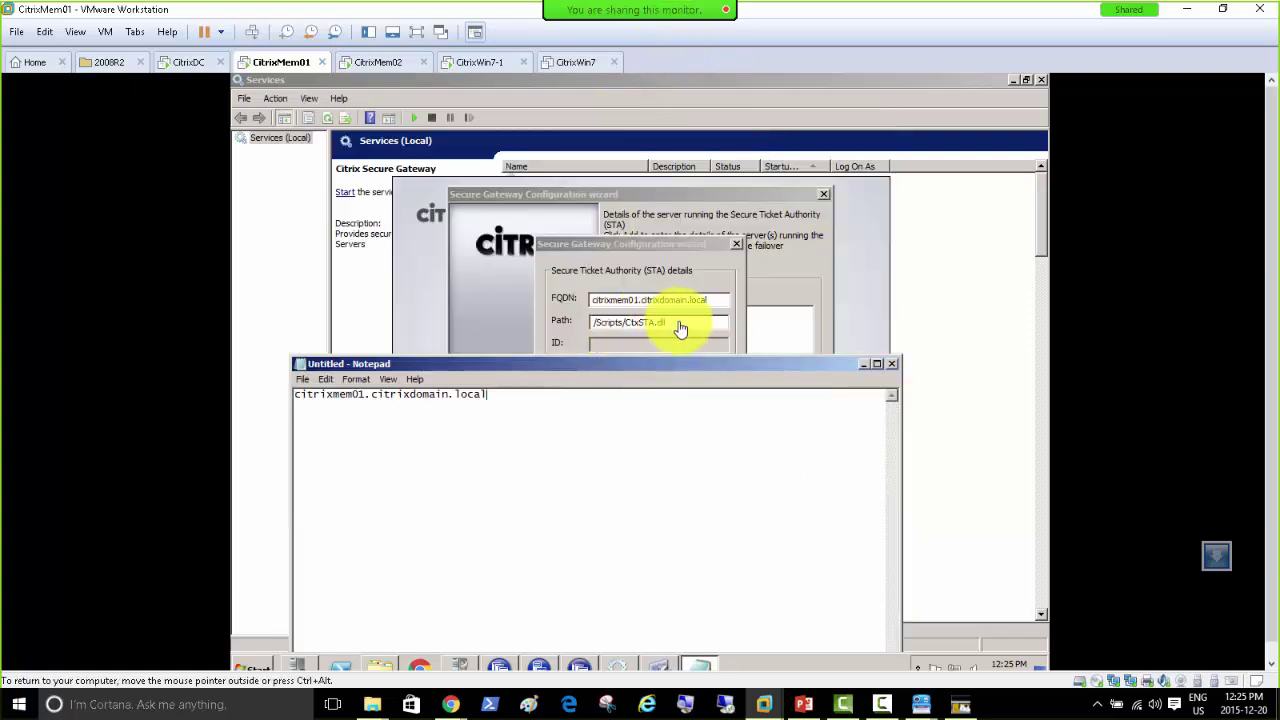
{"action": "left_click_drag", "start_coordinate": [679, 322], "coordinate": [548, 338]}
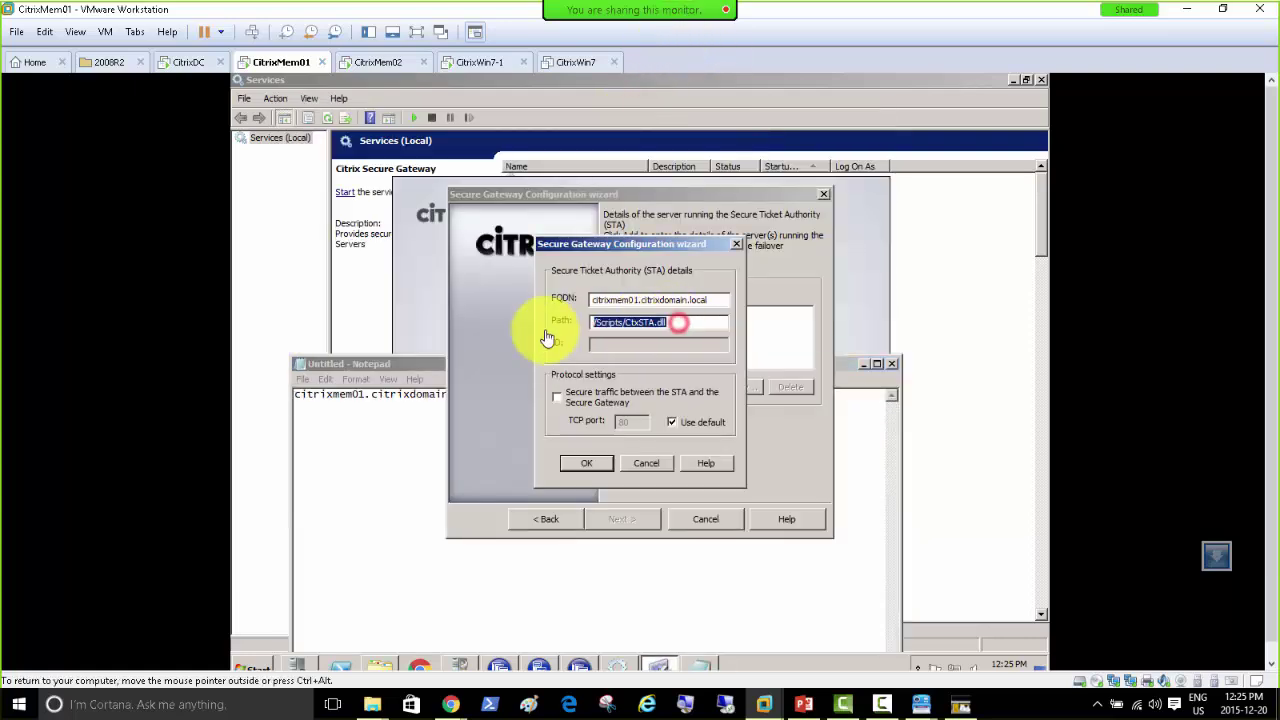
{"action": "left_click", "coordinate": [412, 450]}
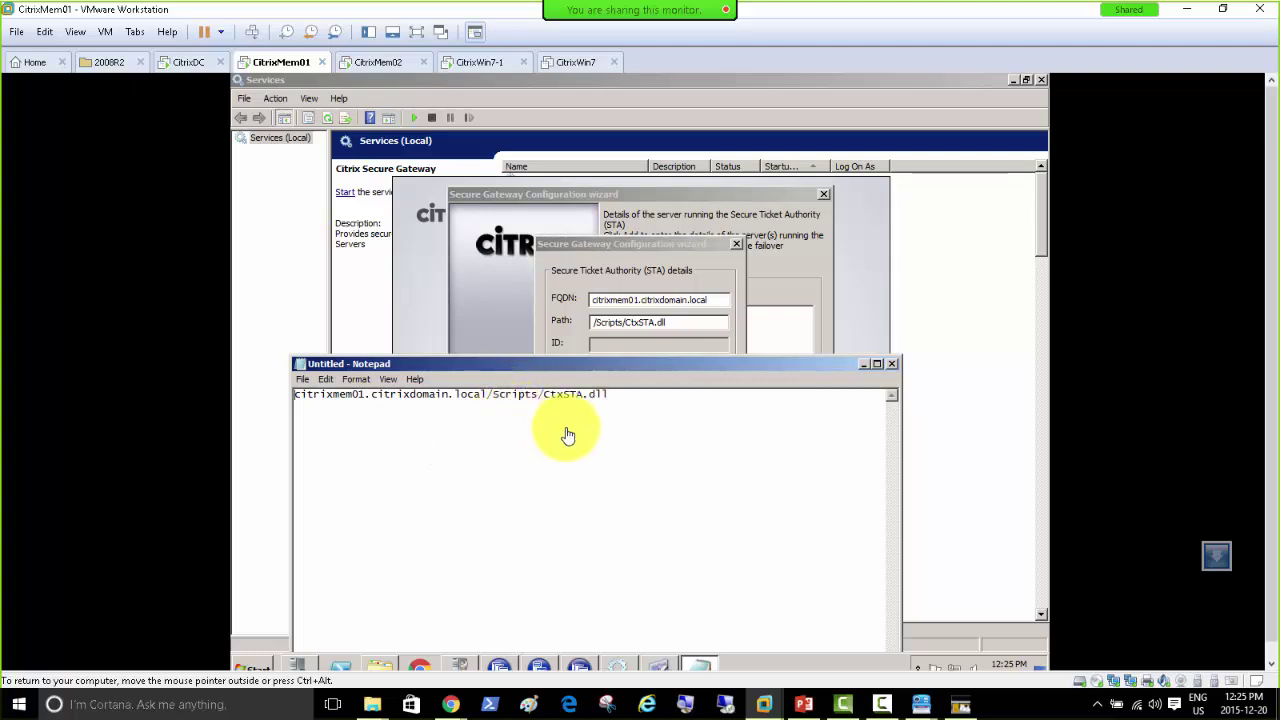
{"action": "type", "text": "https://"}
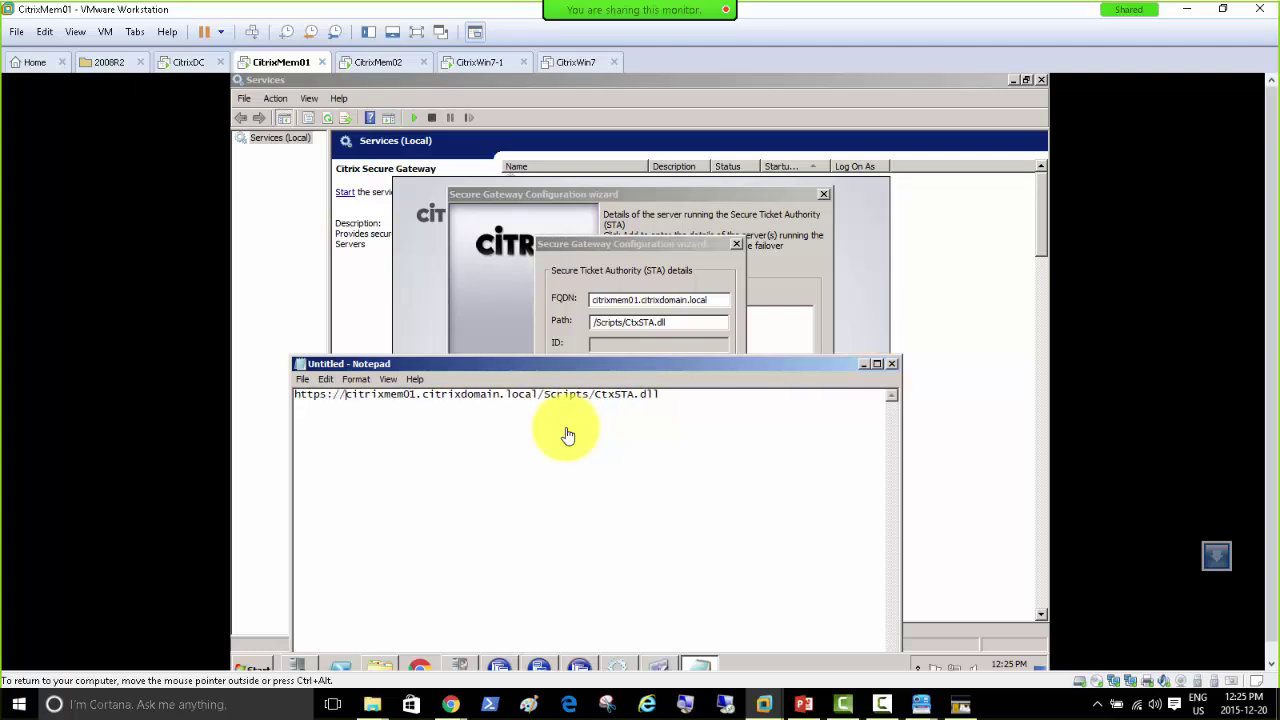
{"action": "key", "text": "ctrl+a"}
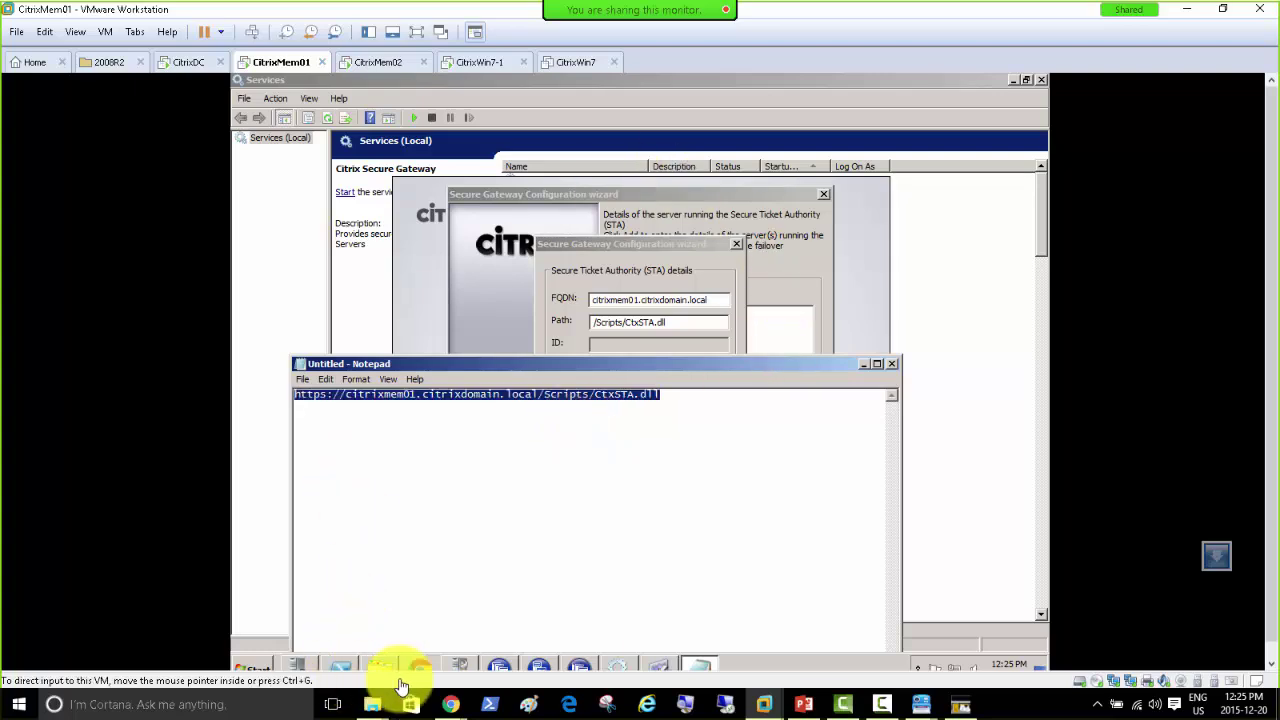
{"action": "left_click", "coordinate": [250, 672]}
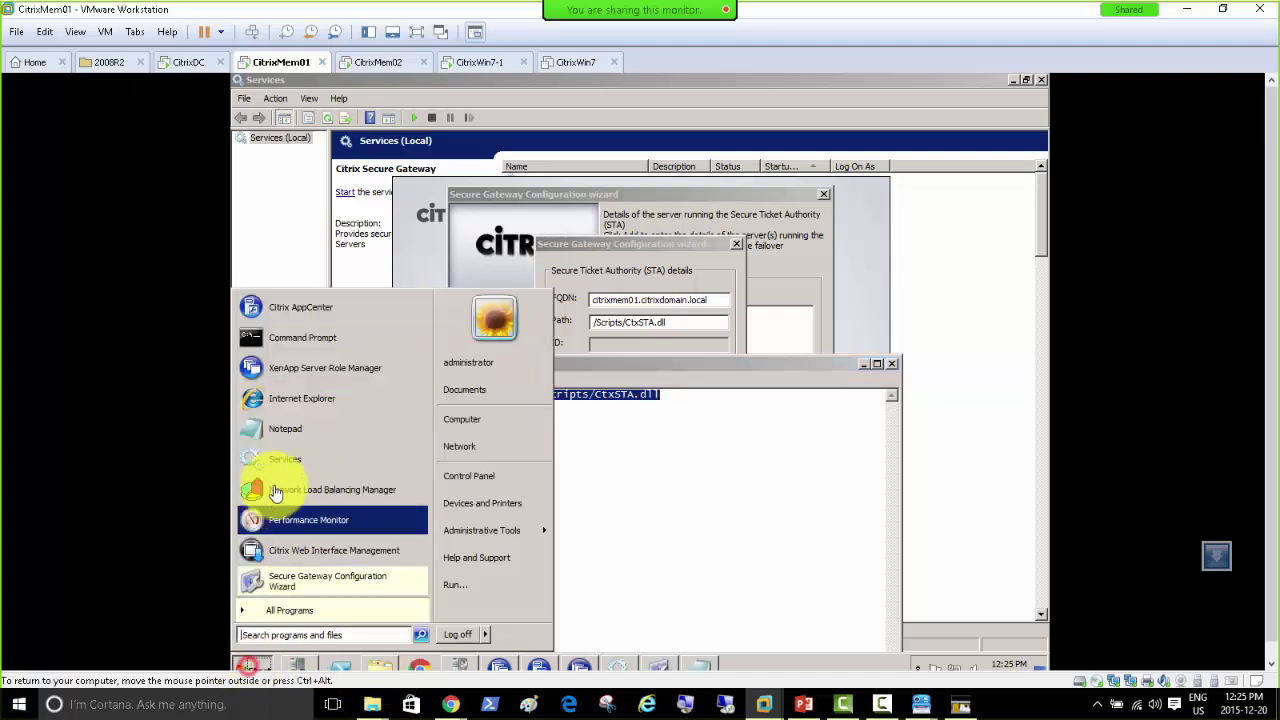
Step: Load the CtxSTA.dll test URL in maximized Internet Explorer, find it cannot display, and close it
{"action": "left_click", "coordinate": [324, 396]}
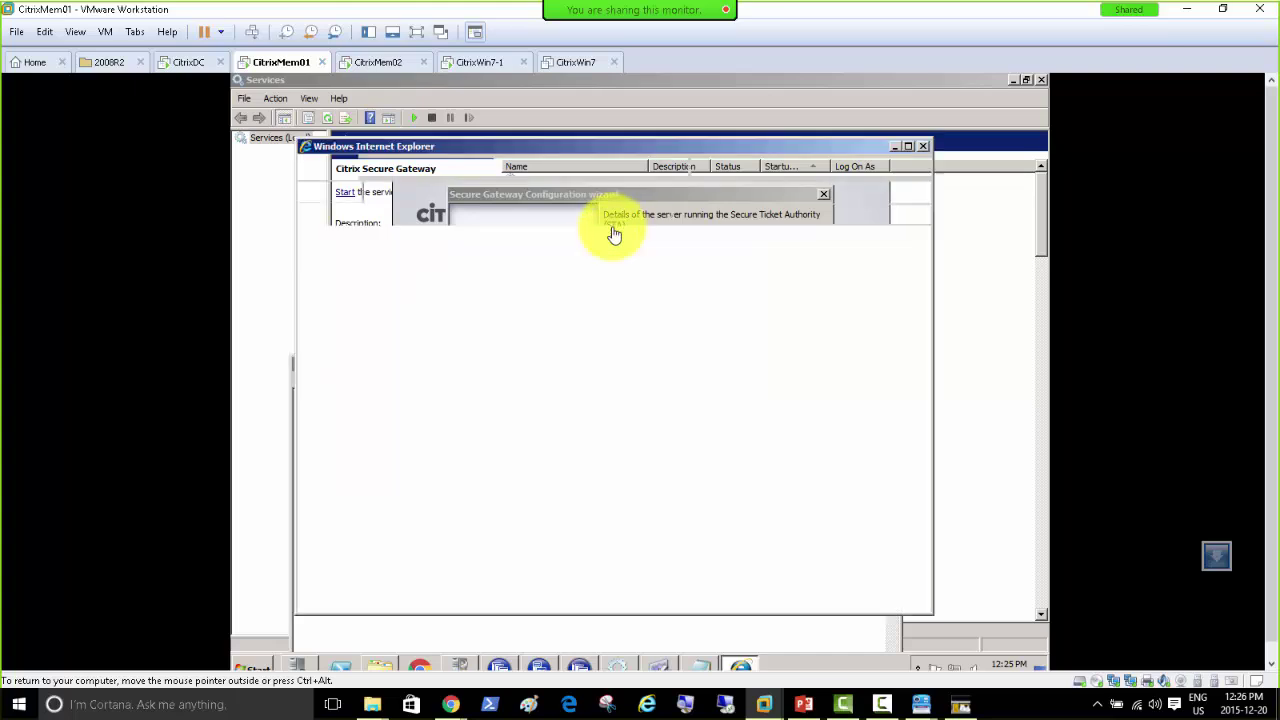
{"action": "double_click", "coordinate": [665, 147]}
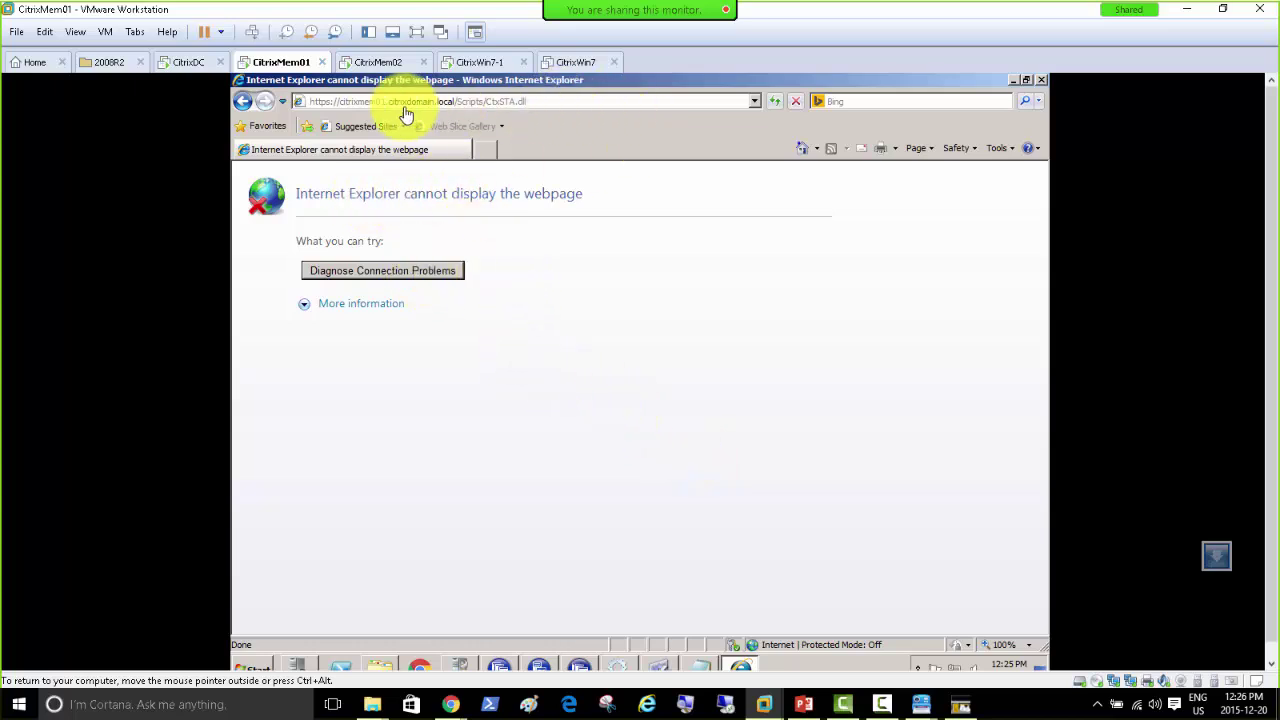
{"action": "left_click_drag", "start_coordinate": [455, 112], "coordinate": [492, 114]}
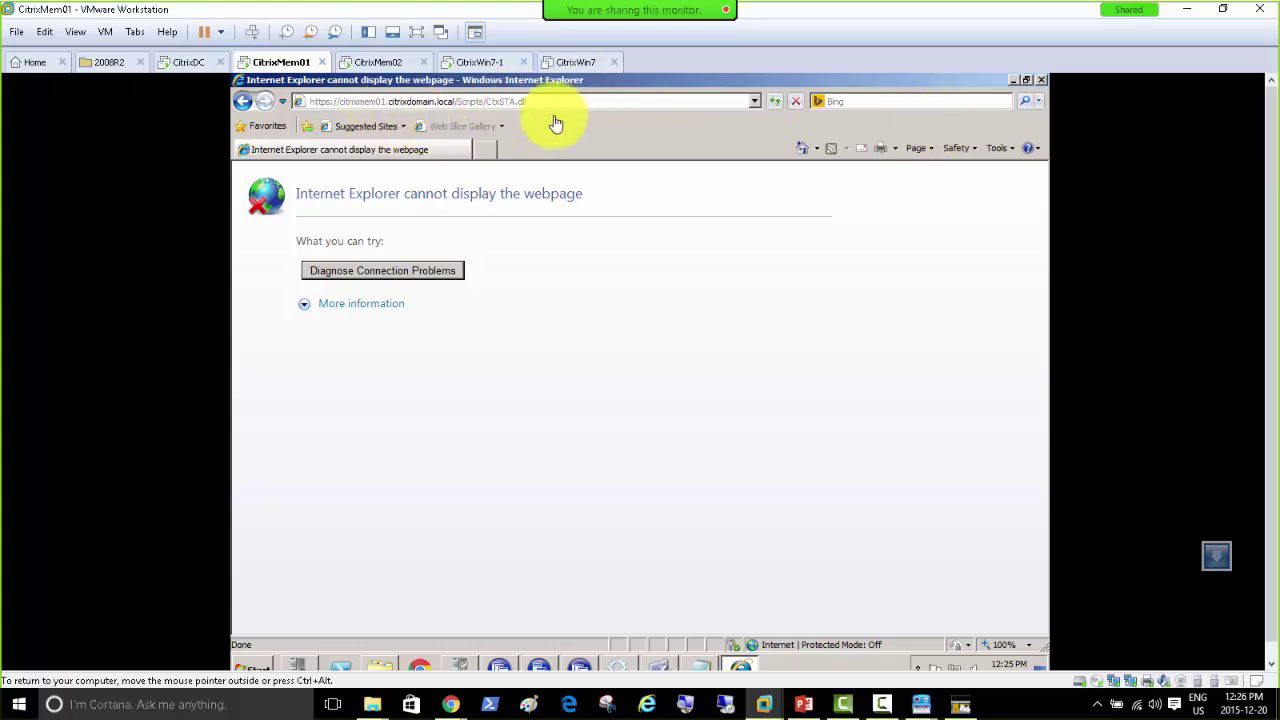
{"action": "left_click", "coordinate": [1012, 82]}
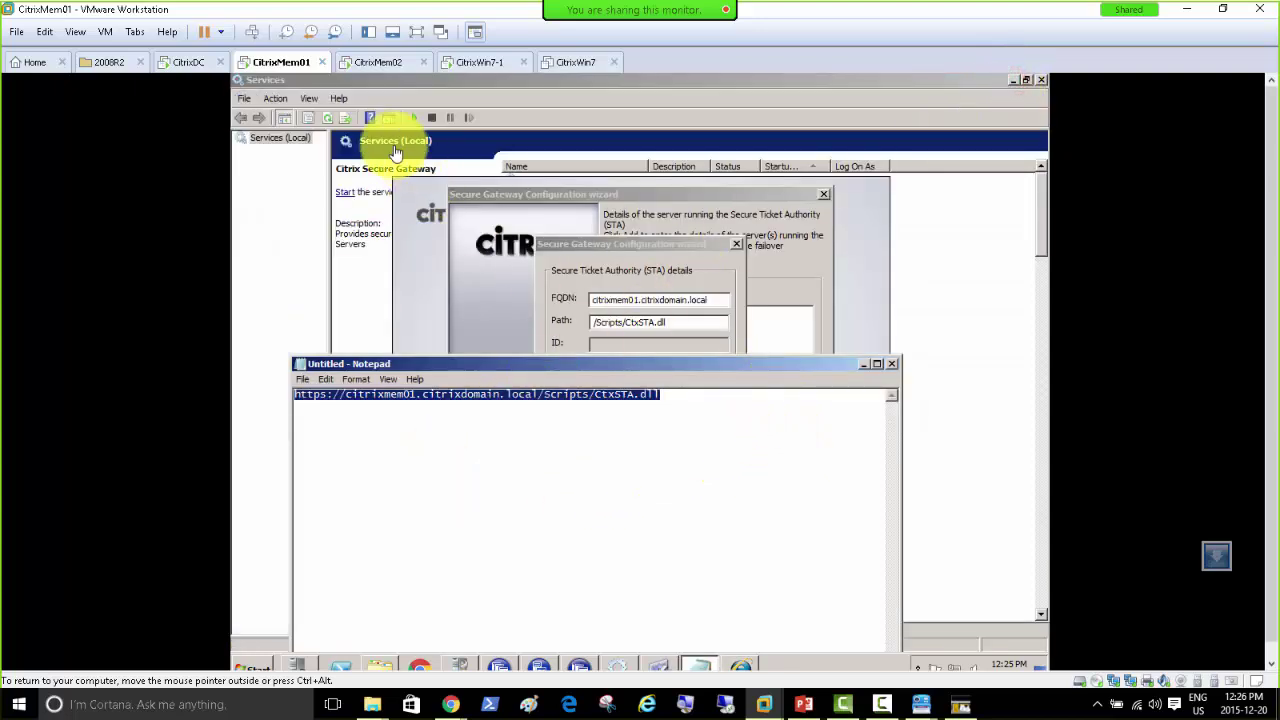
Step: Hide Notepad, cancel the STA details dialog, then cancel the Secure Gateway wizard
{"action": "left_click", "coordinate": [868, 367]}
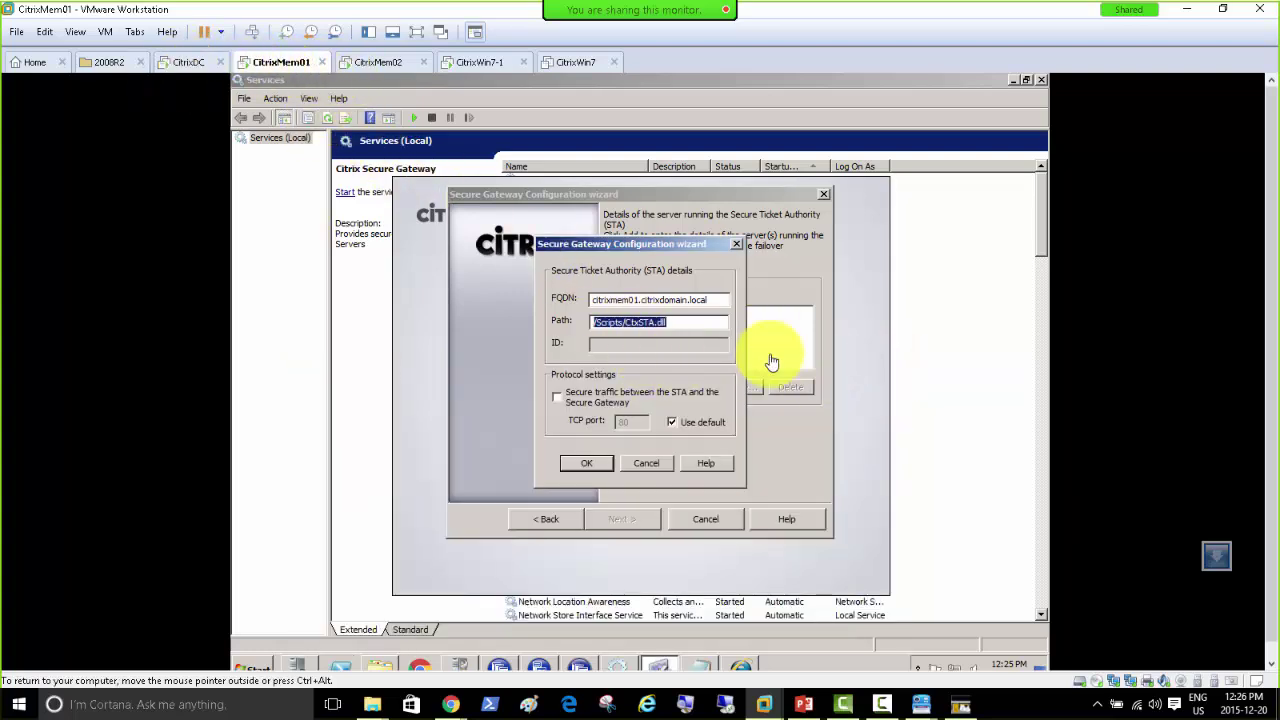
{"action": "left_click", "coordinate": [646, 463]}
{"action": "left_click", "coordinate": [707, 521]}
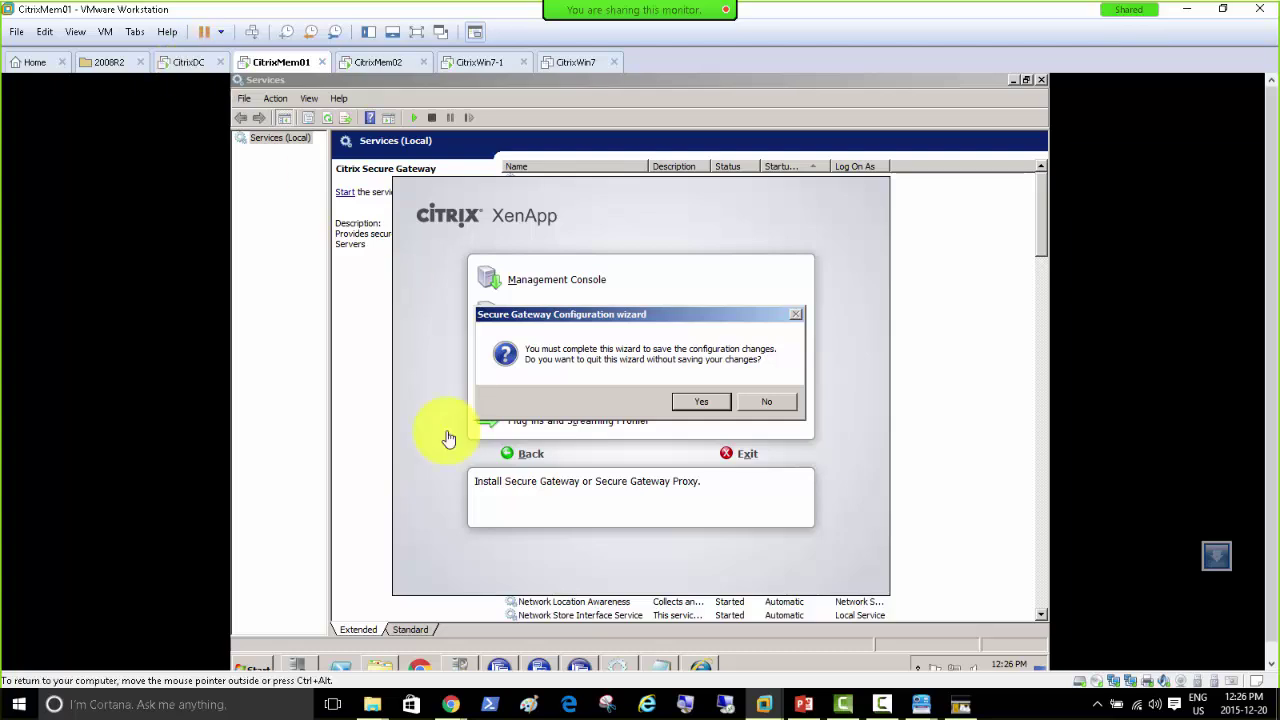
Step: Launch IIS Manager maximized and open Server Certificates for the CITRIXMEM01 server
{"action": "left_click", "coordinate": [260, 666]}
{"action": "mouse_move", "coordinate": [514, 541]}
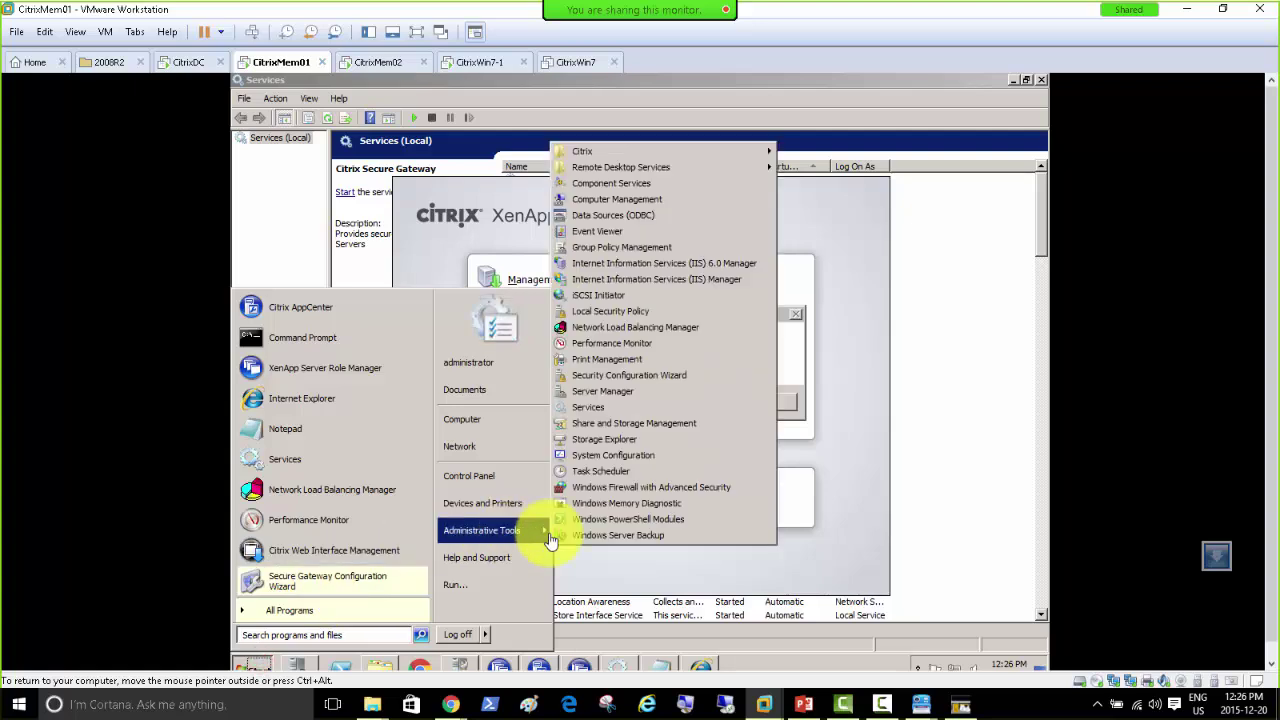
{"action": "left_click", "coordinate": [684, 288]}
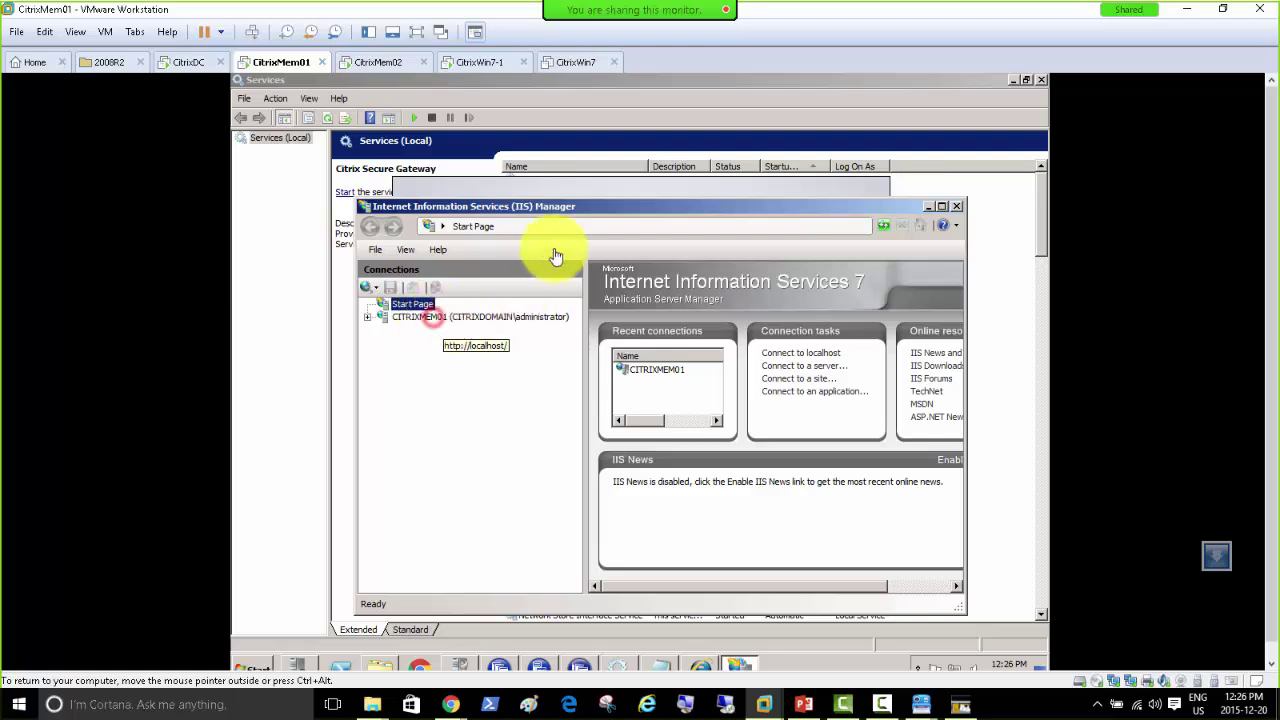
{"action": "left_click", "coordinate": [435, 318]}
{"action": "double_click", "coordinate": [548, 206]}
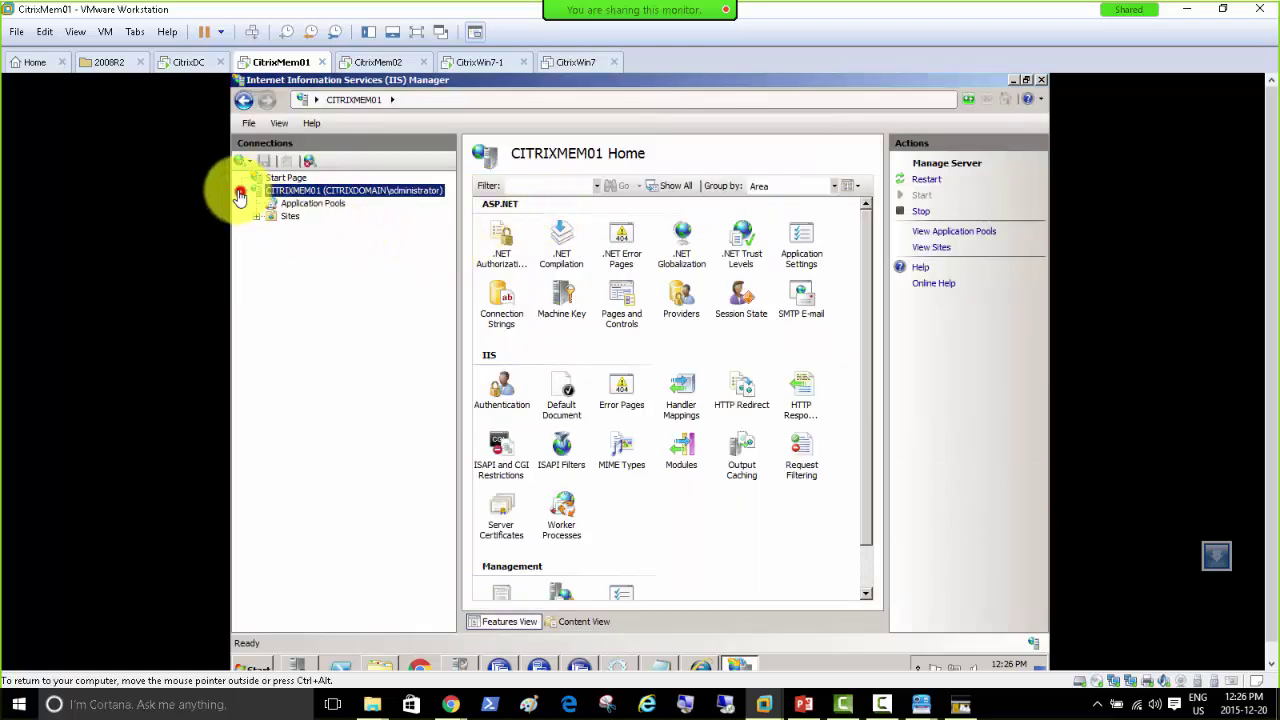
{"action": "double_click", "coordinate": [505, 525]}
Step: Inspect the CitrixMem01 certificate, then delete it from the list
{"action": "left_click", "coordinate": [637, 235]}
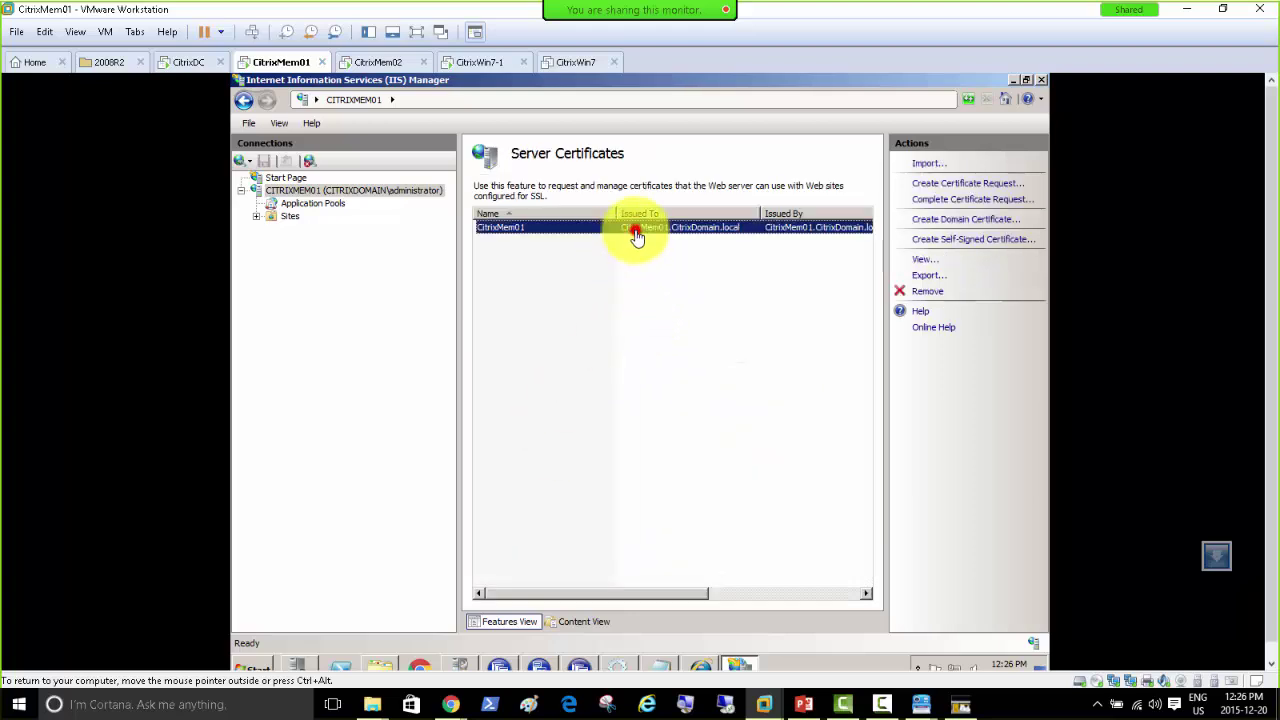
{"action": "double_click", "coordinate": [637, 235]}
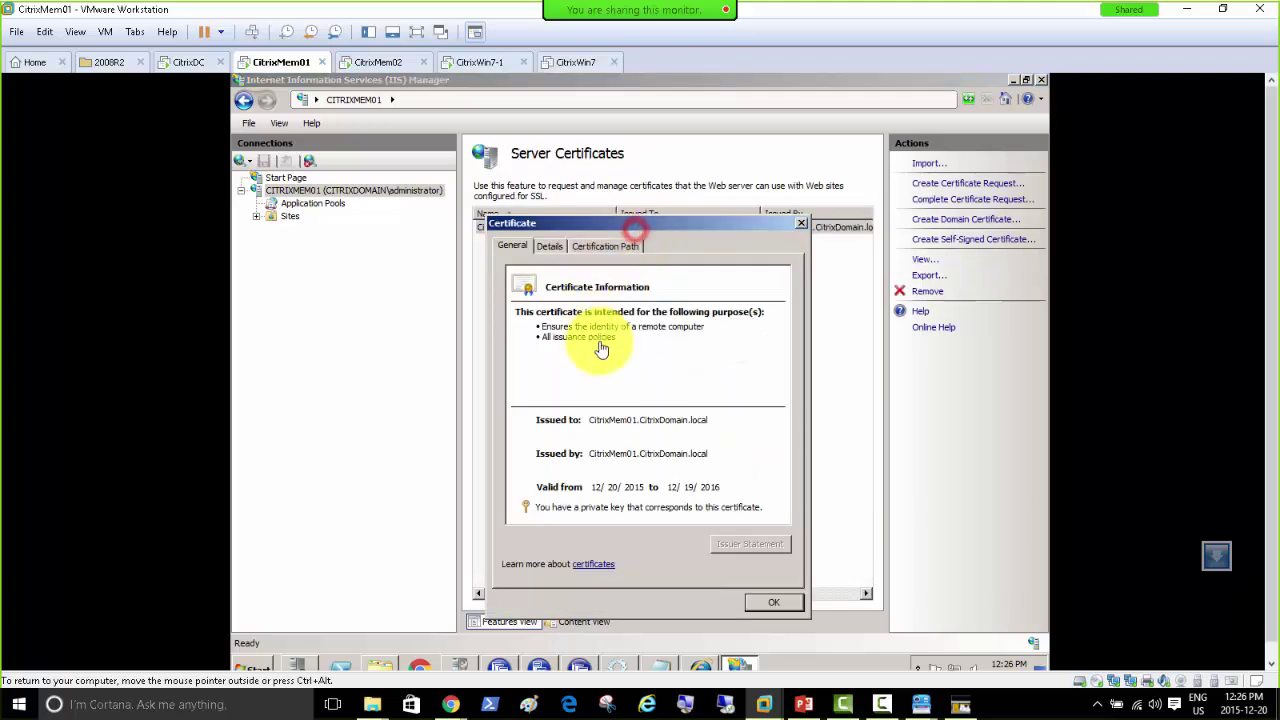
{"action": "left_click", "coordinate": [767, 604]}
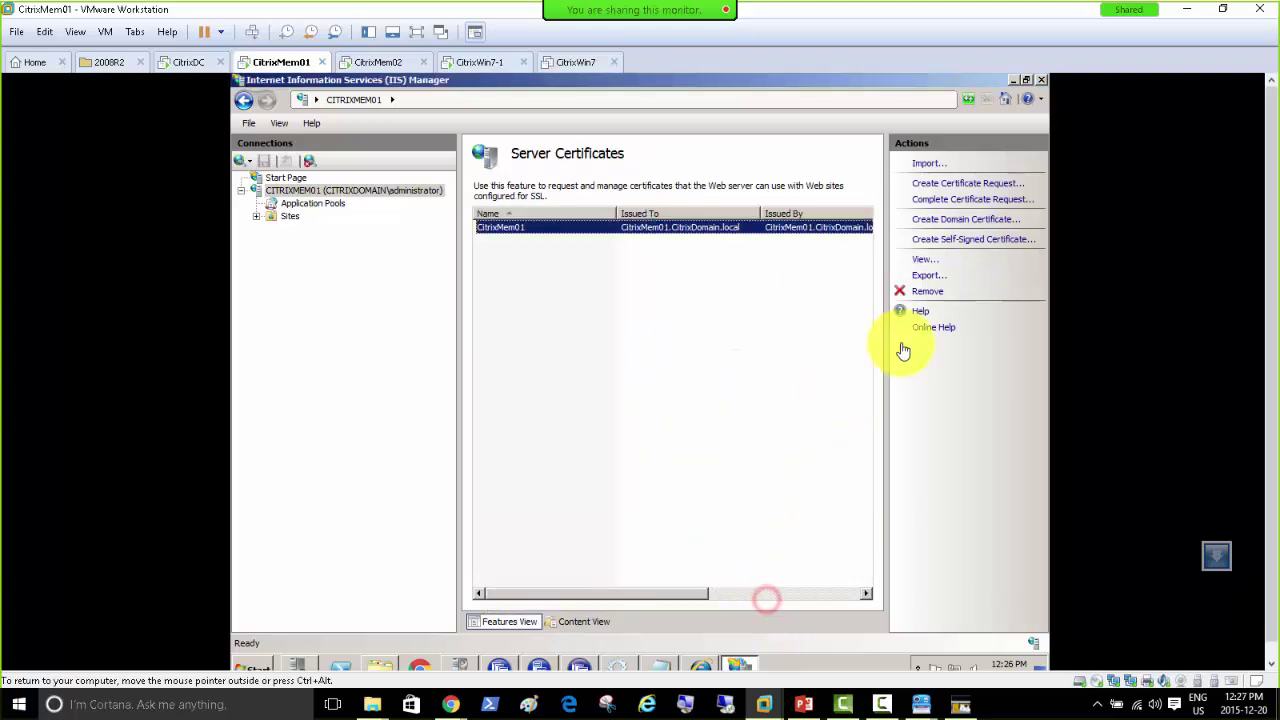
{"action": "left_click", "coordinate": [924, 296]}
{"action": "left_click", "coordinate": [630, 435]}
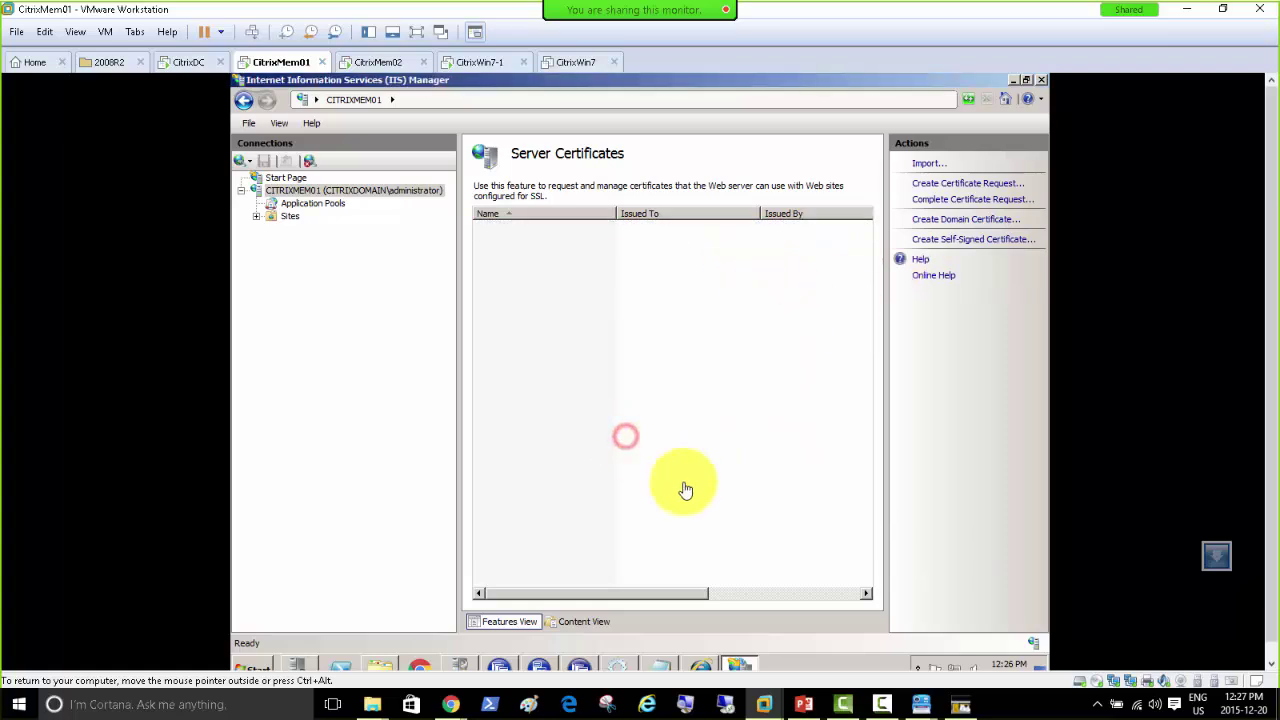
Step: Create a self-signed certificate named Citrix for CitrixMem01.CitrixDomain.local
{"action": "left_click", "coordinate": [947, 241]}
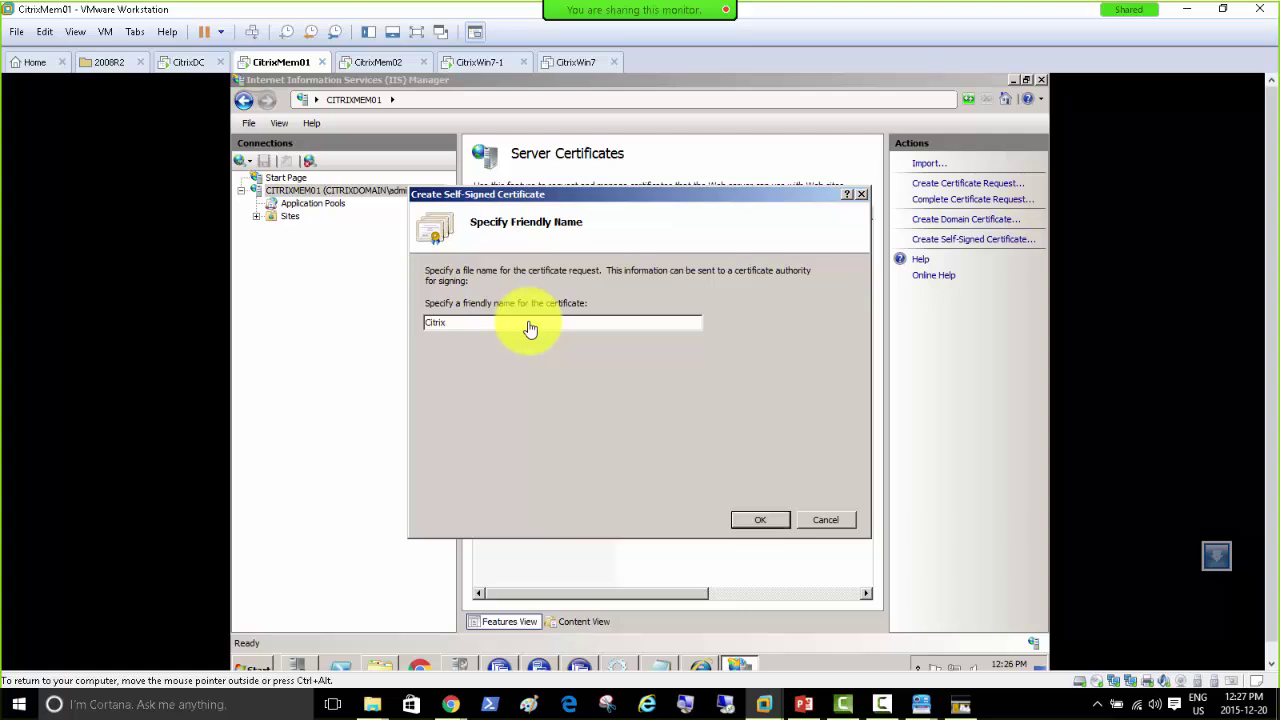
{"action": "left_click", "coordinate": [781, 524]}
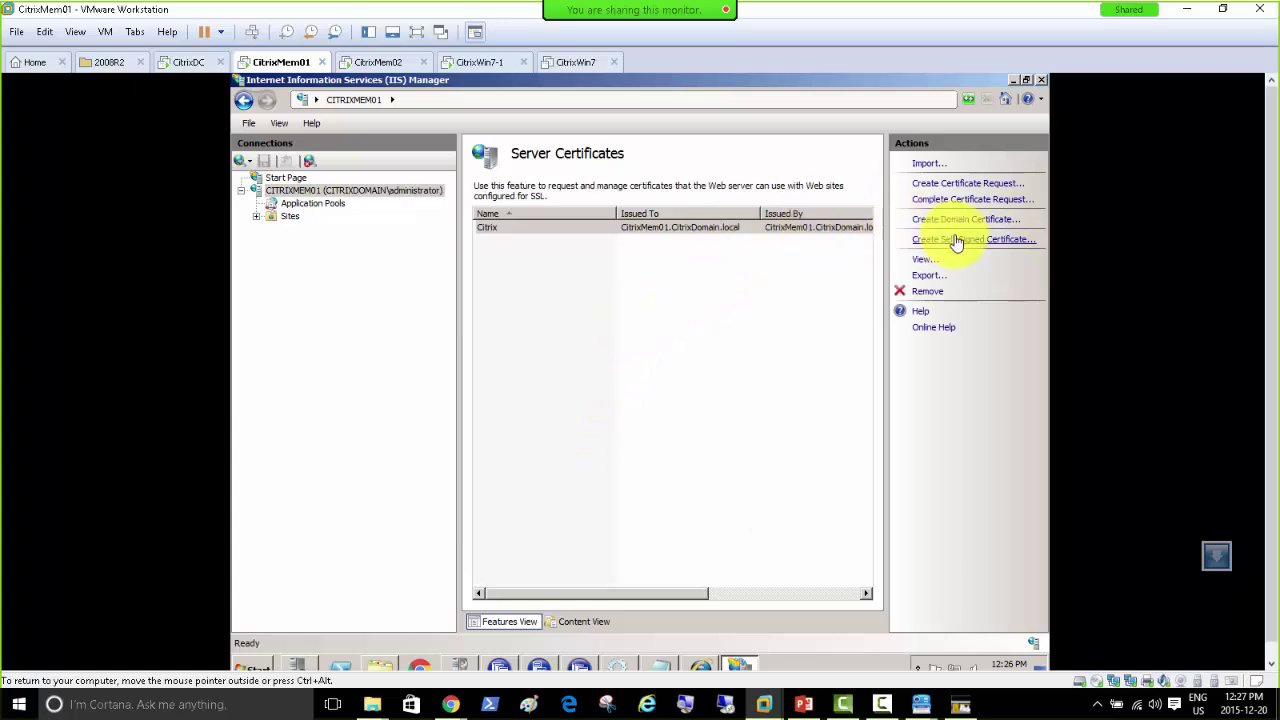
{"action": "right_click", "coordinate": [619, 234]}
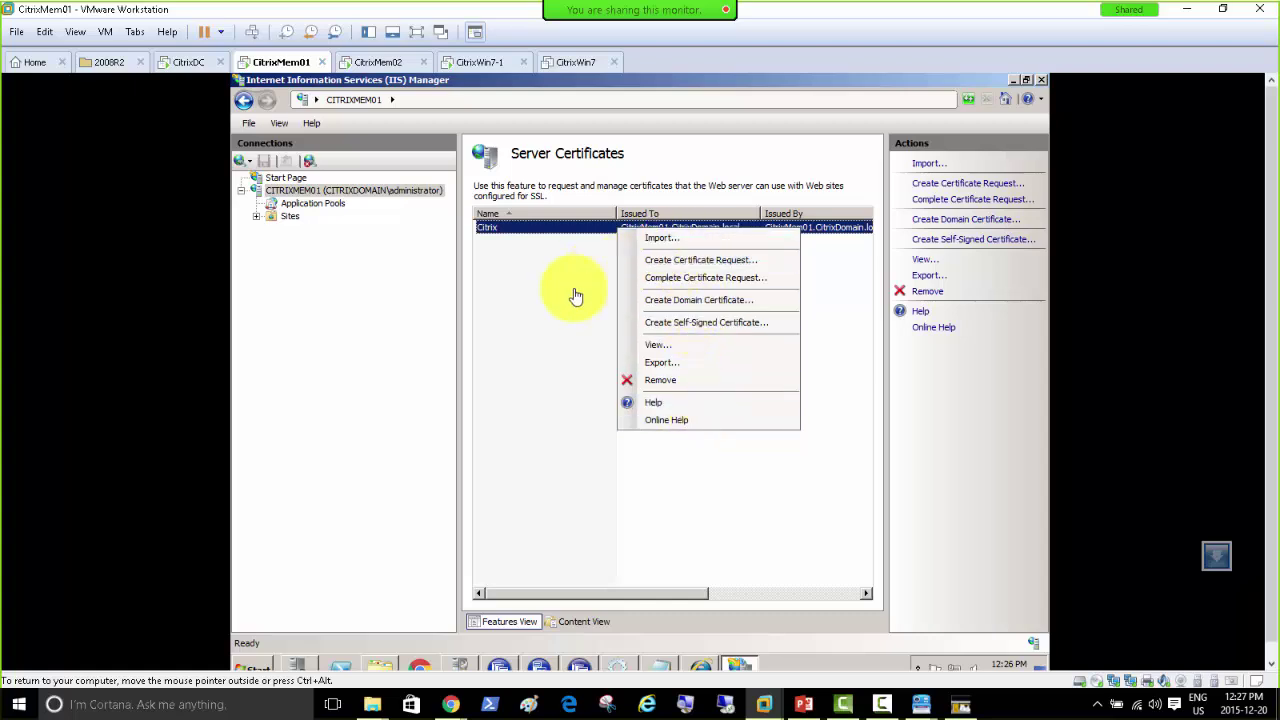
Step: Stop the CITRIXMEM01 IIS web server, then start it again
{"action": "left_click", "coordinate": [527, 303]}
{"action": "right_click", "coordinate": [297, 190]}
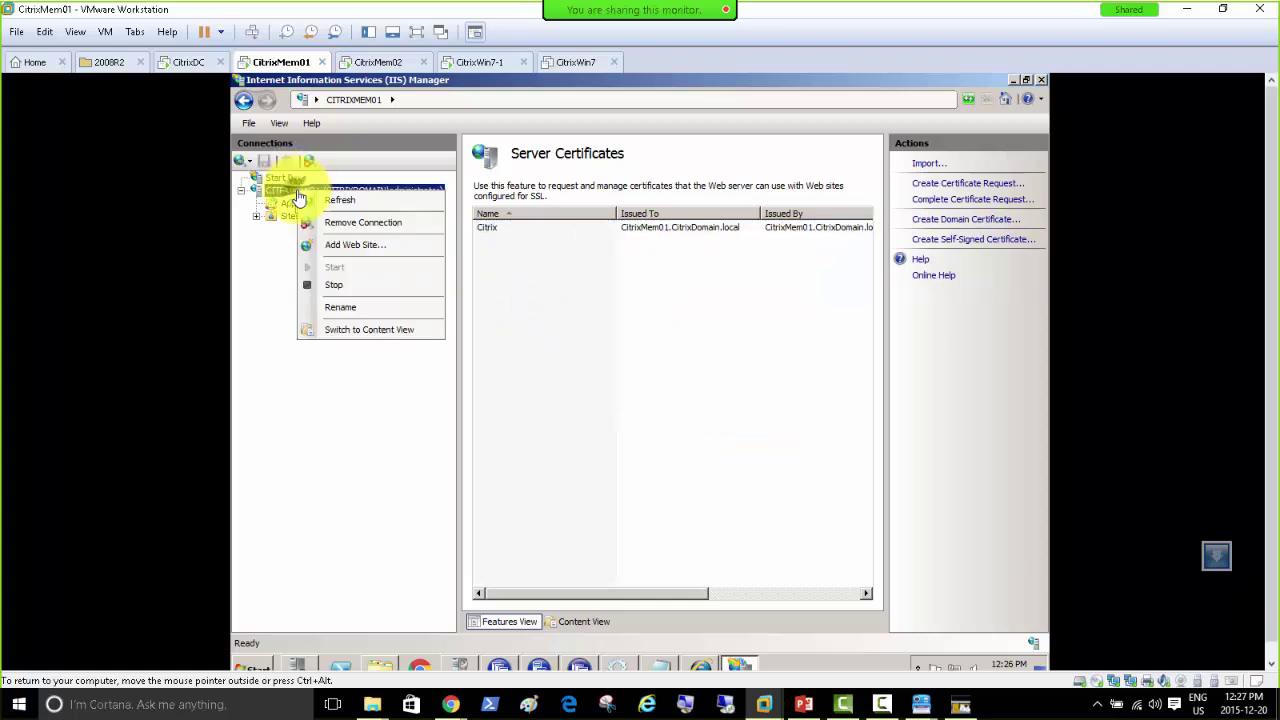
{"action": "left_click", "coordinate": [375, 293]}
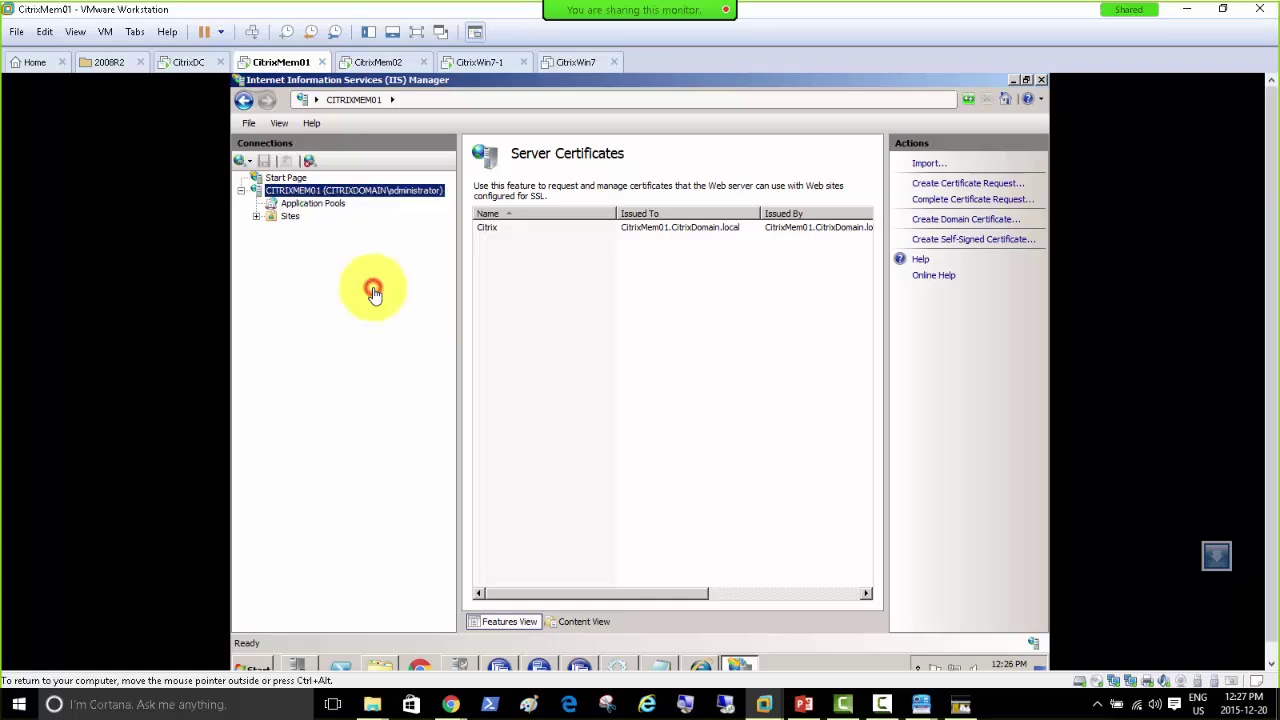
{"action": "right_click", "coordinate": [340, 195]}
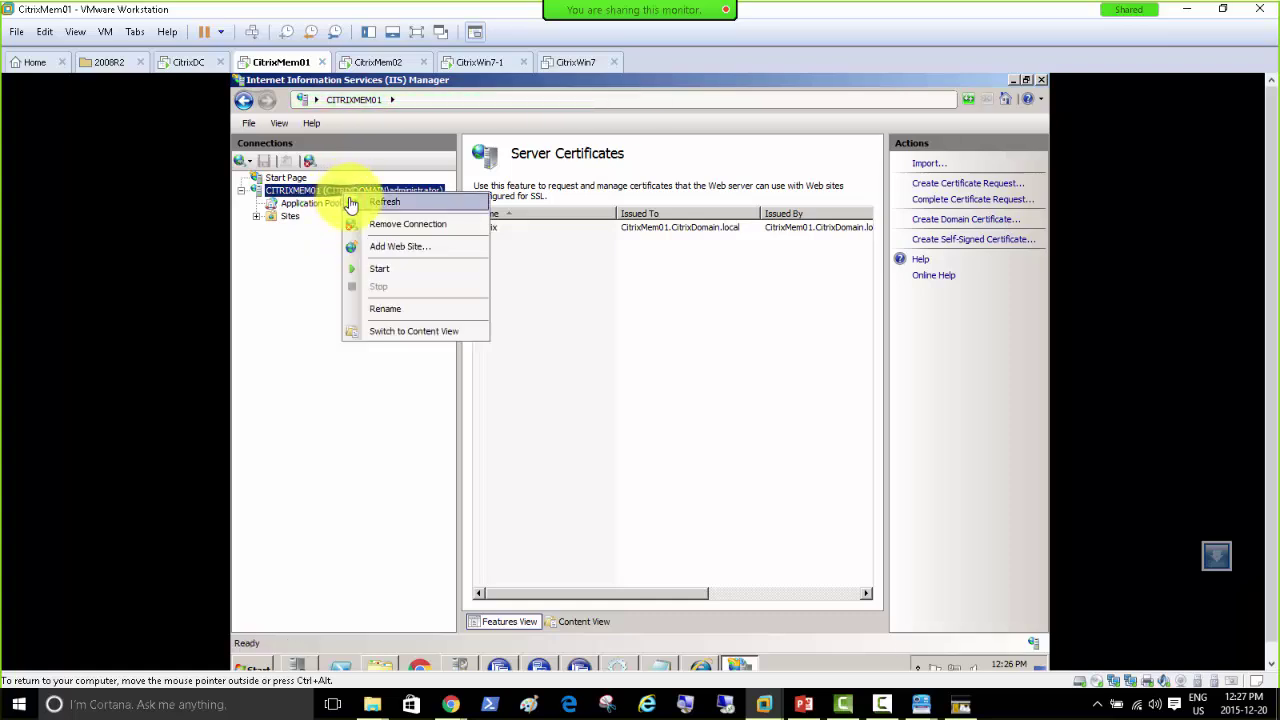
{"action": "left_click", "coordinate": [375, 268]}
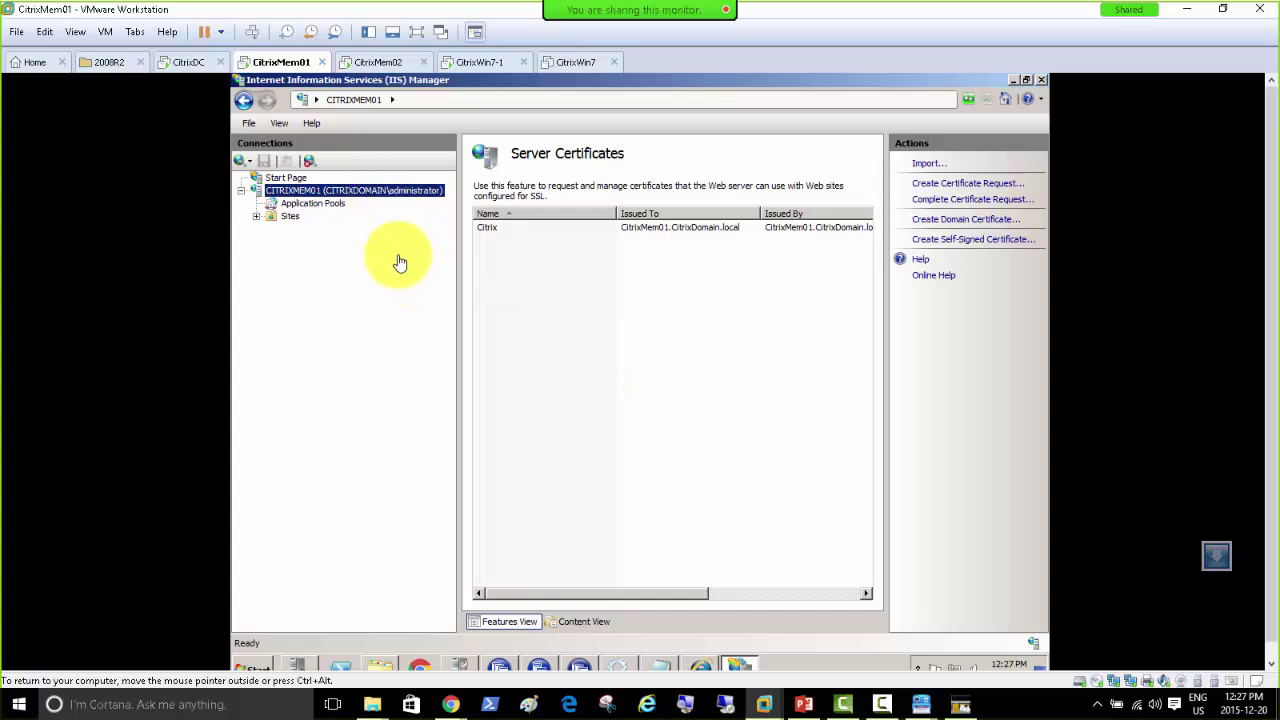
Step: Quit the earlier Secure Gateway wizard without saving and keep IIS Manager minimized
{"action": "left_click", "coordinate": [1012, 80]}
{"action": "left_click", "coordinate": [698, 403]}
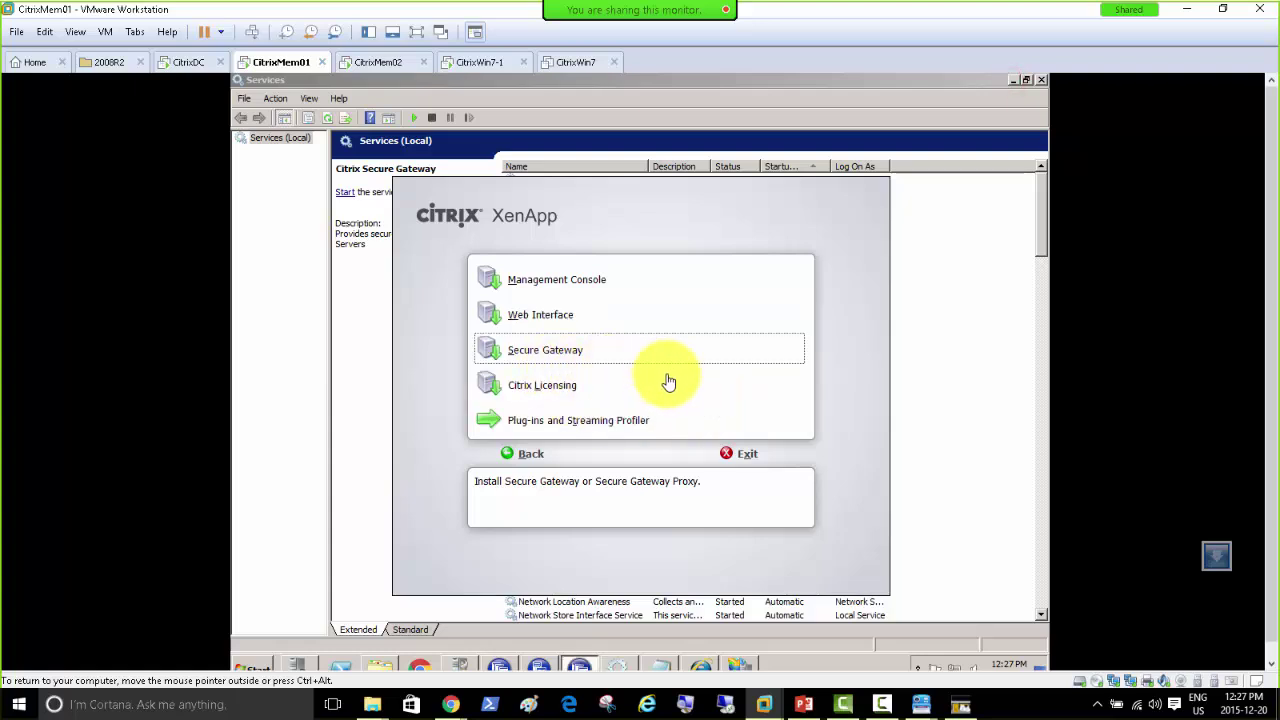
{"action": "left_click", "coordinate": [741, 668]}
{"action": "left_click", "coordinate": [741, 668]}
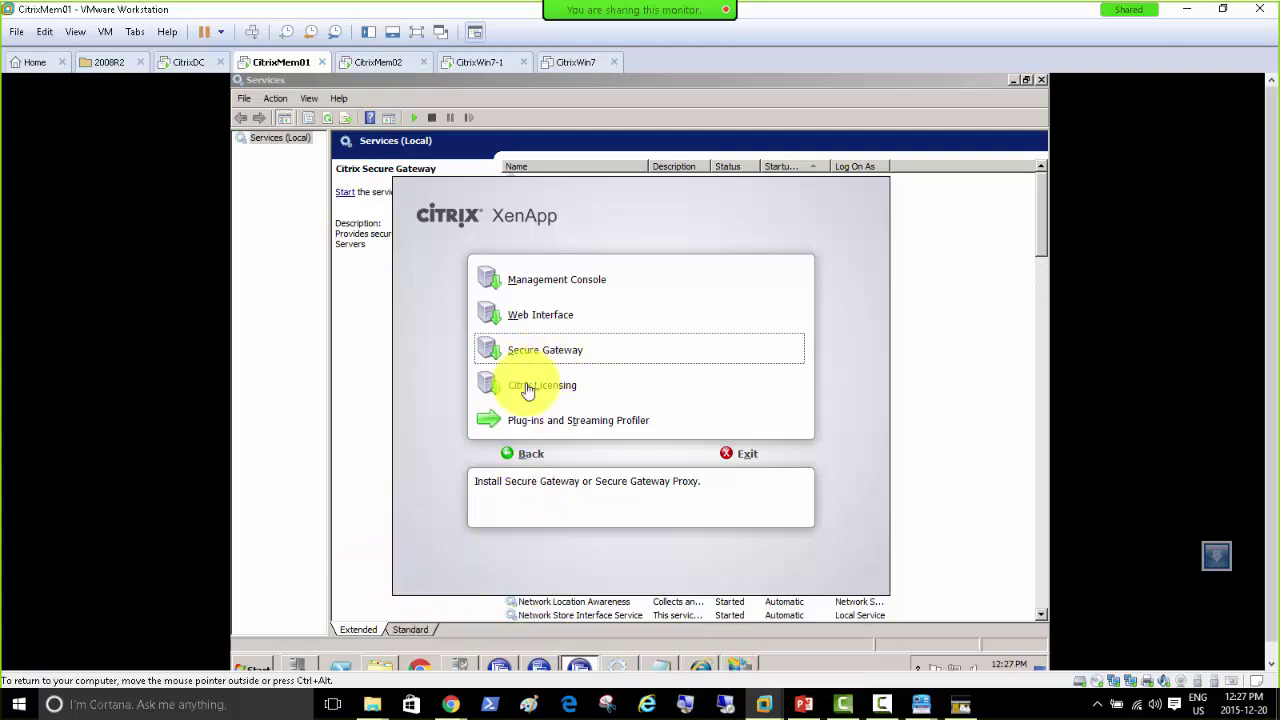
Step: Relaunch the Secure Gateway Configuration wizard with the Advanced configuration type, up to certificate selection
{"action": "left_click", "coordinate": [252, 668]}
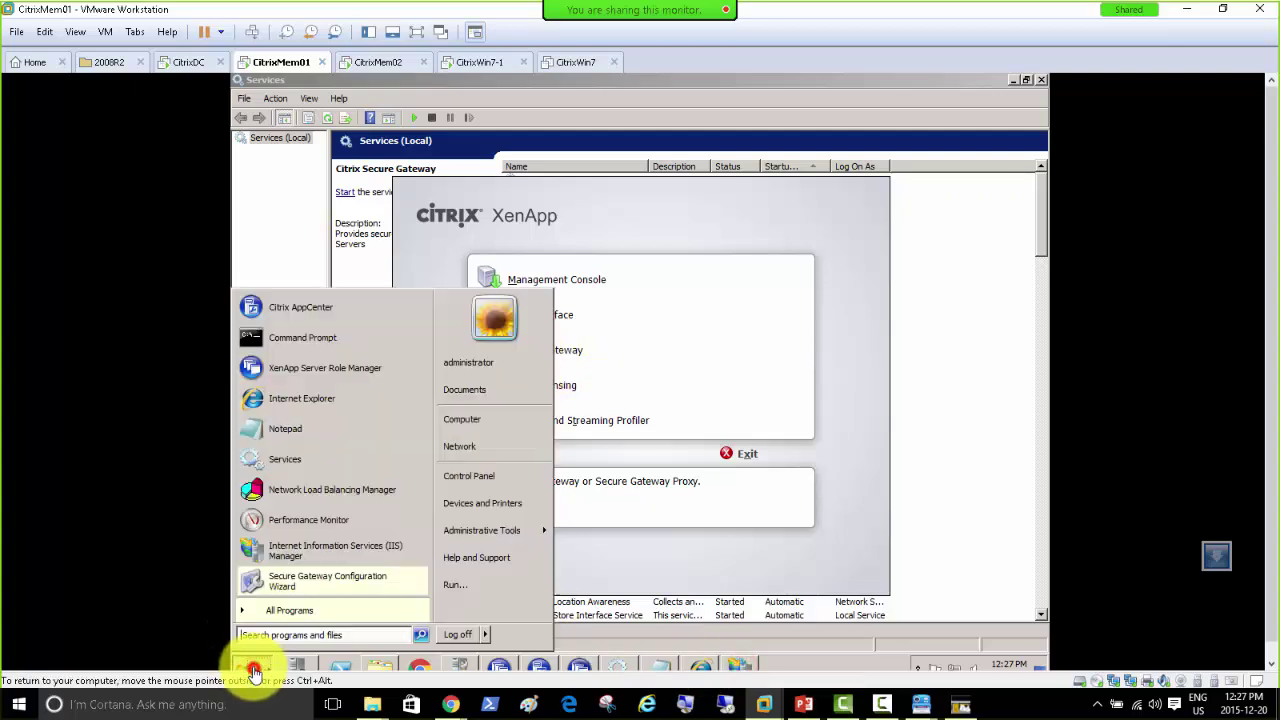
{"action": "left_click", "coordinate": [330, 589]}
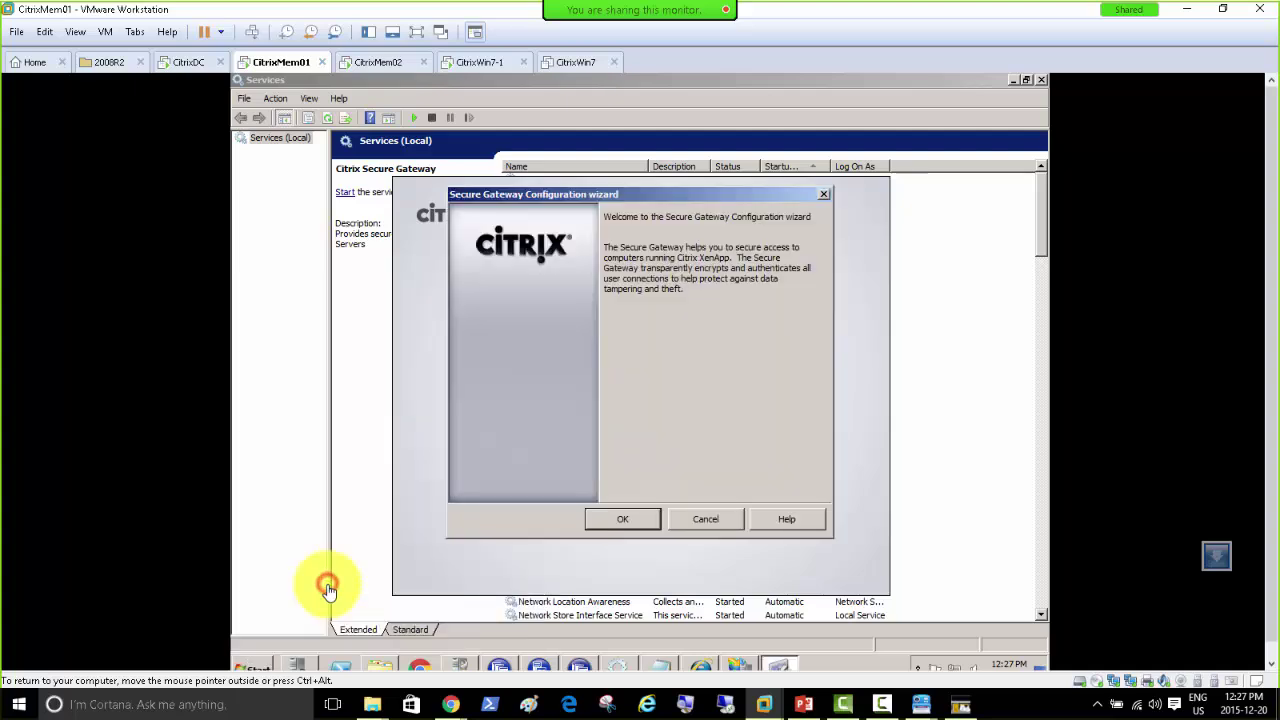
{"action": "left_click", "coordinate": [647, 522]}
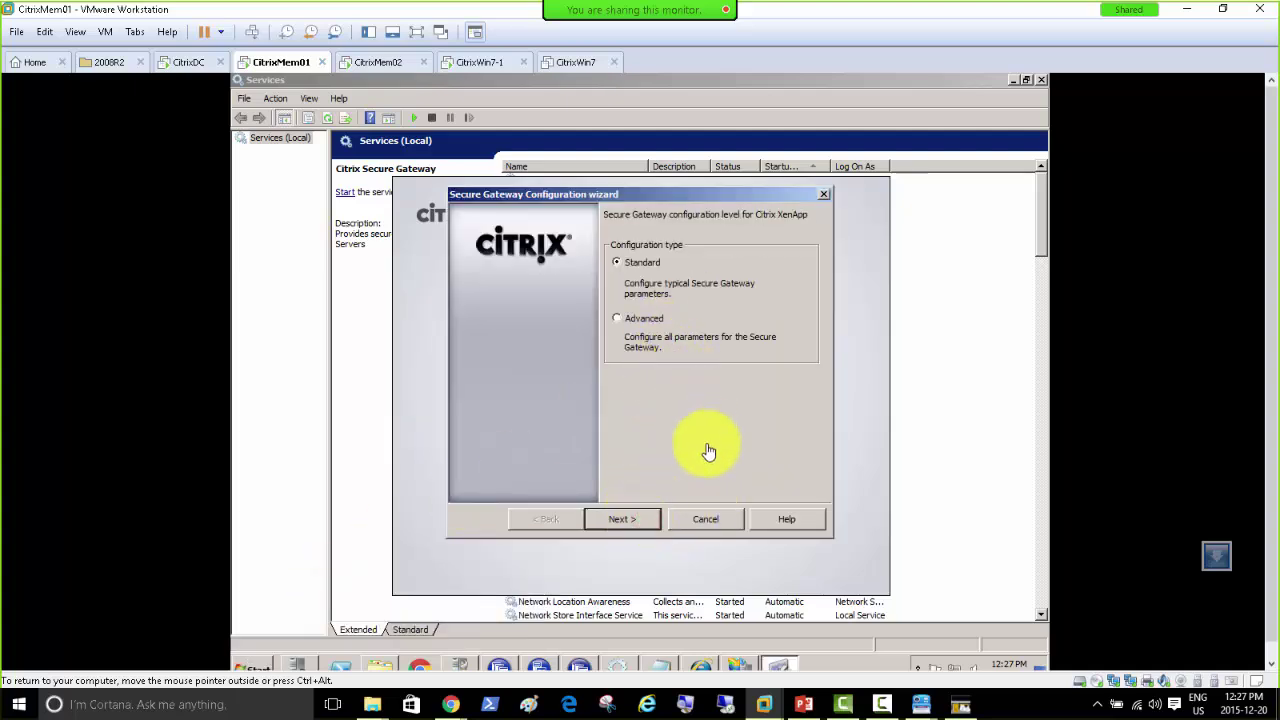
{"action": "left_click", "coordinate": [630, 317]}
{"action": "left_click", "coordinate": [624, 520]}
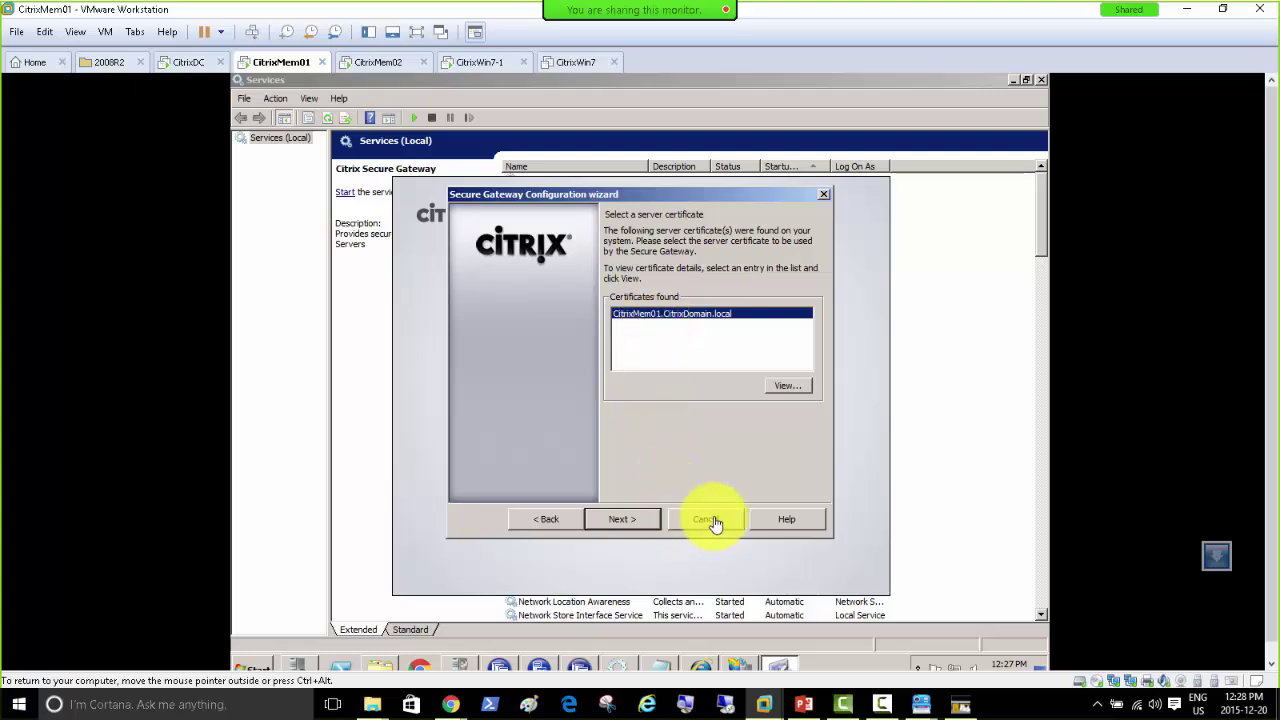
Step: Confirm the found certificate's friendly name is Citrix, then cancel the wizard
{"action": "left_click", "coordinate": [786, 388]}
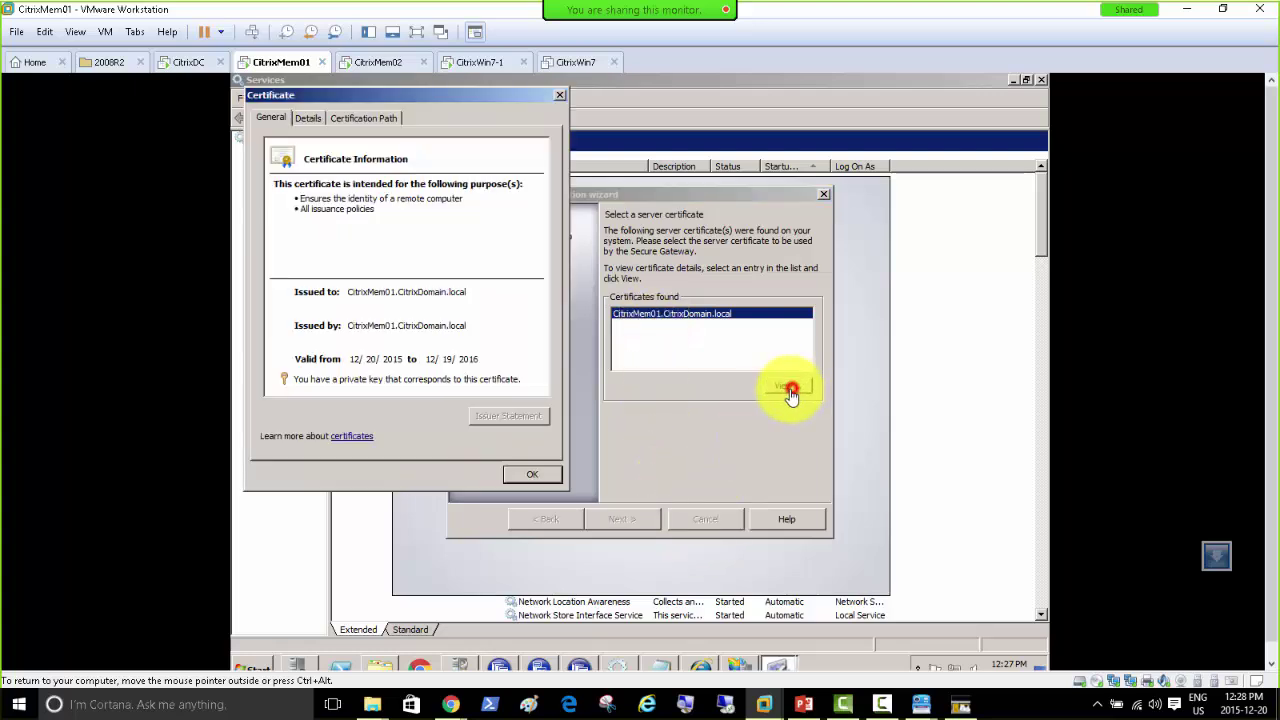
{"action": "left_click", "coordinate": [307, 119]}
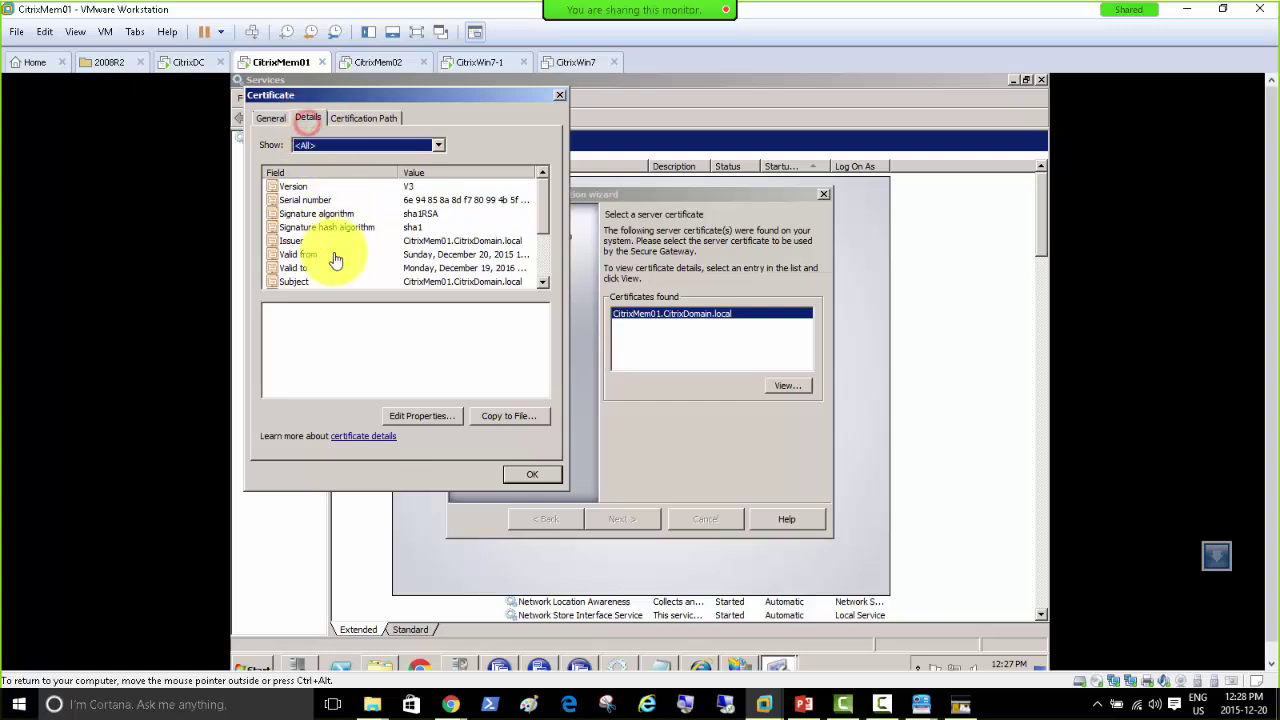
{"action": "scroll", "coordinate": [547, 268], "scroll_direction": "down", "scroll_amount": 2}
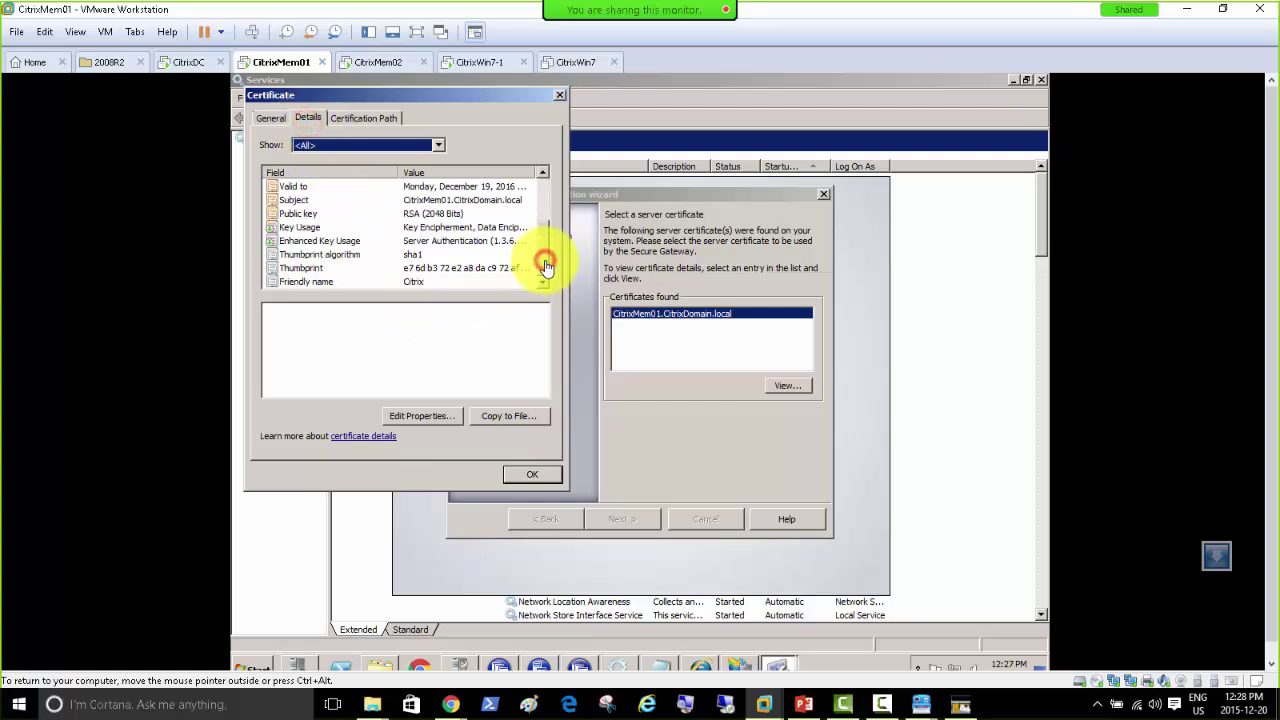
{"action": "left_click", "coordinate": [532, 475]}
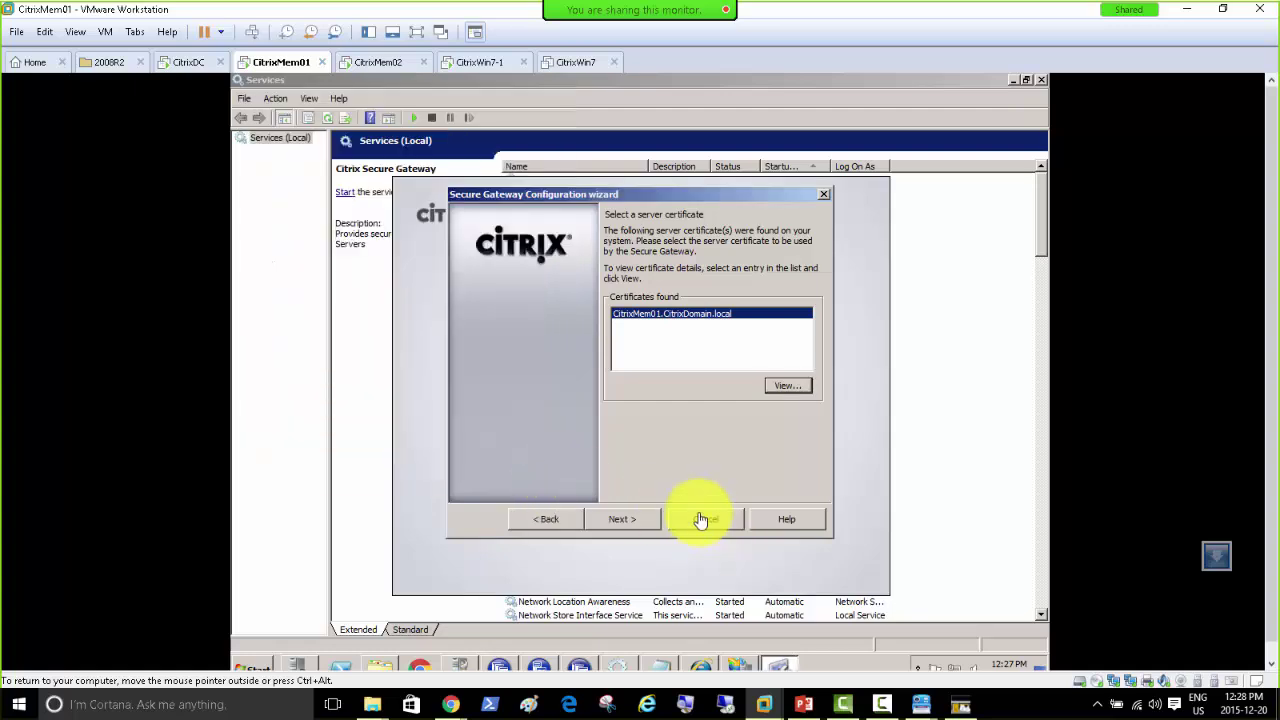
{"action": "left_click", "coordinate": [701, 519]}
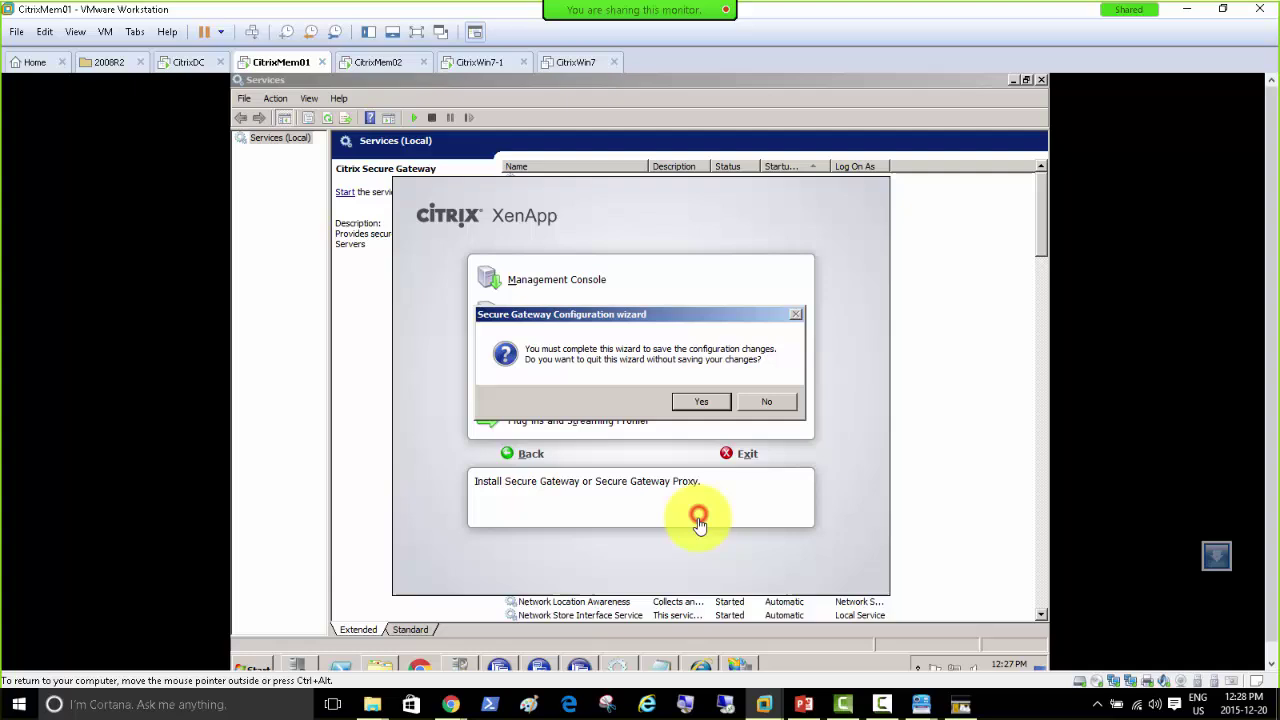
{"action": "left_click", "coordinate": [765, 404]}
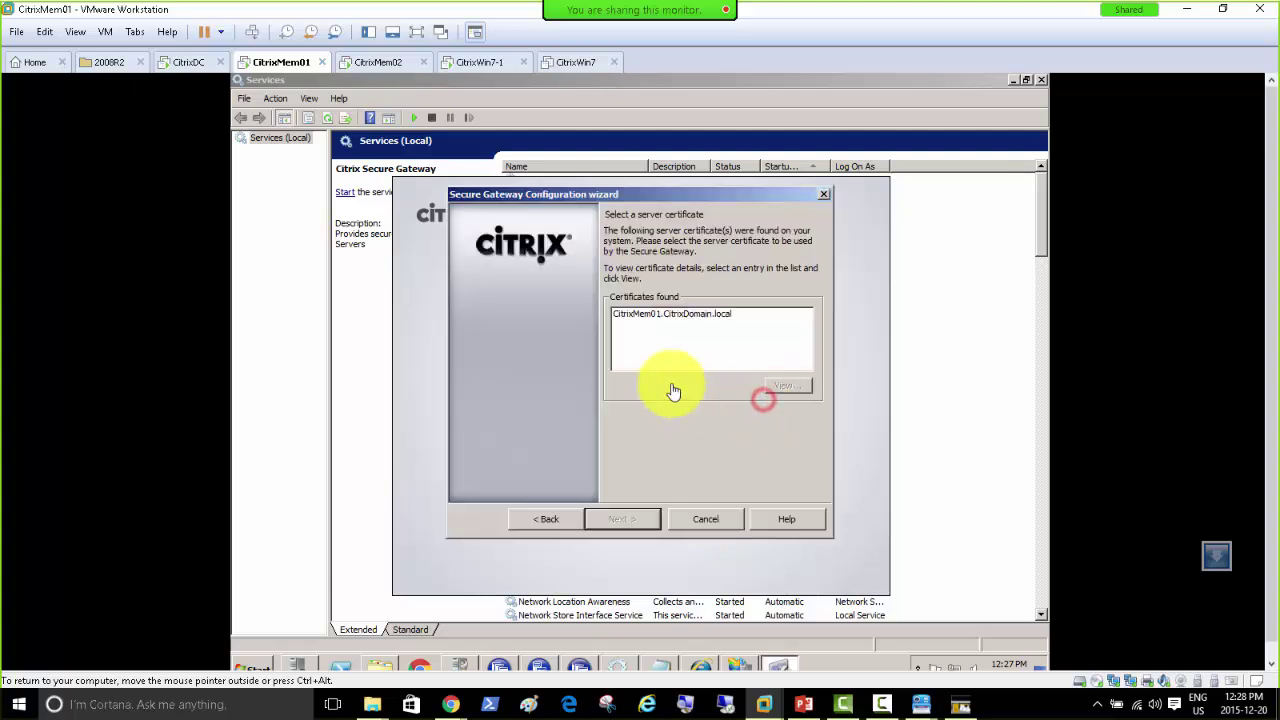
{"action": "left_click", "coordinate": [704, 521]}
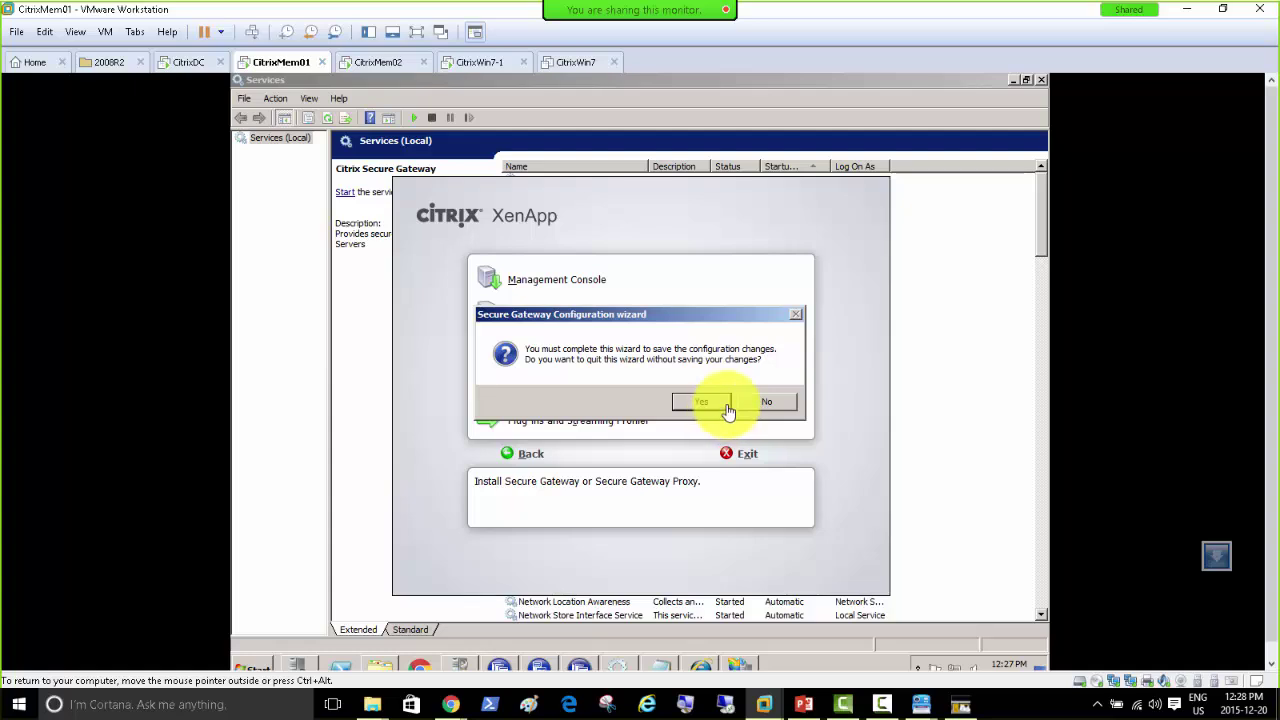
{"action": "left_click", "coordinate": [256, 666]}
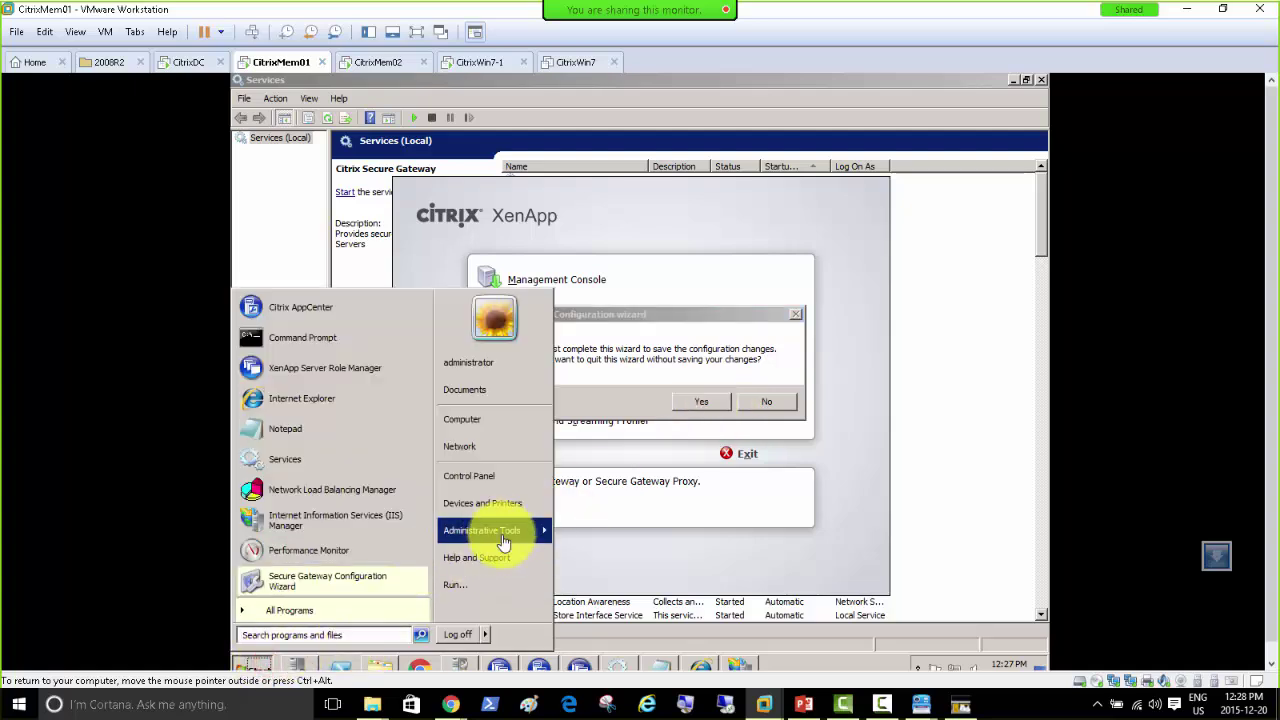
Step: Open the Programs category of the Control Panel
{"action": "left_click", "coordinate": [503, 484]}
{"action": "left_click", "coordinate": [452, 203]}
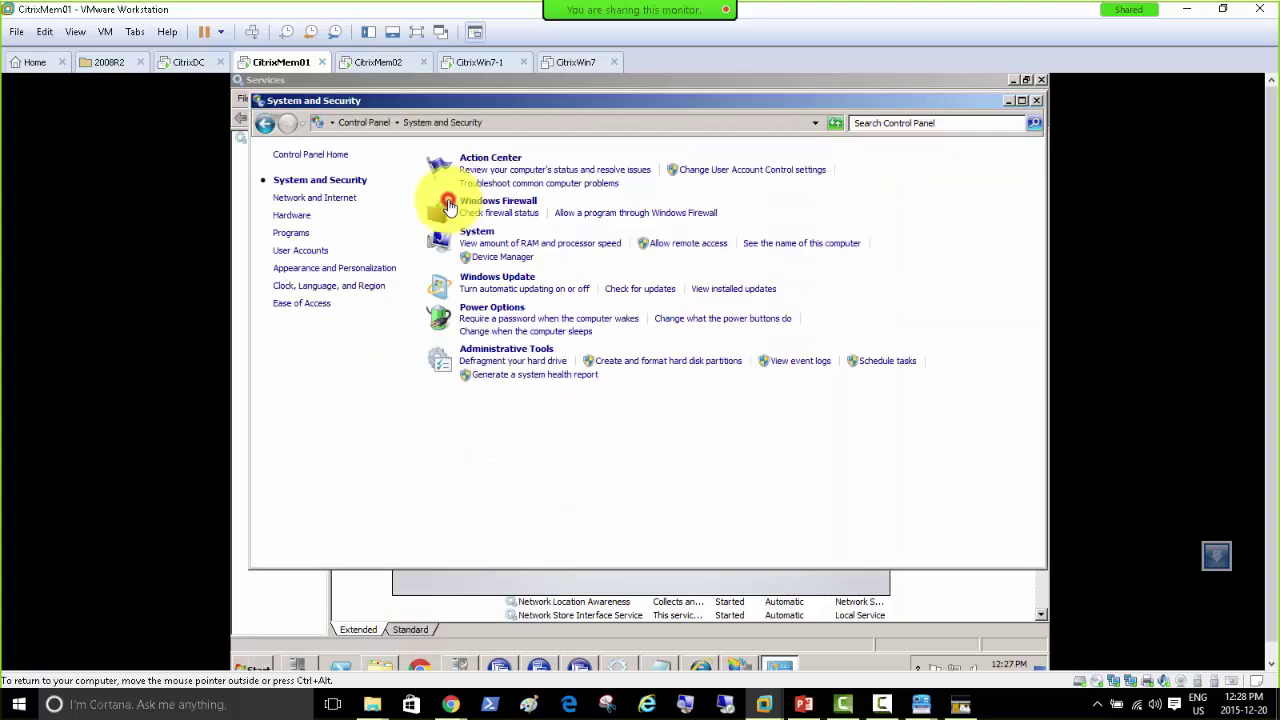
{"action": "left_click", "coordinate": [375, 125]}
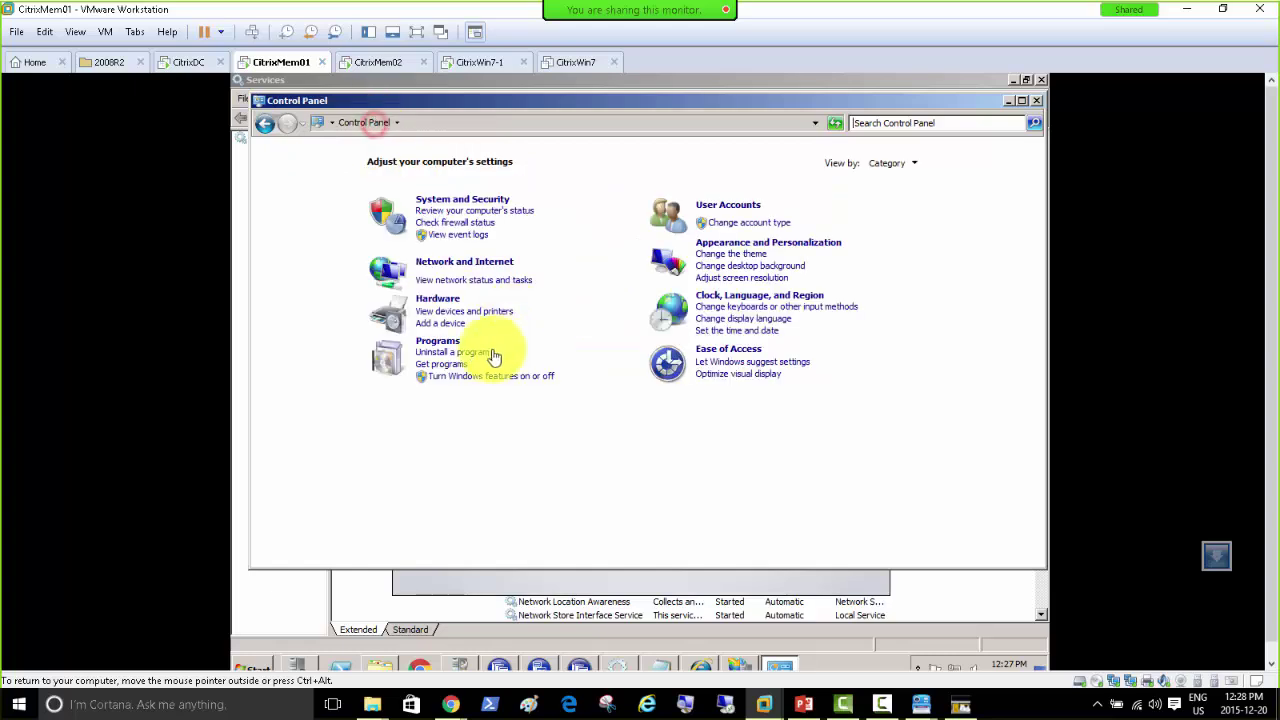
{"action": "left_click", "coordinate": [446, 340]}
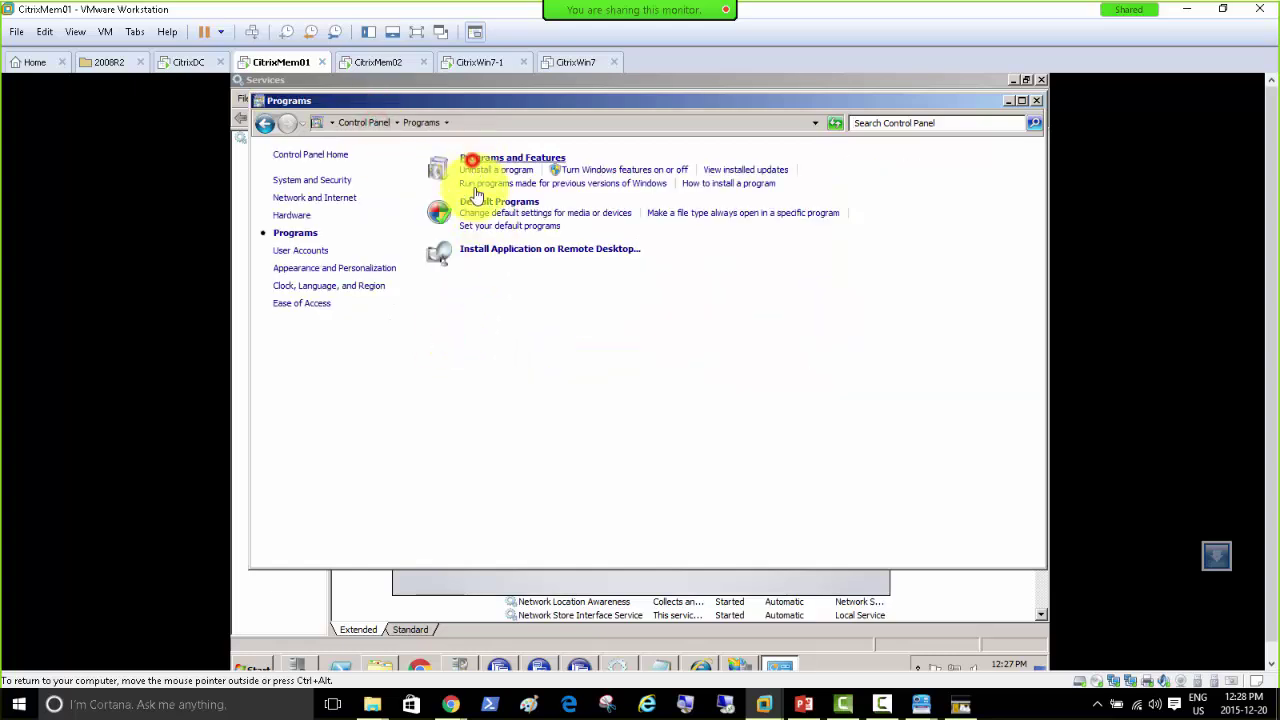
Step: Uninstall Secure Gateway 3.3, letting setup close its configuration tool automatically
{"action": "left_click", "coordinate": [468, 248]}
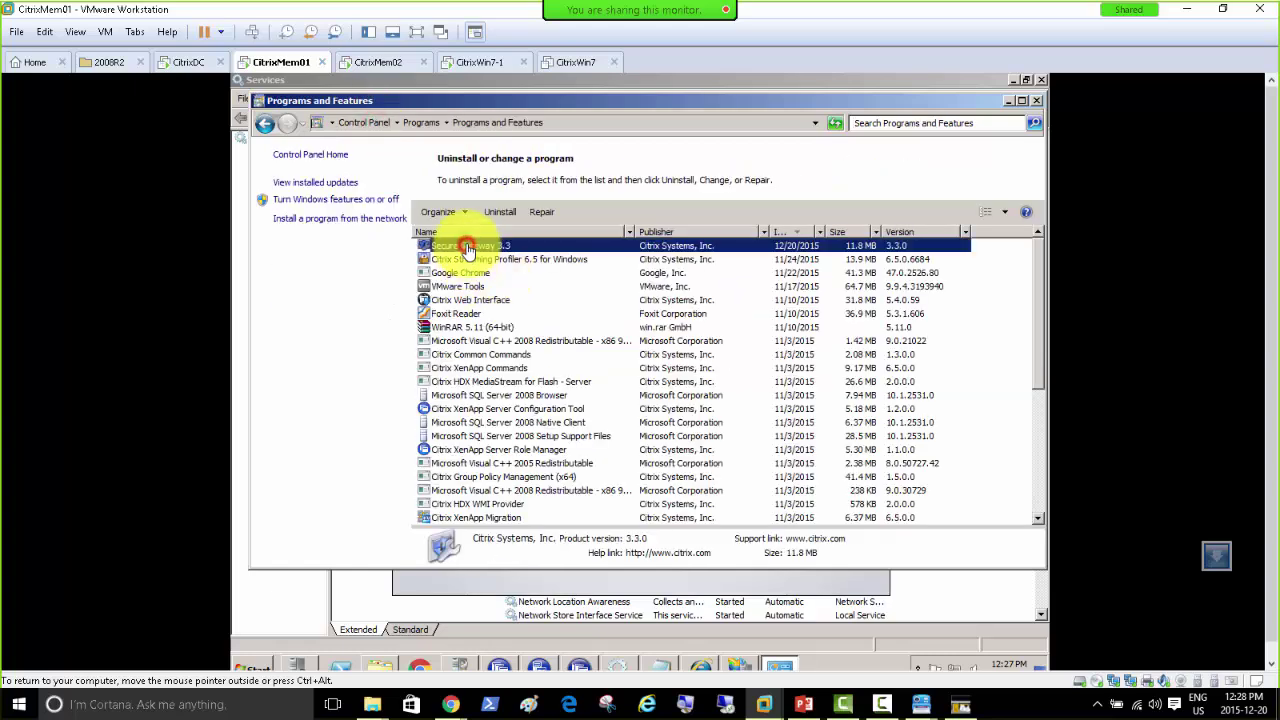
{"action": "left_click", "coordinate": [479, 255]}
{"action": "left_click", "coordinate": [766, 371]}
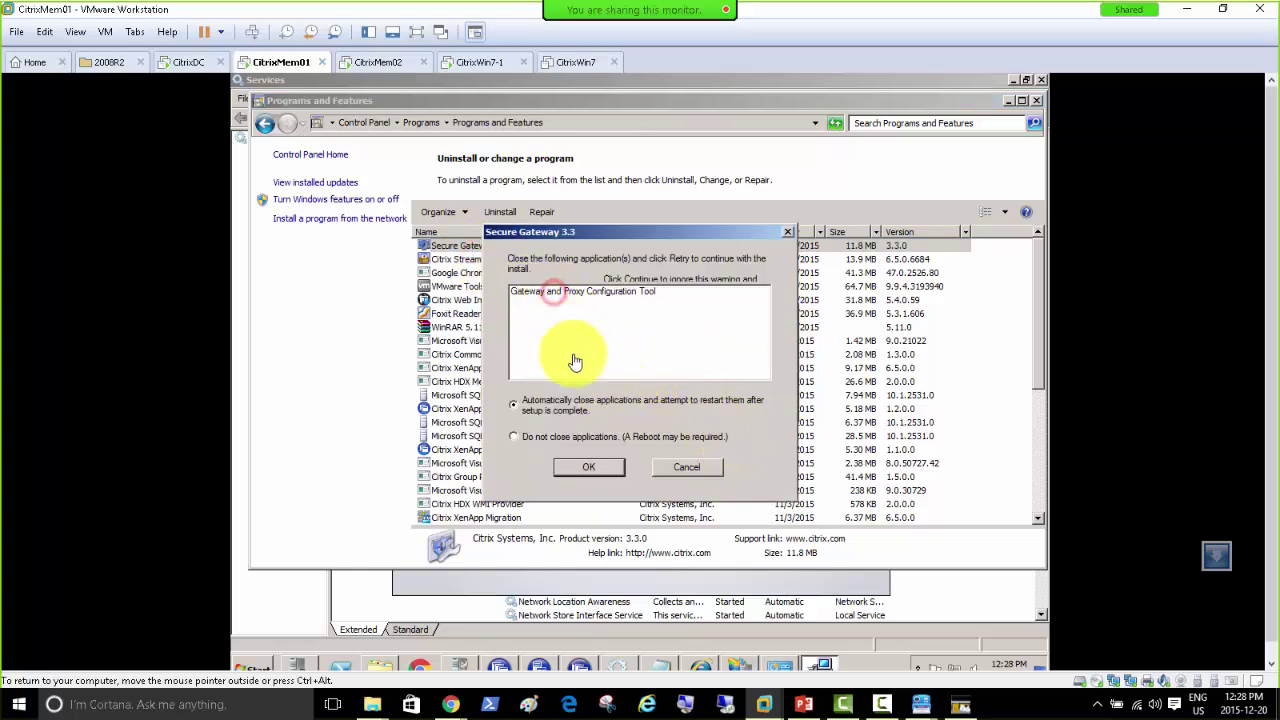
{"action": "left_click", "coordinate": [586, 467]}
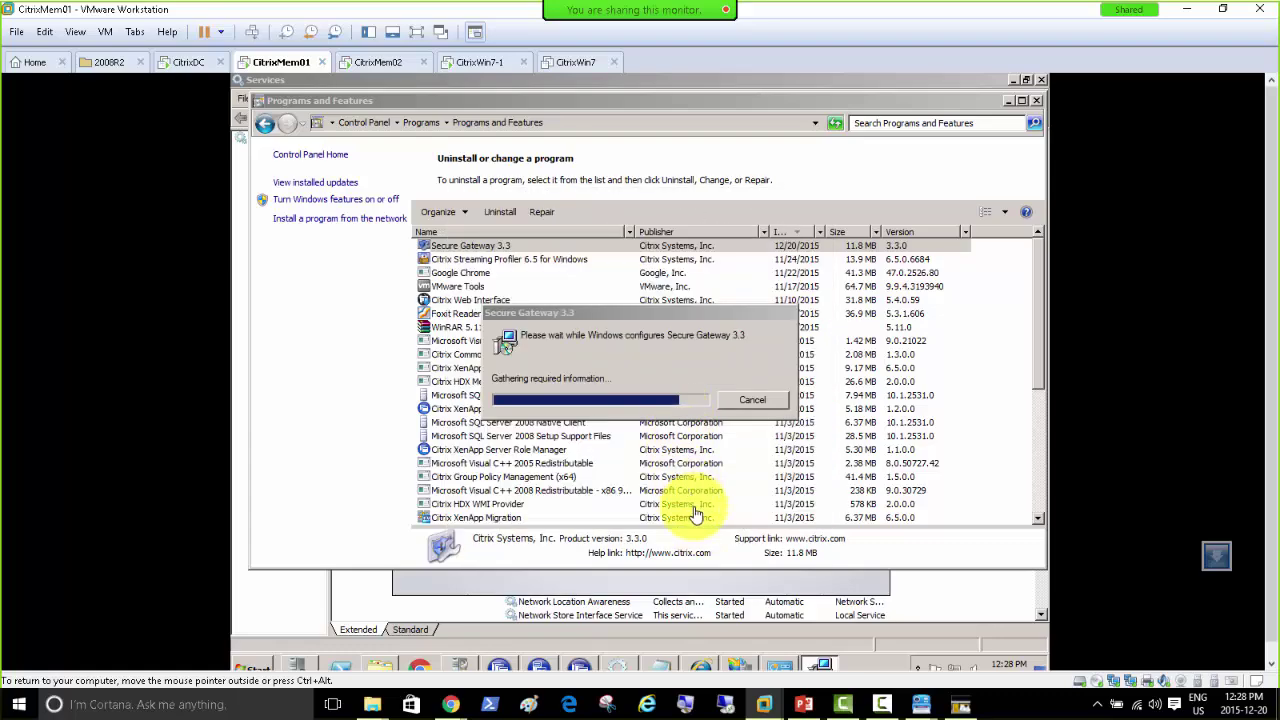
{"action": "left_click", "coordinate": [694, 518]}
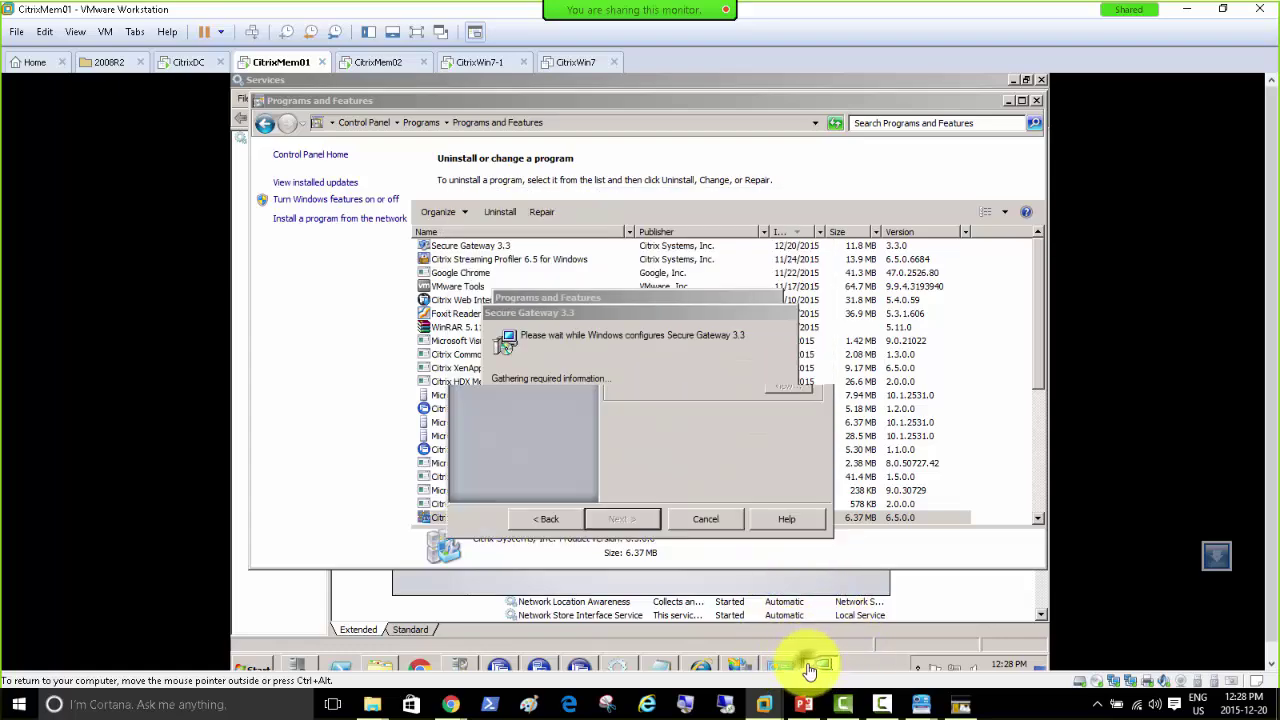
{"action": "right_click", "coordinate": [815, 666]}
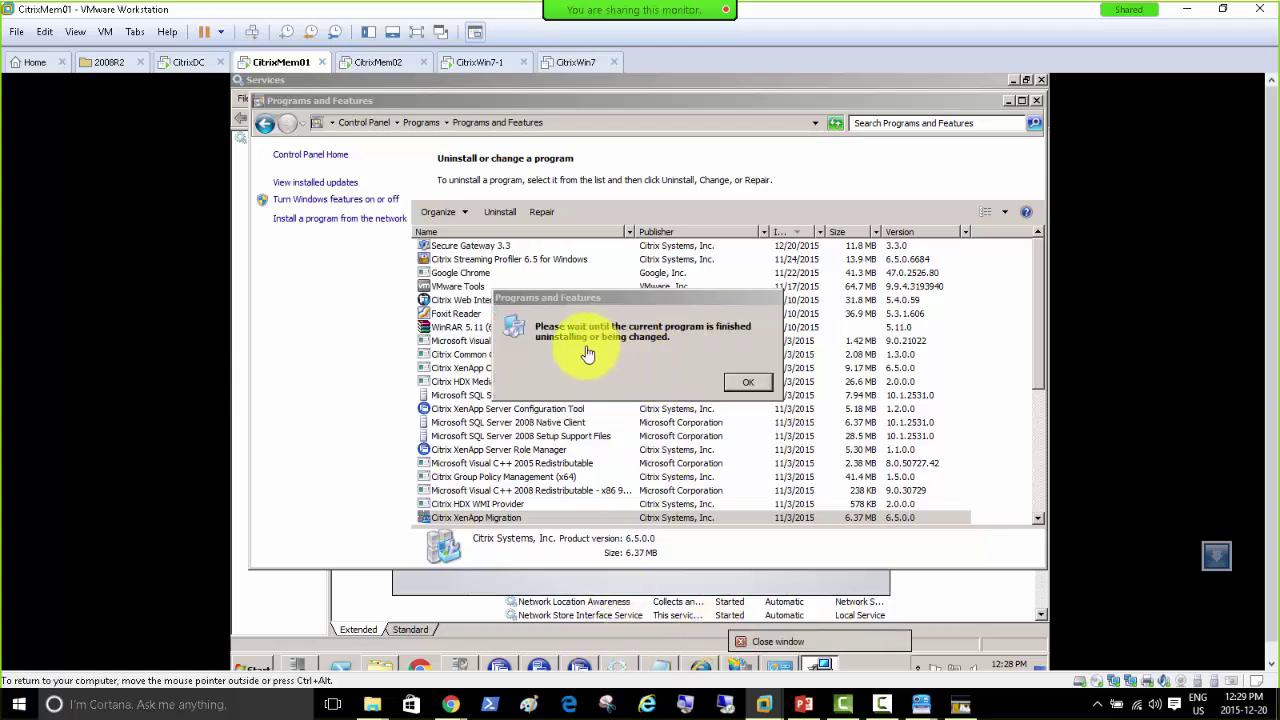
{"action": "left_click", "coordinate": [746, 386]}
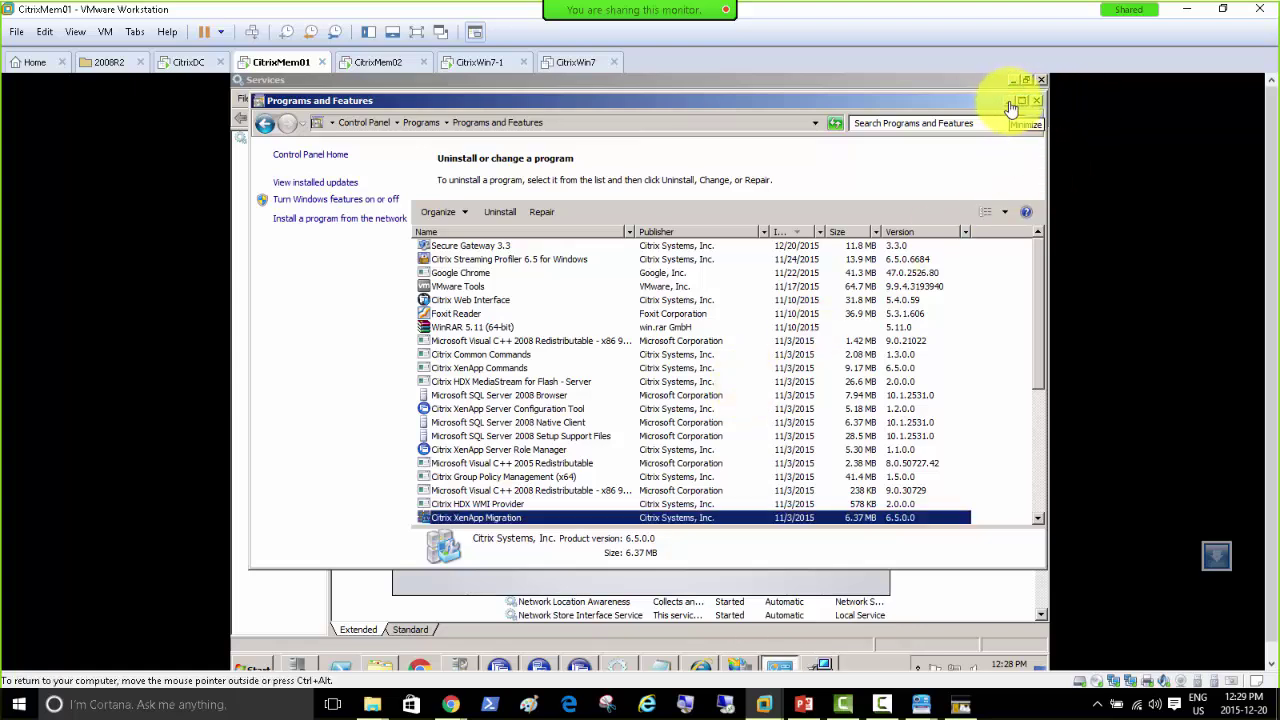
{"action": "left_click", "coordinate": [818, 667]}
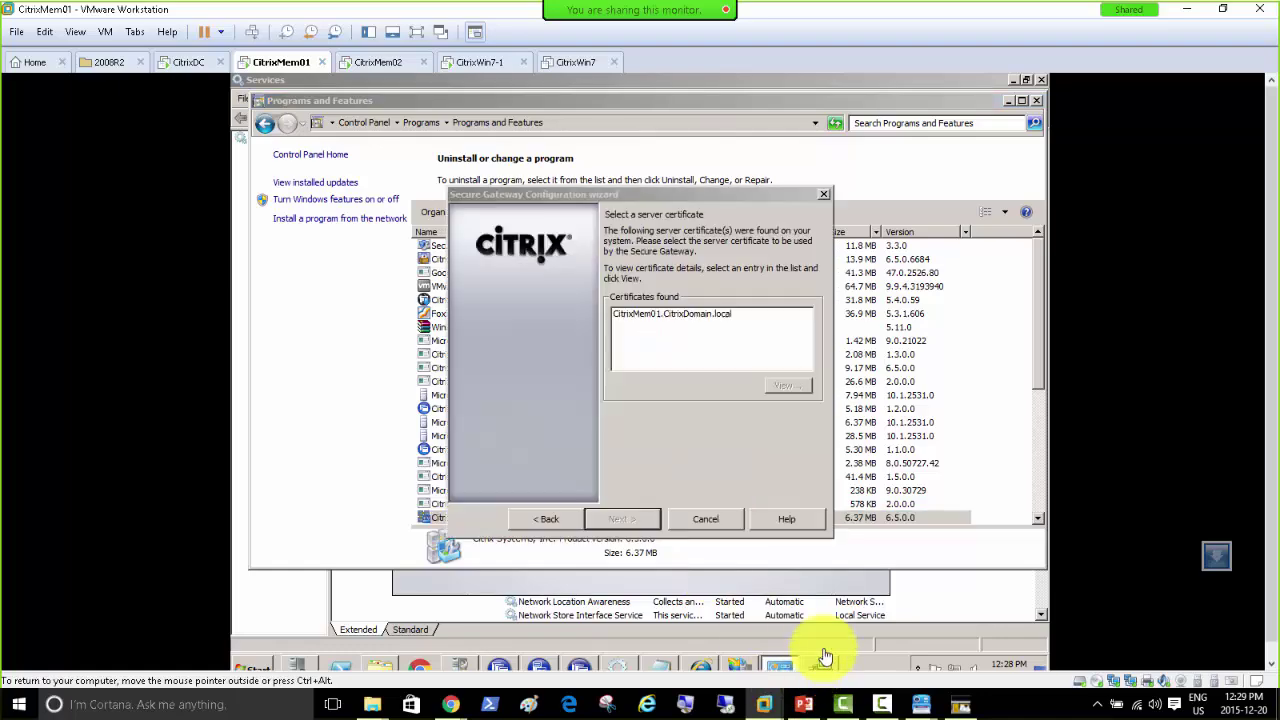
Step: Minimize Programs and Features and Services, exit the XenApp autorun menu, and close Control Panel
{"action": "left_click", "coordinate": [1010, 103]}
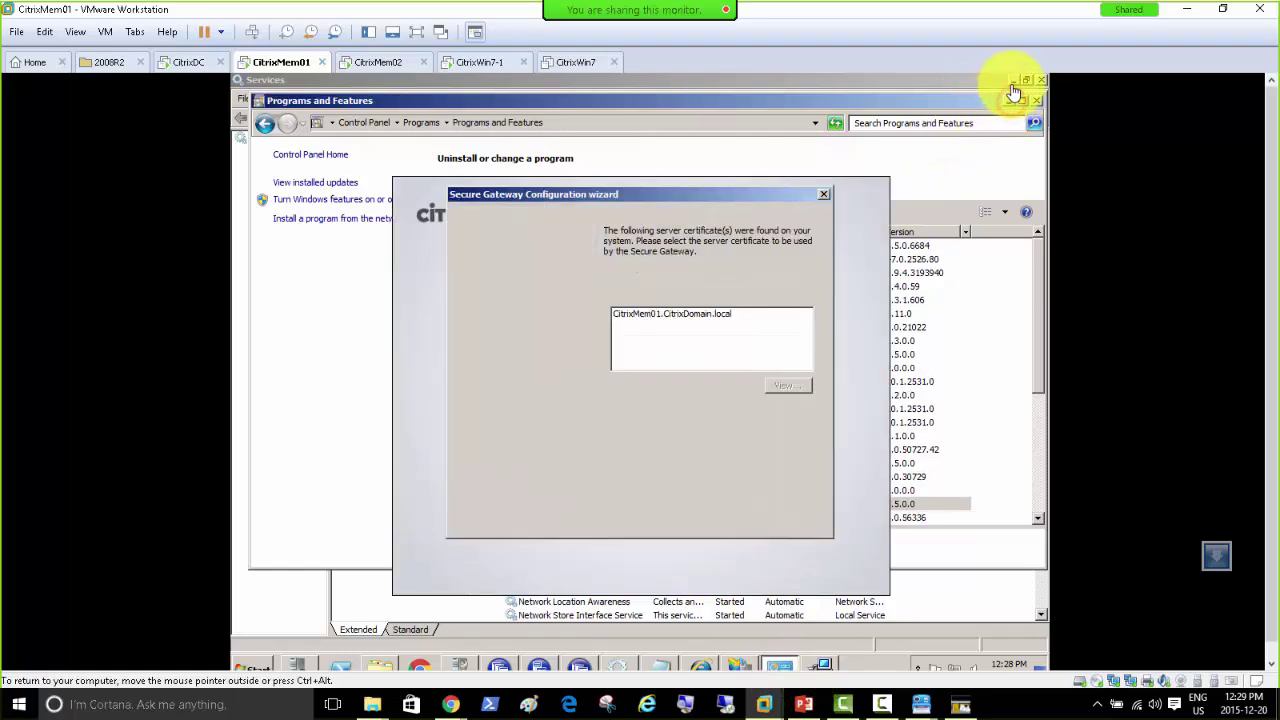
{"action": "left_click", "coordinate": [1013, 81]}
{"action": "left_click", "coordinate": [748, 456]}
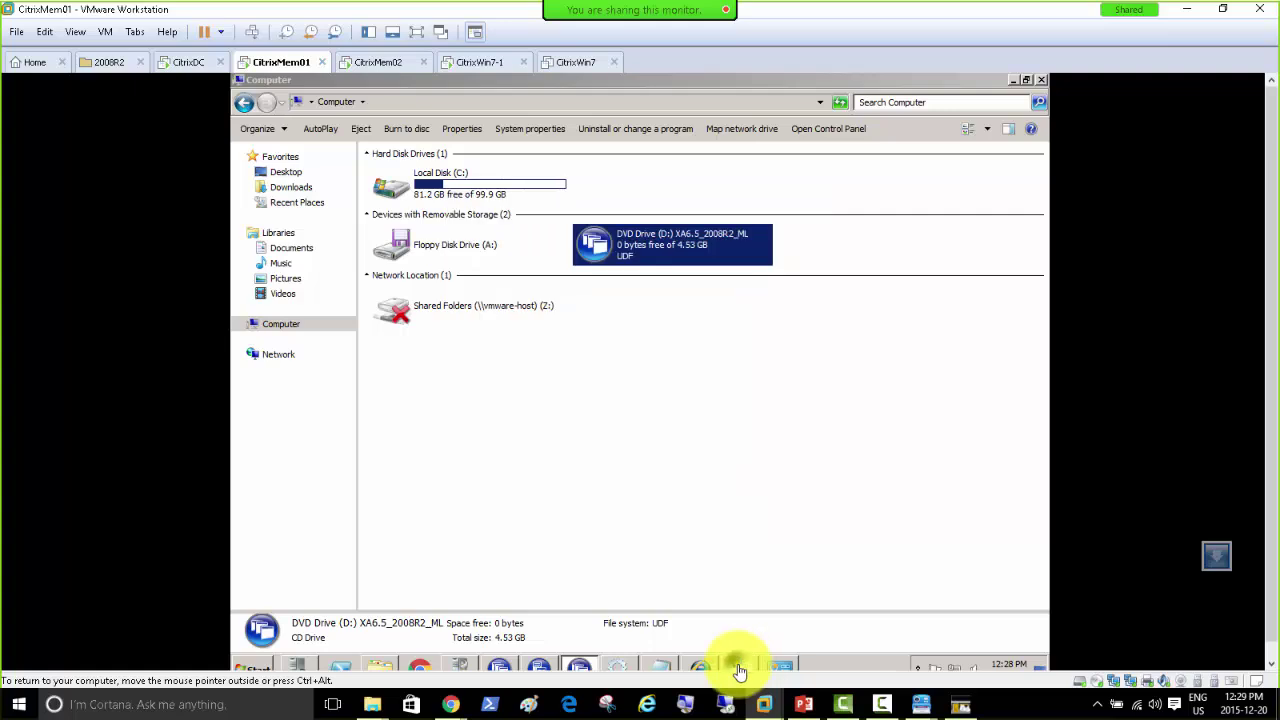
{"action": "right_click", "coordinate": [738, 667]}
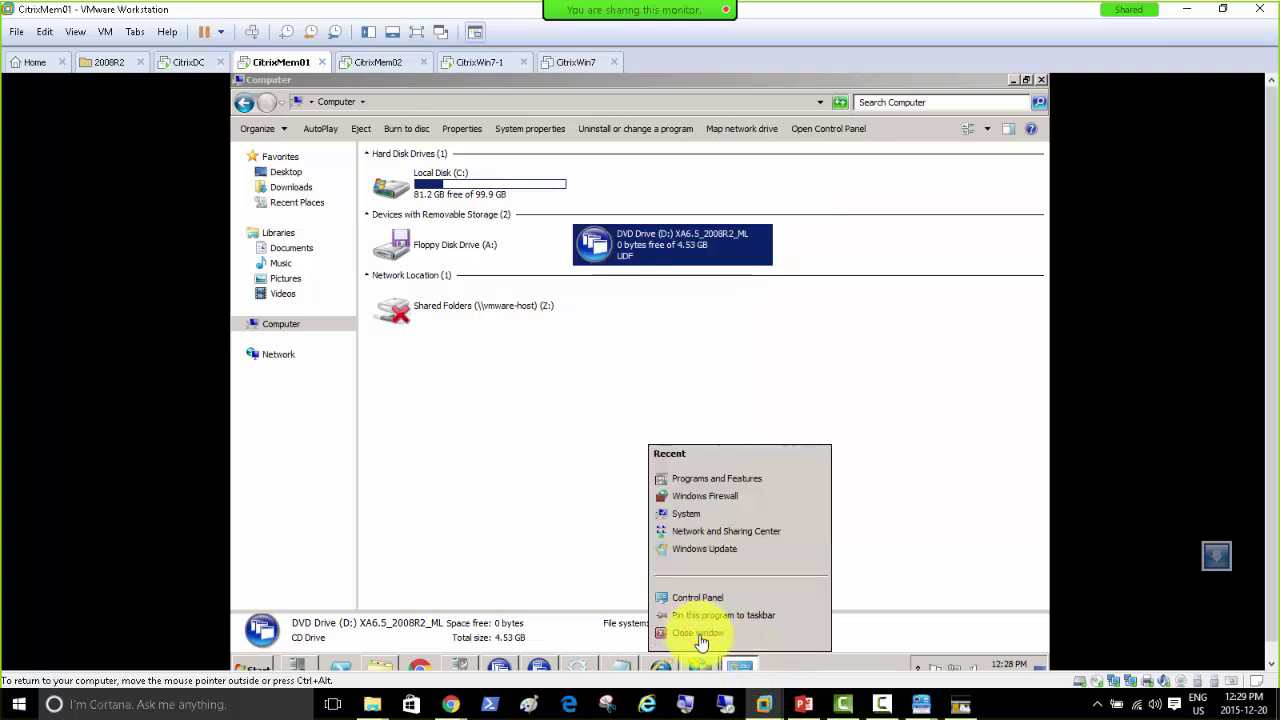
{"action": "left_click", "coordinate": [686, 636]}
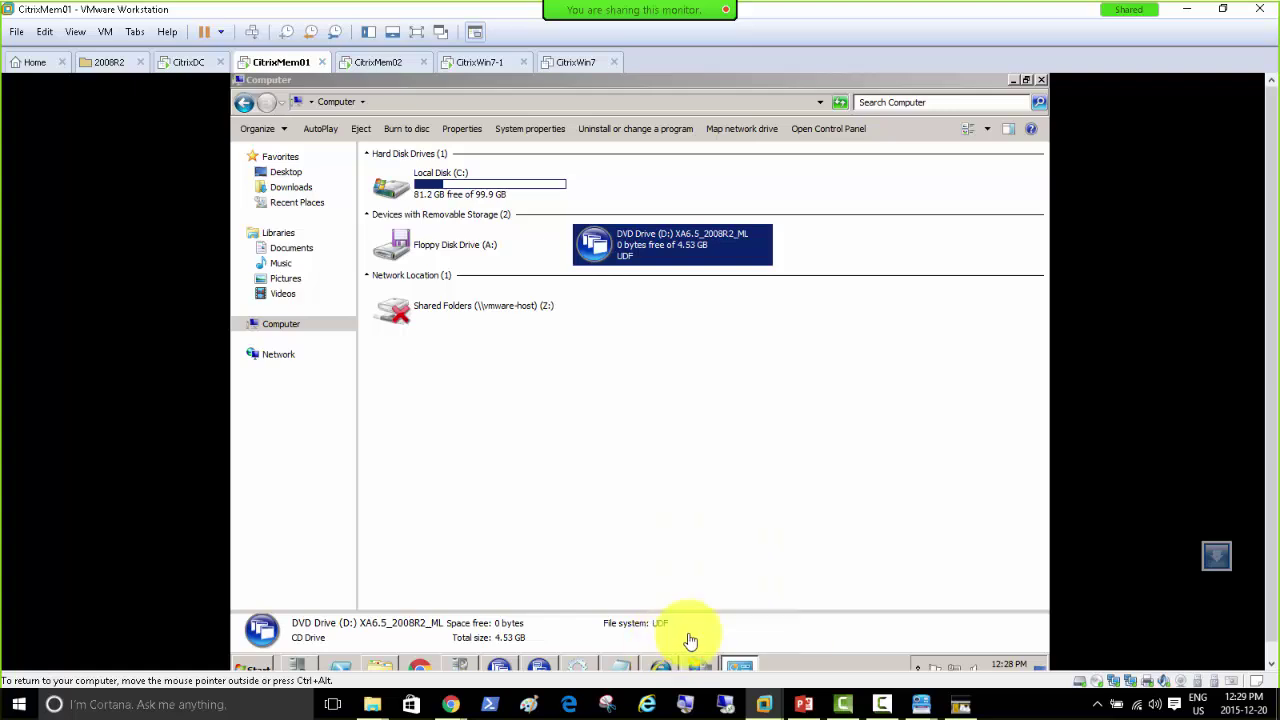
Step: Close IIS Manager and dismiss the Taskbar Properties dialog
{"action": "left_click", "coordinate": [695, 667]}
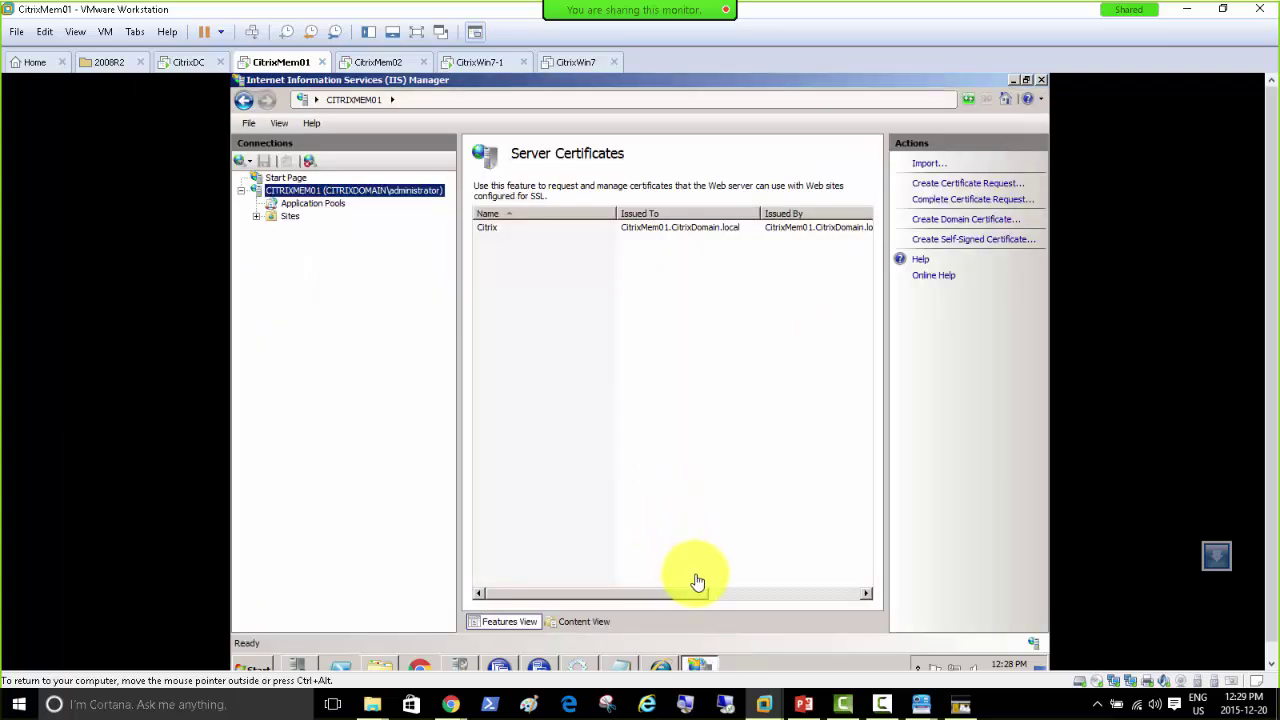
{"action": "left_click", "coordinate": [1042, 81]}
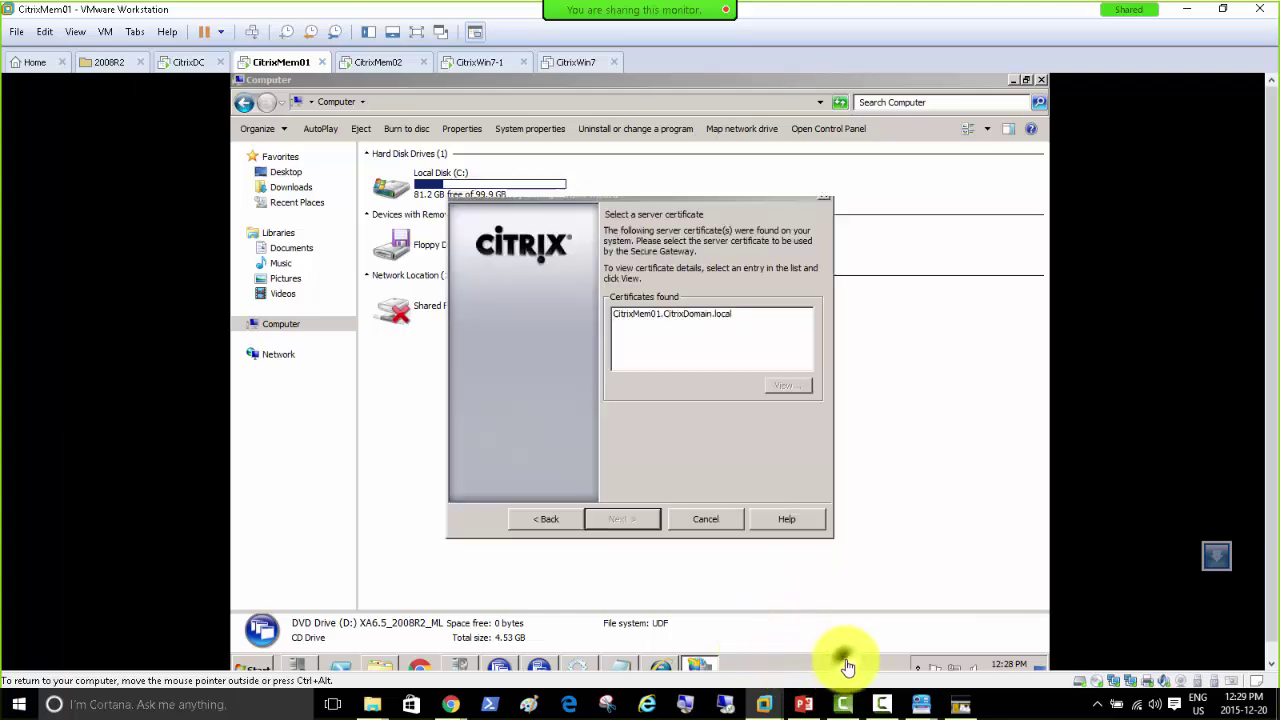
{"action": "right_click", "coordinate": [847, 667]}
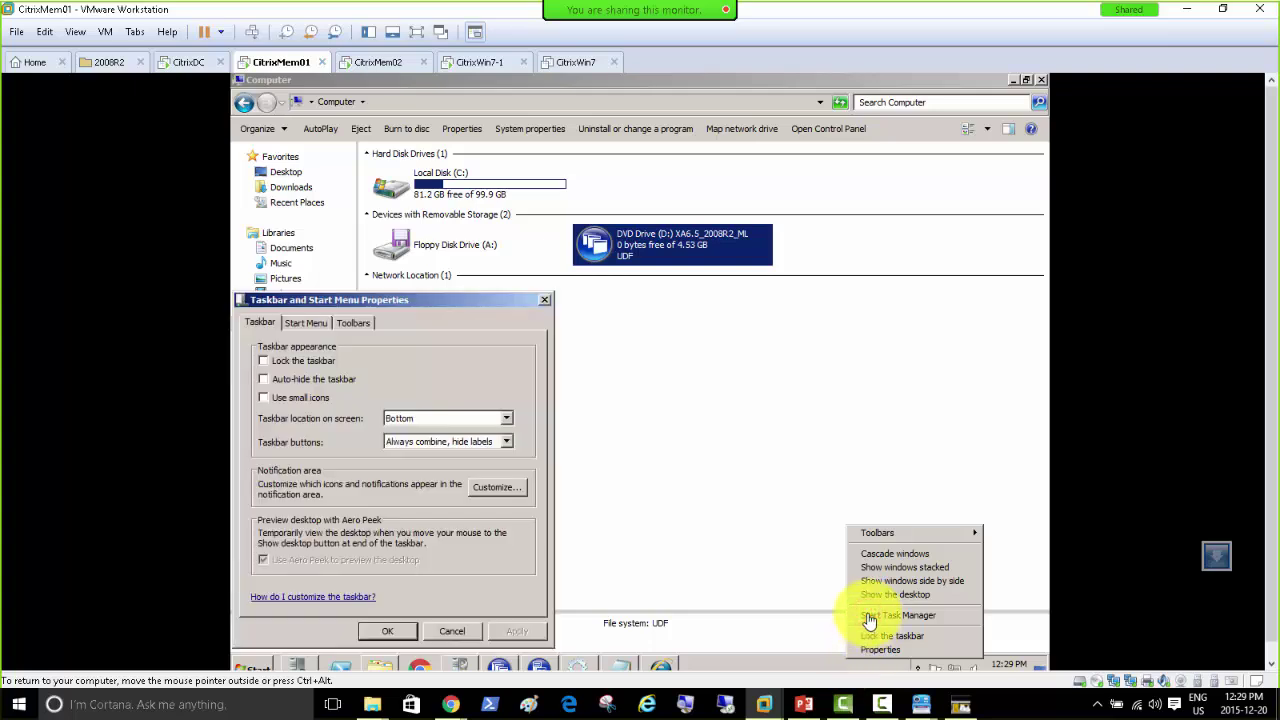
{"action": "left_click", "coordinate": [544, 299]}
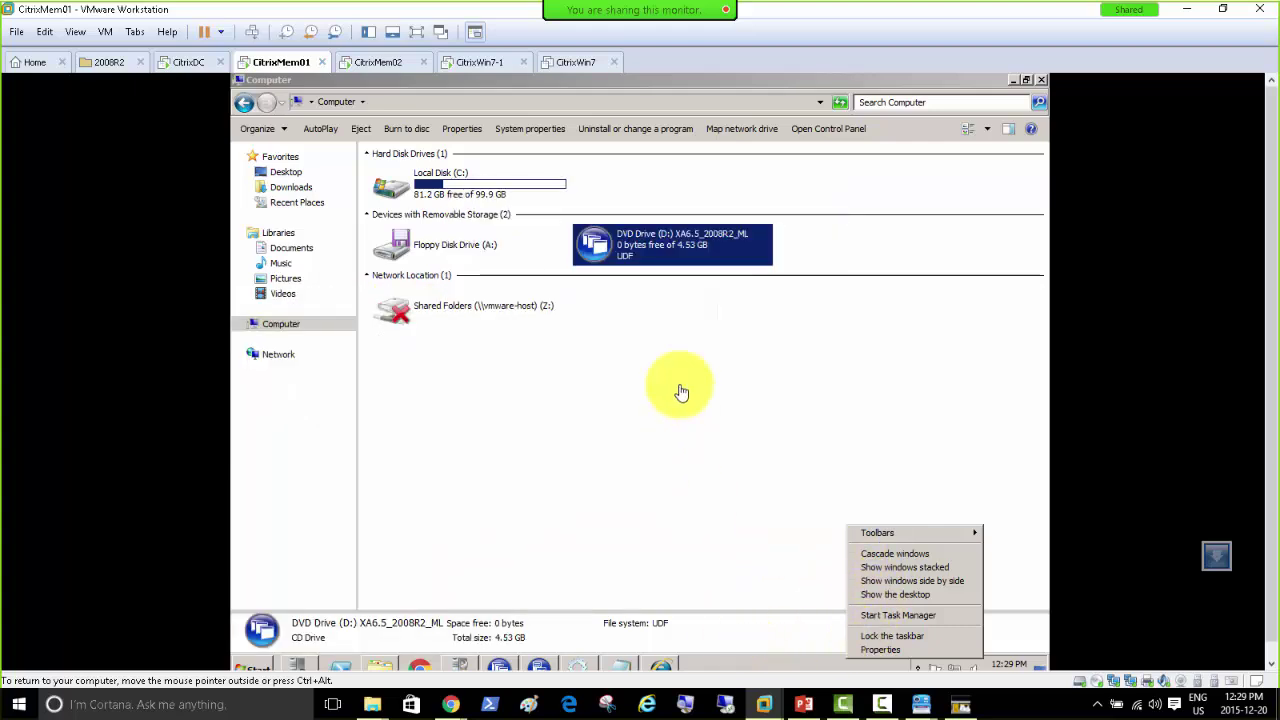
{"action": "left_click", "coordinate": [680, 390]}
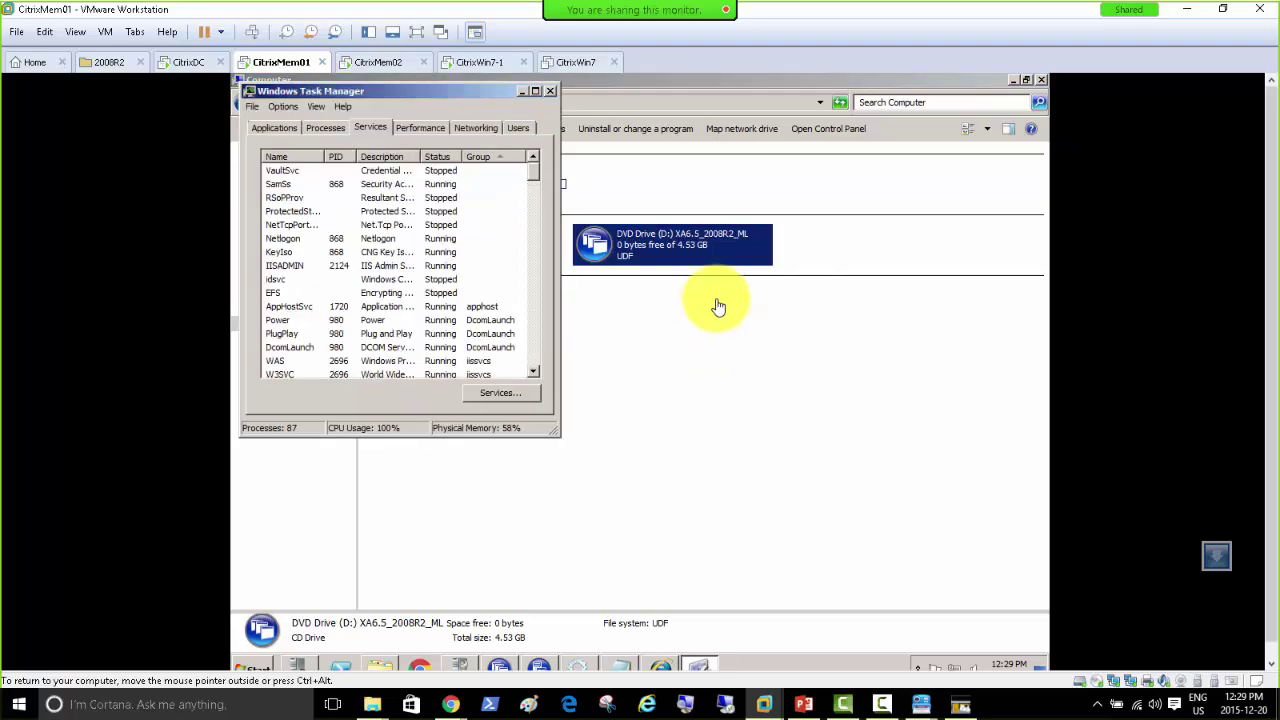
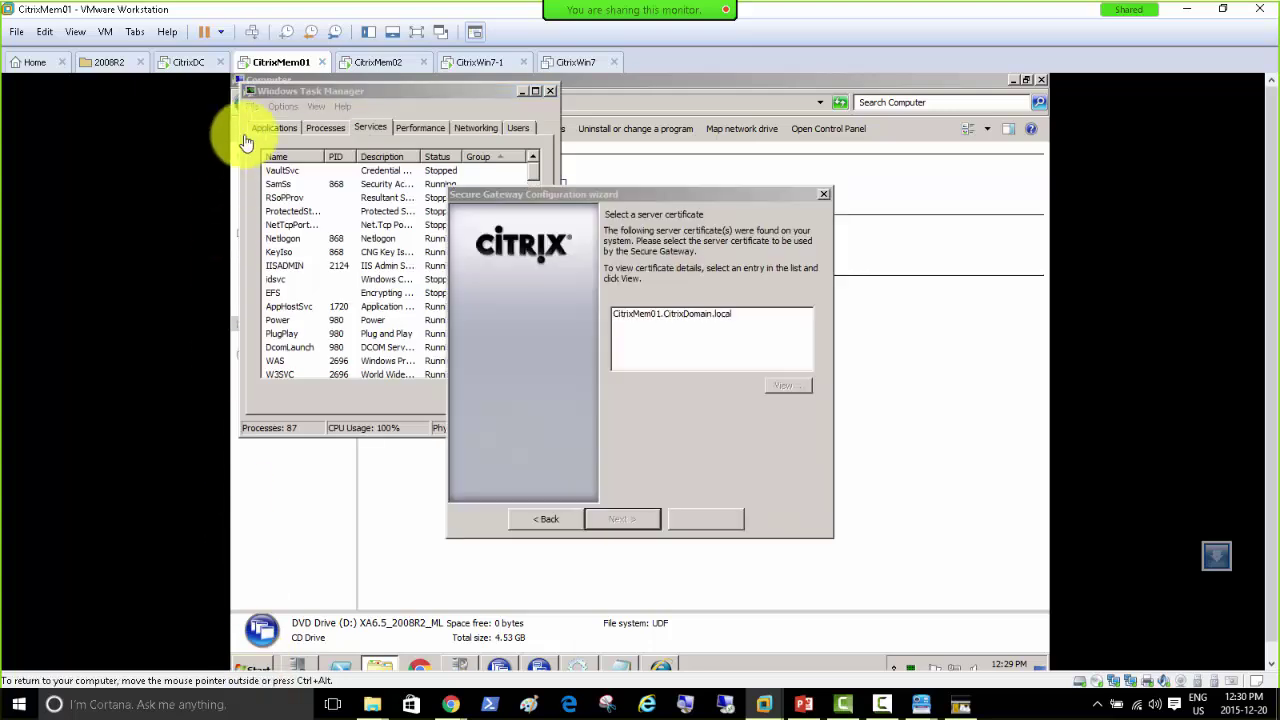
Step: Log CitrixMem01 off with the logoff command, discarding the unsaved Notepad text
{"action": "left_click", "coordinate": [252, 106]}
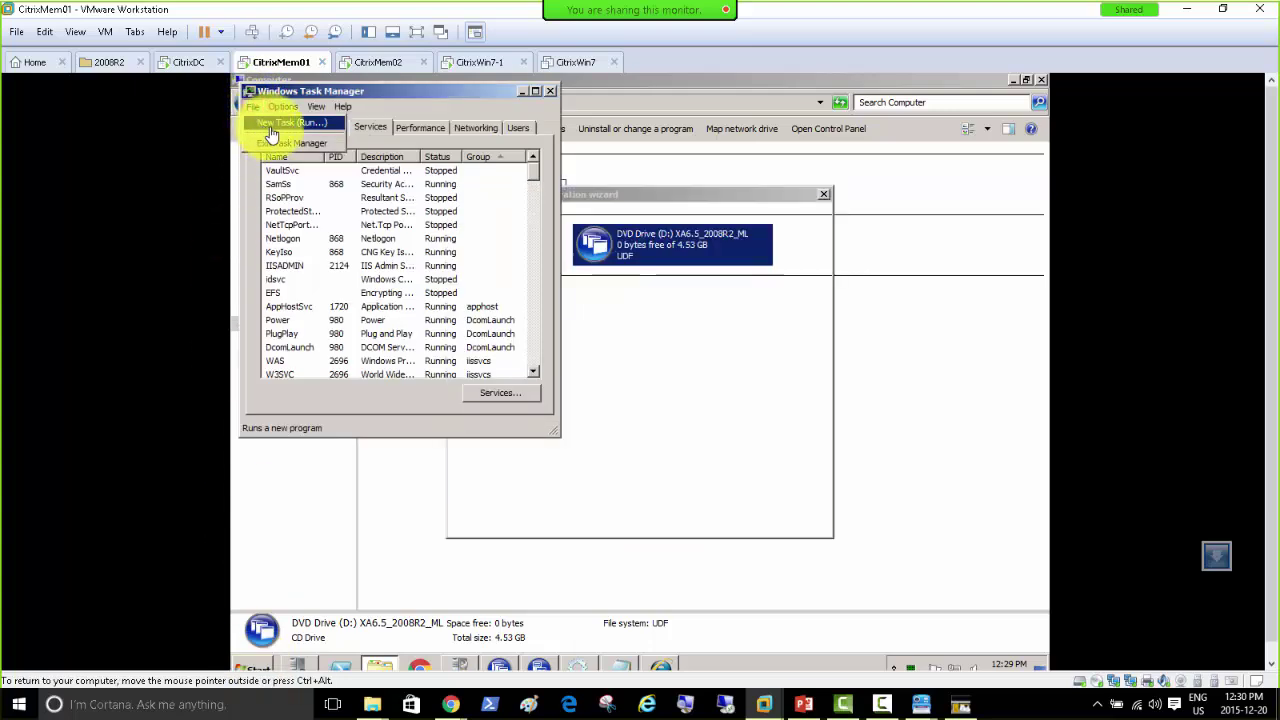
{"action": "left_click", "coordinate": [280, 128]}
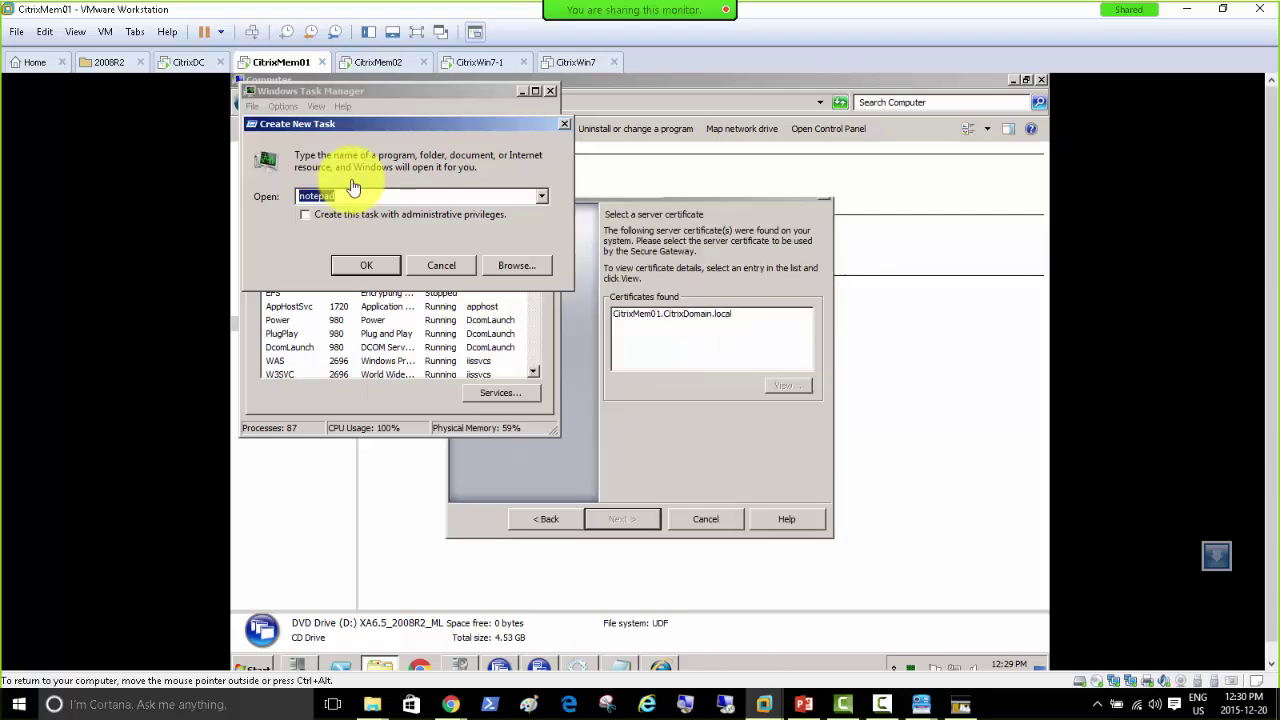
{"action": "type", "text": "logoff"}
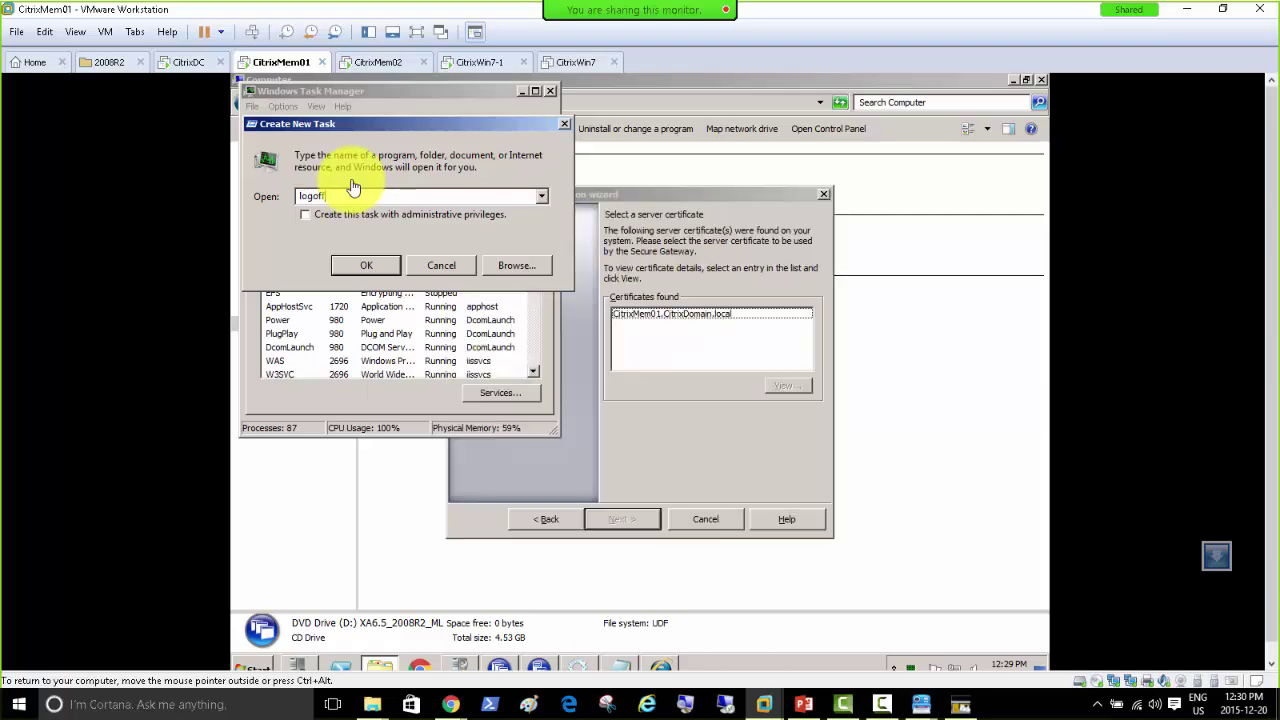
{"action": "key", "text": "Return"}
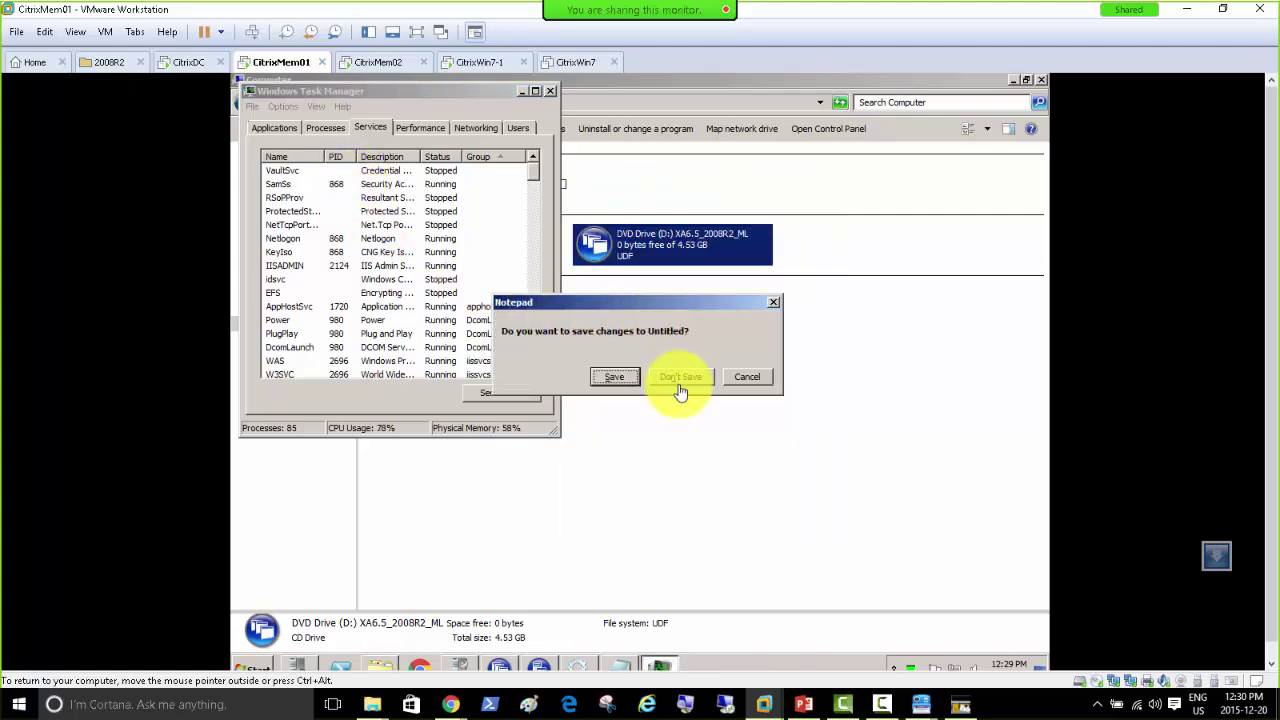
{"action": "left_click", "coordinate": [682, 384]}
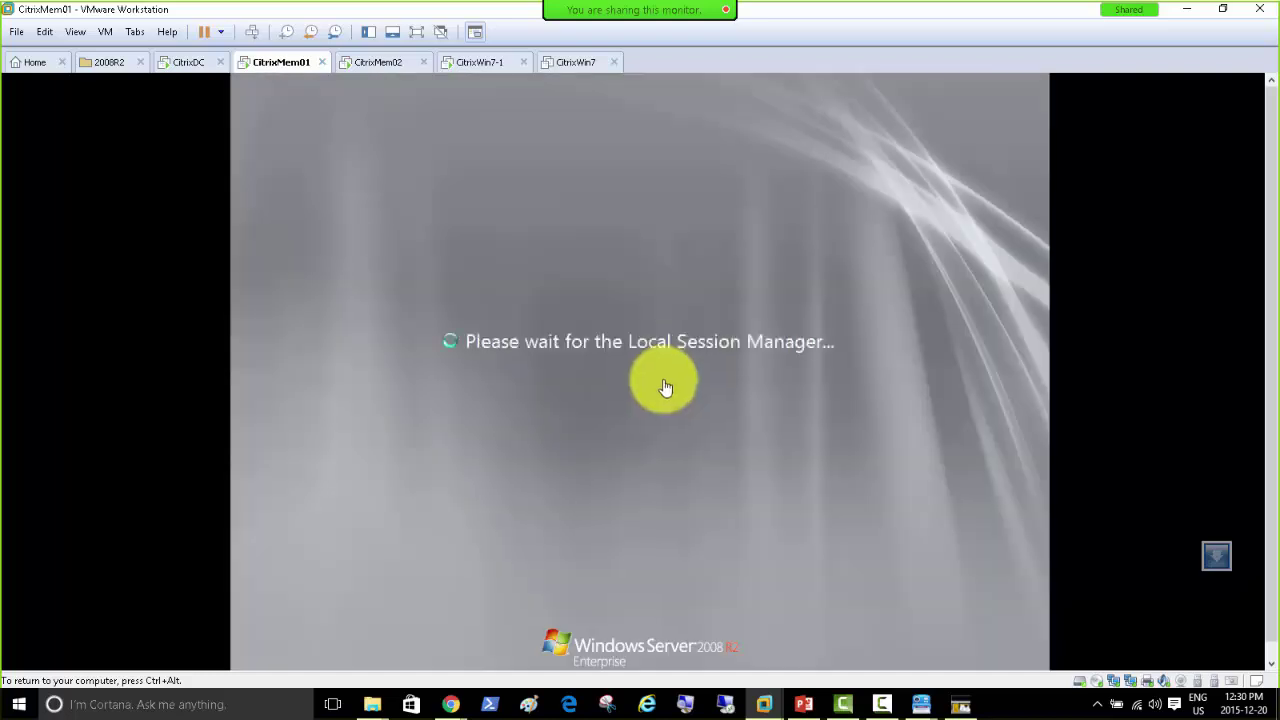
Step: Sign back in to CitrixMem01 as the domain administrator
{"action": "left_click", "coordinate": [254, 33]}
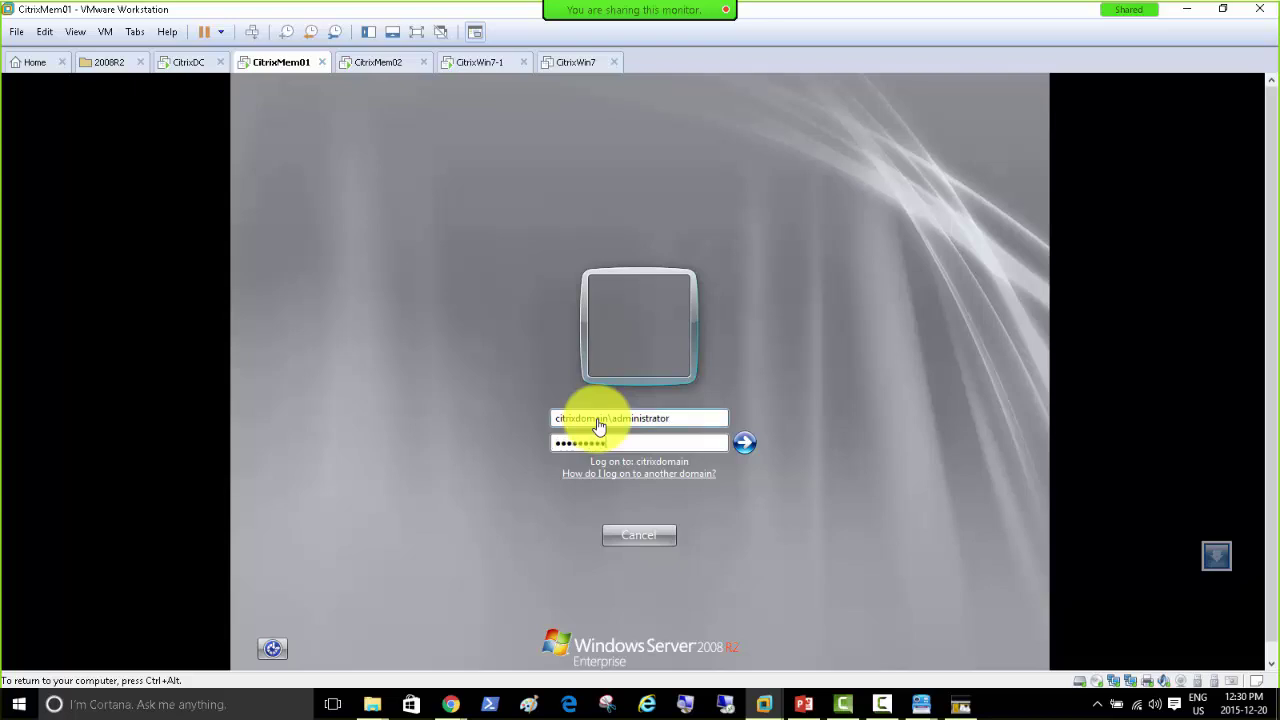
{"action": "key", "text": "Return"}
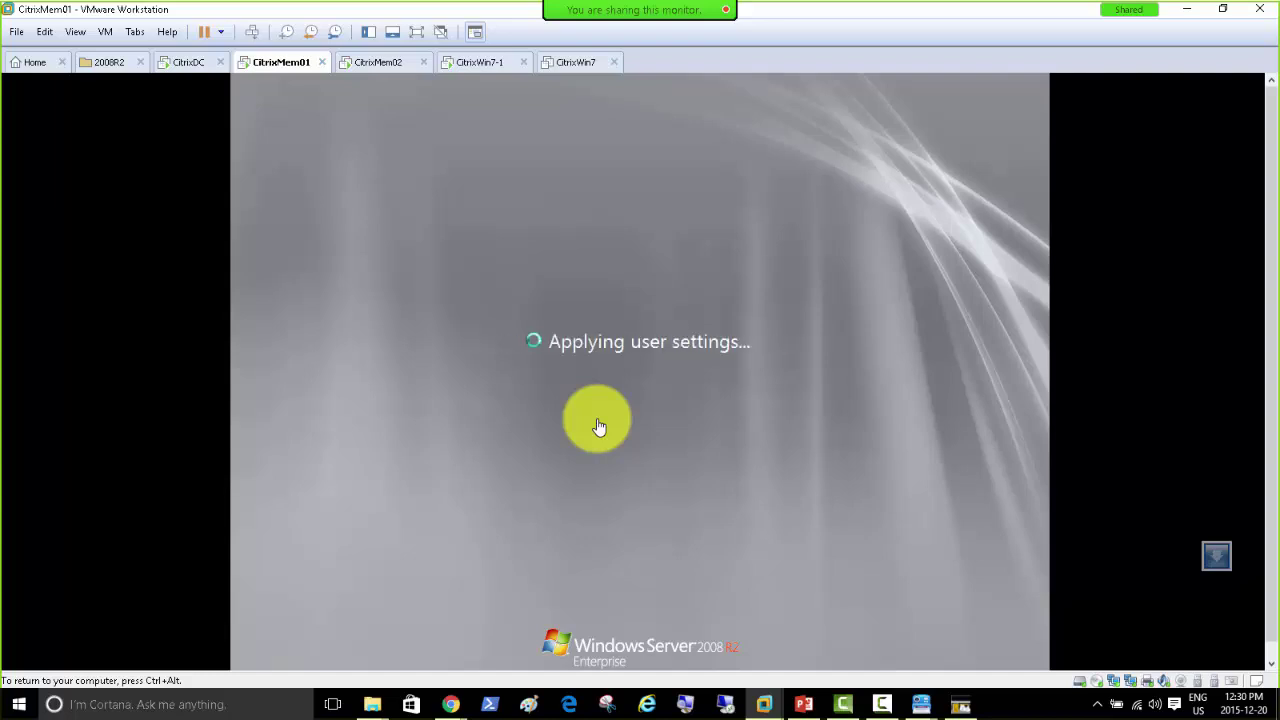
{"action": "key", "text": "ctrl+alt"}
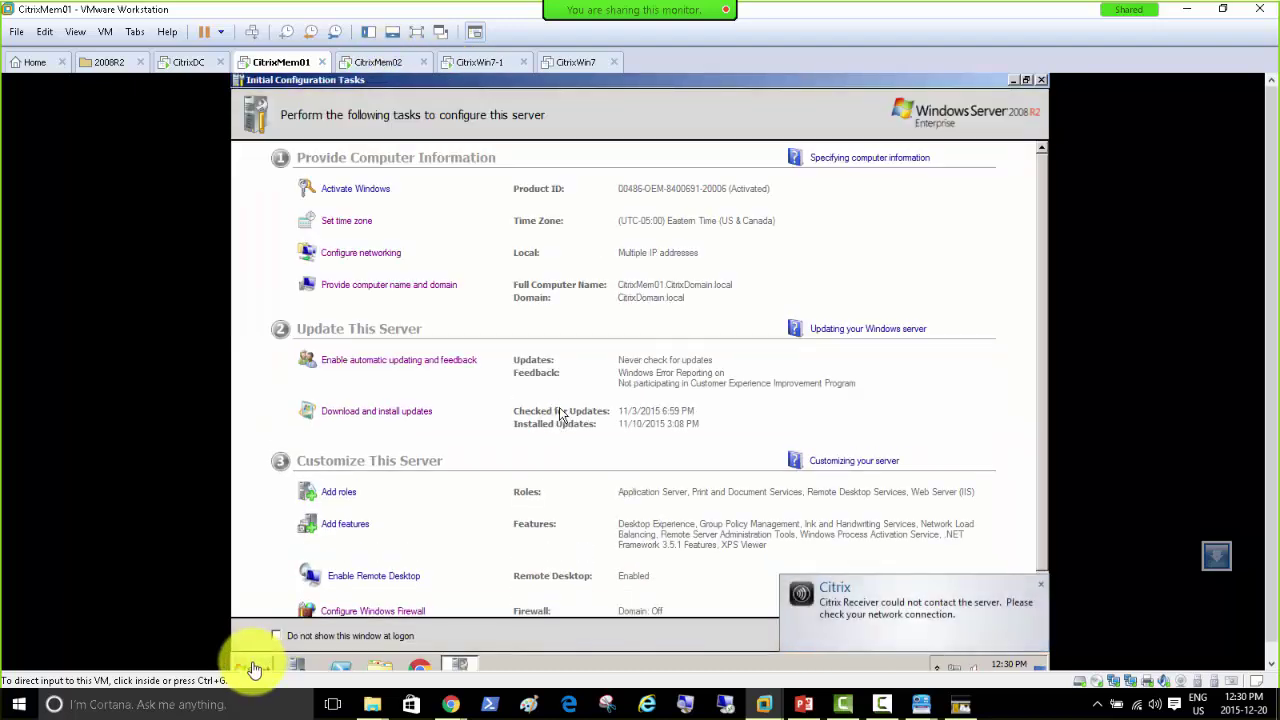
Step: Open Programs and Features from the CitrixMem01 Control Panel
{"action": "left_click", "coordinate": [254, 665]}
{"action": "left_click", "coordinate": [254, 668]}
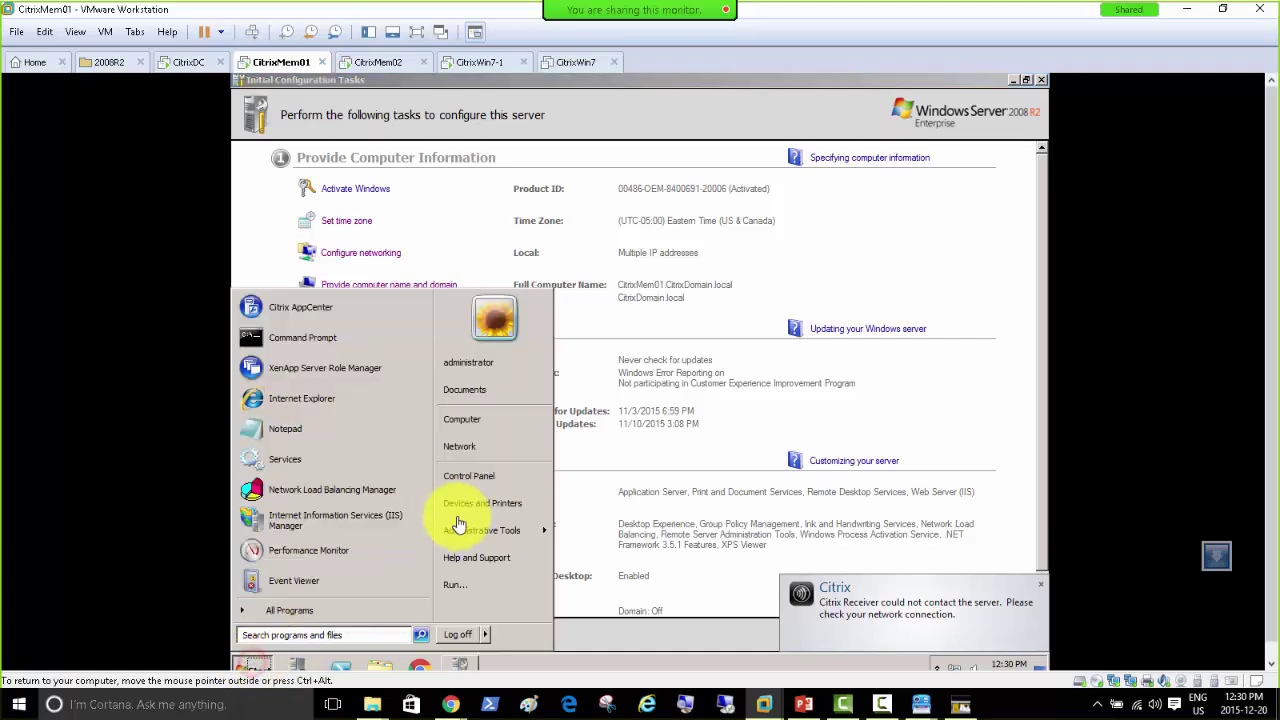
{"action": "left_click", "coordinate": [482, 477]}
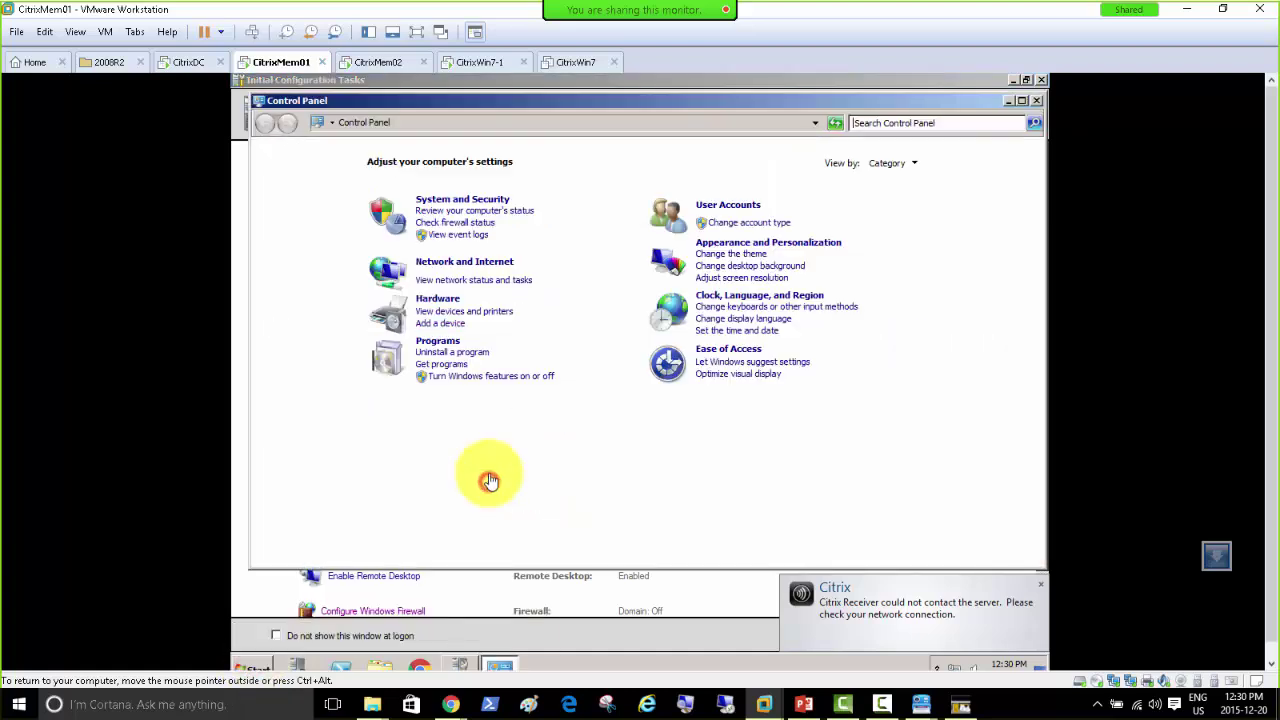
{"action": "left_click", "coordinate": [451, 345]}
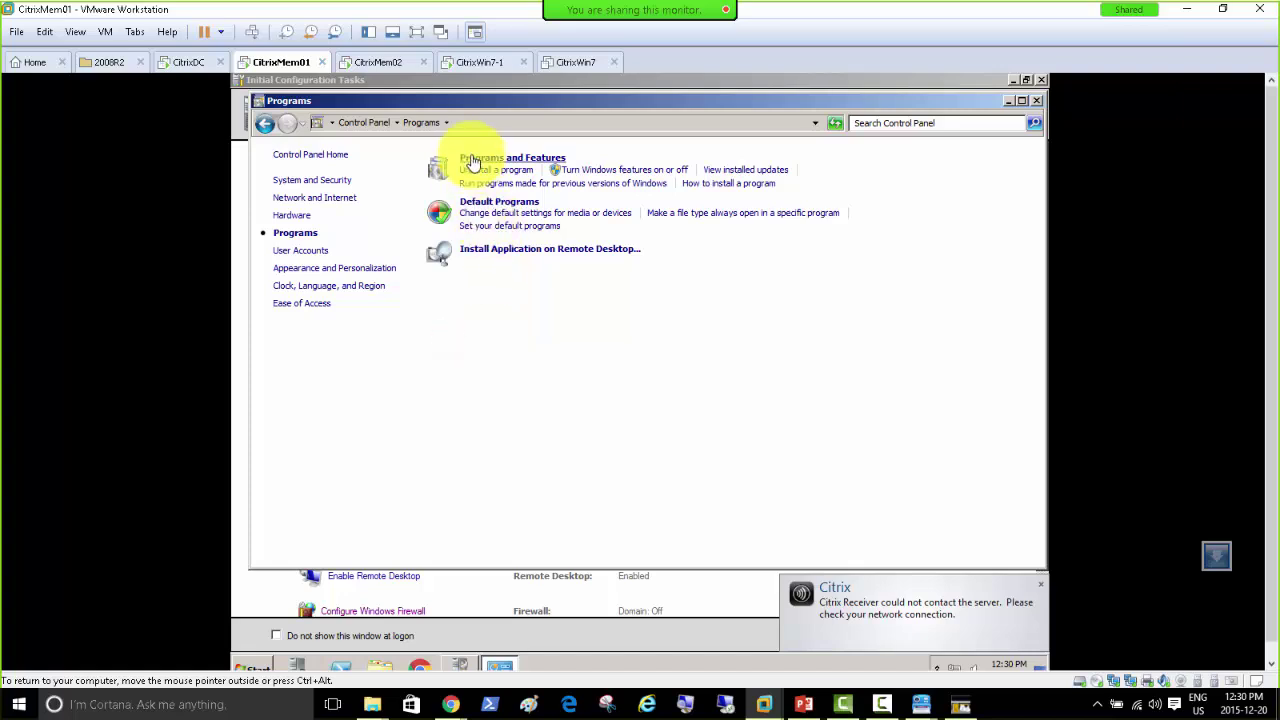
{"action": "left_click", "coordinate": [470, 158]}
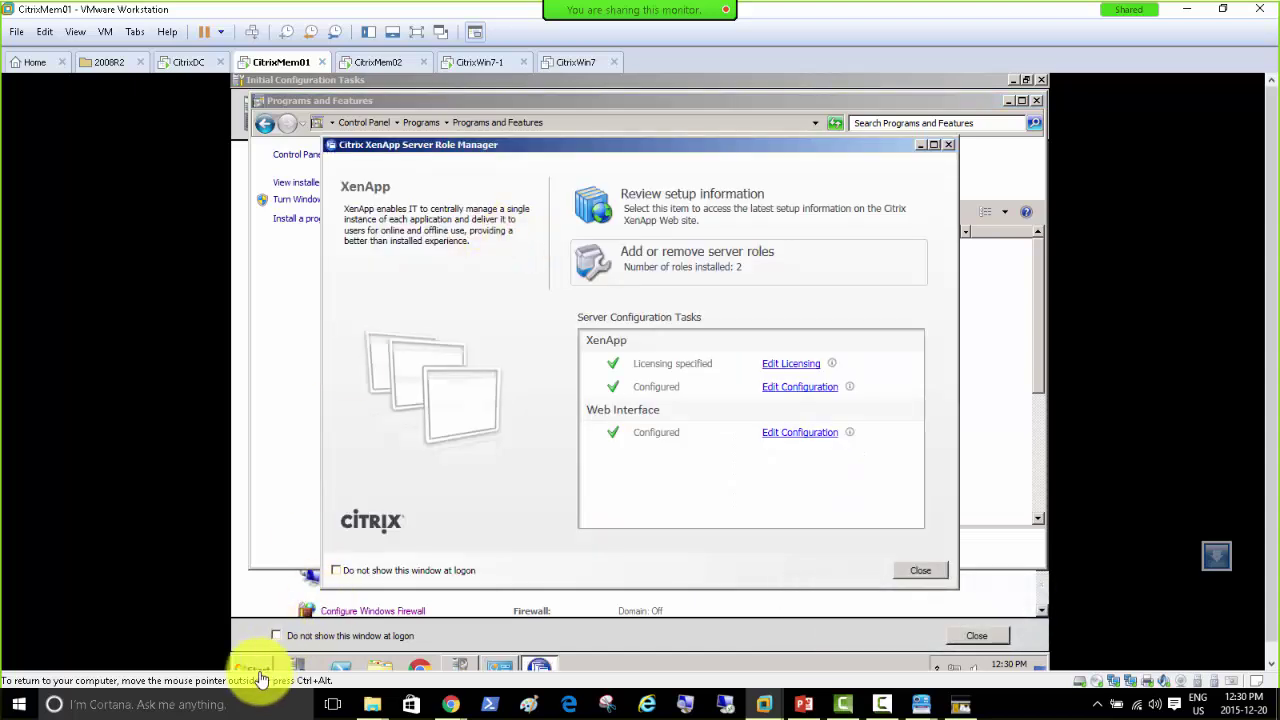
Step: Launch Secure Gateway setup from the XenApp DVD's Common Components menu
{"action": "left_click", "coordinate": [380, 666]}
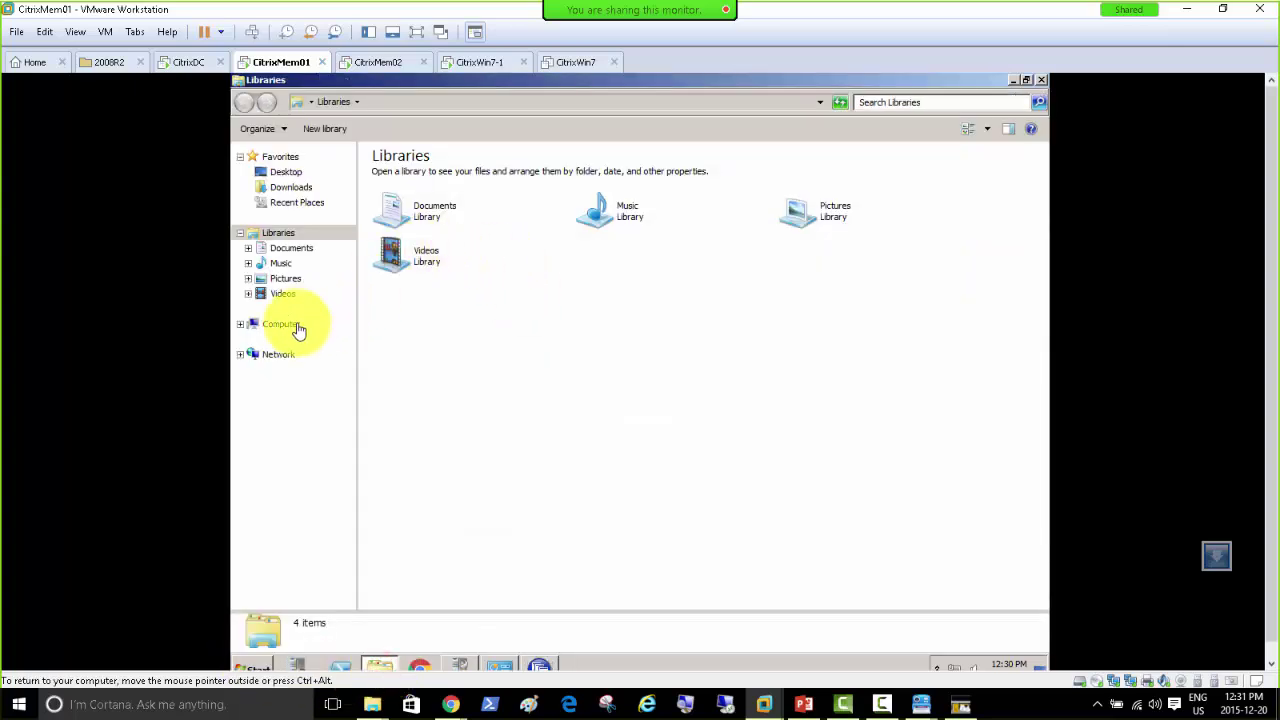
{"action": "left_click", "coordinate": [295, 324]}
{"action": "left_click", "coordinate": [597, 252]}
{"action": "double_click", "coordinate": [597, 252]}
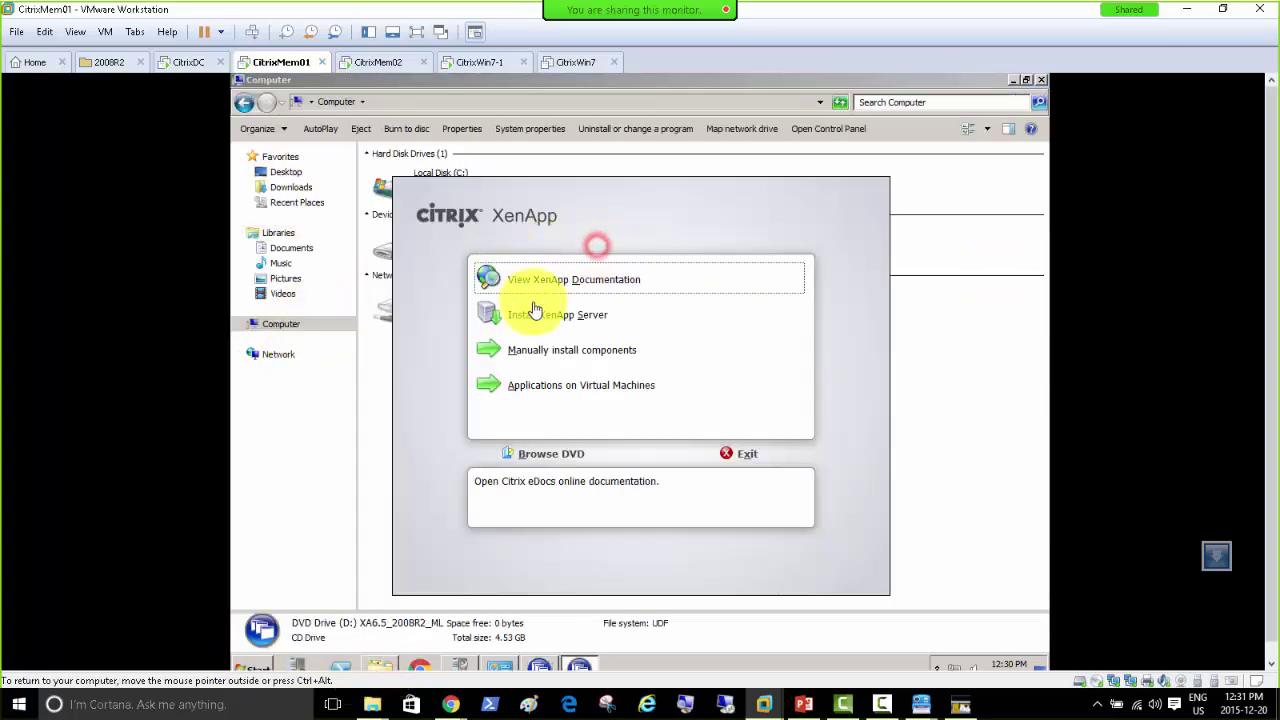
{"action": "left_click", "coordinate": [594, 357]}
{"action": "left_click", "coordinate": [550, 285]}
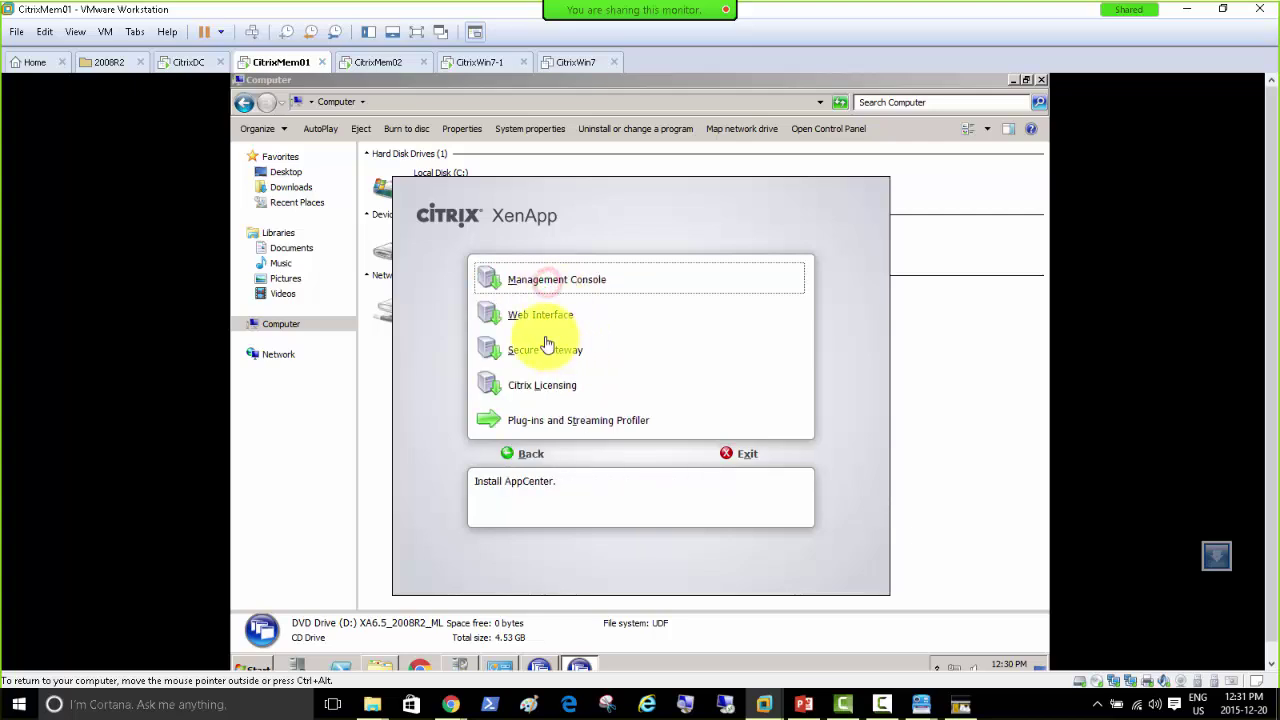
{"action": "left_click", "coordinate": [541, 349]}
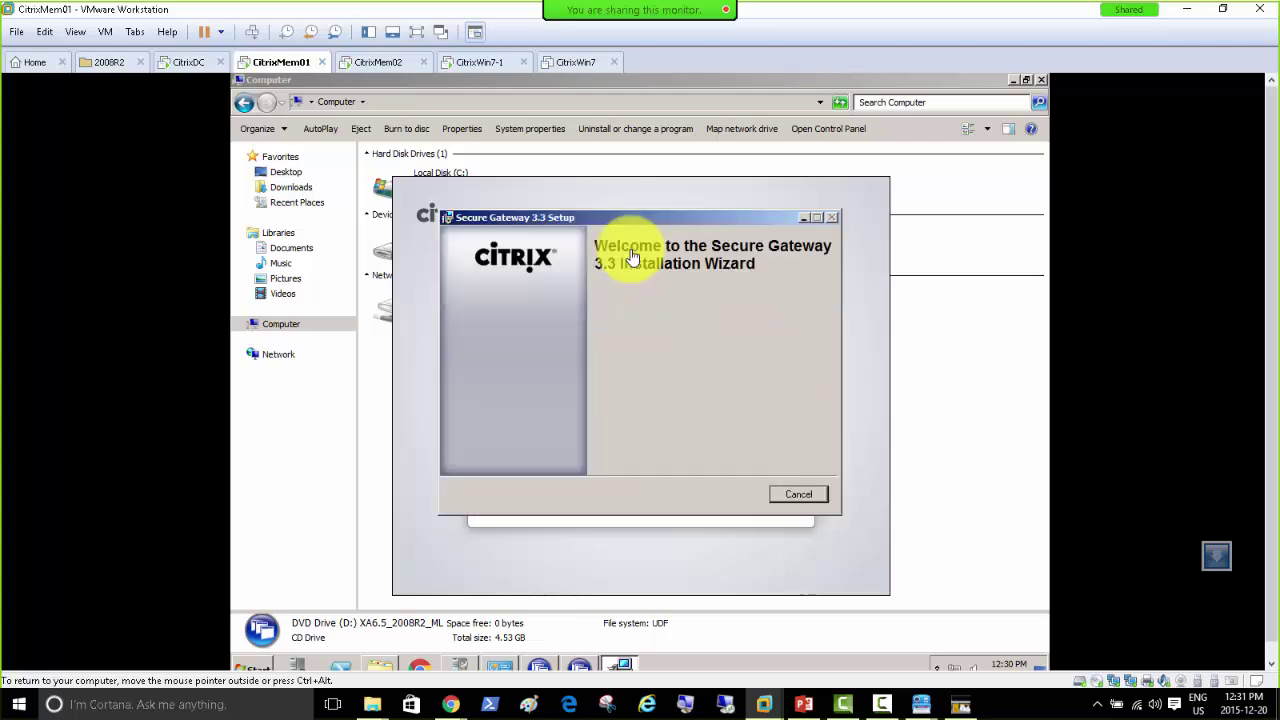
Step: Install Secure Gateway 3.3 in Secure Gateway mode, default folder, running as NETWORK SERVICE
{"action": "left_click", "coordinate": [716, 496]}
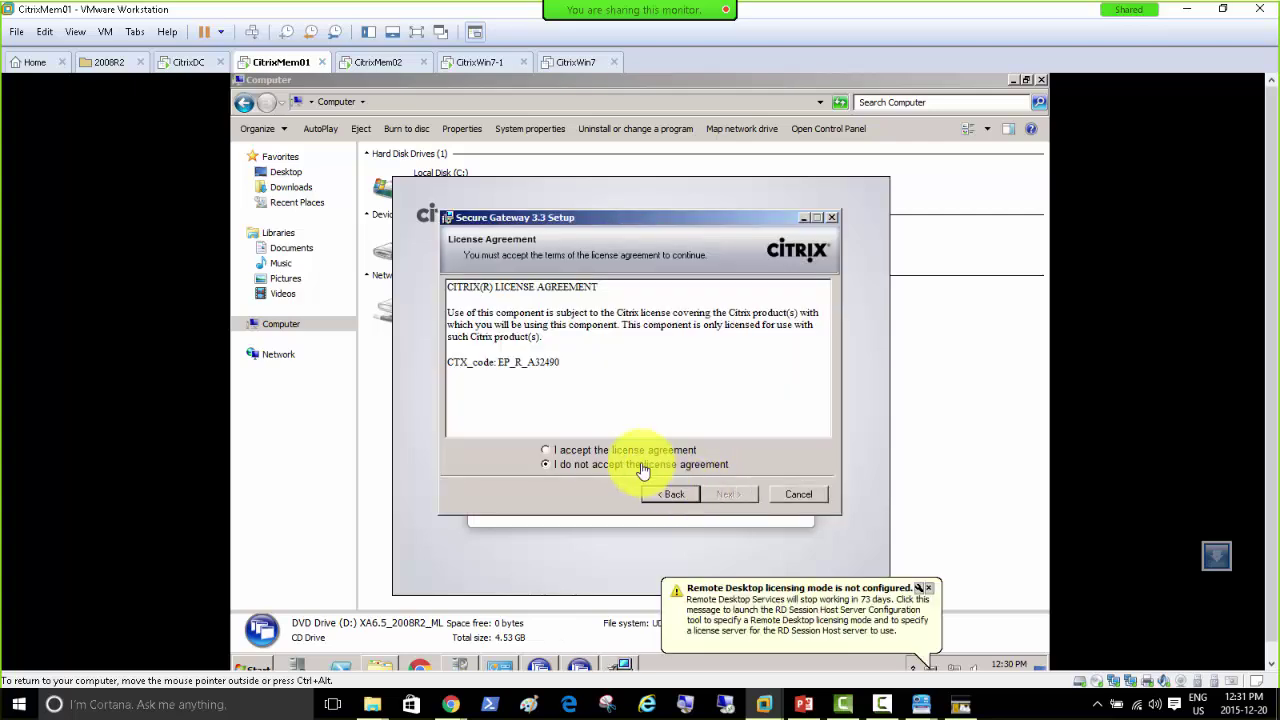
{"action": "left_click", "coordinate": [630, 451]}
{"action": "left_click", "coordinate": [728, 496]}
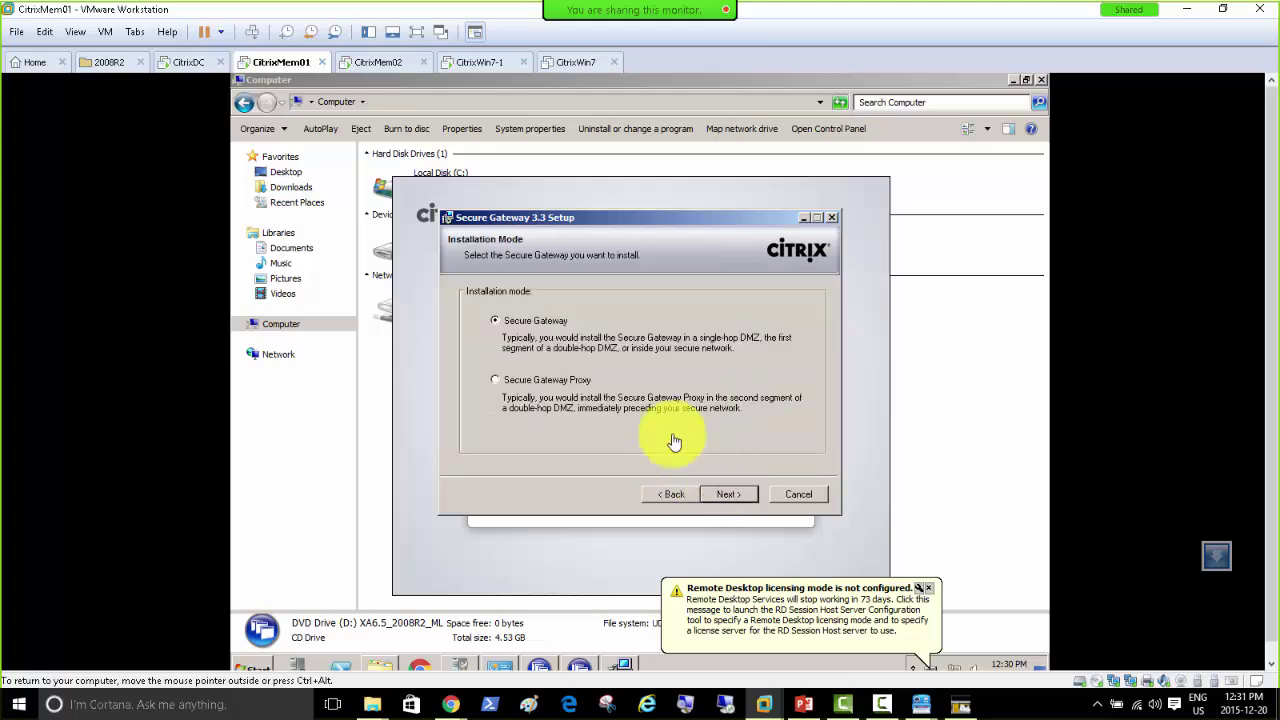
{"action": "left_click", "coordinate": [728, 494]}
{"action": "left_click", "coordinate": [727, 494]}
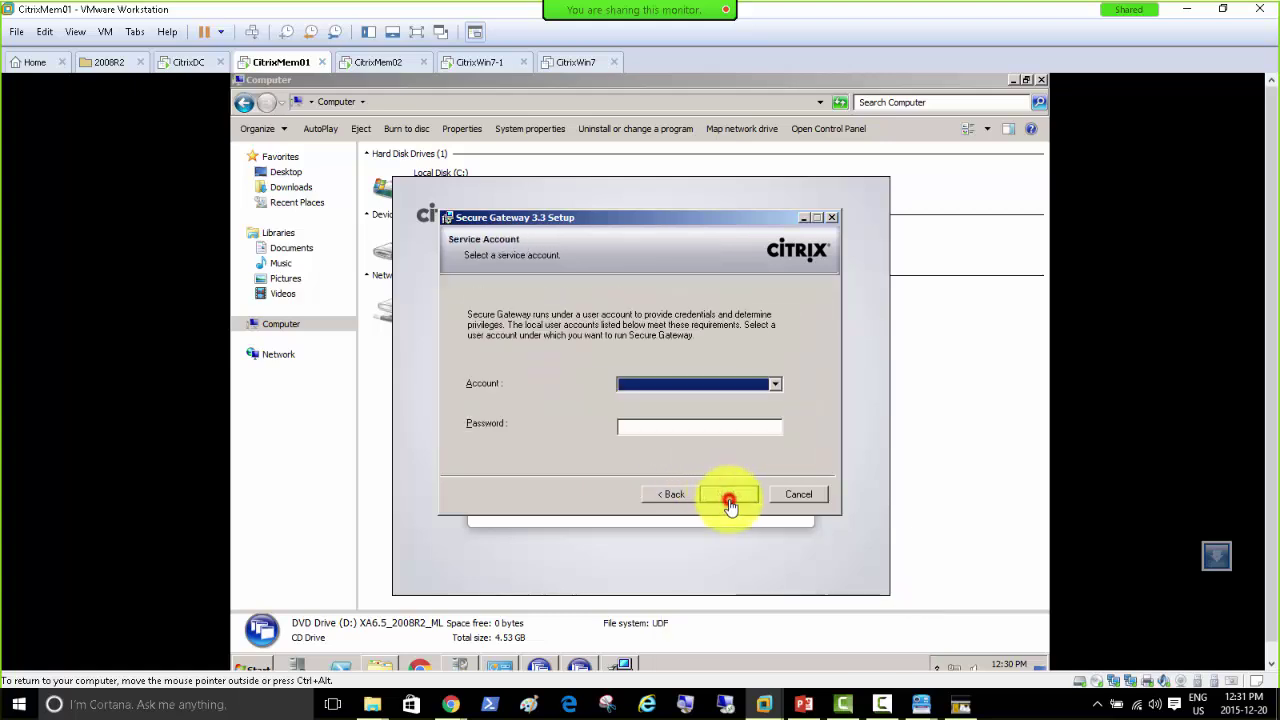
{"action": "left_click", "coordinate": [775, 387]}
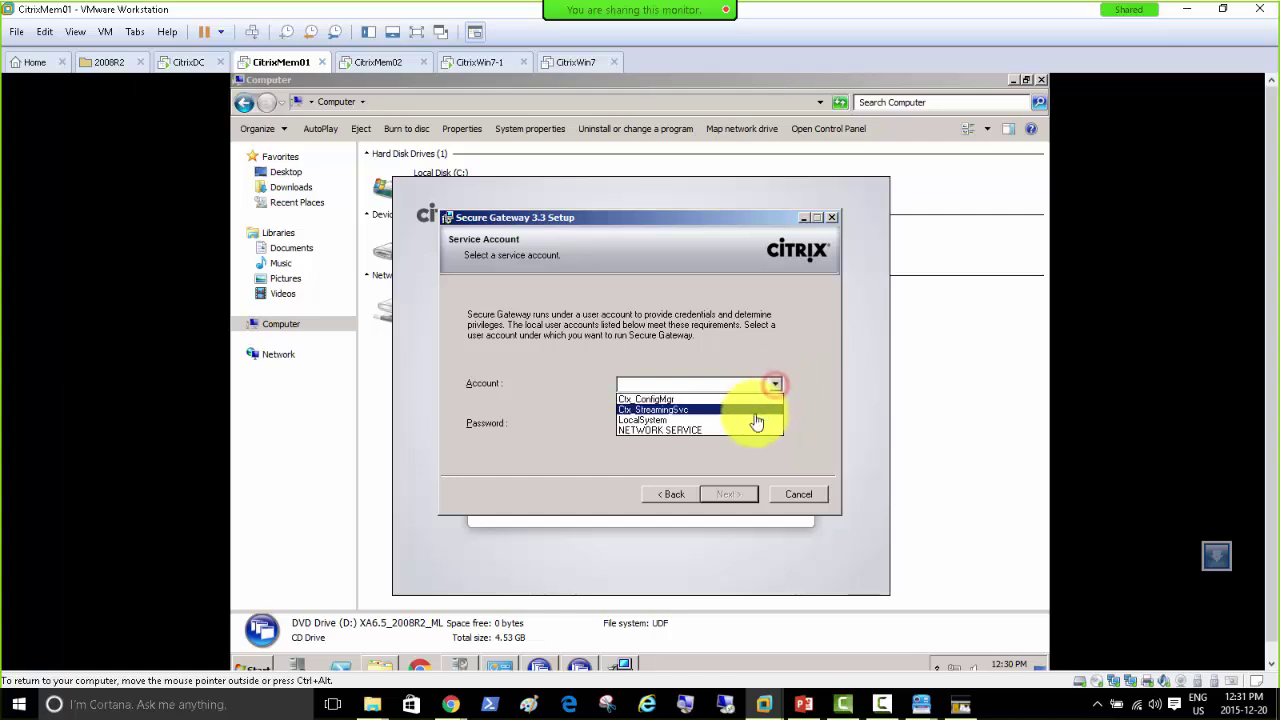
{"action": "left_click", "coordinate": [754, 440]}
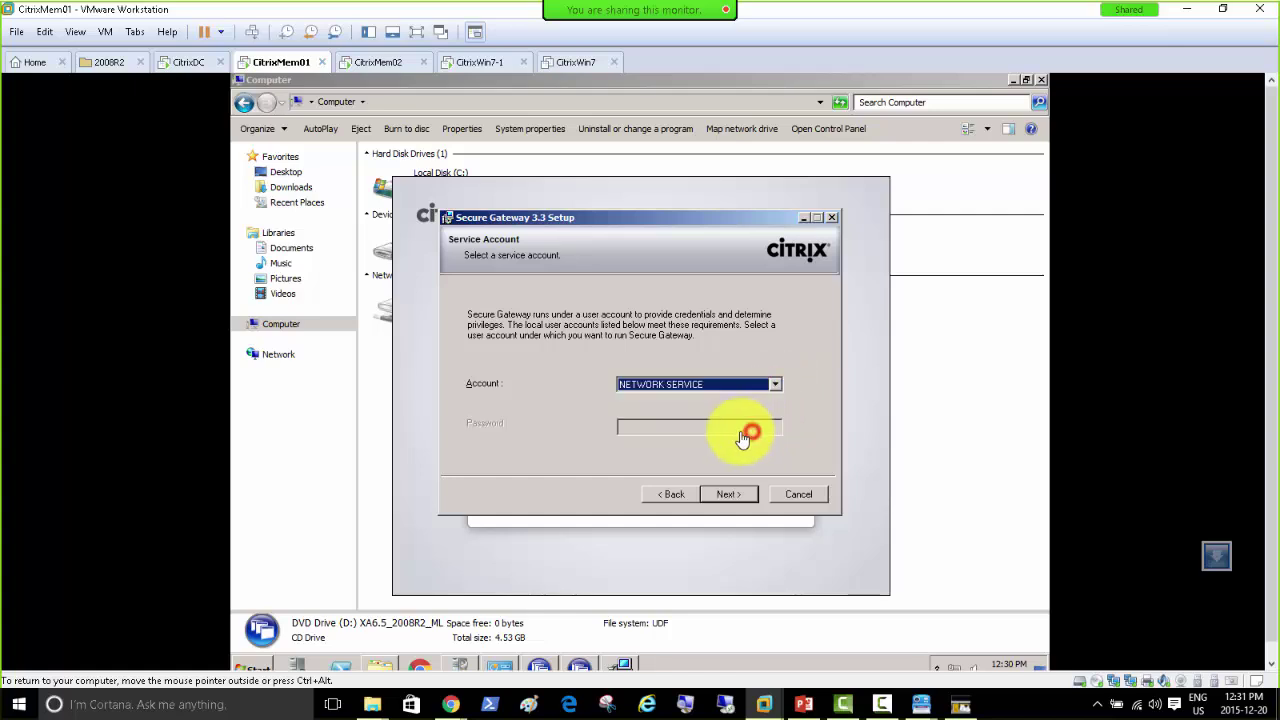
{"action": "left_click", "coordinate": [736, 497]}
{"action": "left_click", "coordinate": [729, 495]}
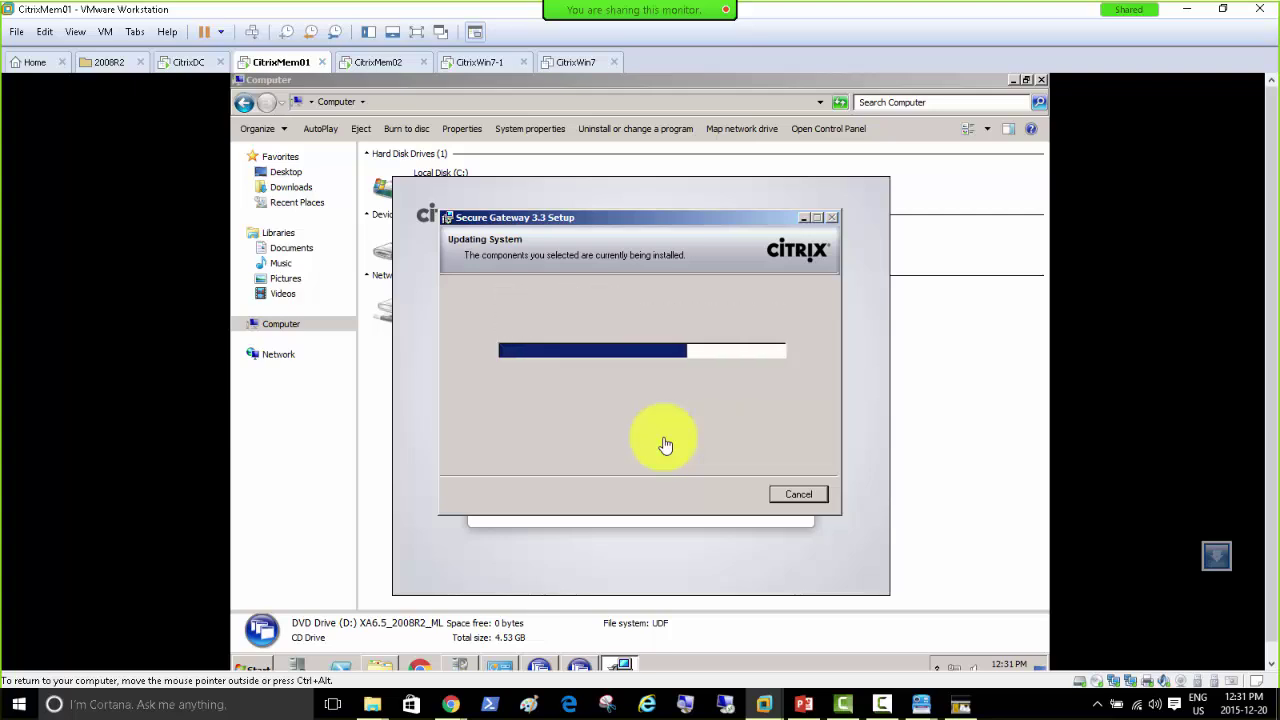
{"action": "left_click", "coordinate": [722, 494]}
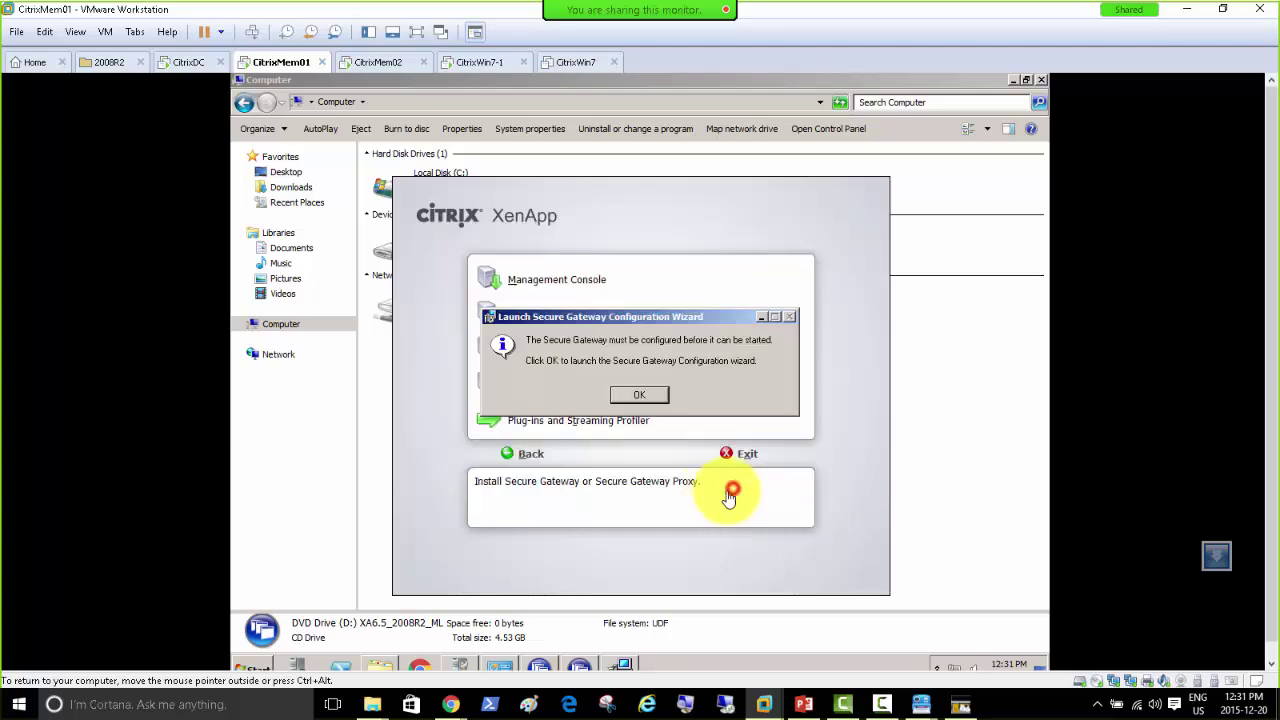
Step: Start the Secure Gateway configuration wizard using the CitrixMem01.CitrixDomain.local certificate
{"action": "left_click", "coordinate": [625, 398]}
{"action": "left_click", "coordinate": [622, 518]}
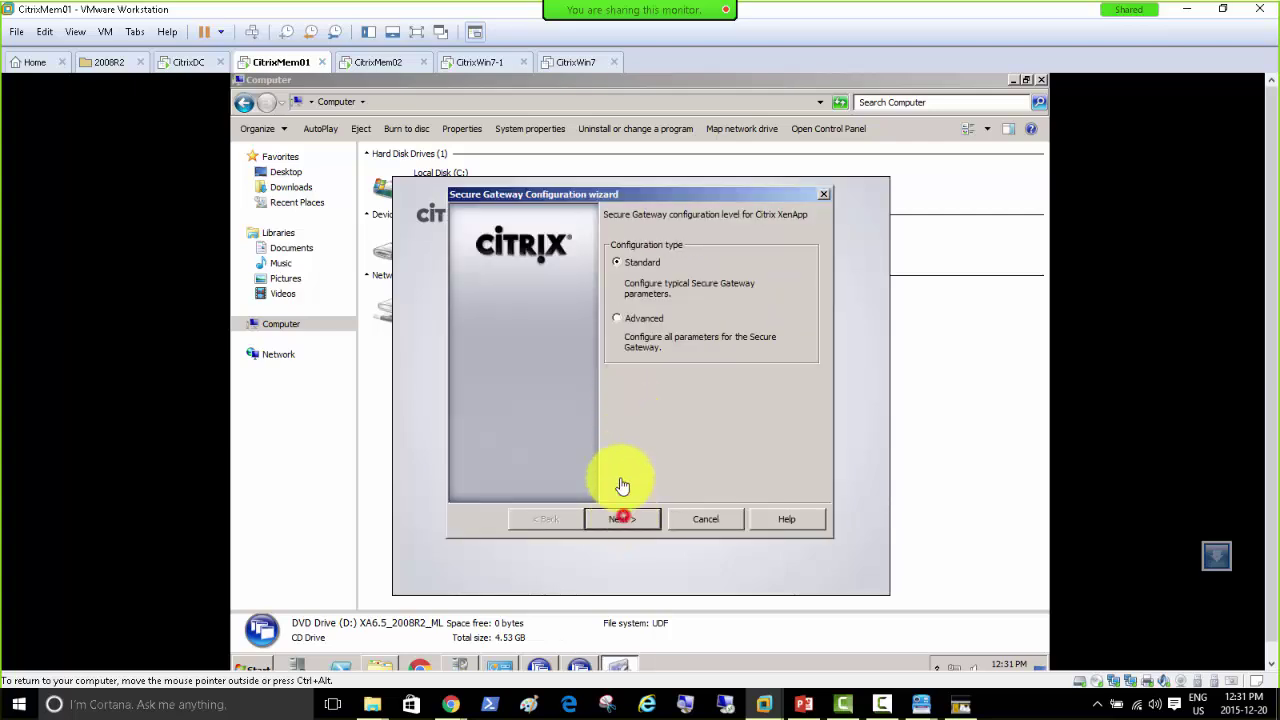
{"action": "left_click", "coordinate": [616, 318]}
{"action": "left_click", "coordinate": [622, 518]}
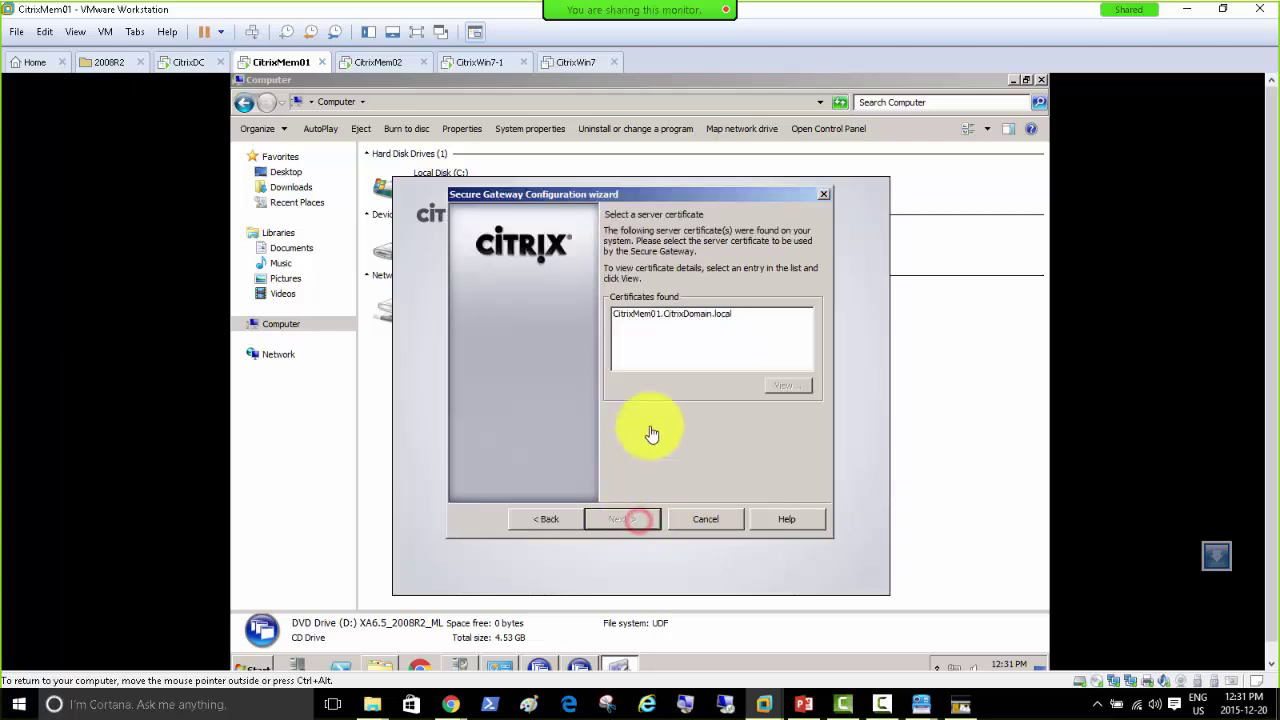
{"action": "left_click", "coordinate": [665, 316]}
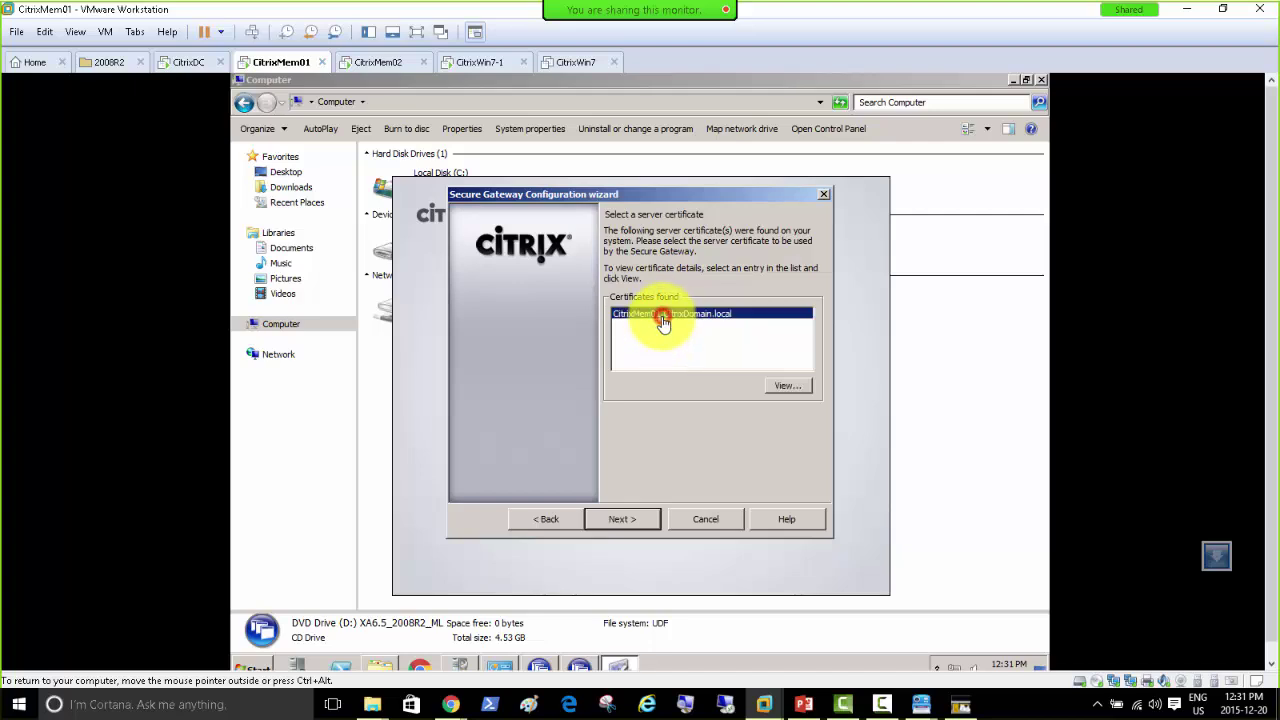
{"action": "left_click", "coordinate": [640, 526]}
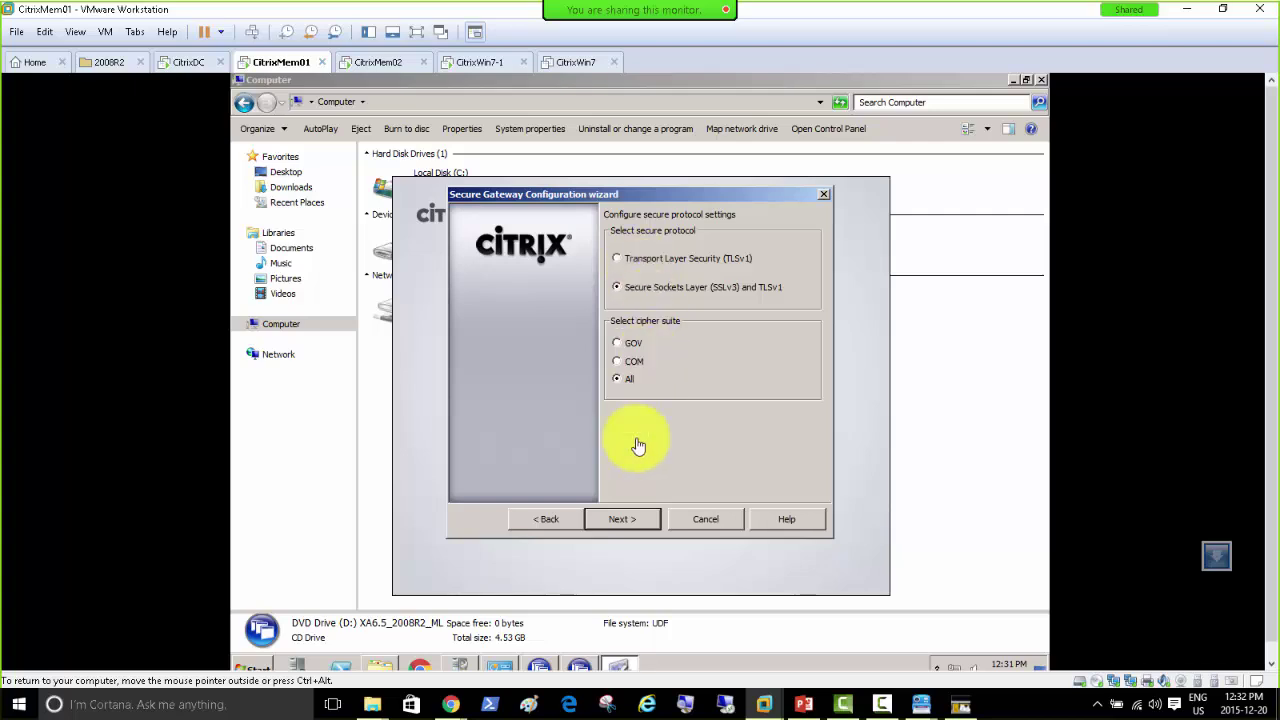
Step: Keep default protocols, port 443 and unrestricted outbound traffic, then begin adding an STA
{"action": "left_click", "coordinate": [629, 518]}
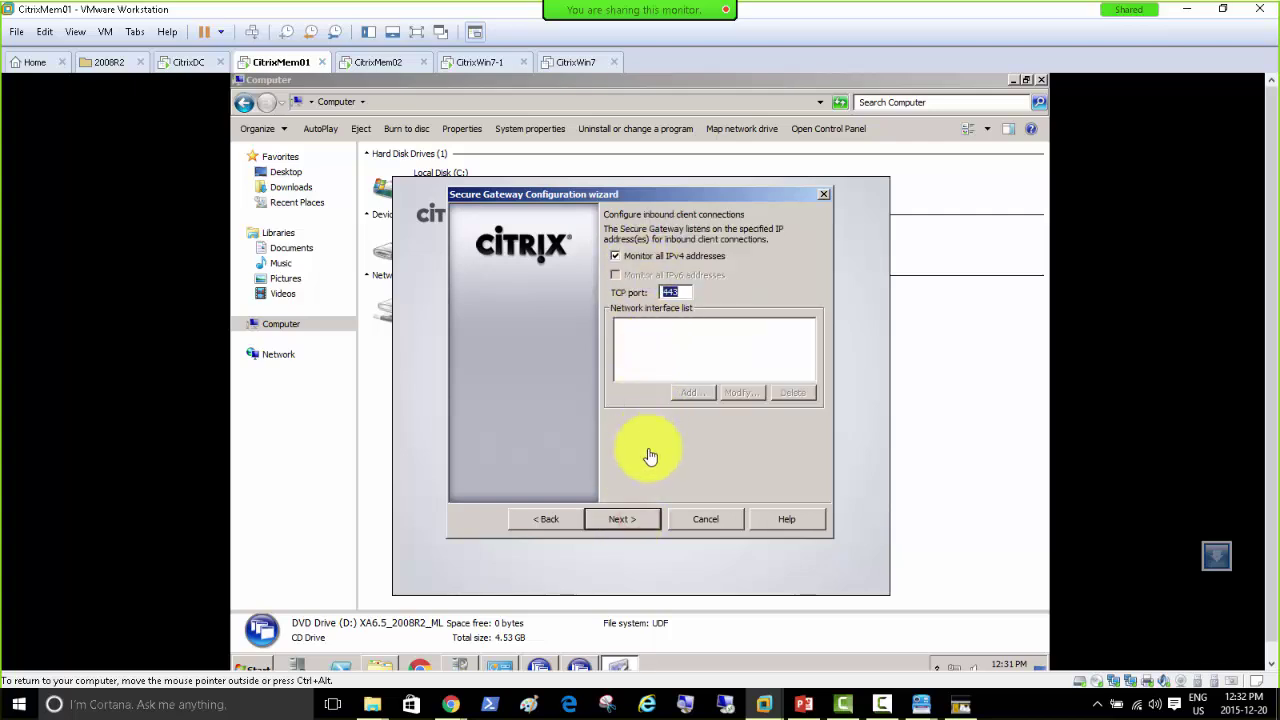
{"action": "left_click", "coordinate": [638, 527]}
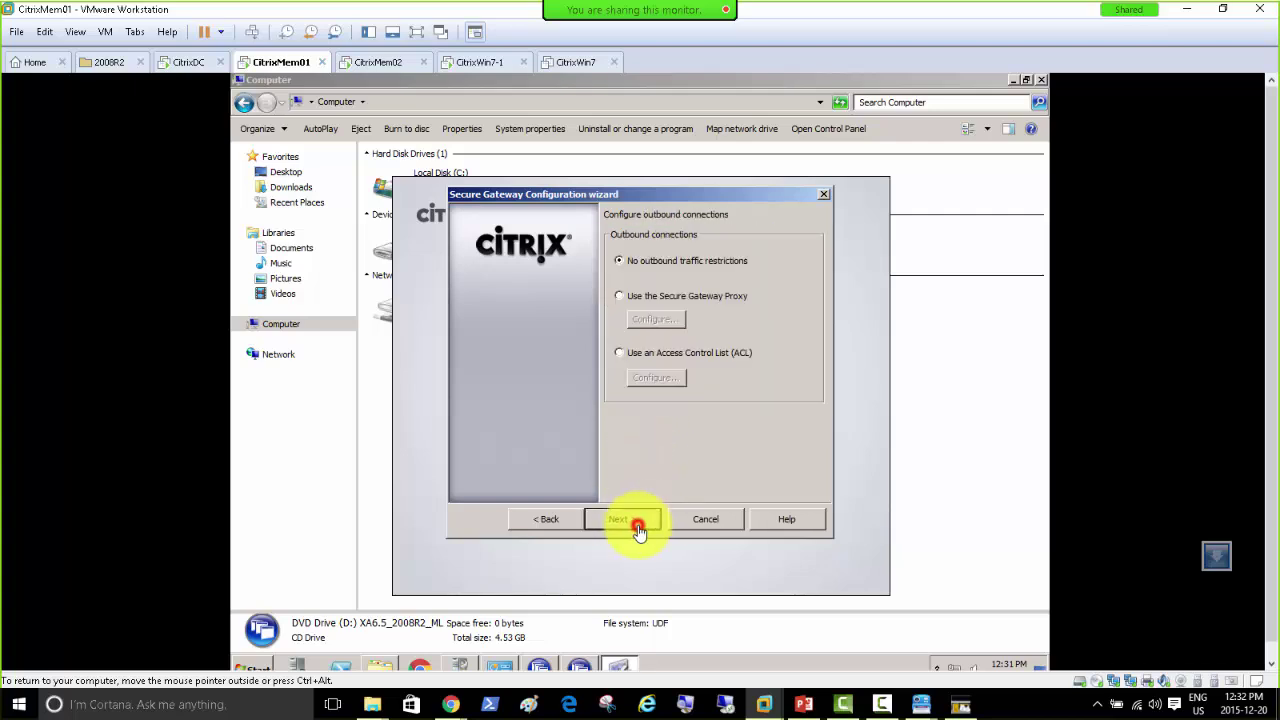
{"action": "left_click", "coordinate": [637, 526]}
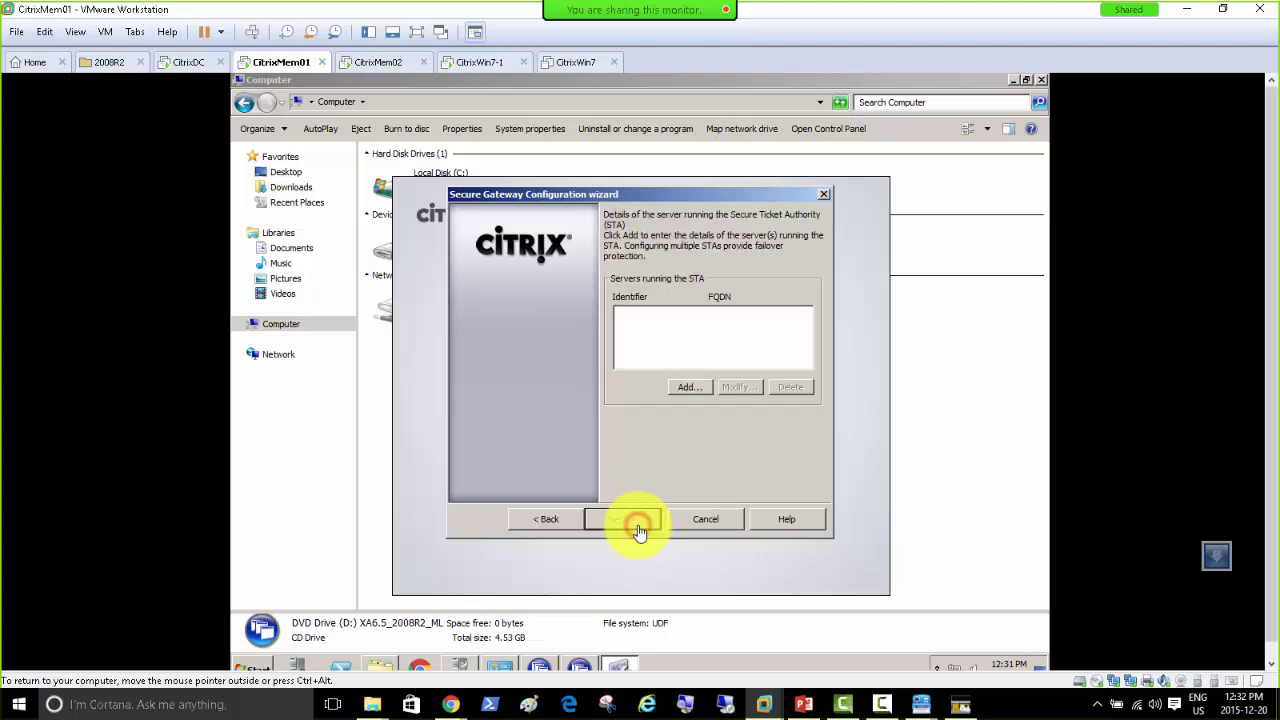
{"action": "left_click", "coordinate": [680, 392]}
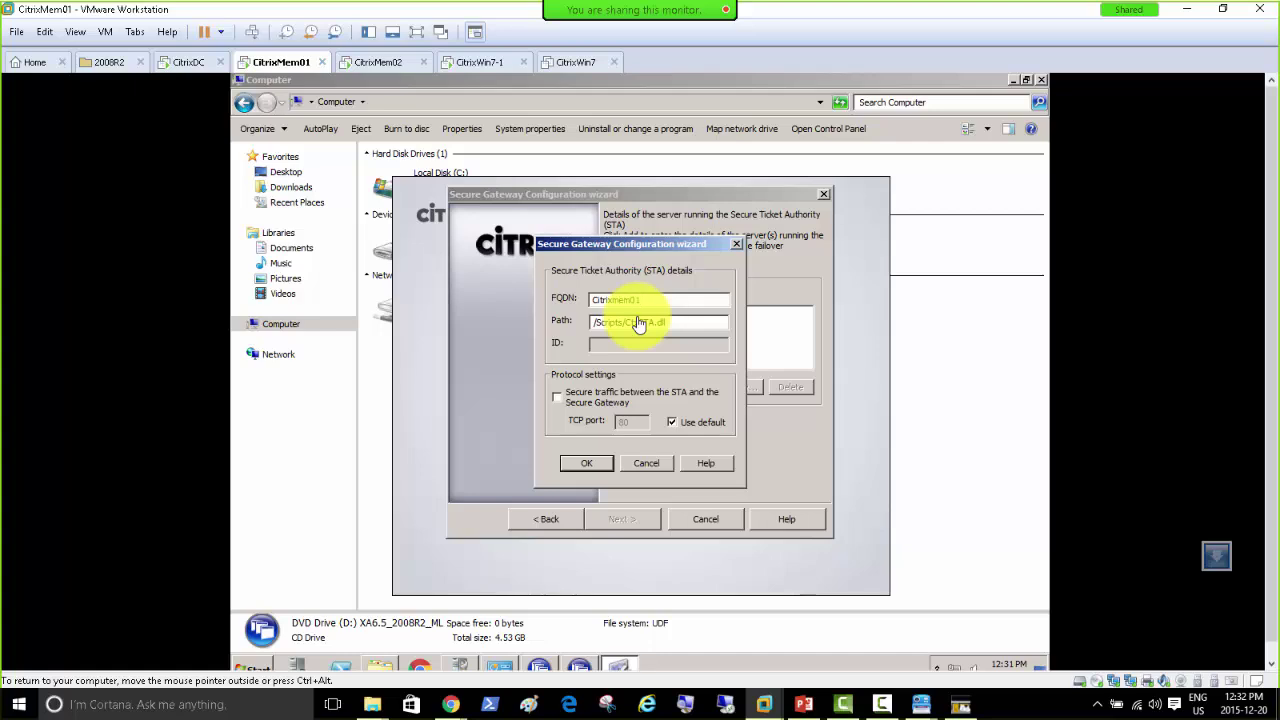
Step: Enter the STA FQDN as Citrixmem01.citrixdomain.local, retrying after the unreachable warnings
{"action": "type", "text": "1"}
{"action": "type", "text": "."}
{"action": "type", "text": "citrixdomain.local"}
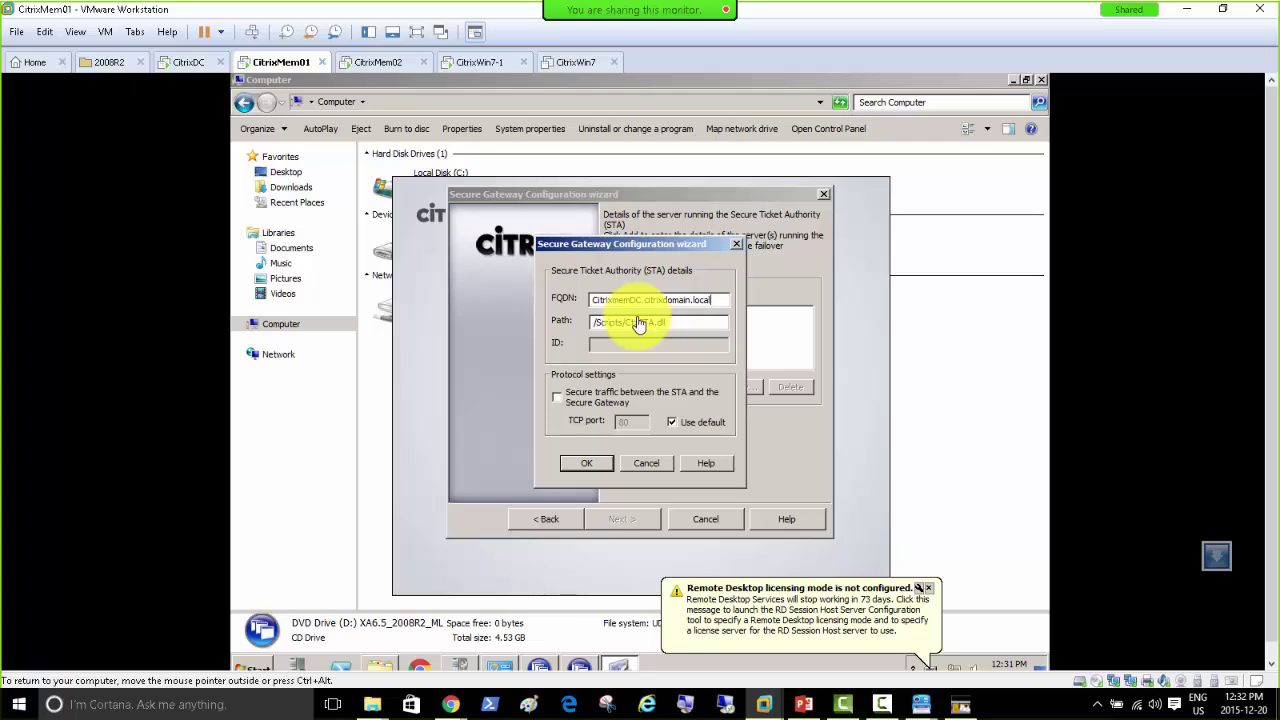
{"action": "left_click", "coordinate": [580, 465]}
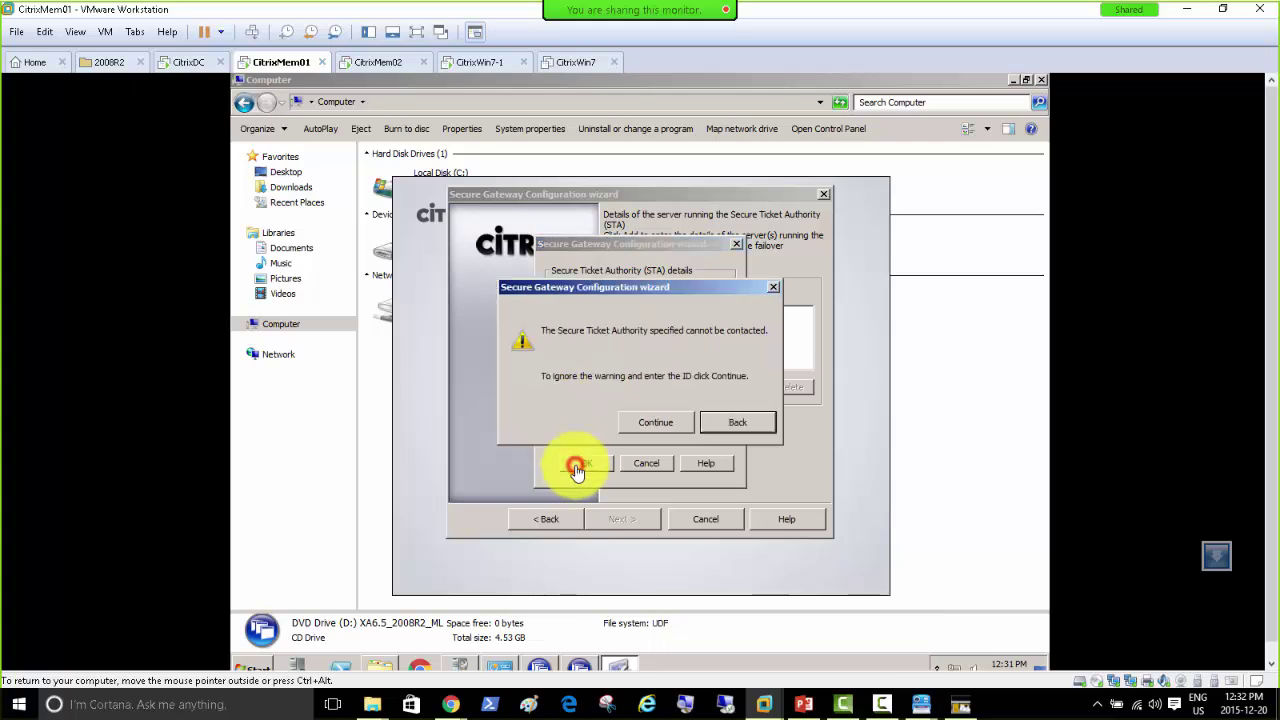
{"action": "left_click", "coordinate": [728, 421]}
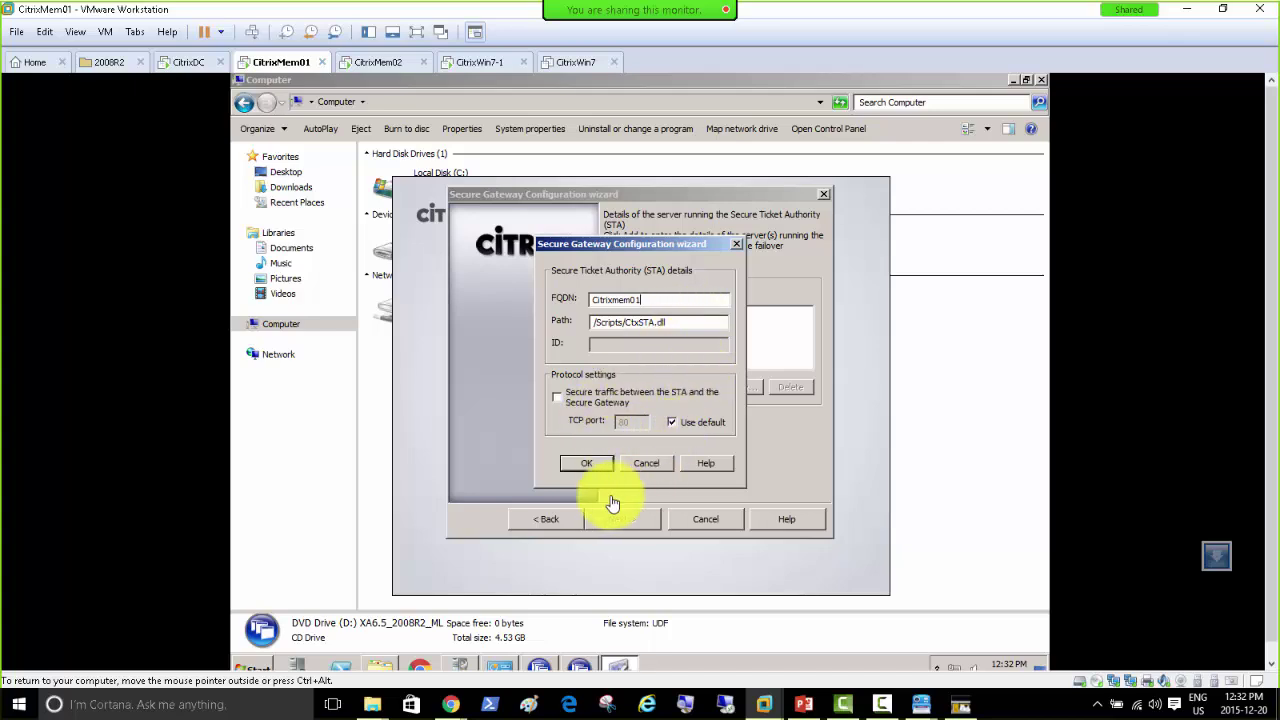
{"action": "left_click", "coordinate": [578, 464]}
{"action": "left_click", "coordinate": [724, 424]}
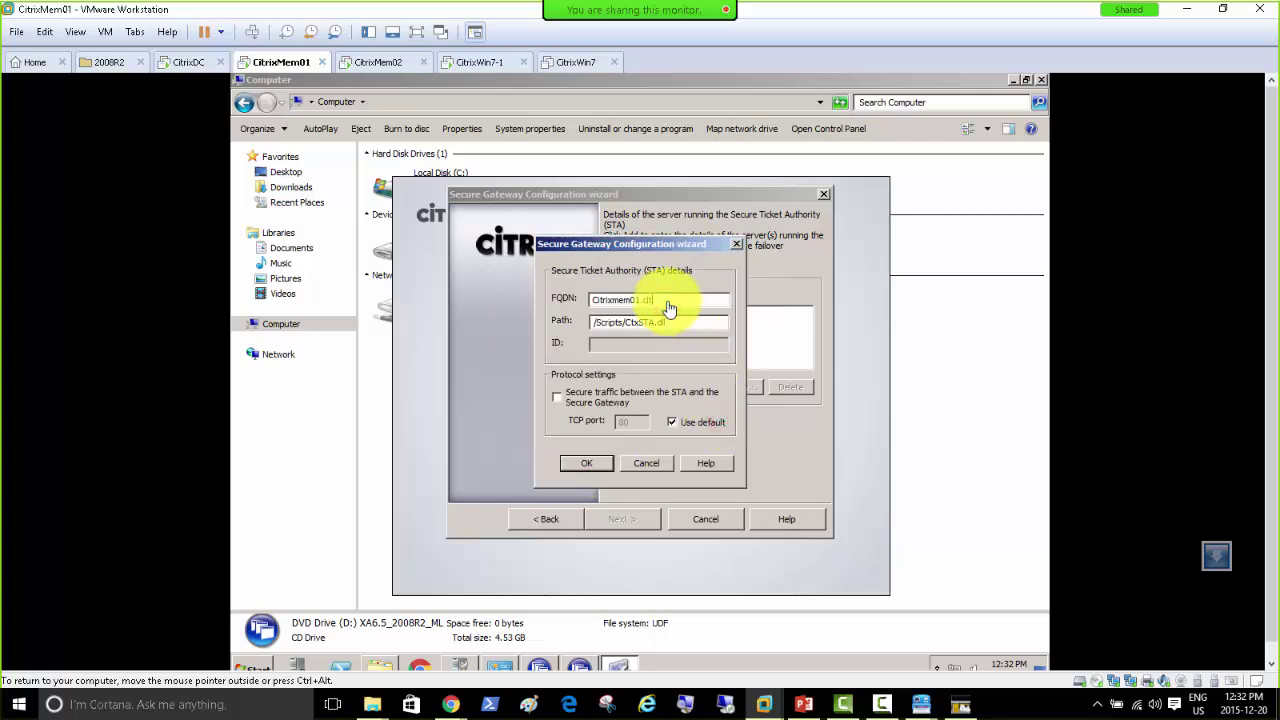
{"action": "type", "text": "ain.local"}
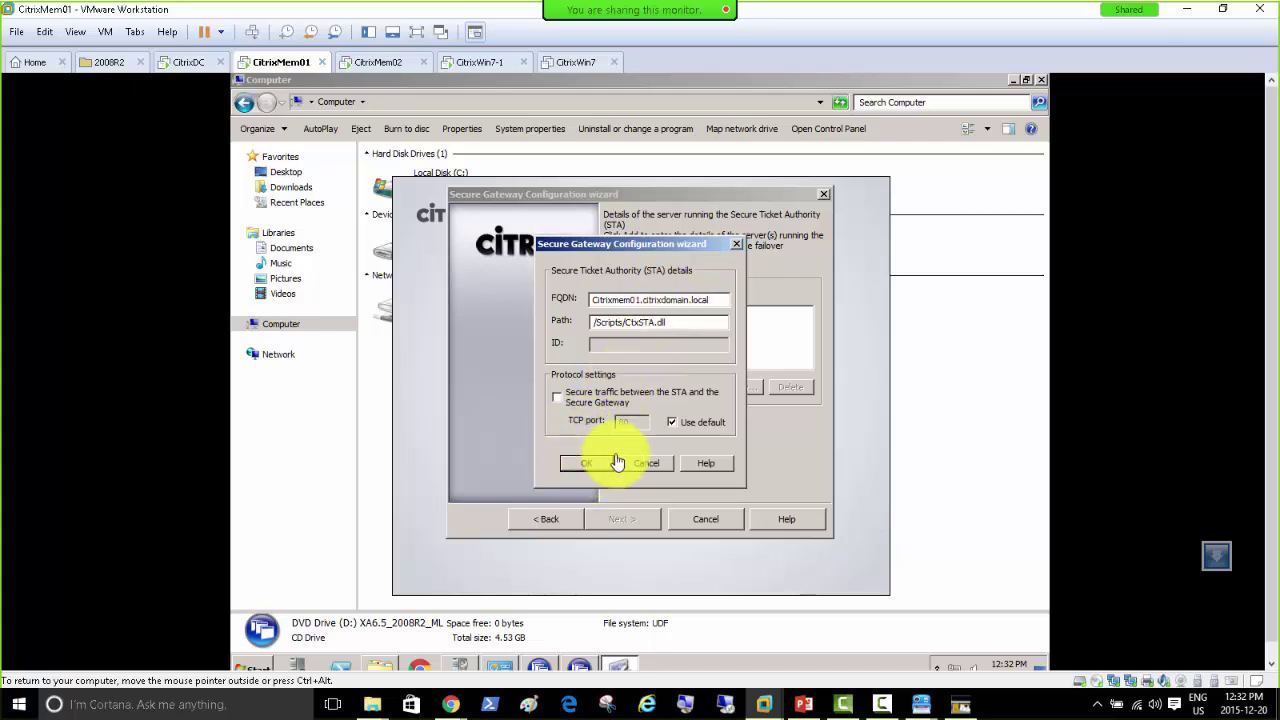
{"action": "left_click", "coordinate": [673, 423]}
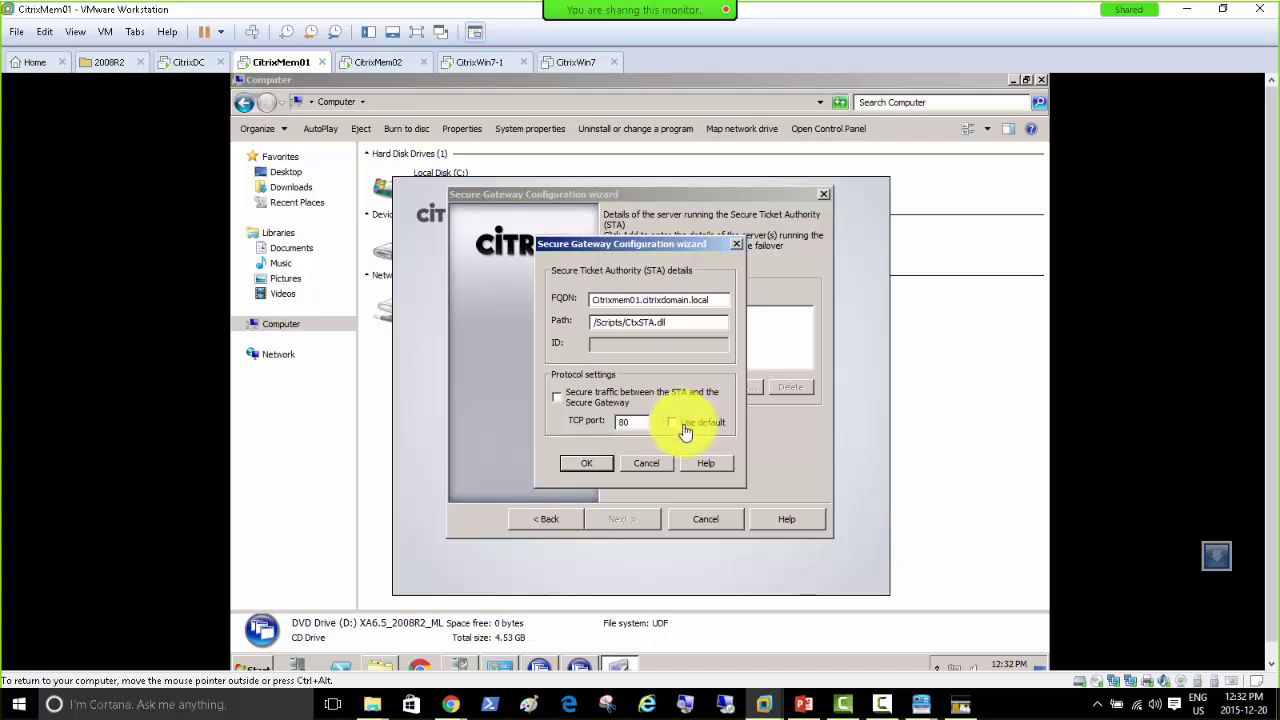
{"action": "left_click", "coordinate": [675, 424]}
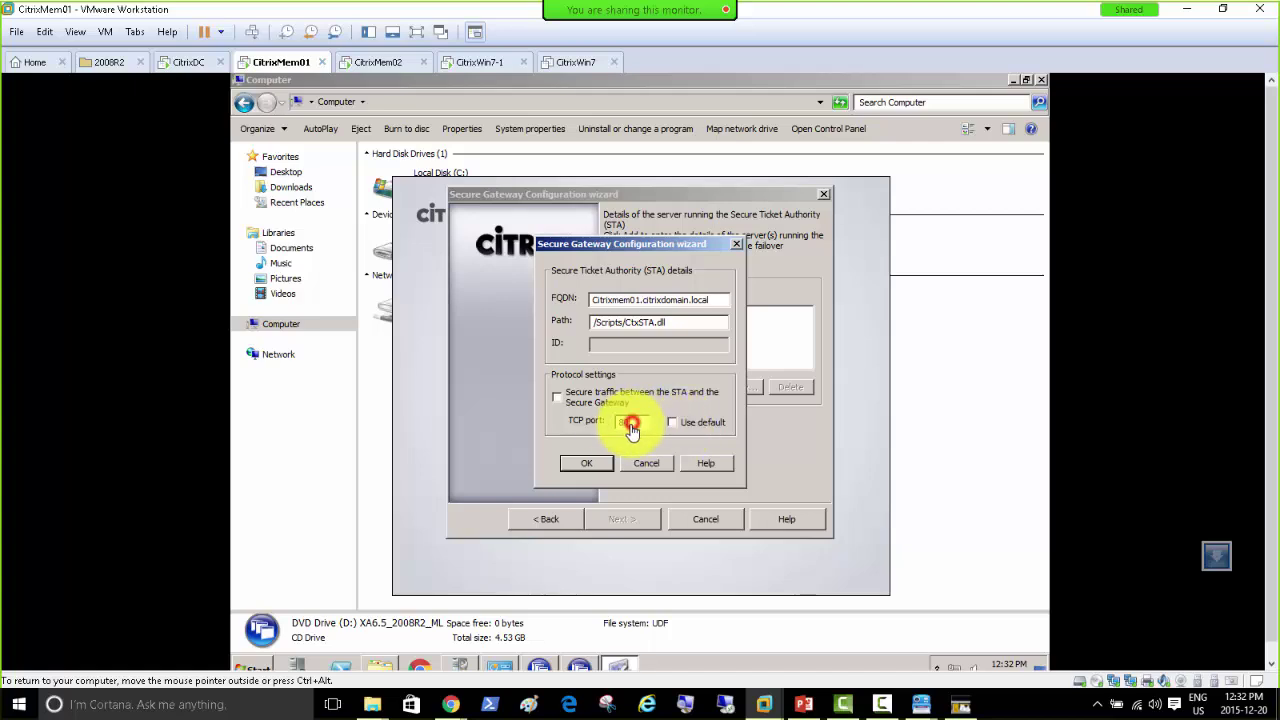
Step: Try STA TCP ports 81 and 82, reverting to default port 80 after each warning
{"action": "type", "text": "1"}
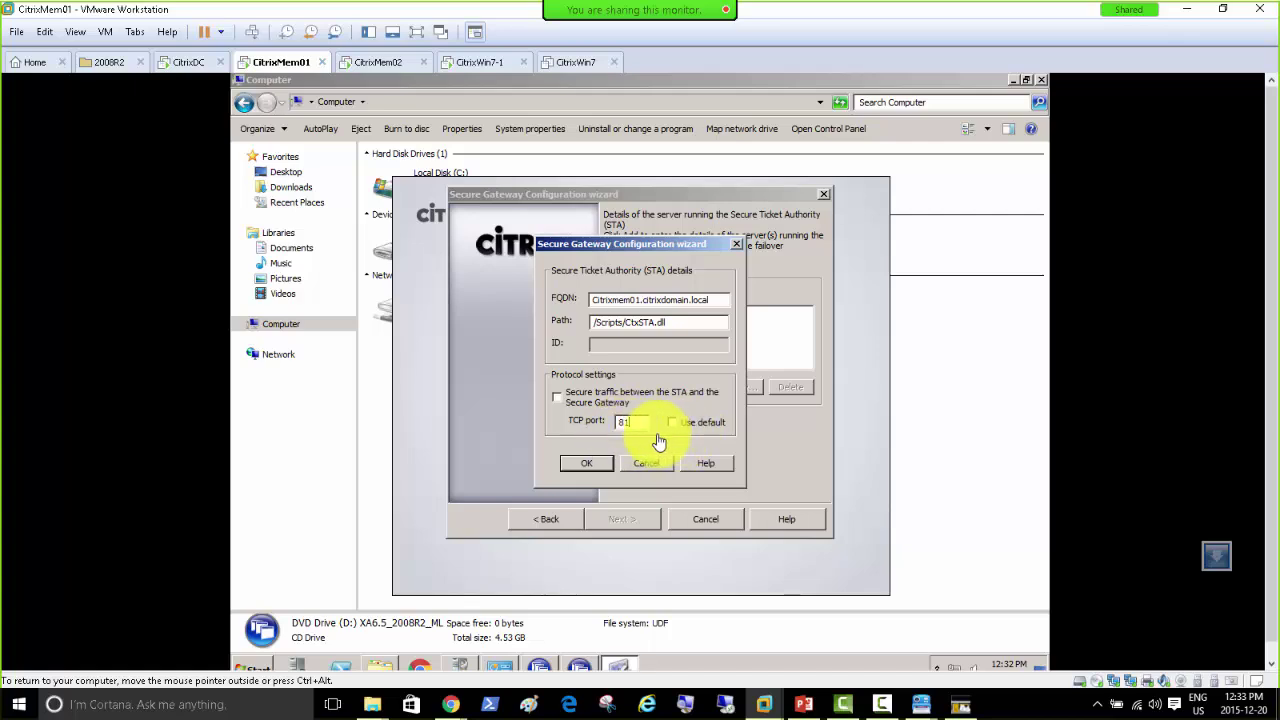
{"action": "left_click", "coordinate": [589, 468]}
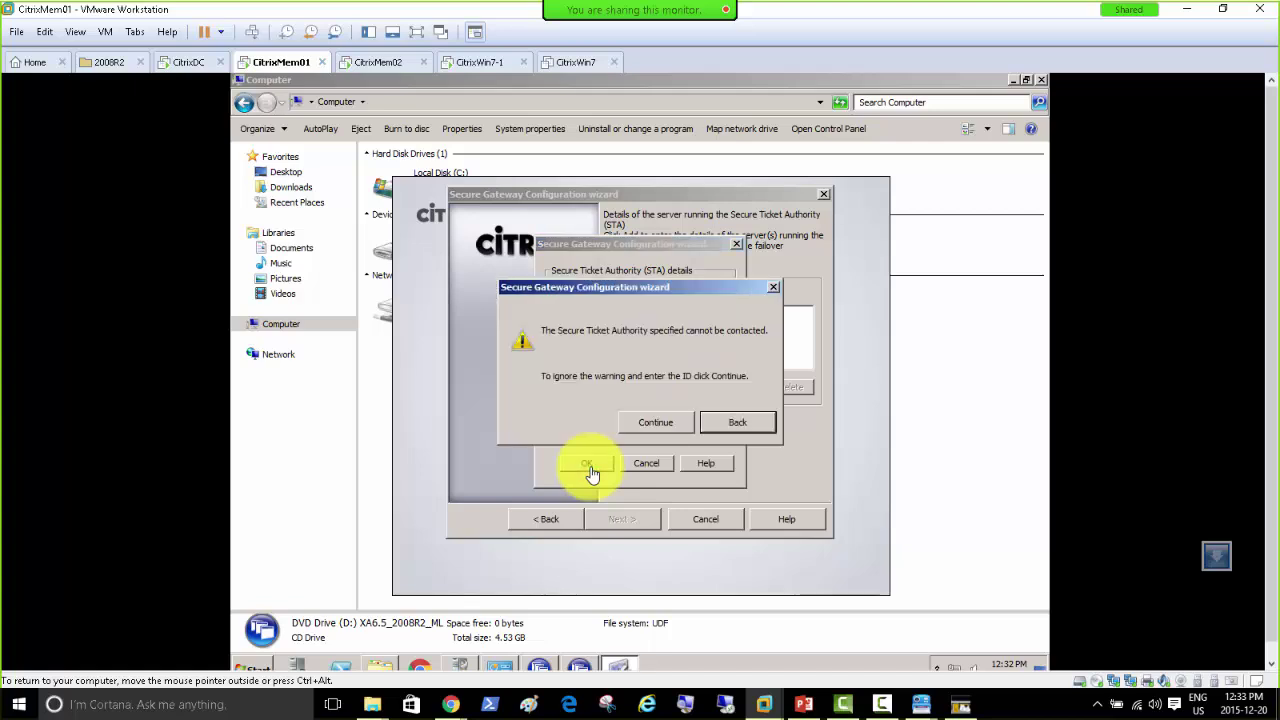
{"action": "left_click", "coordinate": [723, 426]}
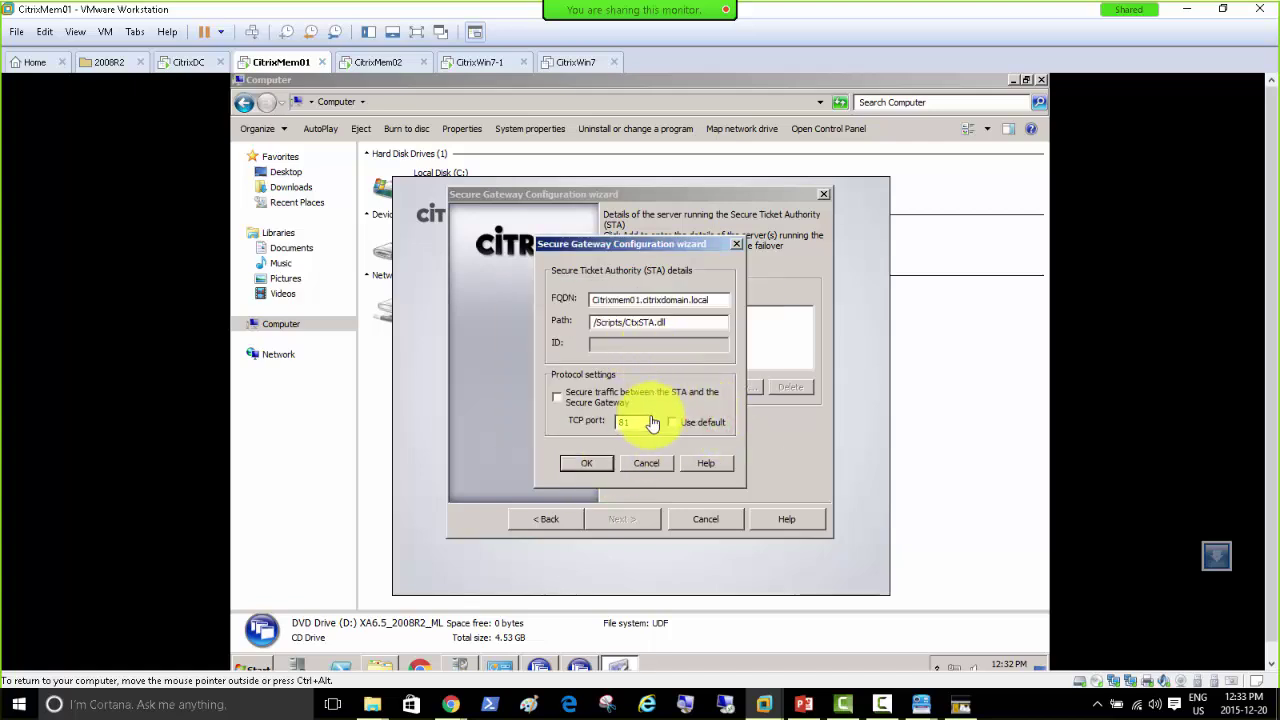
{"action": "left_click", "coordinate": [673, 425]}
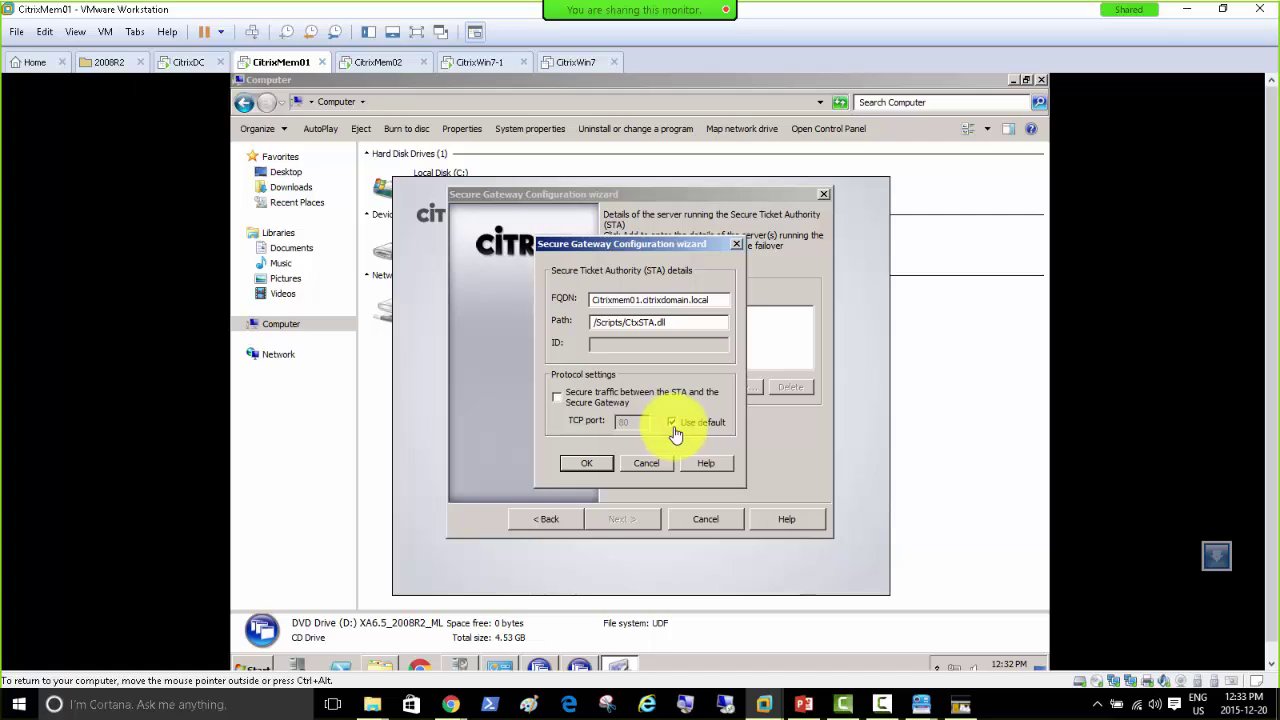
{"action": "left_click", "coordinate": [626, 428]}
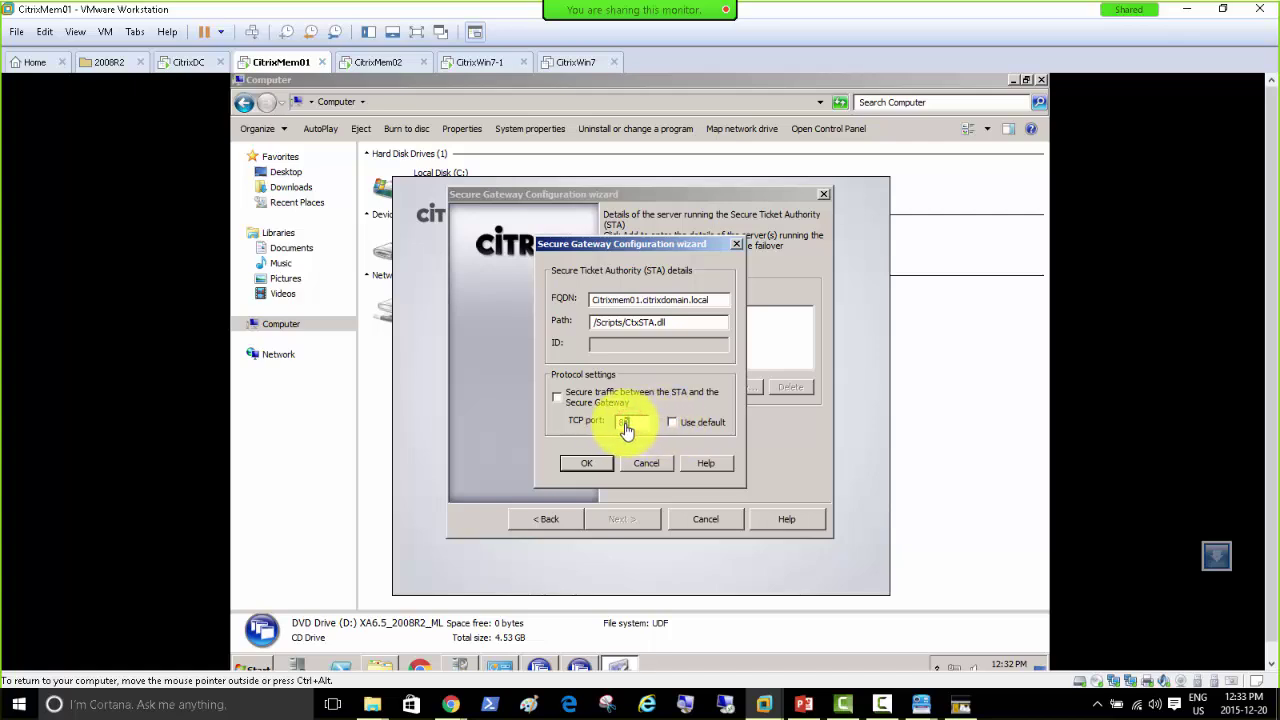
{"action": "double_click", "coordinate": [626, 428]}
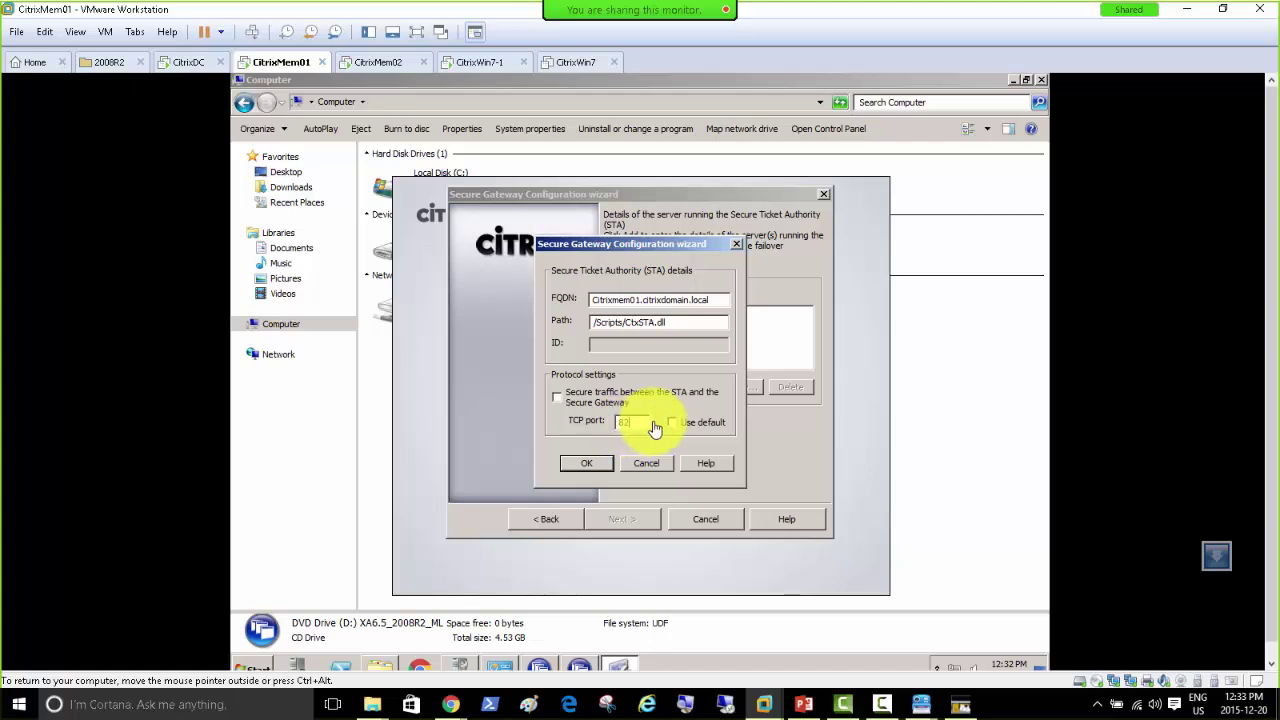
{"action": "type", "text": "82"}
{"action": "left_click", "coordinate": [601, 470]}
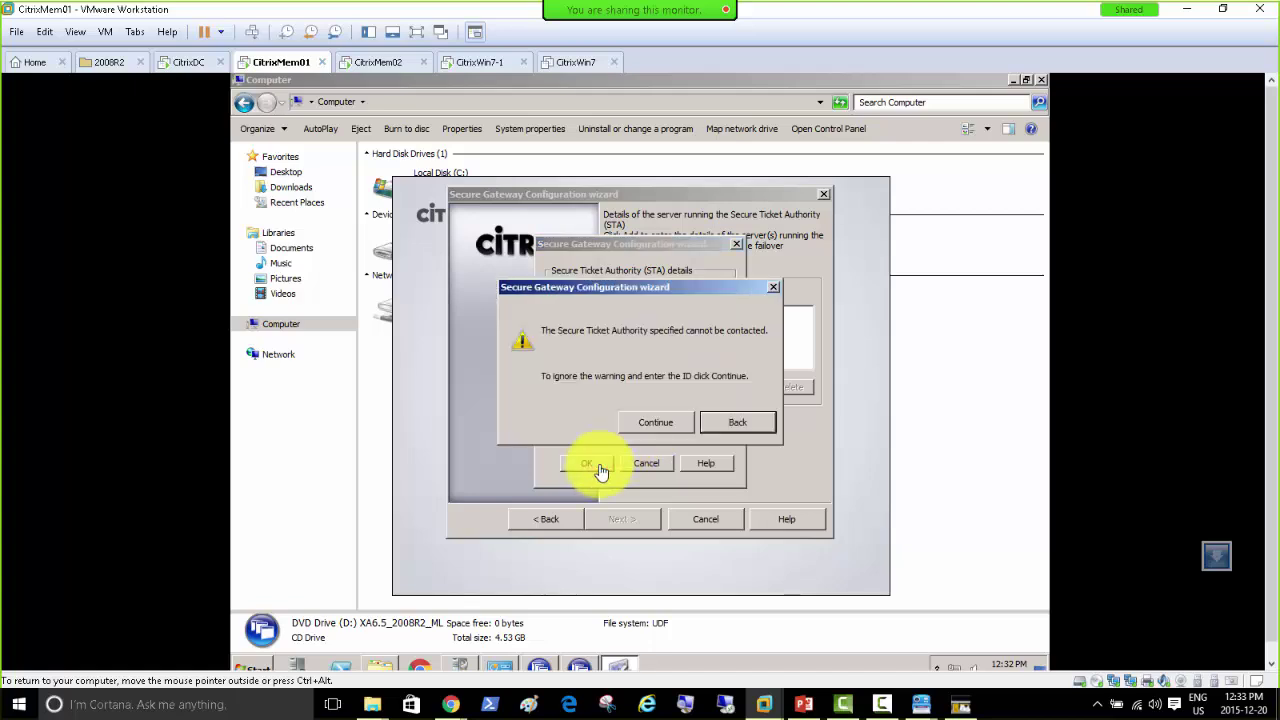
{"action": "left_click", "coordinate": [720, 425]}
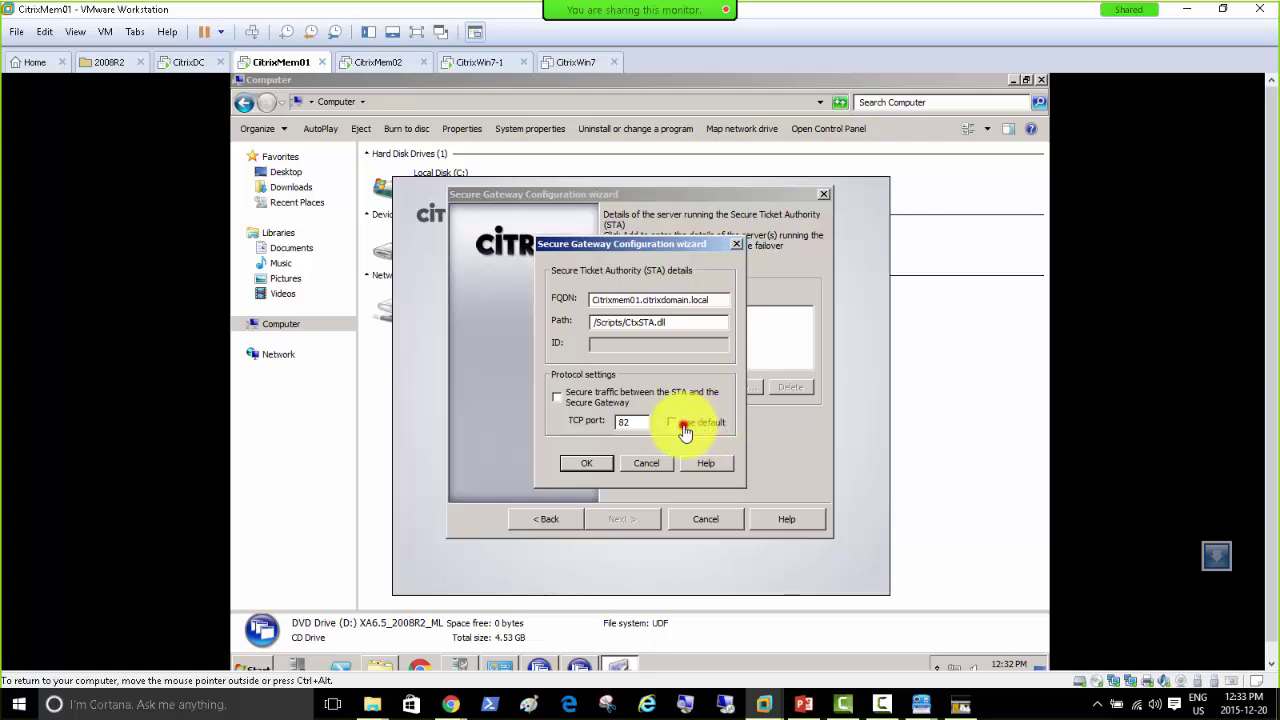
{"action": "left_click", "coordinate": [680, 426]}
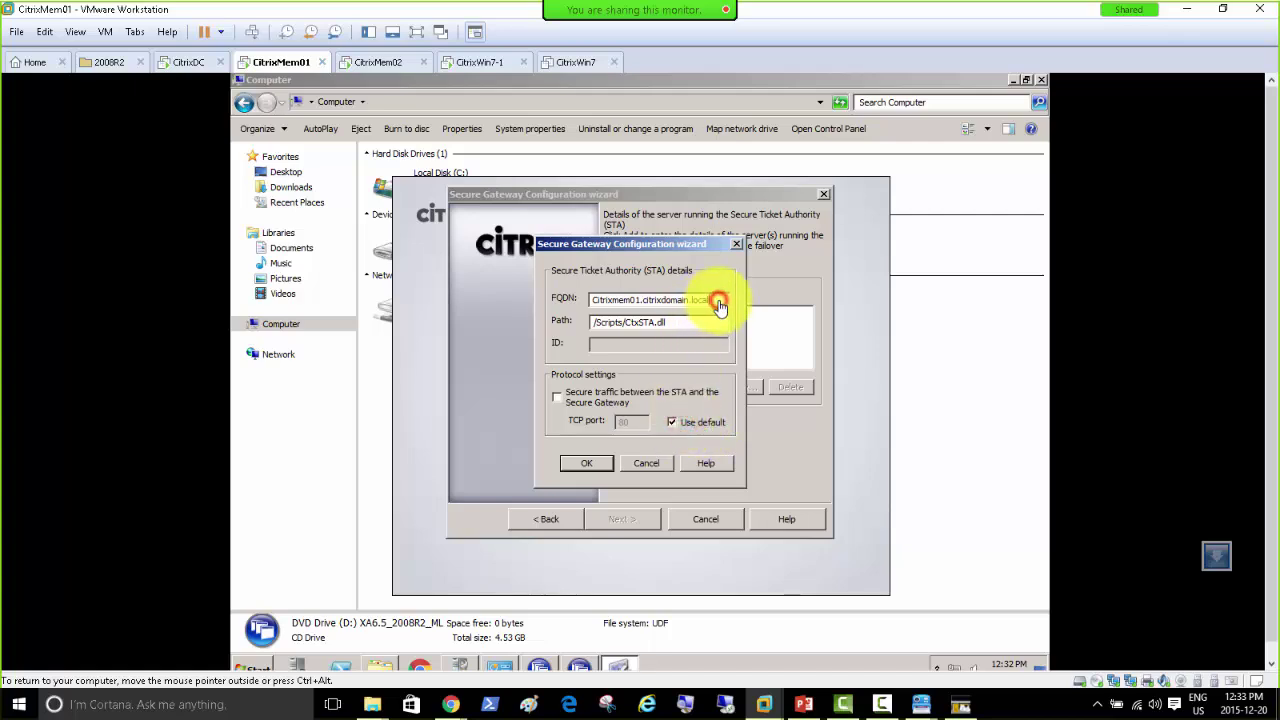
Step: Resubmit the STA on default port 80 and continue past the unreachable warning
{"action": "left_click", "coordinate": [636, 300]}
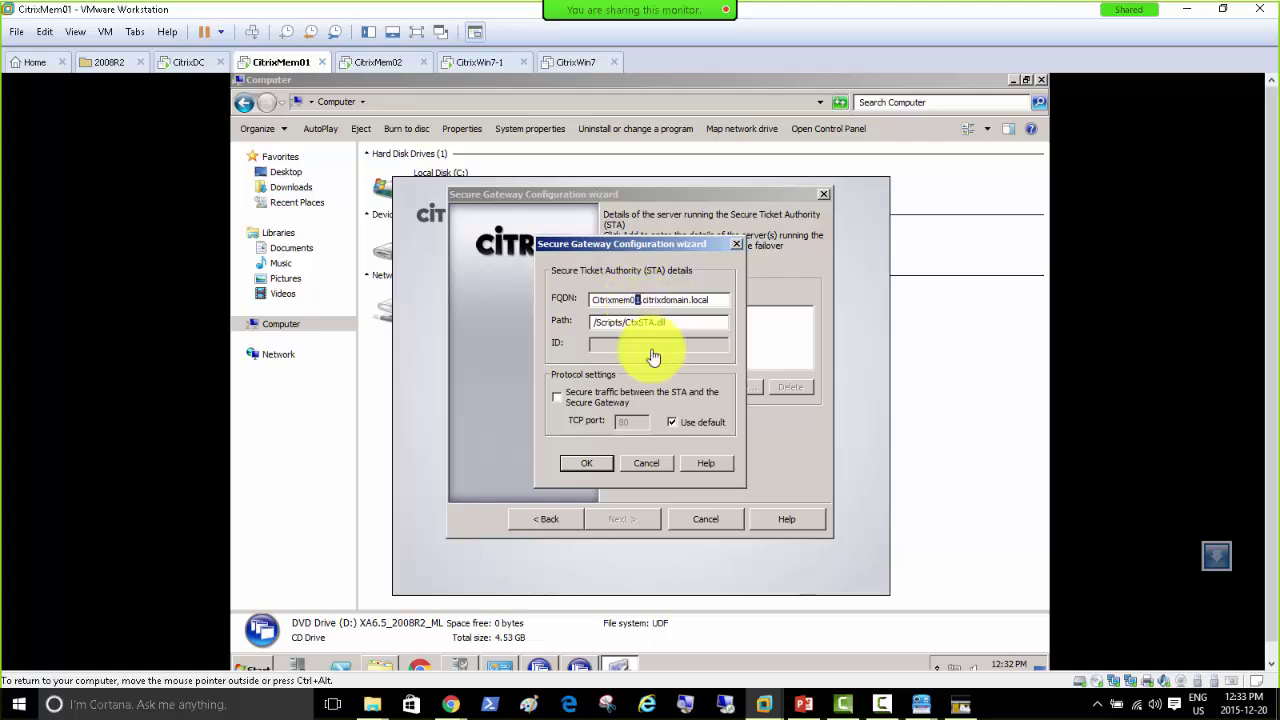
{"action": "left_click", "coordinate": [587, 463]}
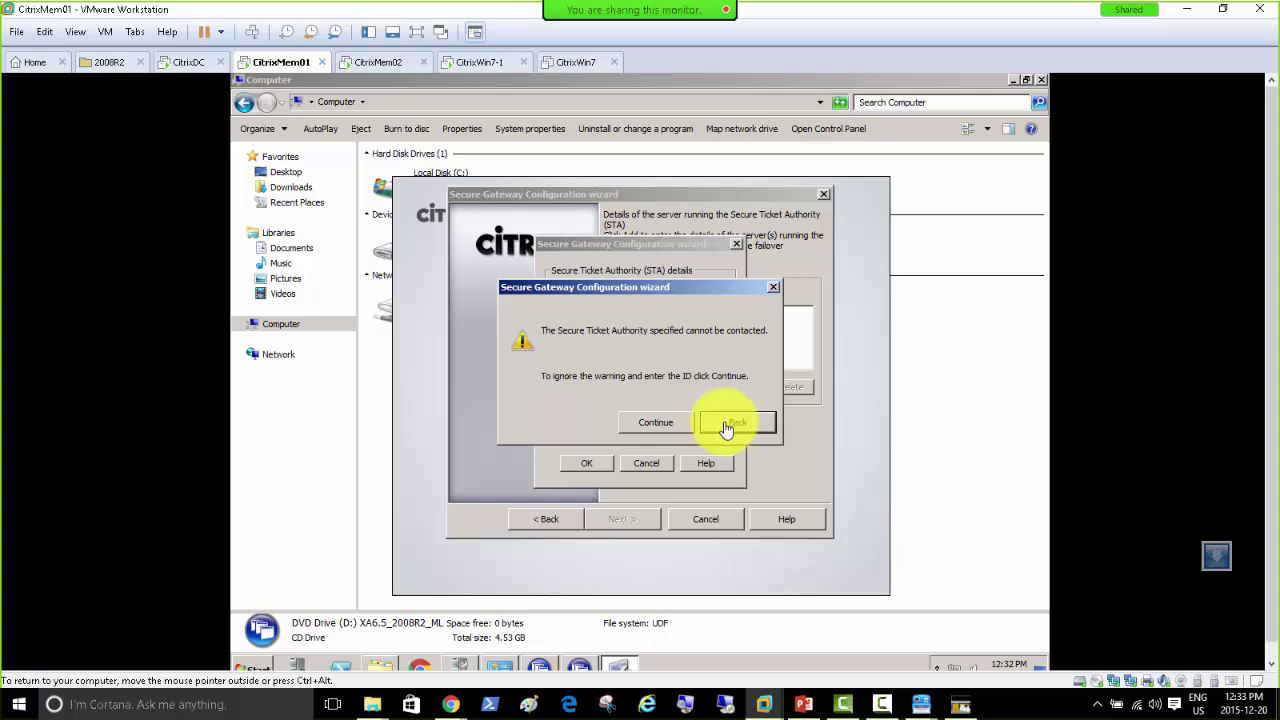
{"action": "left_click", "coordinate": [727, 424]}
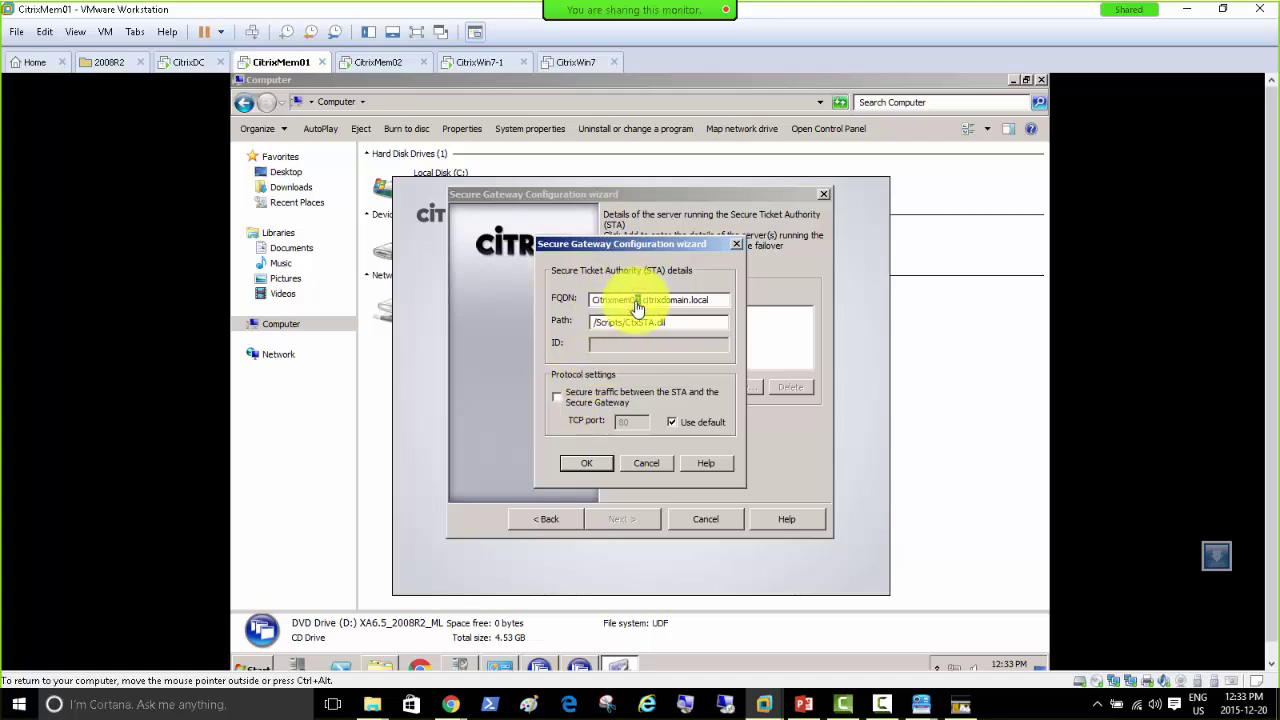
{"action": "left_click", "coordinate": [581, 468]}
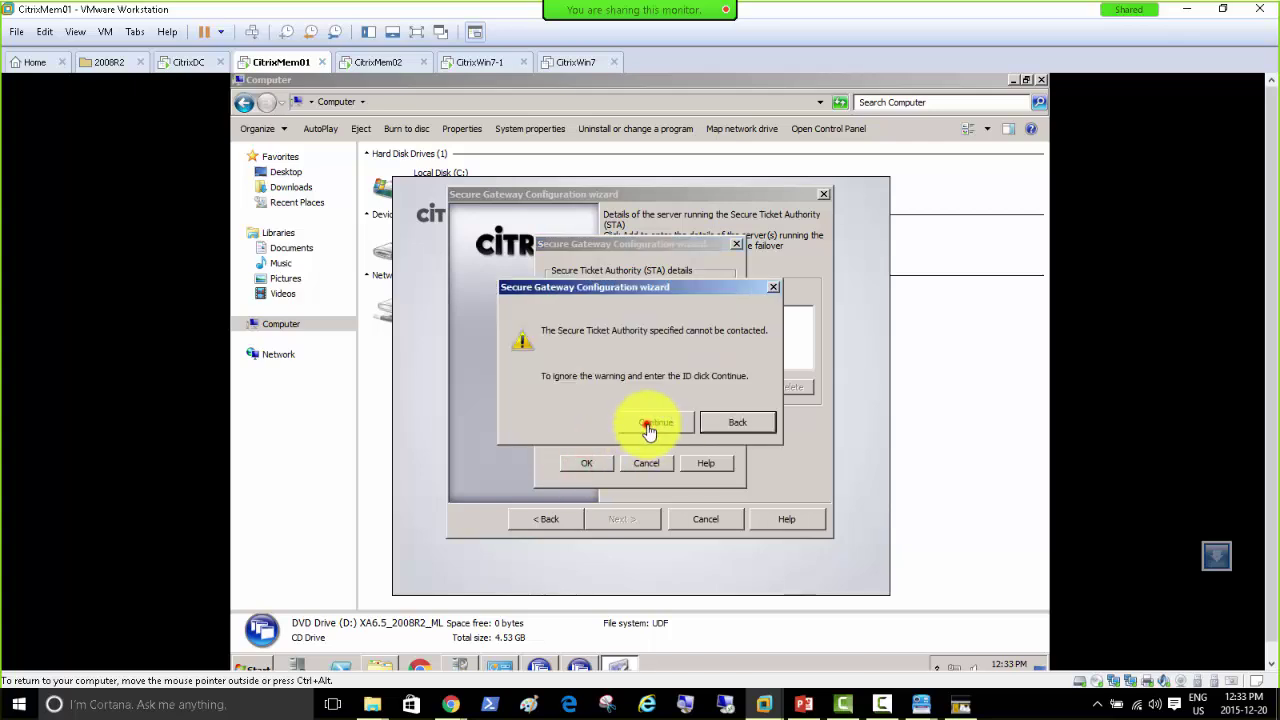
{"action": "left_click", "coordinate": [649, 424]}
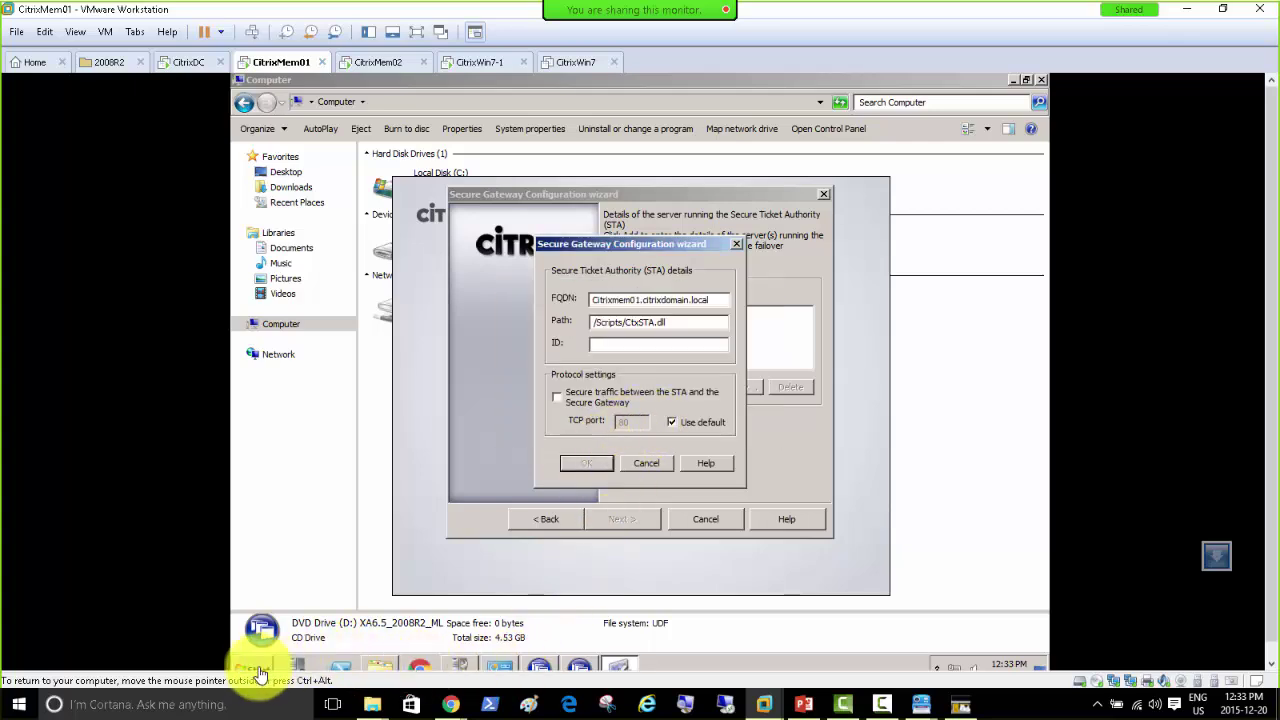
{"action": "left_click", "coordinate": [255, 668]}
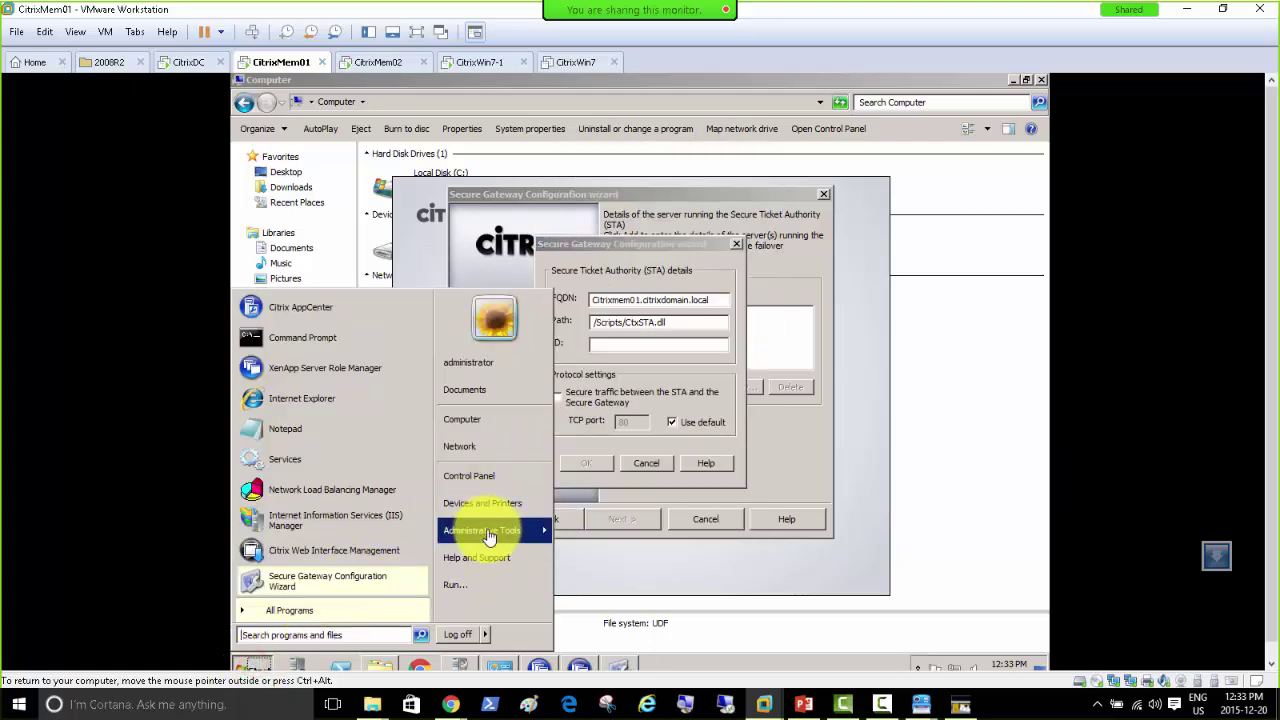
{"action": "mouse_move", "coordinate": [491, 531]}
{"action": "mouse_move", "coordinate": [683, 153]}
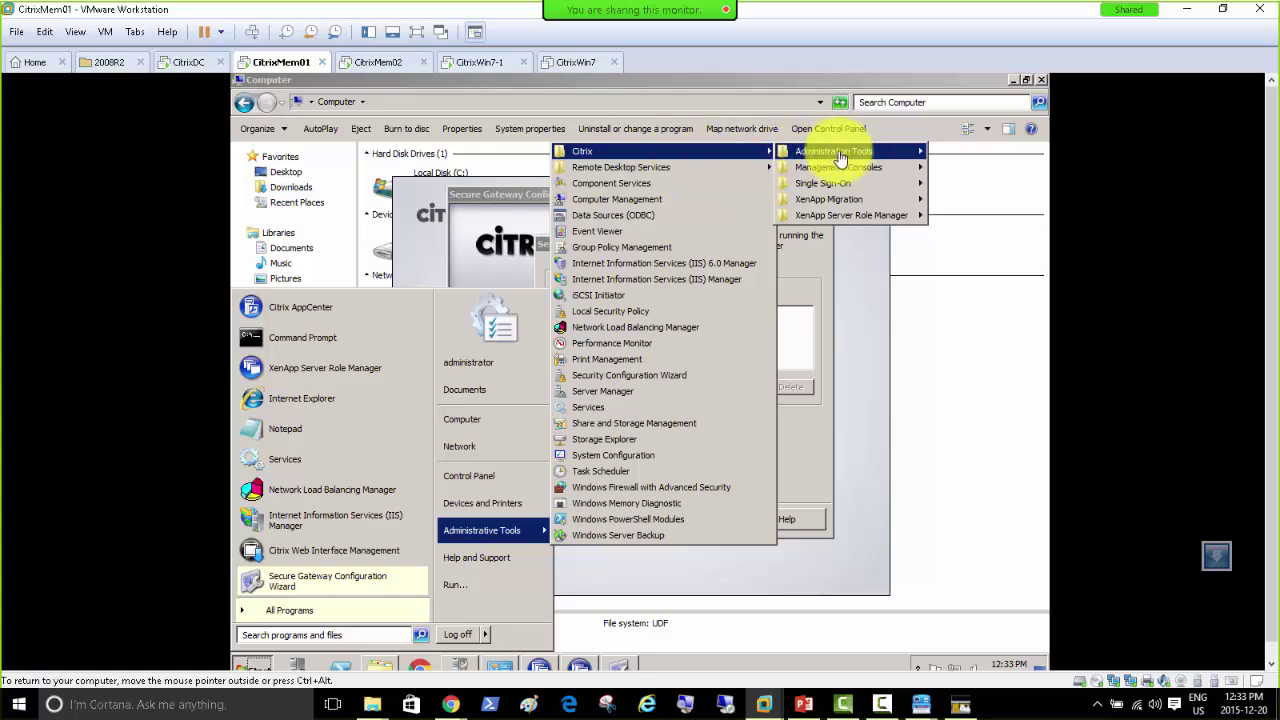
{"action": "mouse_move", "coordinate": [847, 160]}
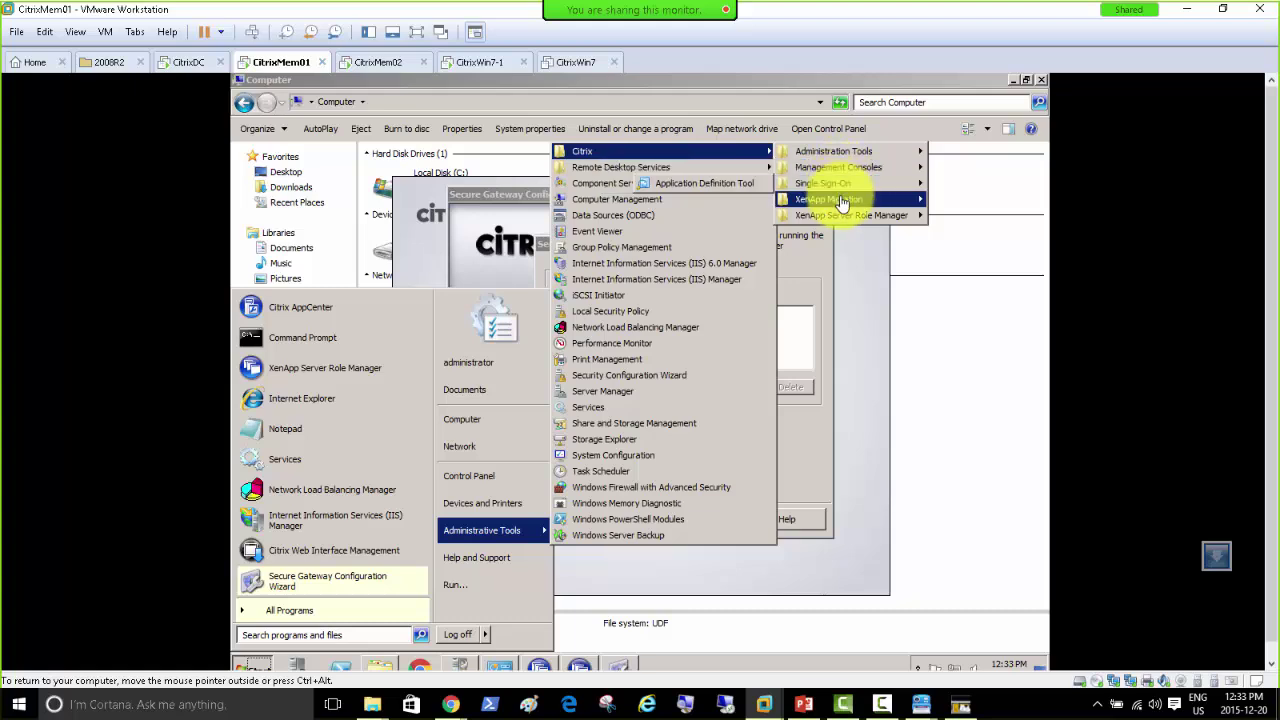
{"action": "mouse_move", "coordinate": [843, 203]}
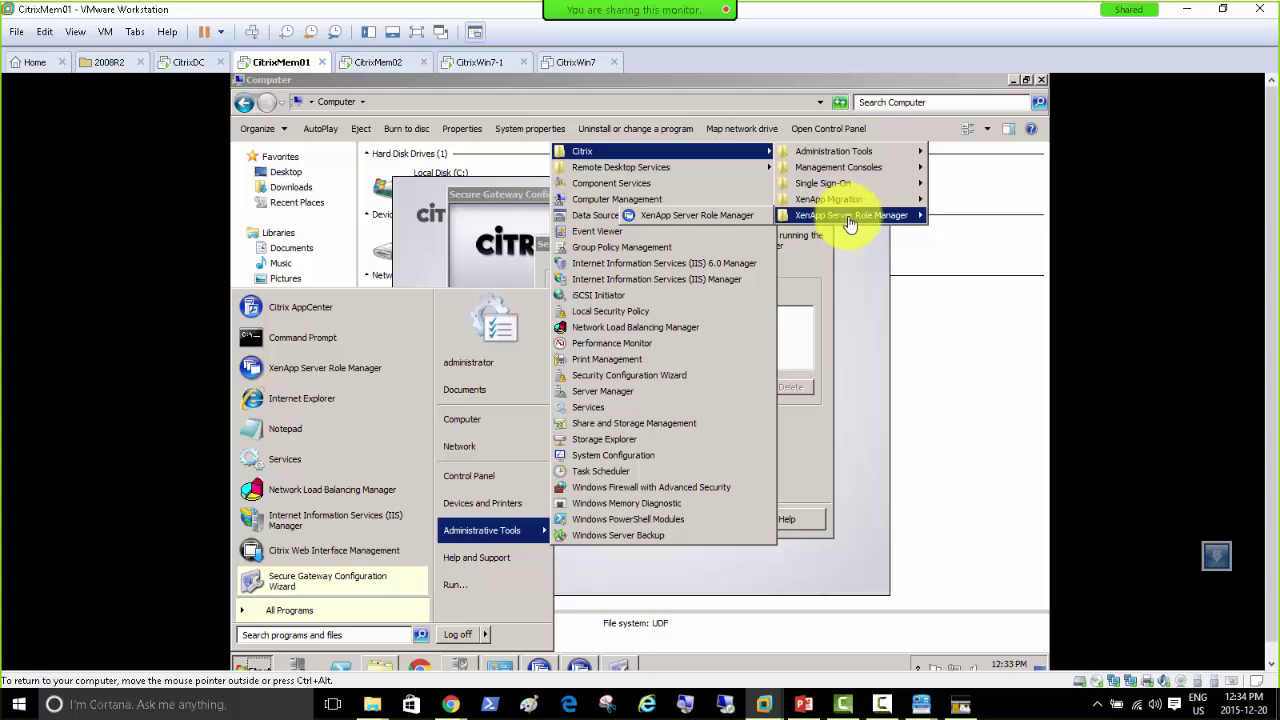
{"action": "left_click", "coordinate": [375, 667]}
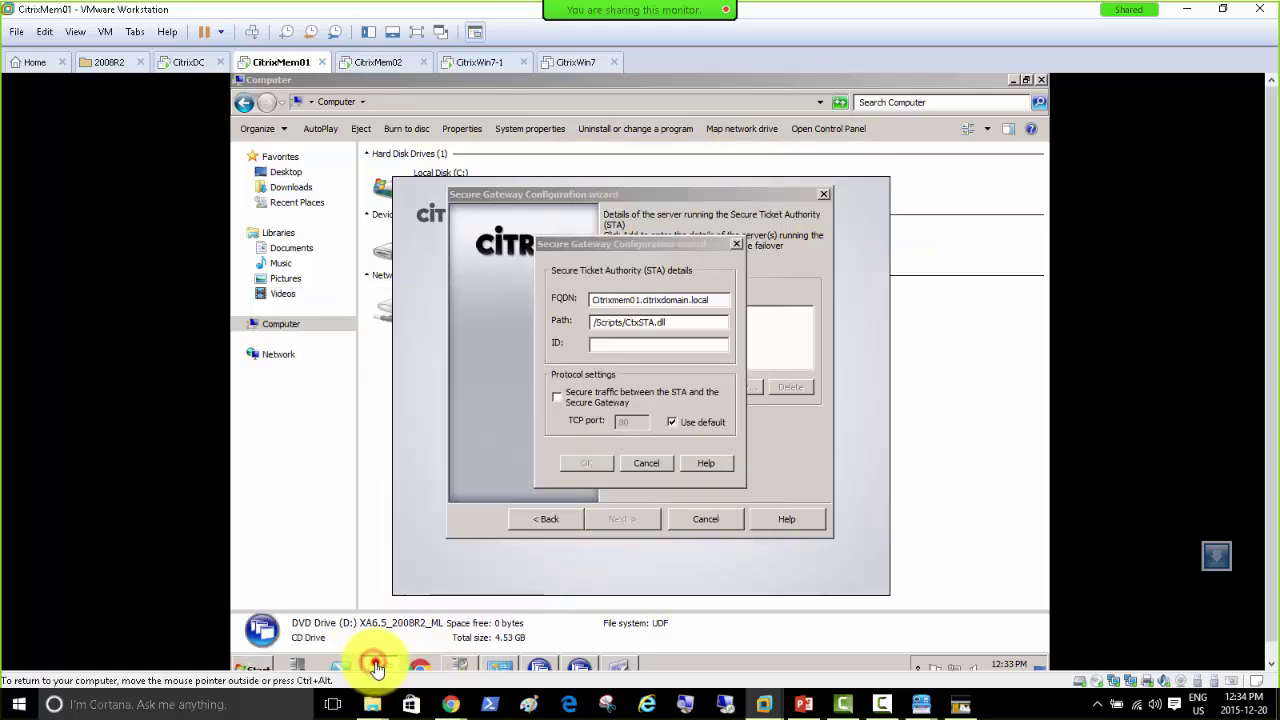
Step: Browse to C:\Program Files (x86)\Citrix and look inside its logs folder
{"action": "left_click", "coordinate": [375, 667]}
{"action": "double_click", "coordinate": [445, 188]}
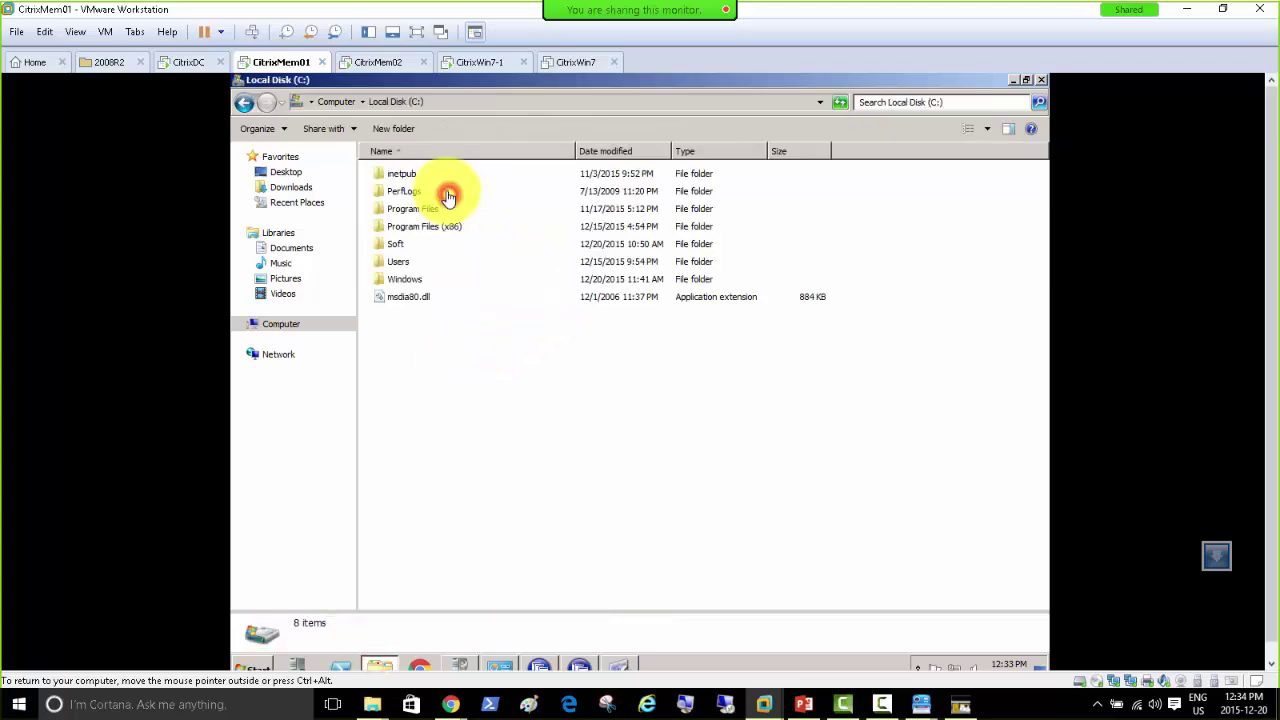
{"action": "double_click", "coordinate": [423, 228]}
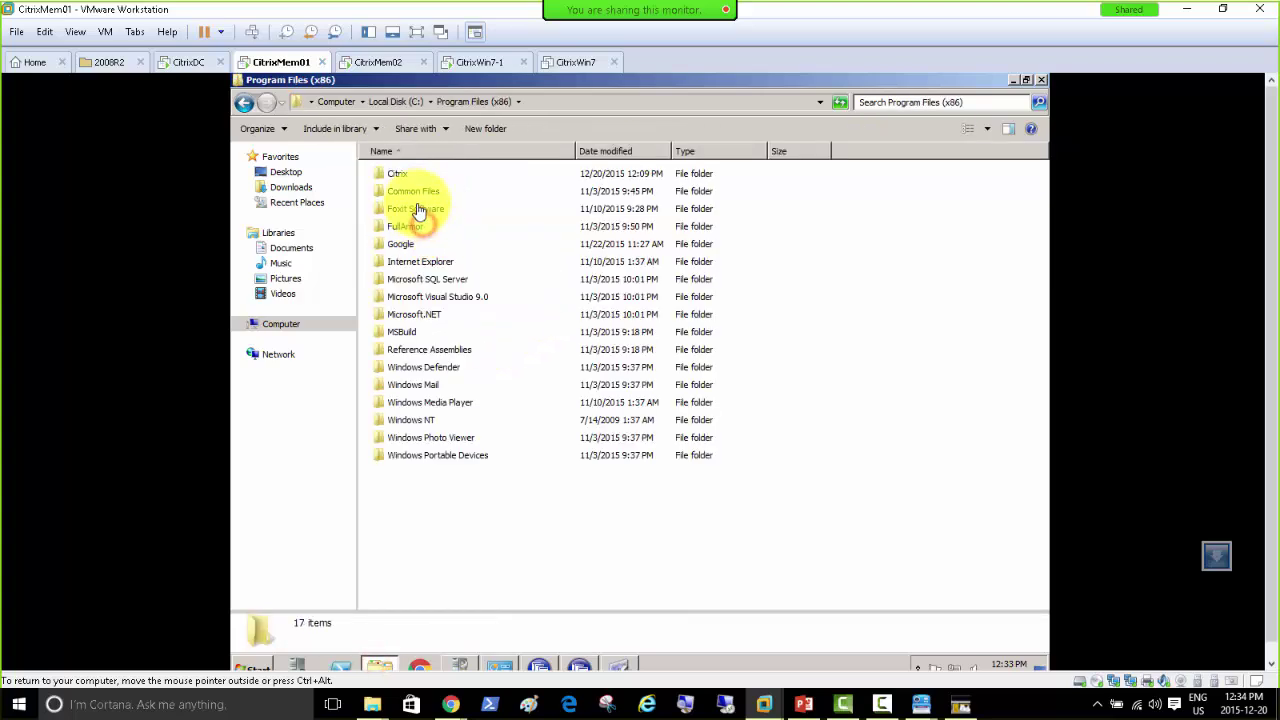
{"action": "double_click", "coordinate": [398, 174]}
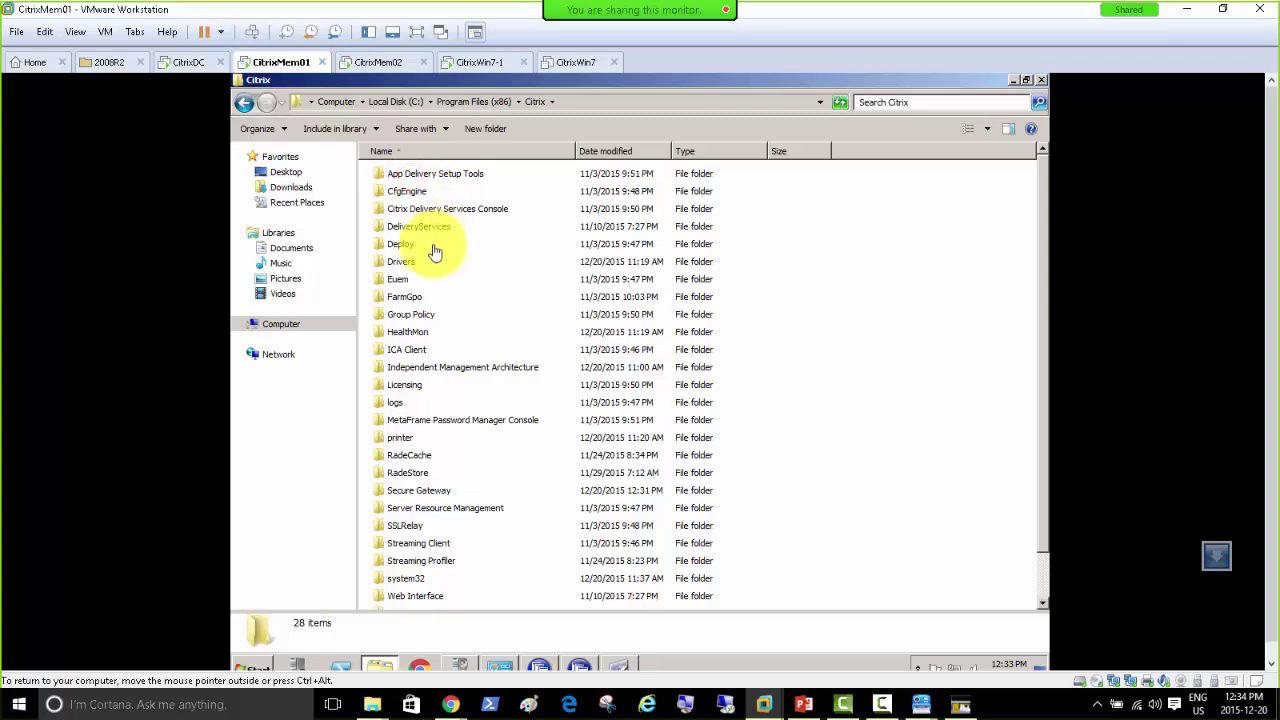
{"action": "left_click", "coordinate": [399, 410]}
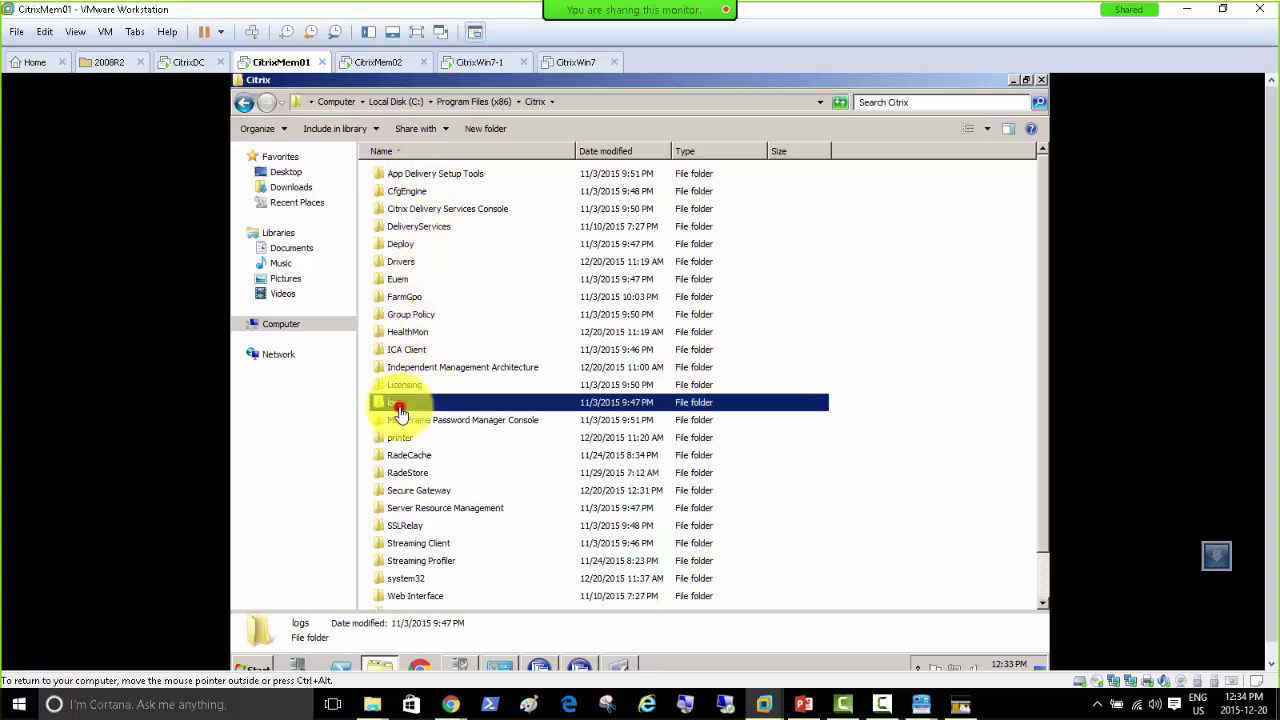
{"action": "double_click", "coordinate": [399, 410]}
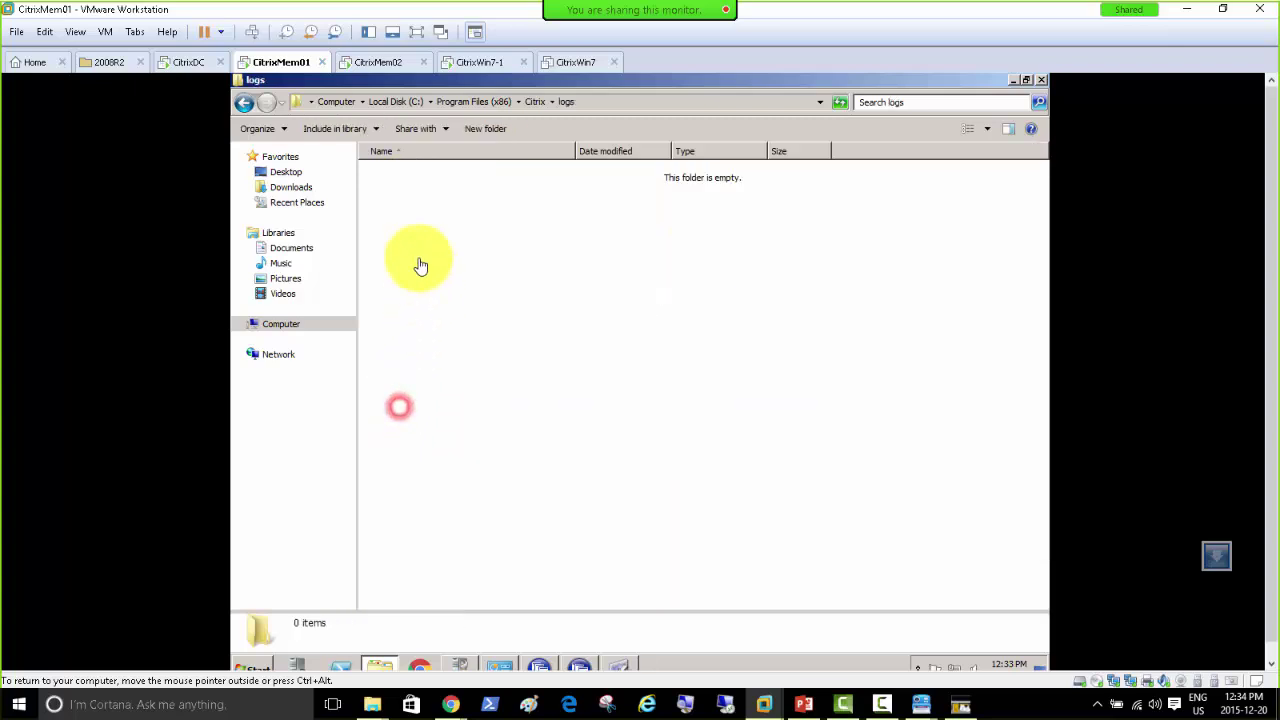
{"action": "left_click", "coordinate": [535, 102]}
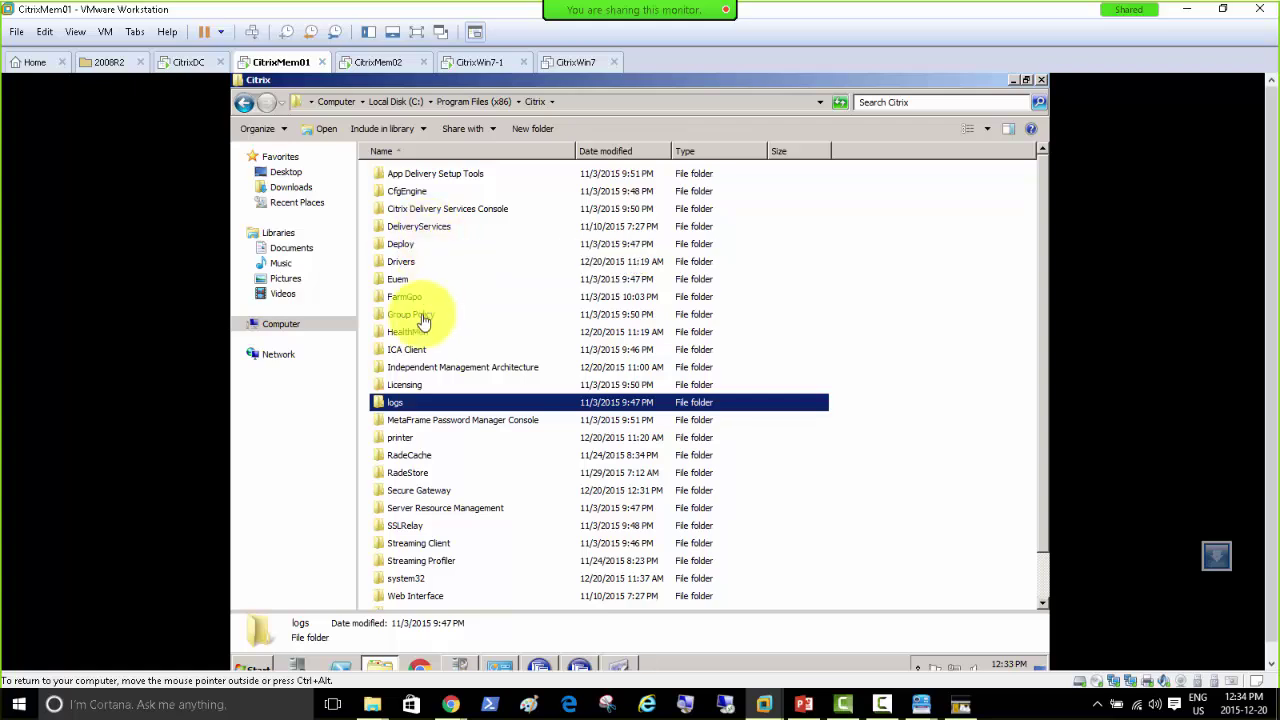
Step: Inspect the Secure Gateway logs, error and include folders, ending in the error folder
{"action": "left_click", "coordinate": [436, 453]}
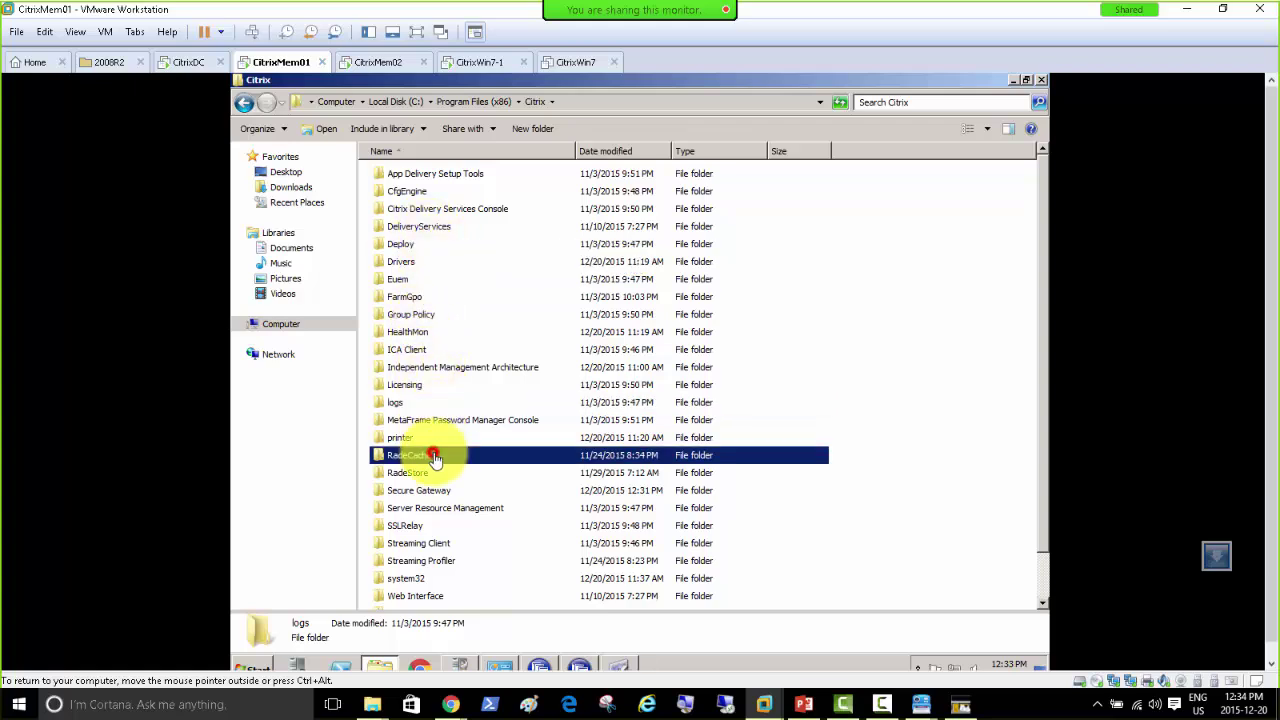
{"action": "scroll", "coordinate": [440, 430], "scroll_direction": "down", "scroll_amount": 1}
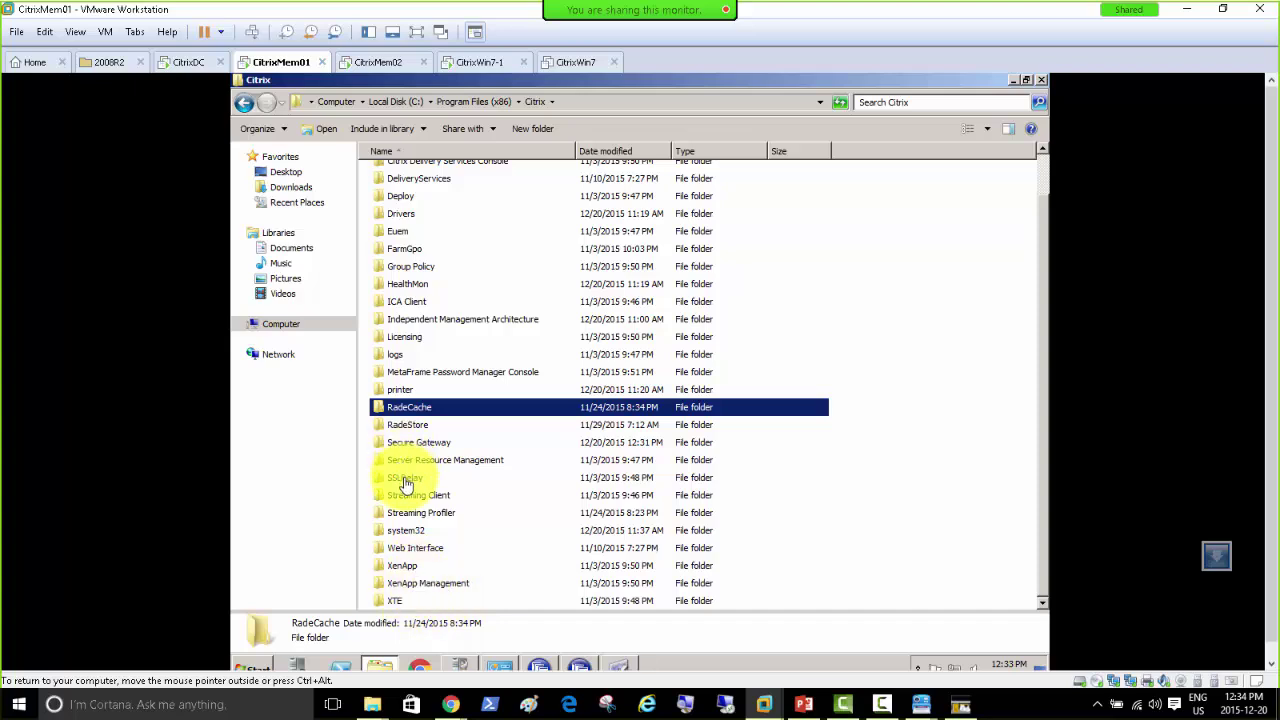
{"action": "double_click", "coordinate": [409, 448]}
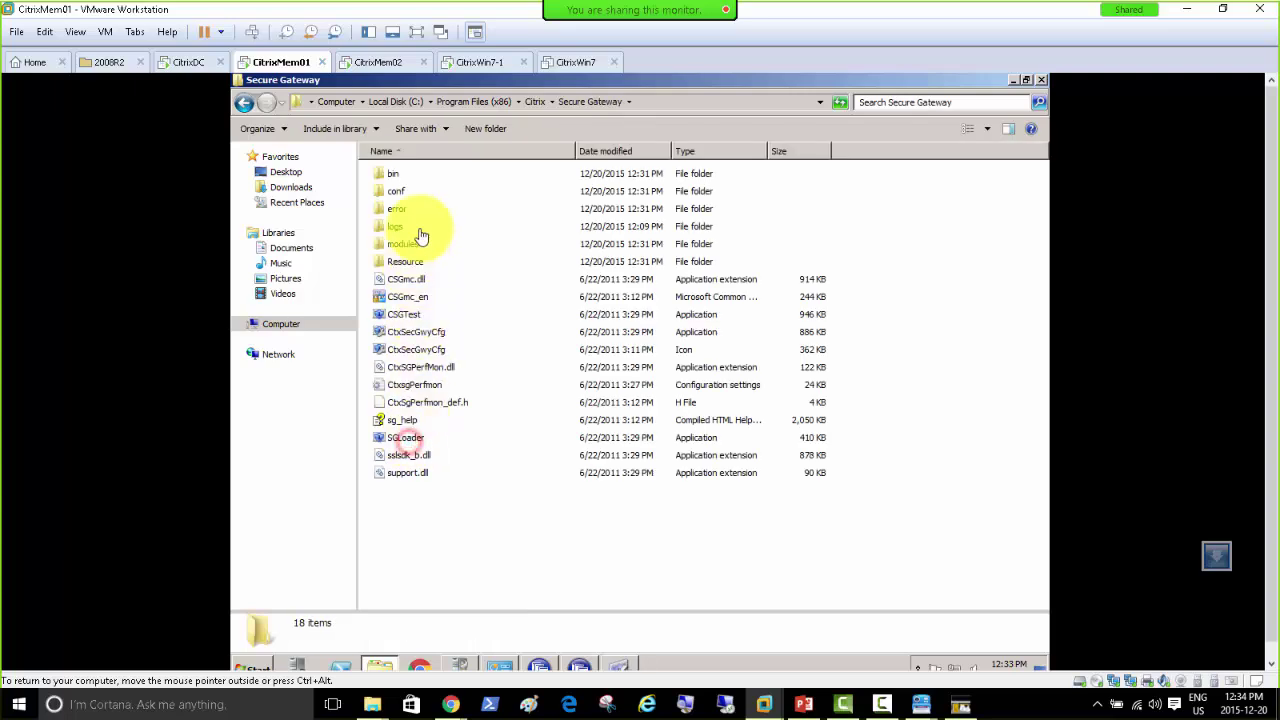
{"action": "left_click", "coordinate": [393, 228]}
{"action": "double_click", "coordinate": [393, 228]}
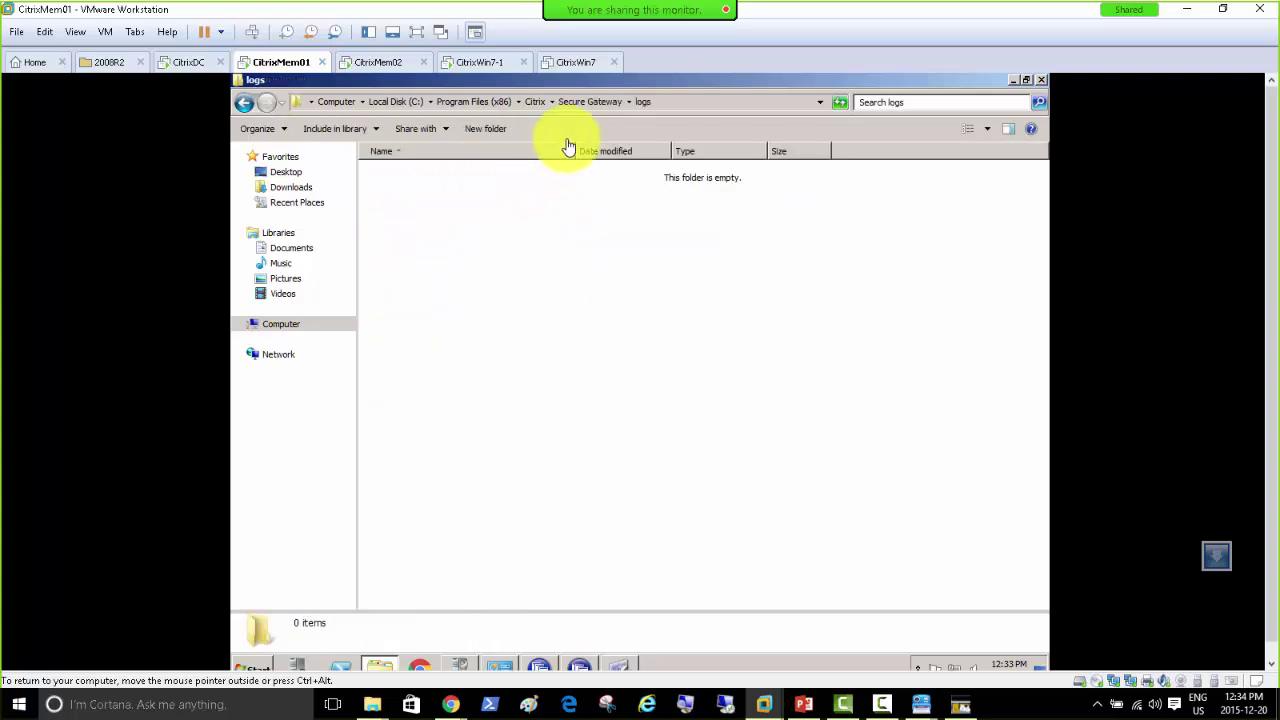
{"action": "left_click", "coordinate": [590, 101]}
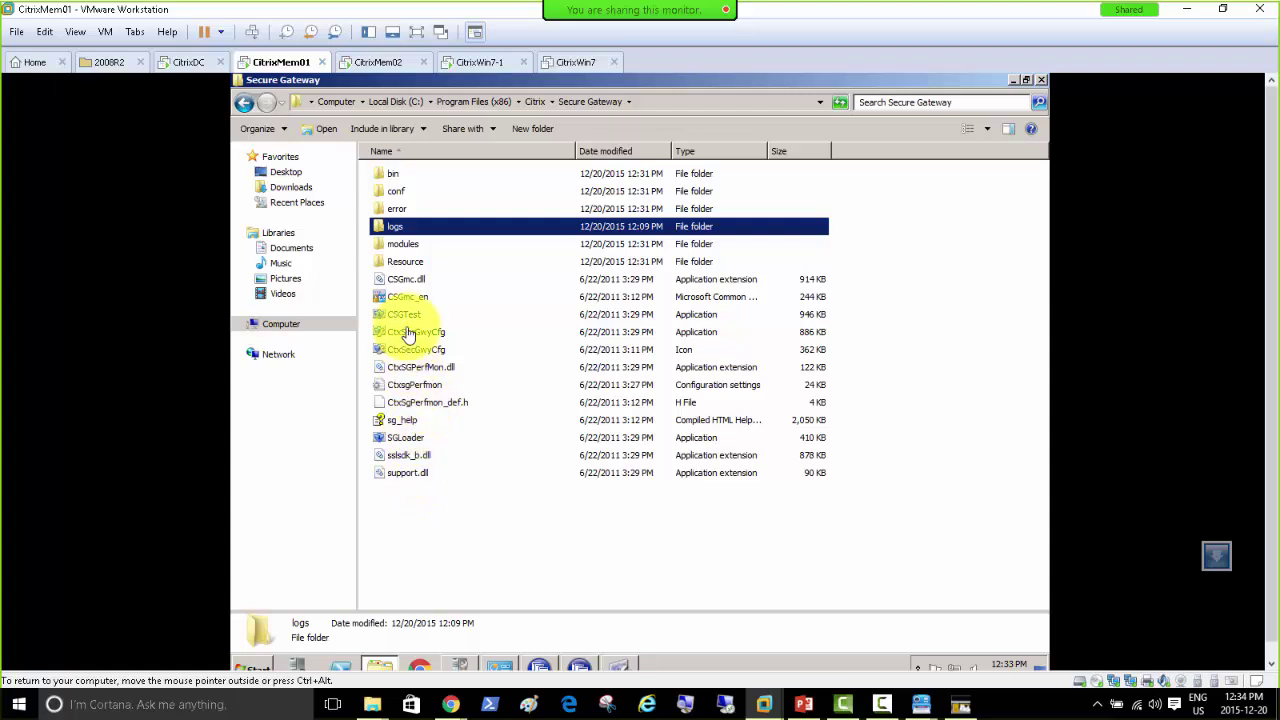
{"action": "double_click", "coordinate": [398, 208]}
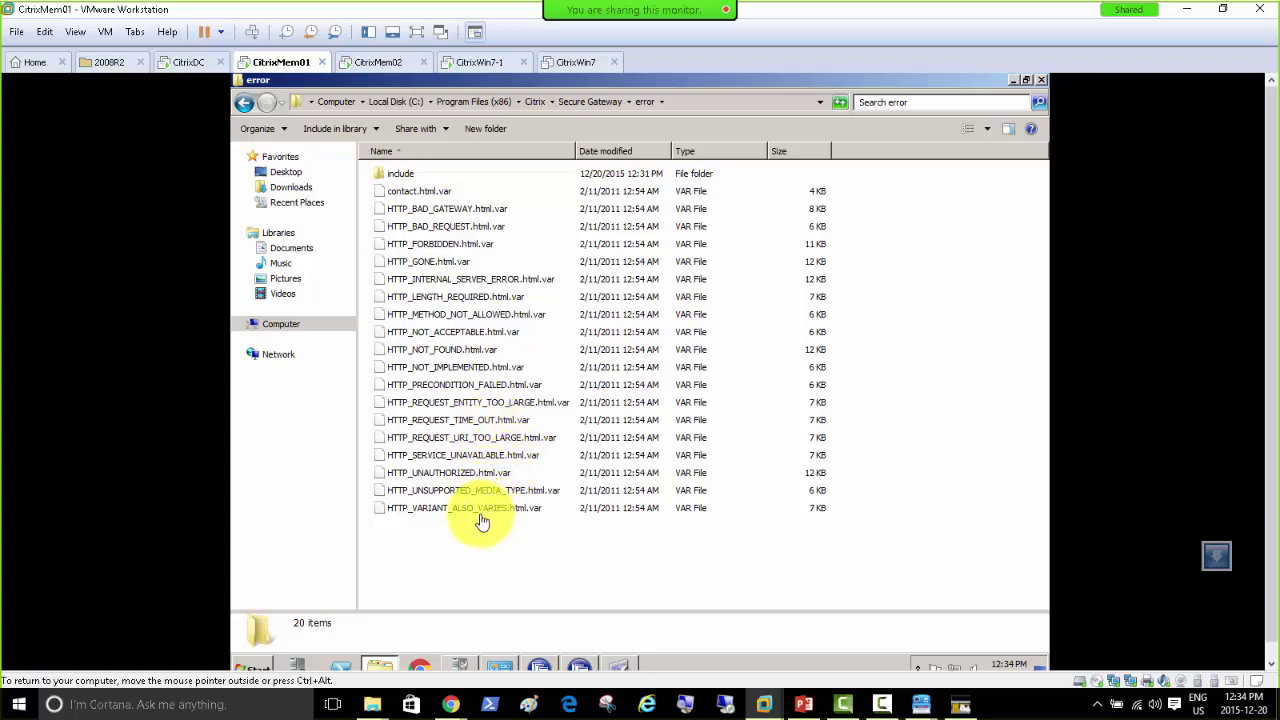
{"action": "double_click", "coordinate": [390, 174]}
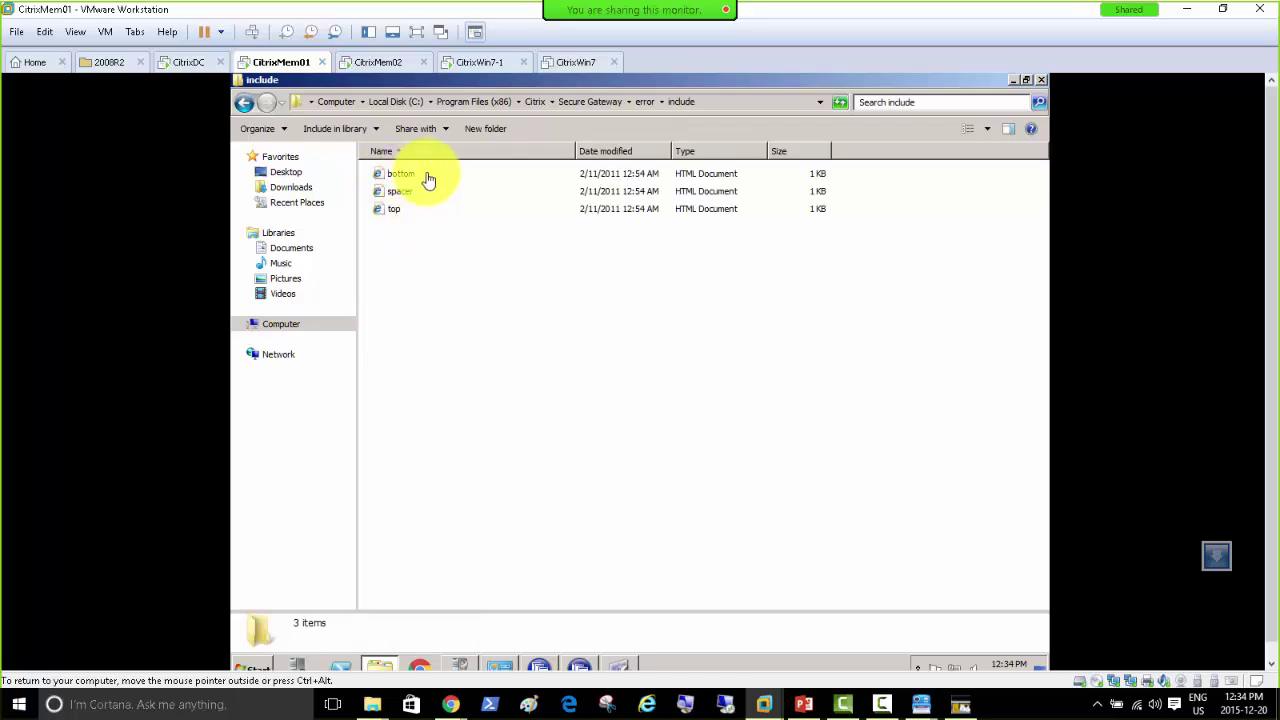
{"action": "left_click", "coordinate": [645, 102]}
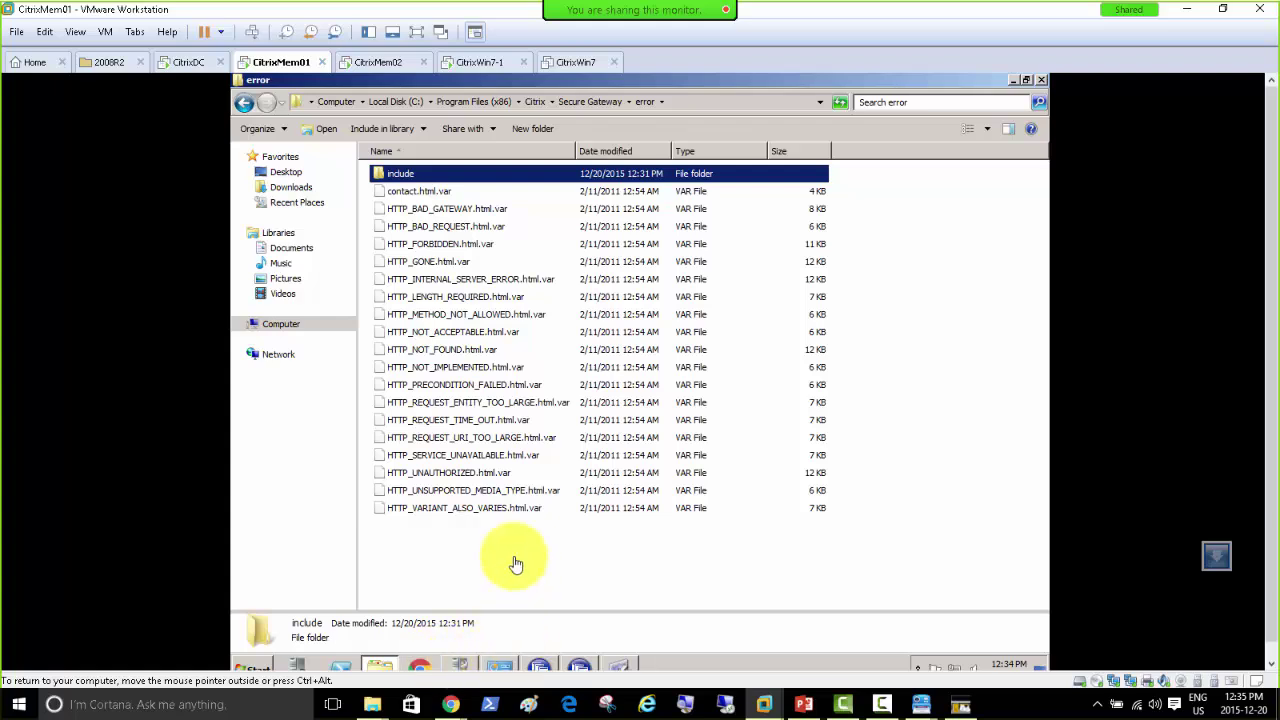
Step: Open Event Viewer's Windows Logs > Application log on CitrixMem01
{"action": "left_click", "coordinate": [258, 666]}
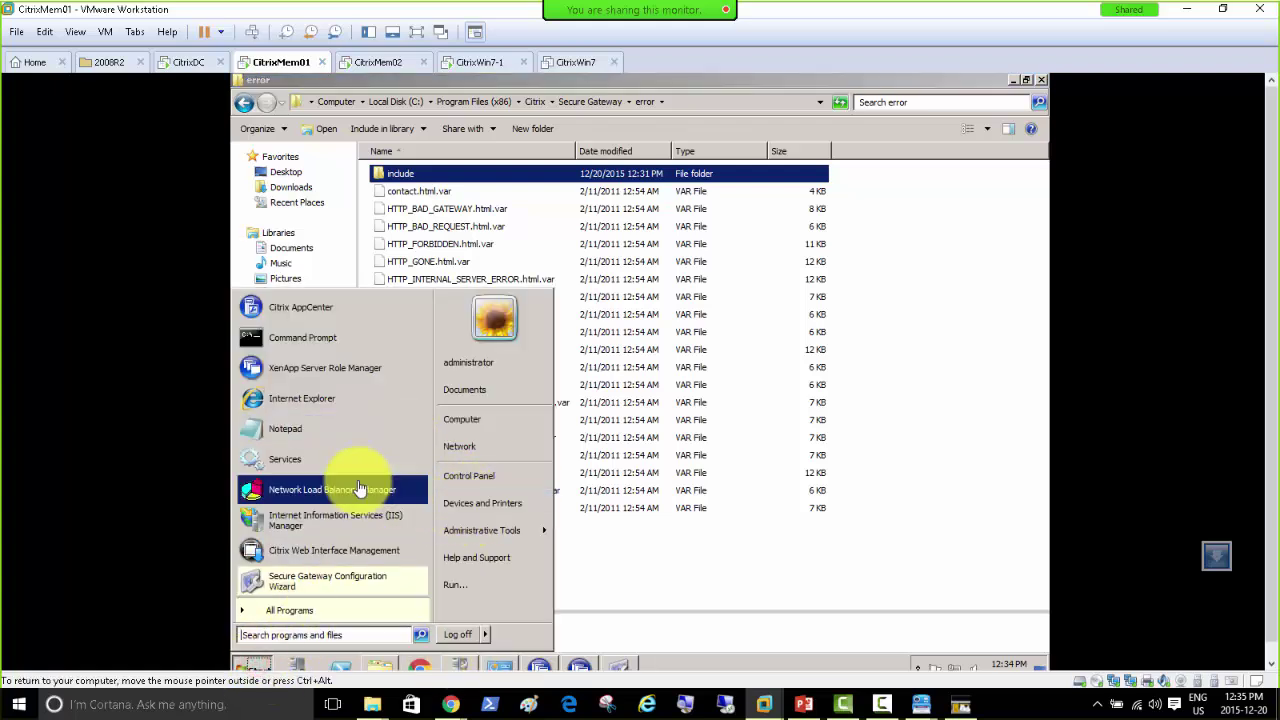
{"action": "mouse_move", "coordinate": [512, 532]}
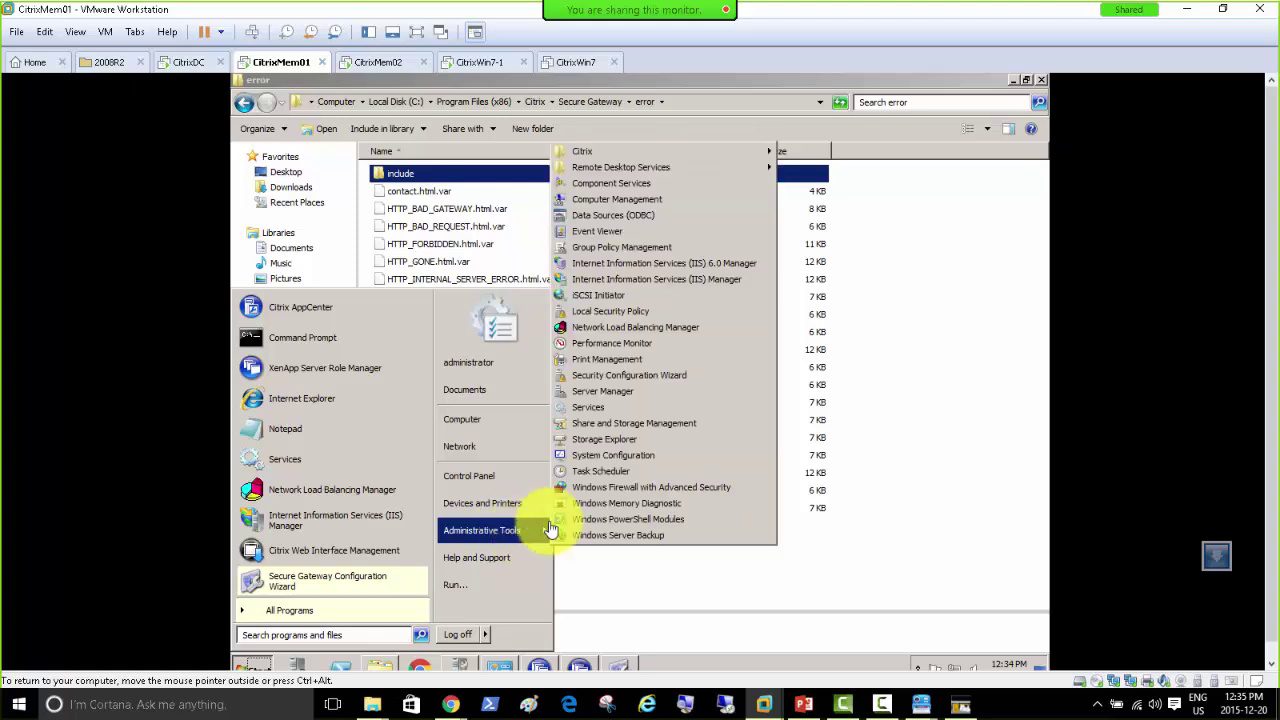
{"action": "left_click", "coordinate": [627, 228]}
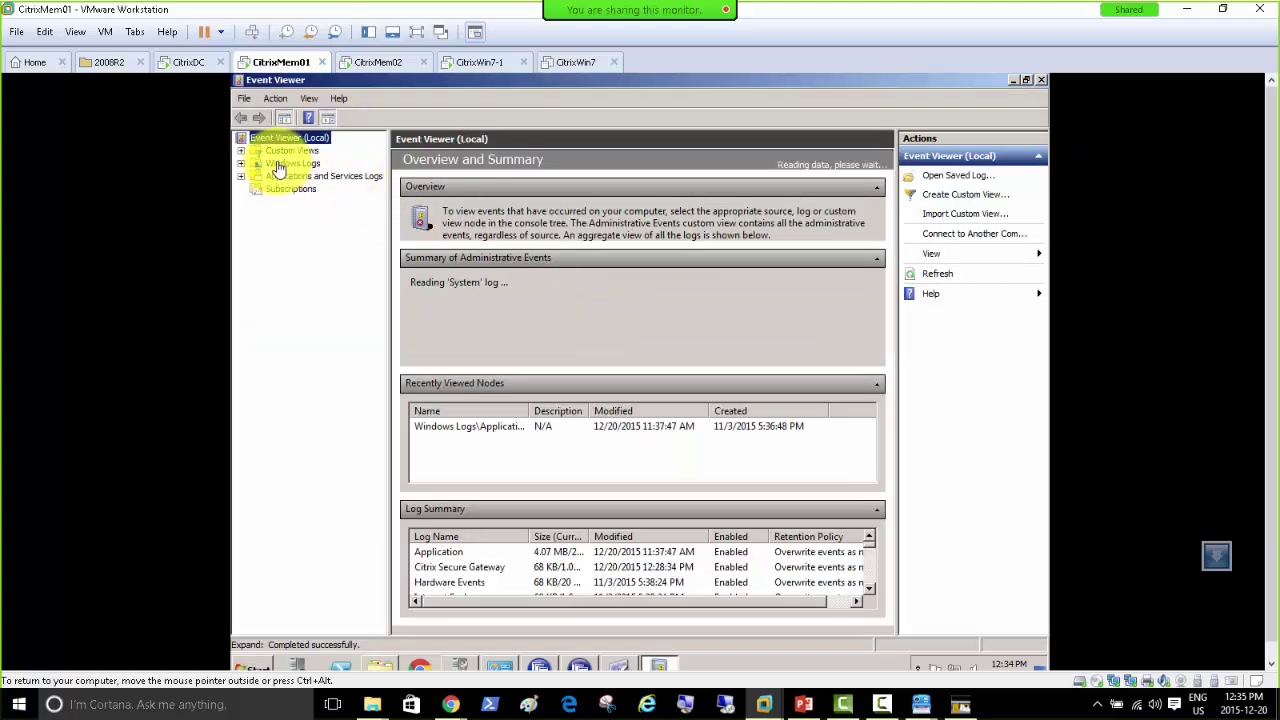
{"action": "double_click", "coordinate": [292, 163]}
{"action": "left_click", "coordinate": [302, 176]}
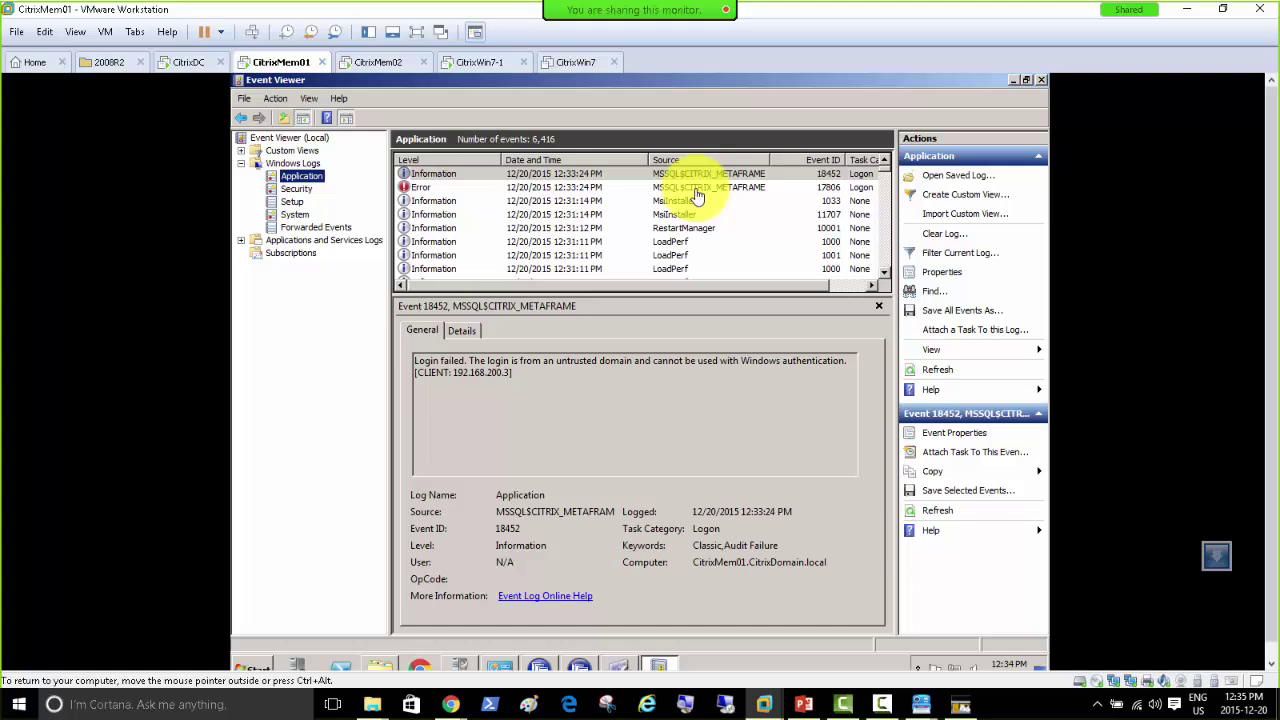
Step: Review the Secure Gateway 3.3 install and MSSQL 18452 login failure events, then launch Services
{"action": "left_click", "coordinate": [696, 189]}
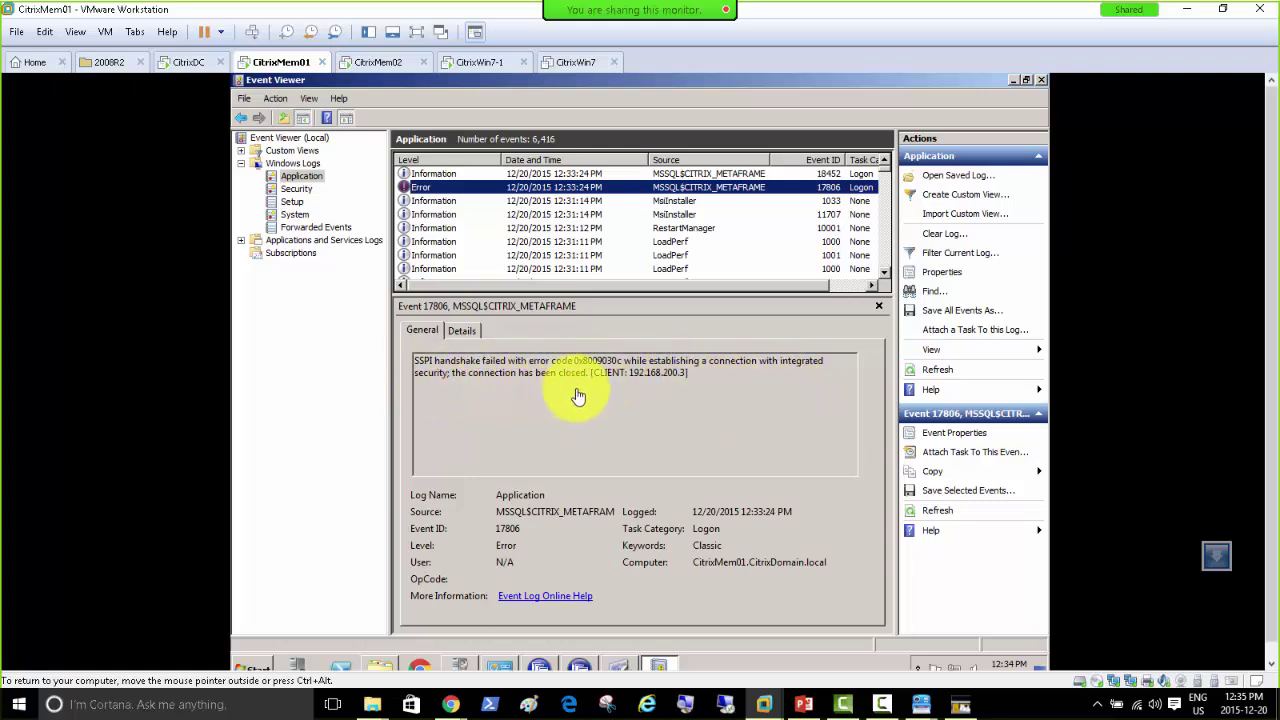
{"action": "left_click", "coordinate": [680, 204]}
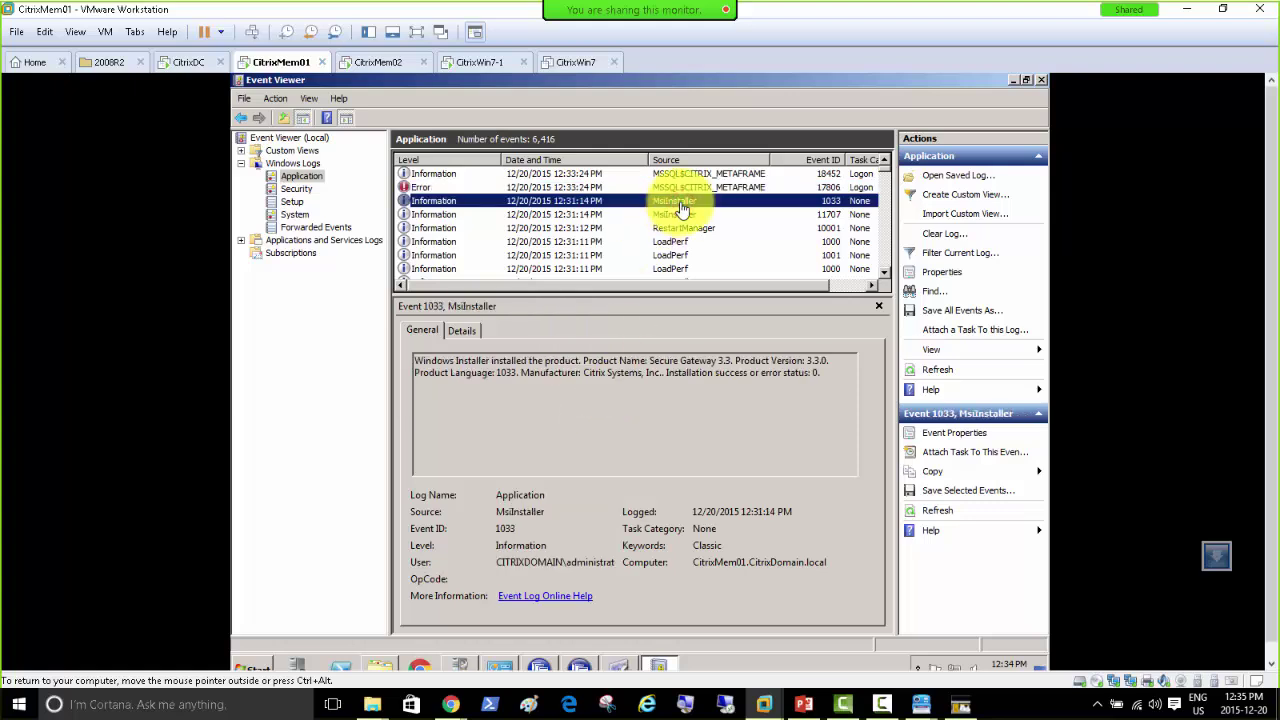
{"action": "left_click", "coordinate": [676, 216]}
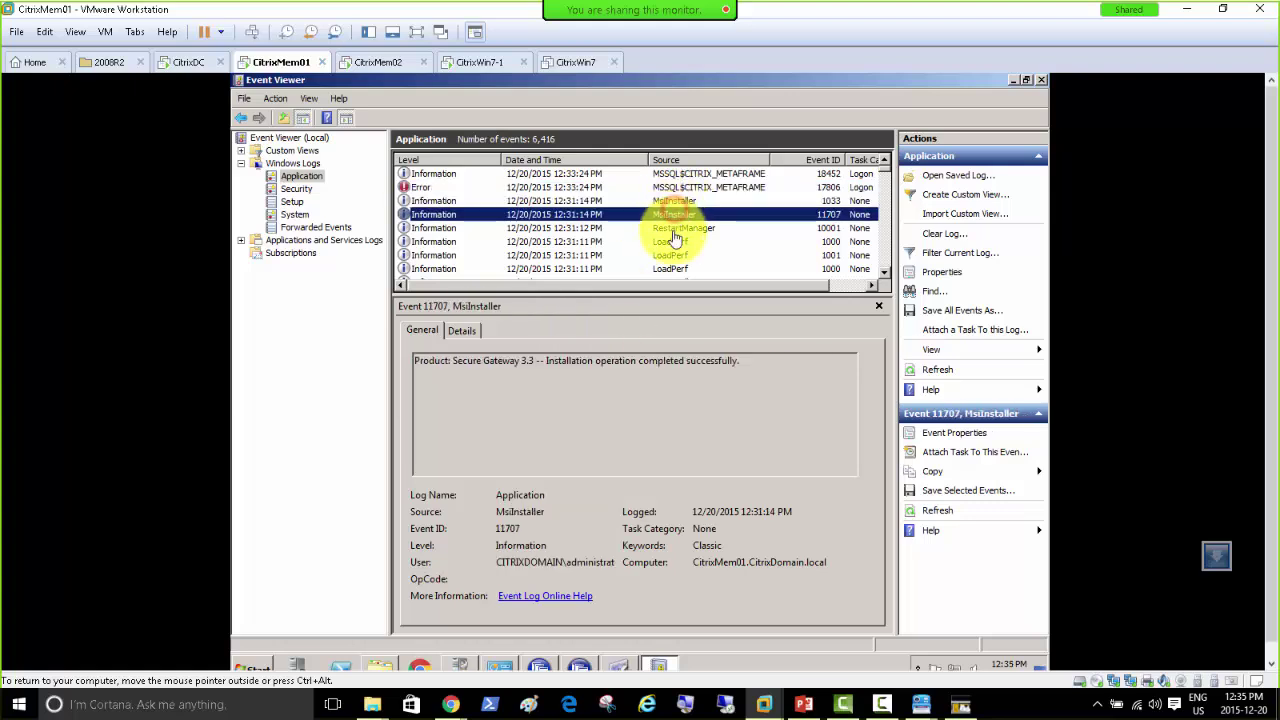
{"action": "left_click", "coordinate": [675, 230]}
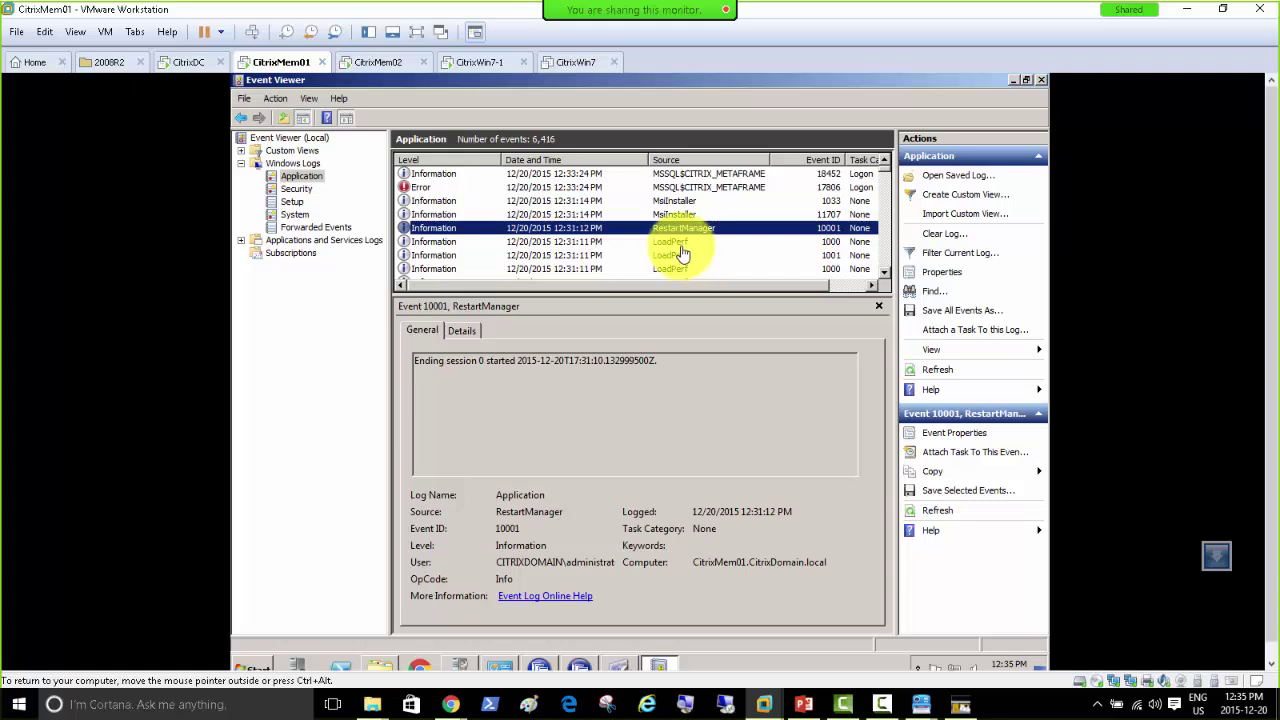
{"action": "left_click", "coordinate": [683, 241]}
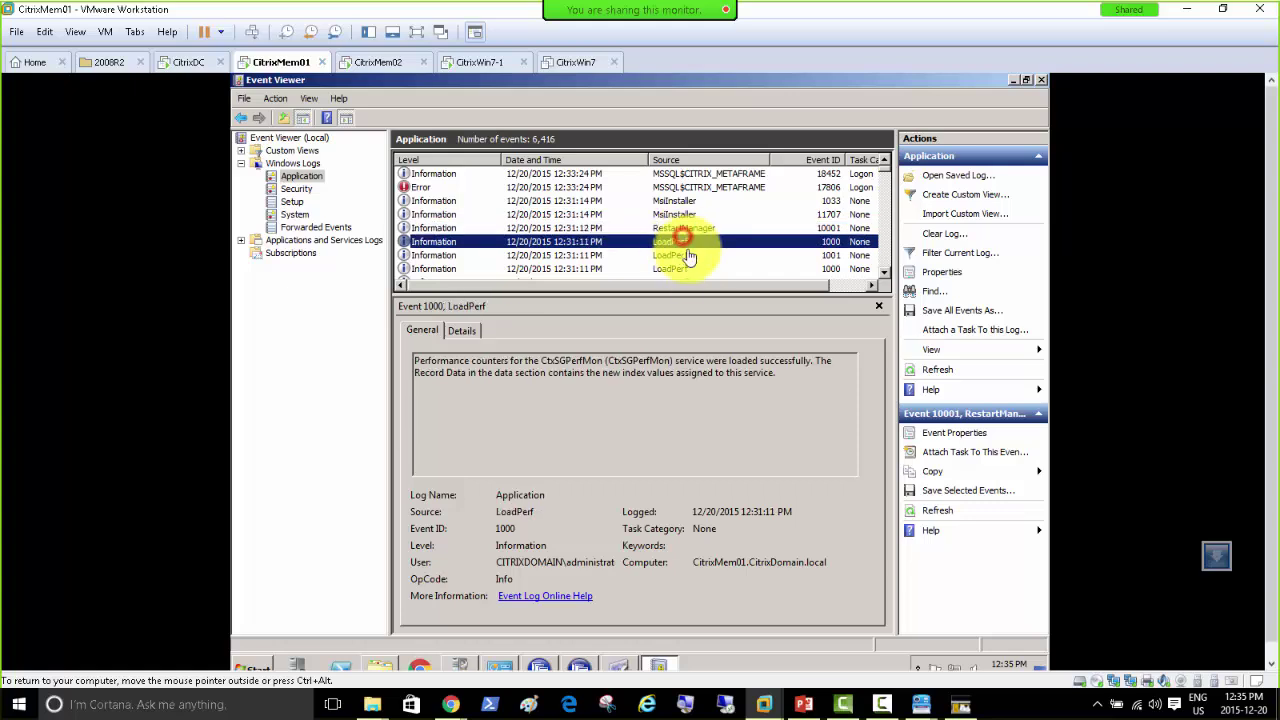
{"action": "left_click", "coordinate": [680, 173]}
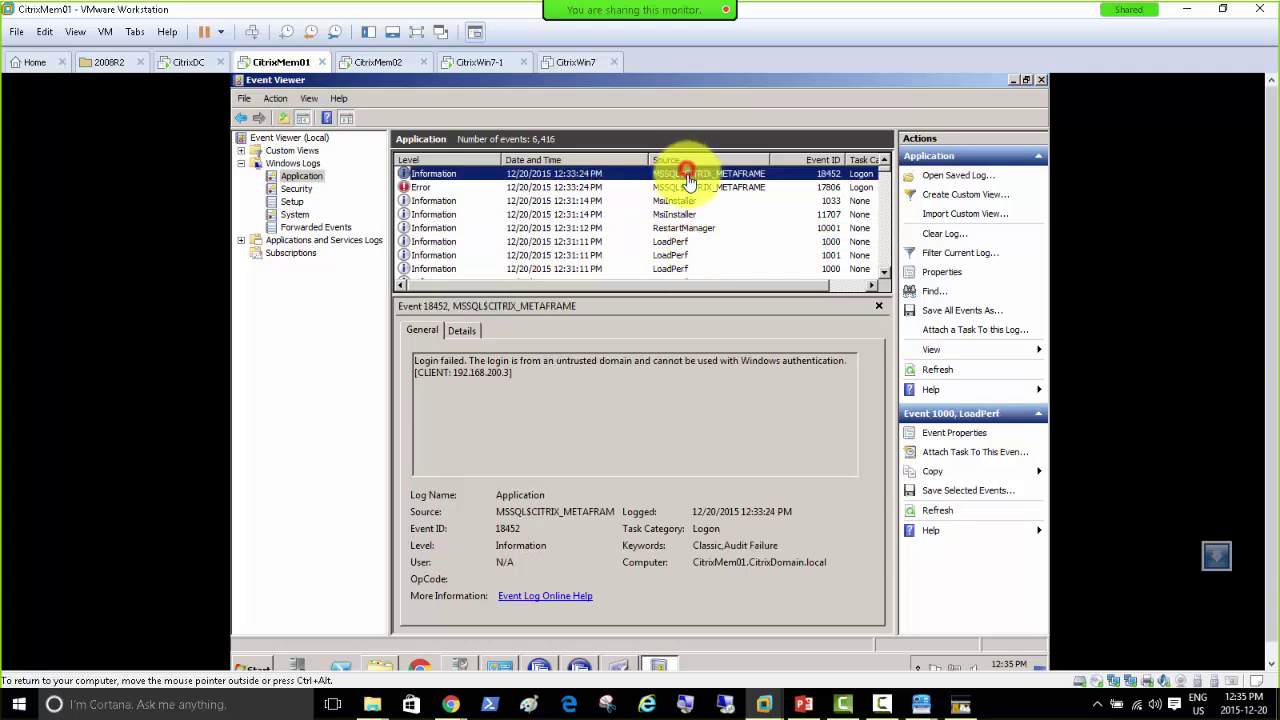
{"action": "left_click", "coordinate": [252, 666]}
{"action": "left_click", "coordinate": [366, 460]}
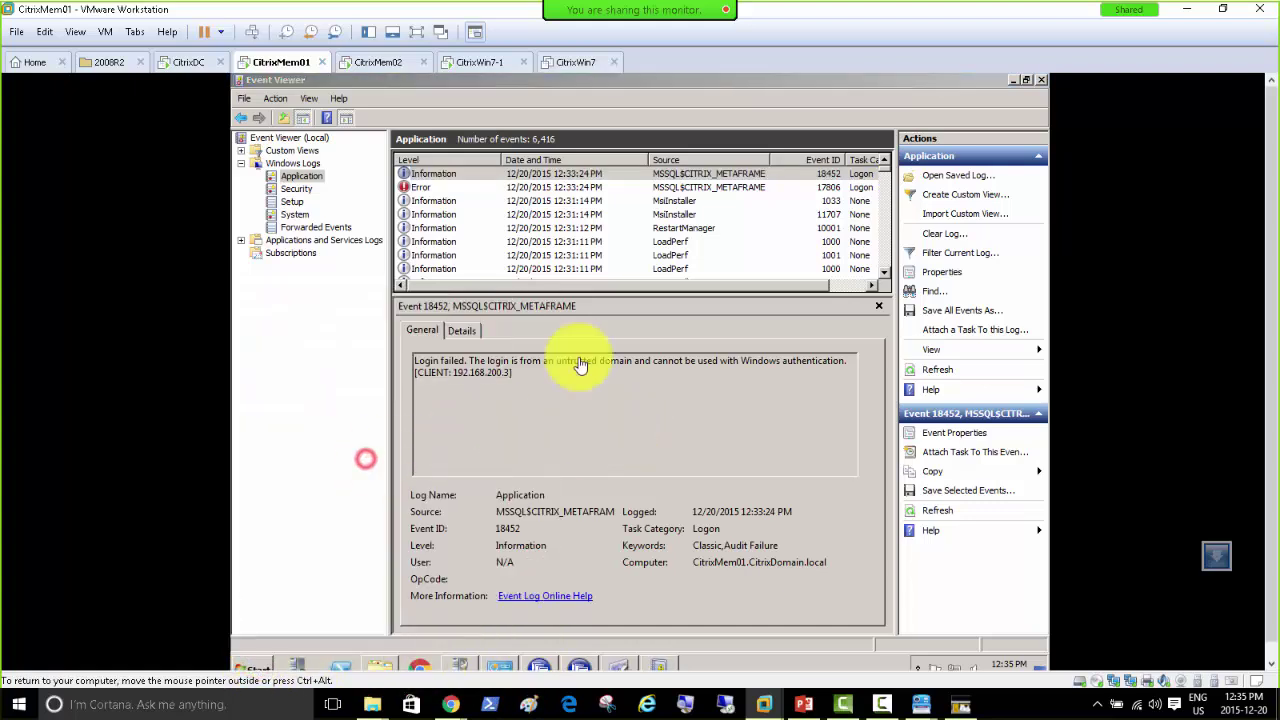
Step: Maximize Services, sort by startup type, and open Citrix Secure Gateway's properties
{"action": "double_click", "coordinate": [727, 136]}
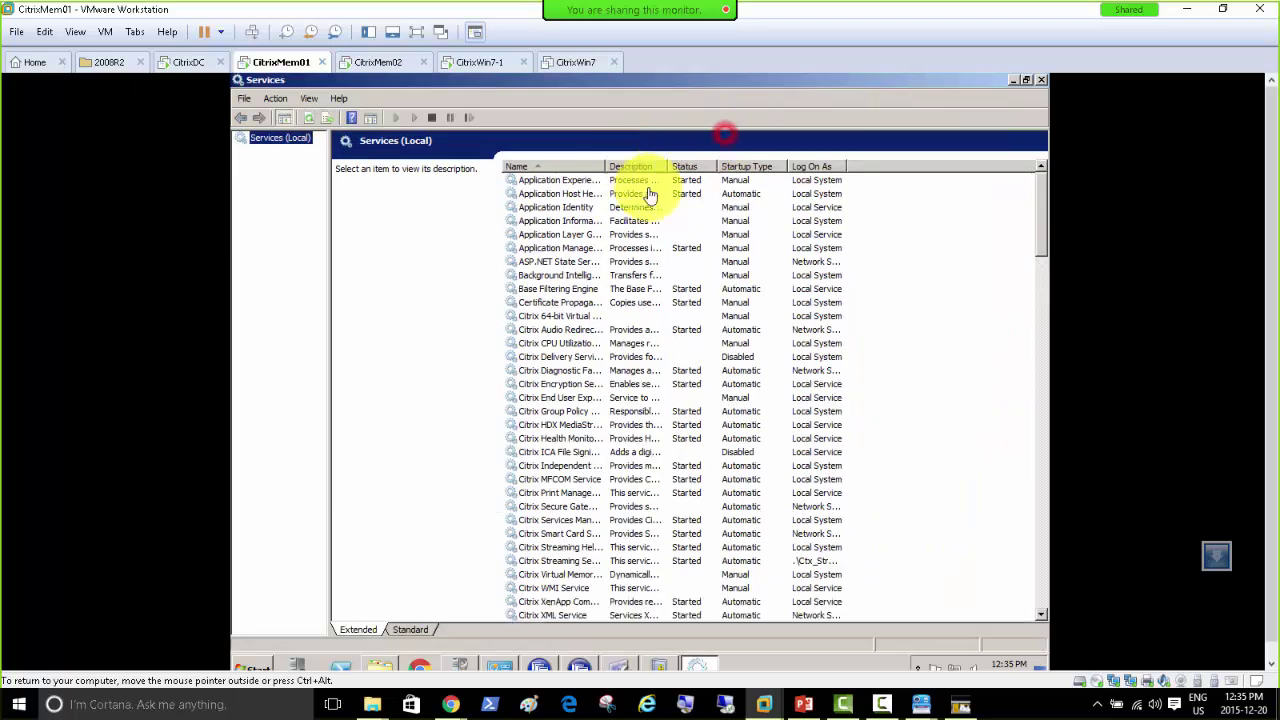
{"action": "left_click", "coordinate": [745, 168]}
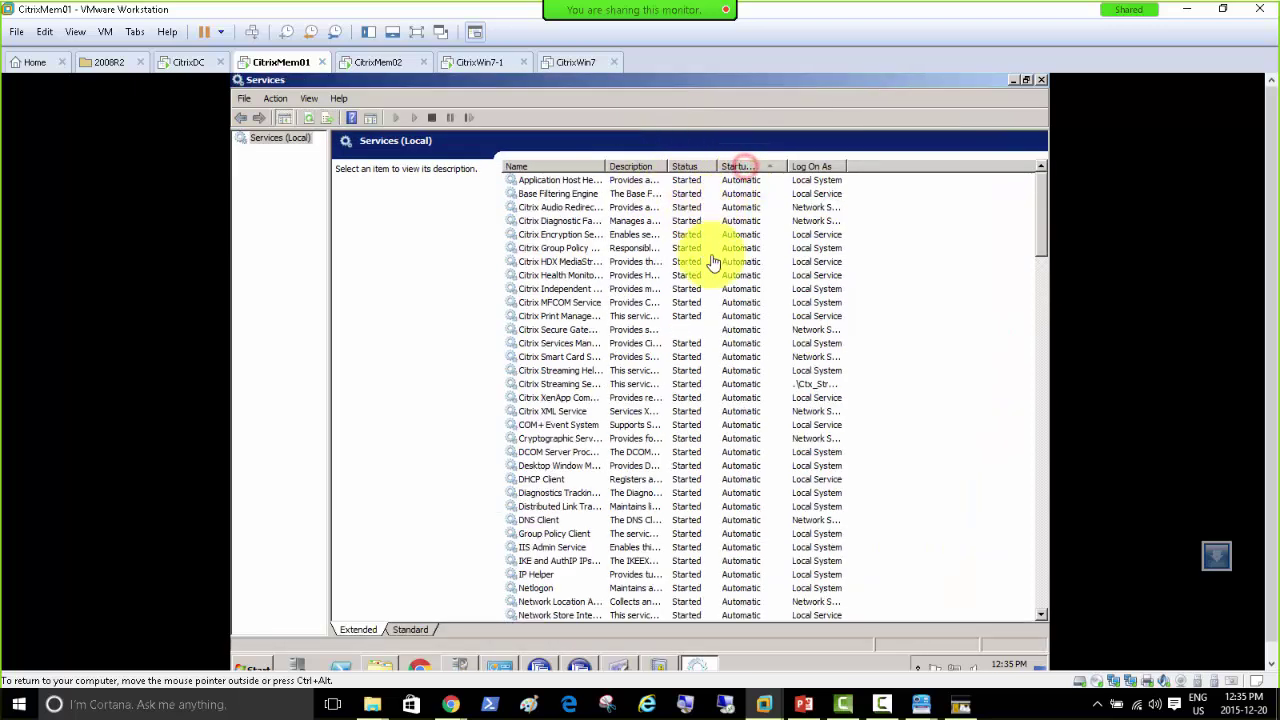
{"action": "left_click", "coordinate": [649, 332]}
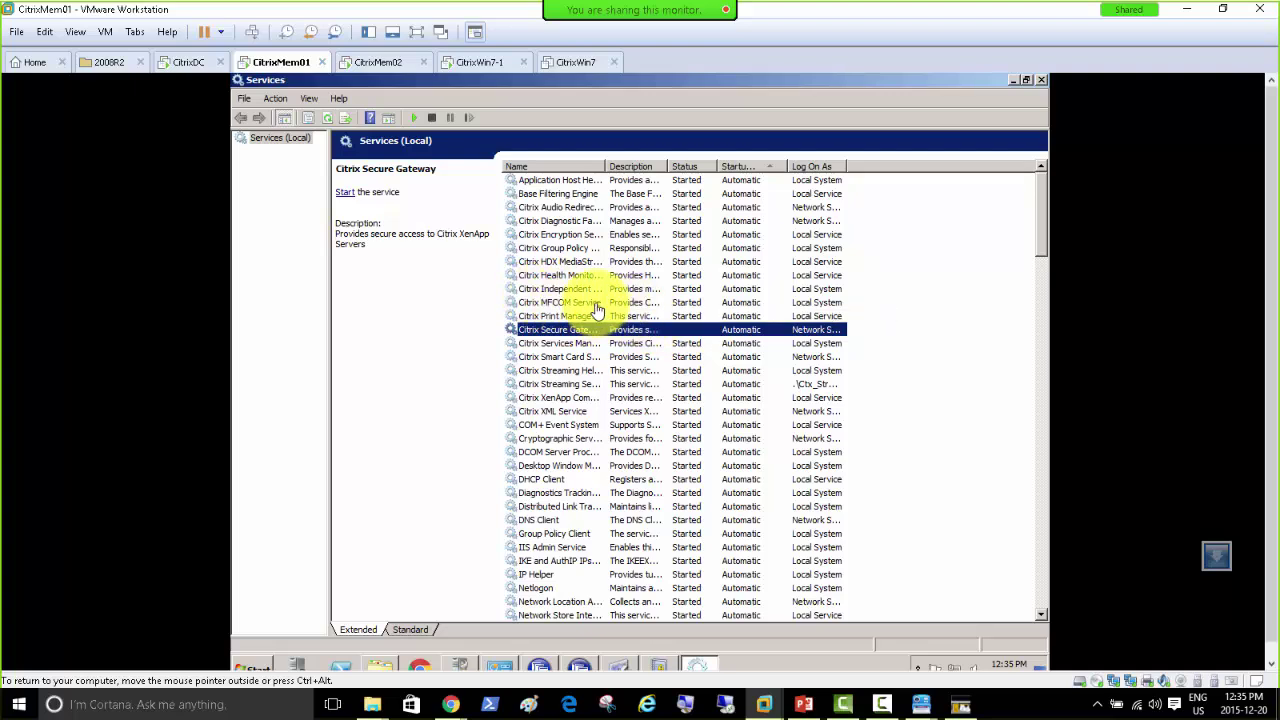
{"action": "double_click", "coordinate": [576, 334]}
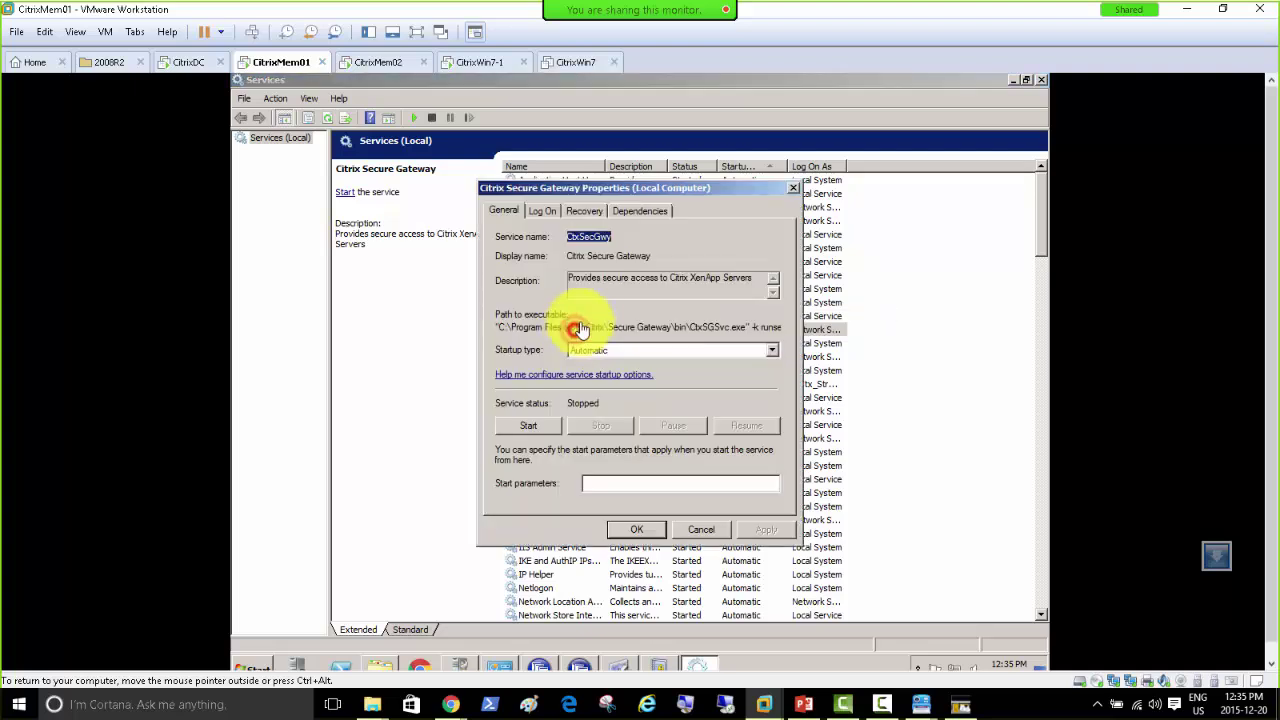
Step: Set Citrix Secure Gateway recovery to Restart the Service on first, second and subsequent failures
{"action": "left_click", "coordinate": [543, 210]}
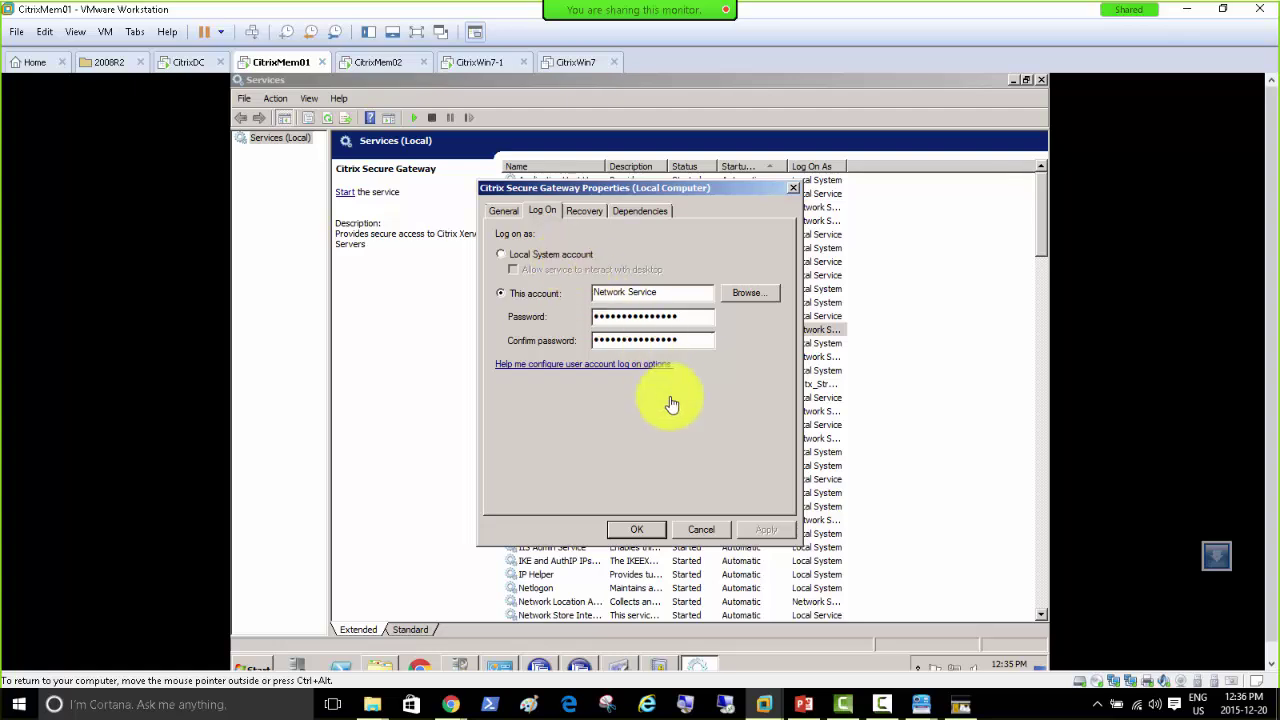
{"action": "left_click", "coordinate": [620, 210]}
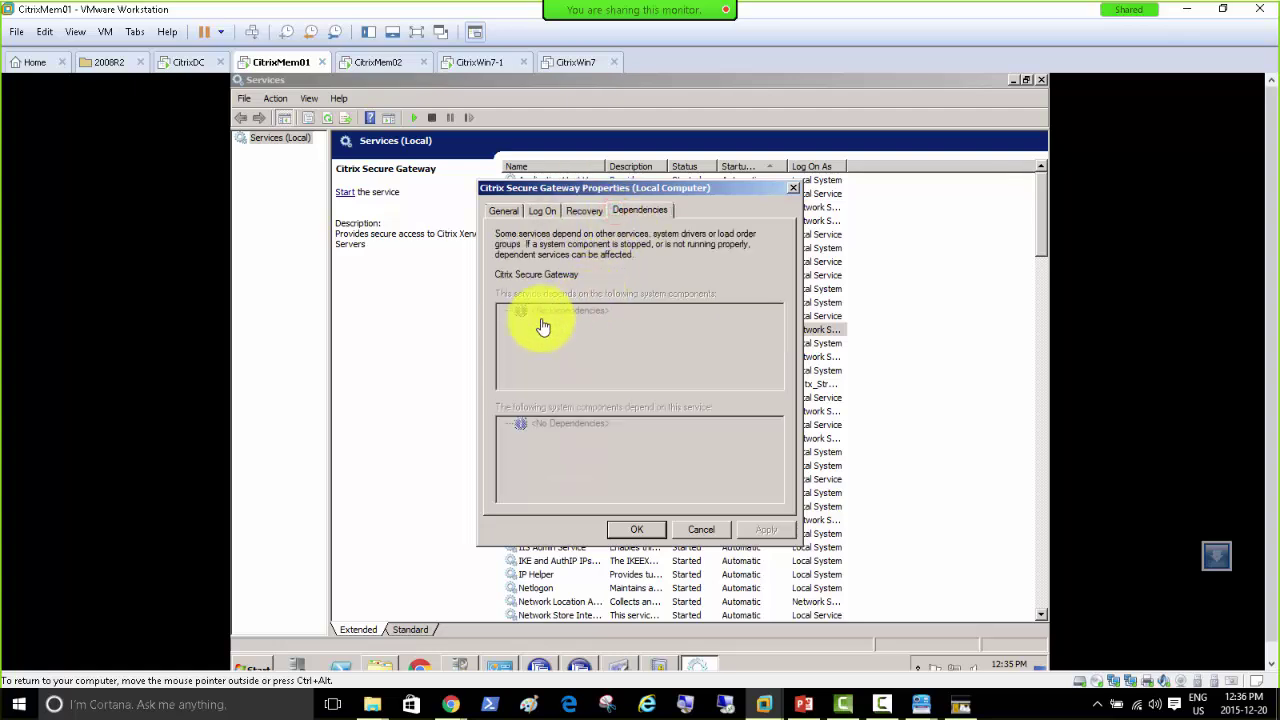
{"action": "left_click", "coordinate": [590, 210]}
{"action": "left_click", "coordinate": [549, 211]}
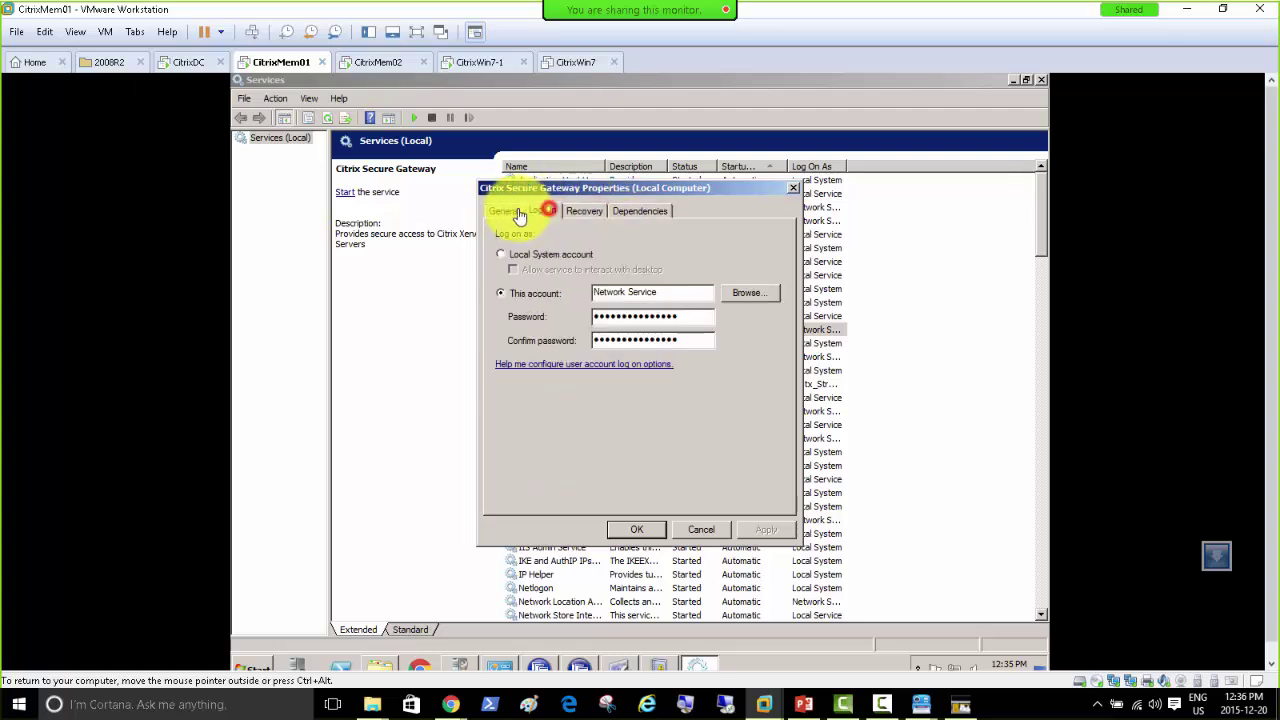
{"action": "left_click", "coordinate": [505, 213]}
{"action": "left_click", "coordinate": [584, 211]}
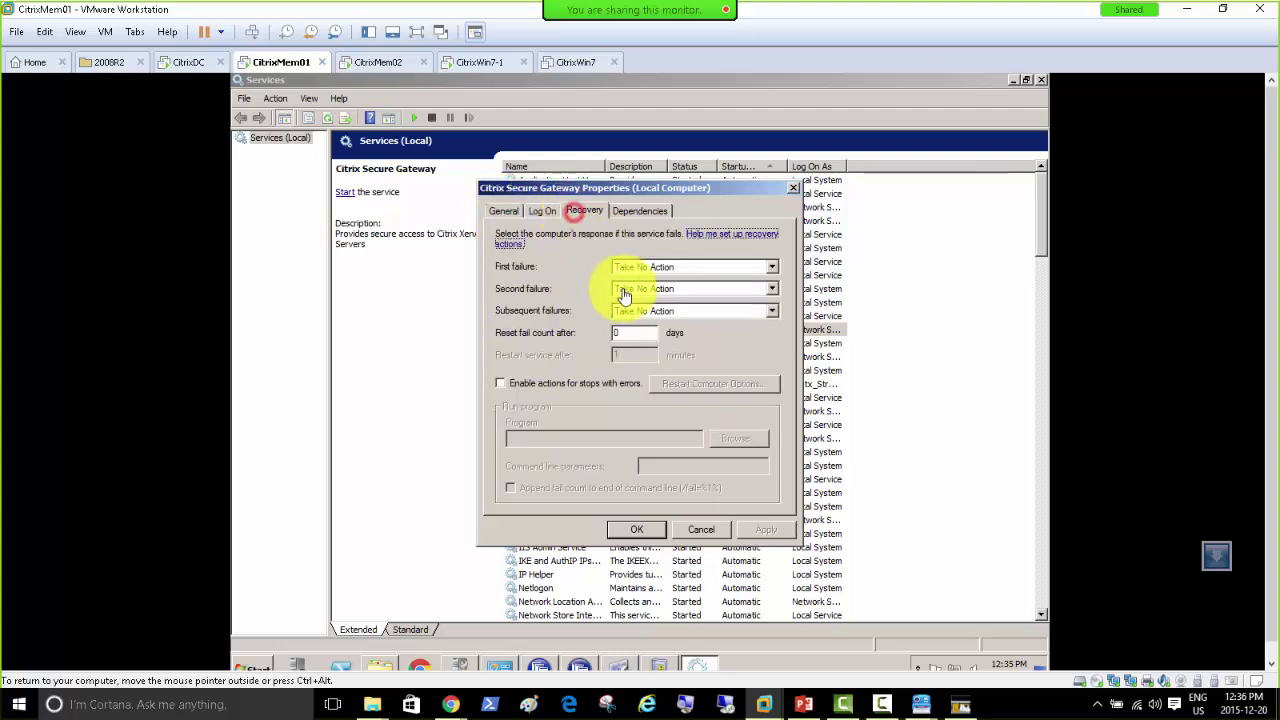
{"action": "left_click", "coordinate": [629, 270]}
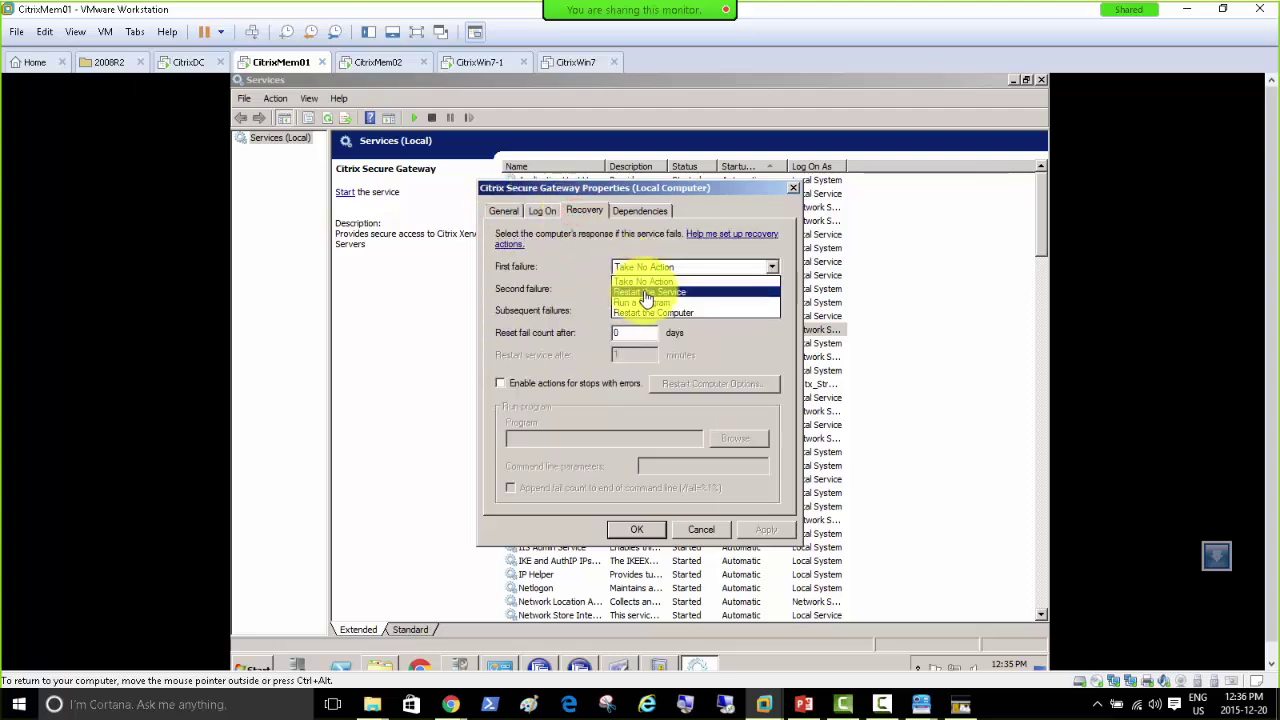
{"action": "left_click", "coordinate": [643, 293]}
{"action": "left_click", "coordinate": [637, 290]}
{"action": "left_click", "coordinate": [640, 314]}
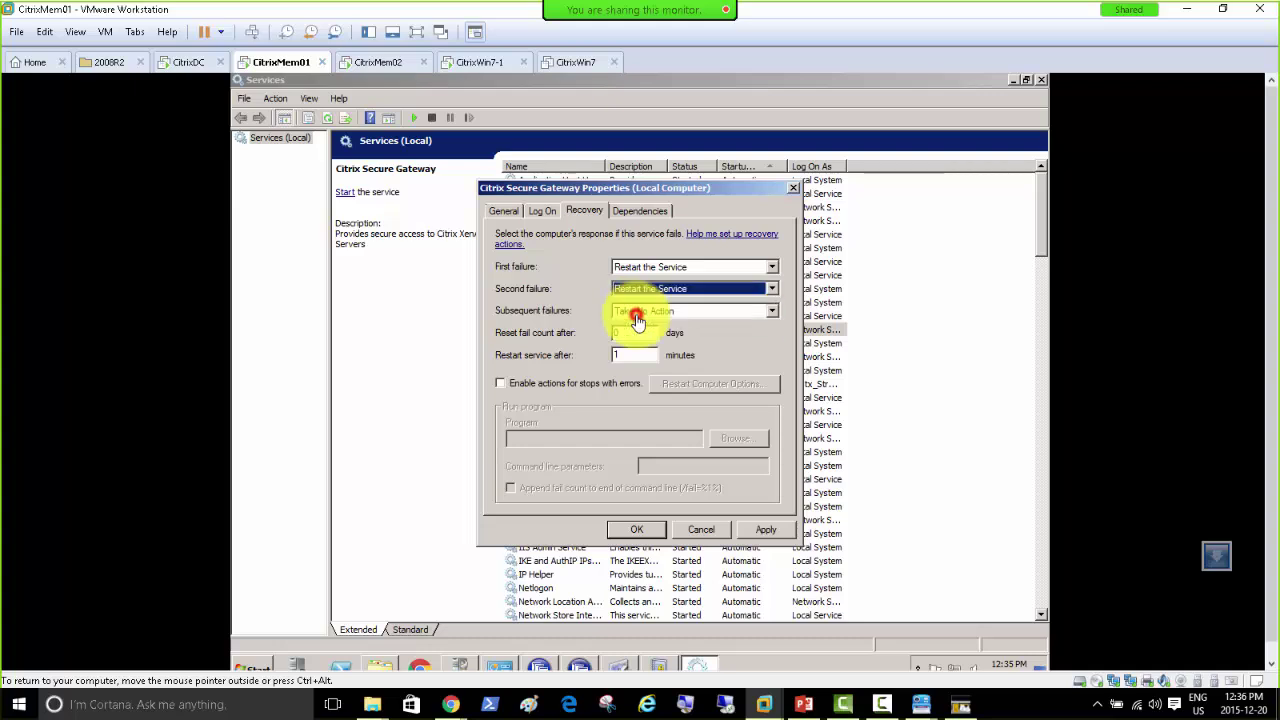
{"action": "left_click", "coordinate": [637, 311]}
{"action": "left_click", "coordinate": [637, 337]}
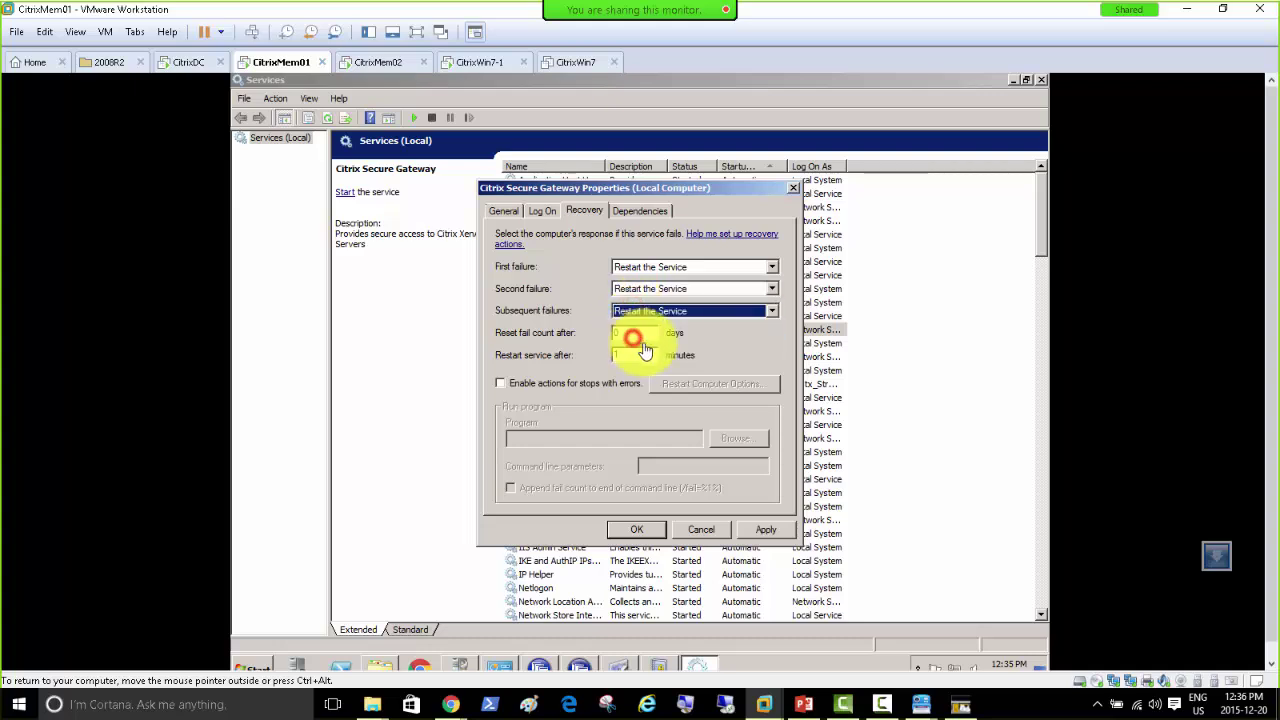
{"action": "left_click", "coordinate": [629, 535]}
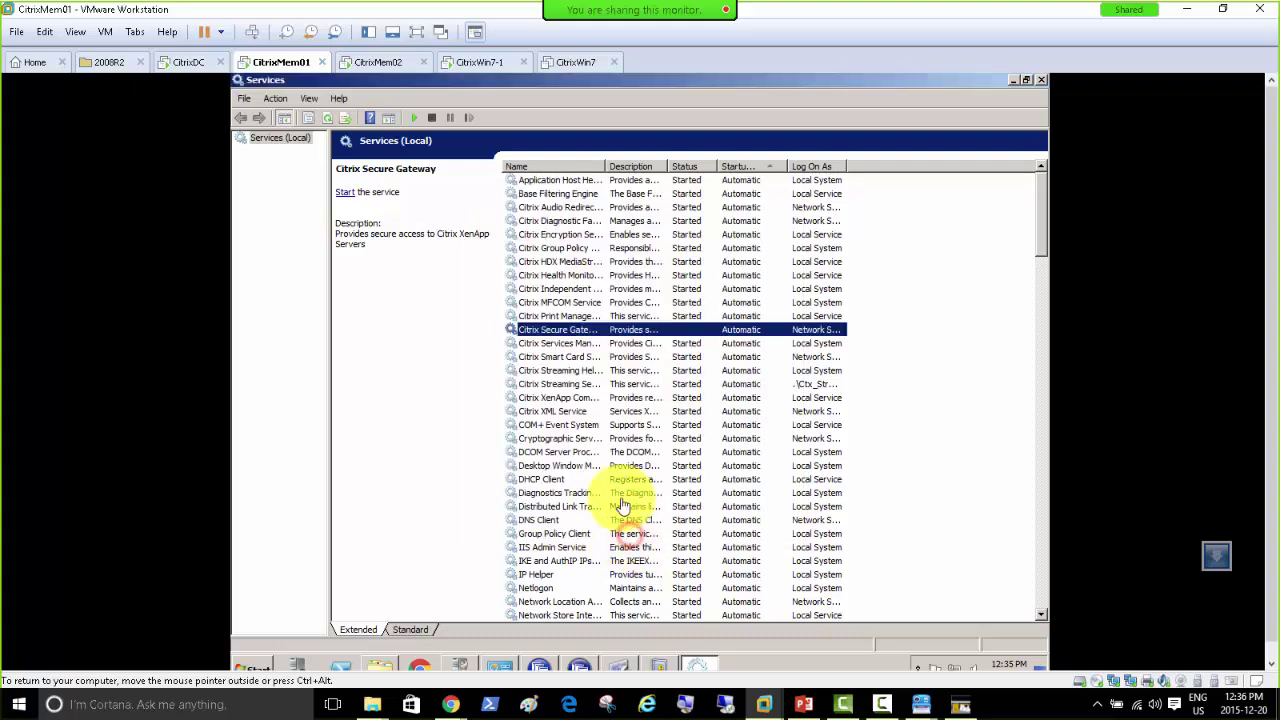
Step: Try starting the Citrix Secure Gateway service, then return to Event Viewer after it fails
{"action": "right_click", "coordinate": [555, 334]}
{"action": "left_click", "coordinate": [580, 346]}
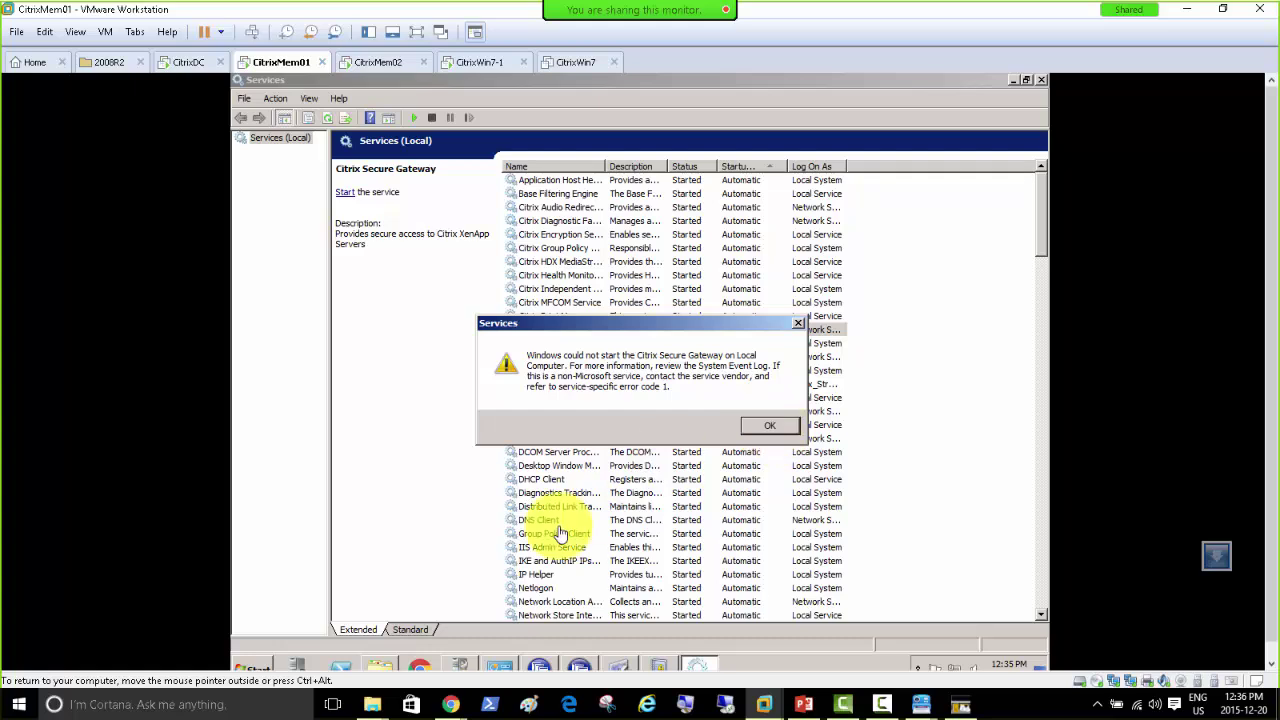
{"action": "left_click", "coordinate": [659, 666]}
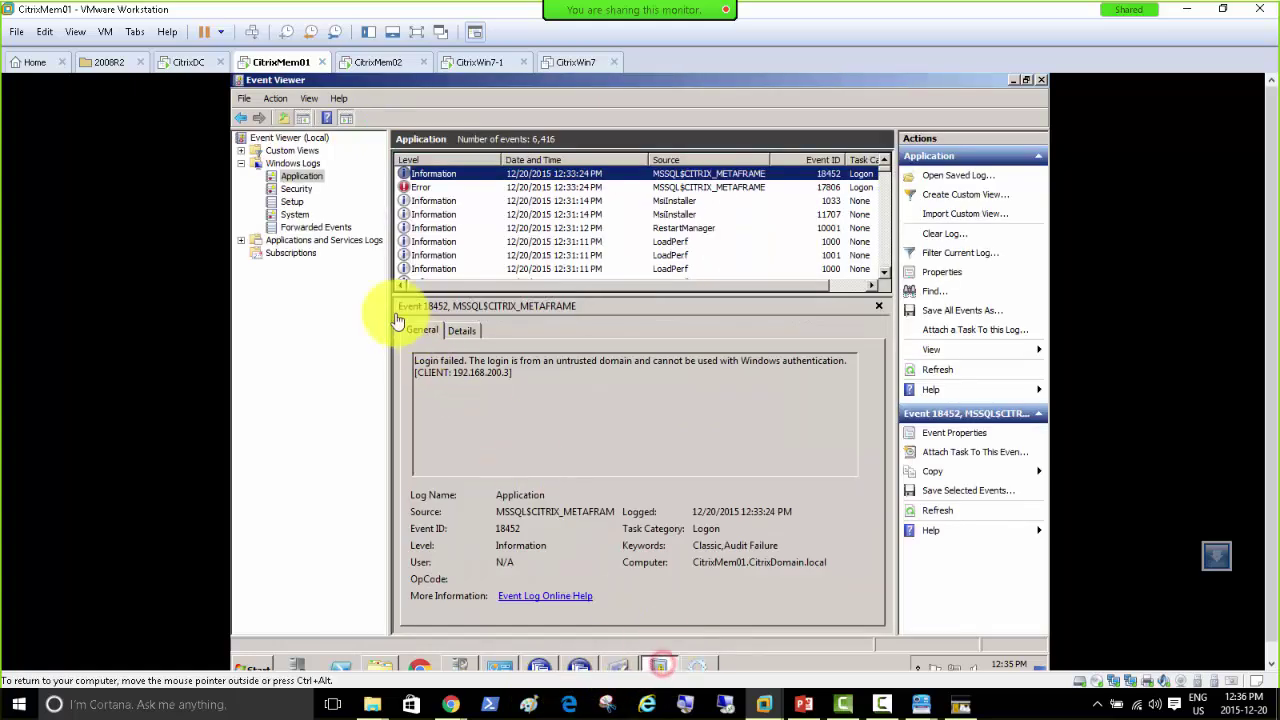
Step: Inspect the System log's Citrix Secure Gateway 7024 error, stopped and install events
{"action": "left_click", "coordinate": [296, 215]}
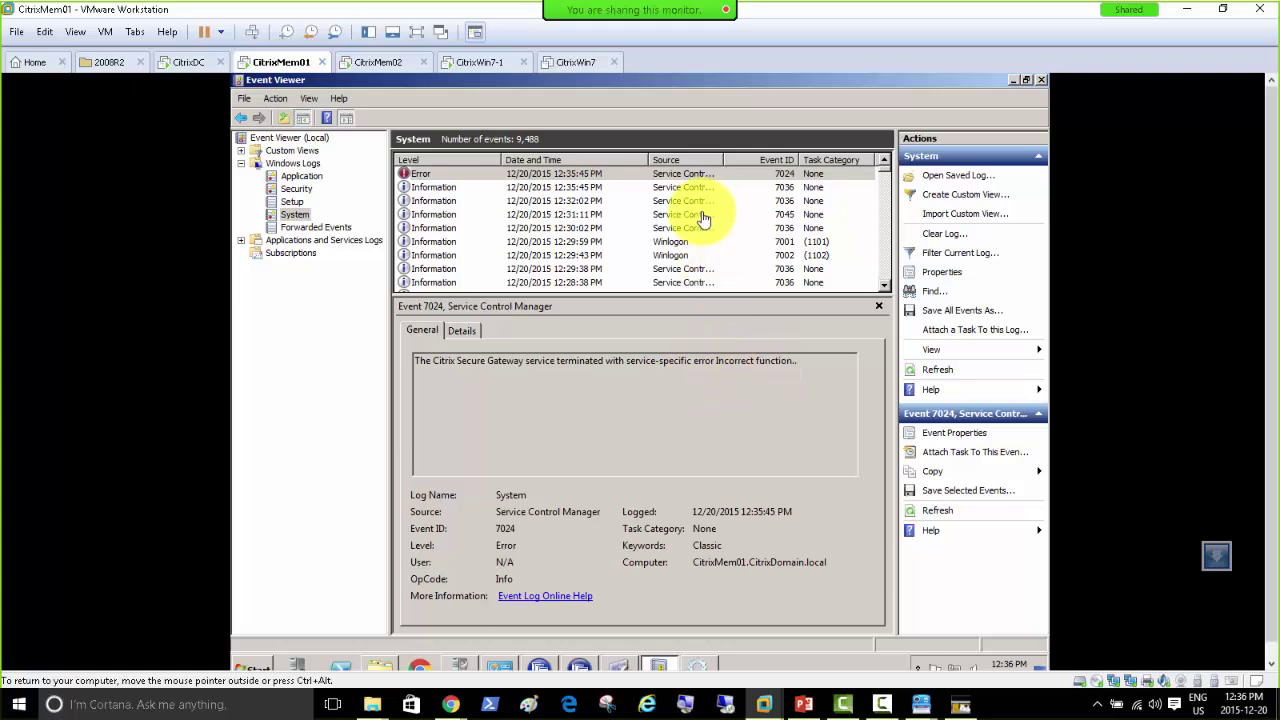
{"action": "left_click", "coordinate": [726, 172]}
{"action": "left_click", "coordinate": [723, 189]}
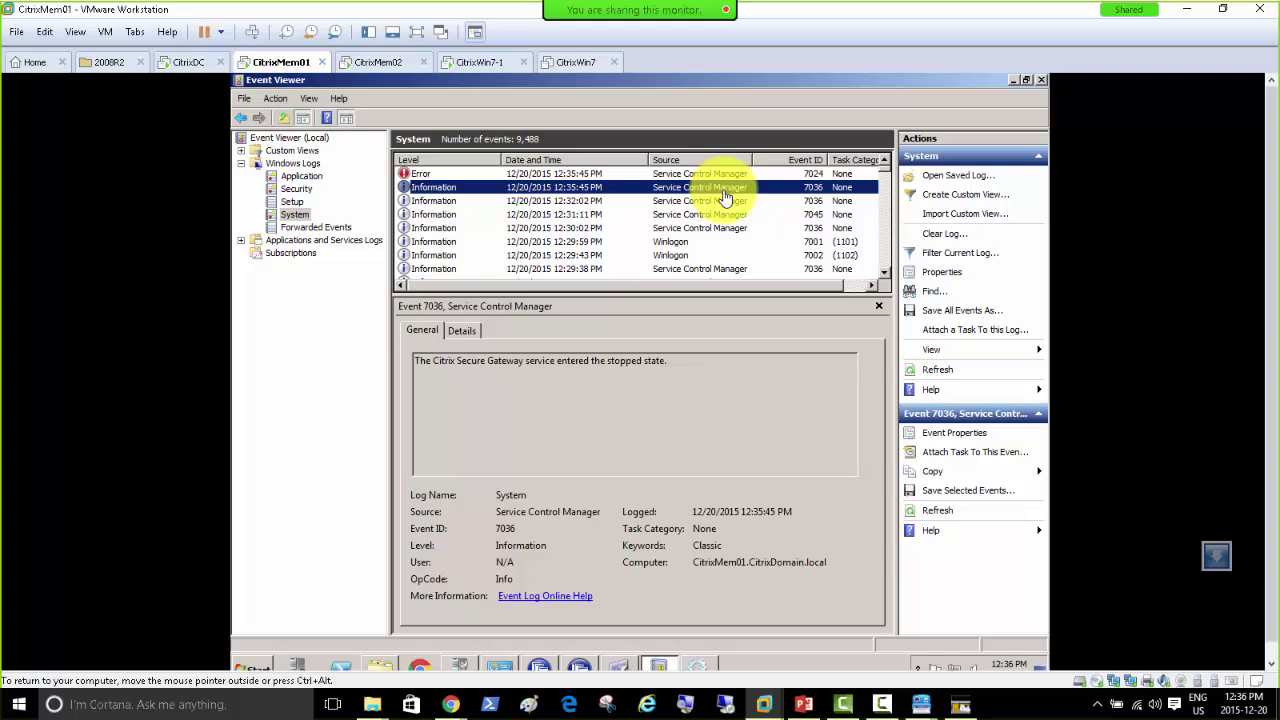
{"action": "left_click", "coordinate": [725, 199]}
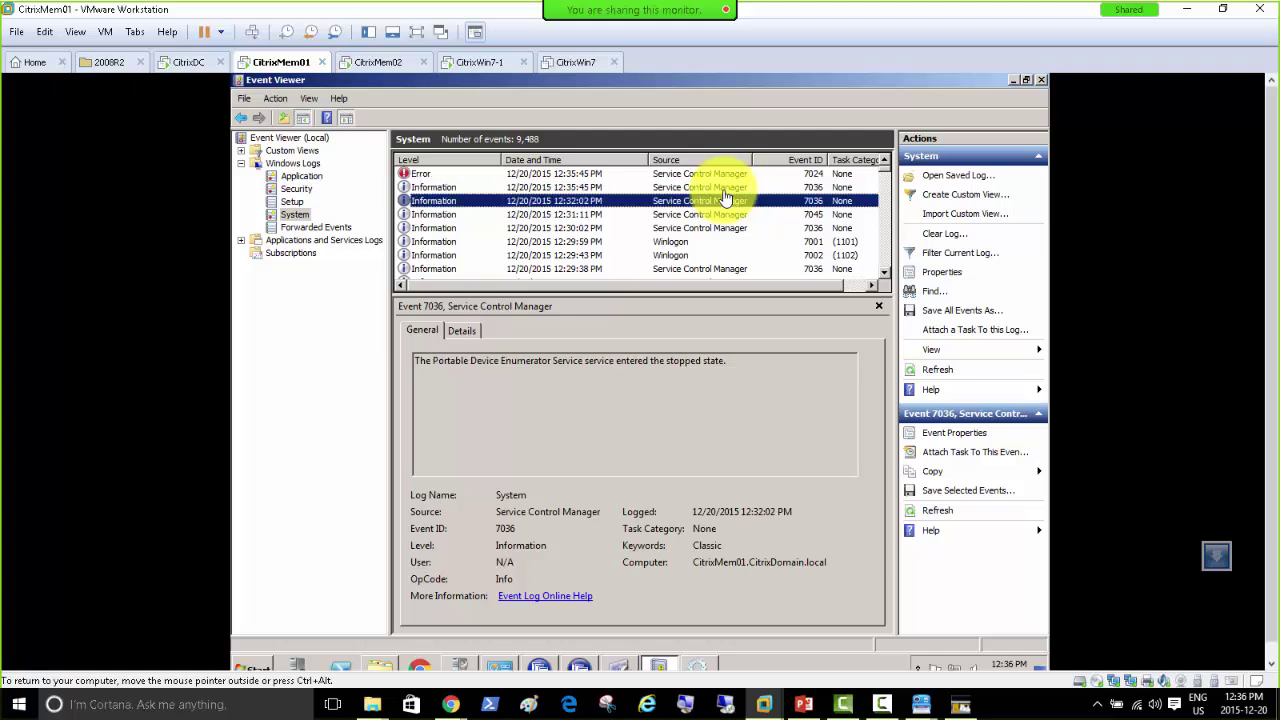
{"action": "key", "text": "Down"}
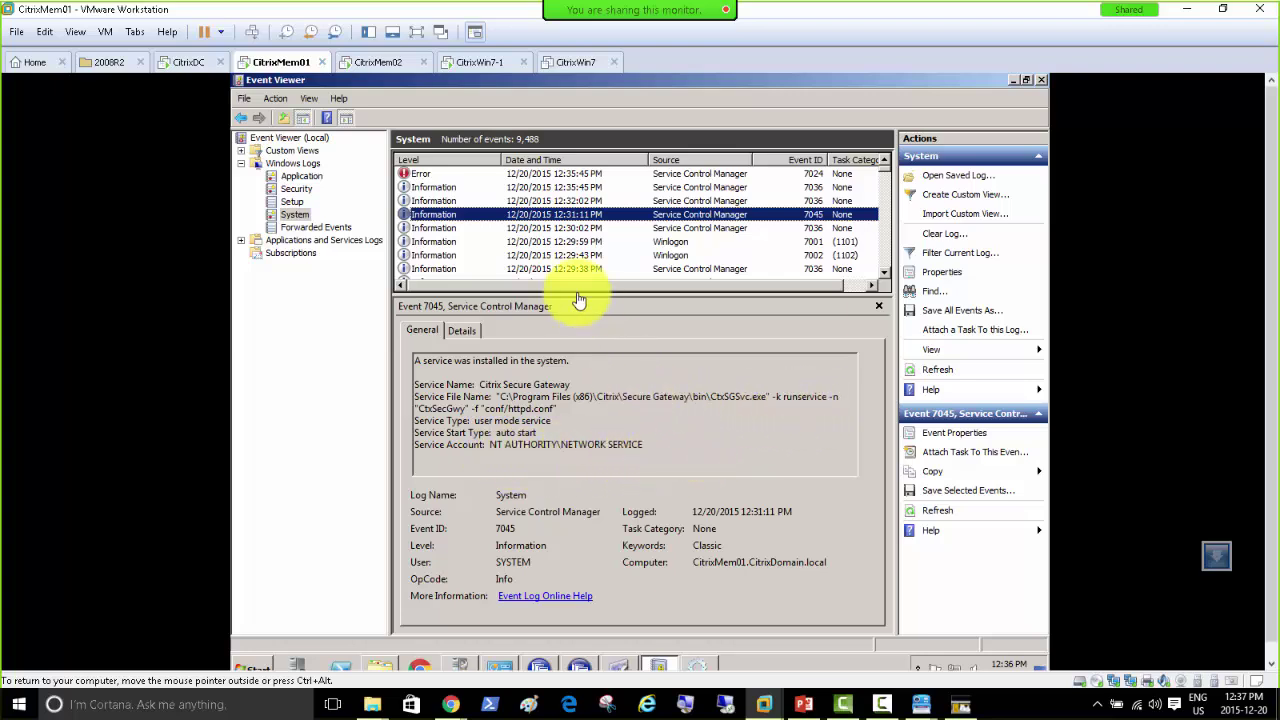
{"action": "left_click", "coordinate": [683, 230]}
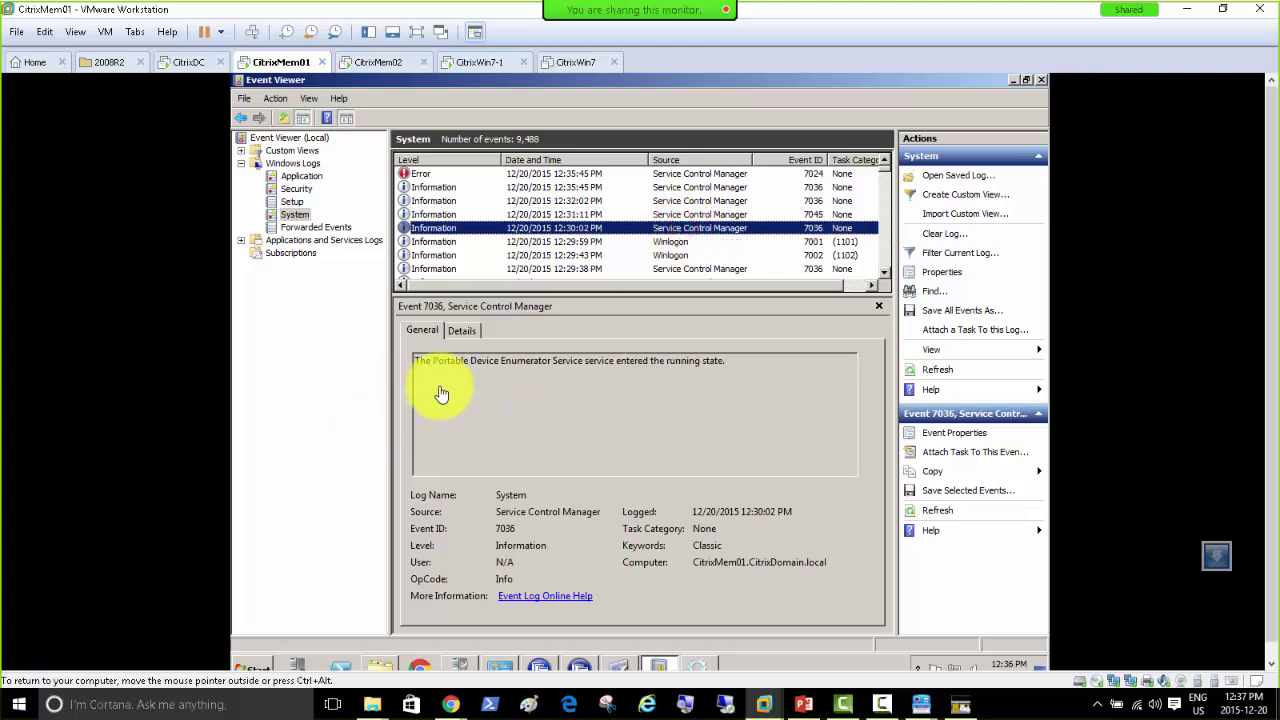
{"action": "left_click", "coordinate": [683, 215]}
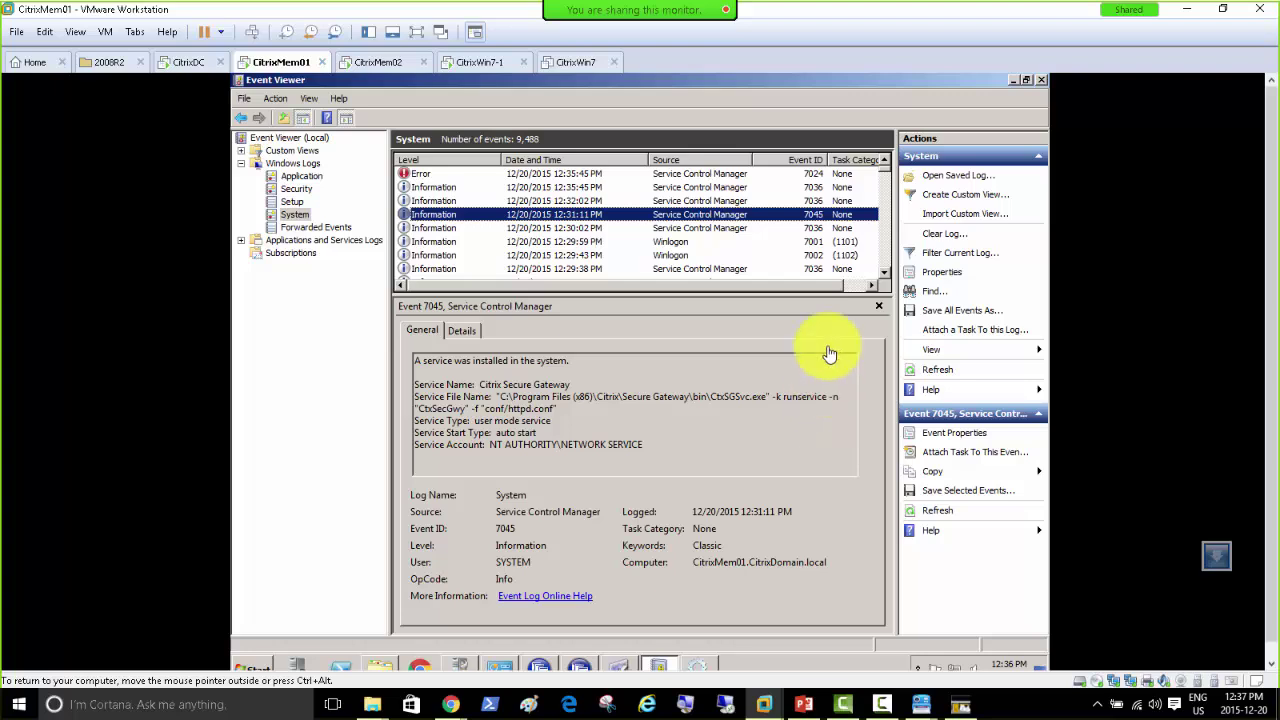
Step: Step through older Secure Gateway stop and error events, then switch to CitrixMem02
{"action": "left_click", "coordinate": [704, 228]}
{"action": "left_click", "coordinate": [678, 244]}
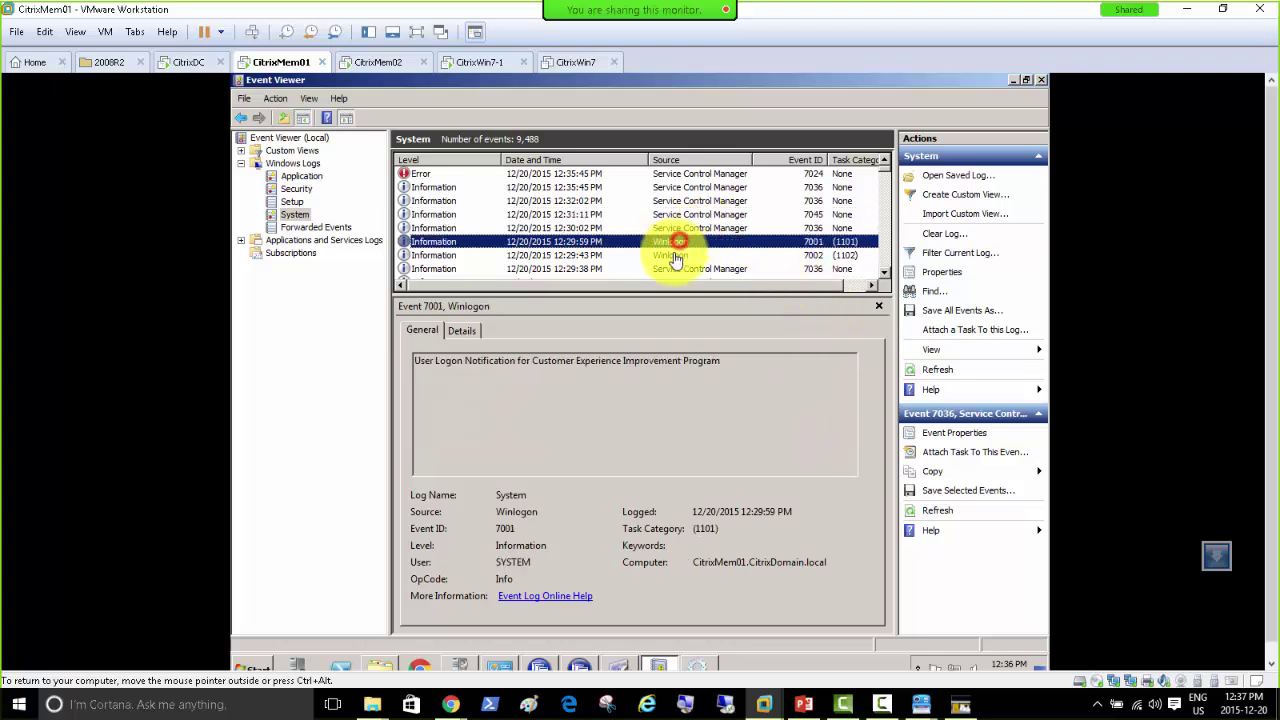
{"action": "key", "text": "Down"}
{"action": "key", "text": "Down"}
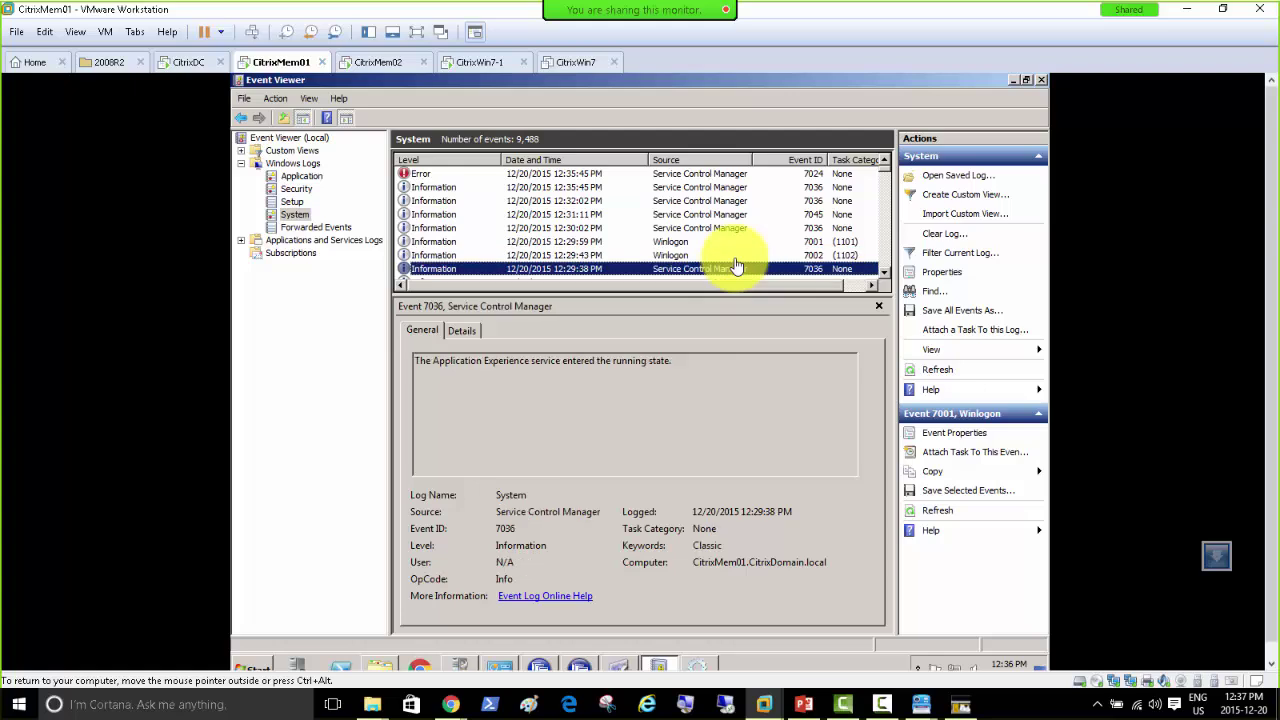
{"action": "key", "text": "Down"}
{"action": "key", "text": "Down"}
{"action": "key", "text": "Down"}
{"action": "key", "text": "Down"}
{"action": "key", "text": "Down"}
{"action": "key", "text": "Down"}
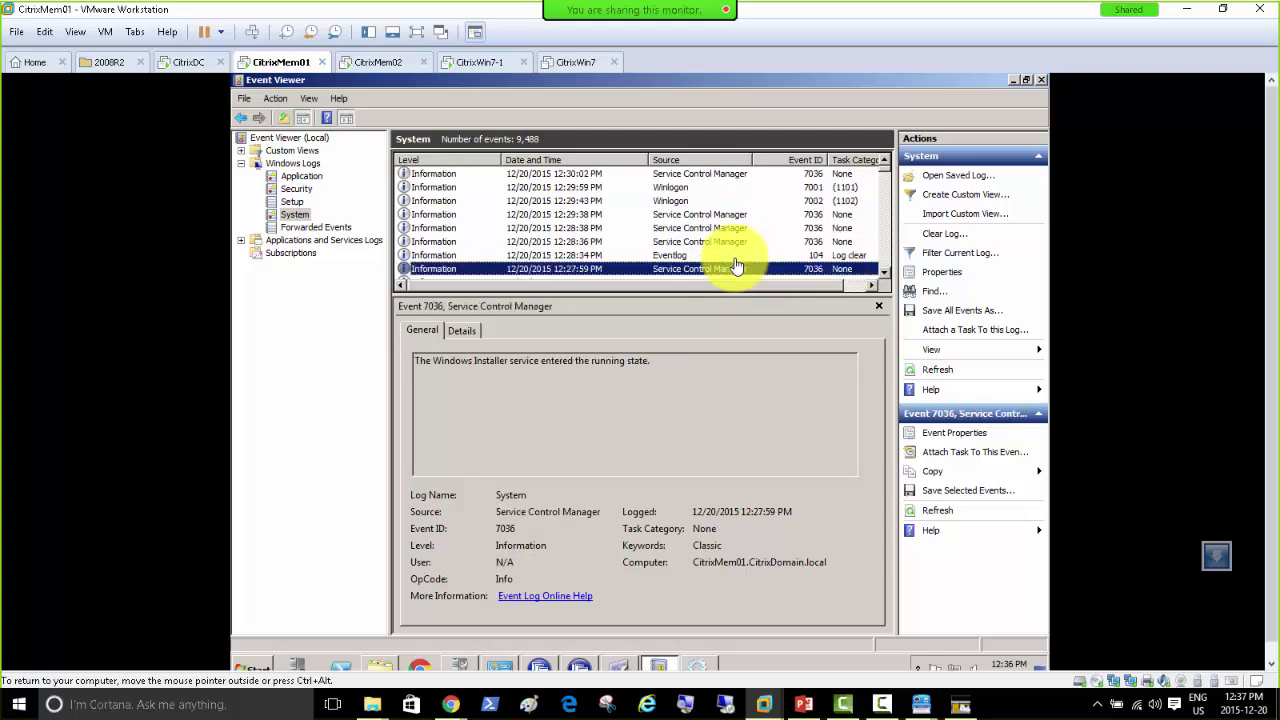
{"action": "key", "text": "Down"}
{"action": "key", "text": "Down"}
{"action": "key", "text": "Down"}
{"action": "key", "text": "Down"}
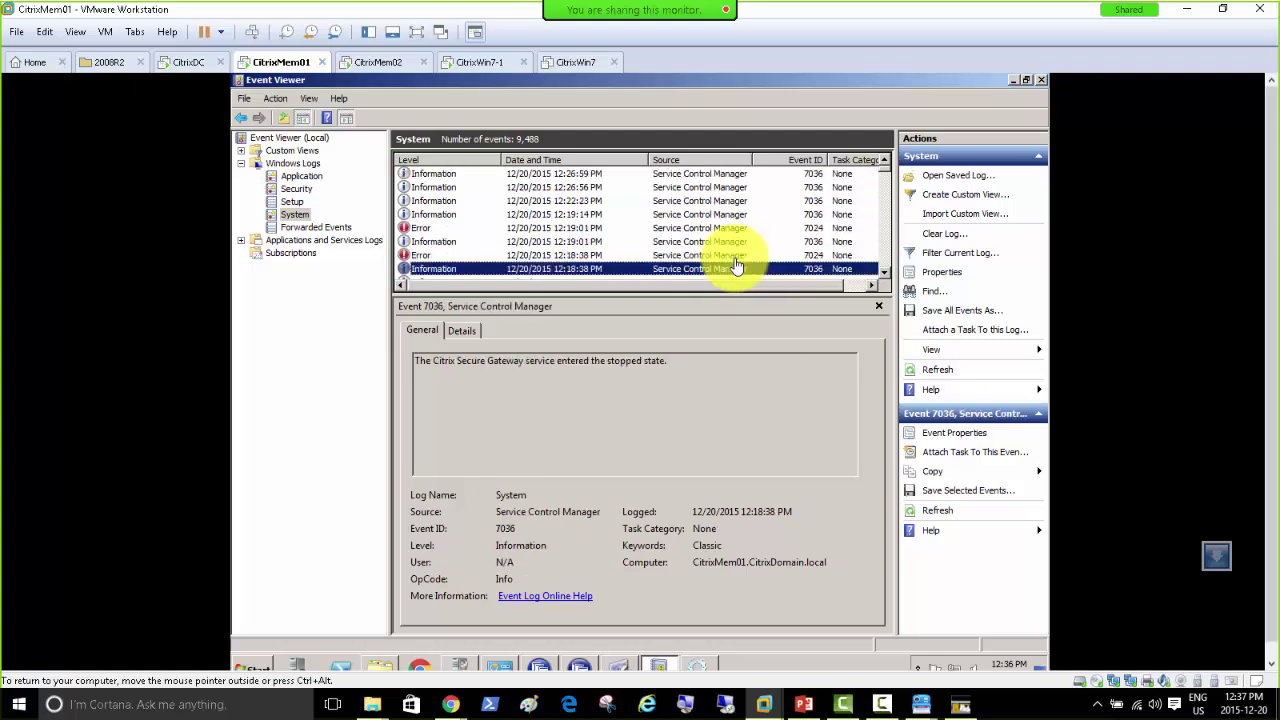
{"action": "key", "text": "Up"}
{"action": "key", "text": "Up"}
{"action": "key", "text": "Up"}
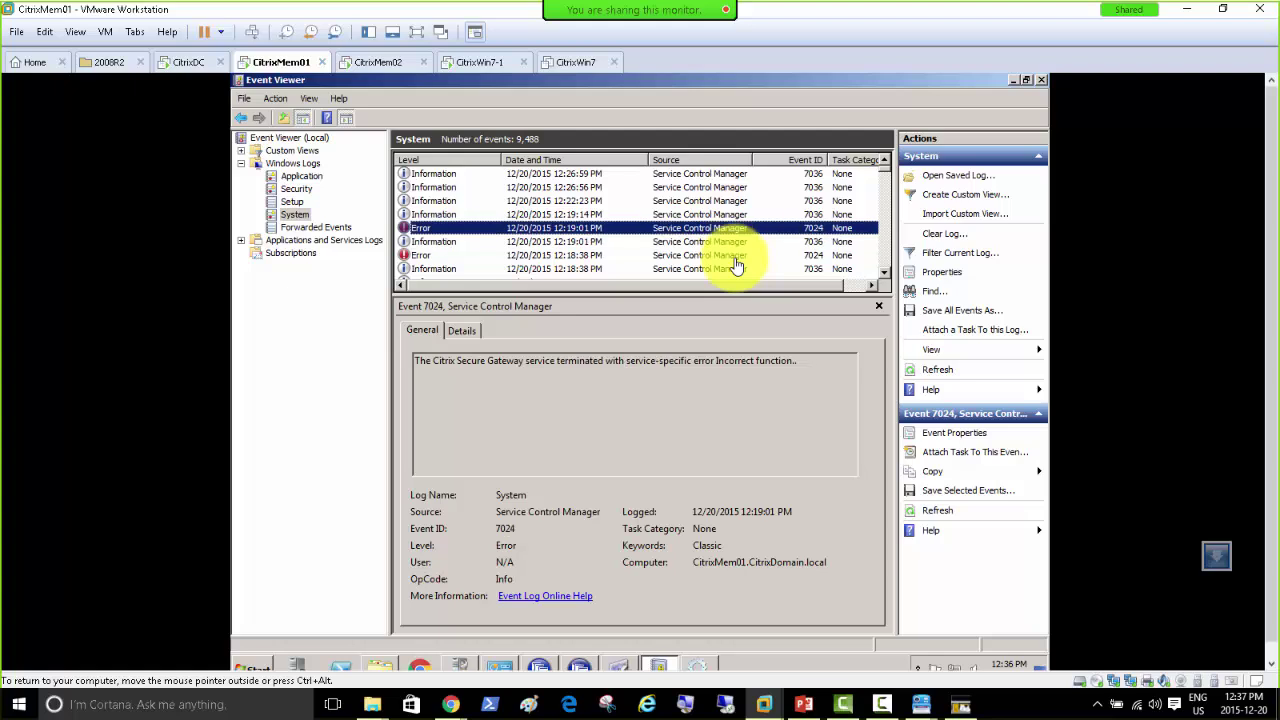
{"action": "key", "text": "Down"}
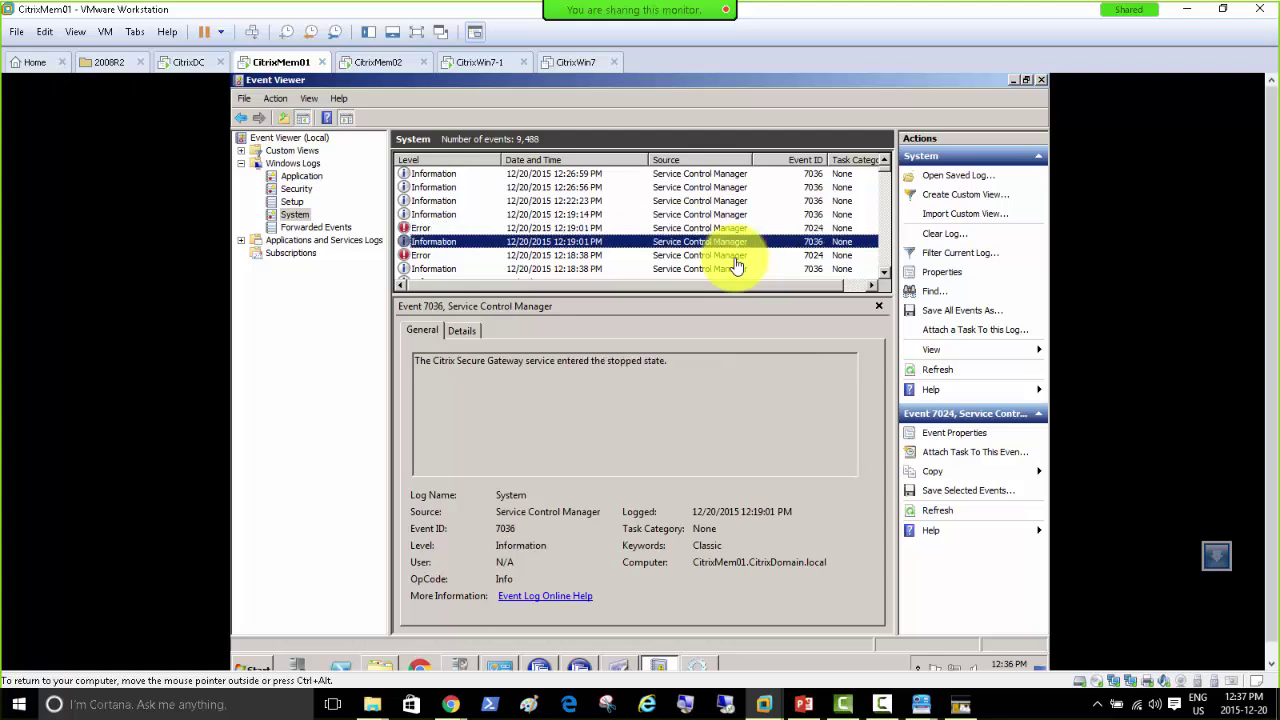
{"action": "key", "text": "Down"}
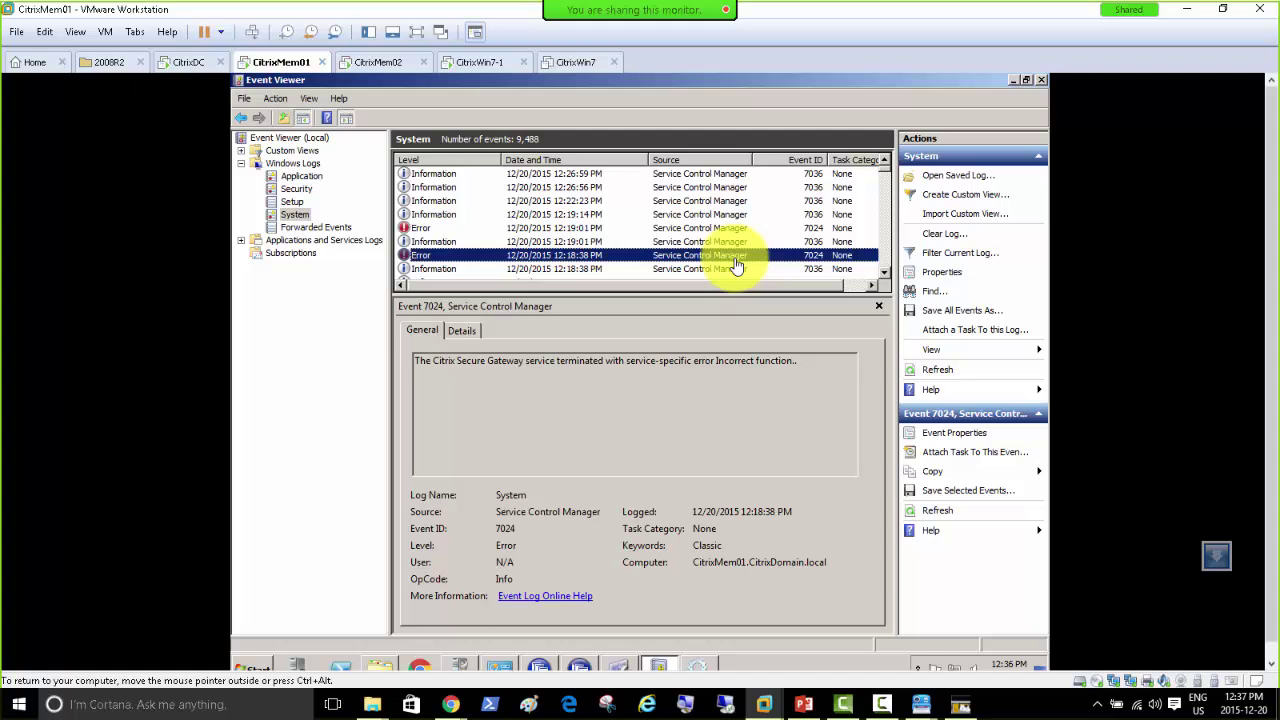
{"action": "left_click", "coordinate": [376, 60]}
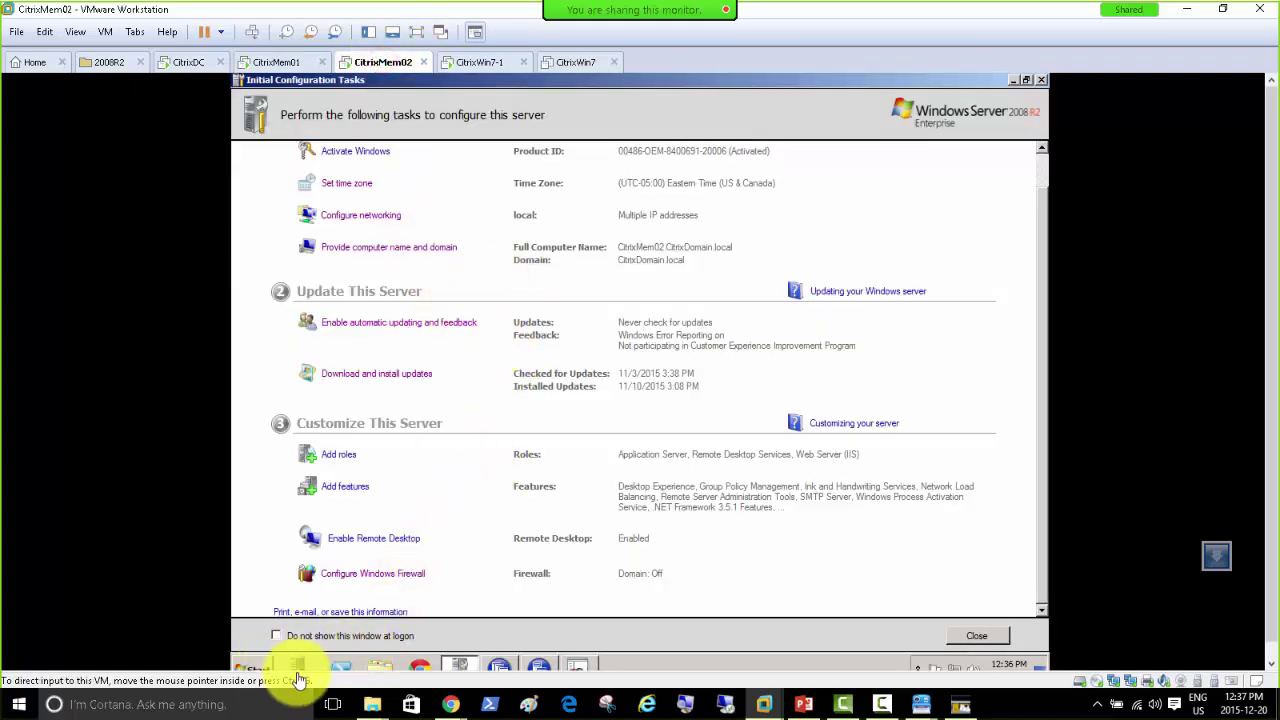
Step: Launch Secure Gateway setup from the XenApp DVD's Server Components on CitrixMem02
{"action": "left_click", "coordinate": [384, 672]}
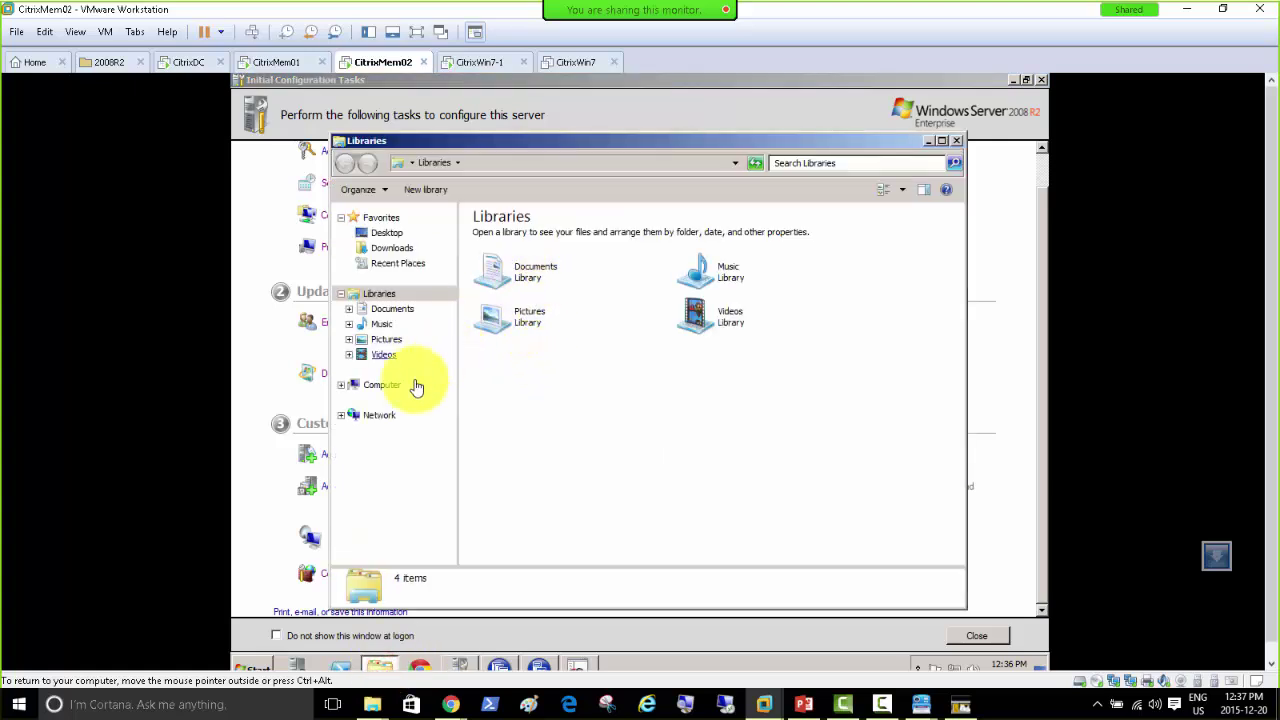
{"action": "left_click", "coordinate": [388, 391]}
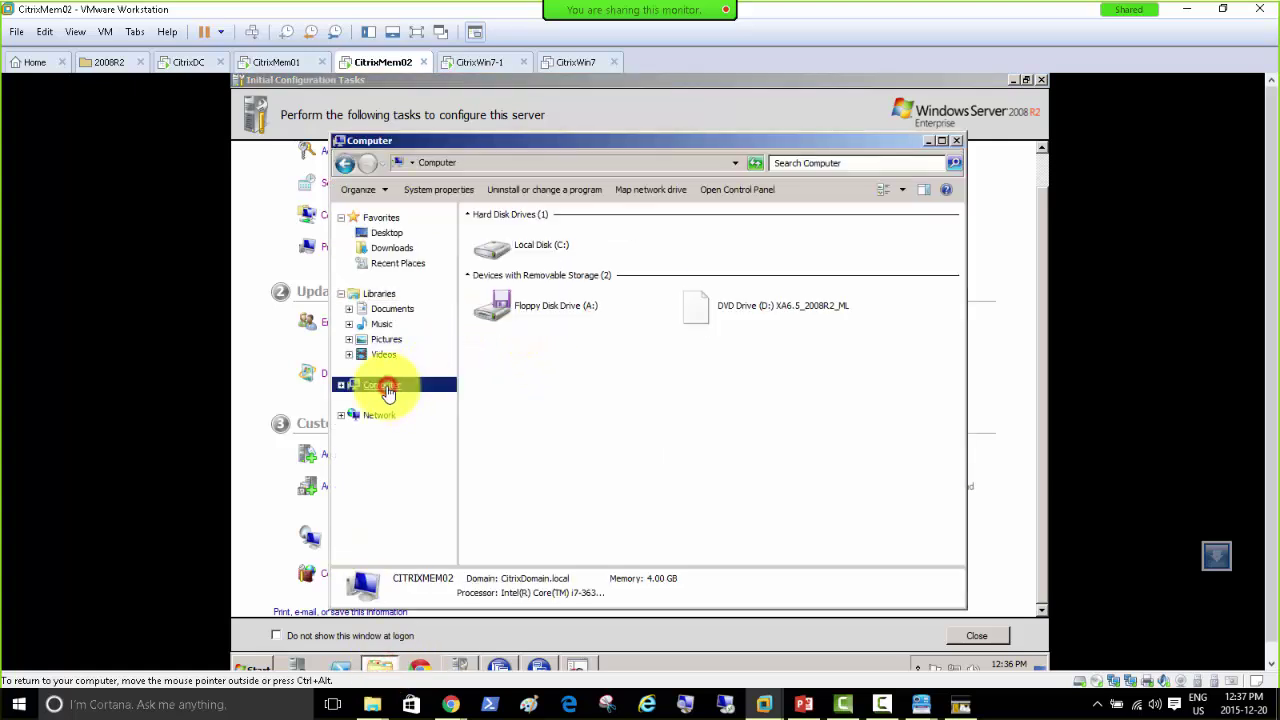
{"action": "left_click", "coordinate": [693, 314]}
{"action": "double_click", "coordinate": [693, 314]}
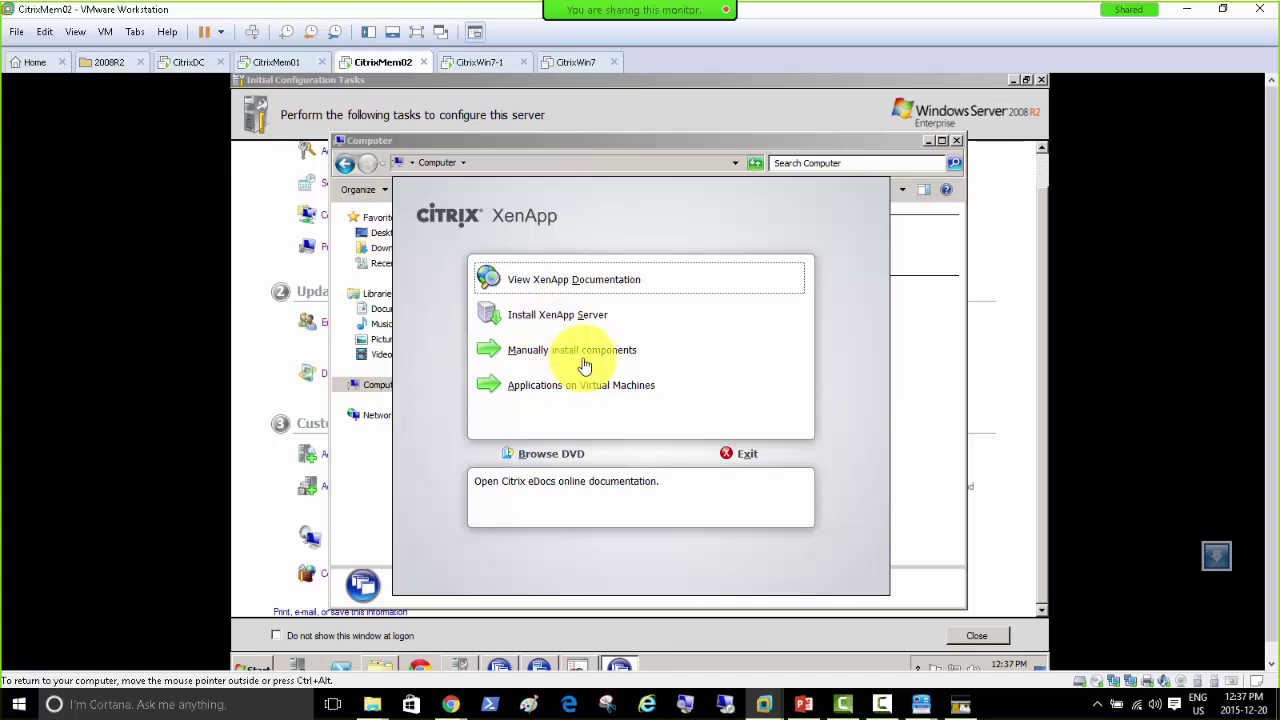
{"action": "left_click", "coordinate": [584, 350]}
{"action": "left_click", "coordinate": [546, 281]}
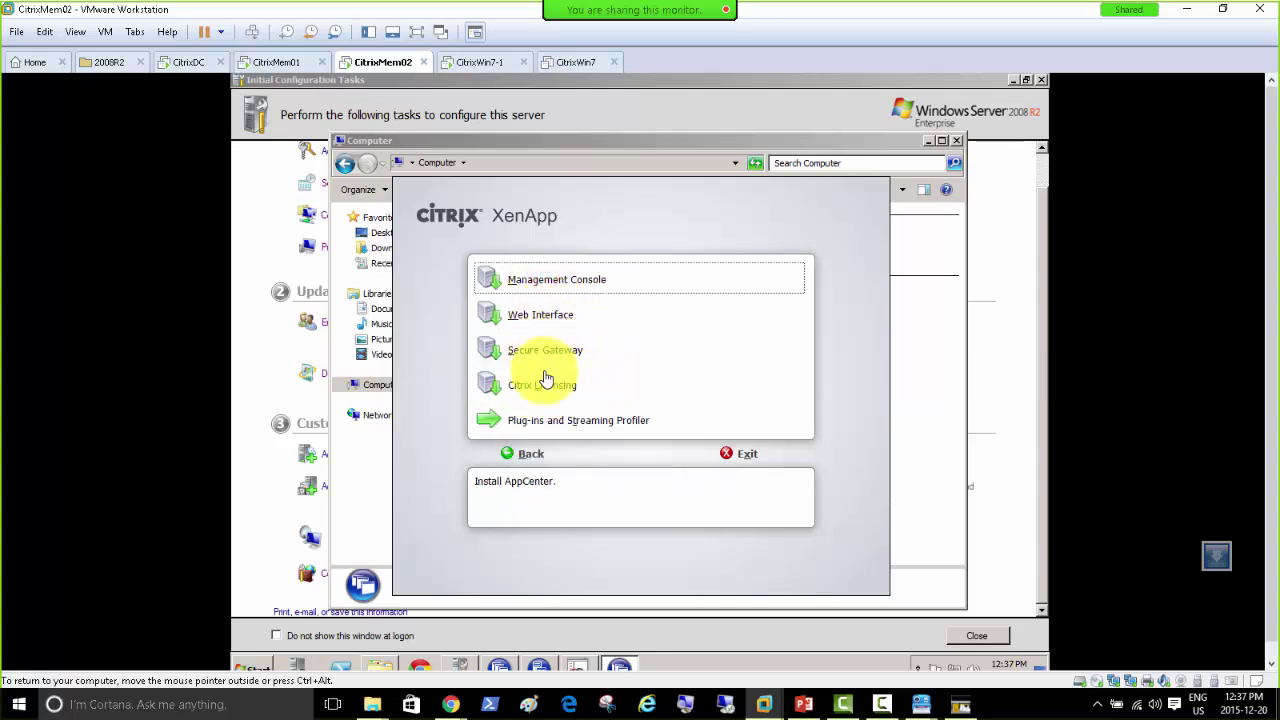
{"action": "left_click", "coordinate": [543, 350]}
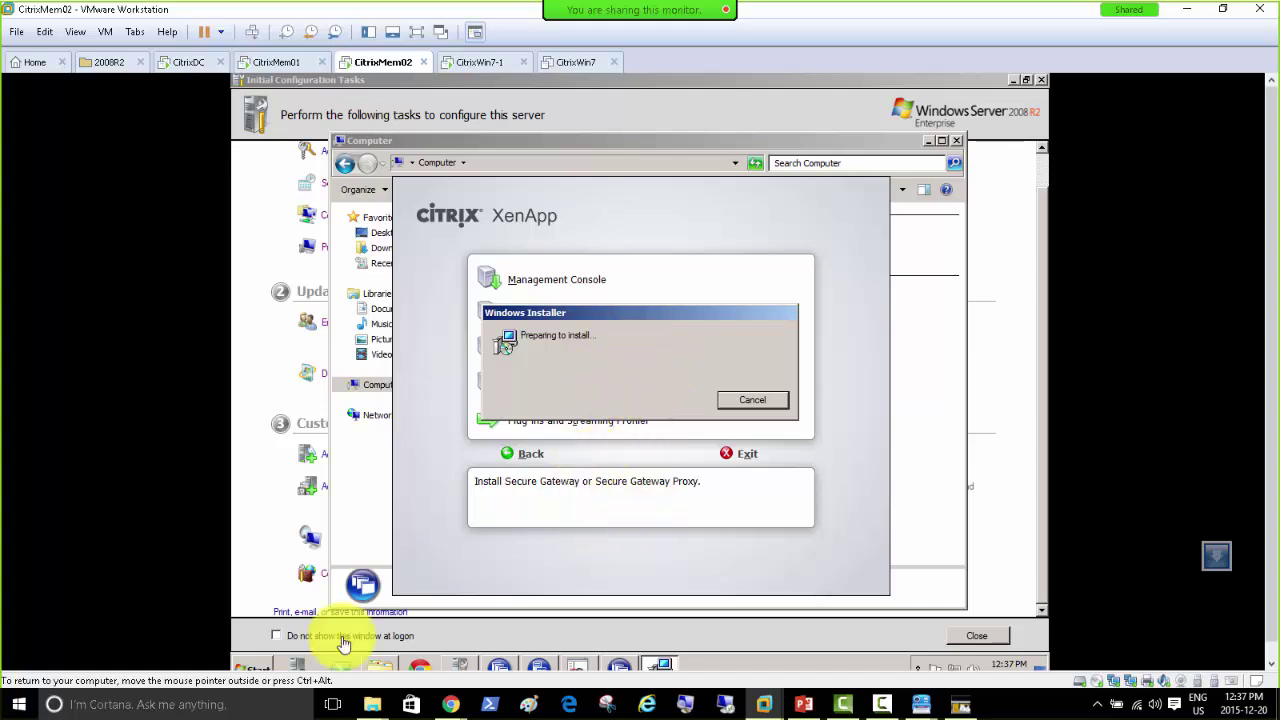
Step: Open Server Manager and show its Roles summary
{"action": "left_click", "coordinate": [256, 667]}
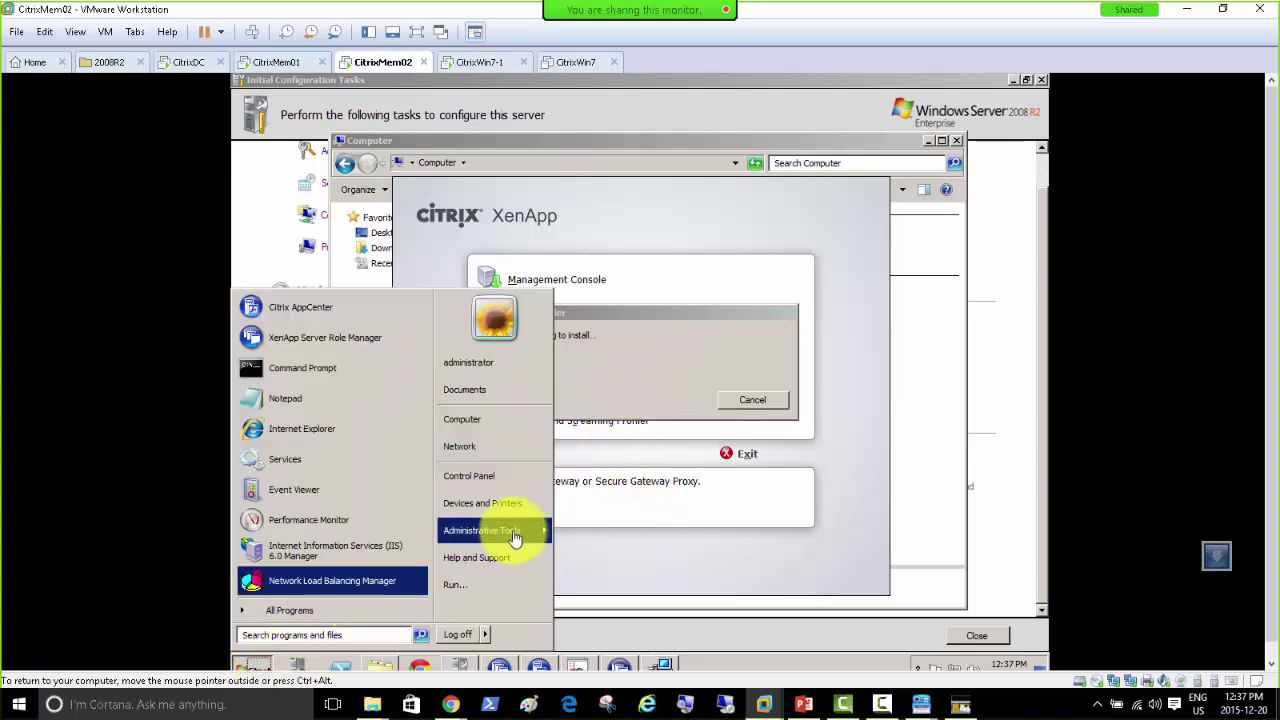
{"action": "mouse_move", "coordinate": [515, 538]}
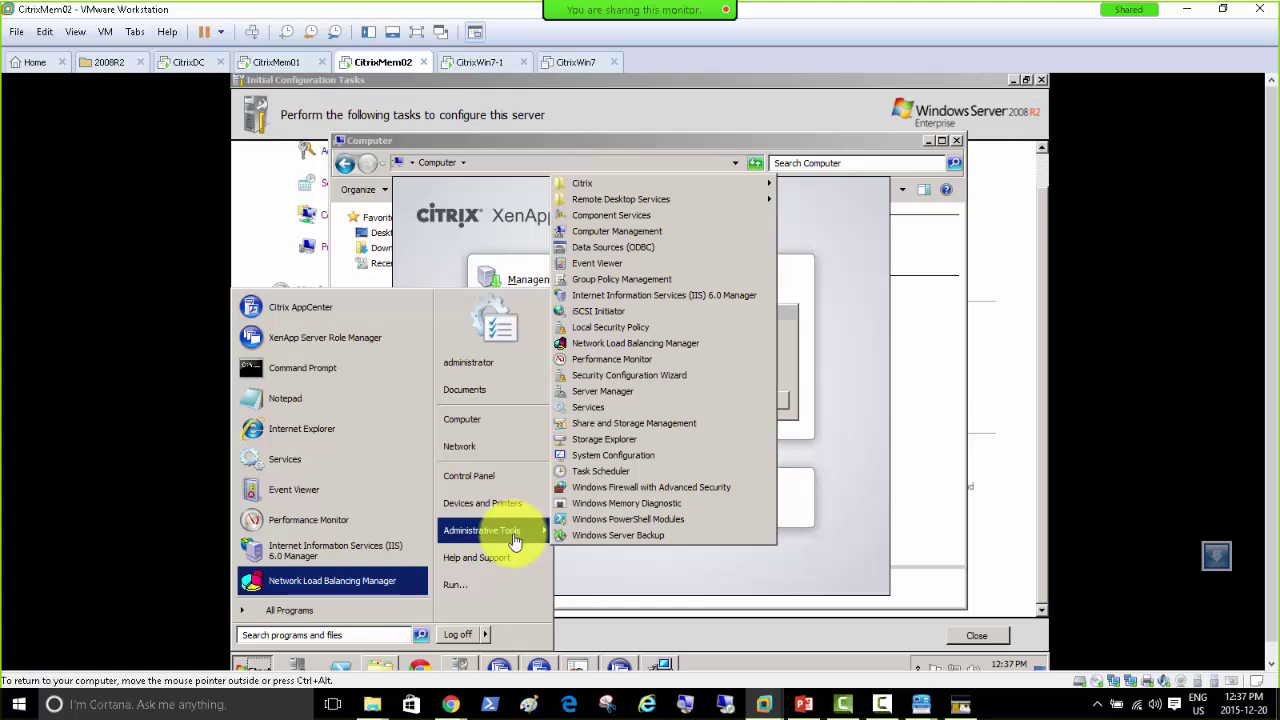
{"action": "left_click", "coordinate": [288, 670]}
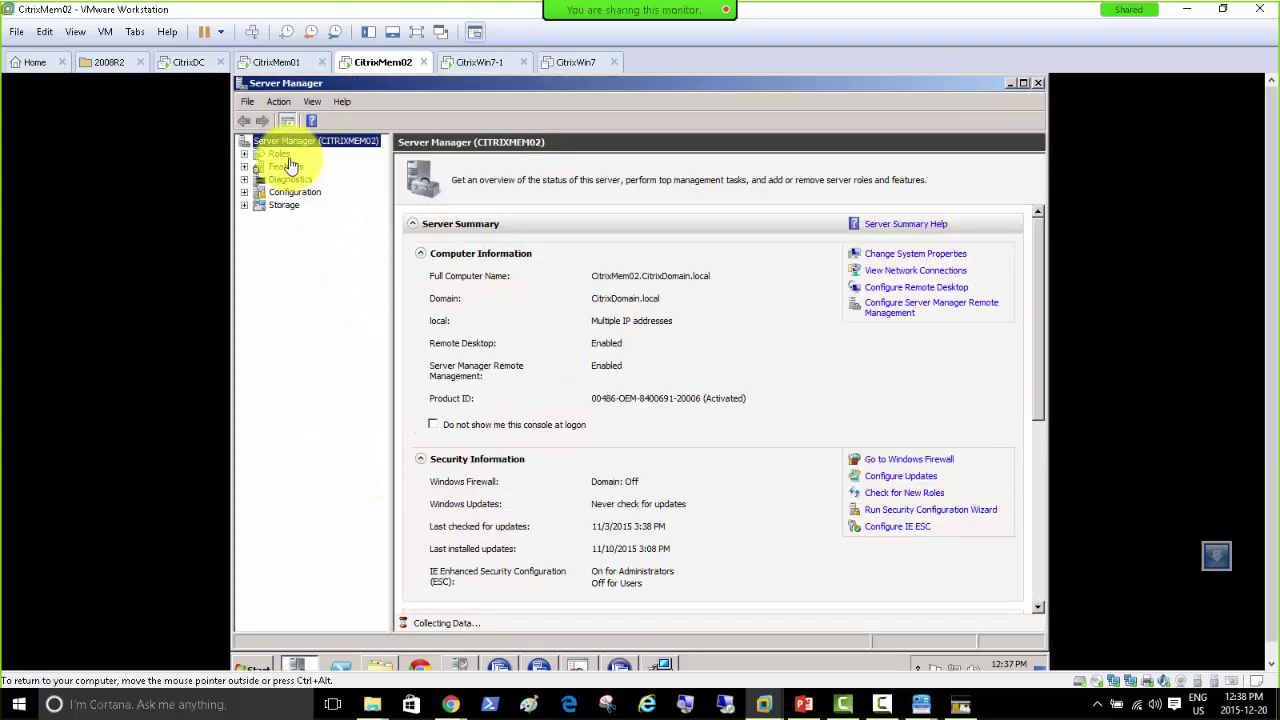
{"action": "left_click", "coordinate": [279, 155]}
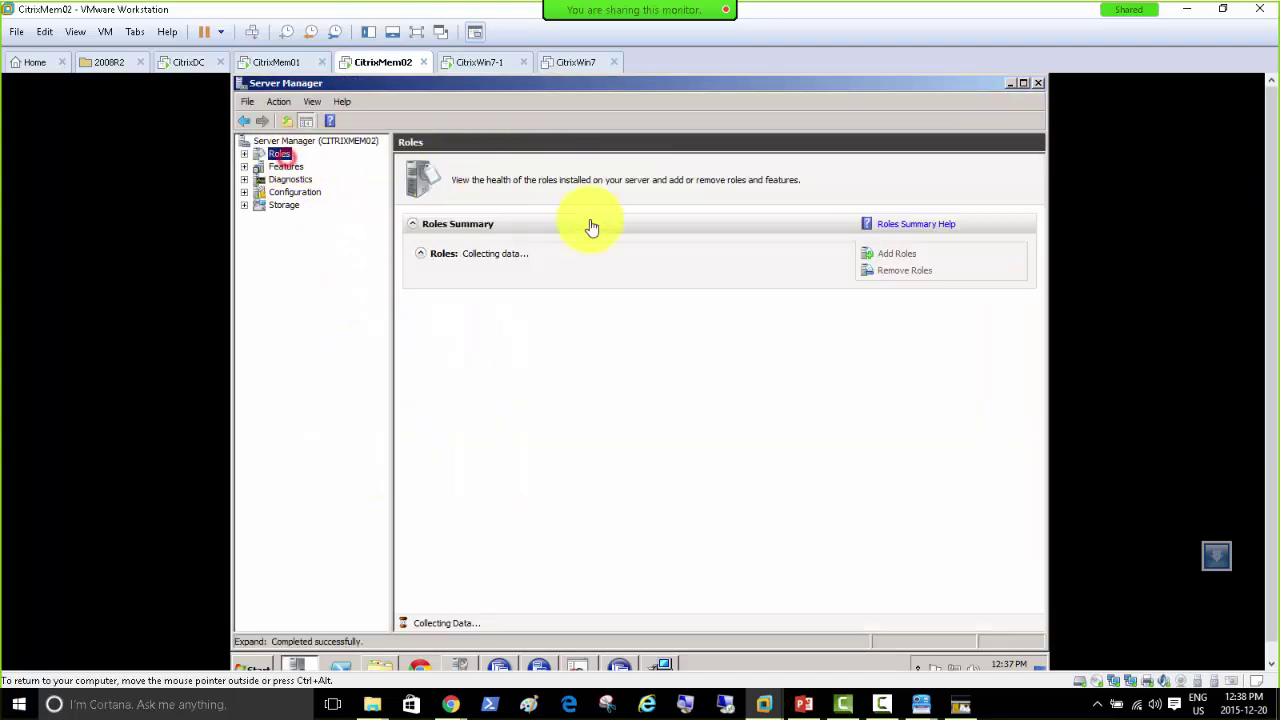
Step: Add the IIS Management Console role service to Web Server (IIS) and install it
{"action": "left_click", "coordinate": [243, 154]}
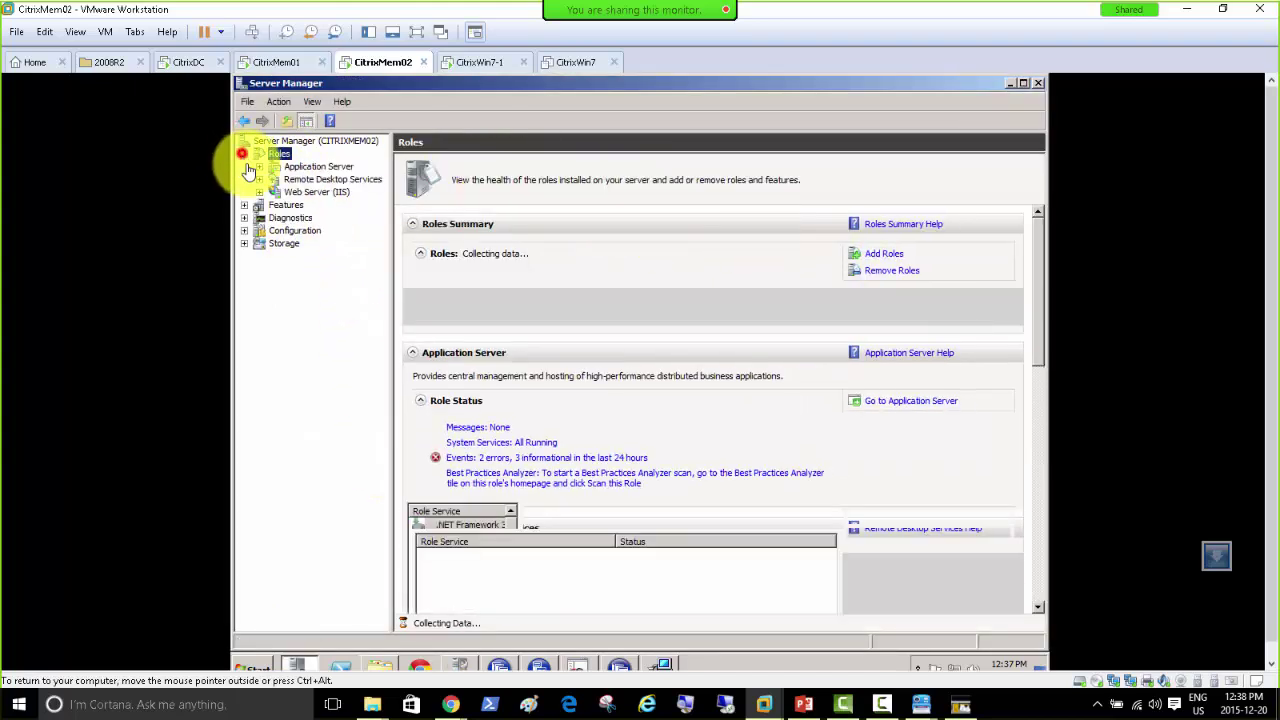
{"action": "right_click", "coordinate": [310, 192]}
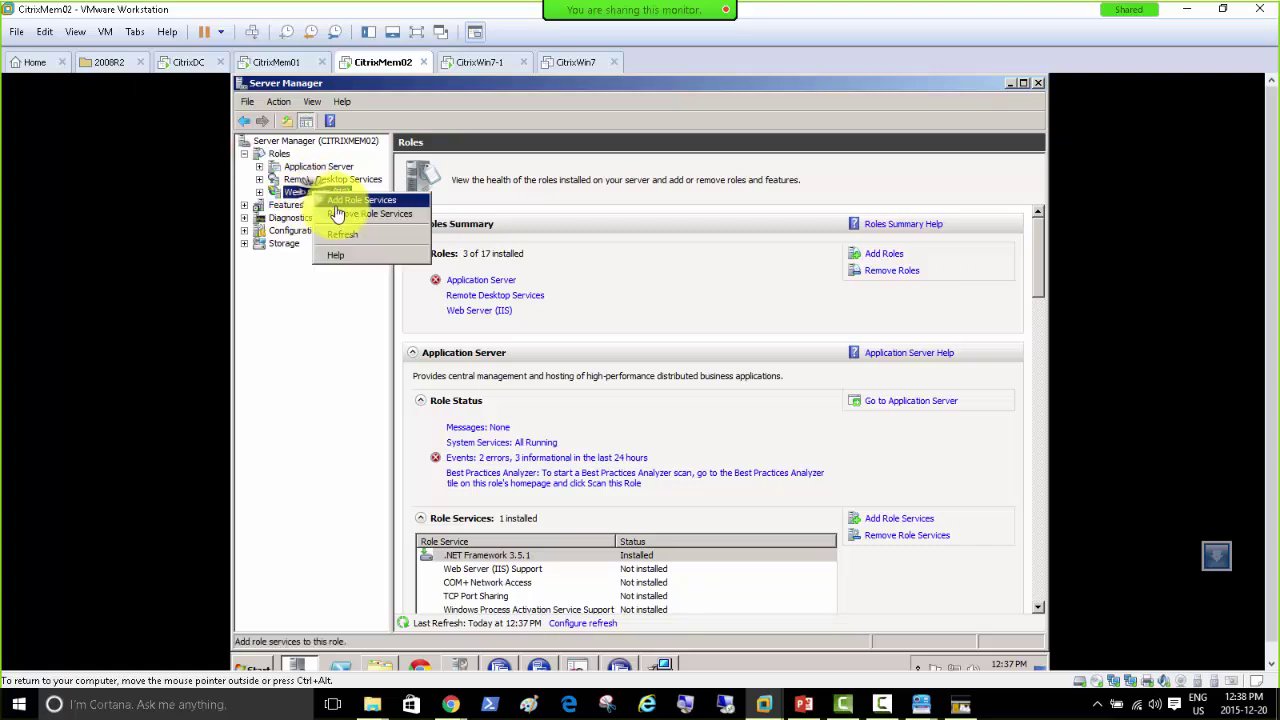
{"action": "left_click", "coordinate": [338, 202]}
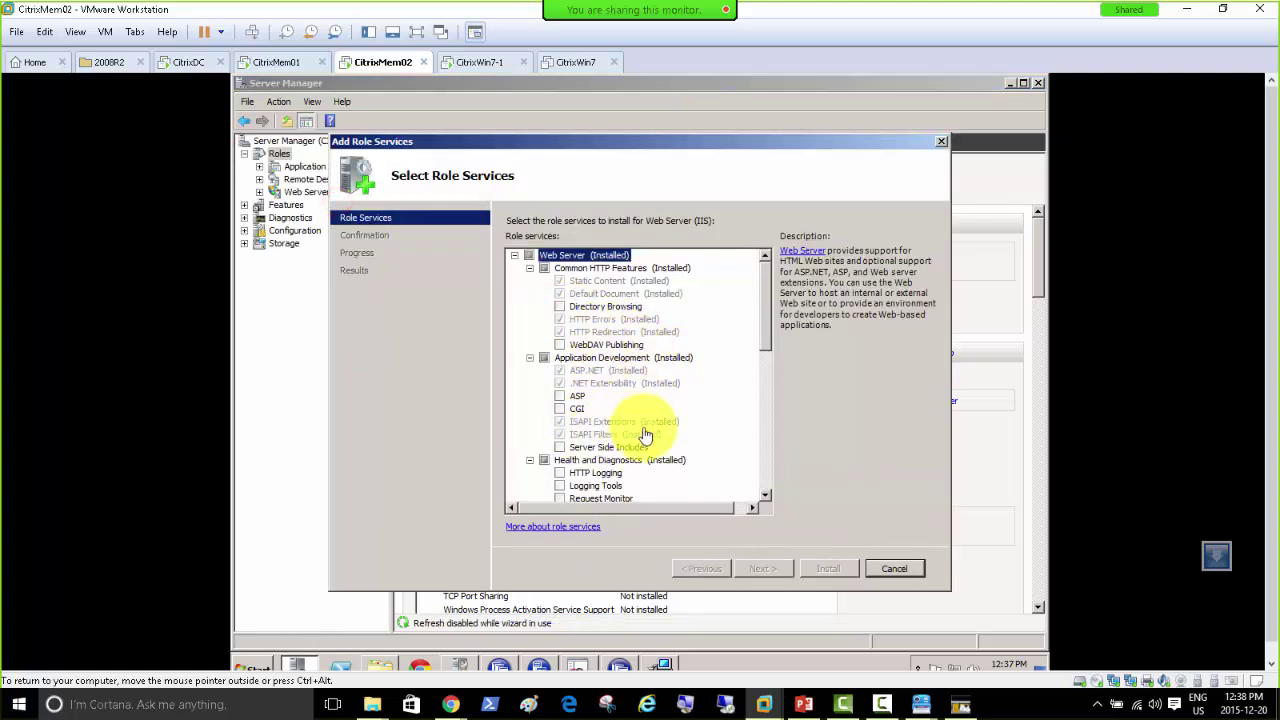
{"action": "scroll", "coordinate": [645, 435], "scroll_direction": "down", "scroll_amount": 6}
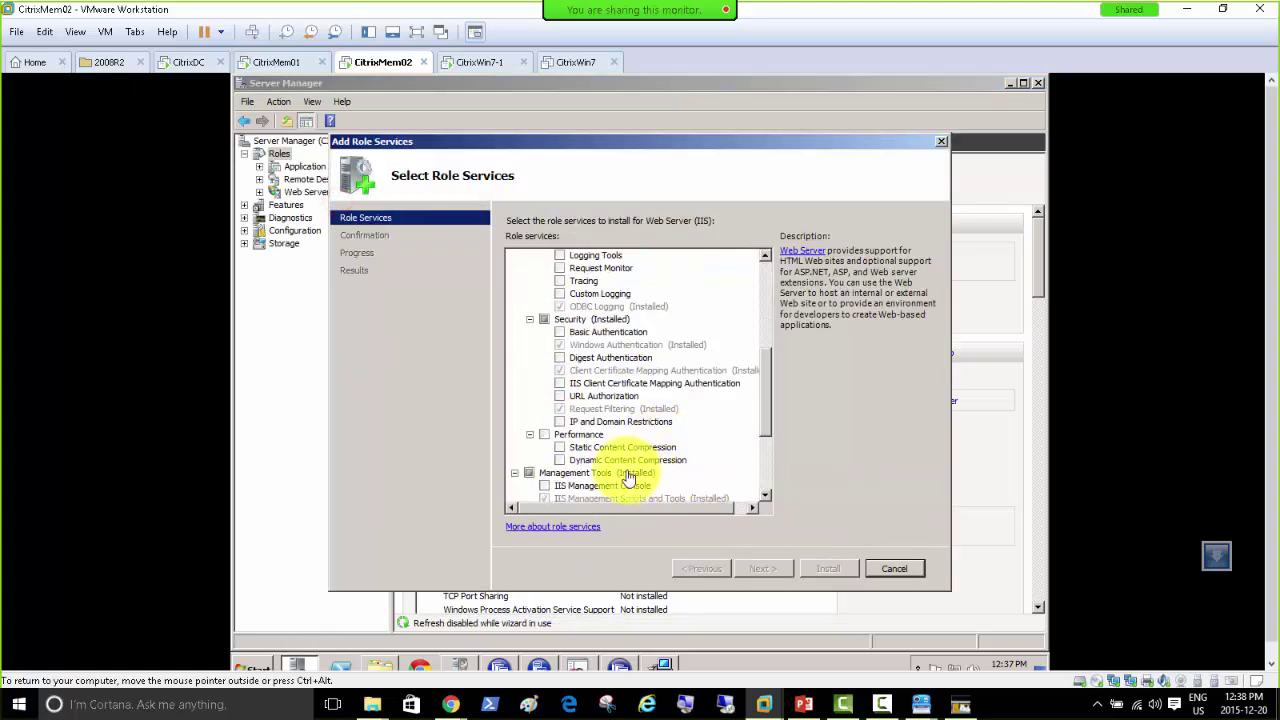
{"action": "left_click", "coordinate": [545, 486]}
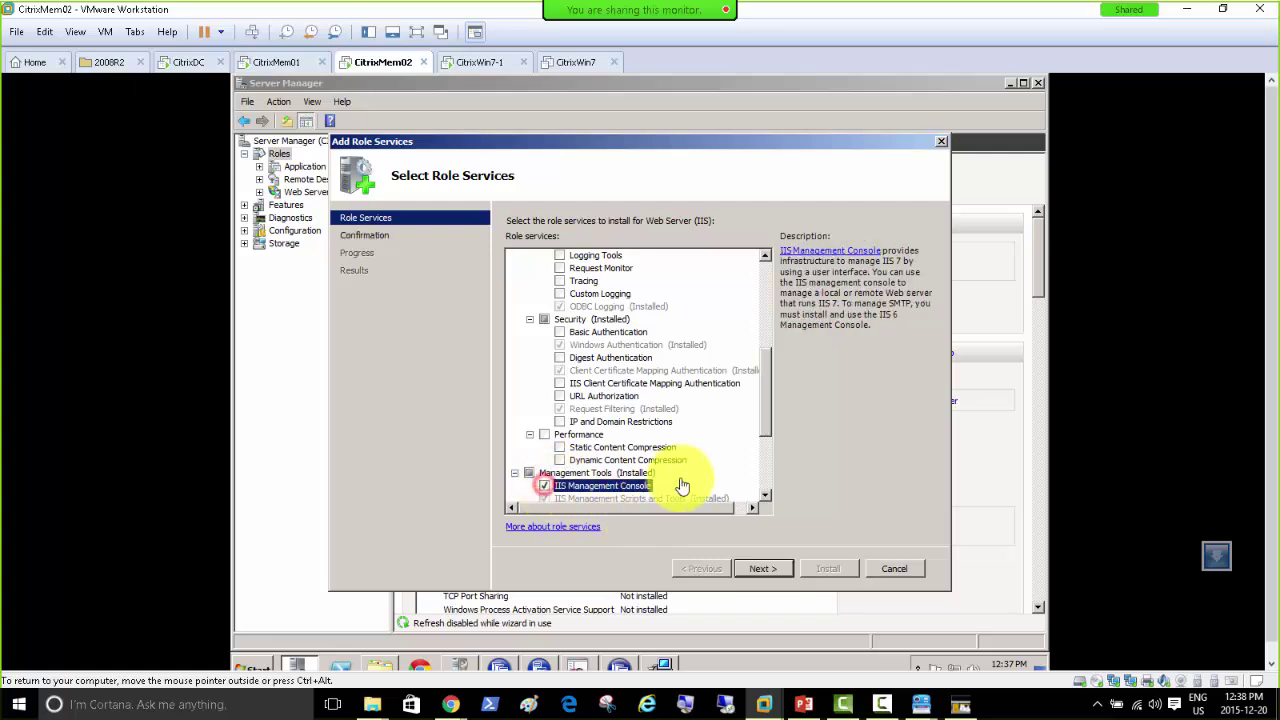
{"action": "left_click", "coordinate": [763, 570]}
{"action": "left_click", "coordinate": [828, 570]}
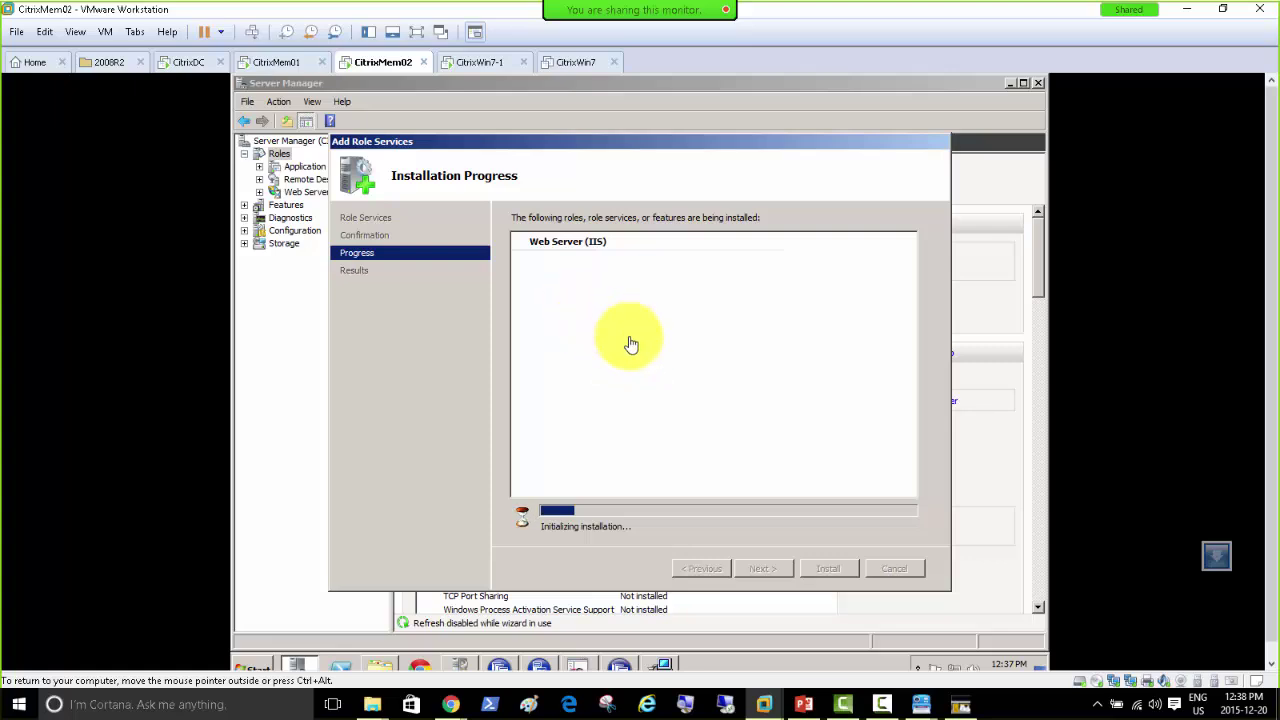
Step: Set the Secure Gateway setup aside while the role installation finishes
{"action": "left_click", "coordinate": [730, 497]}
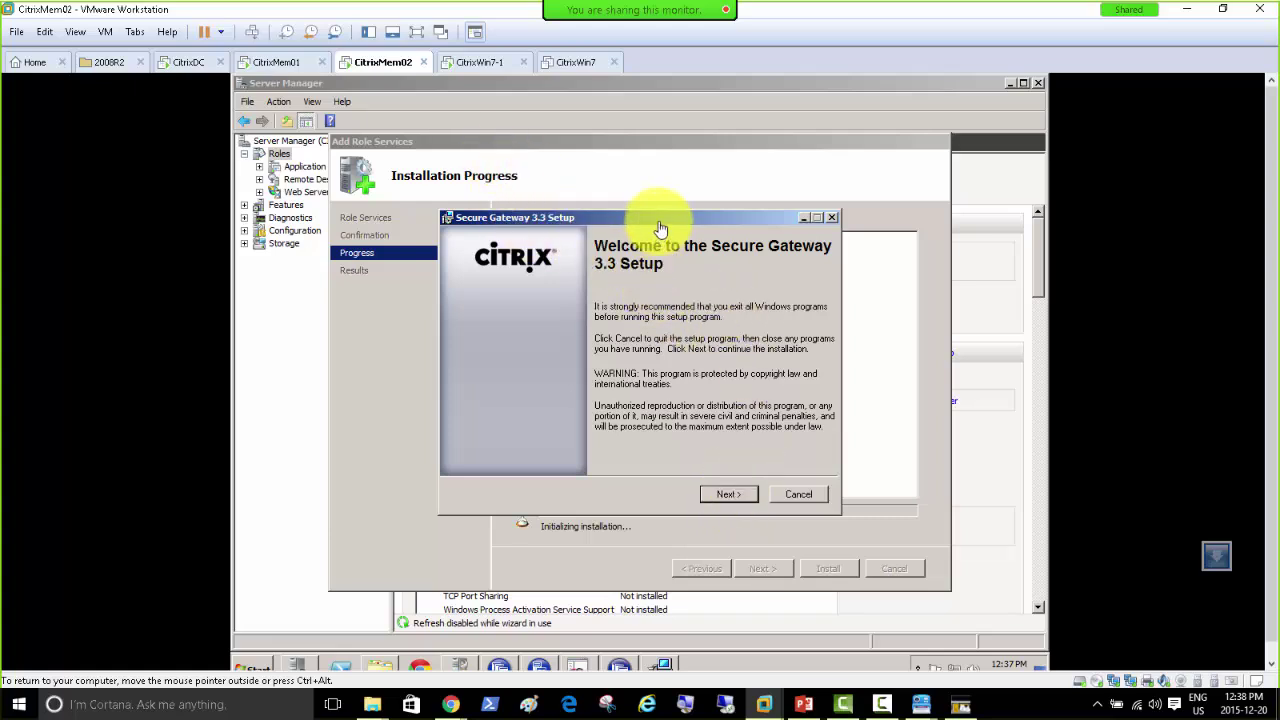
{"action": "left_click", "coordinate": [804, 217]}
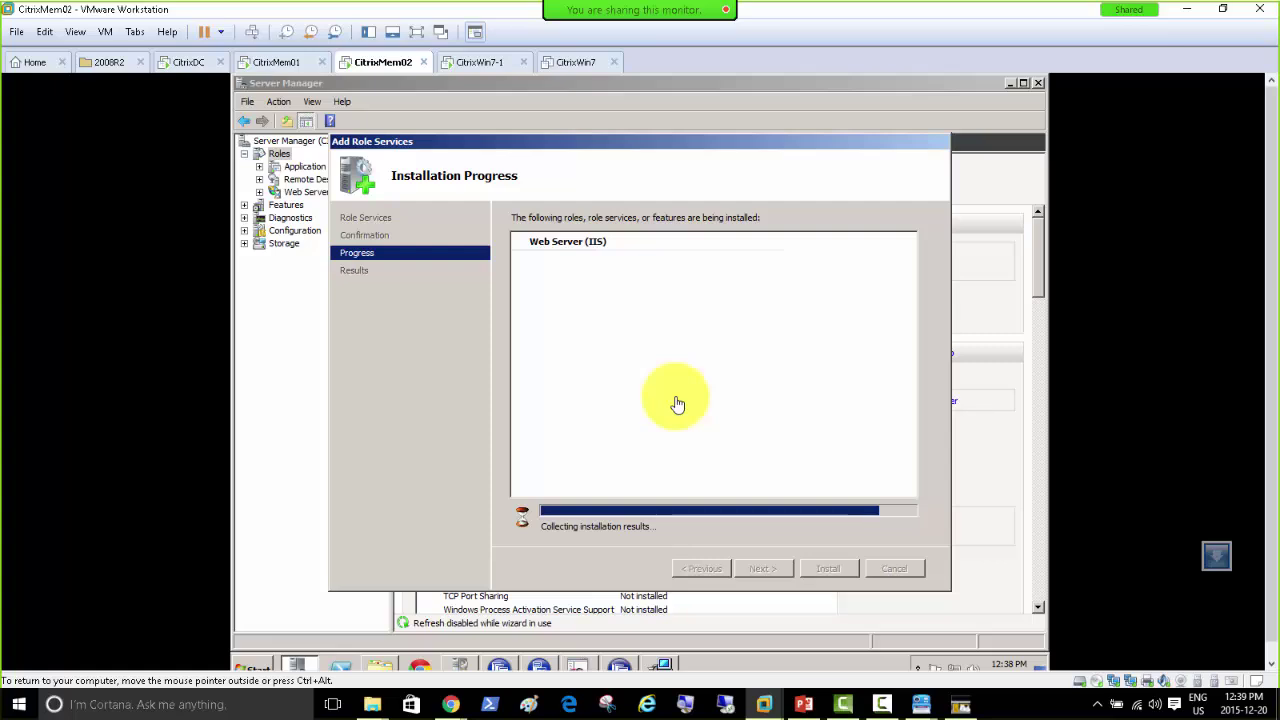
{"action": "mouse_move", "coordinate": [660, 668]}
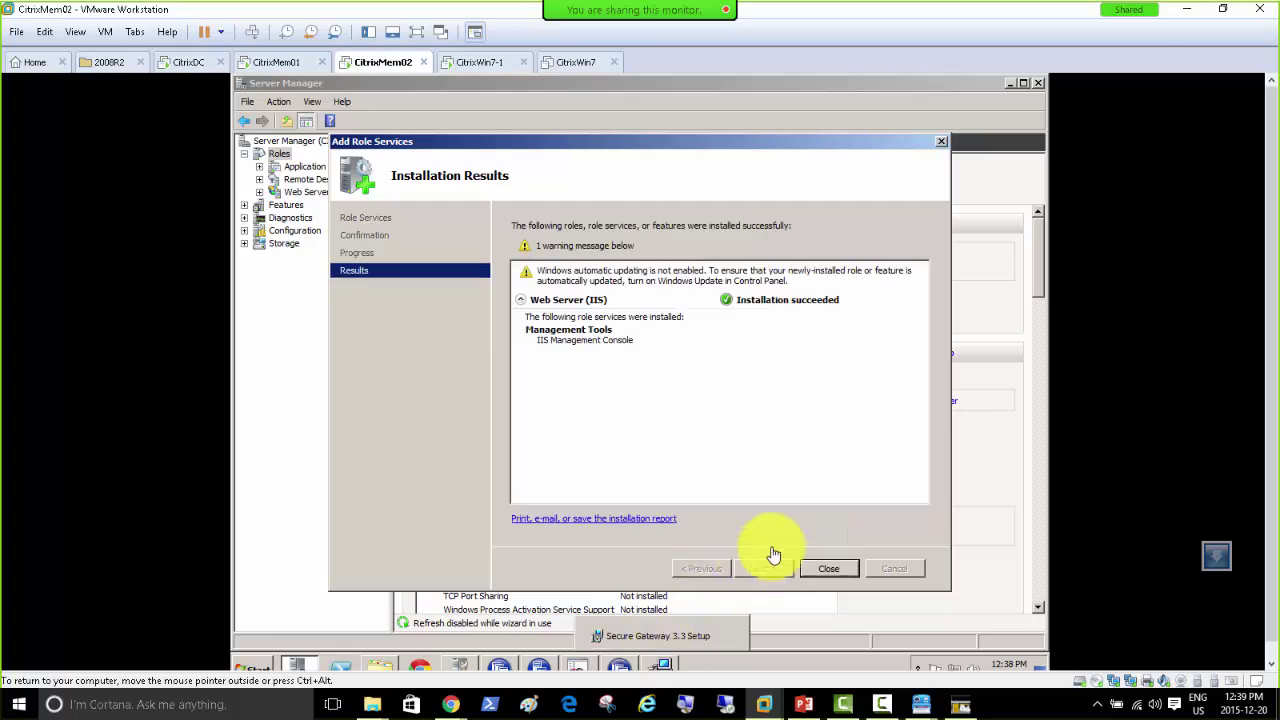
Step: Close the finished role wizard and launch IIS Manager maximized from Administrative Tools
{"action": "left_click", "coordinate": [817, 567]}
{"action": "left_click", "coordinate": [252, 668]}
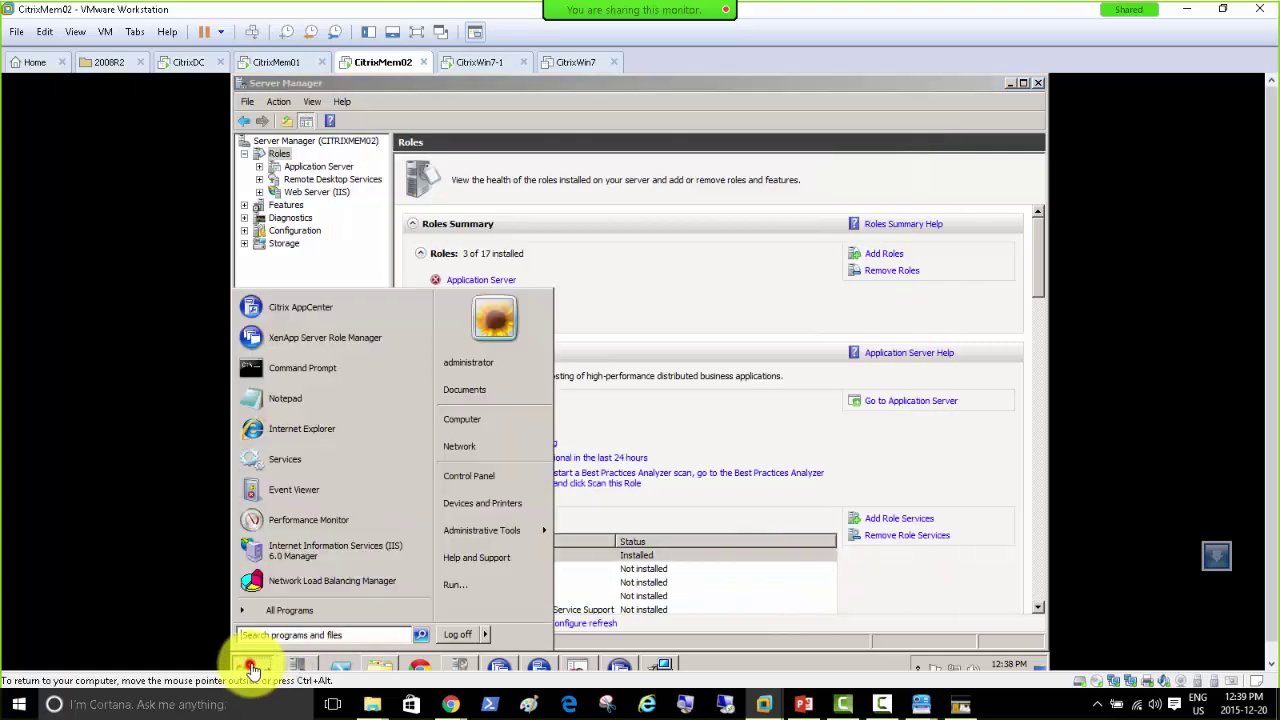
{"action": "mouse_move", "coordinate": [493, 541]}
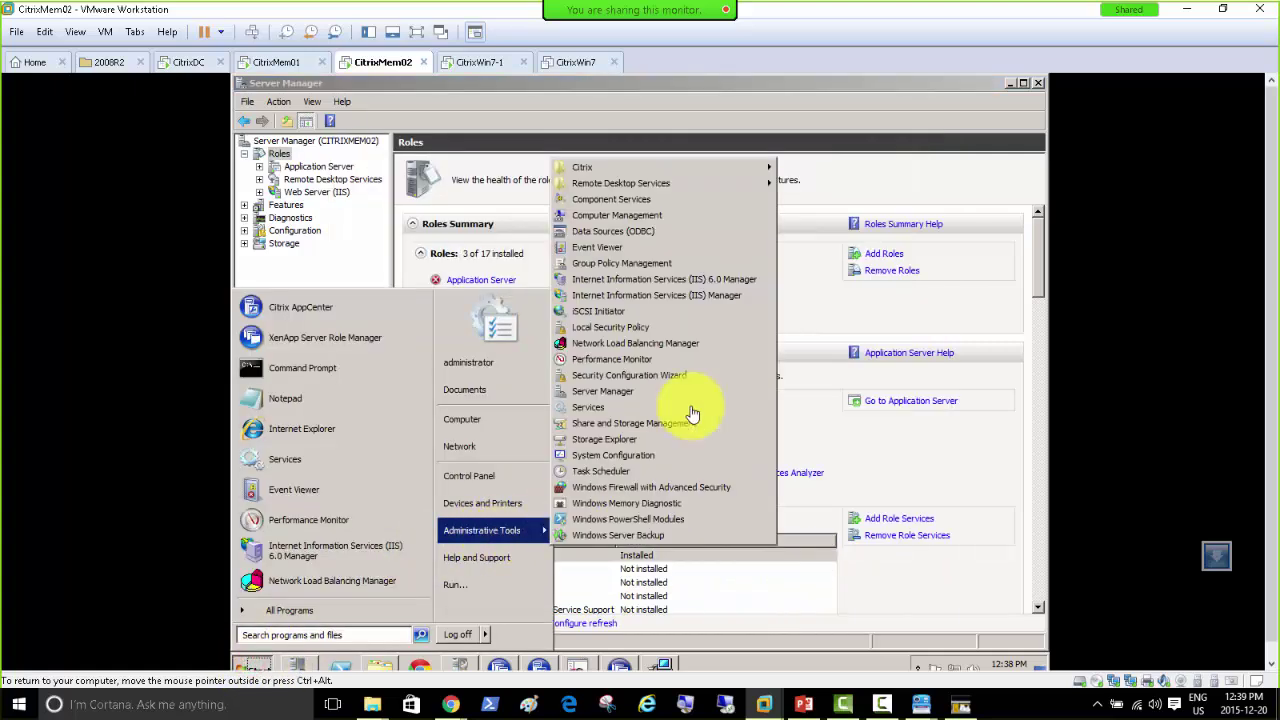
{"action": "left_click", "coordinate": [712, 293]}
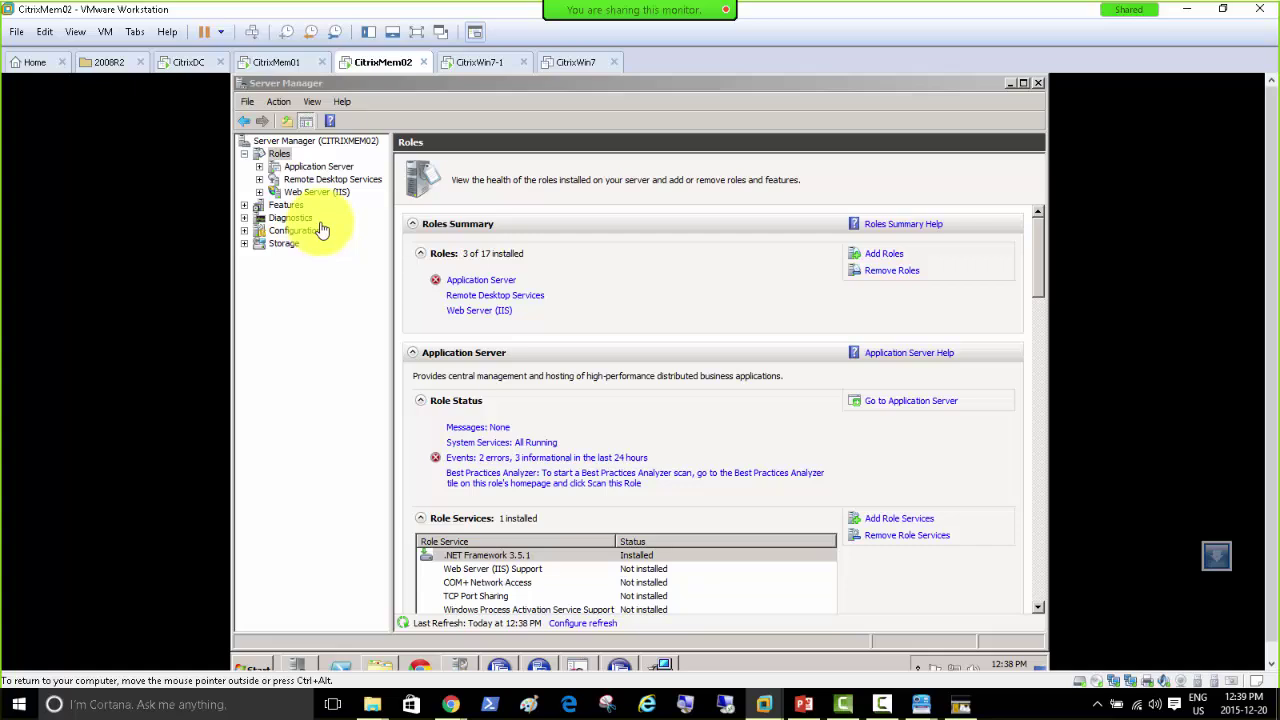
{"action": "left_click", "coordinate": [535, 173]}
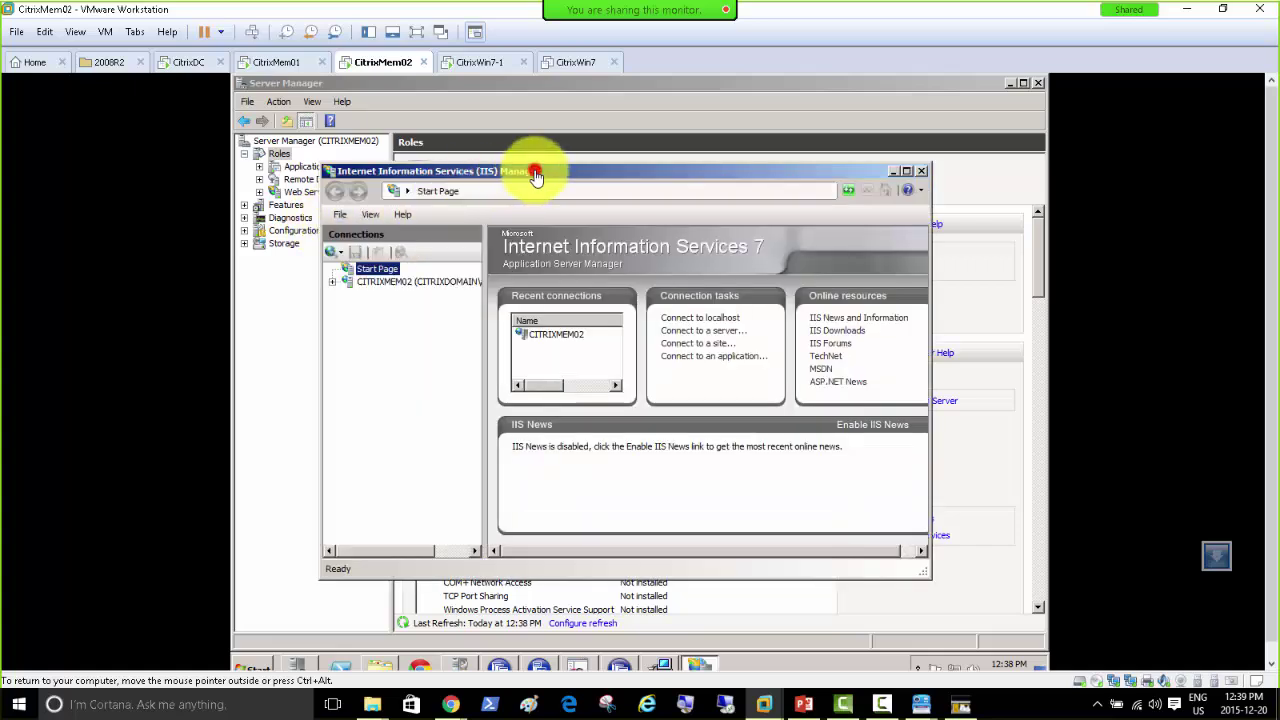
{"action": "double_click", "coordinate": [535, 173]}
Step: Create a self-signed certificate named citrix1 in CITRIXMEM02's Server Certificates
{"action": "left_click", "coordinate": [242, 191]}
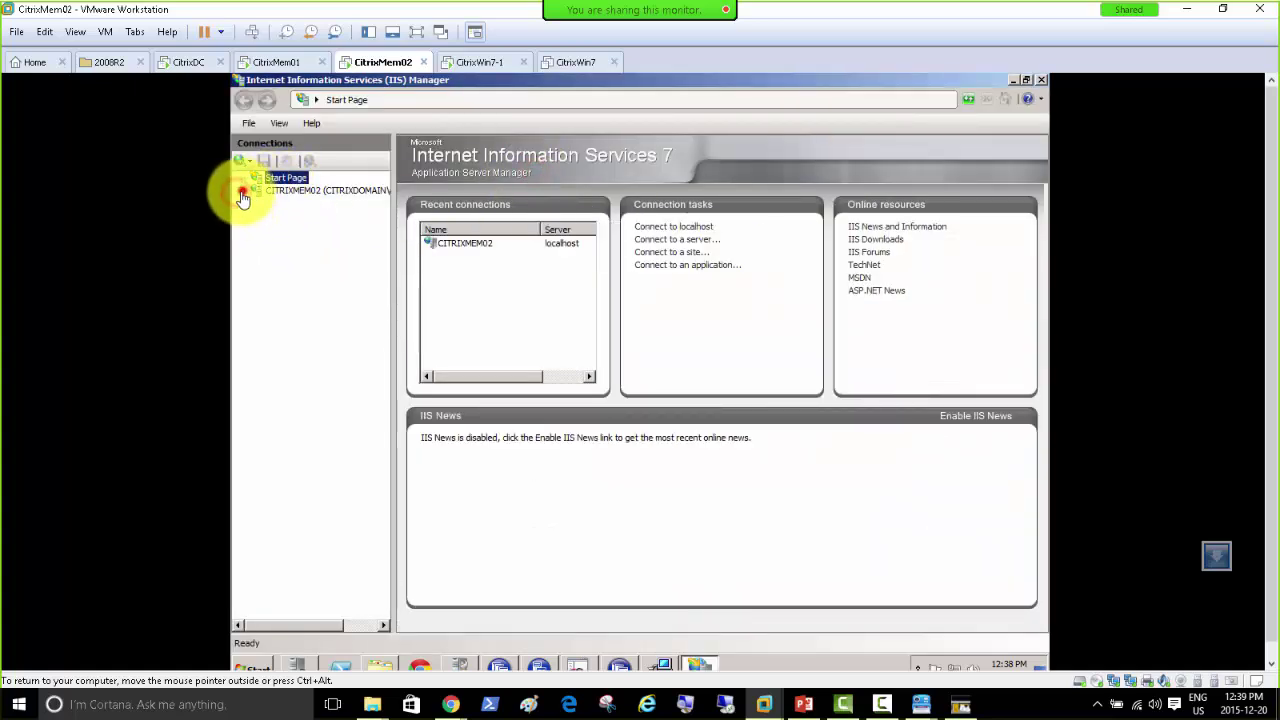
{"action": "left_click", "coordinate": [327, 192]}
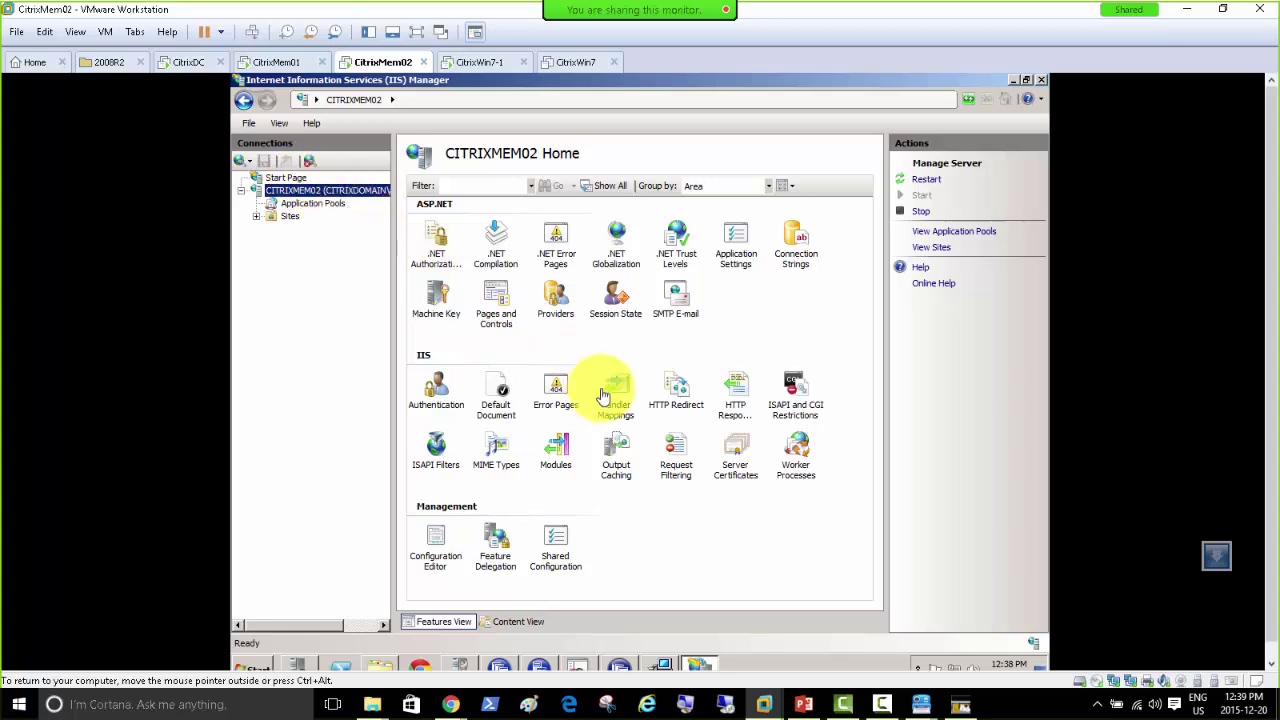
{"action": "double_click", "coordinate": [735, 455]}
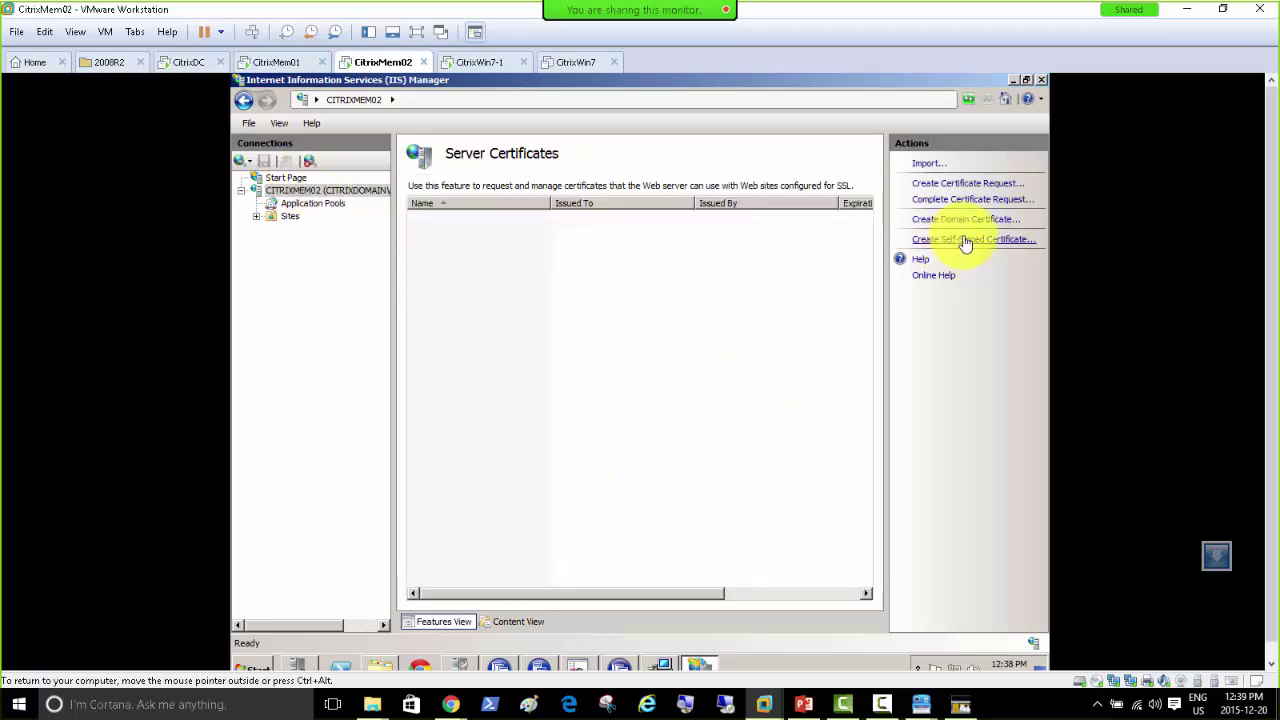
{"action": "left_click", "coordinate": [965, 240]}
{"action": "left_click", "coordinate": [468, 326]}
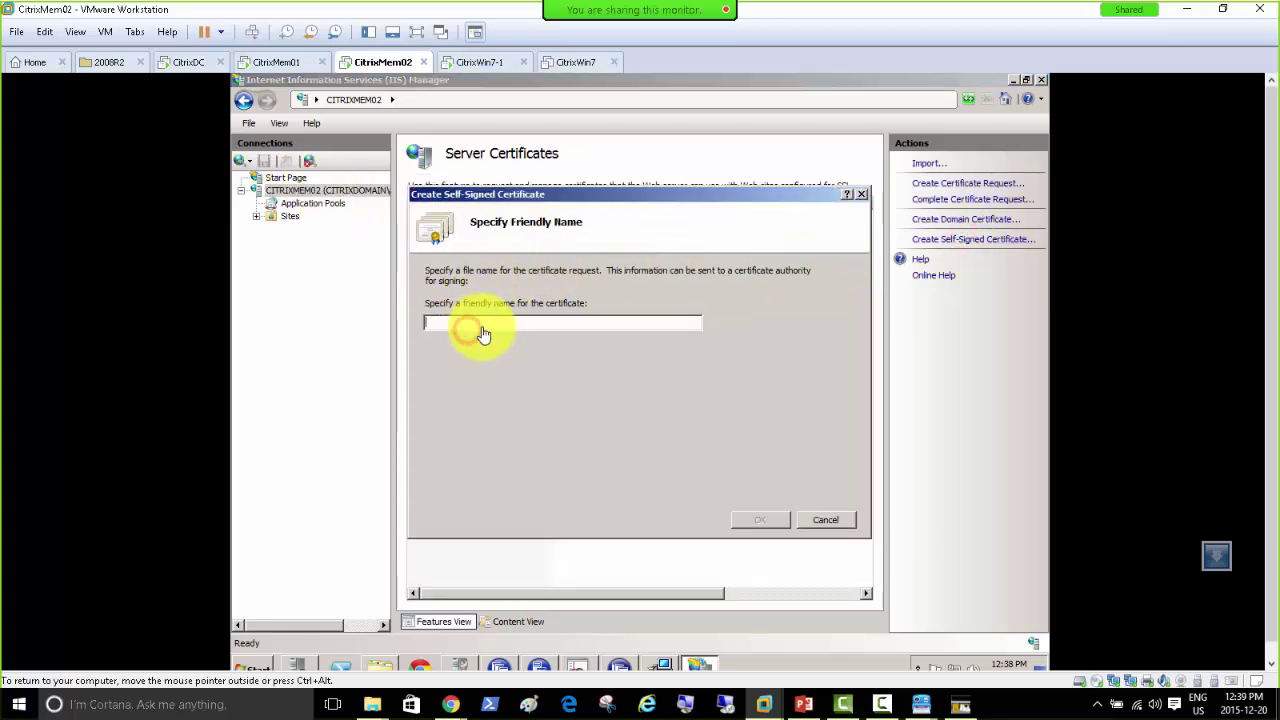
{"action": "type", "text": "citrix1"}
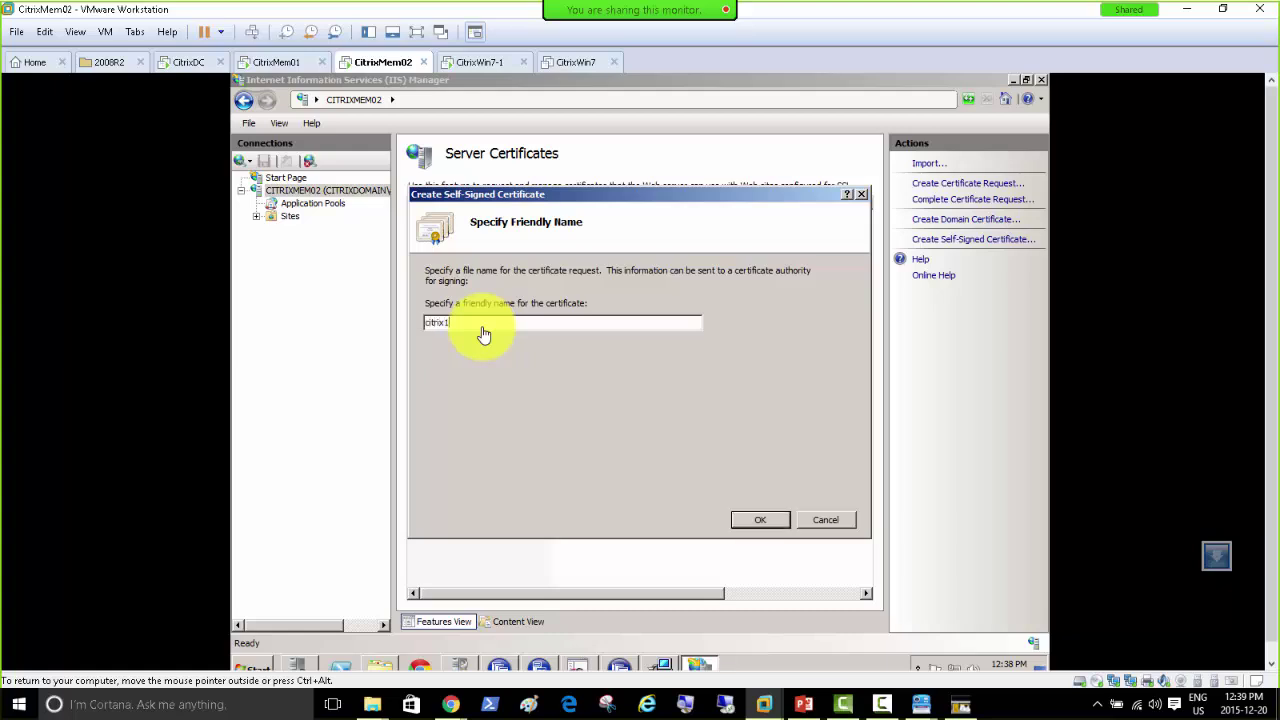
{"action": "left_click", "coordinate": [743, 519]}
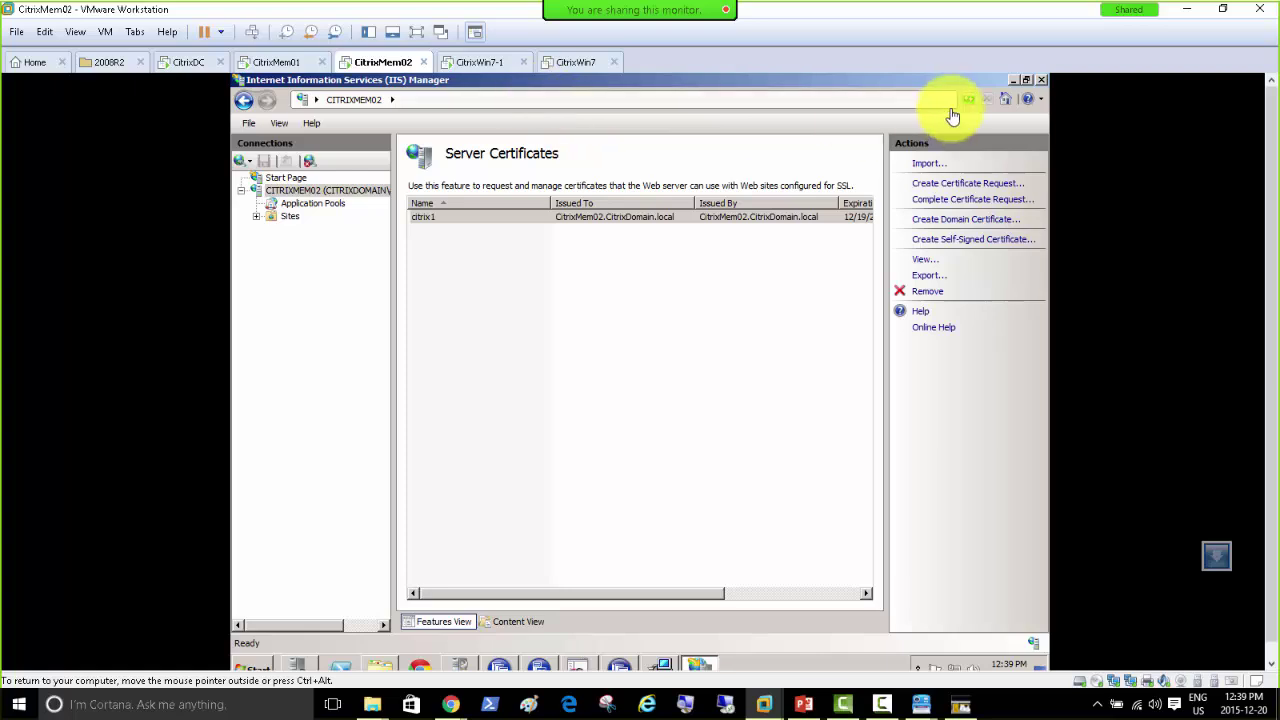
{"action": "left_click", "coordinate": [1013, 86]}
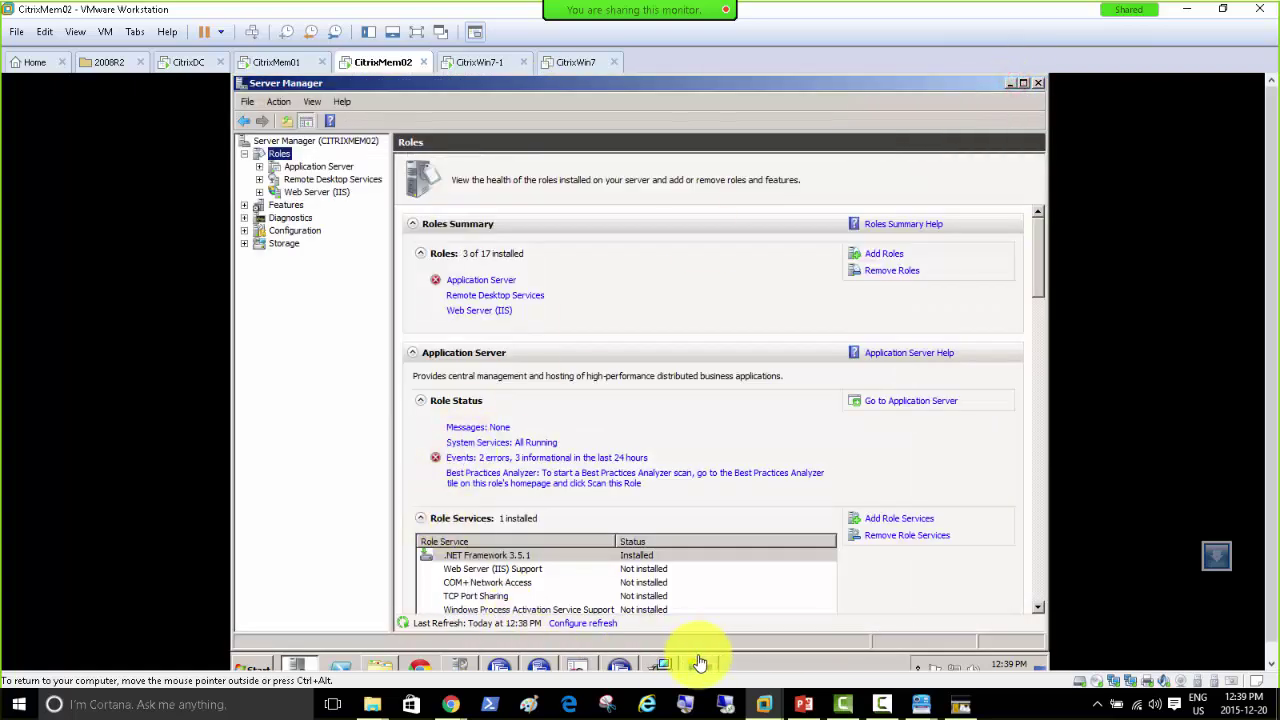
Step: Install Secure Gateway 3.3 in Secure Gateway mode, default folder, running as NETWORK SERVICE
{"action": "left_click", "coordinate": [668, 665]}
{"action": "left_click", "coordinate": [728, 494]}
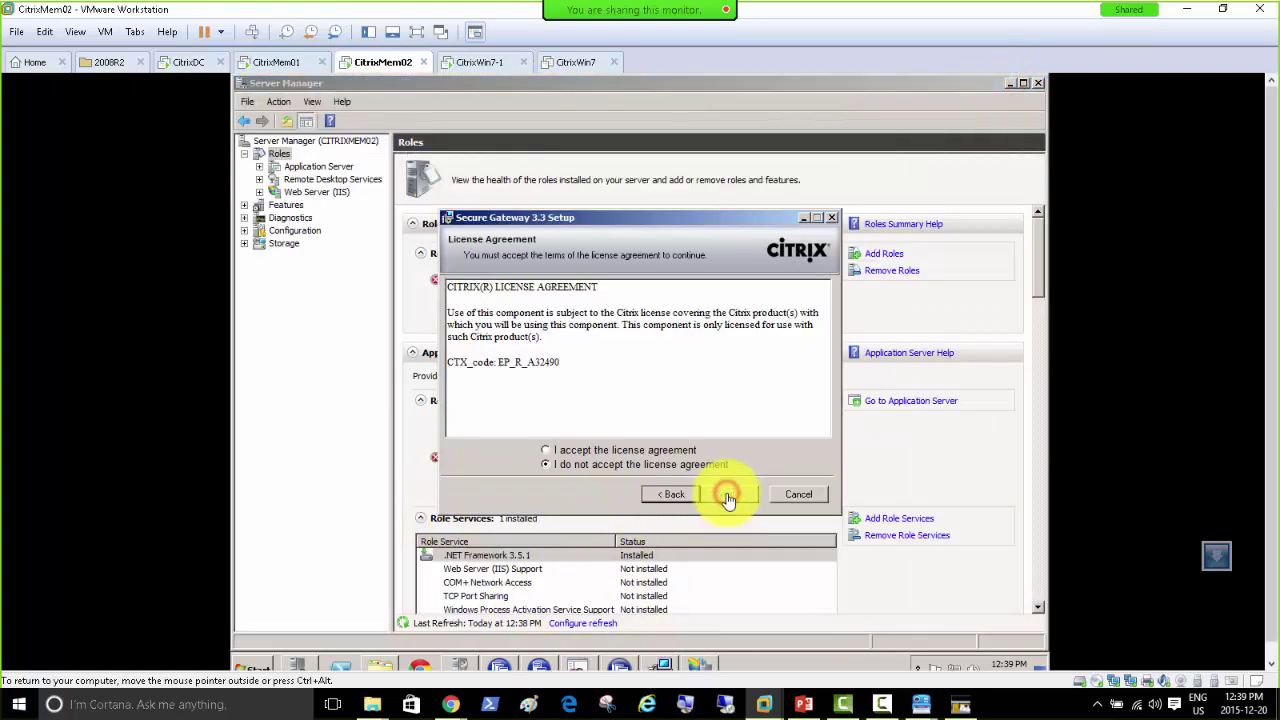
{"action": "left_click", "coordinate": [641, 451]}
{"action": "left_click", "coordinate": [727, 494]}
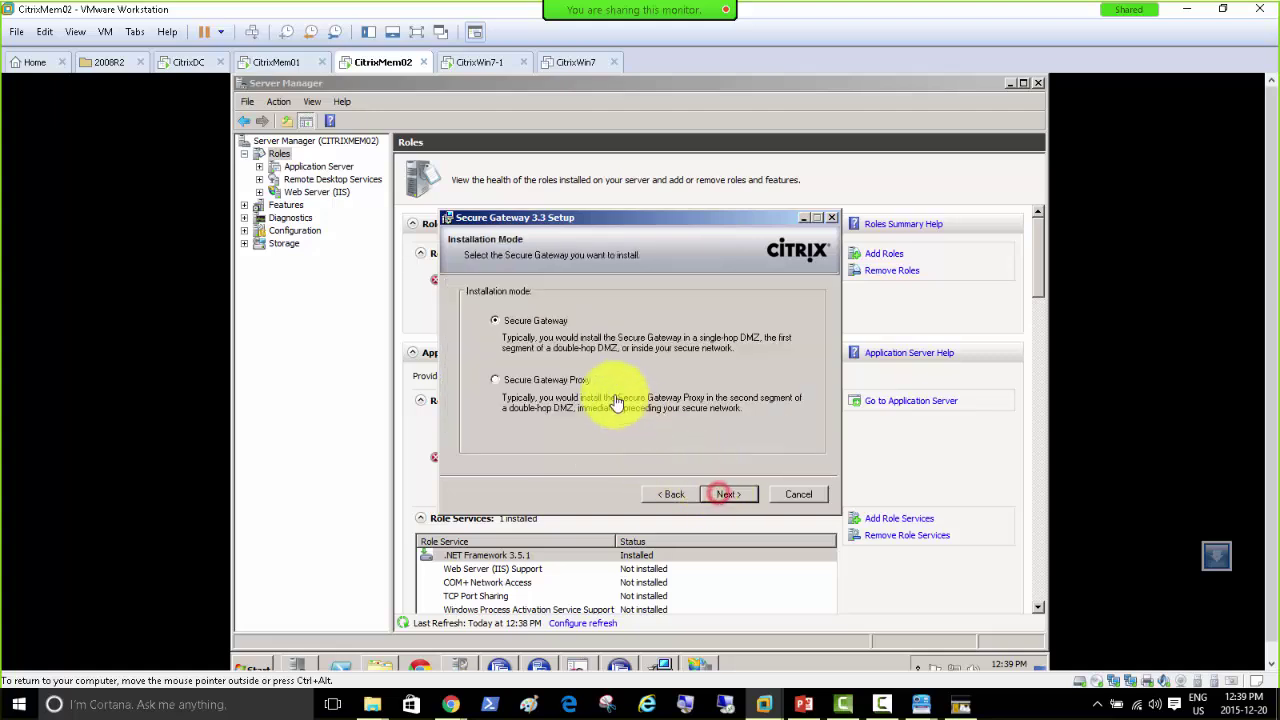
{"action": "left_click", "coordinate": [722, 492]}
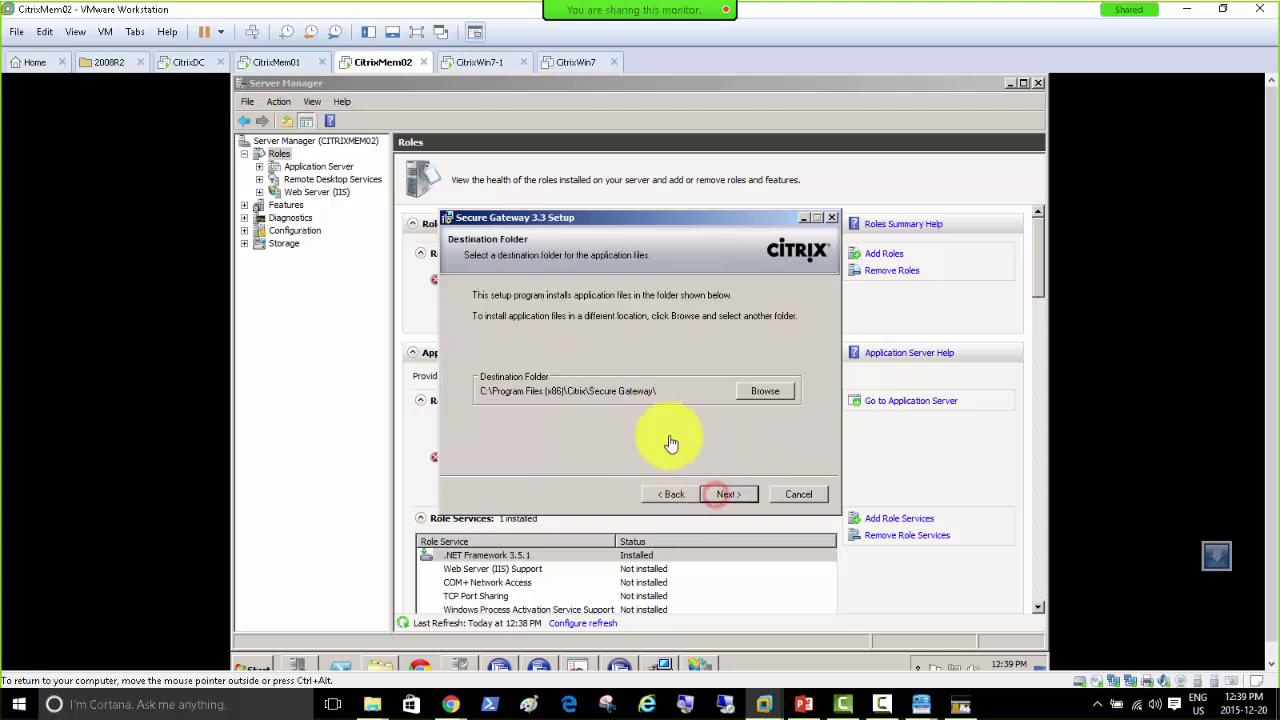
{"action": "left_click", "coordinate": [735, 499]}
{"action": "left_click", "coordinate": [694, 386]}
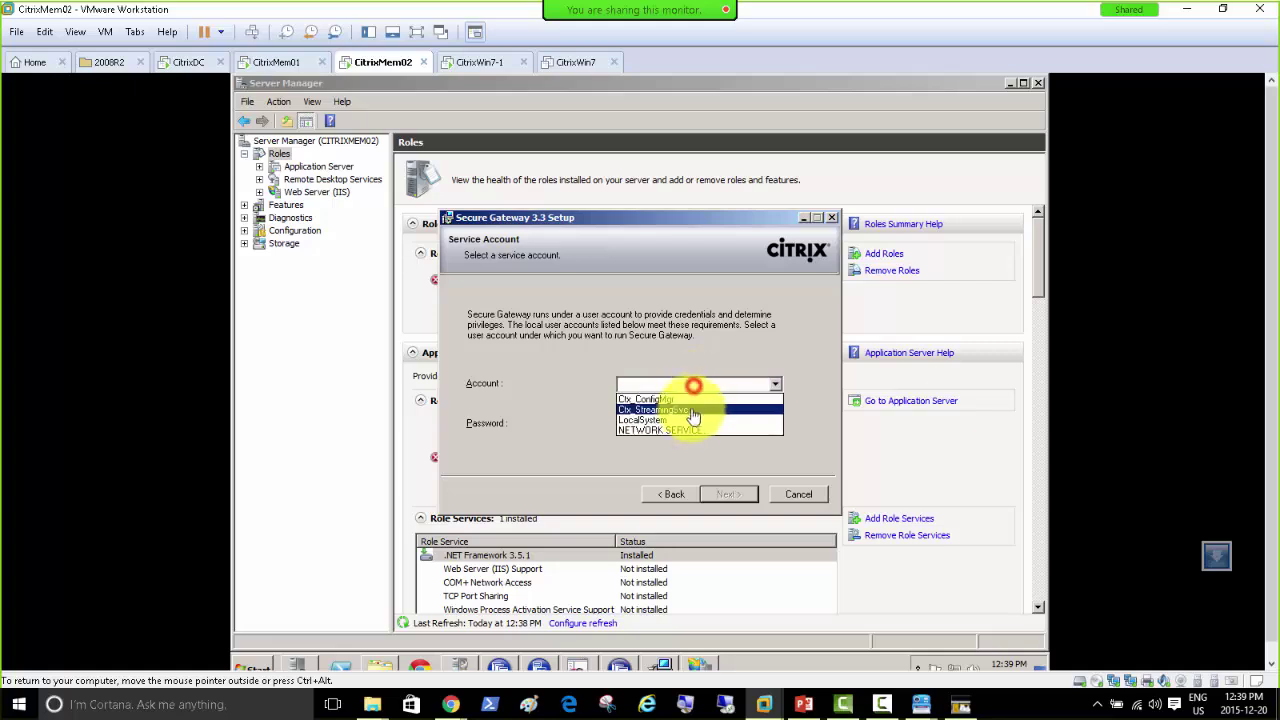
{"action": "left_click", "coordinate": [690, 431]}
{"action": "left_click", "coordinate": [726, 494]}
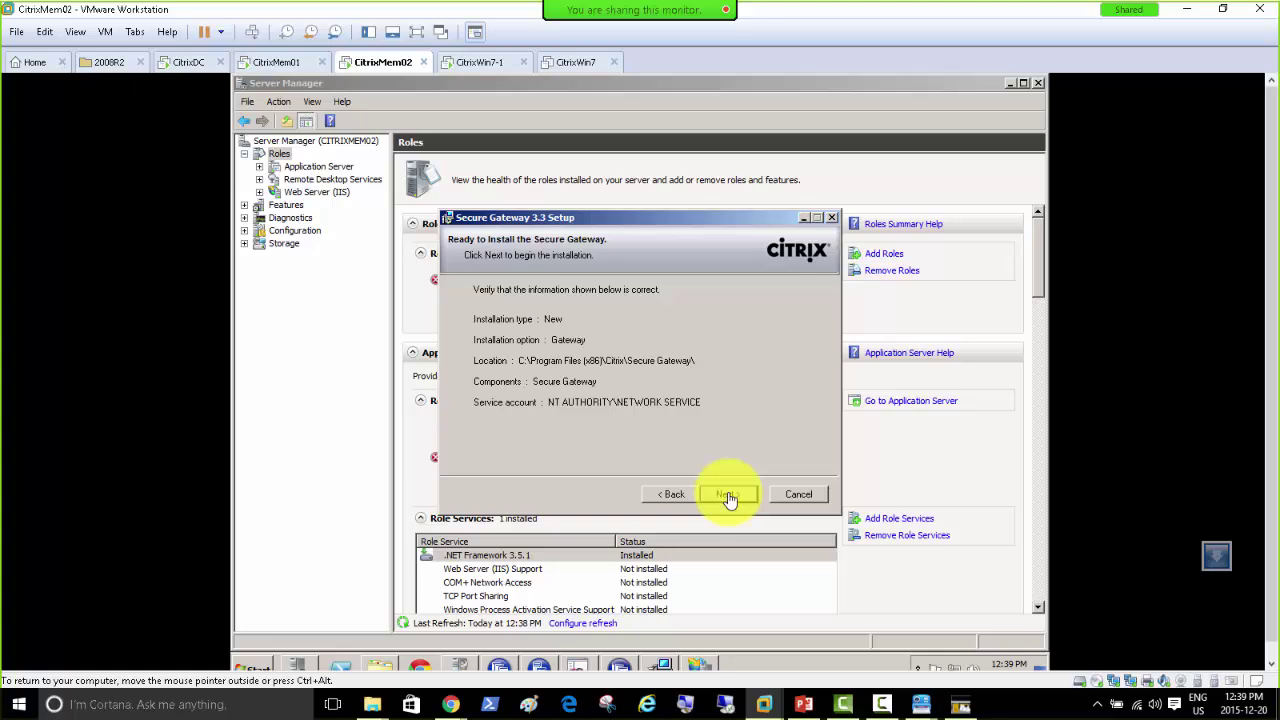
{"action": "left_click", "coordinate": [728, 495]}
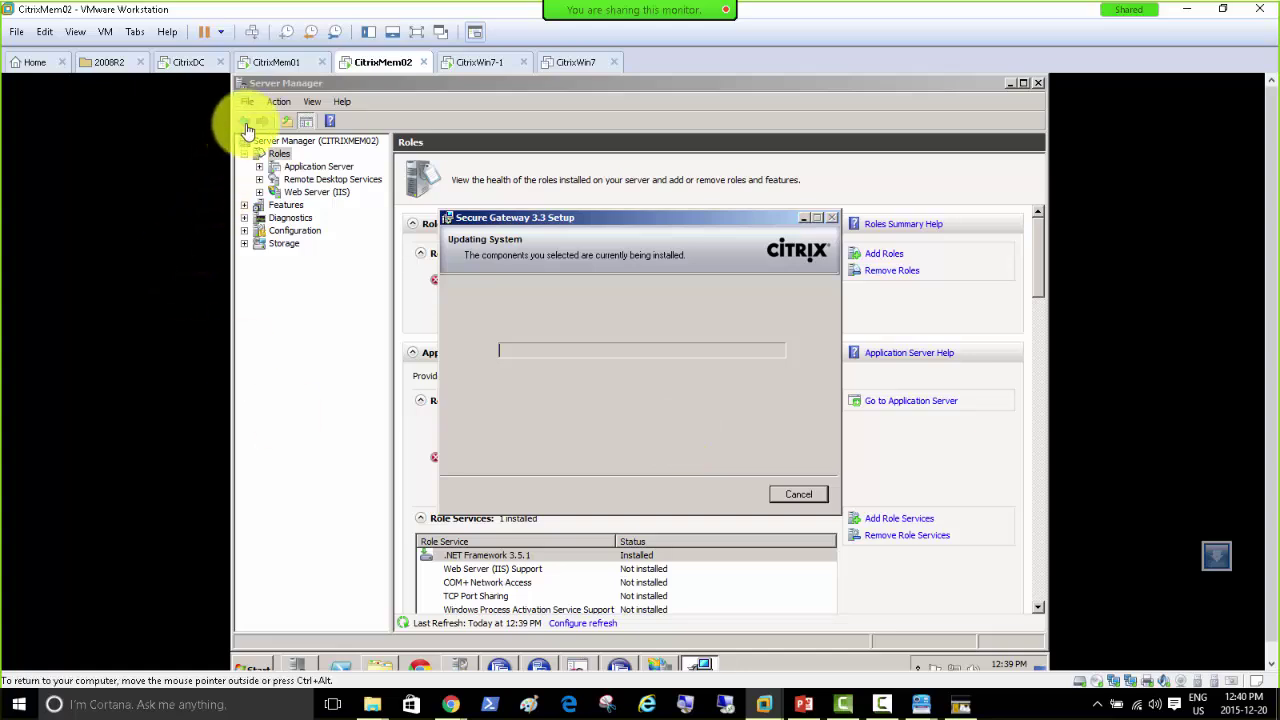
Step: On CitrixMem01, dismiss the Services start error and inspect the Citrix Secure Gateway service
{"action": "left_click", "coordinate": [275, 62]}
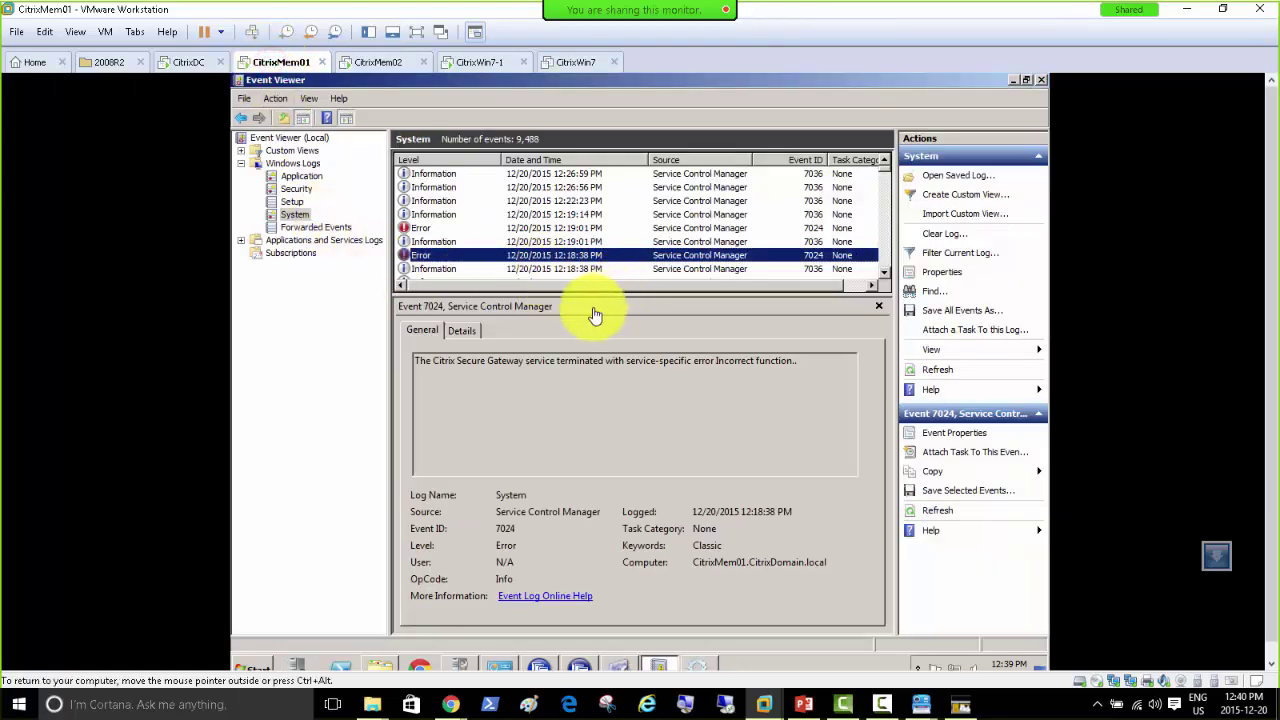
{"action": "left_click", "coordinate": [695, 668]}
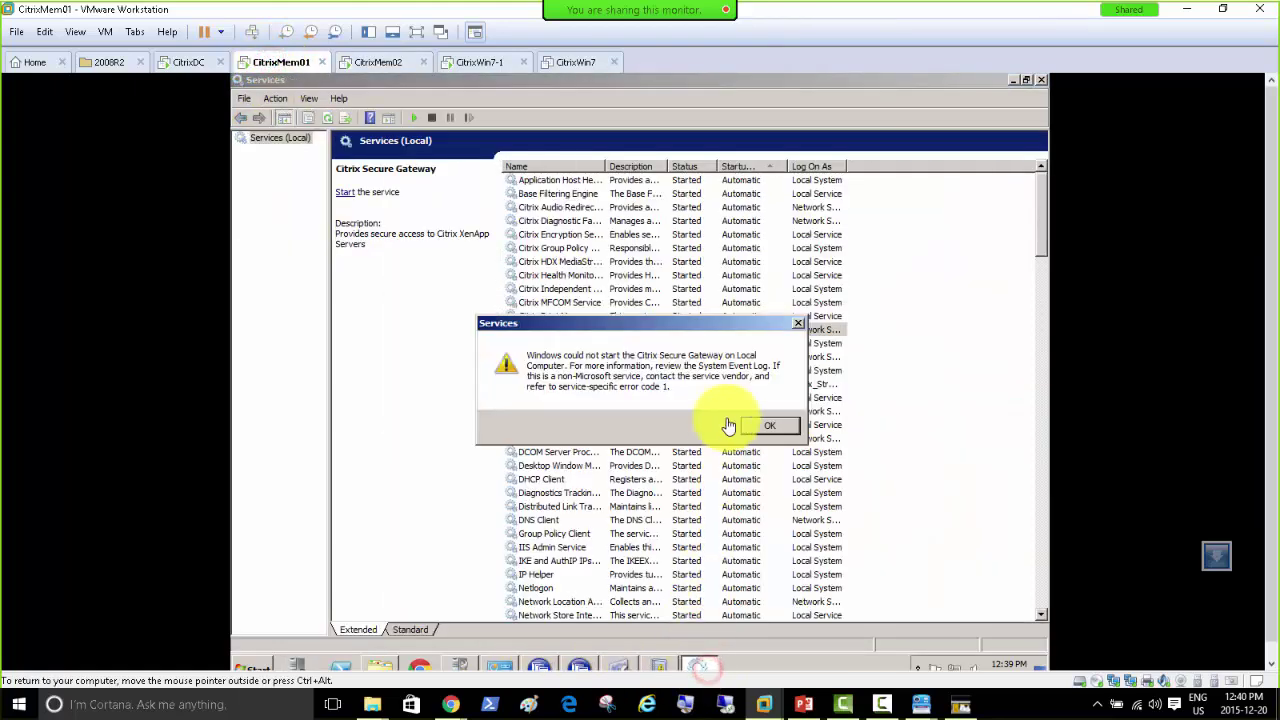
{"action": "left_click", "coordinate": [752, 425]}
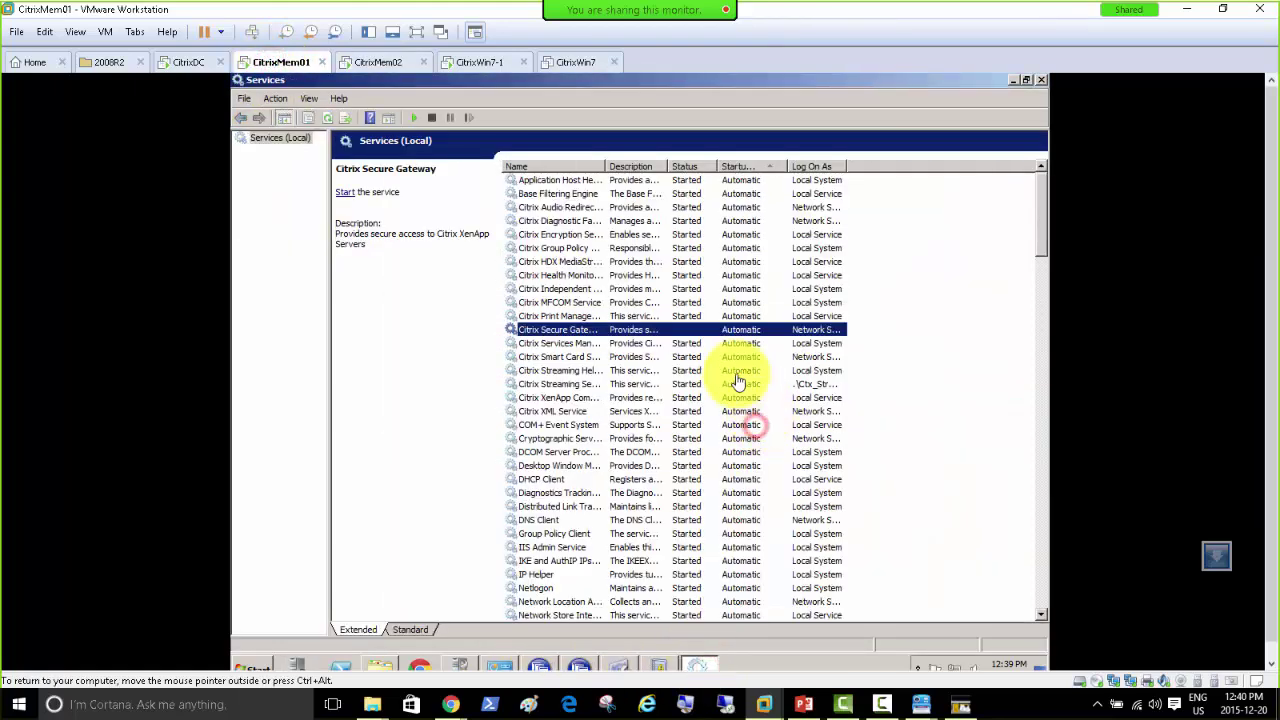
{"action": "right_click", "coordinate": [560, 334]}
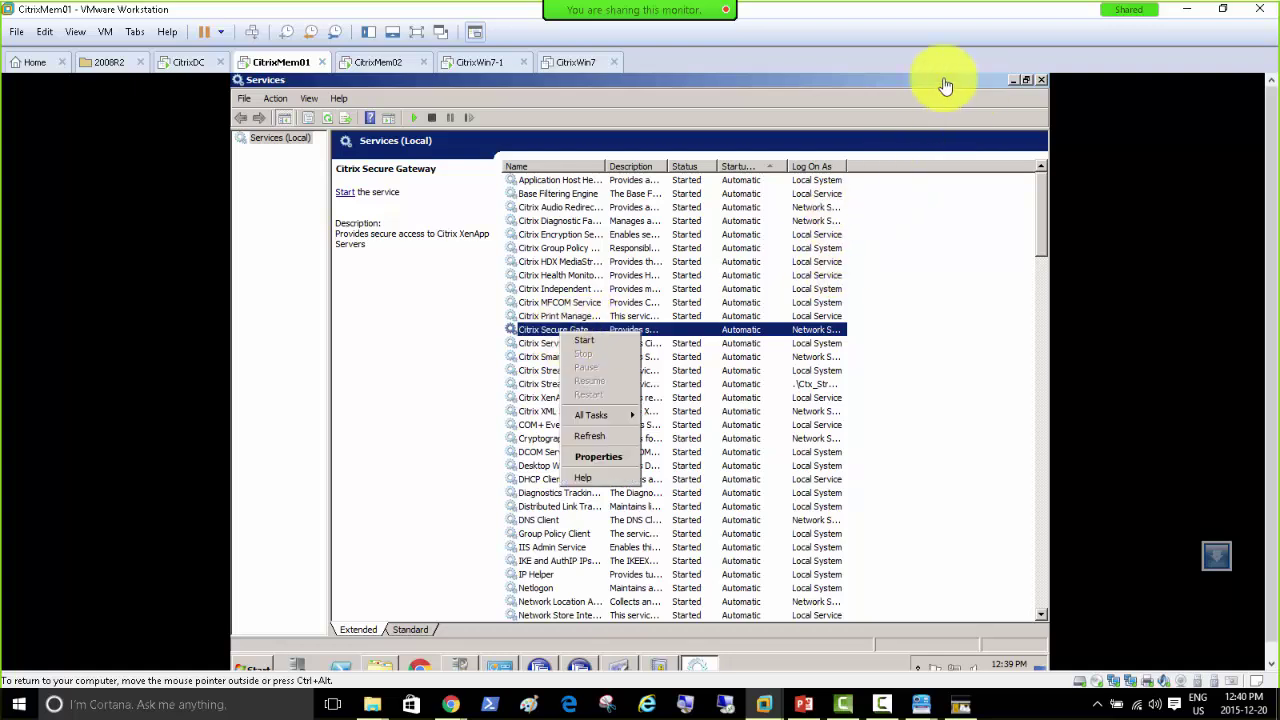
{"action": "left_click", "coordinate": [387, 66]}
Step: Finish setup and start Advanced Secure Gateway configuration with the CitrixMem02.CitrixDomain.local certificate
{"action": "left_click", "coordinate": [730, 493]}
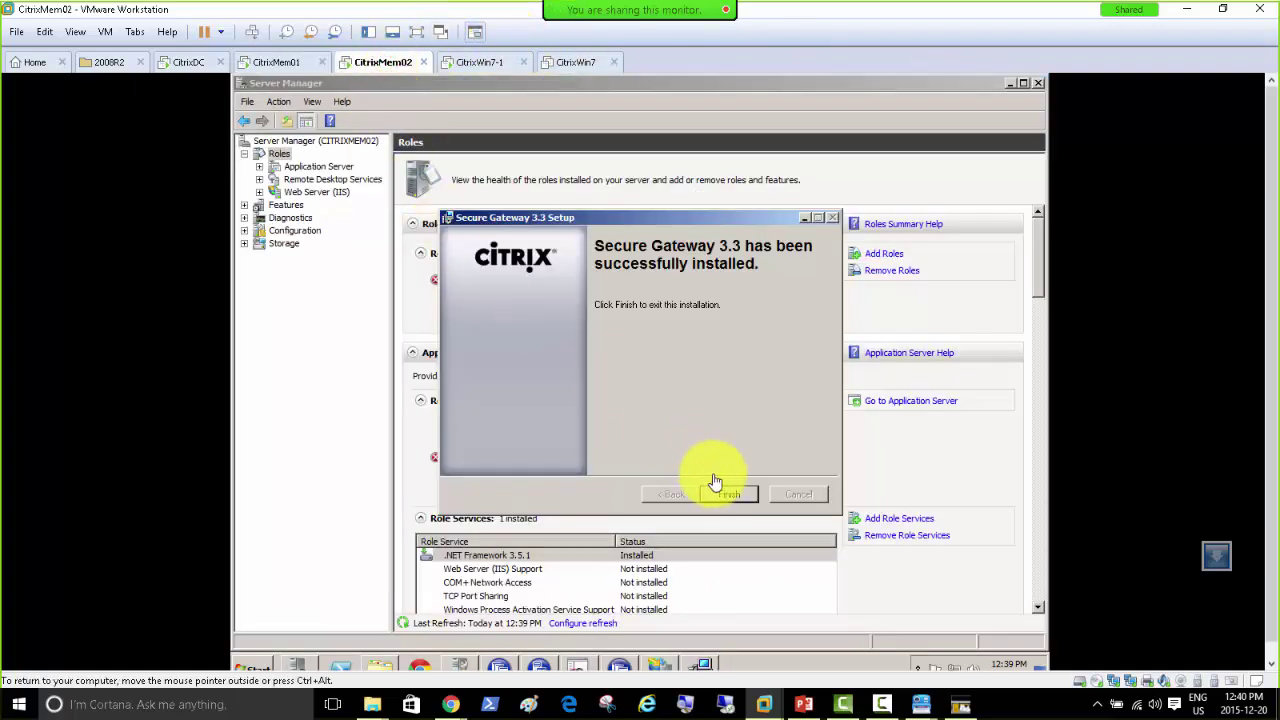
{"action": "left_click", "coordinate": [636, 396]}
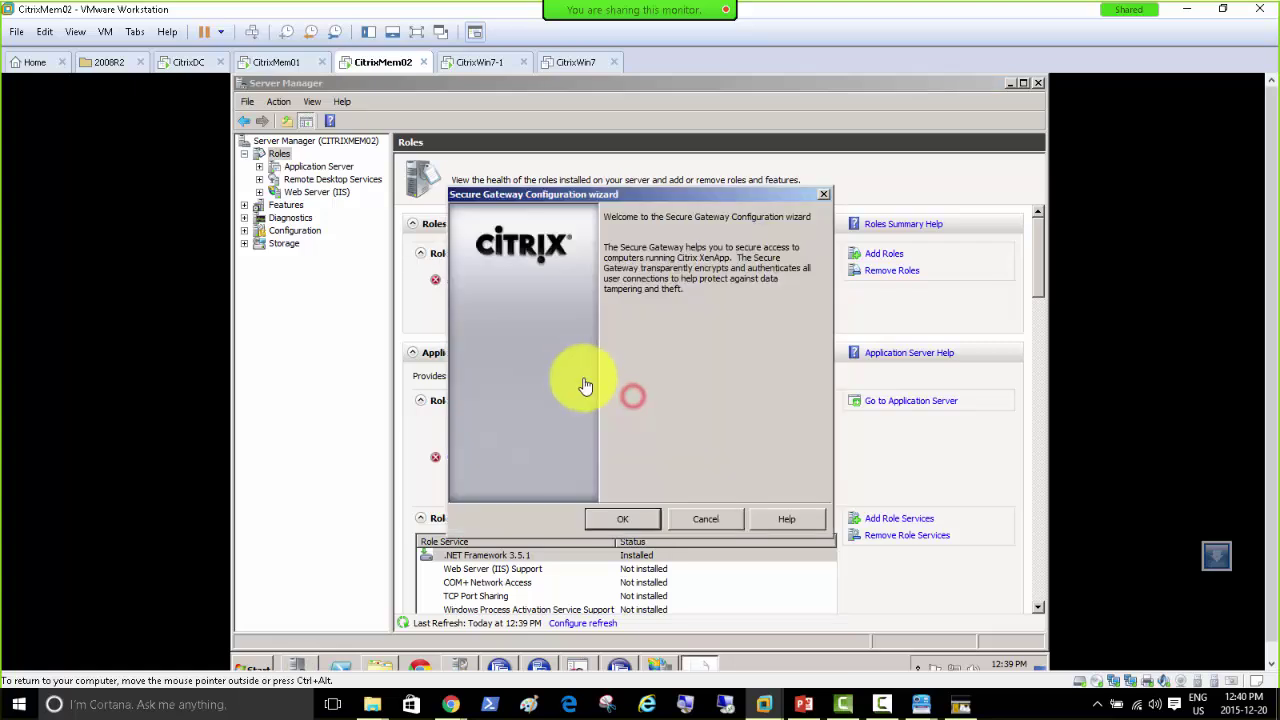
{"action": "left_click", "coordinate": [645, 520]}
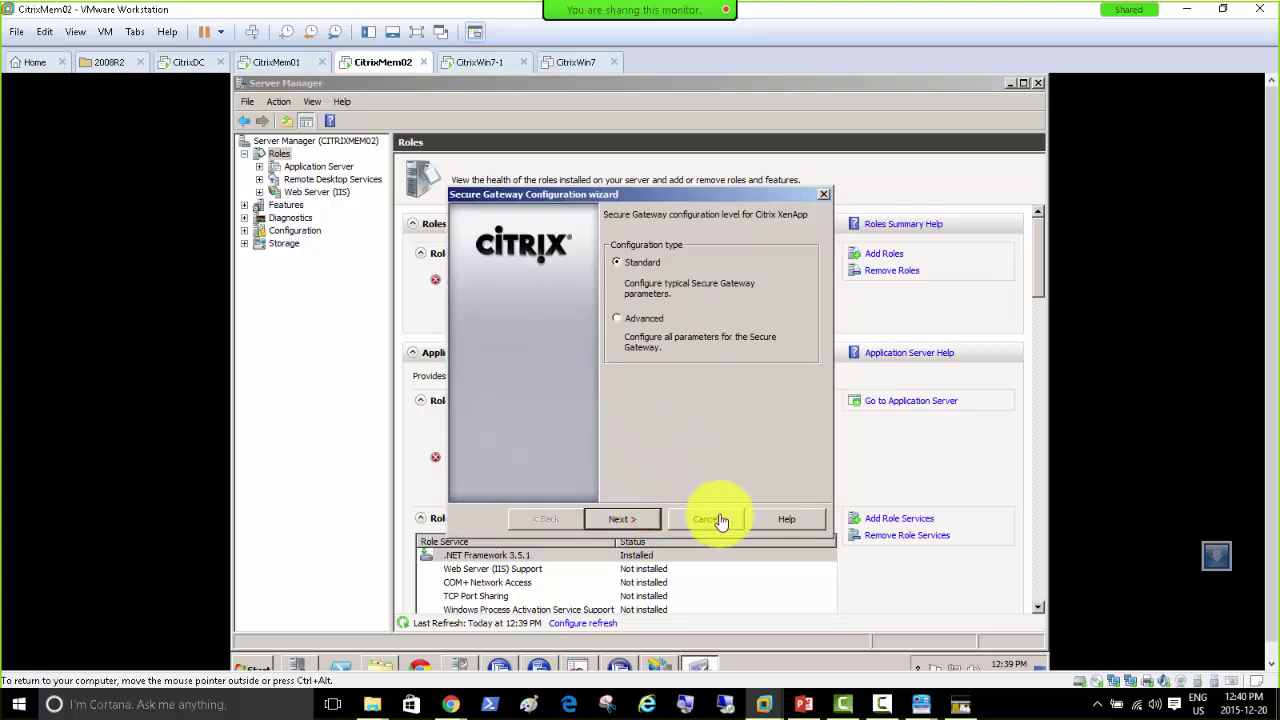
{"action": "left_click", "coordinate": [643, 320]}
{"action": "left_click", "coordinate": [630, 518]}
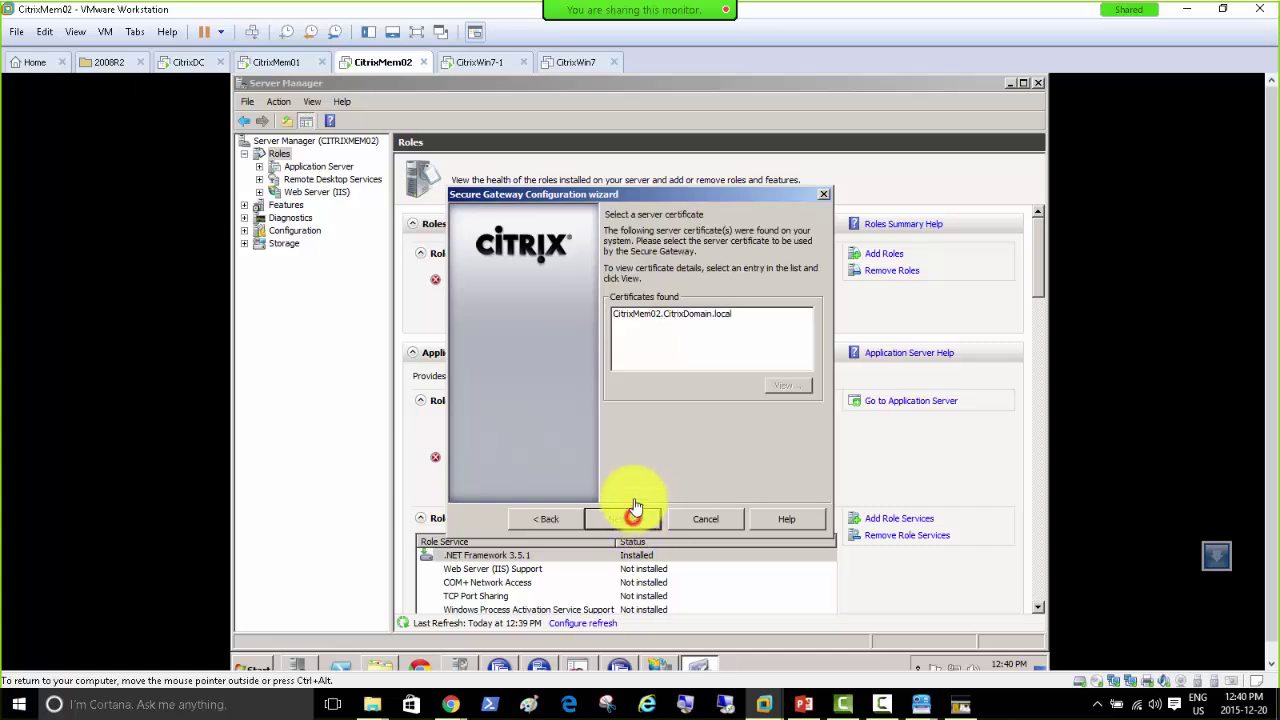
{"action": "left_click", "coordinate": [661, 316]}
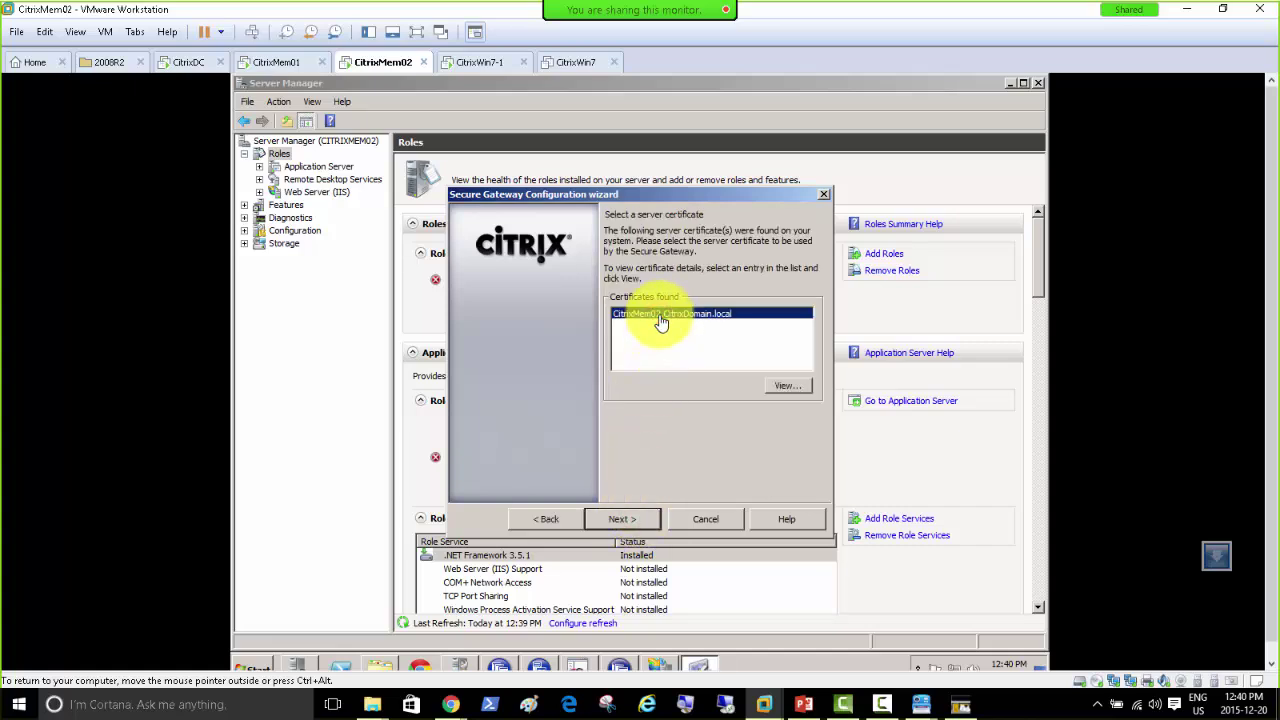
{"action": "left_click", "coordinate": [641, 521]}
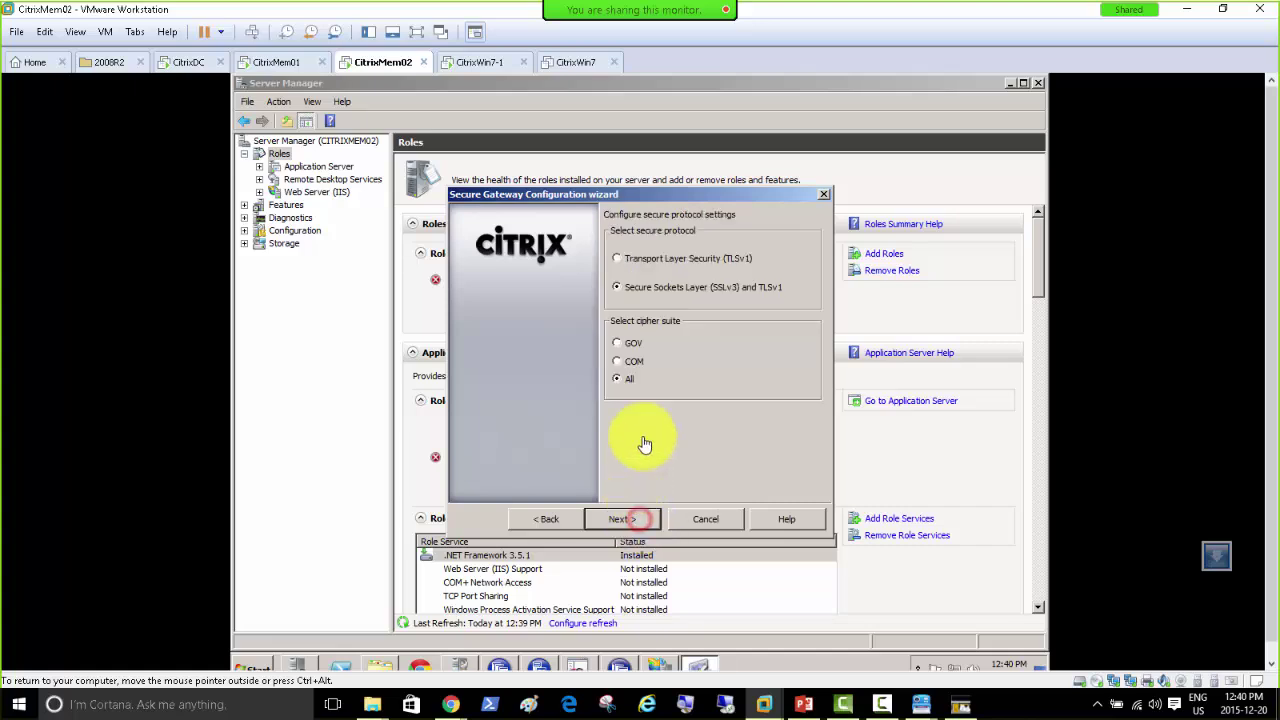
Step: Advance past inbound connections to outbound settings, then open the Network and Sharing Center
{"action": "left_click", "coordinate": [622, 518]}
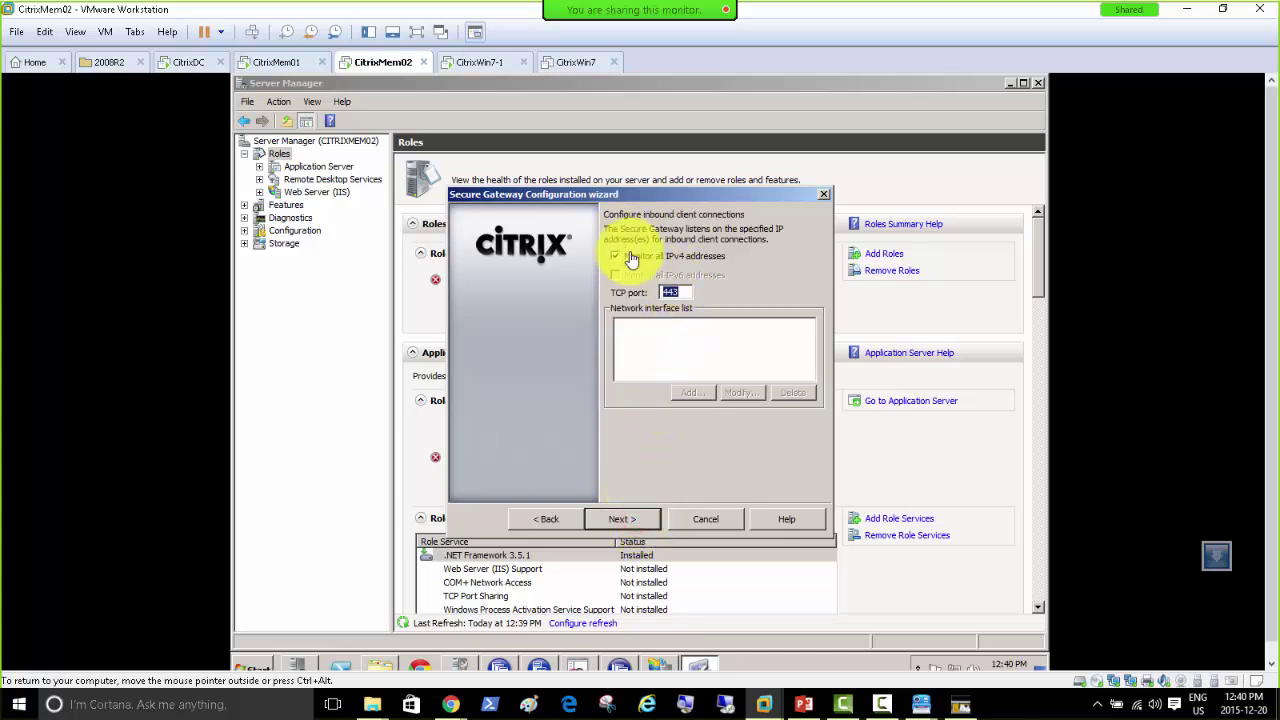
{"action": "left_click", "coordinate": [638, 526]}
{"action": "left_click", "coordinate": [638, 527]}
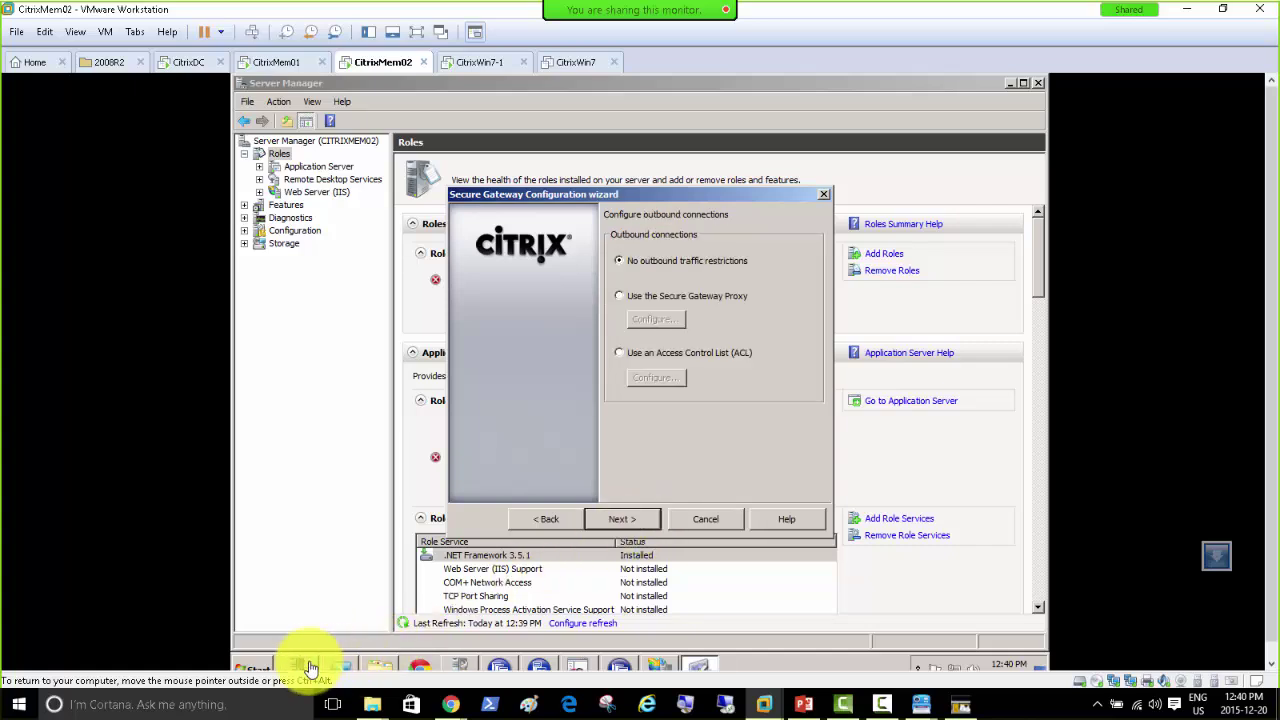
{"action": "mouse_move", "coordinate": [300, 668]}
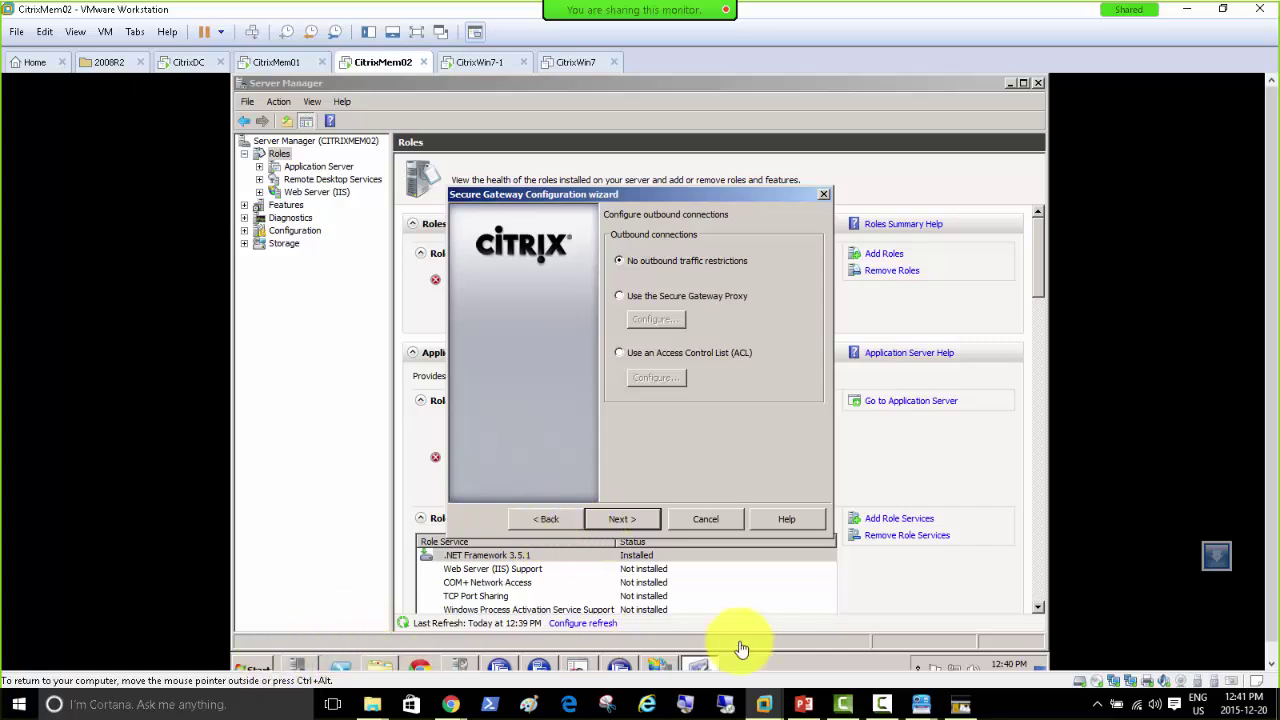
{"action": "right_click", "coordinate": [950, 670]}
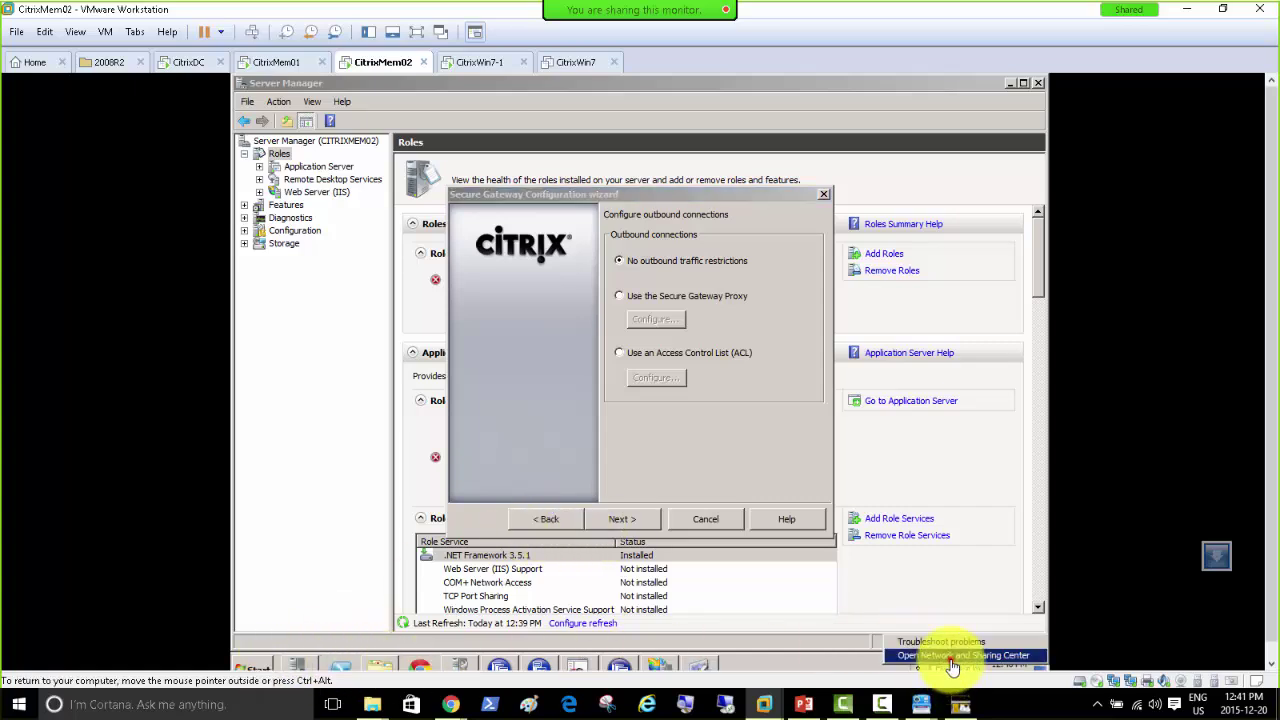
{"action": "left_click", "coordinate": [990, 656]}
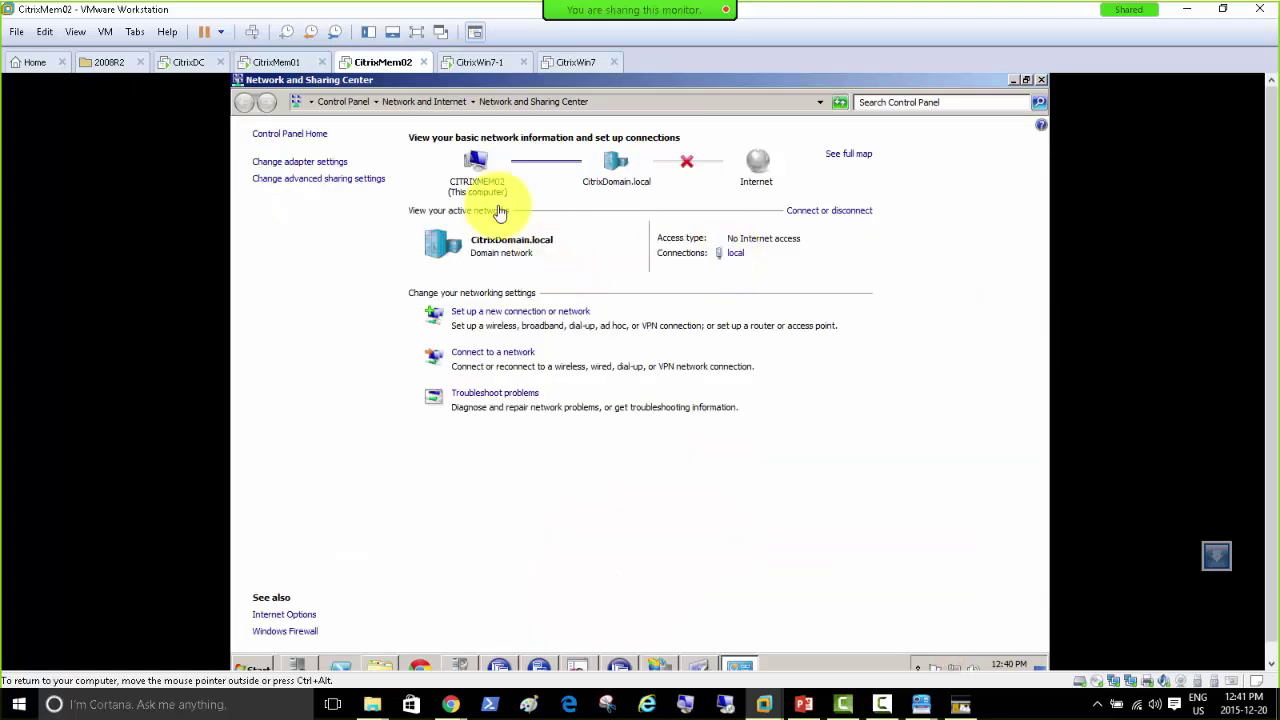
Step: Check the network adapters, then add STA citrixmem02.citrixdomain.local with path /Scripts/CtxSTA.dll
{"action": "left_click", "coordinate": [300, 161]}
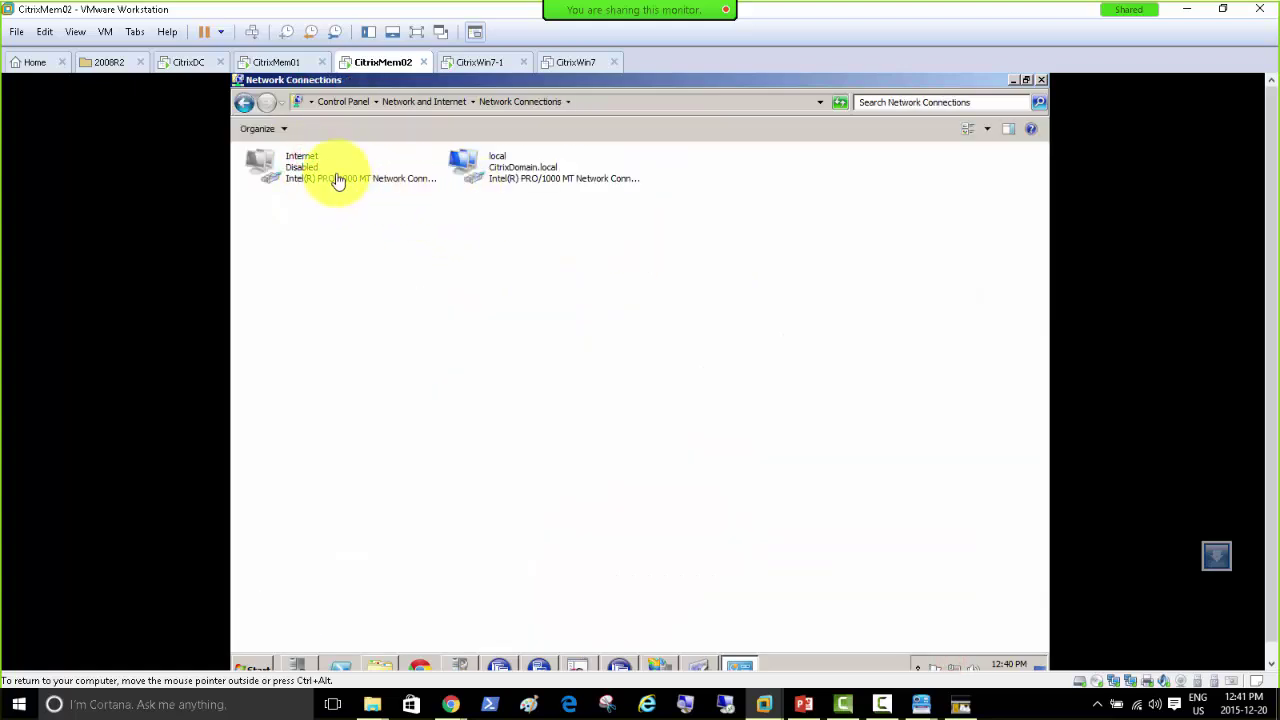
{"action": "left_click", "coordinate": [1011, 81]}
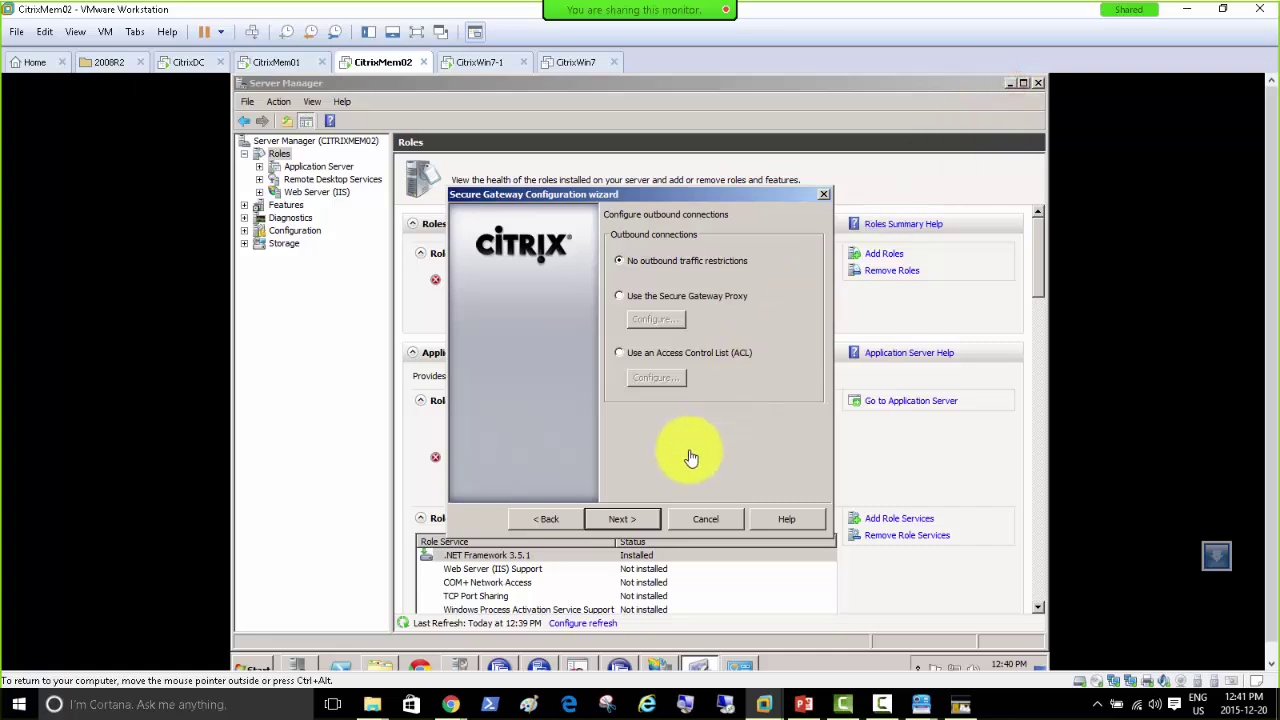
{"action": "left_click", "coordinate": [622, 519]}
{"action": "left_click", "coordinate": [700, 387]}
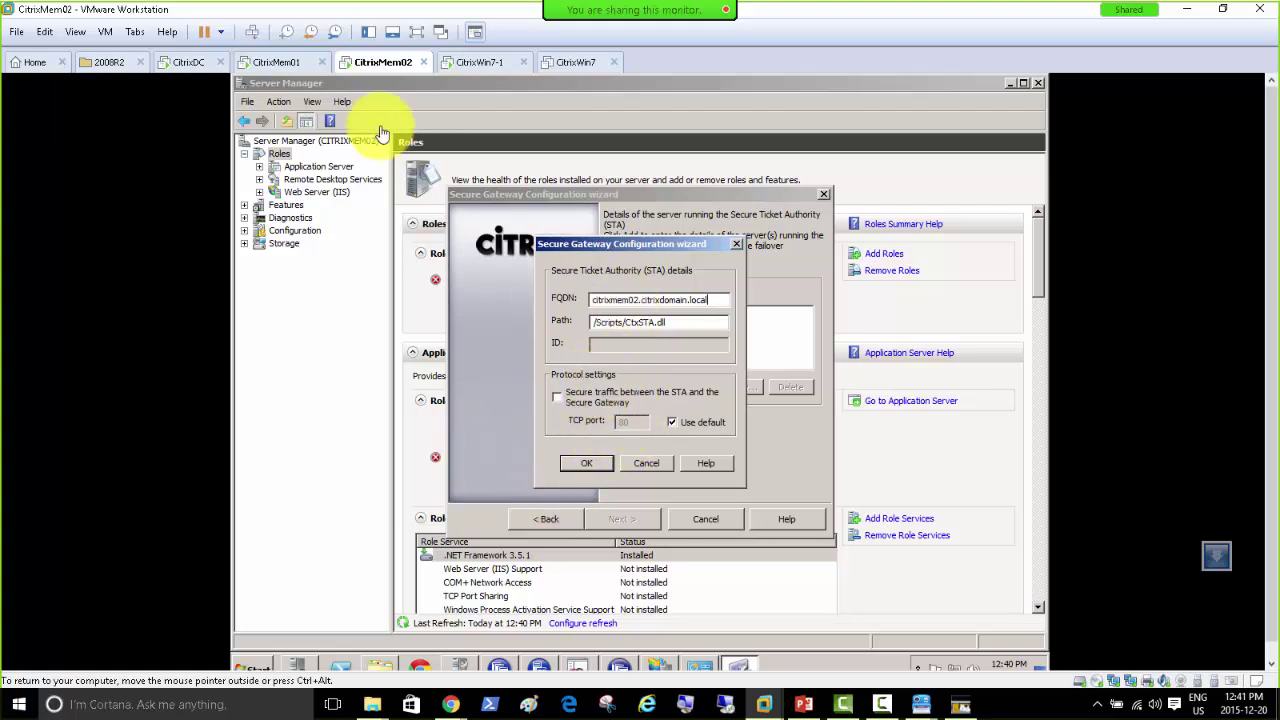
{"action": "left_click", "coordinate": [586, 463]}
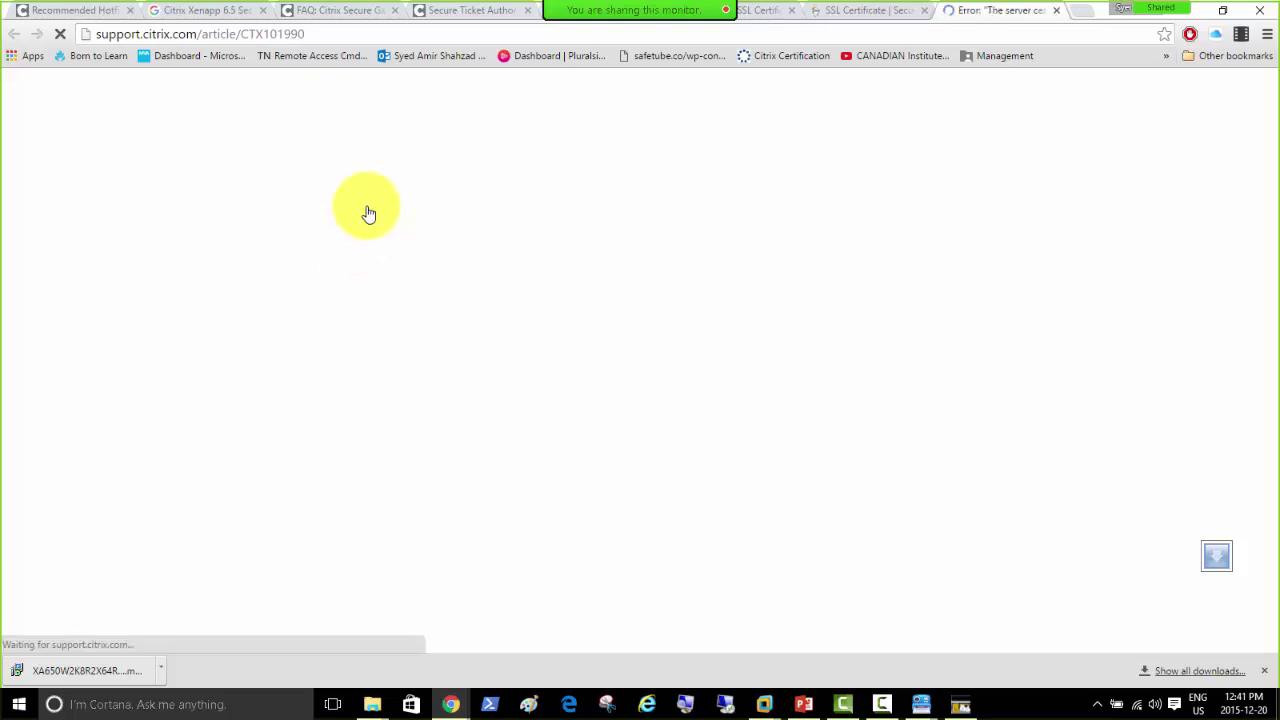
Step: Scroll through CTX101990 on SSL Error 61, from Symptoms down to Additional Resources
{"action": "scroll", "coordinate": [80, 338], "scroll_direction": "down", "scroll_amount": 5}
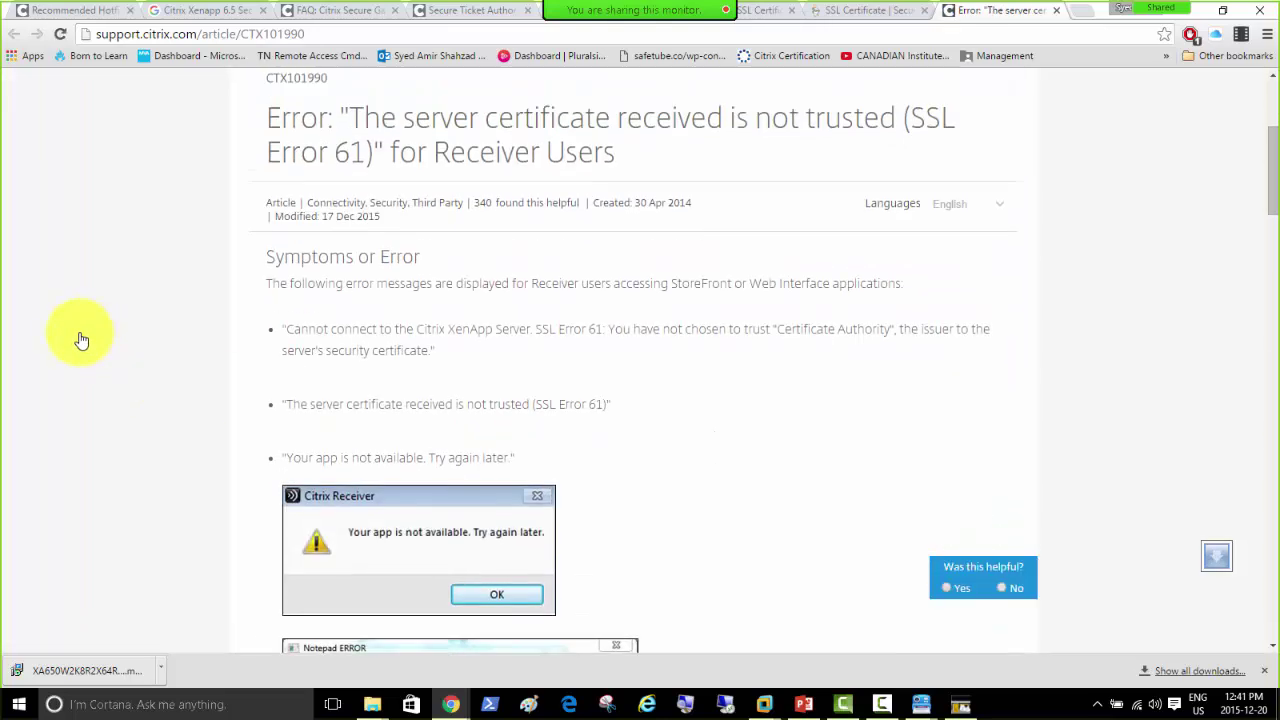
{"action": "scroll", "coordinate": [85, 337], "scroll_direction": "up", "scroll_amount": 1}
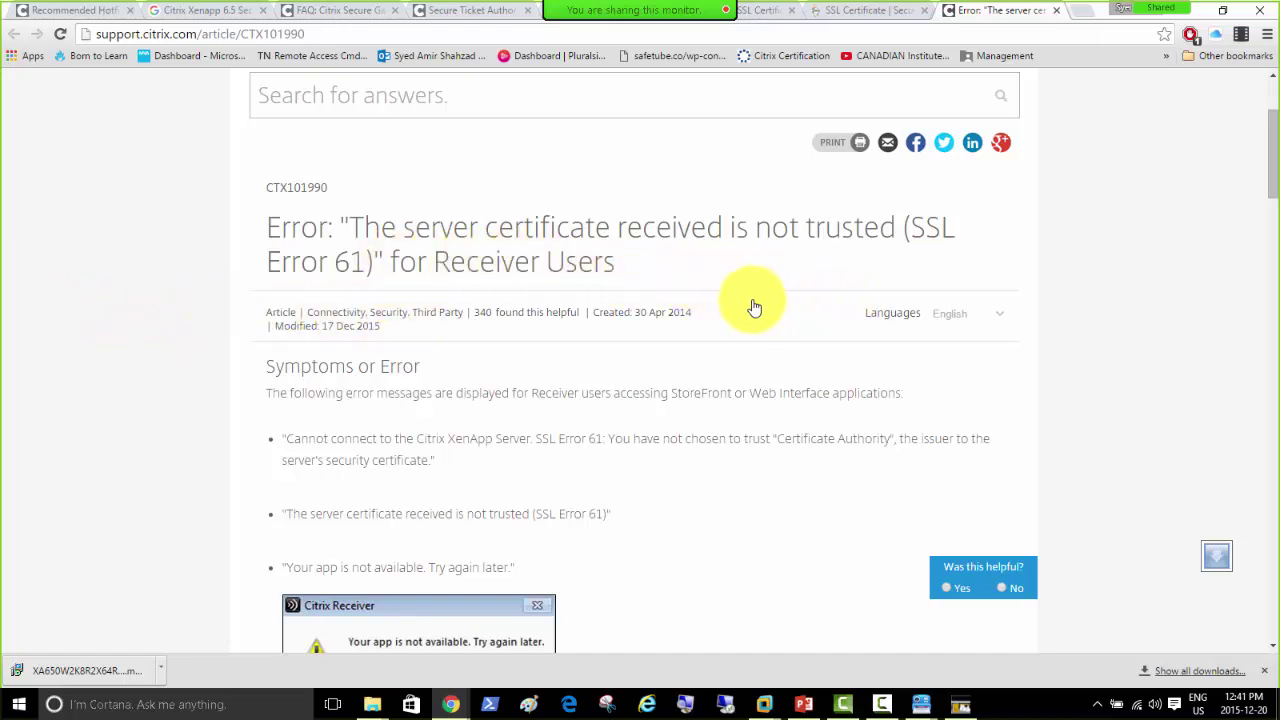
{"action": "scroll", "coordinate": [194, 351], "scroll_direction": "down", "scroll_amount": 3}
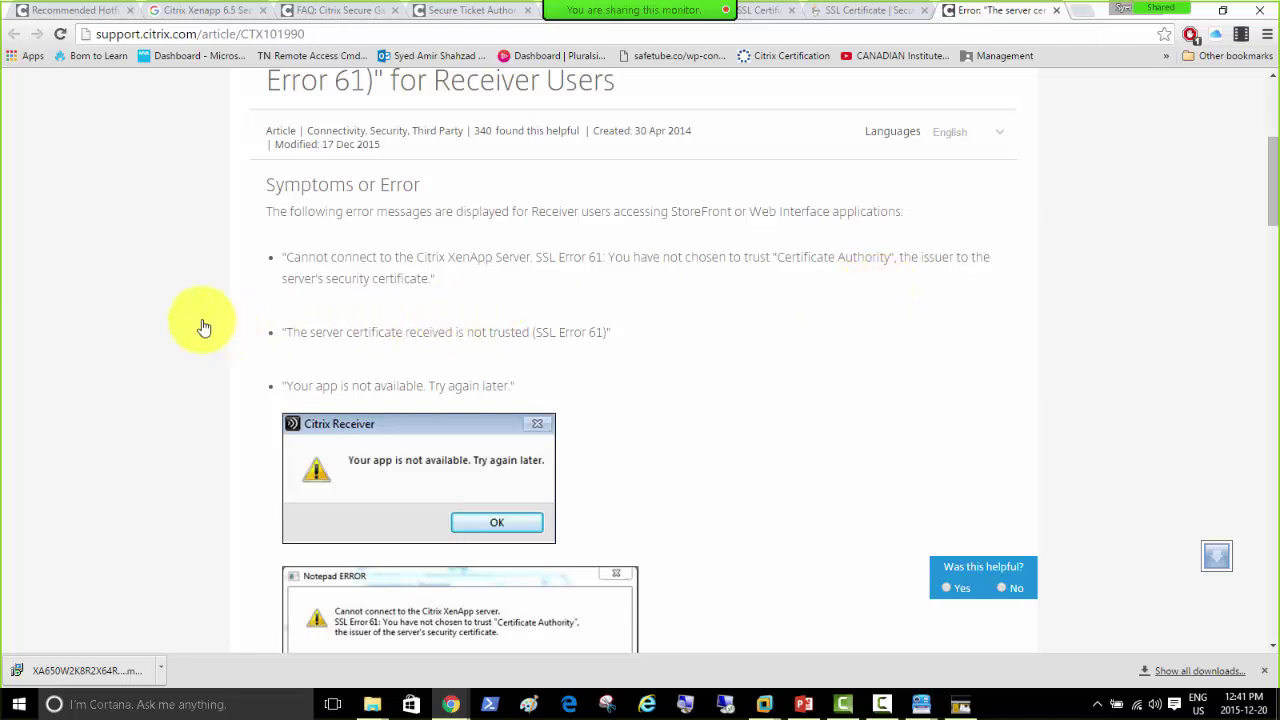
{"action": "scroll", "coordinate": [215, 330], "scroll_direction": "down", "scroll_amount": 1}
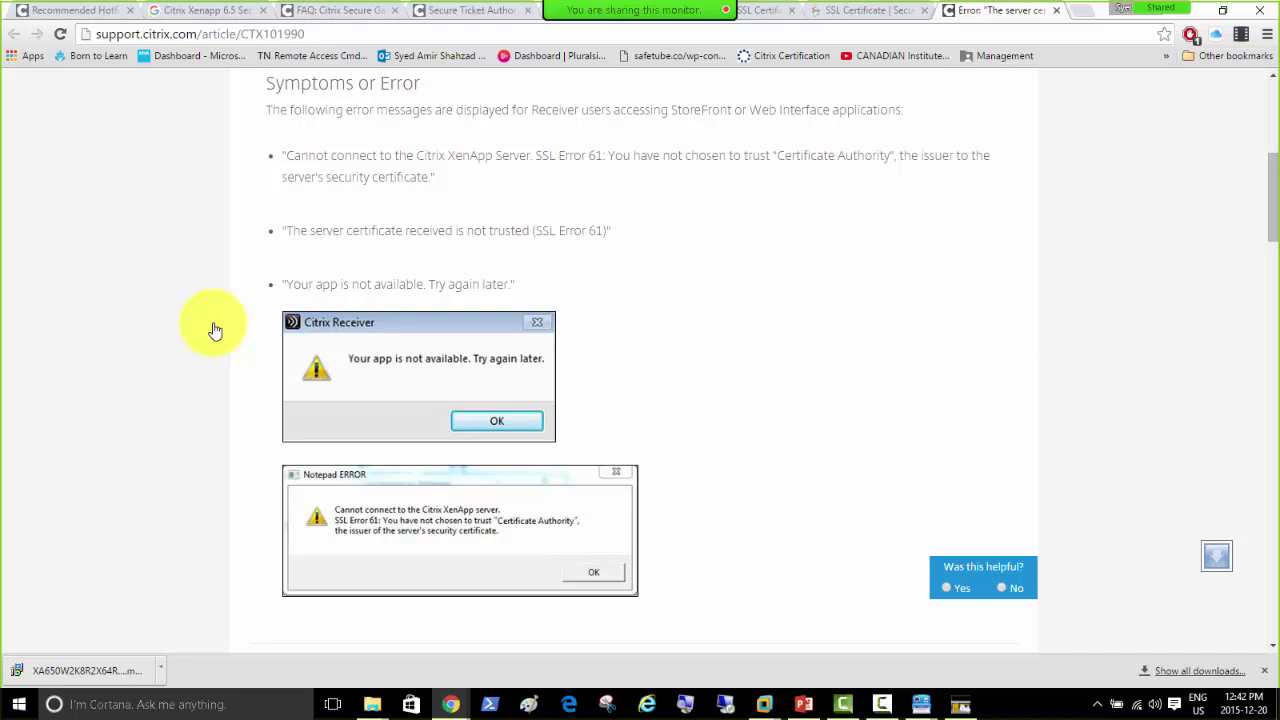
{"action": "scroll", "coordinate": [215, 330], "scroll_direction": "down", "scroll_amount": 3}
{"action": "scroll", "coordinate": [215, 330], "scroll_direction": "down", "scroll_amount": 2}
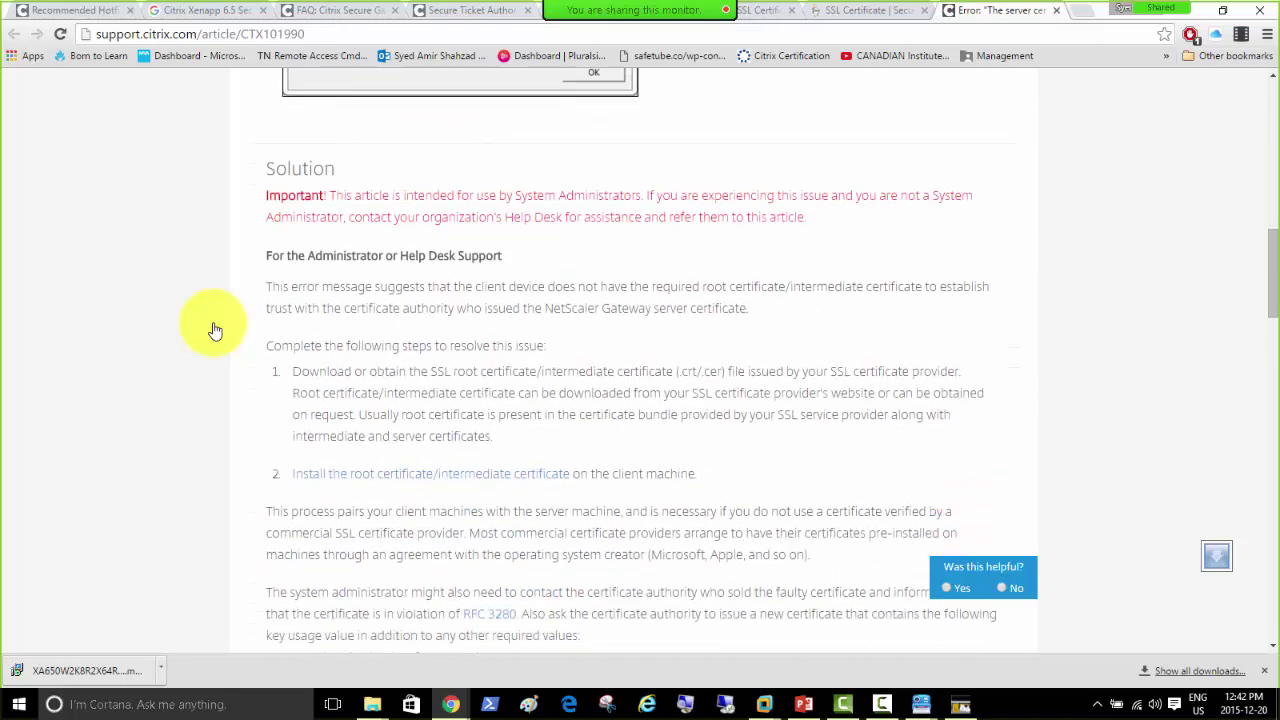
{"action": "scroll", "coordinate": [215, 330], "scroll_direction": "down", "scroll_amount": 4}
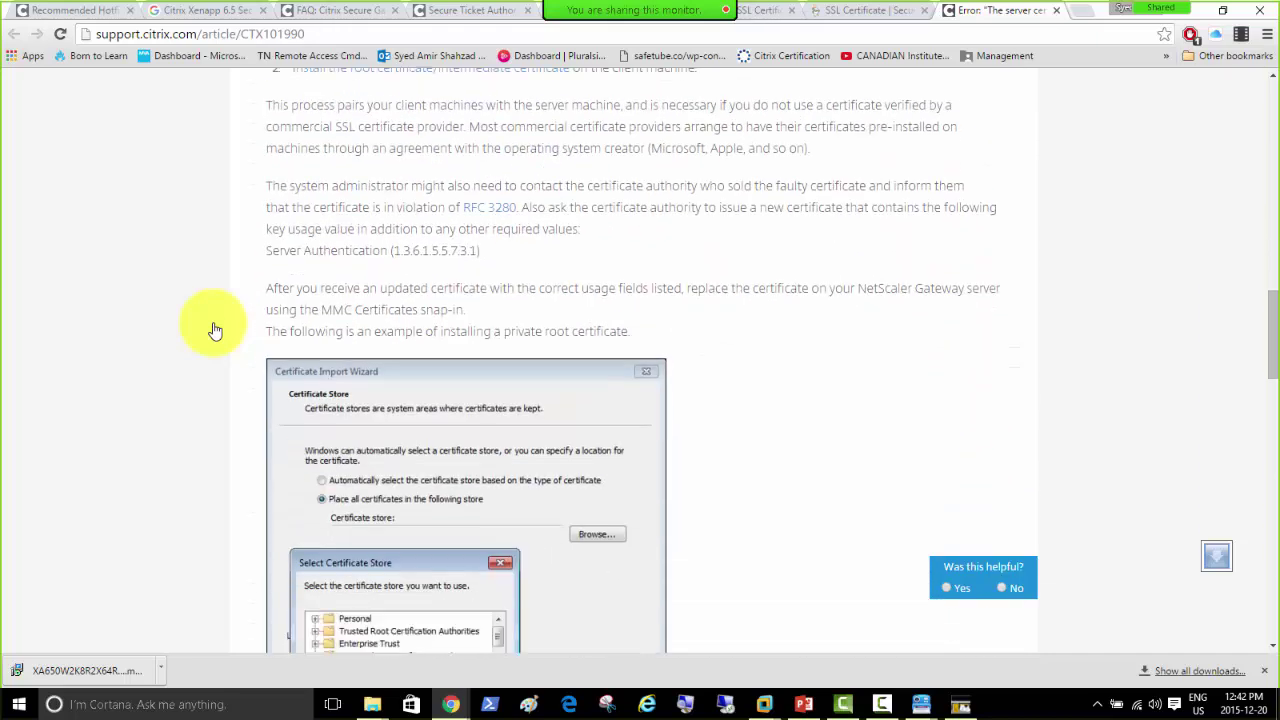
{"action": "scroll", "coordinate": [215, 330], "scroll_direction": "down", "scroll_amount": 2}
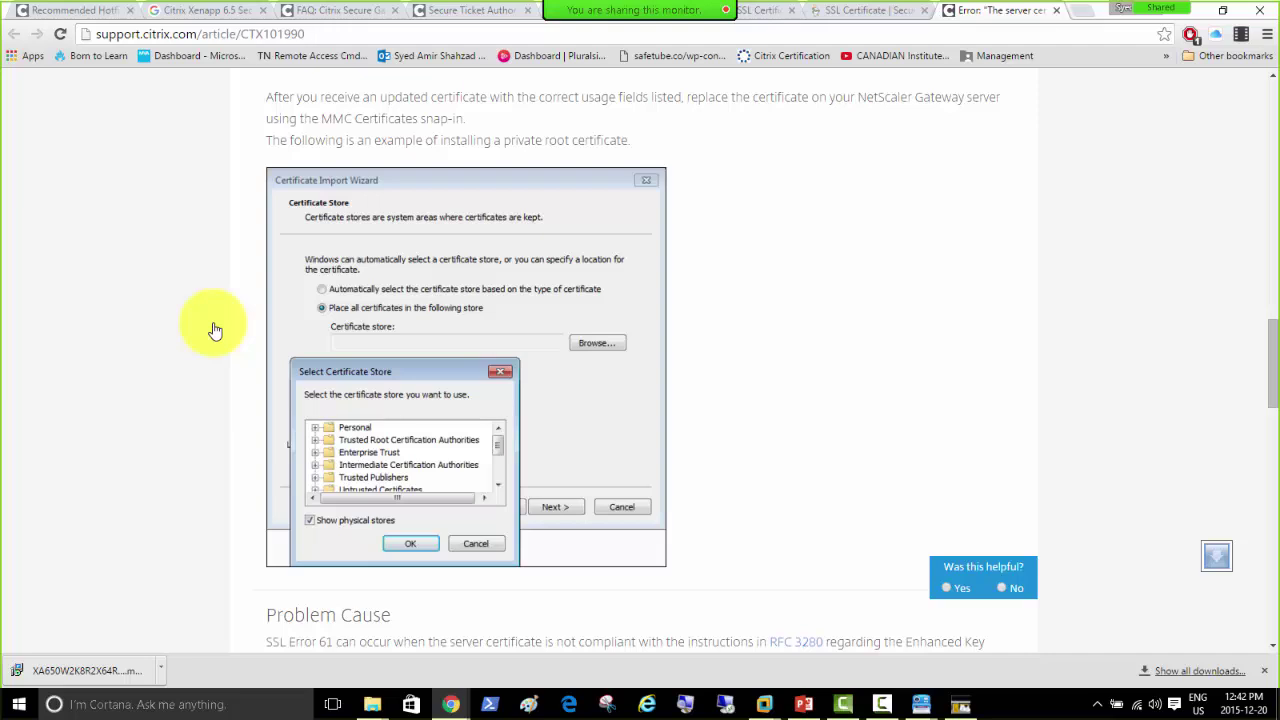
{"action": "scroll", "coordinate": [215, 330], "scroll_direction": "down", "scroll_amount": 3}
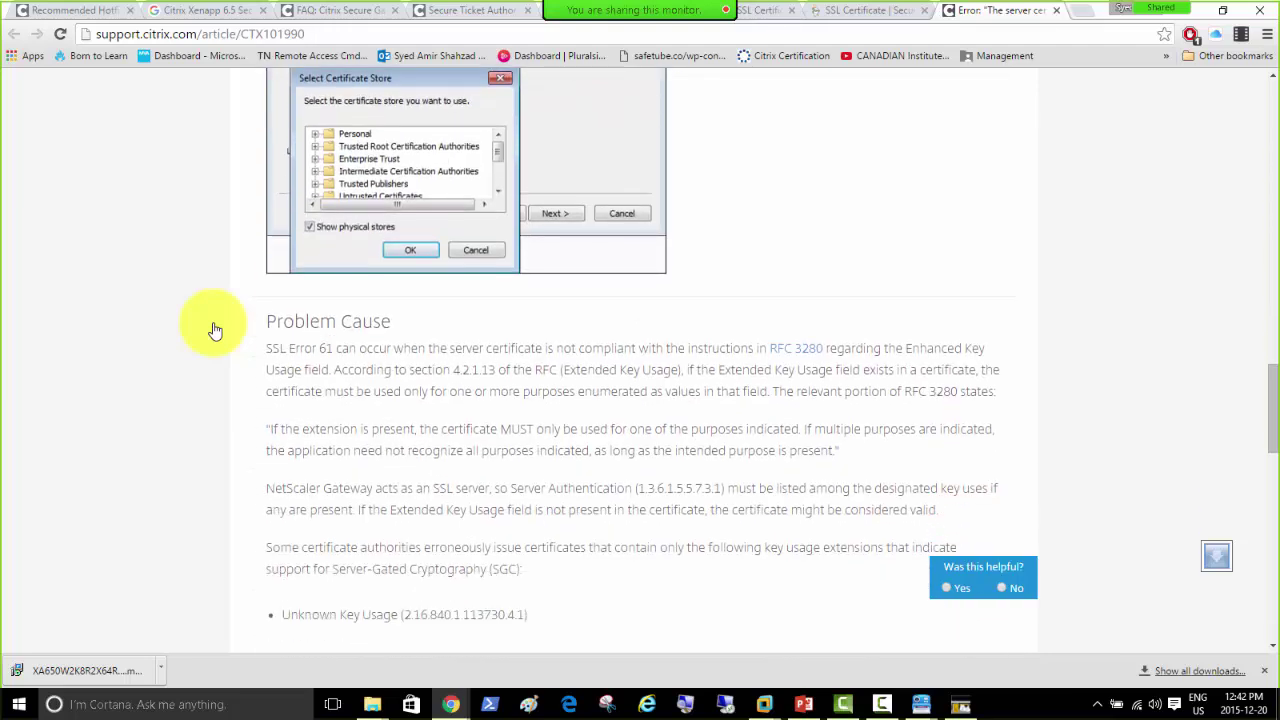
{"action": "scroll", "coordinate": [215, 330], "scroll_direction": "down", "scroll_amount": 1}
{"action": "scroll", "coordinate": [215, 330], "scroll_direction": "down", "scroll_amount": 4}
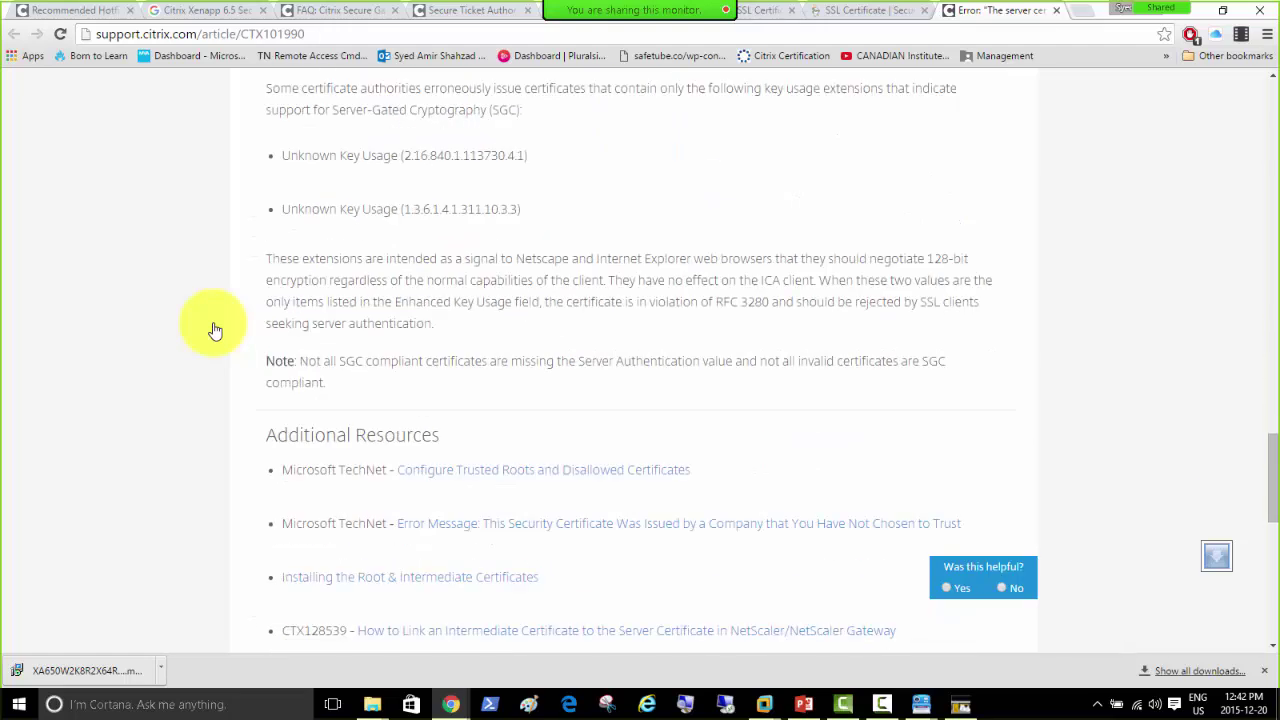
{"action": "scroll", "coordinate": [215, 330], "scroll_direction": "down", "scroll_amount": 2}
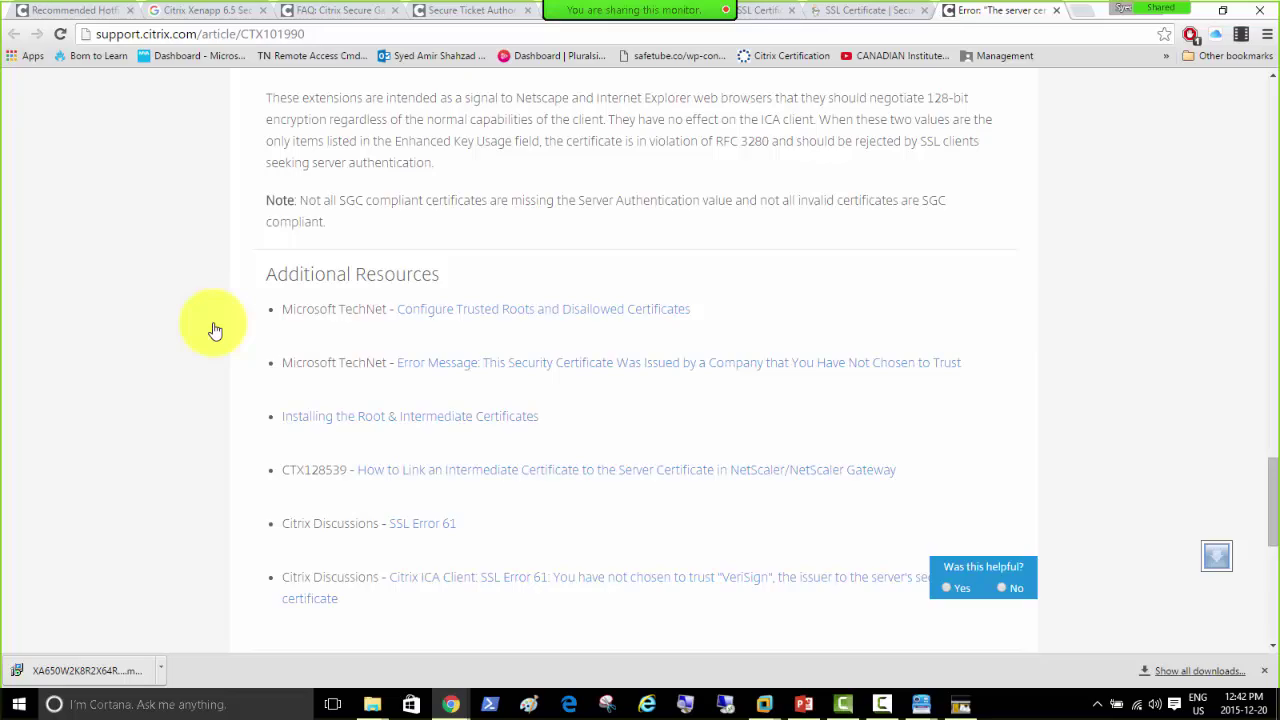
{"action": "scroll", "coordinate": [215, 330], "scroll_direction": "up", "scroll_amount": 15}
{"action": "scroll", "coordinate": [215, 330], "scroll_direction": "down", "scroll_amount": 7}
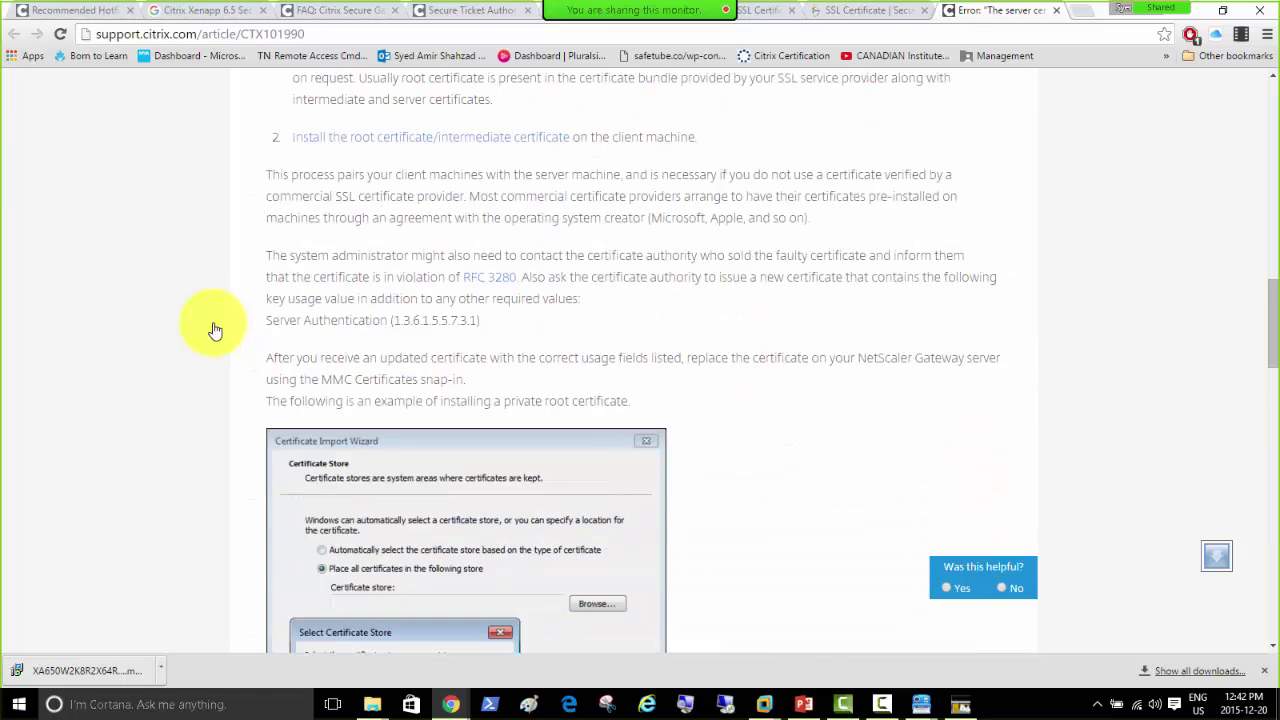
{"action": "scroll", "coordinate": [215, 330], "scroll_direction": "up", "scroll_amount": 12}
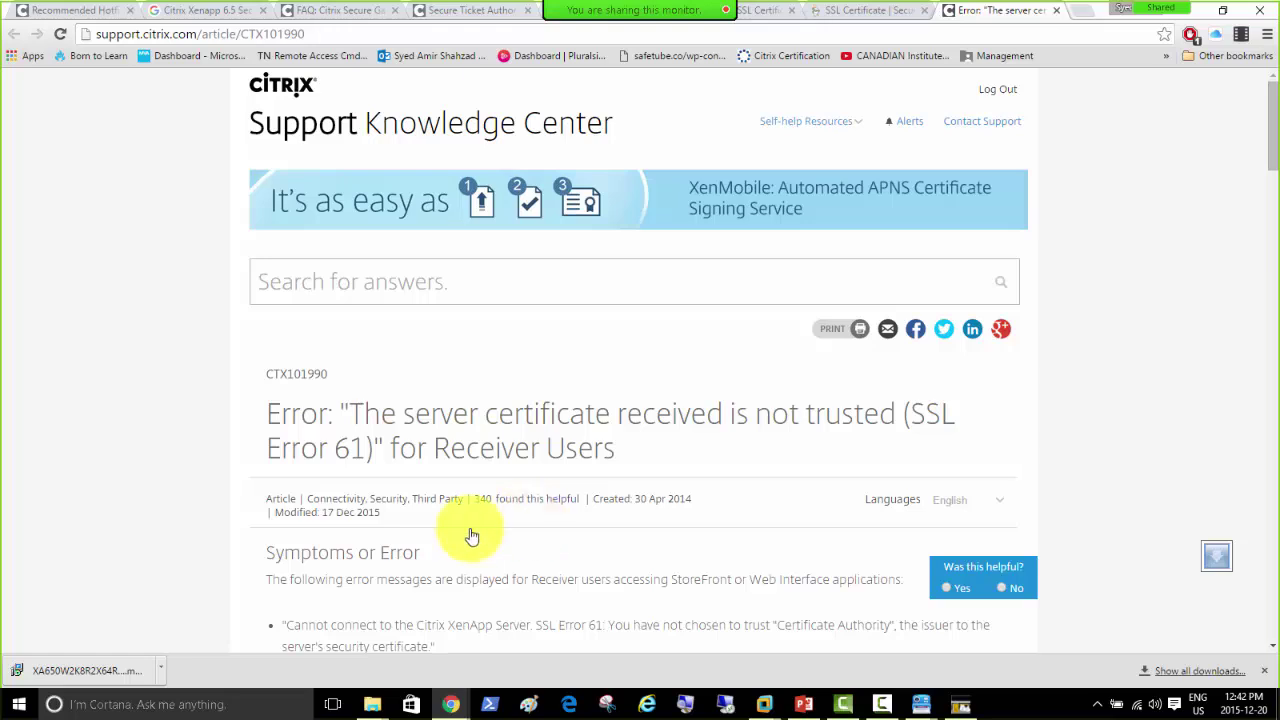
{"action": "scroll", "coordinate": [185, 515], "scroll_direction": "down", "scroll_amount": 3}
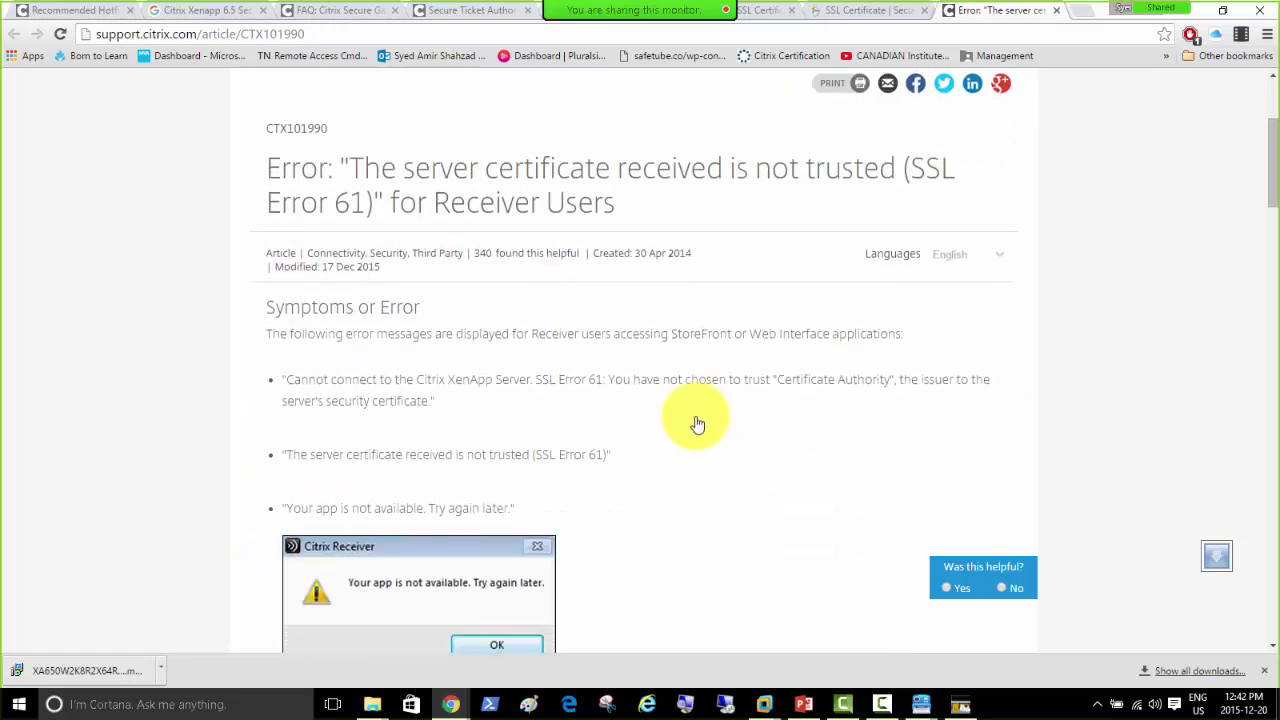
Step: Highlight the phrase 'StoreFront or Web Interface' in the article, then clear the highlight
{"action": "left_click_drag", "start_coordinate": [671, 341], "coordinate": [834, 351]}
{"action": "left_click", "coordinate": [567, 416]}
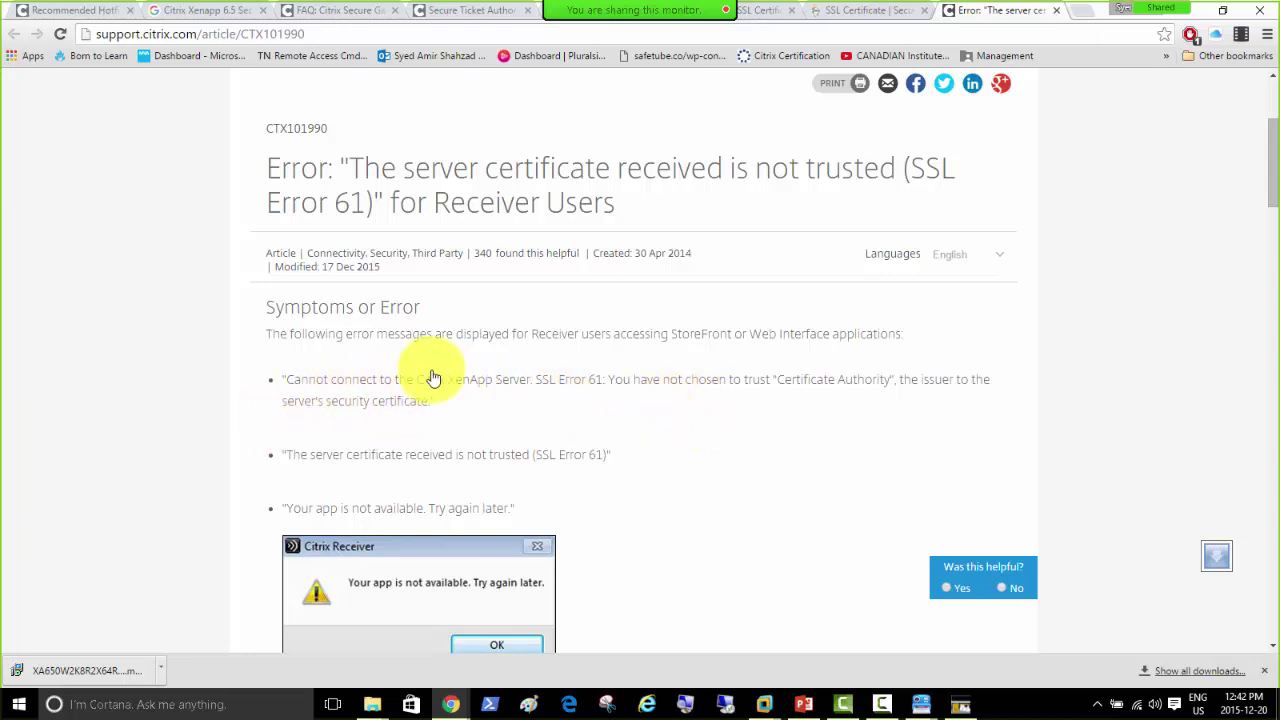
{"action": "left_click", "coordinate": [324, 12]}
Step: Read through CTX132334 on STA status marked DOWN for NetScaler Gateway Virtual Server
{"action": "left_click", "coordinate": [447, 12]}
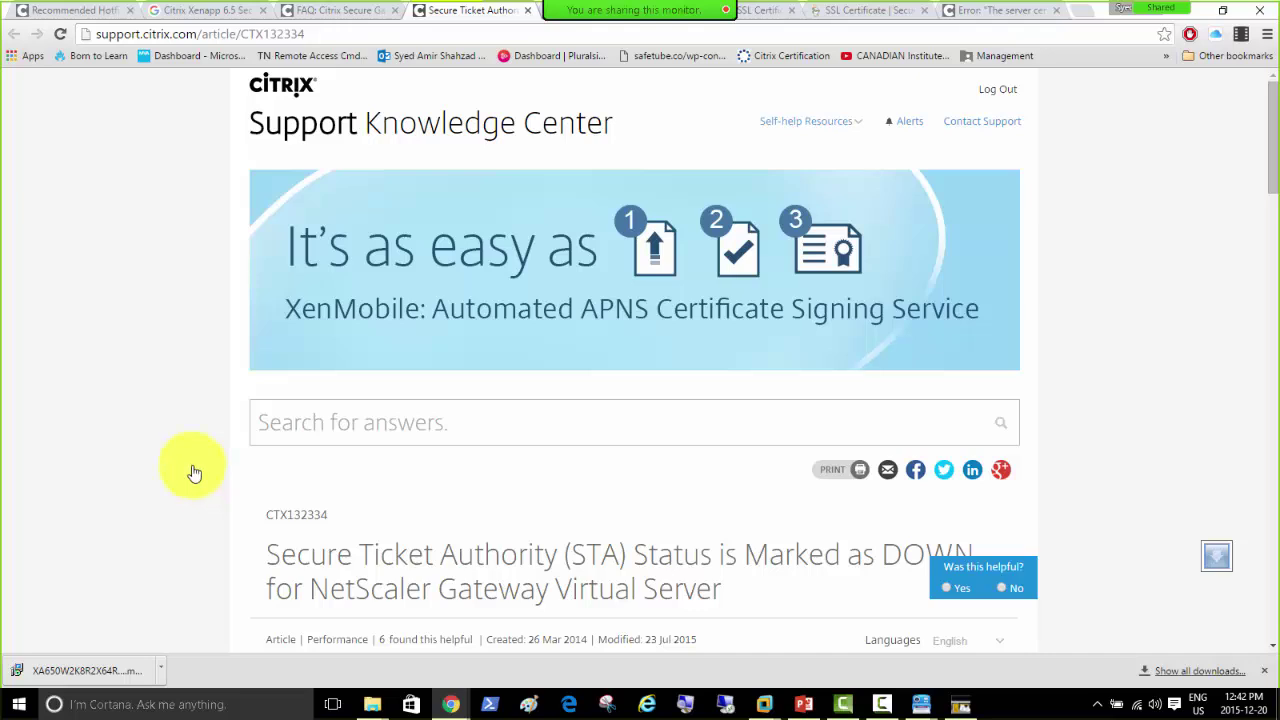
{"action": "scroll", "coordinate": [193, 469], "scroll_direction": "down", "scroll_amount": 5}
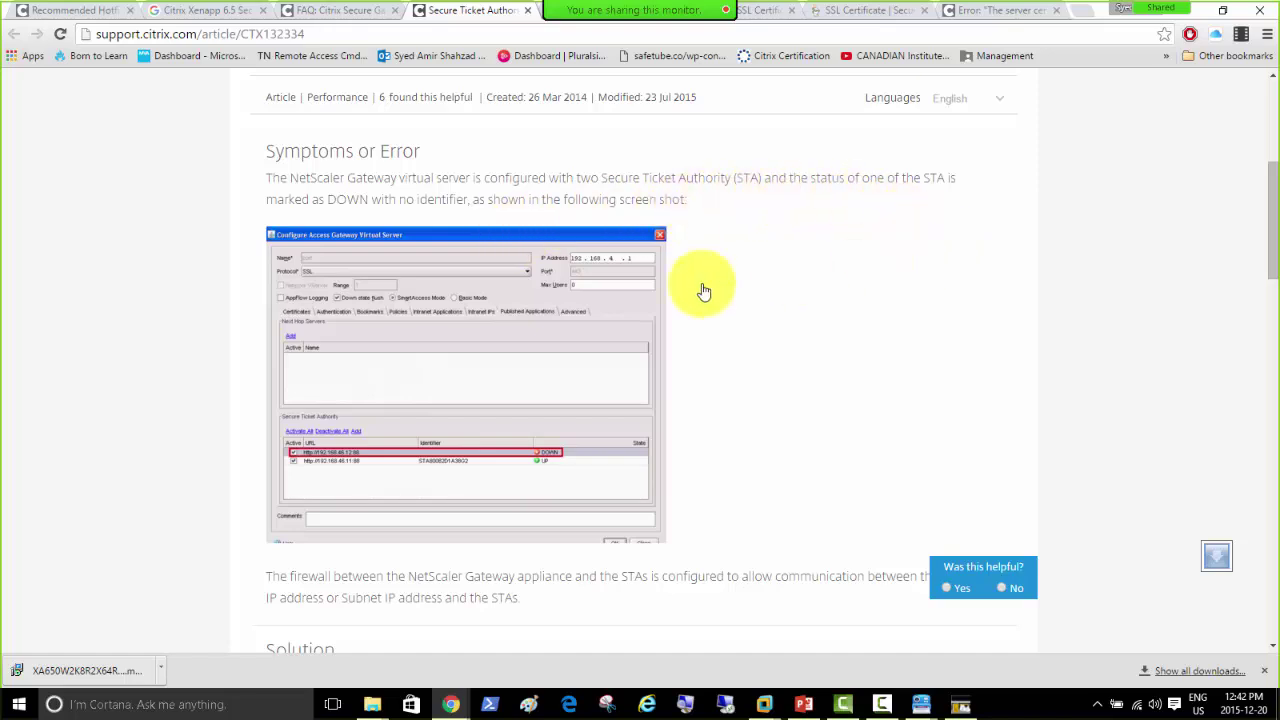
{"action": "scroll", "coordinate": [200, 437], "scroll_direction": "down", "scroll_amount": 3}
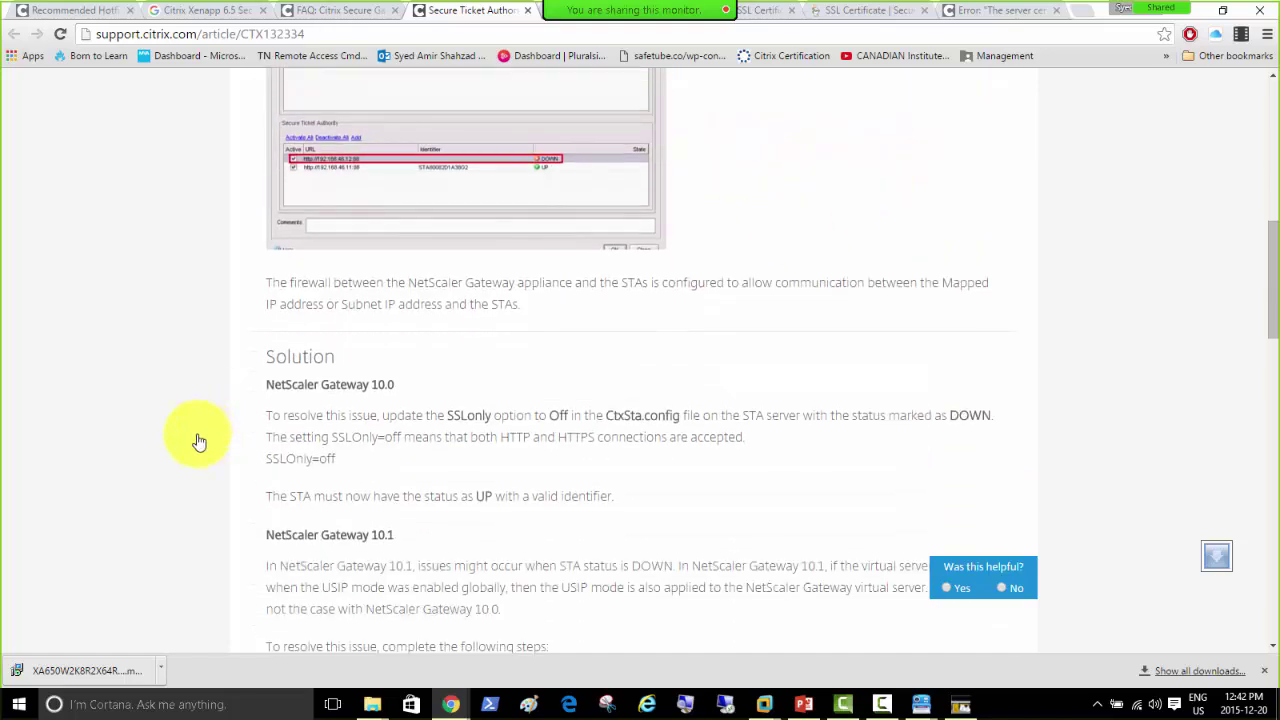
{"action": "scroll", "coordinate": [199, 441], "scroll_direction": "down", "scroll_amount": 1}
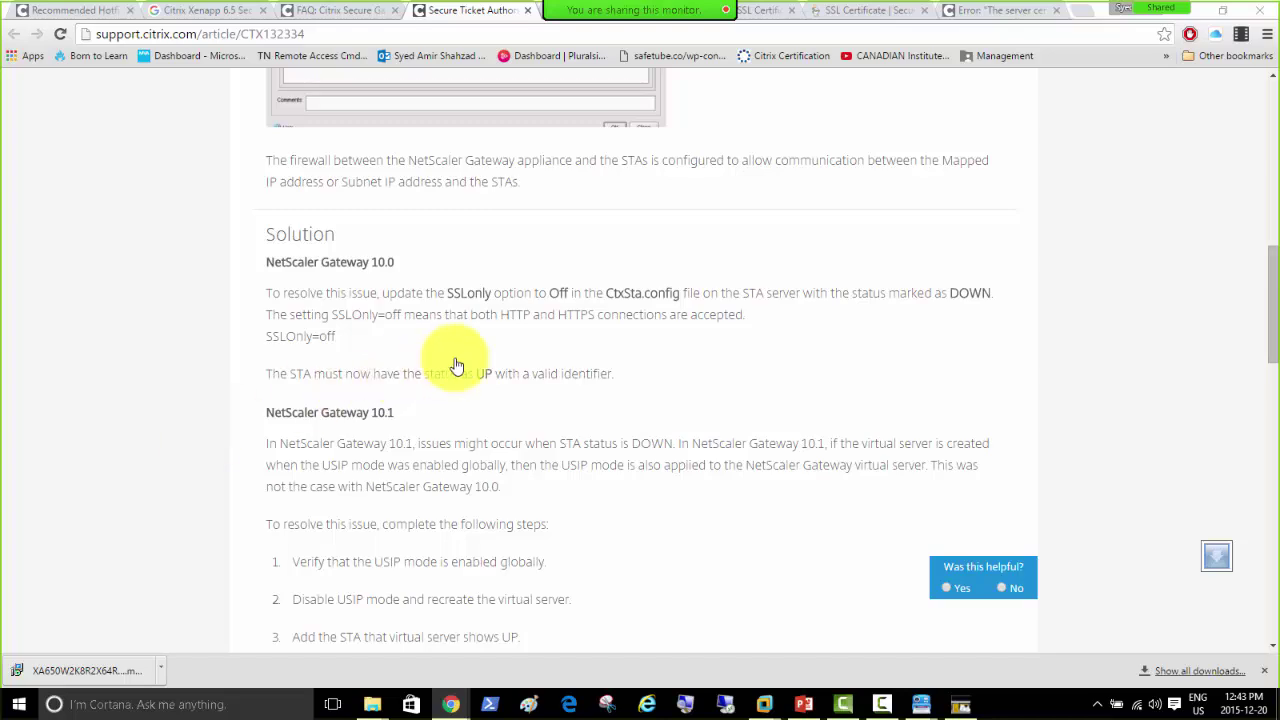
{"action": "scroll", "coordinate": [243, 382], "scroll_direction": "down", "scroll_amount": 5}
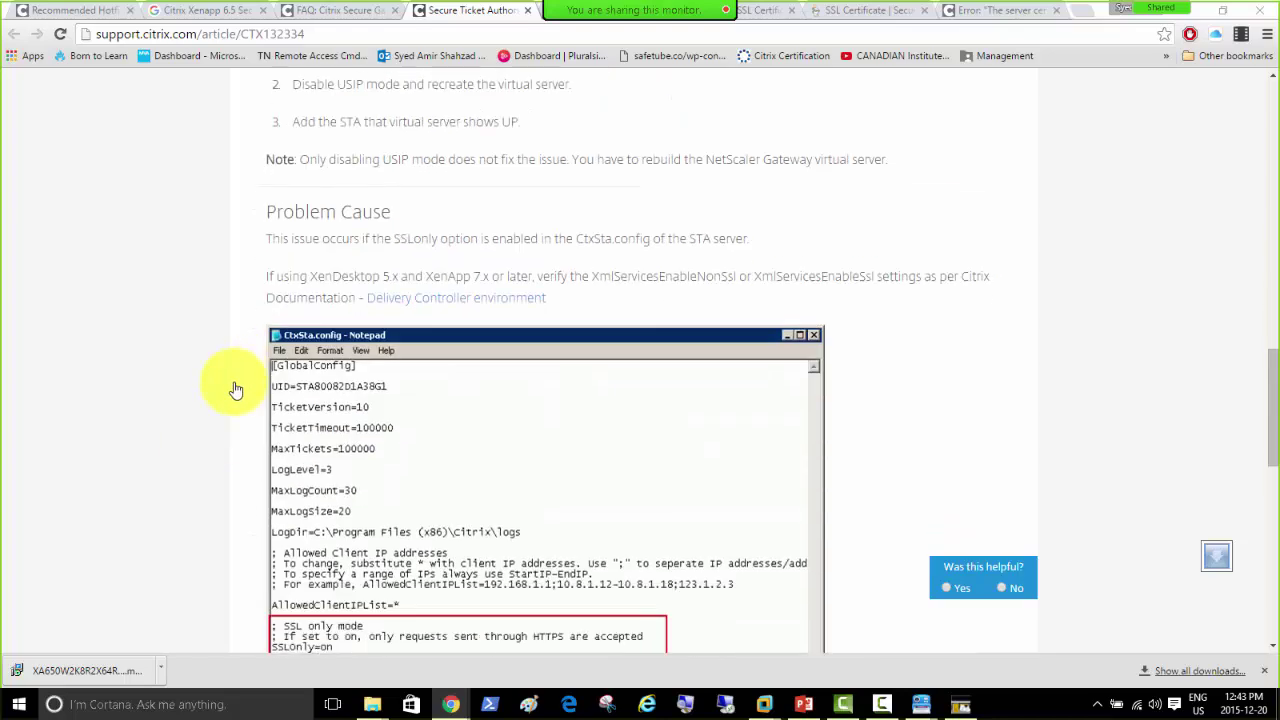
{"action": "scroll", "coordinate": [238, 388], "scroll_direction": "down", "scroll_amount": 3}
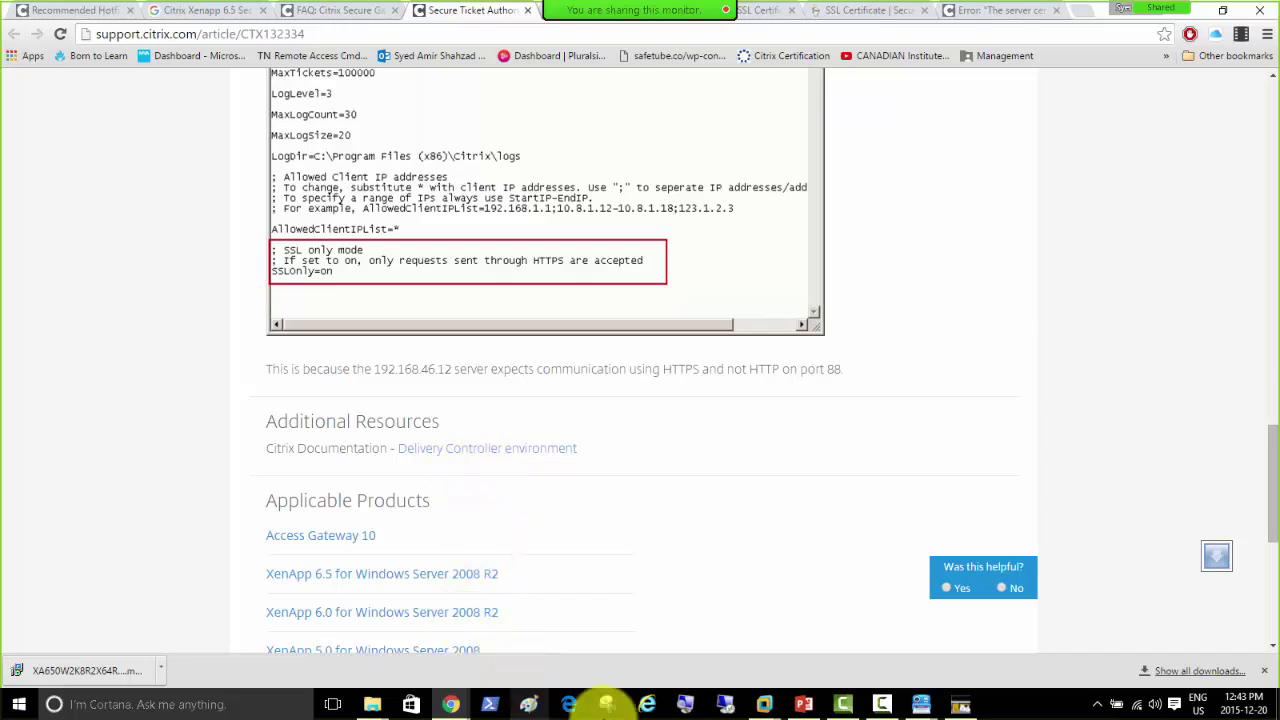
Step: Return to CitrixMem01 and launch Citrix AppCenter from the Start menu
{"action": "mouse_move", "coordinate": [763, 695]}
{"action": "left_click", "coordinate": [743, 608]}
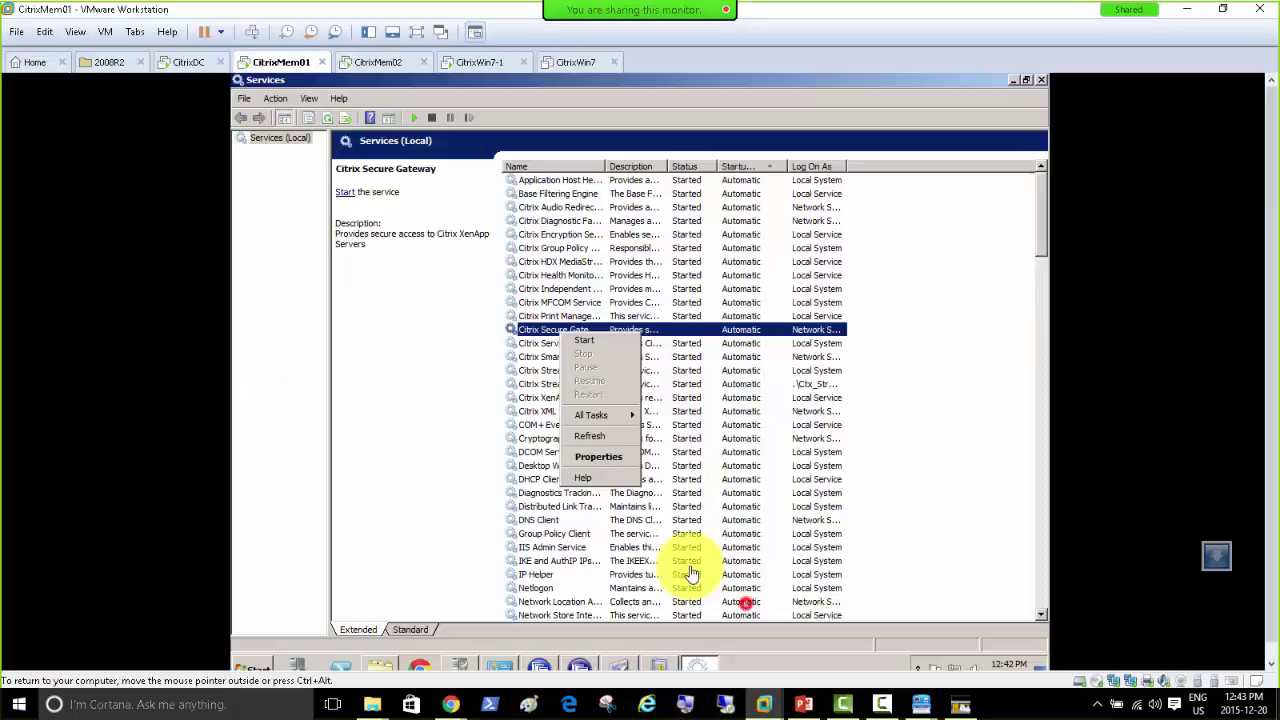
{"action": "left_click", "coordinate": [539, 668]}
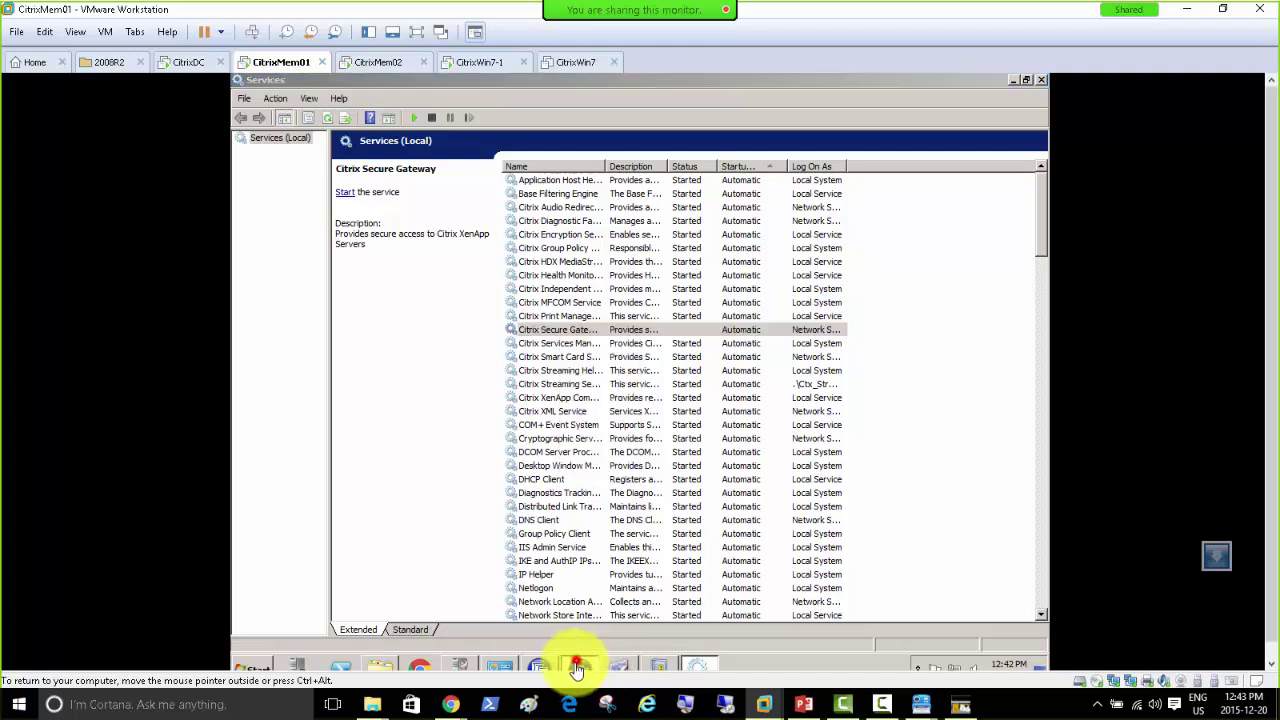
{"action": "left_click", "coordinate": [536, 668]}
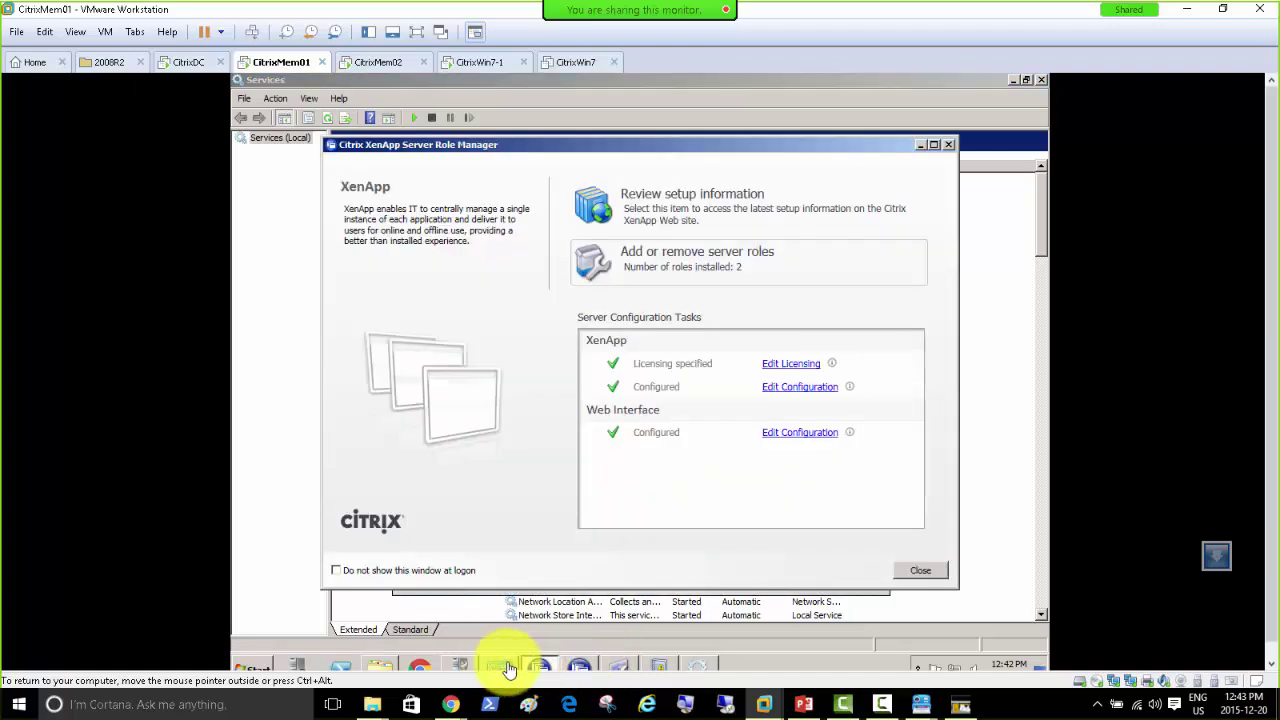
{"action": "left_click", "coordinate": [622, 668]}
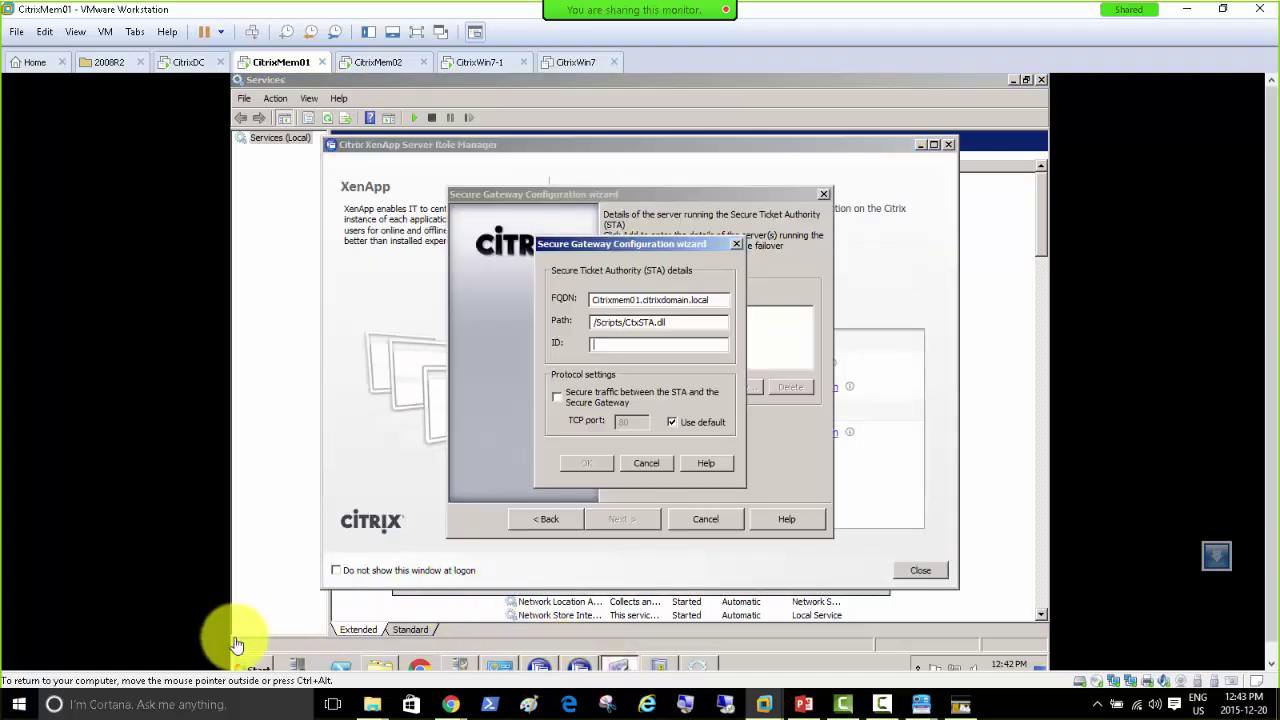
{"action": "left_click", "coordinate": [252, 667]}
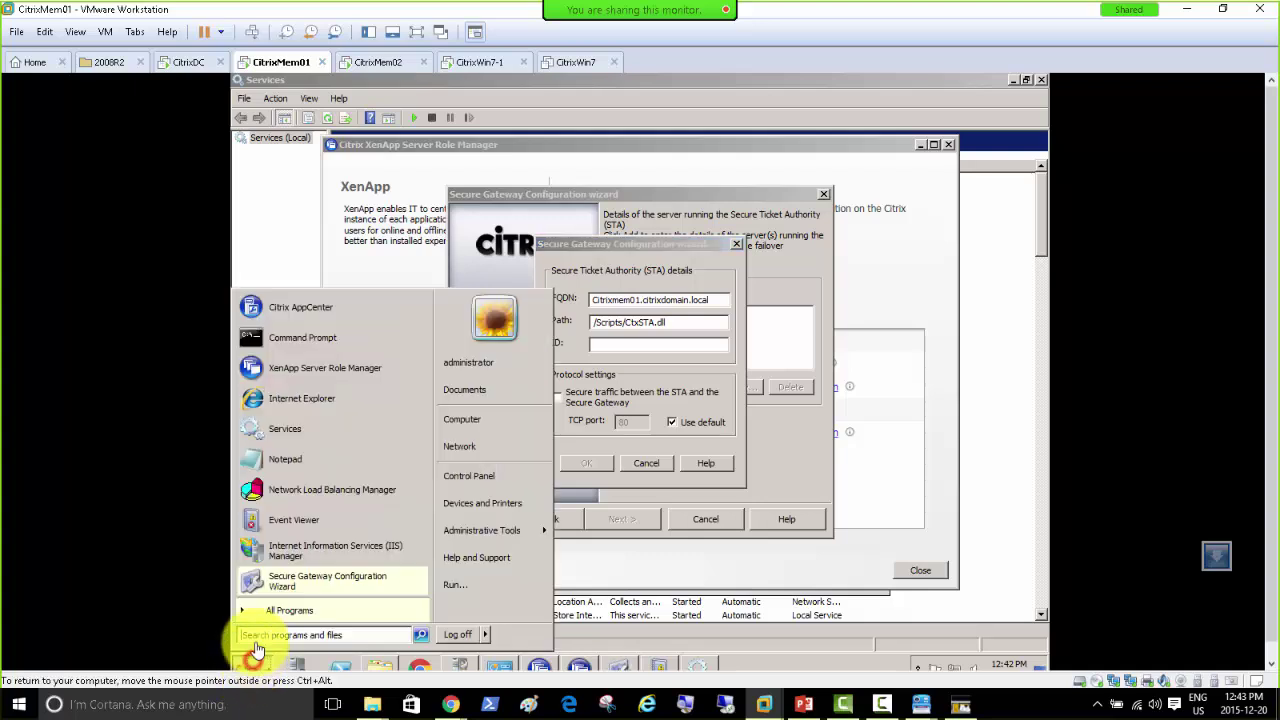
{"action": "left_click", "coordinate": [303, 312]}
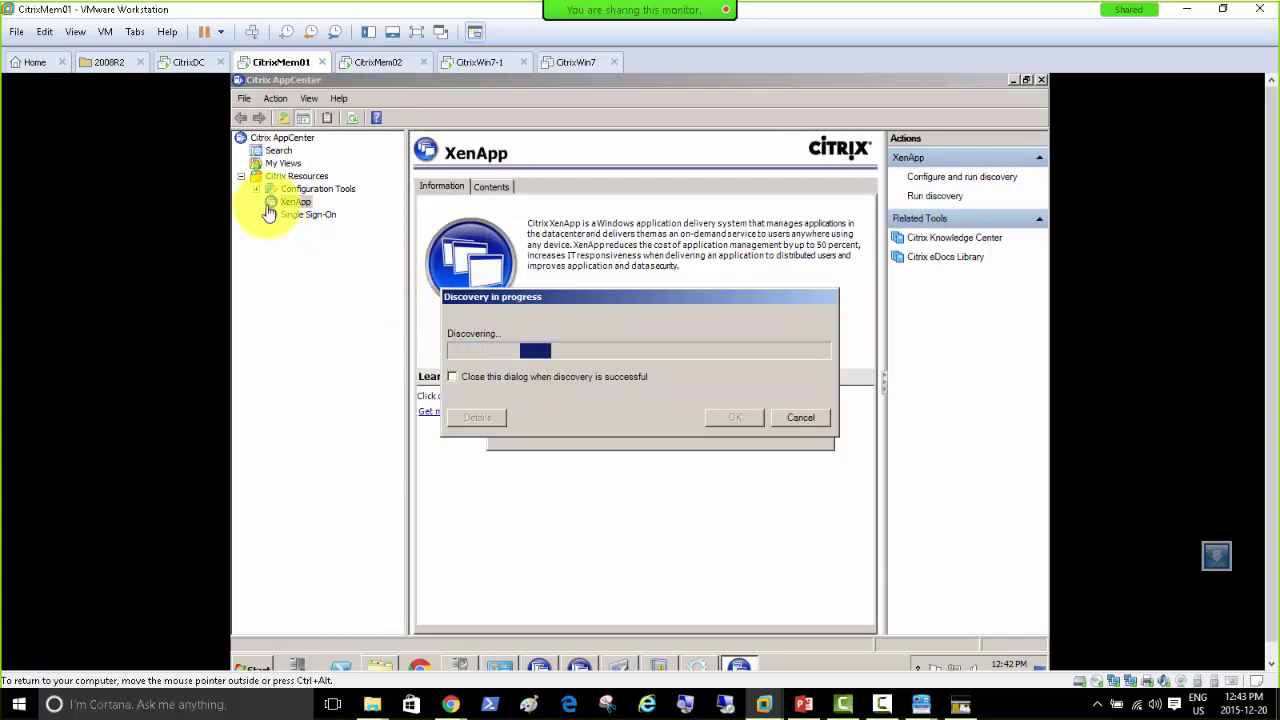
Step: Inspect the Winrar published application's Client options under MyFarm, then cancel without changes
{"action": "left_click", "coordinate": [271, 227]}
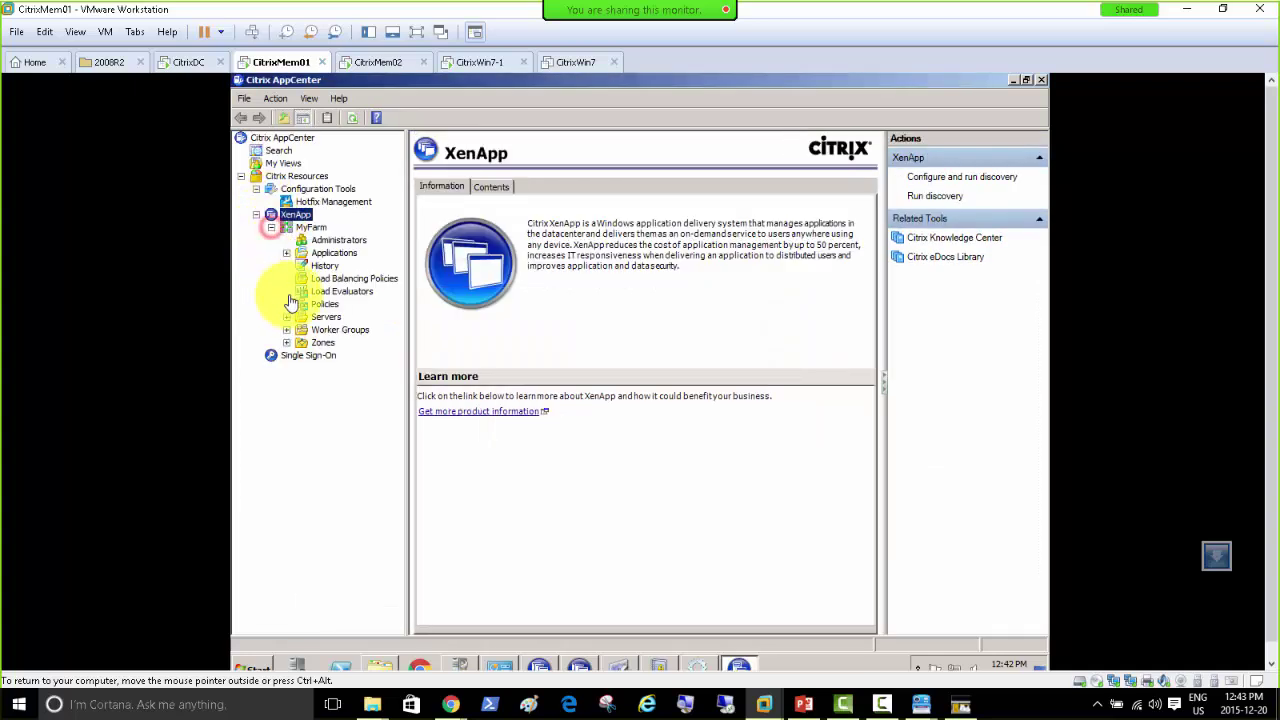
{"action": "left_click", "coordinate": [288, 255]}
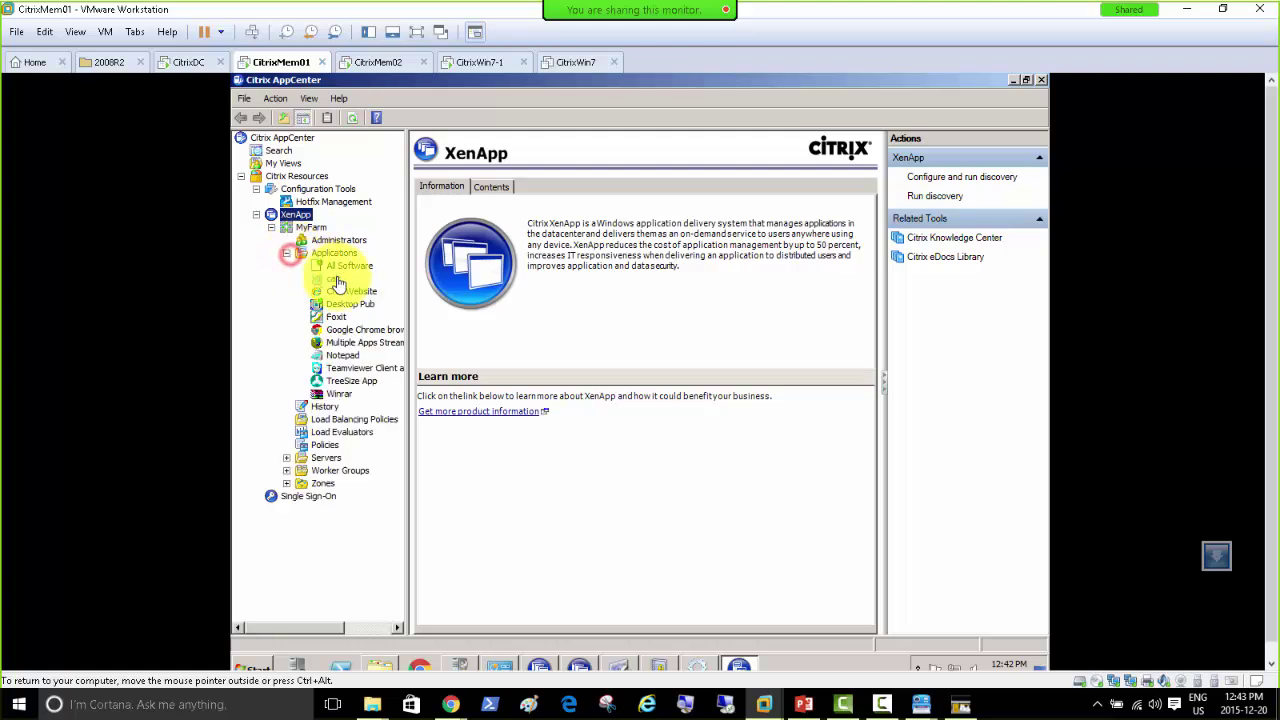
{"action": "left_click", "coordinate": [335, 394]}
{"action": "right_click", "coordinate": [341, 399]}
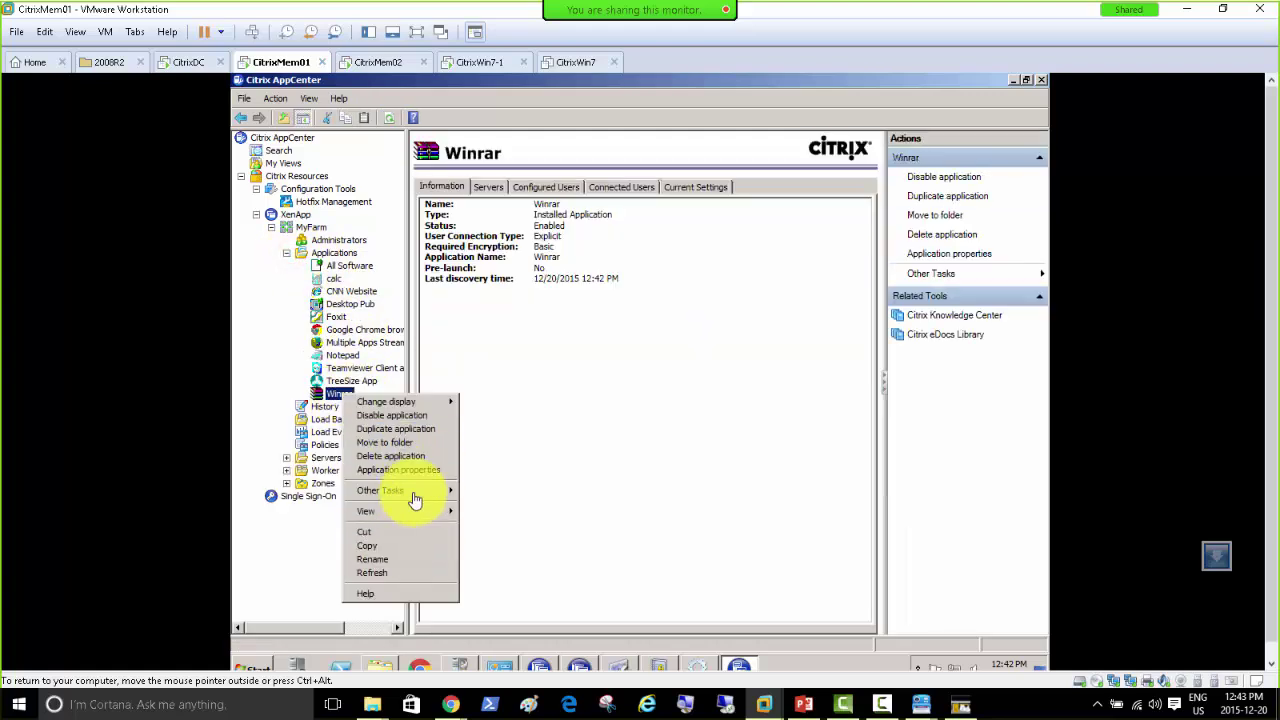
{"action": "left_click", "coordinate": [409, 470]}
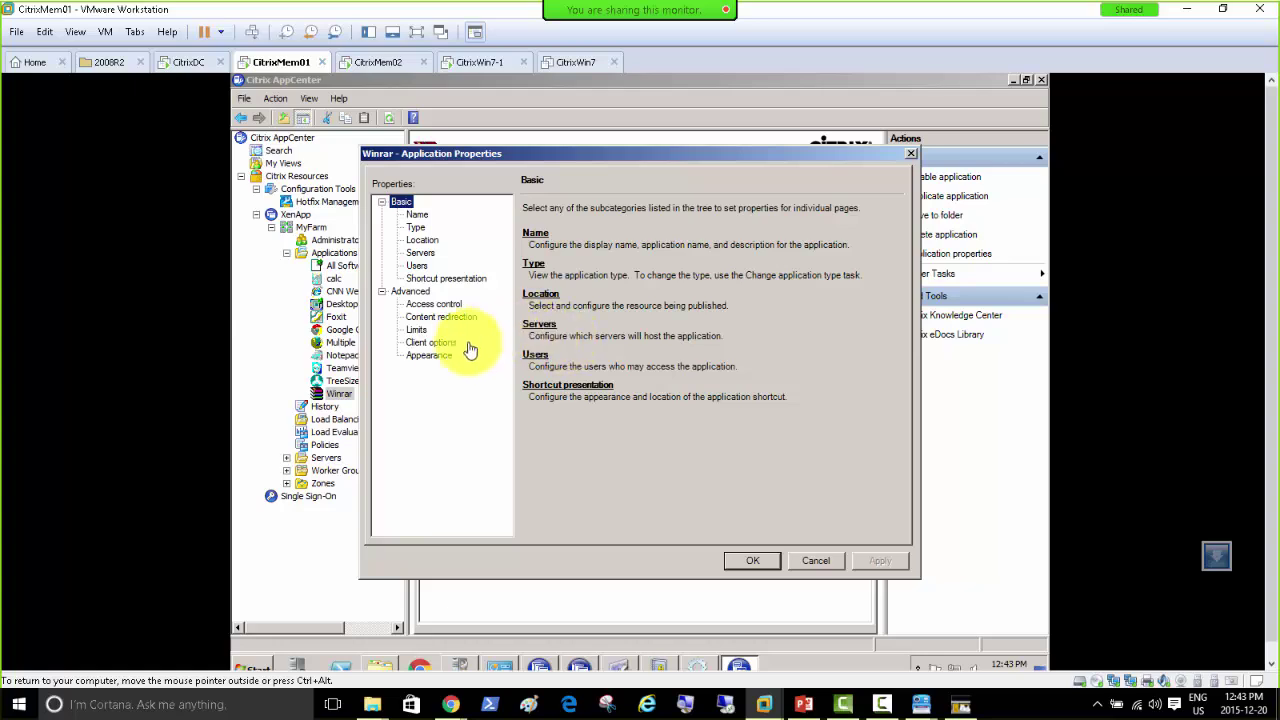
{"action": "left_click", "coordinate": [431, 342]}
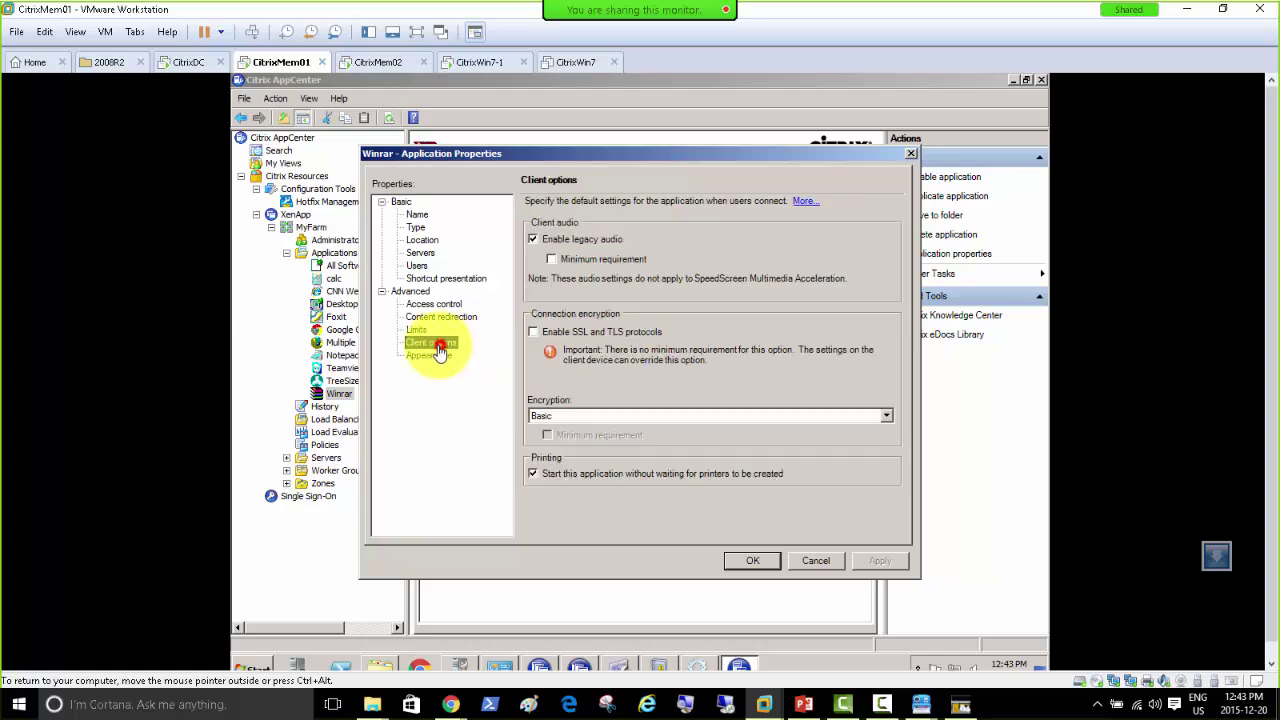
{"action": "left_click", "coordinate": [816, 560]}
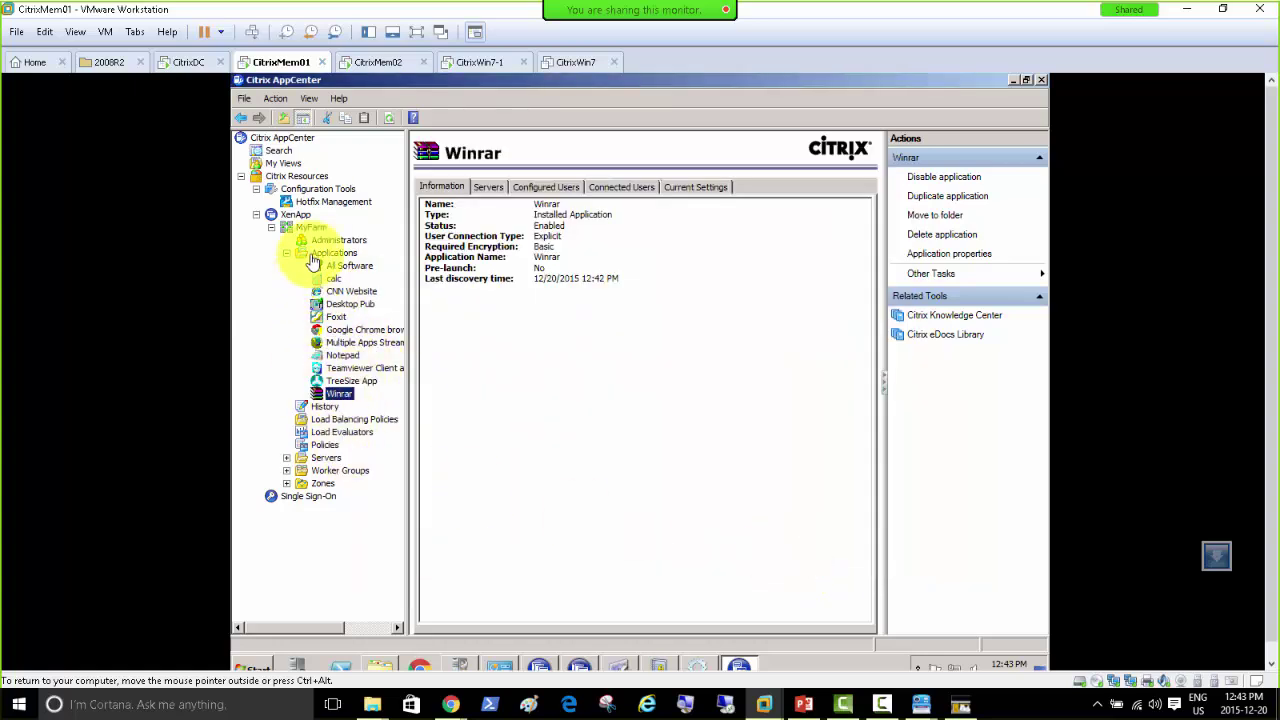
{"action": "left_click", "coordinate": [370, 63]}
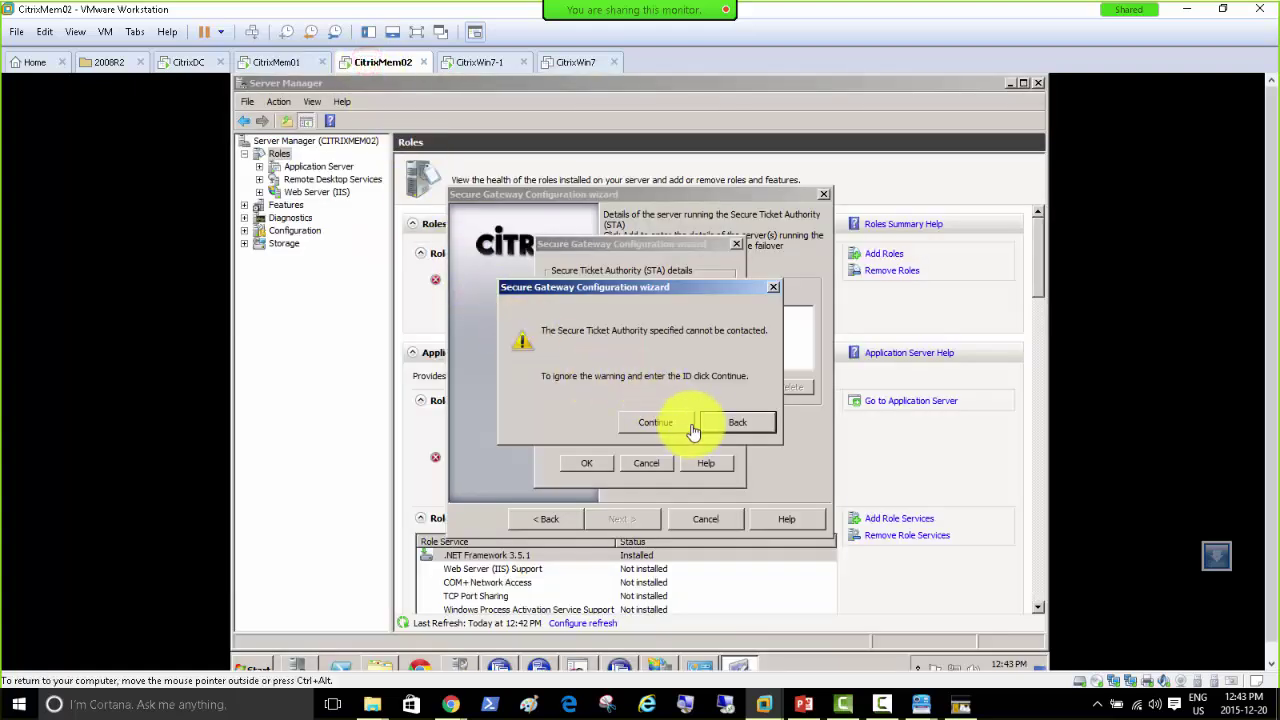
Step: Continue past the unreachable-STA warning and confirm citrixmem02.citrixdomain.local, listed with identifier 0
{"action": "left_click", "coordinate": [660, 423]}
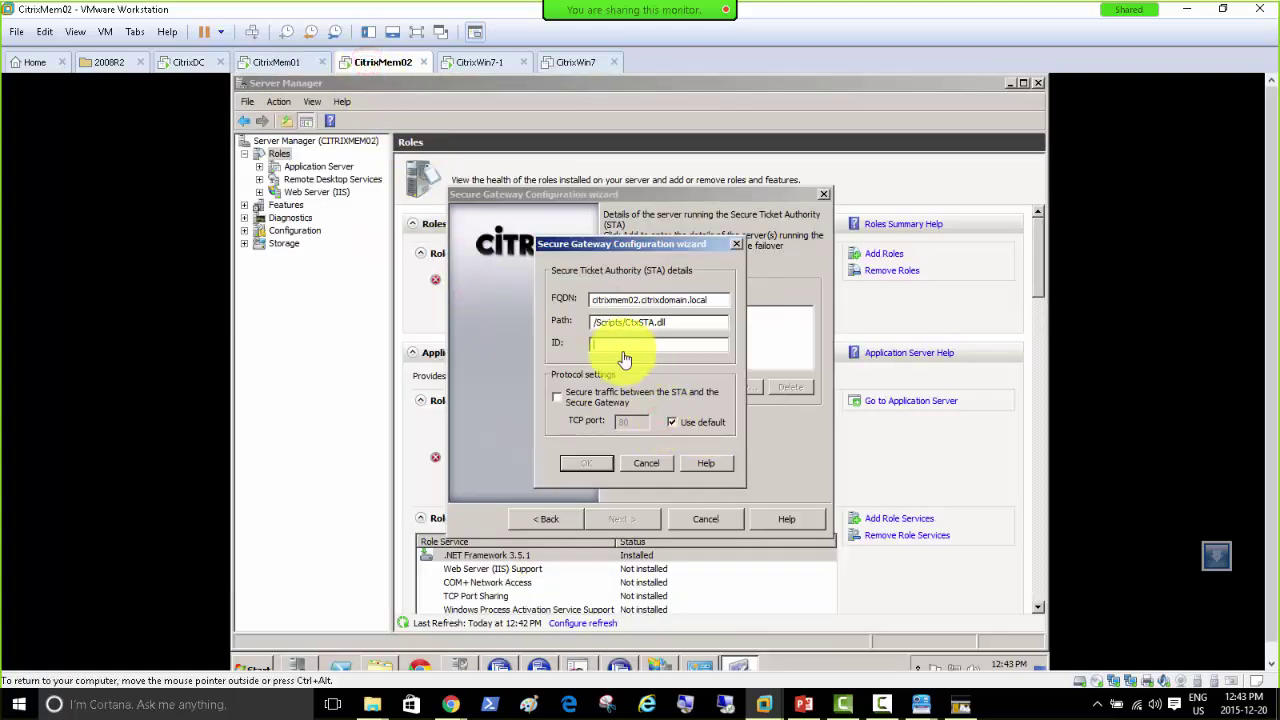
{"action": "left_click", "coordinate": [573, 468]}
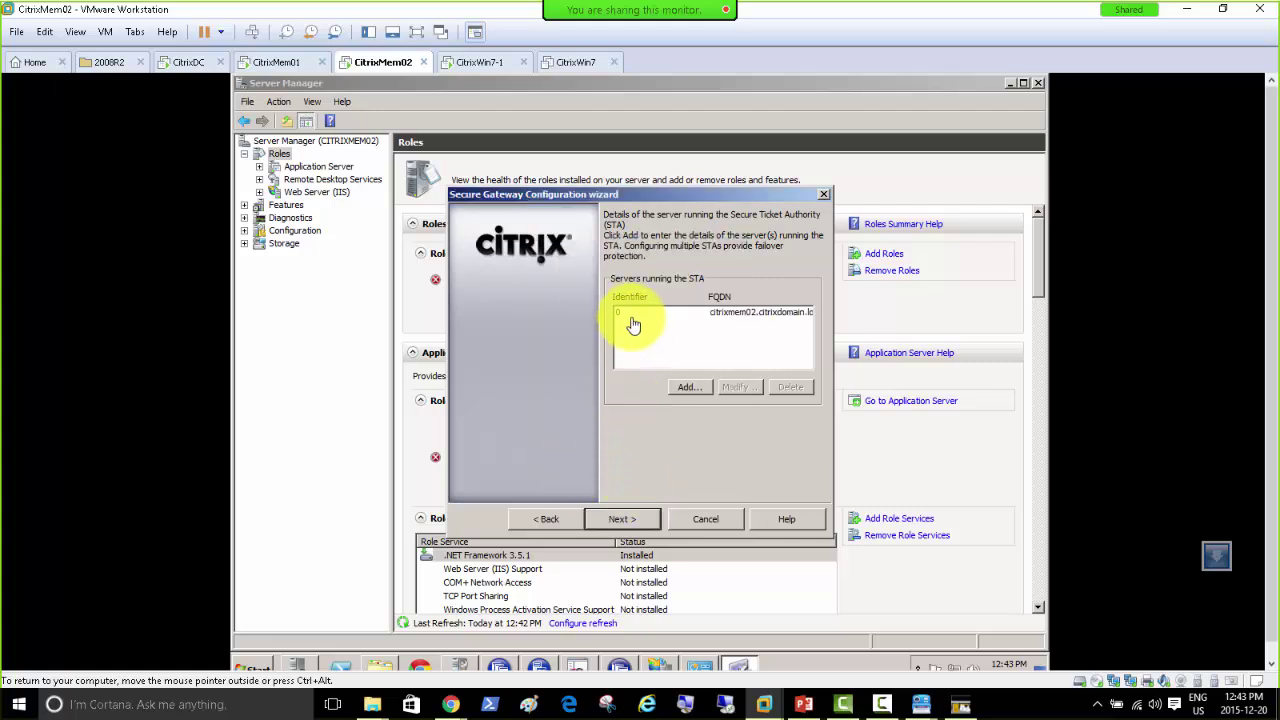
{"action": "left_click", "coordinate": [621, 522]}
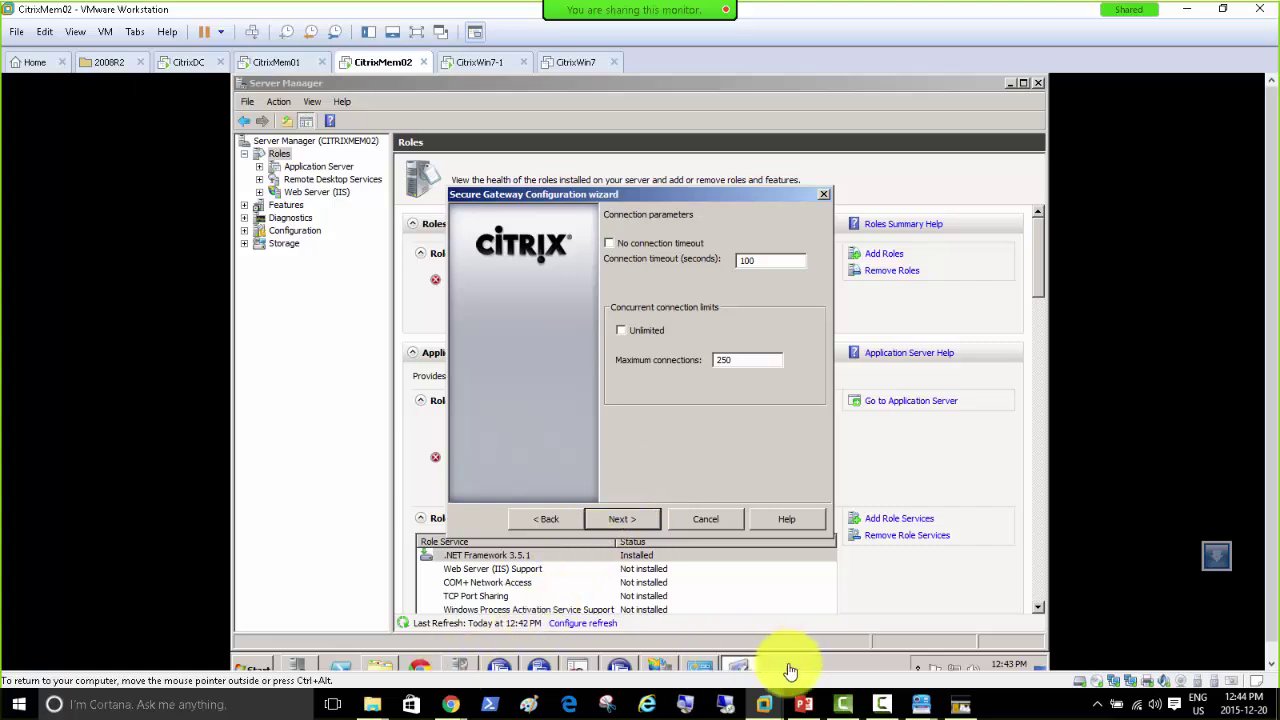
{"action": "left_click", "coordinate": [535, 518]}
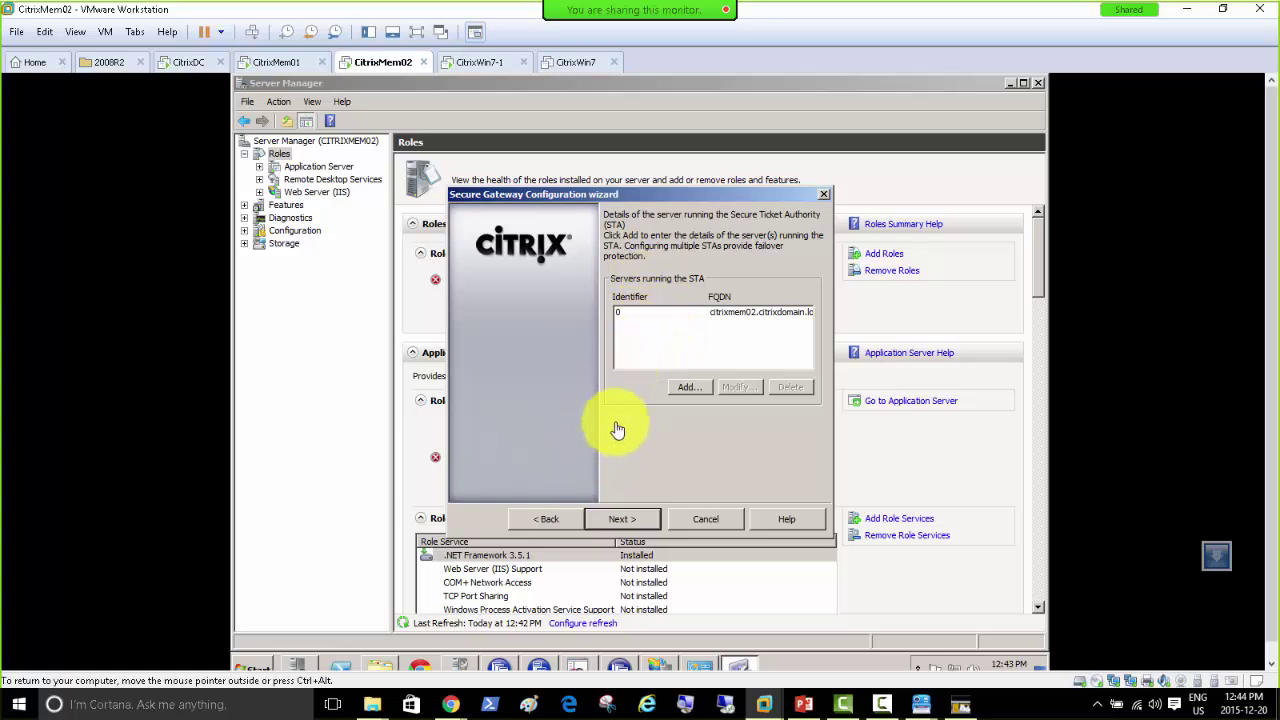
{"action": "left_click", "coordinate": [625, 520]}
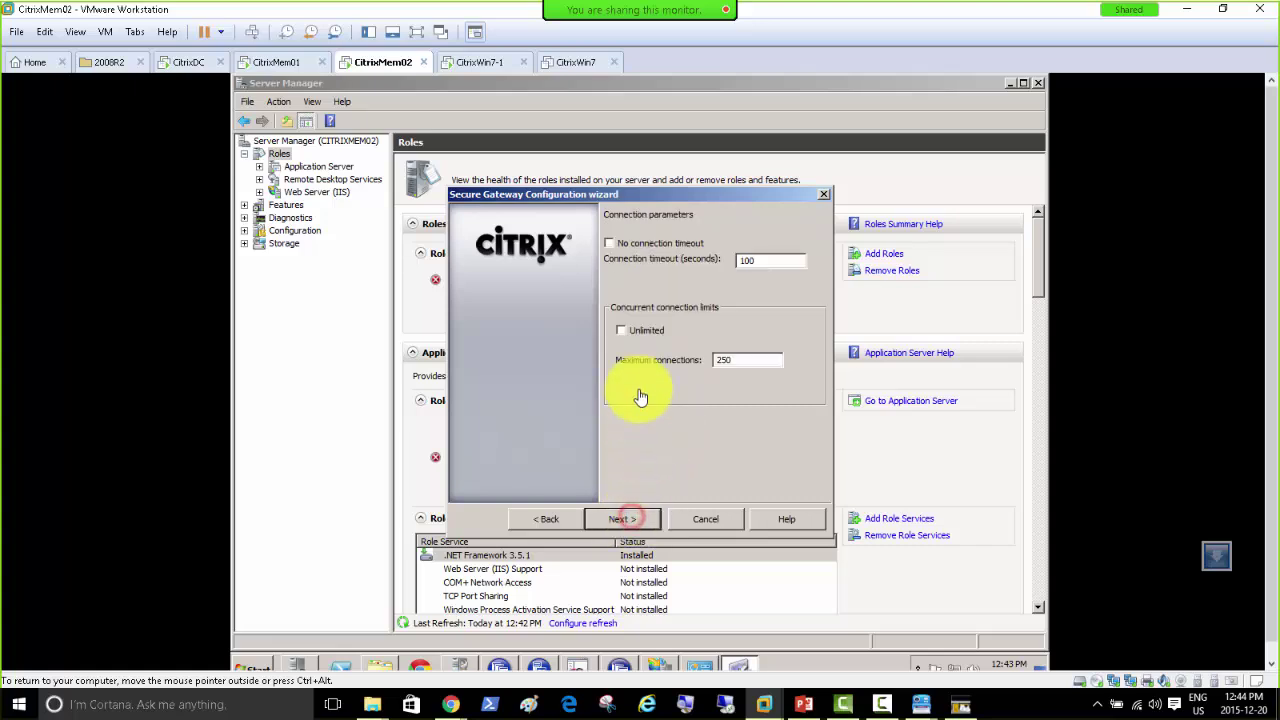
{"action": "left_click", "coordinate": [548, 519]}
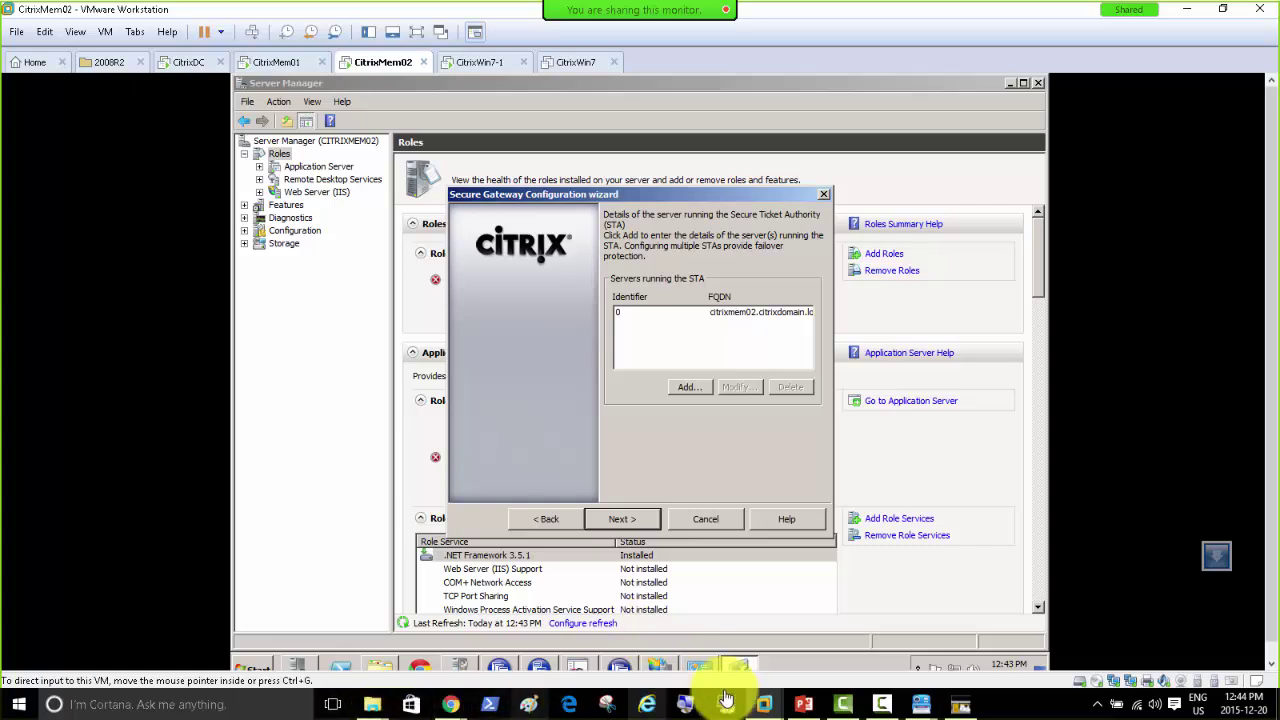
Step: Open a command prompt on CitrixMem02 with Win+R and cmd for nslookup
{"action": "left_click", "coordinate": [800, 667]}
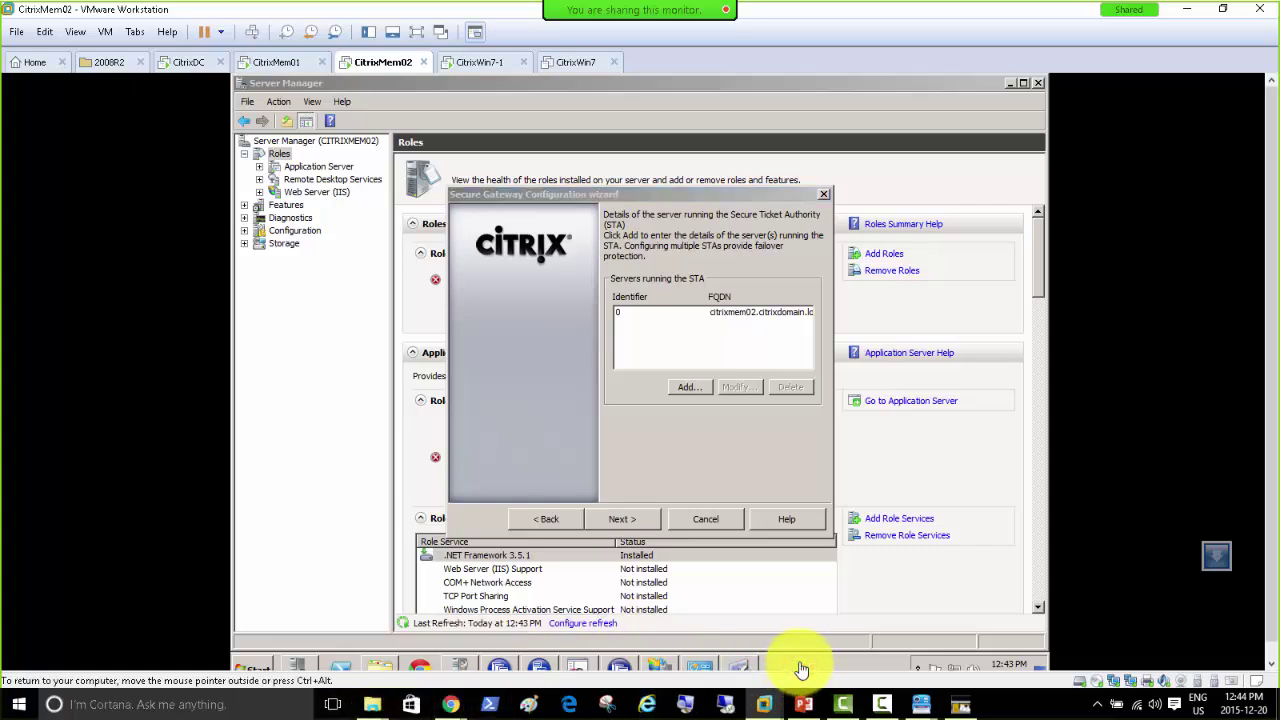
{"action": "key", "text": "super+r"}
{"action": "type", "text": "cmd"}
{"action": "key", "text": "Return"}
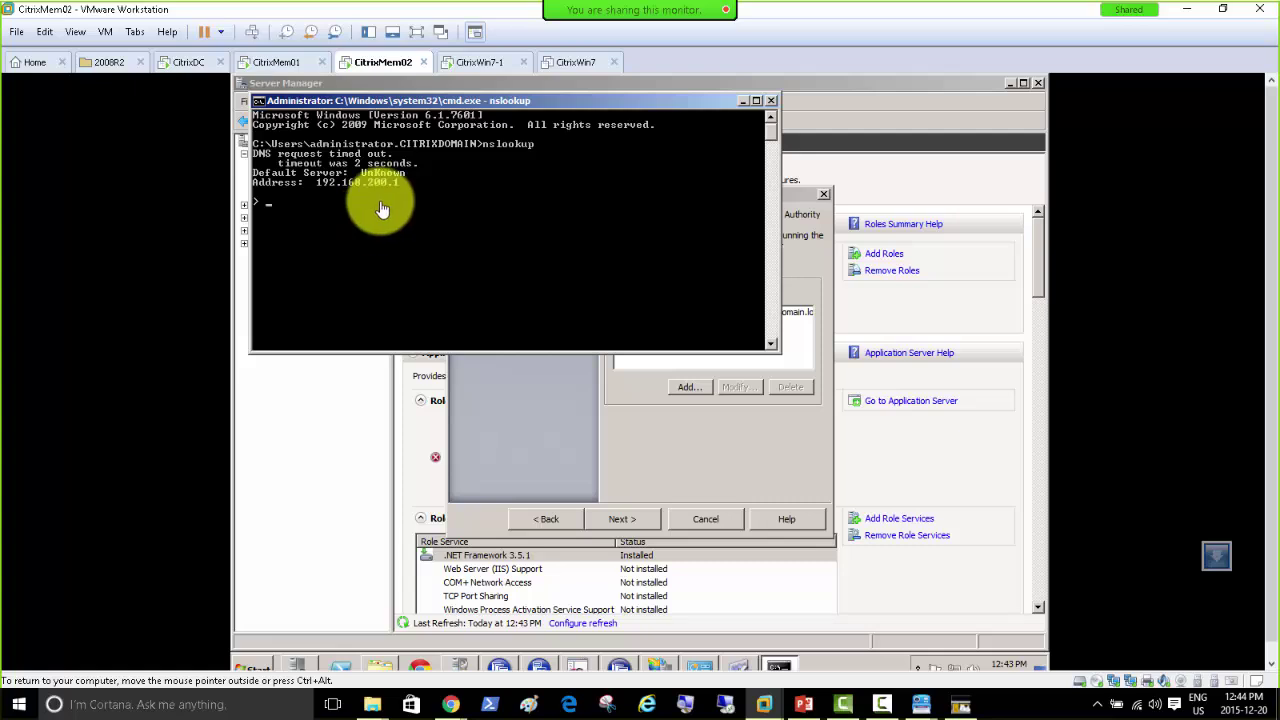
Step: On CitrixDC, check Server Manager and Event Viewer, run oobe, then return to CitrixMem02
{"action": "left_click", "coordinate": [178, 62]}
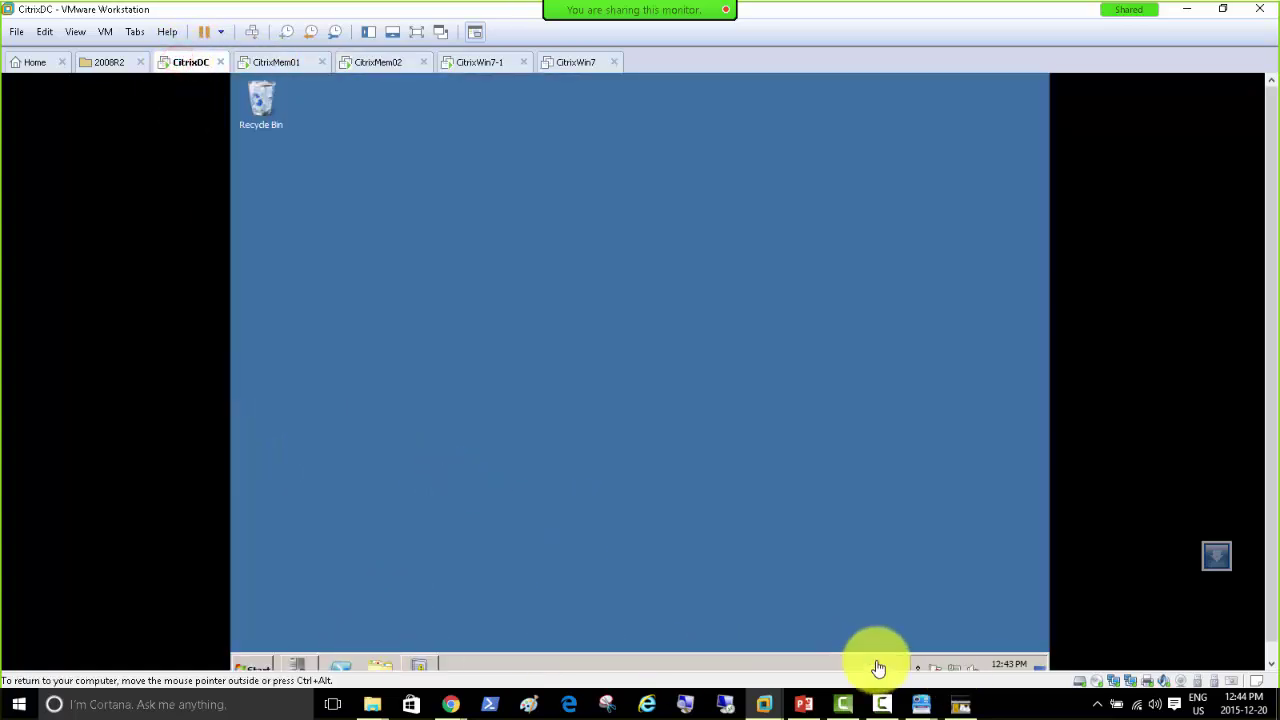
{"action": "left_click", "coordinate": [300, 664]}
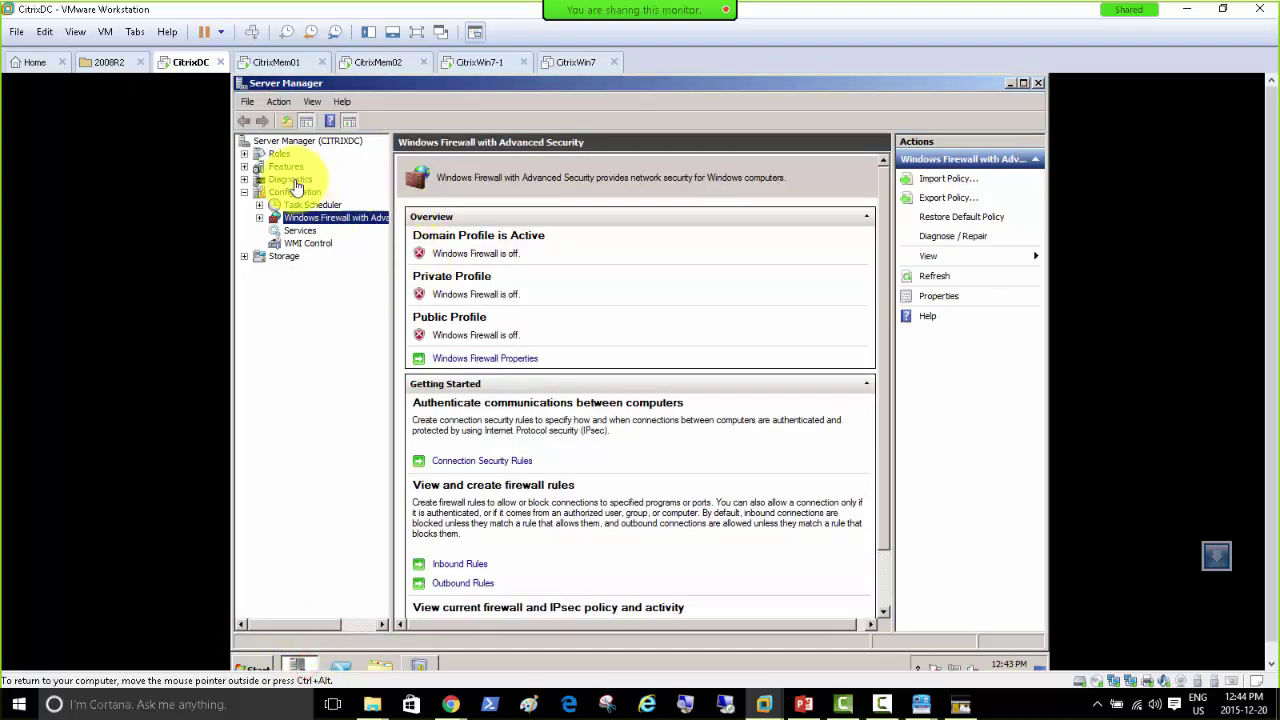
{"action": "left_click", "coordinate": [417, 666]}
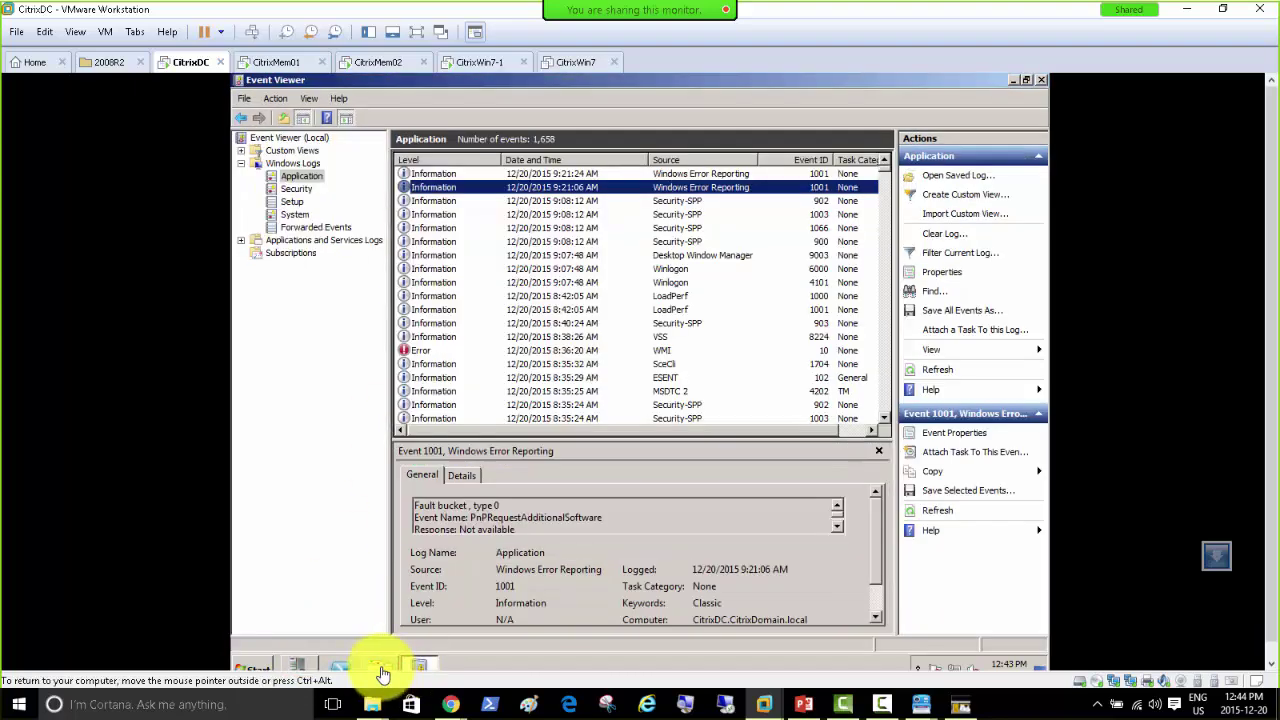
{"action": "left_click", "coordinate": [258, 667]}
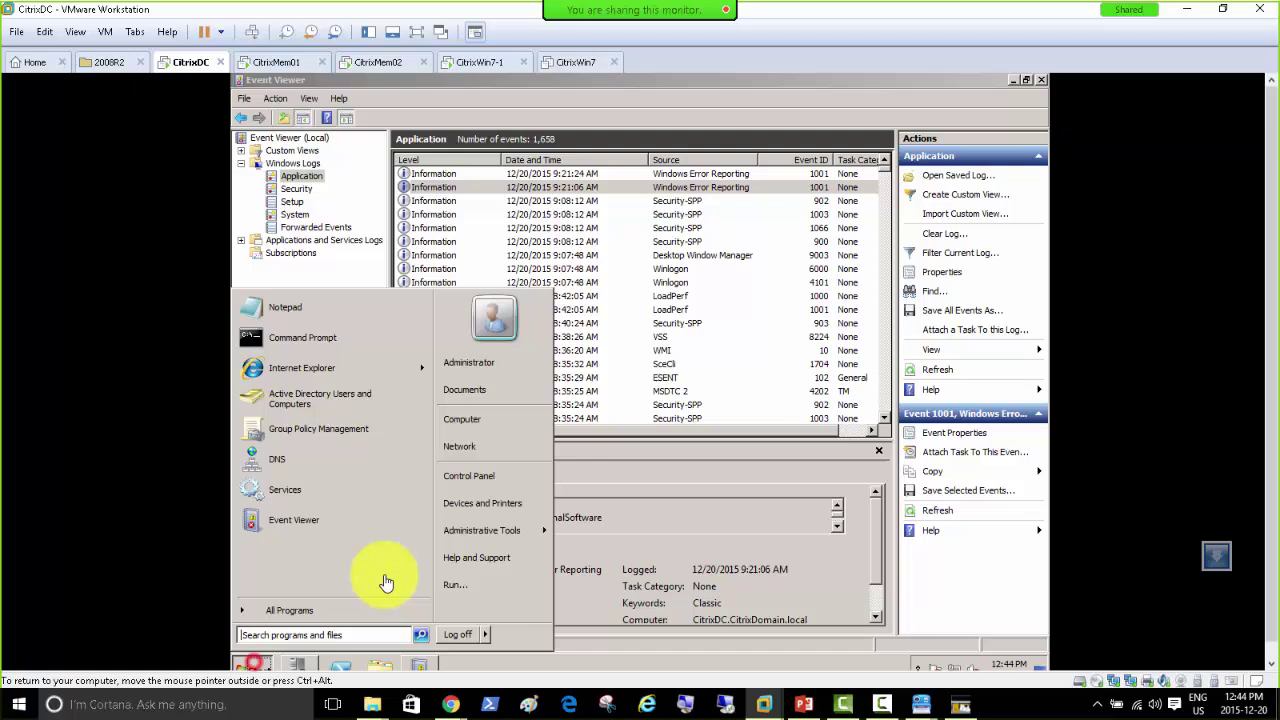
{"action": "left_click", "coordinate": [457, 595]}
{"action": "type", "text": "oob"}
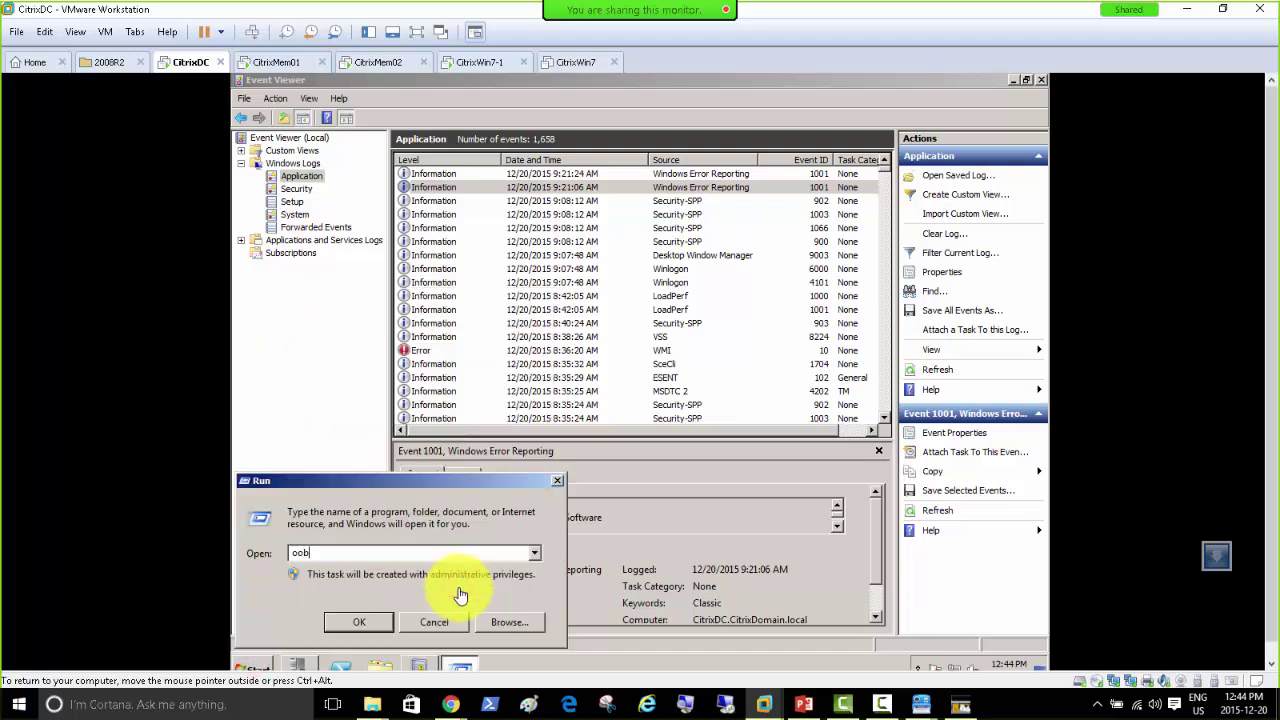
{"action": "type", "text": "e"}
{"action": "key", "text": "Return"}
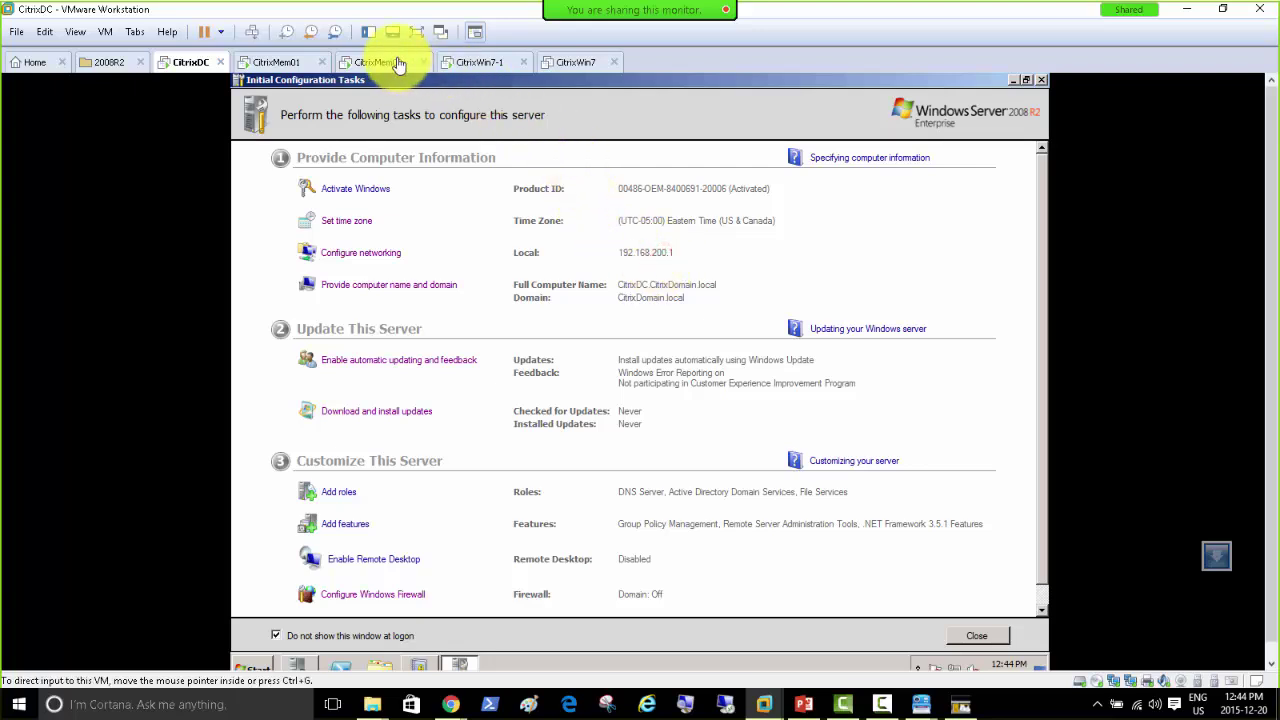
{"action": "left_click", "coordinate": [372, 64]}
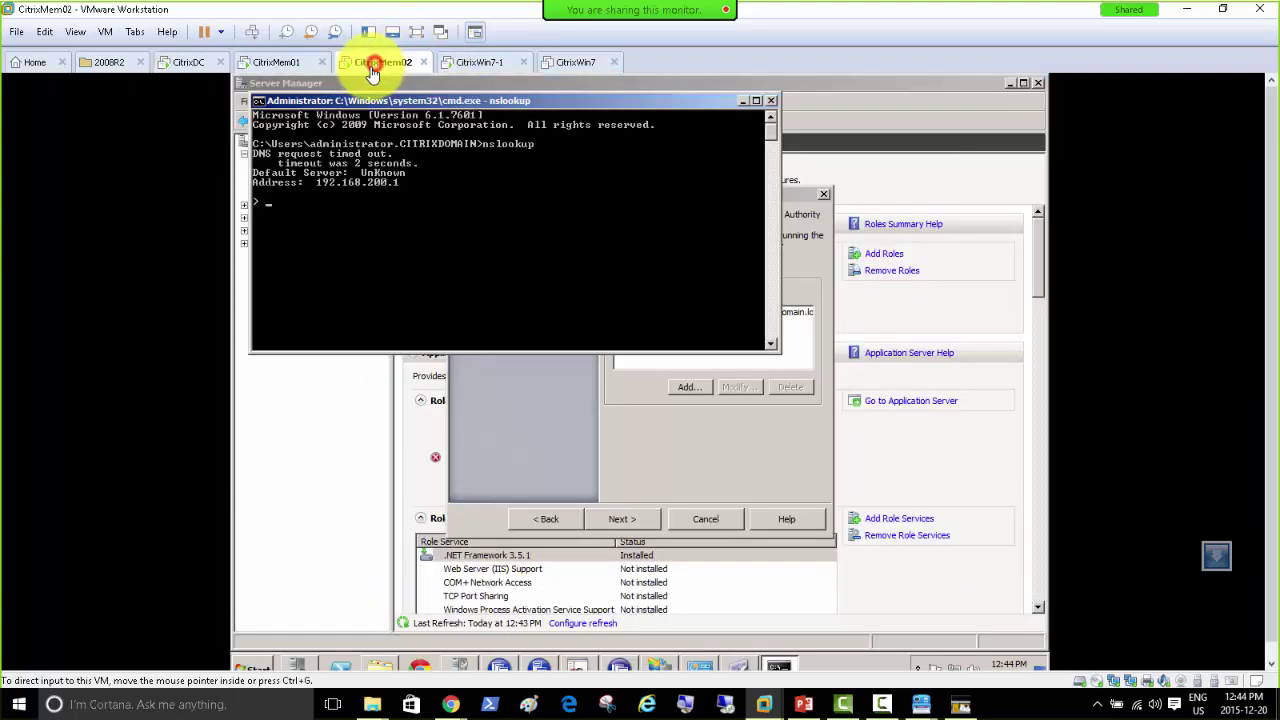
Step: Minimize the nslookup window and review the citrixmem02 STA entry in the Secure Gateway wizard
{"action": "left_click", "coordinate": [741, 102]}
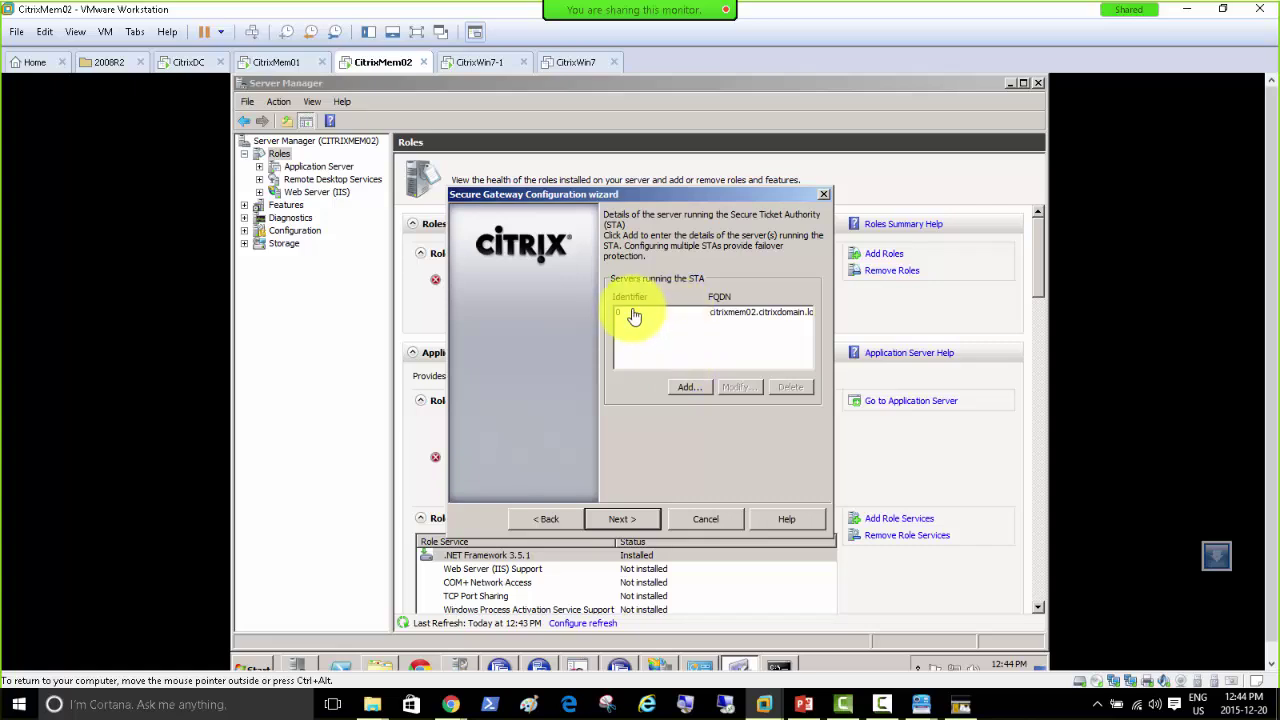
{"action": "left_click", "coordinate": [632, 316]}
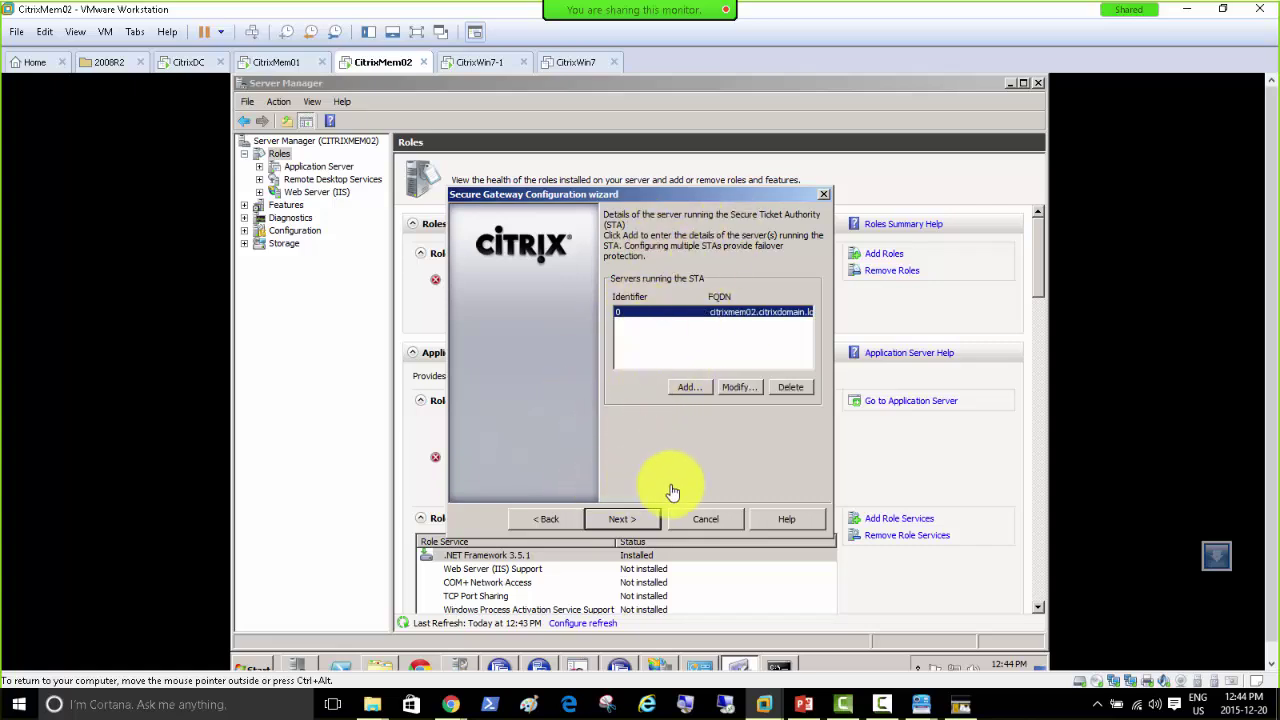
{"action": "left_click", "coordinate": [623, 526]}
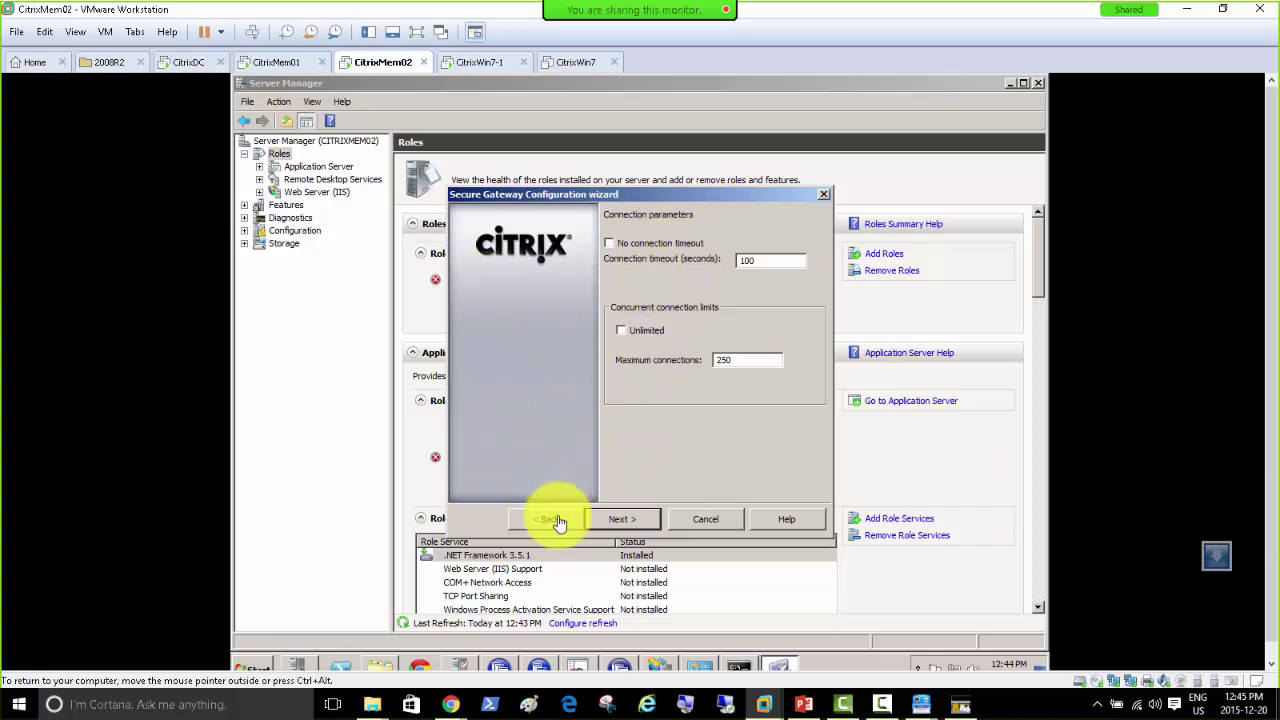
{"action": "key", "text": "Return"}
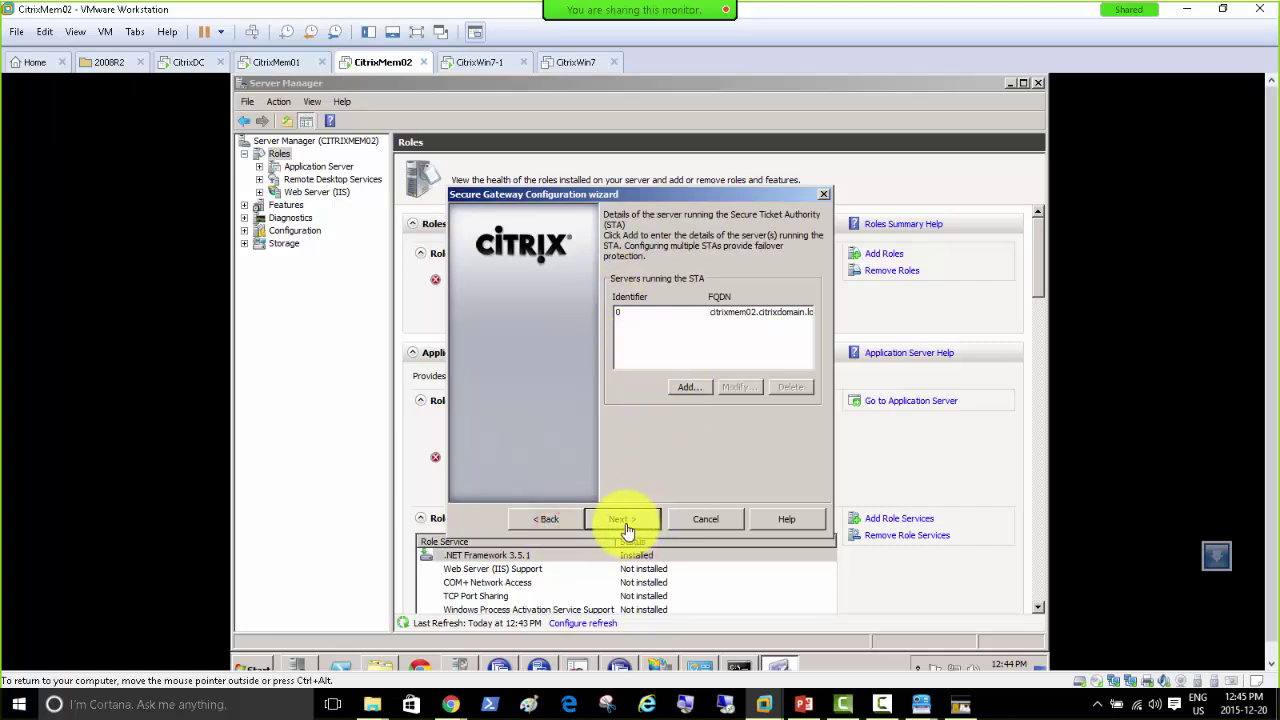
Step: Keep the 100-second connection timeout and 250 maximum connections on the connection parameters page
{"action": "left_click", "coordinate": [625, 521]}
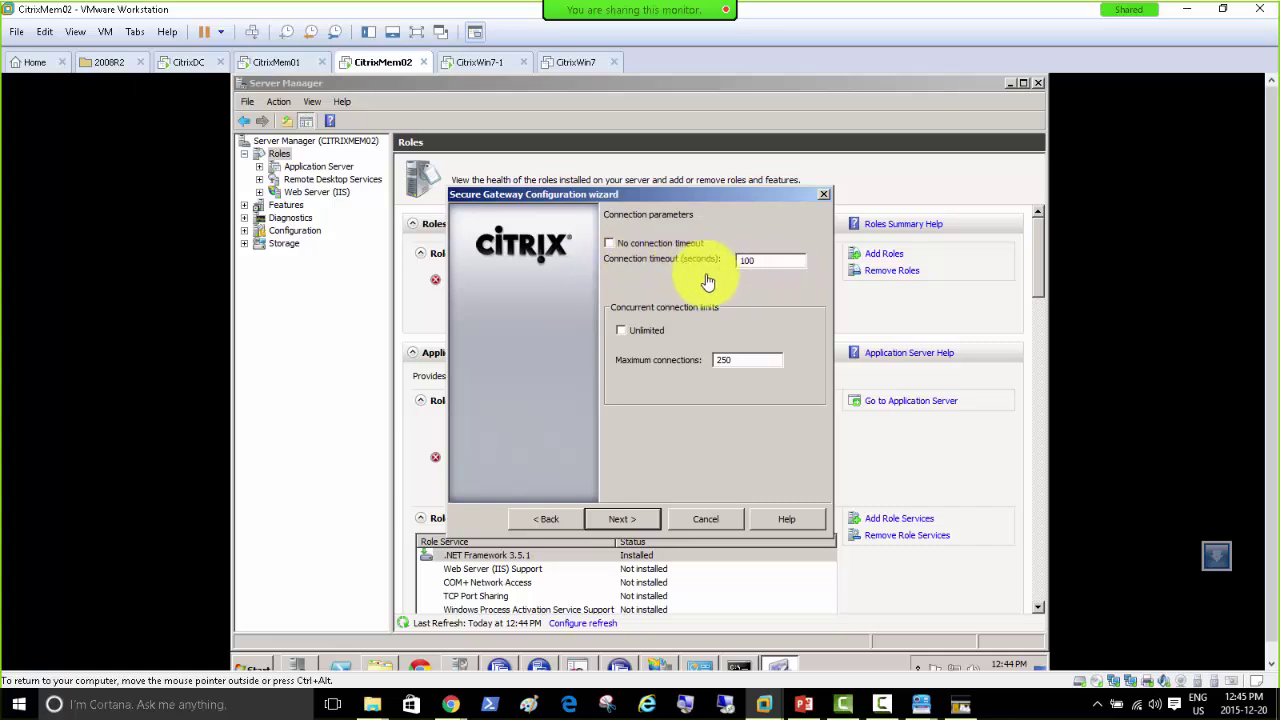
{"action": "left_click", "coordinate": [650, 244]}
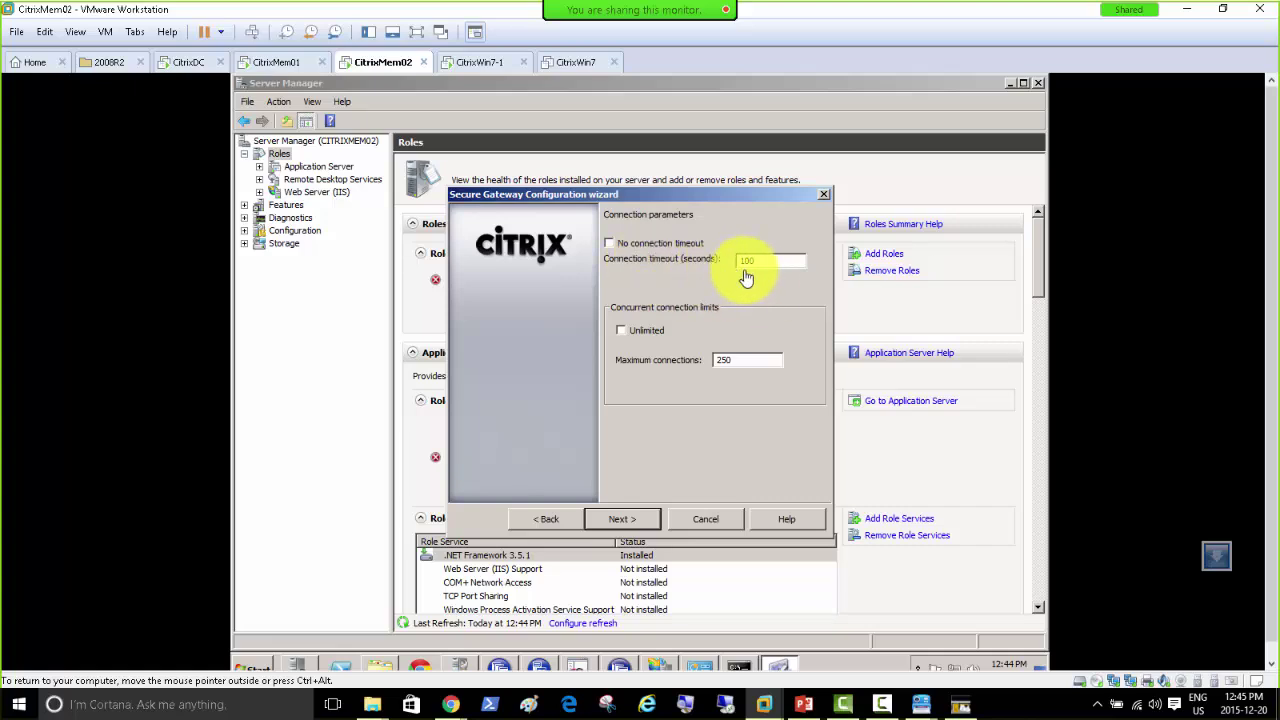
{"action": "left_click", "coordinate": [695, 246]}
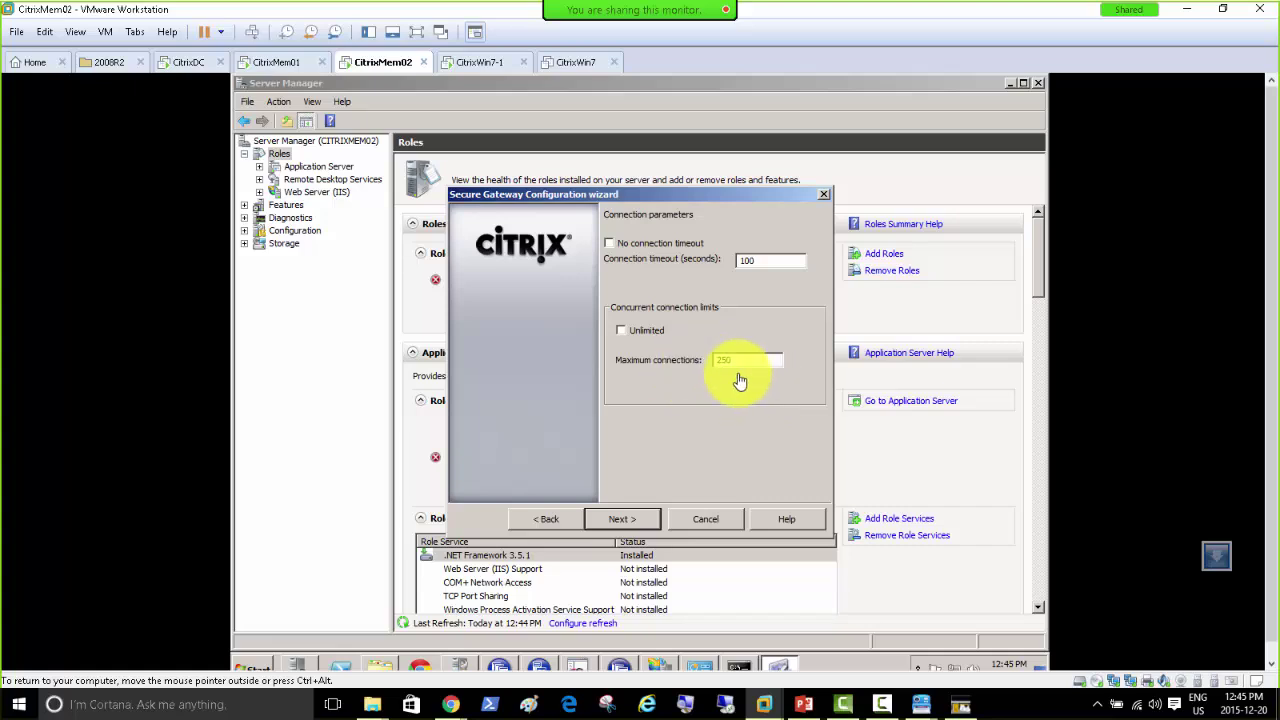
{"action": "left_click", "coordinate": [633, 525]}
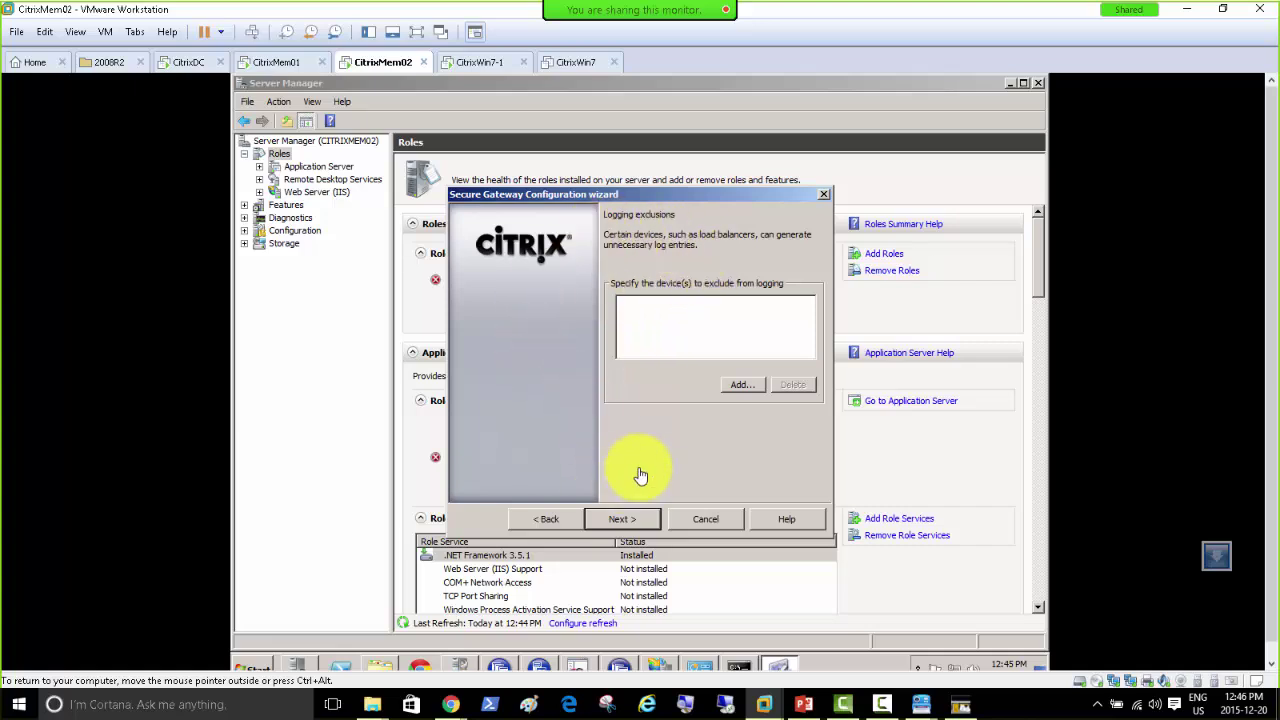
Step: Cancel the Add exclusion prompt, leaving the logging exclusion list empty, and continue
{"action": "left_click", "coordinate": [740, 388]}
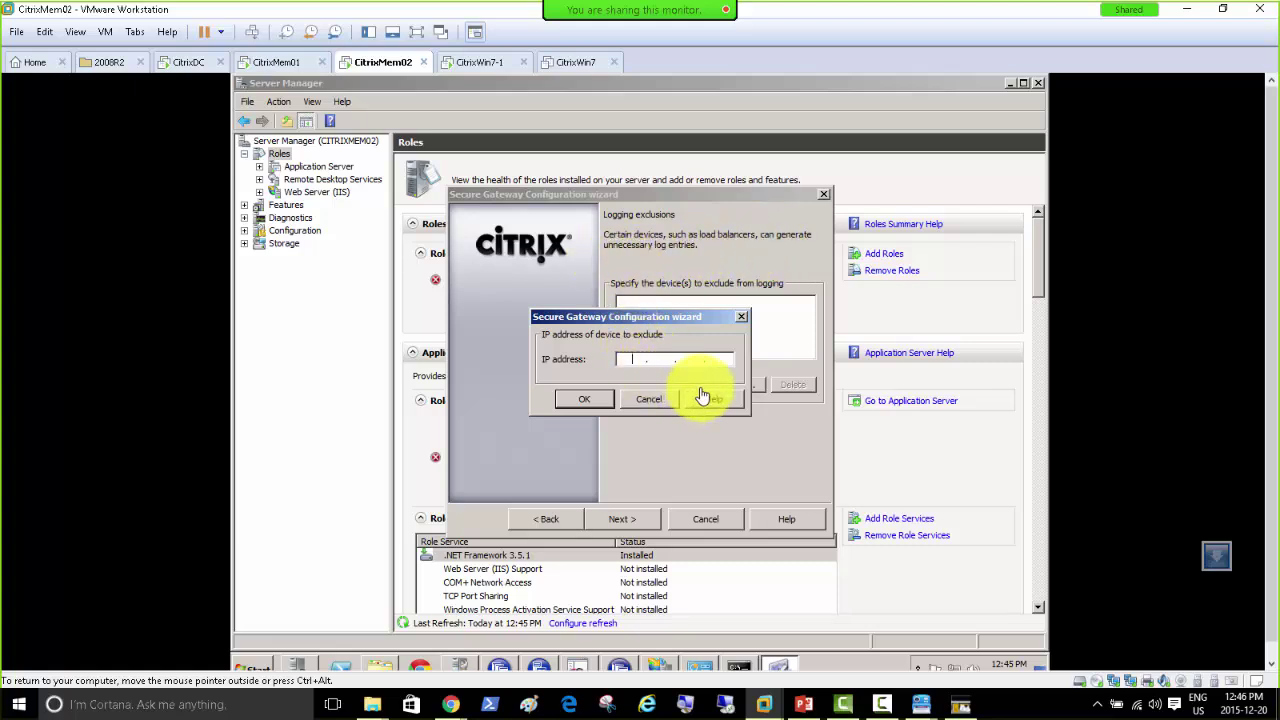
{"action": "left_click", "coordinate": [641, 405]}
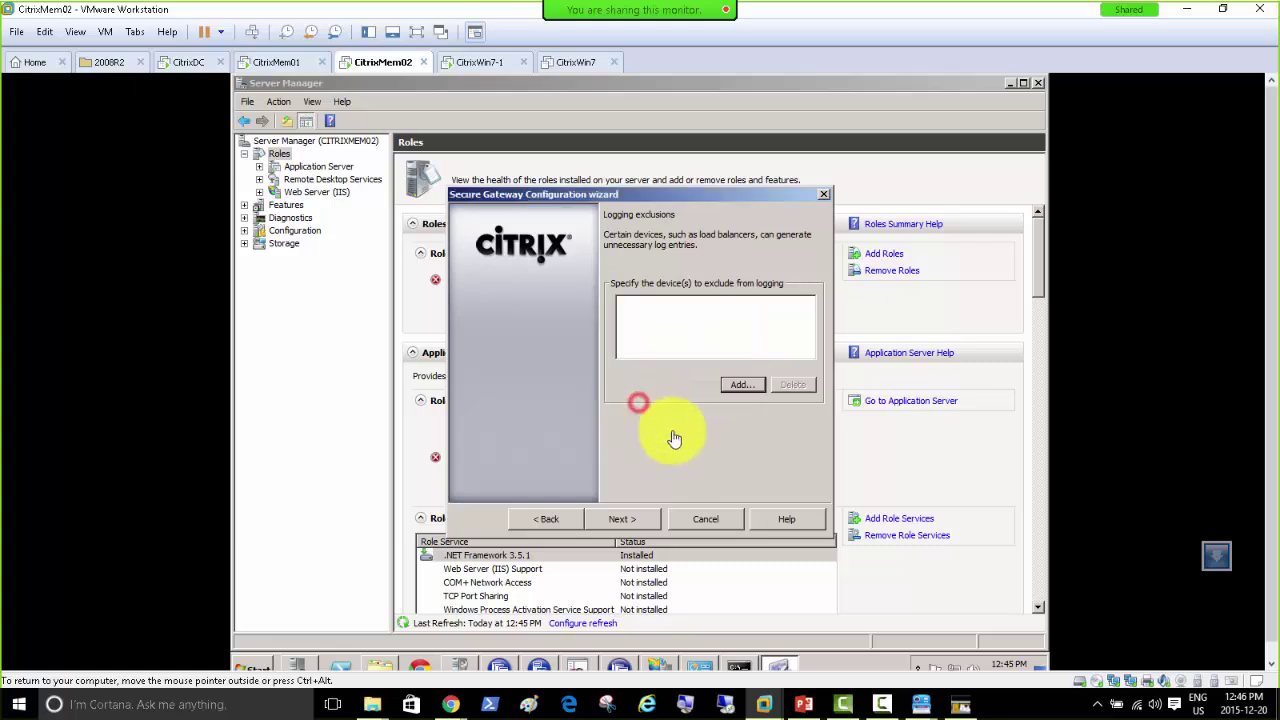
{"action": "left_click", "coordinate": [625, 519]}
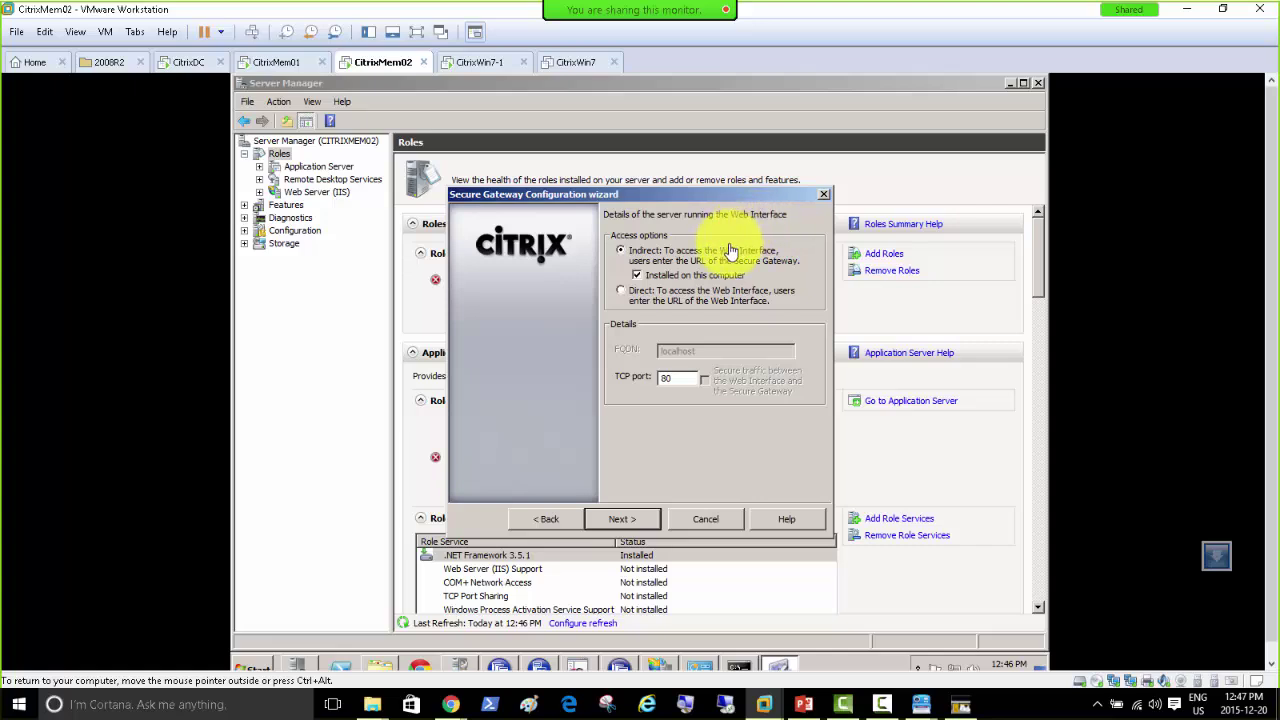
Step: Keep indirect access on localhost port 80 and the default logging level, and finish by starting the gateway
{"action": "left_click", "coordinate": [620, 292]}
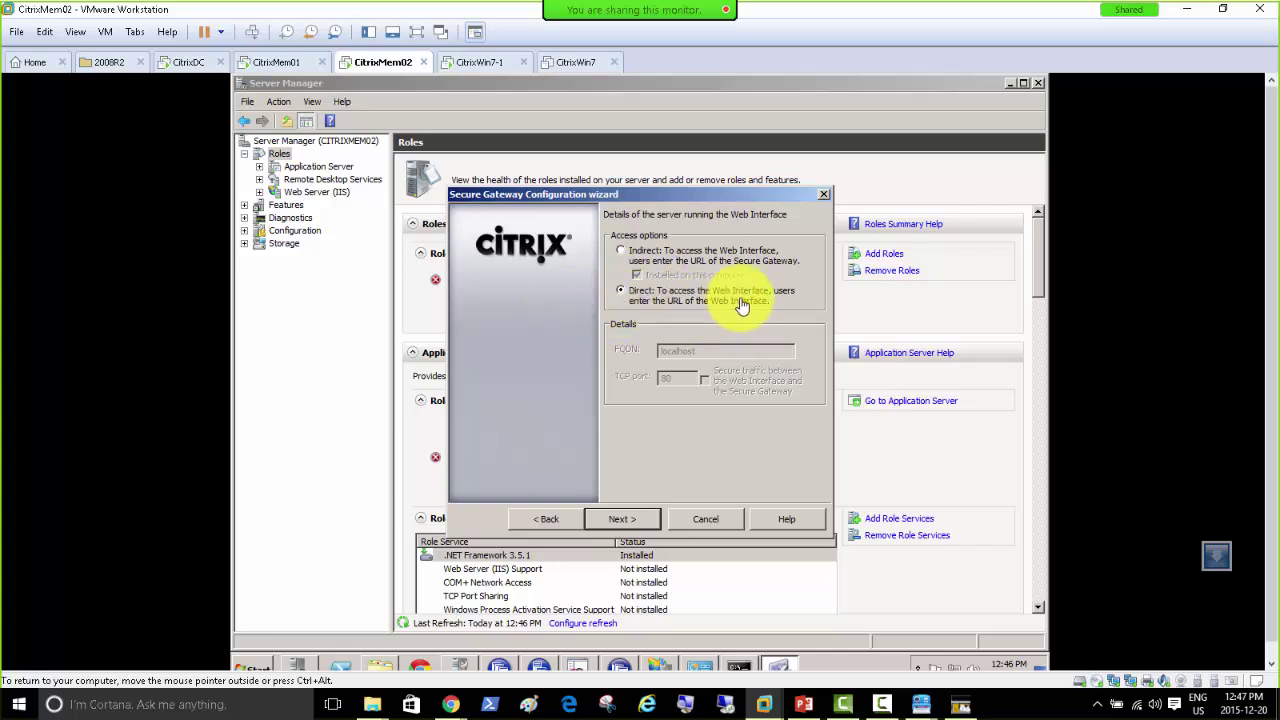
{"action": "left_click", "coordinate": [627, 255]}
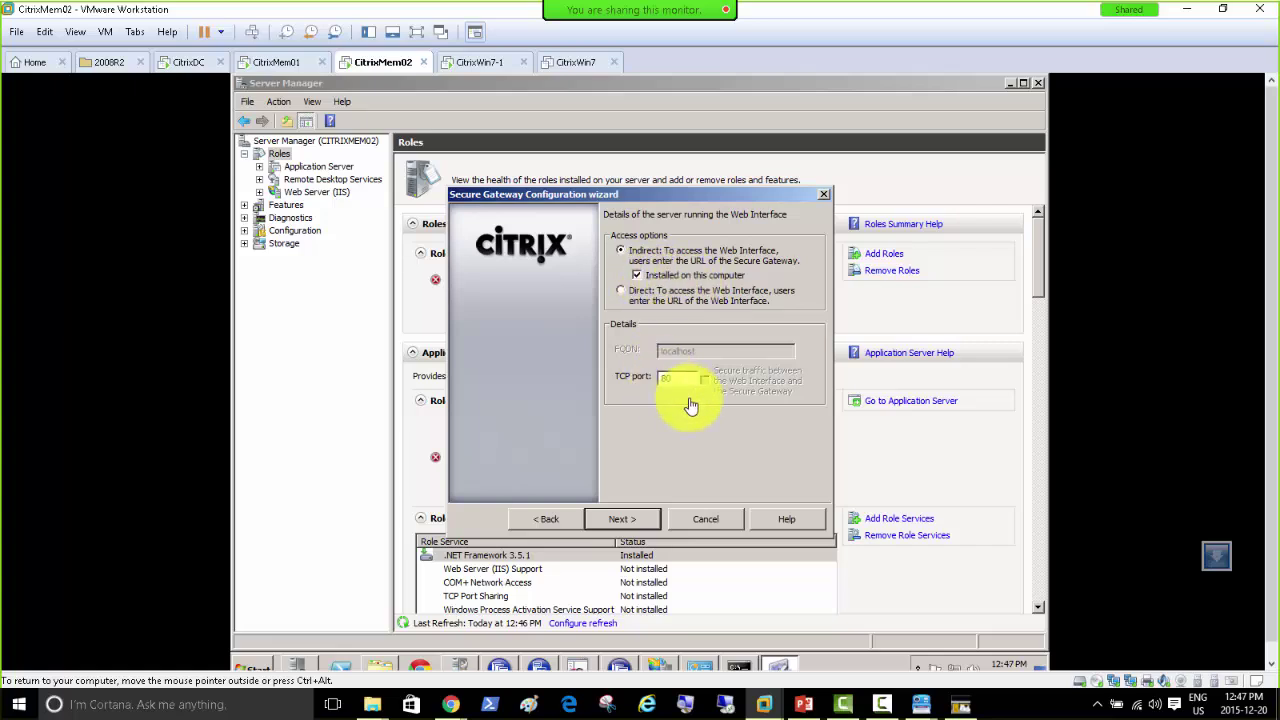
{"action": "left_click", "coordinate": [626, 524]}
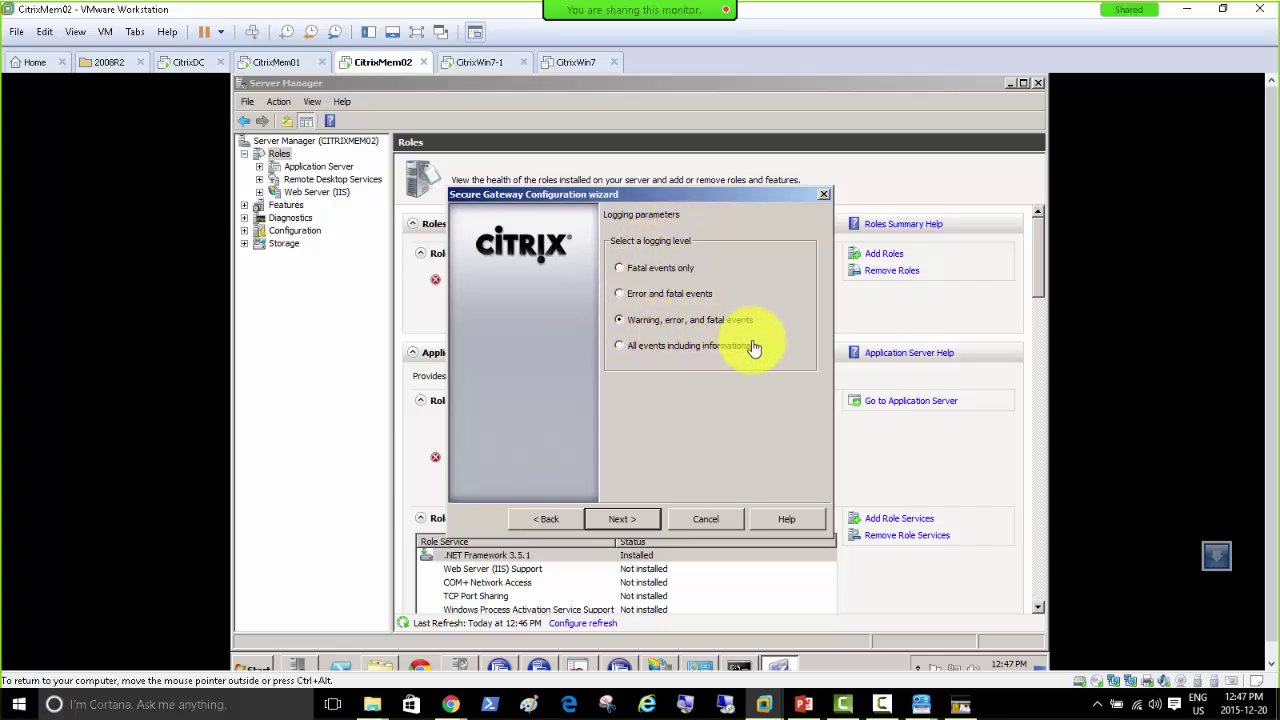
{"action": "left_click", "coordinate": [632, 527]}
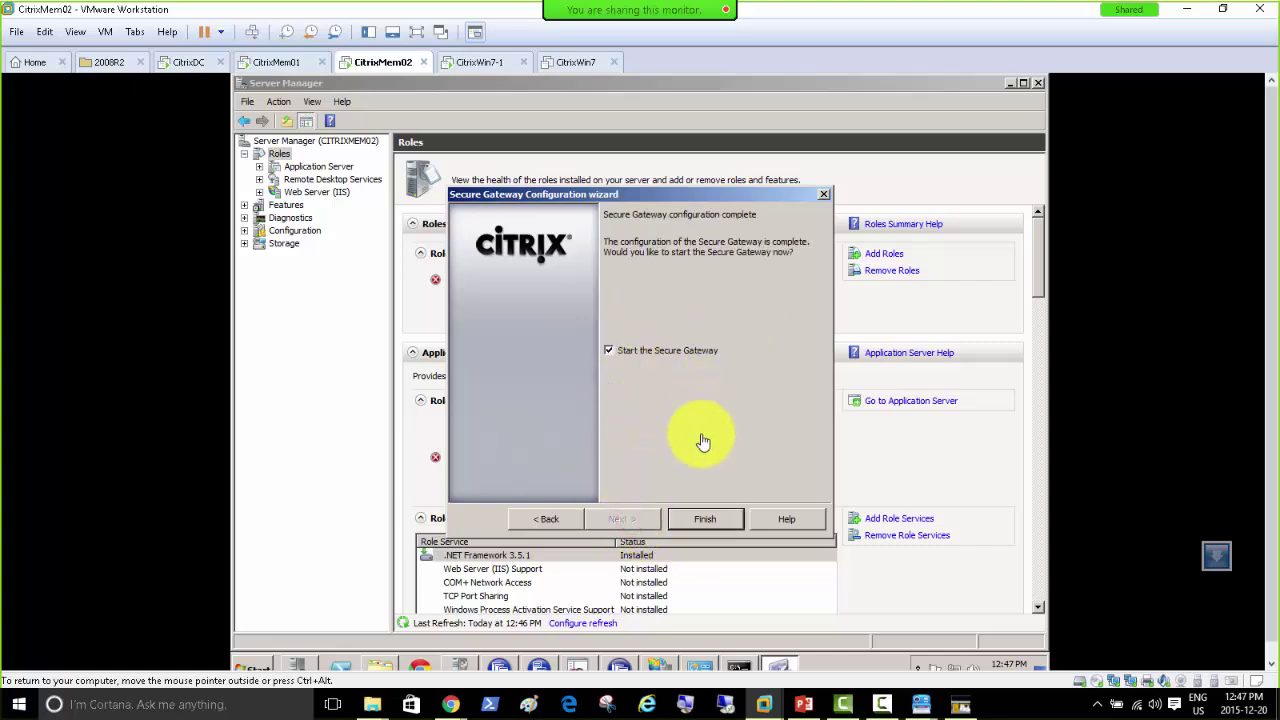
{"action": "left_click", "coordinate": [703, 524]}
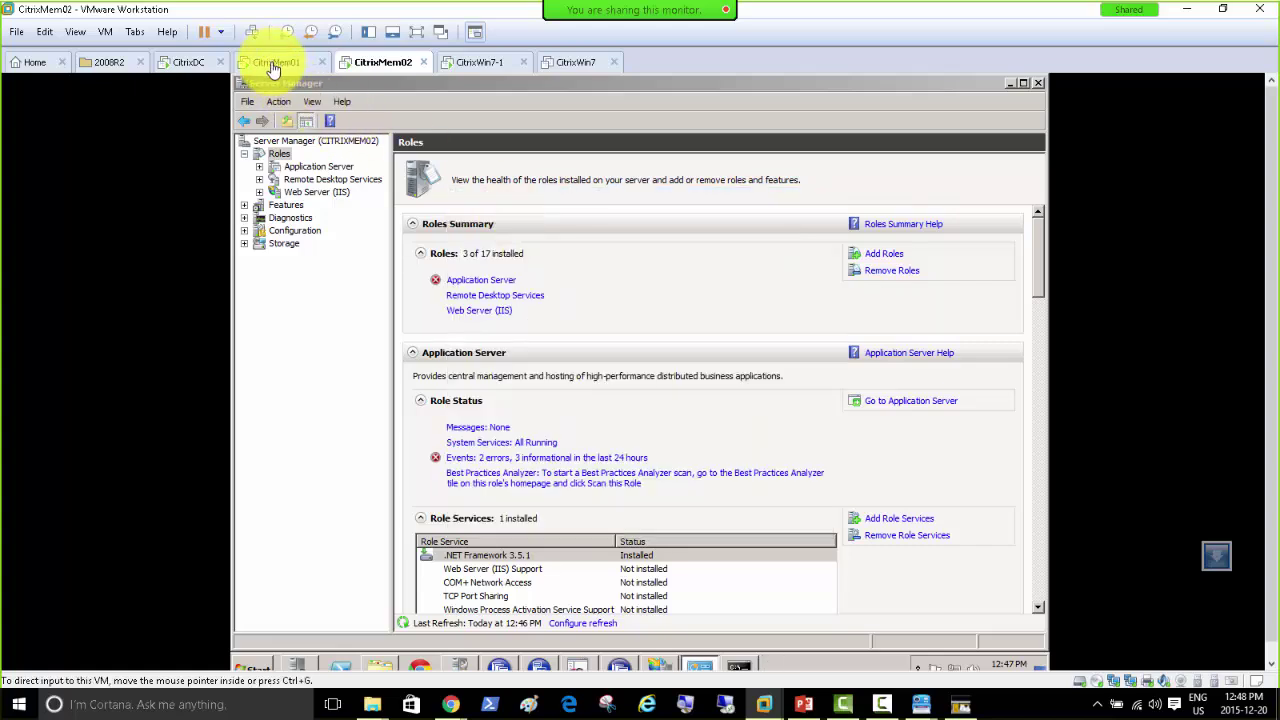
Step: On CitrixMem01, quit the unfinished Secure Gateway wizard without saving, then return to CitrixMem02
{"action": "left_click", "coordinate": [274, 63]}
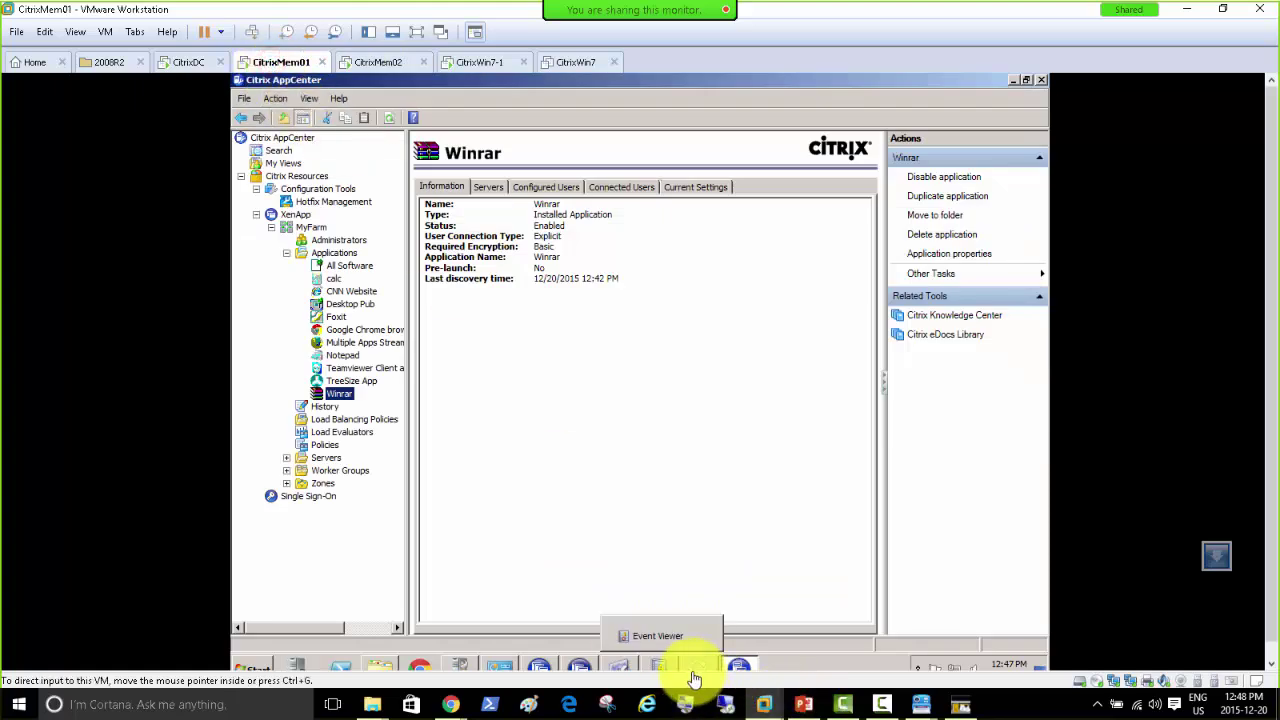
{"action": "left_click", "coordinate": [621, 666]}
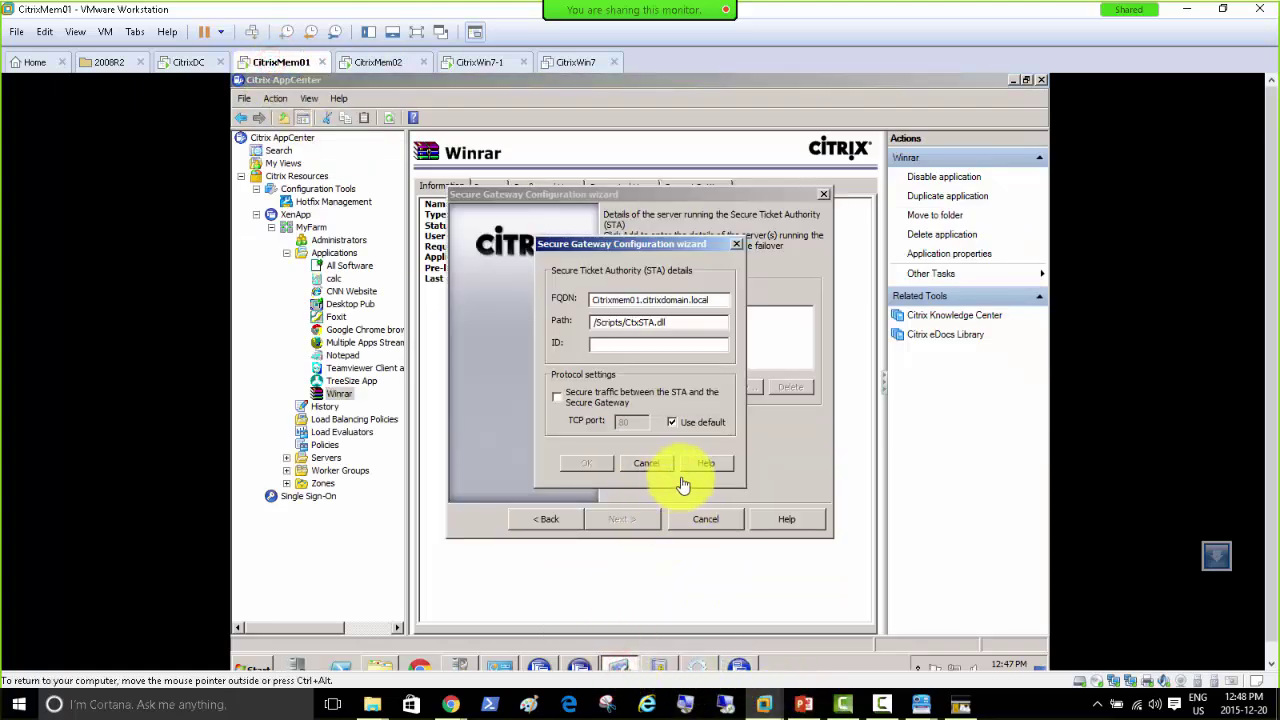
{"action": "left_click", "coordinate": [645, 464]}
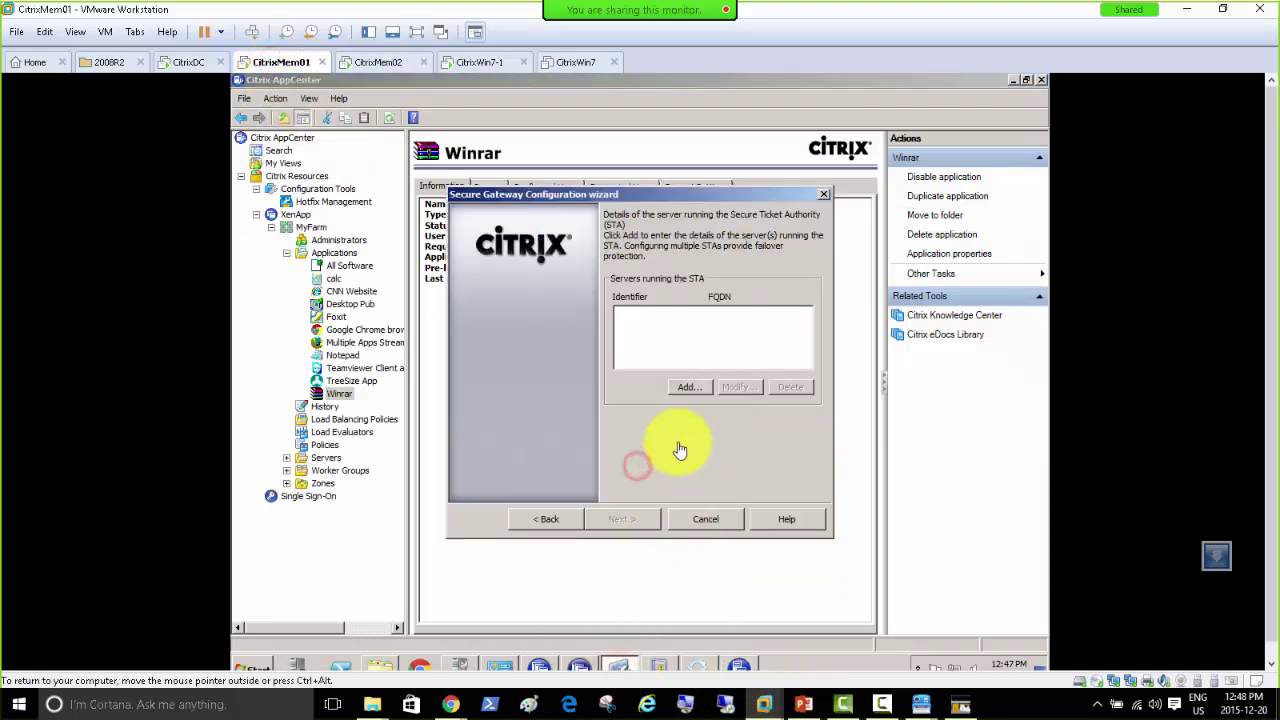
{"action": "left_click", "coordinate": [706, 530]}
{"action": "left_click", "coordinate": [762, 404]}
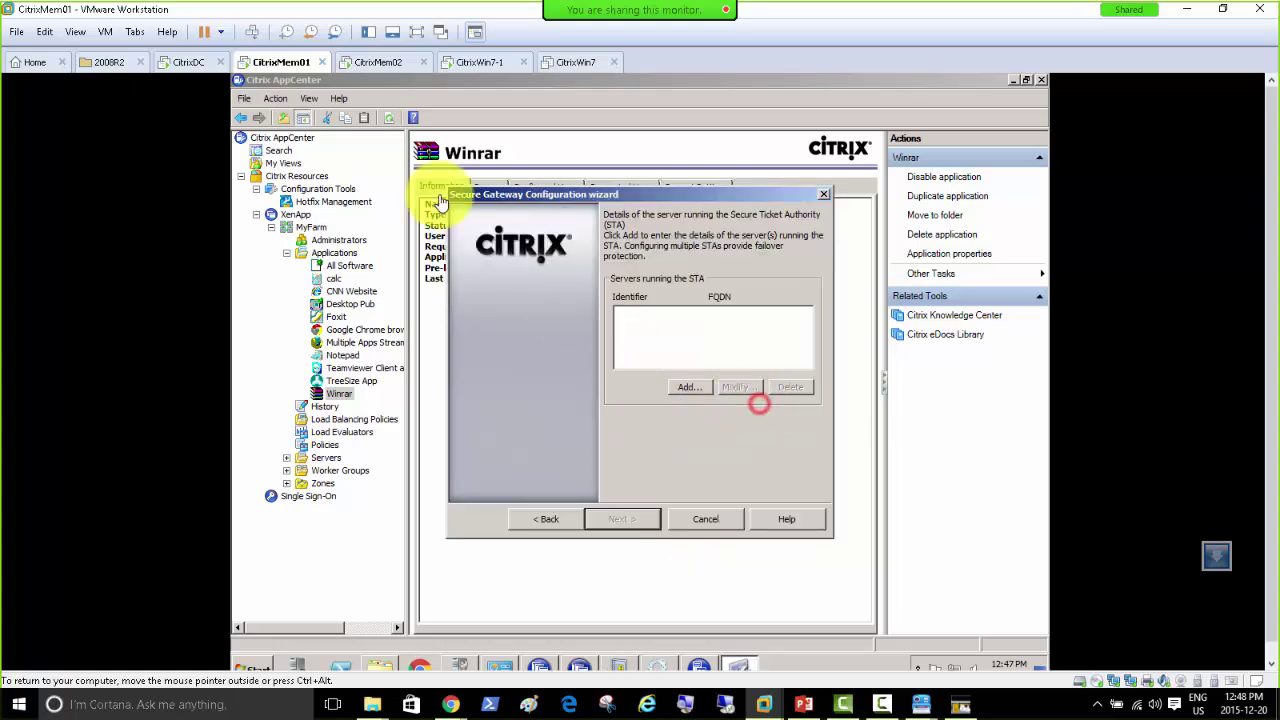
{"action": "left_click", "coordinate": [706, 517]}
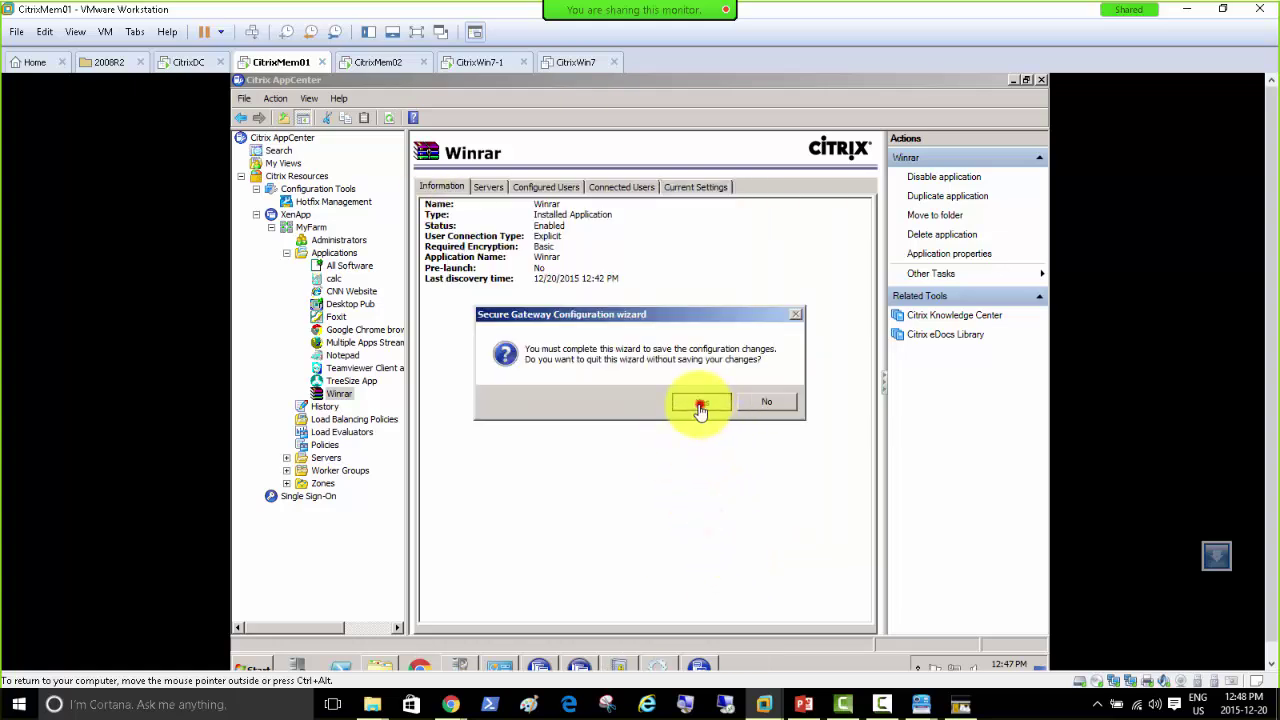
{"action": "left_click", "coordinate": [701, 401]}
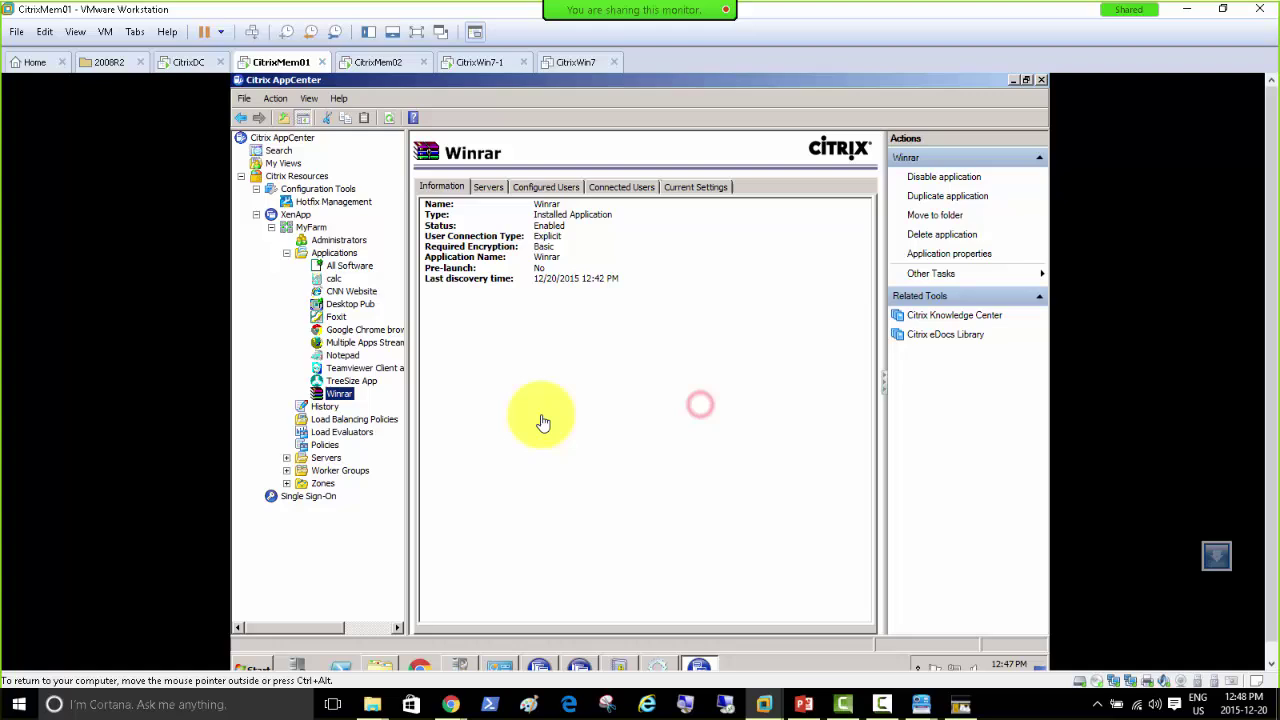
{"action": "left_click", "coordinate": [373, 62]}
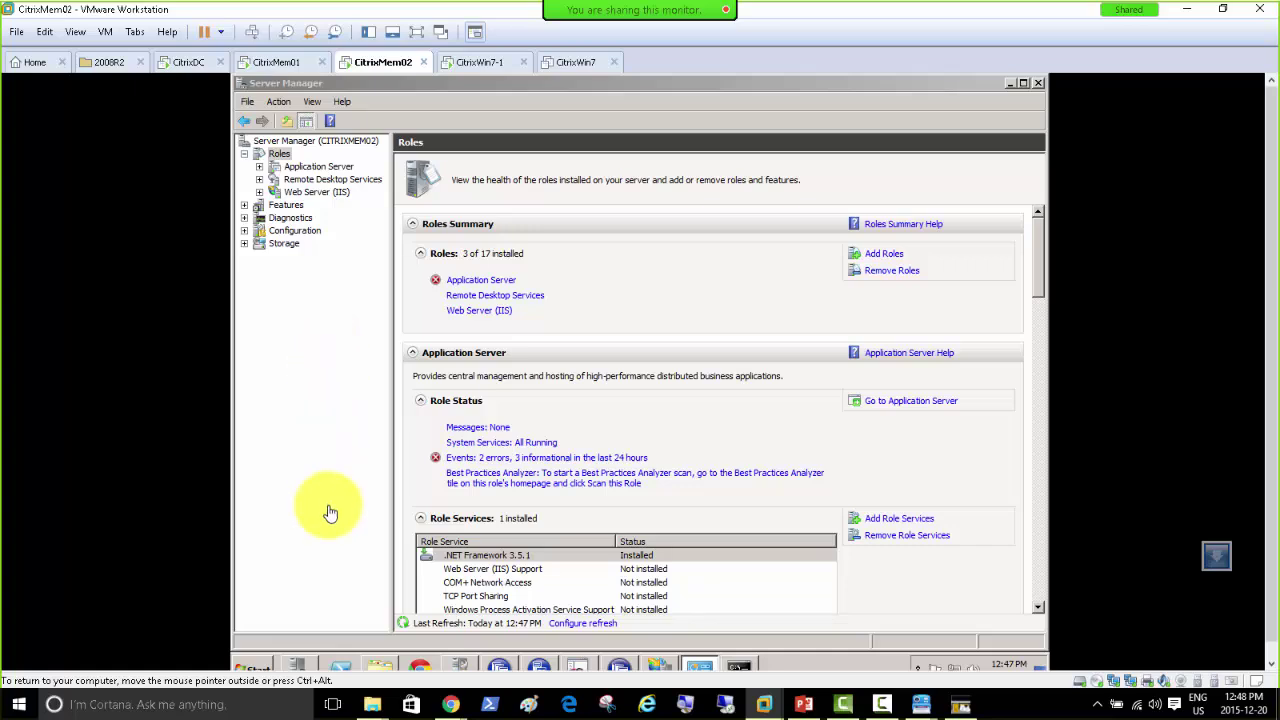
Step: Browse All Programs > Citrix > Administration Tools > Management Consoles on CitrixMem02
{"action": "left_click", "coordinate": [252, 667]}
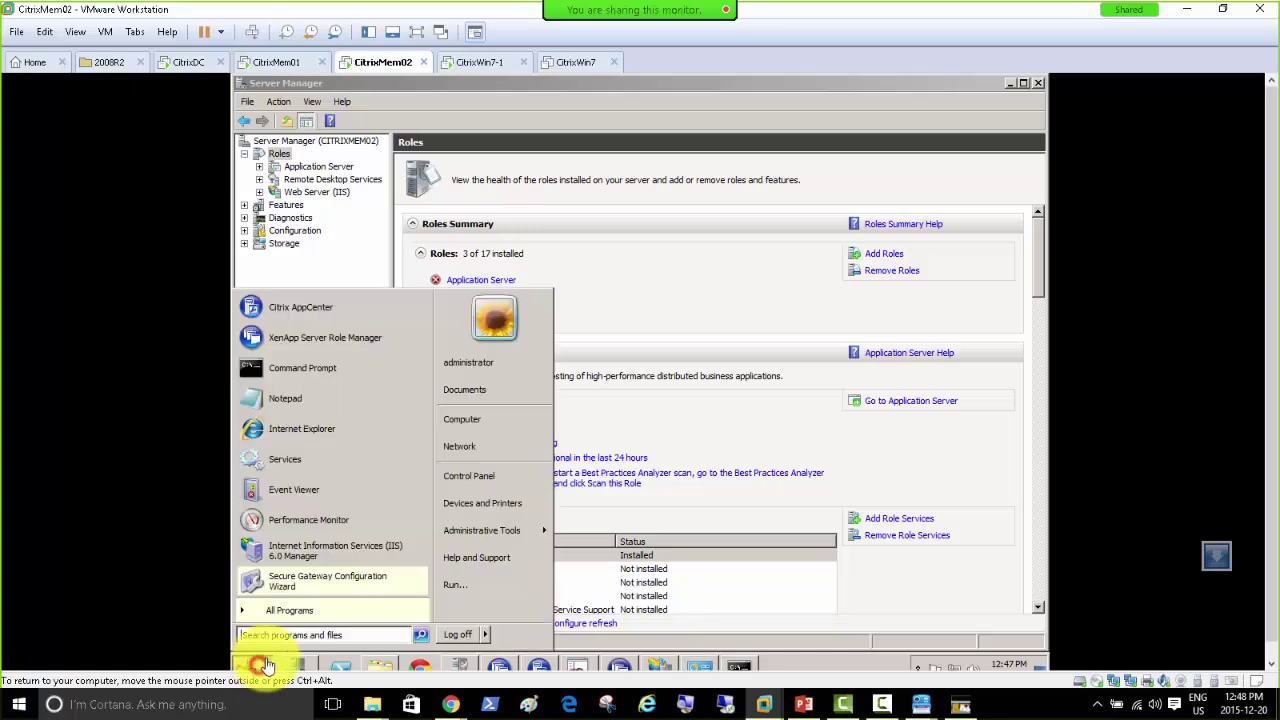
{"action": "left_click", "coordinate": [350, 610]}
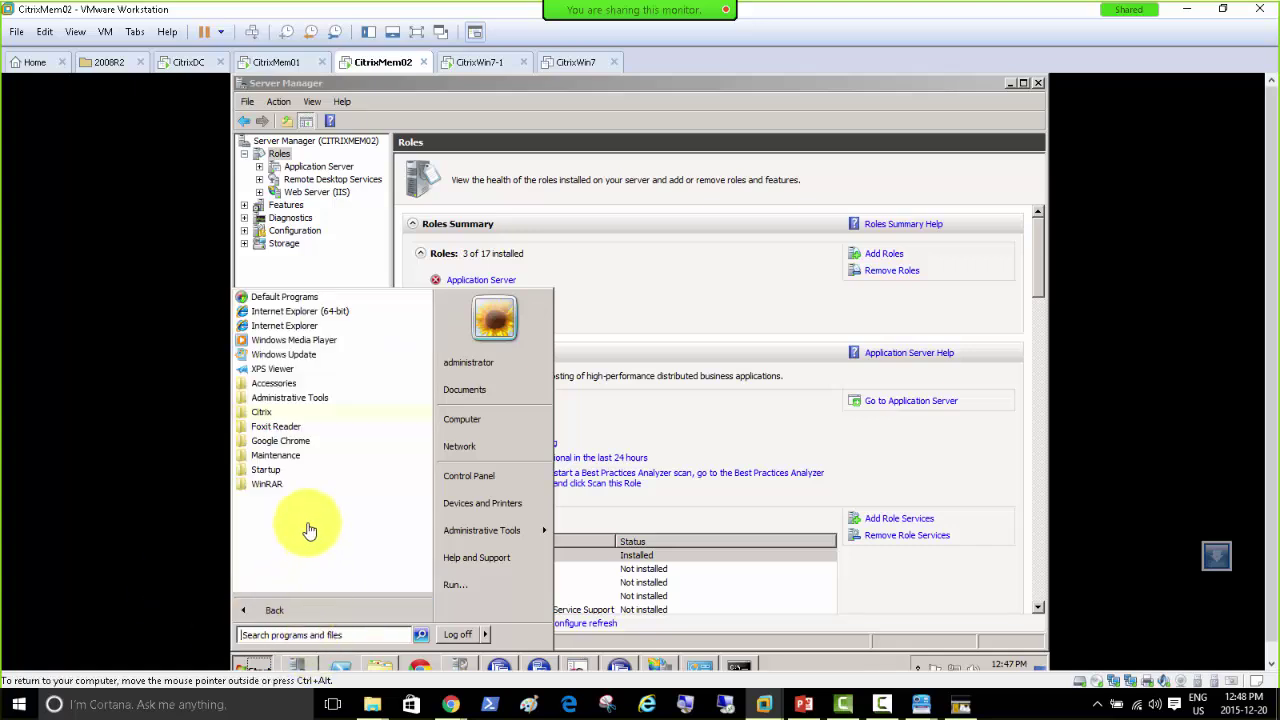
{"action": "left_click", "coordinate": [282, 414]}
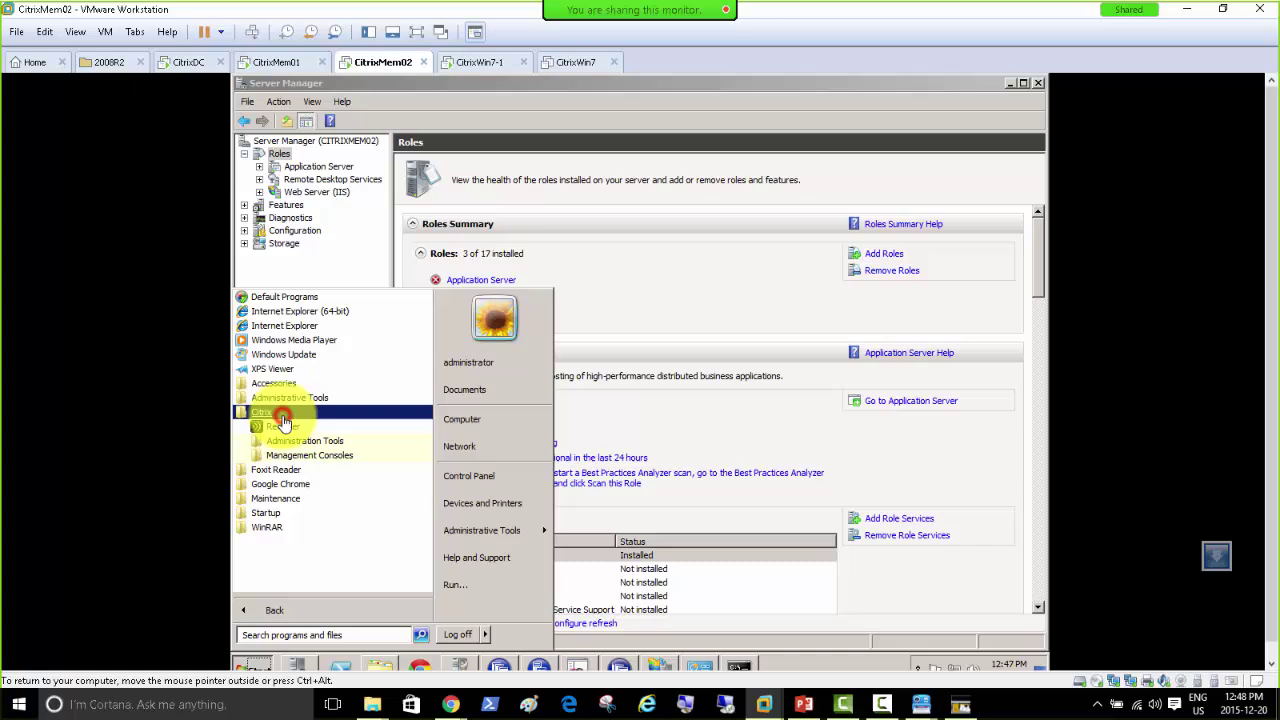
{"action": "left_click", "coordinate": [340, 445]}
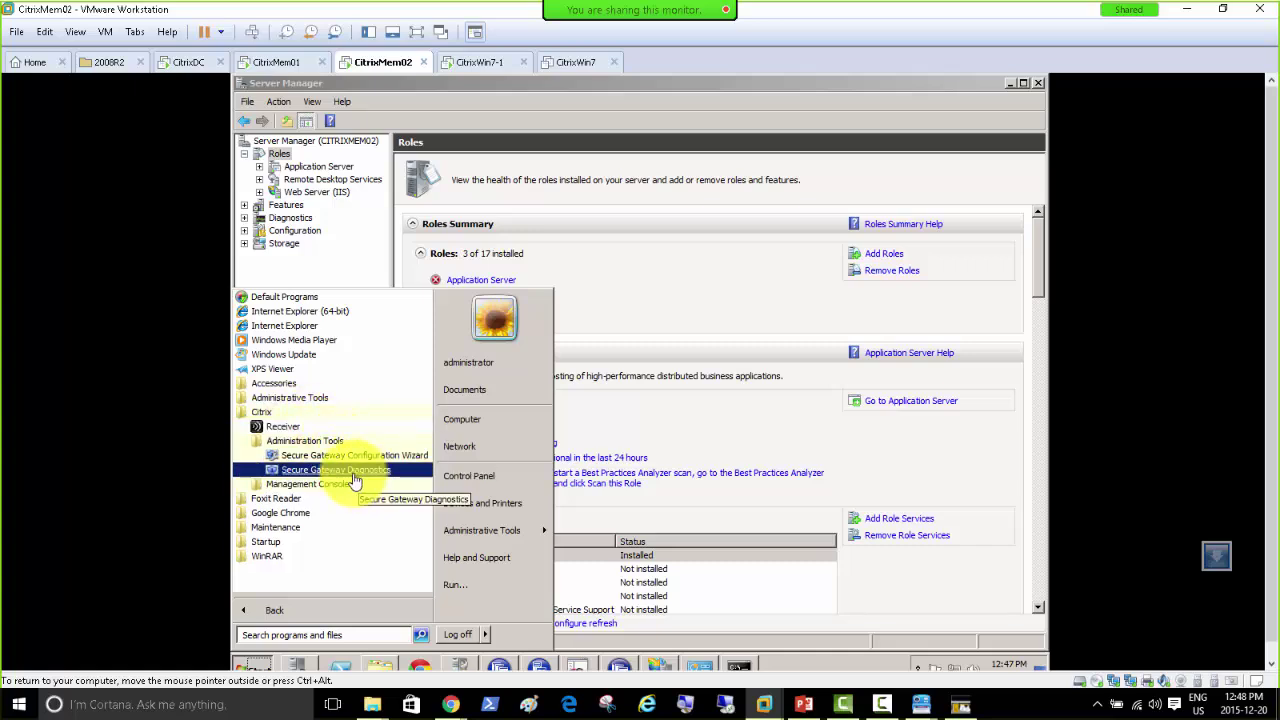
{"action": "left_click", "coordinate": [312, 486]}
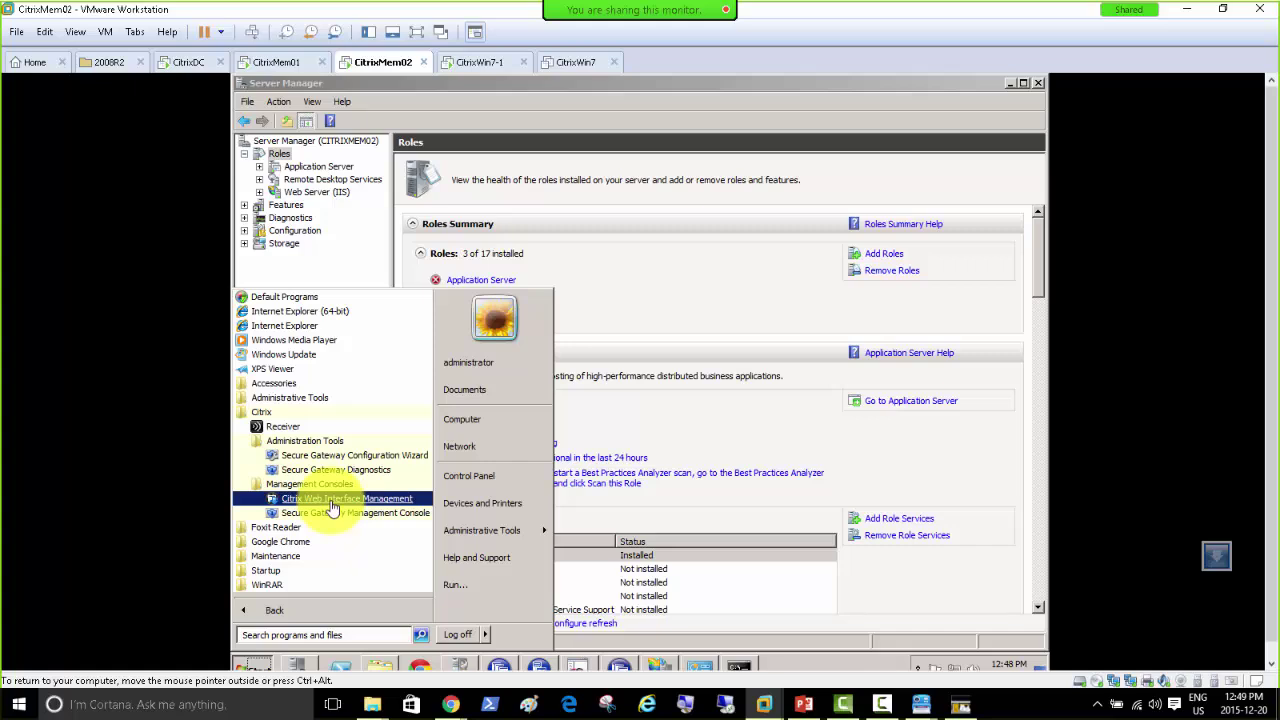
Step: Launch Citrix Web Interface Management and right-click the XenApp web site
{"action": "left_click", "coordinate": [333, 498]}
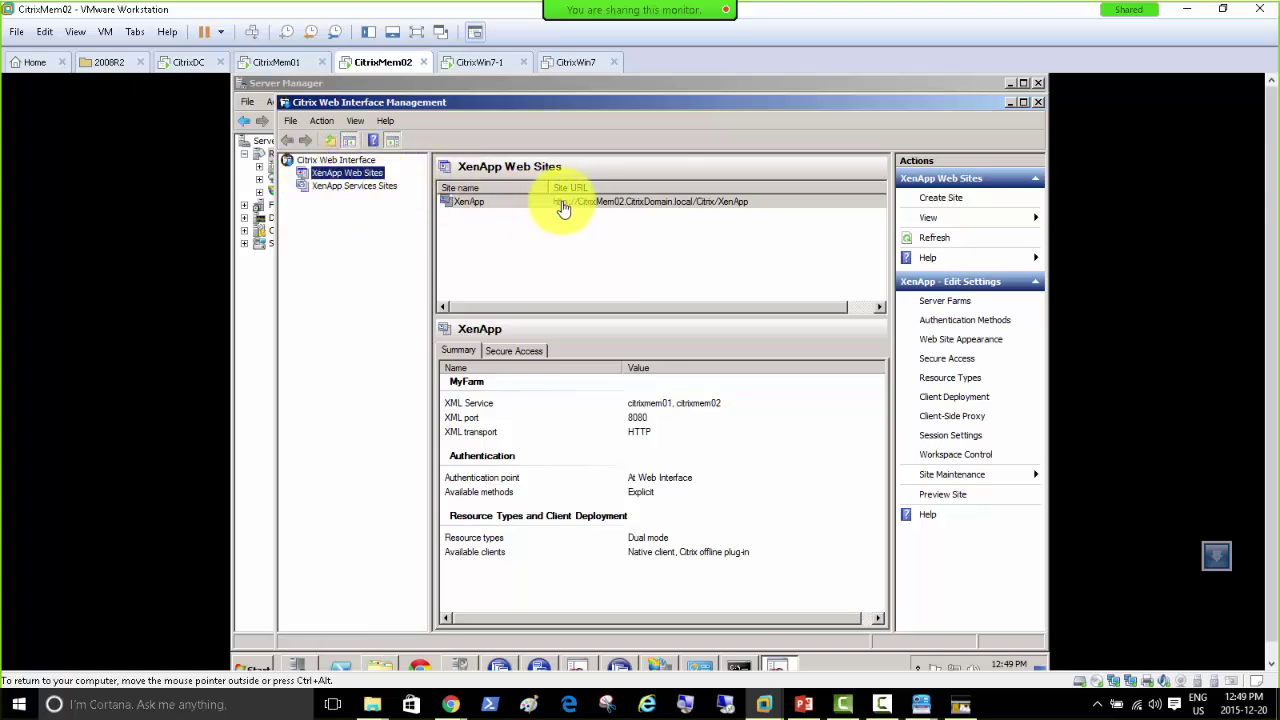
{"action": "right_click", "coordinate": [612, 205]}
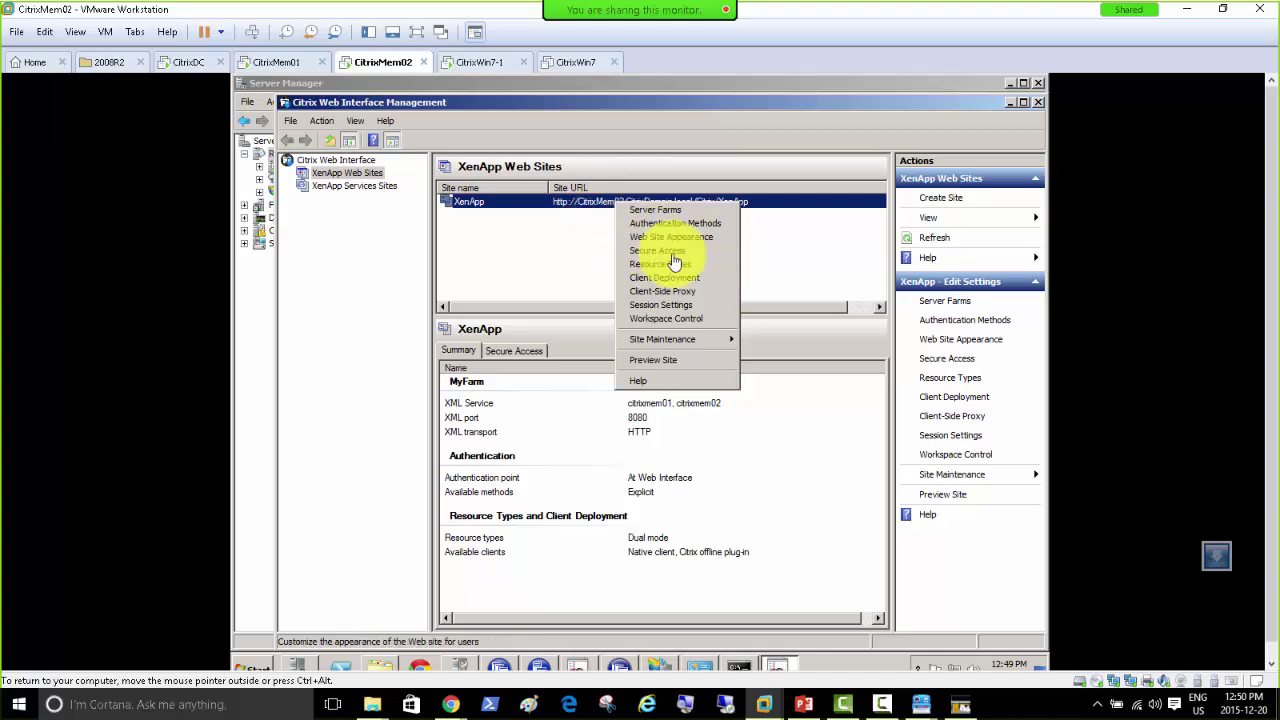
Step: Open the XenApp site's Secure Access settings and edit the Default access route
{"action": "left_click", "coordinate": [663, 260]}
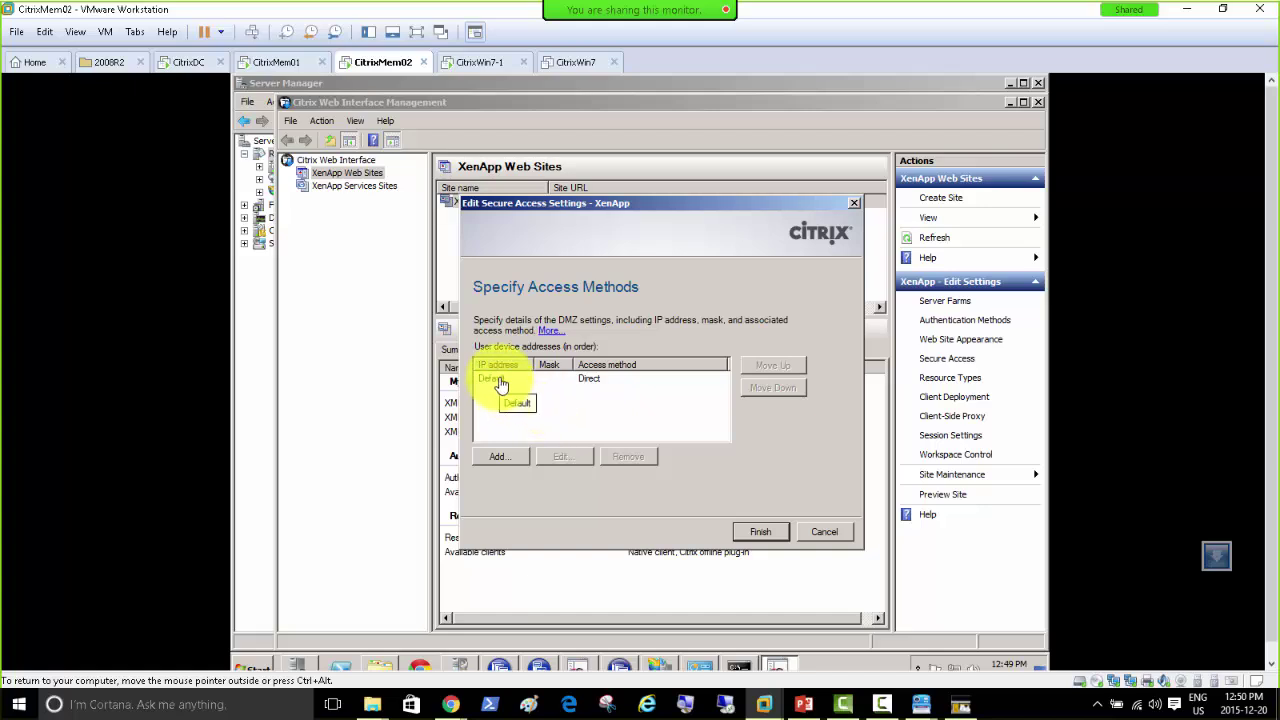
{"action": "left_click", "coordinate": [501, 380]}
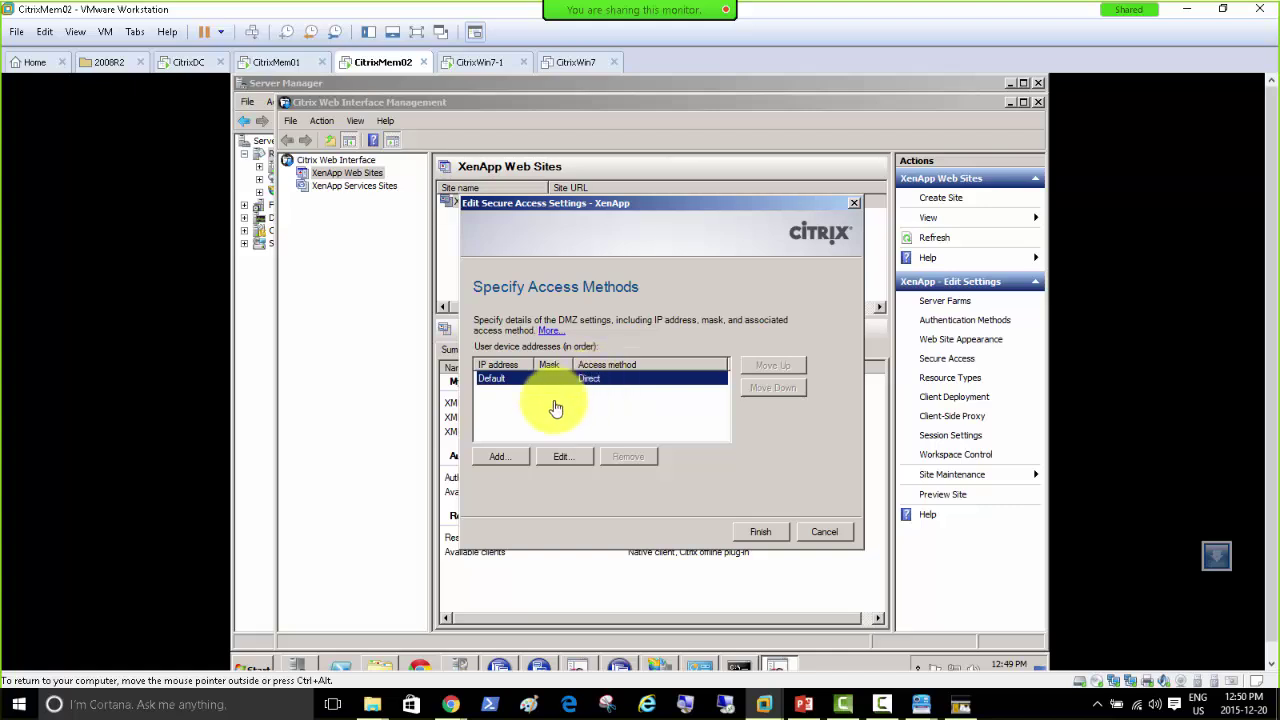
{"action": "left_click", "coordinate": [564, 460]}
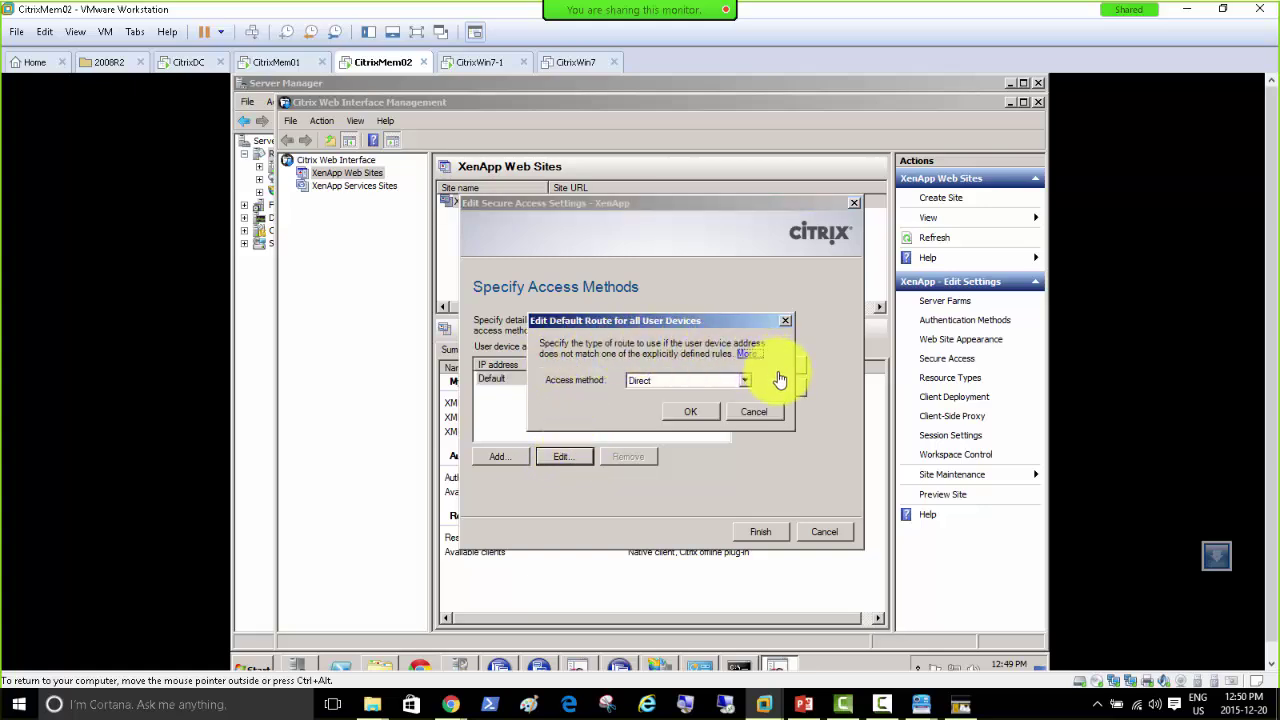
Step: Change the Default route's access method from Direct to Gateway direct
{"action": "left_click", "coordinate": [745, 381]}
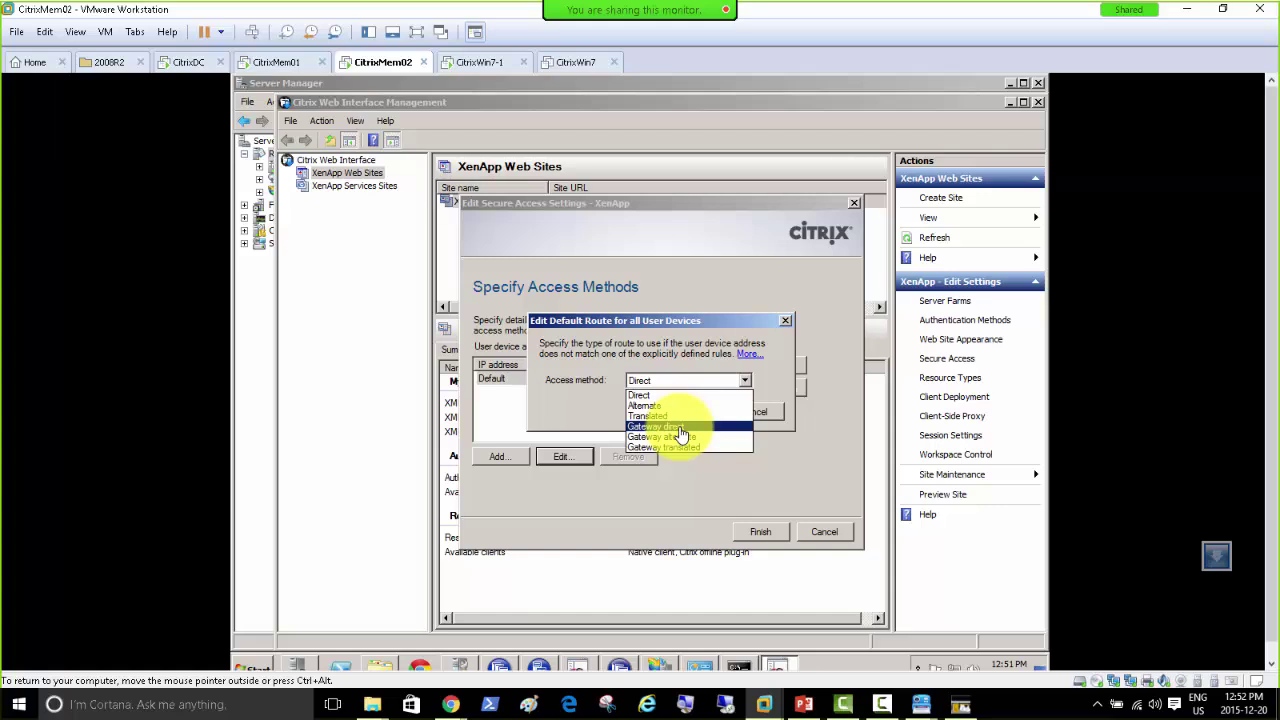
{"action": "left_click", "coordinate": [680, 432]}
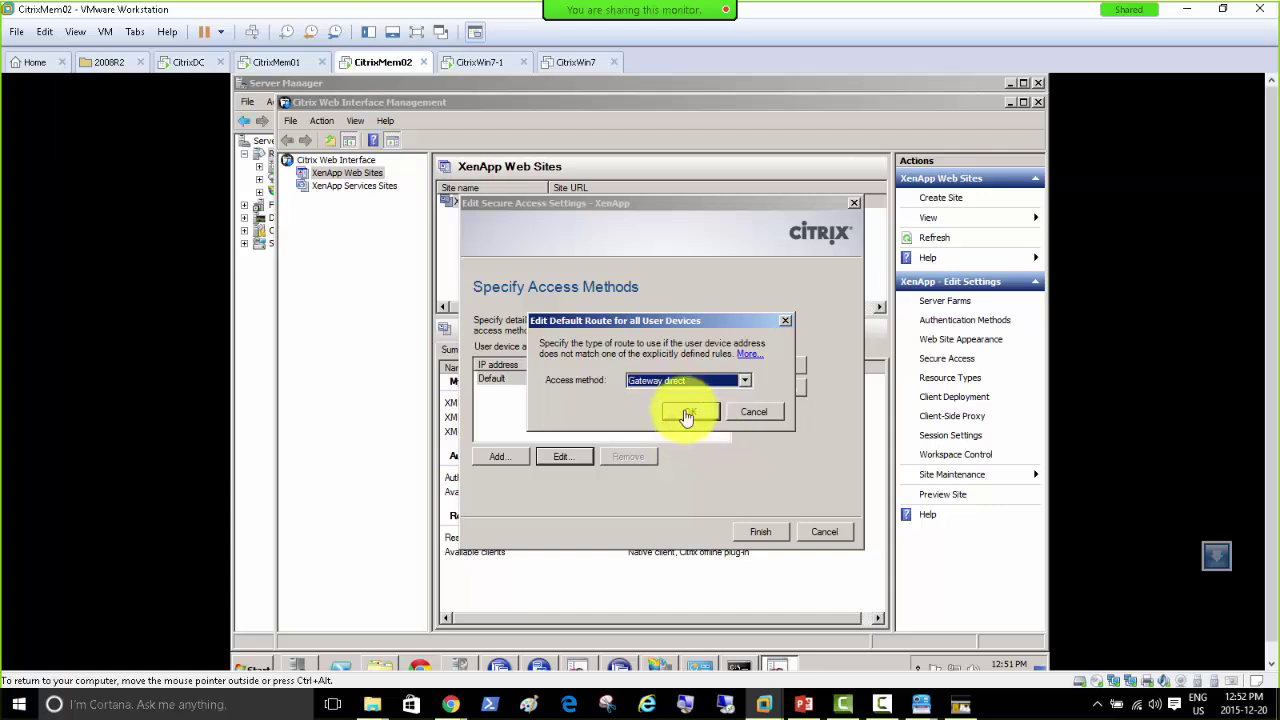
{"action": "left_click", "coordinate": [679, 418]}
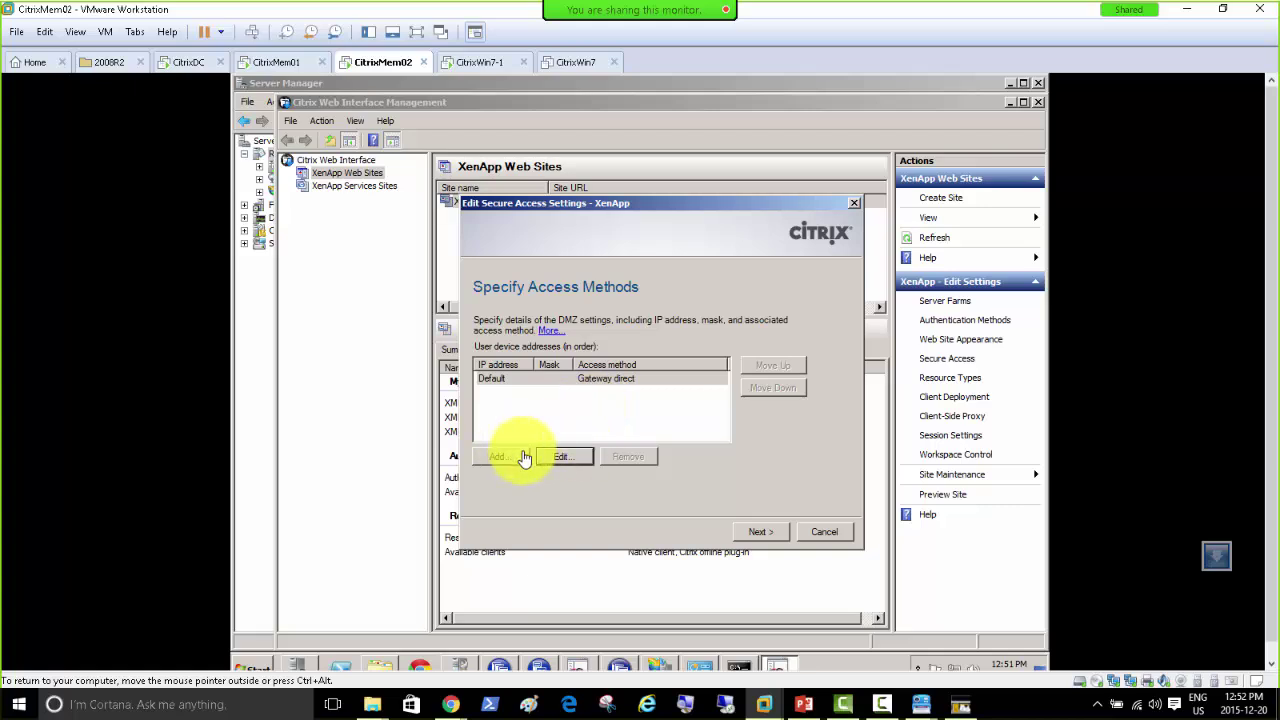
Step: Continue to Specify Gateway Settings and place the cursor in the Address (FQDN) field
{"action": "left_click", "coordinate": [757, 535]}
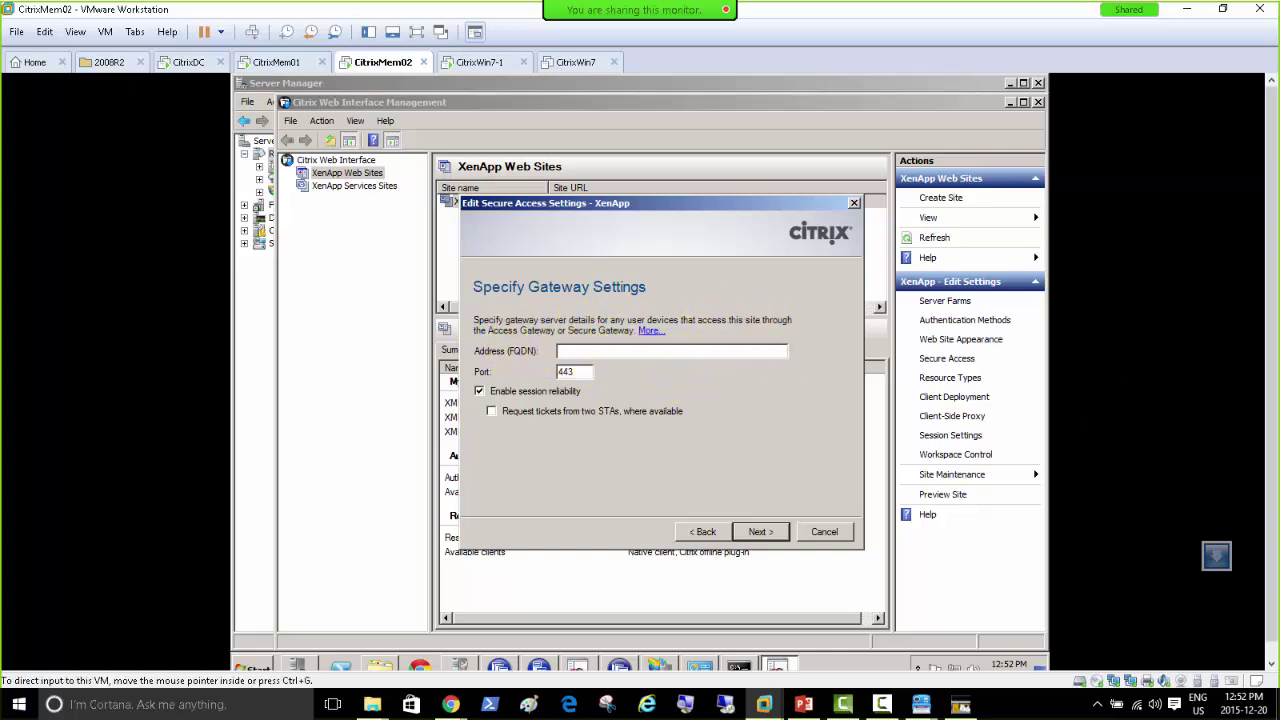
{"action": "key", "text": "alt+Tab"}
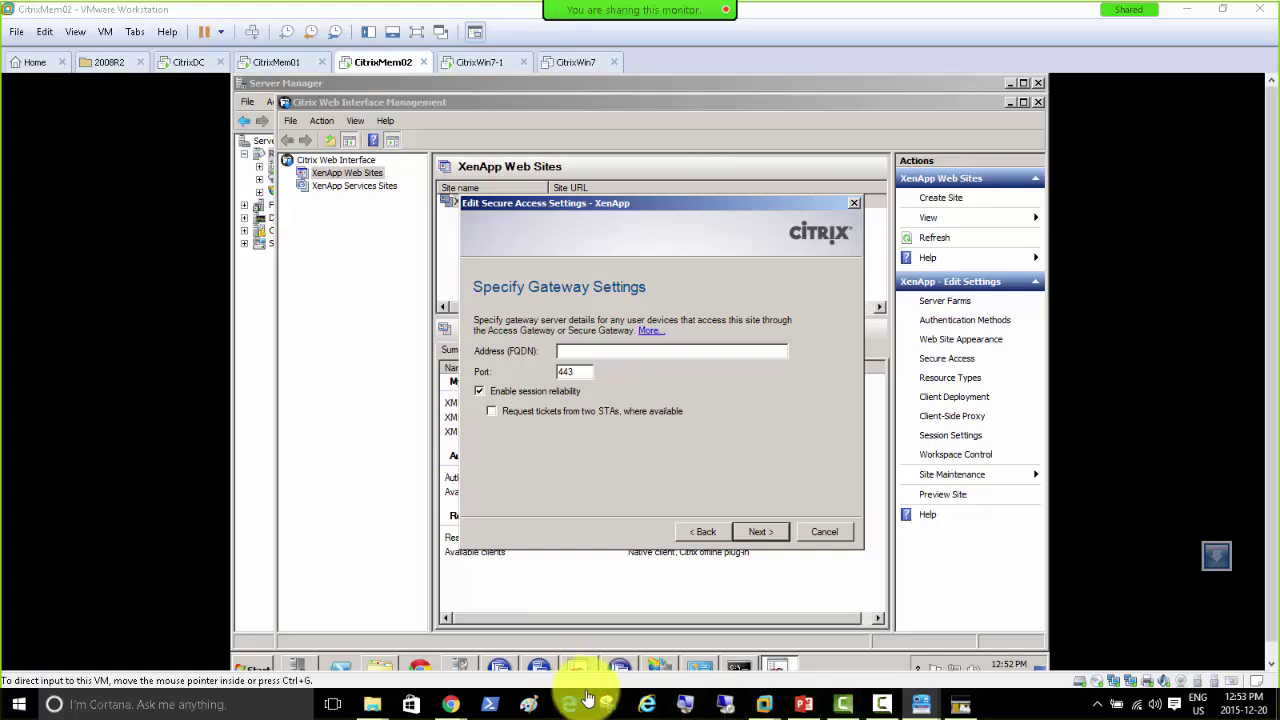
{"action": "left_click", "coordinate": [584, 354]}
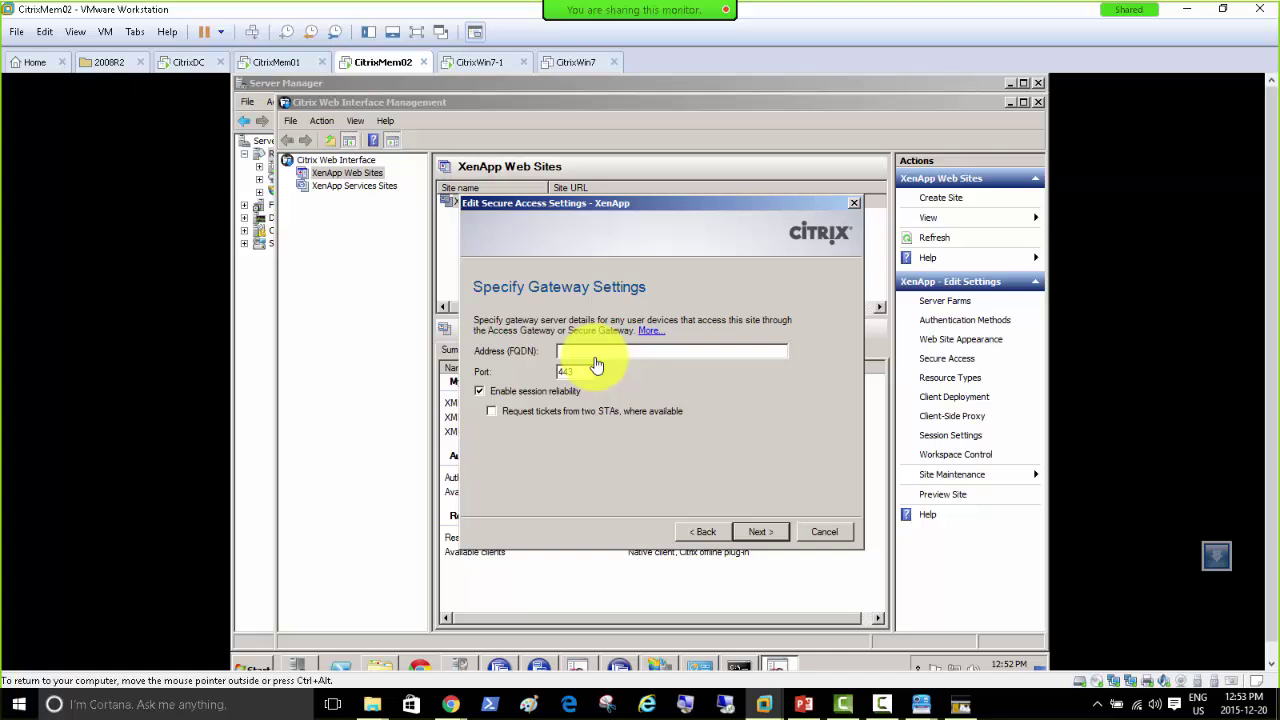
Step: Enter 'Citrix YourCompany.Com' as the gateway address, keeping port 443 and session reliability
{"action": "type", "text": "Citrix YourCompany.Com"}
Step: Move on to the Secure Ticket Authority page, then switch to the CitrixMem01 VM
{"action": "left_click", "coordinate": [755, 533]}
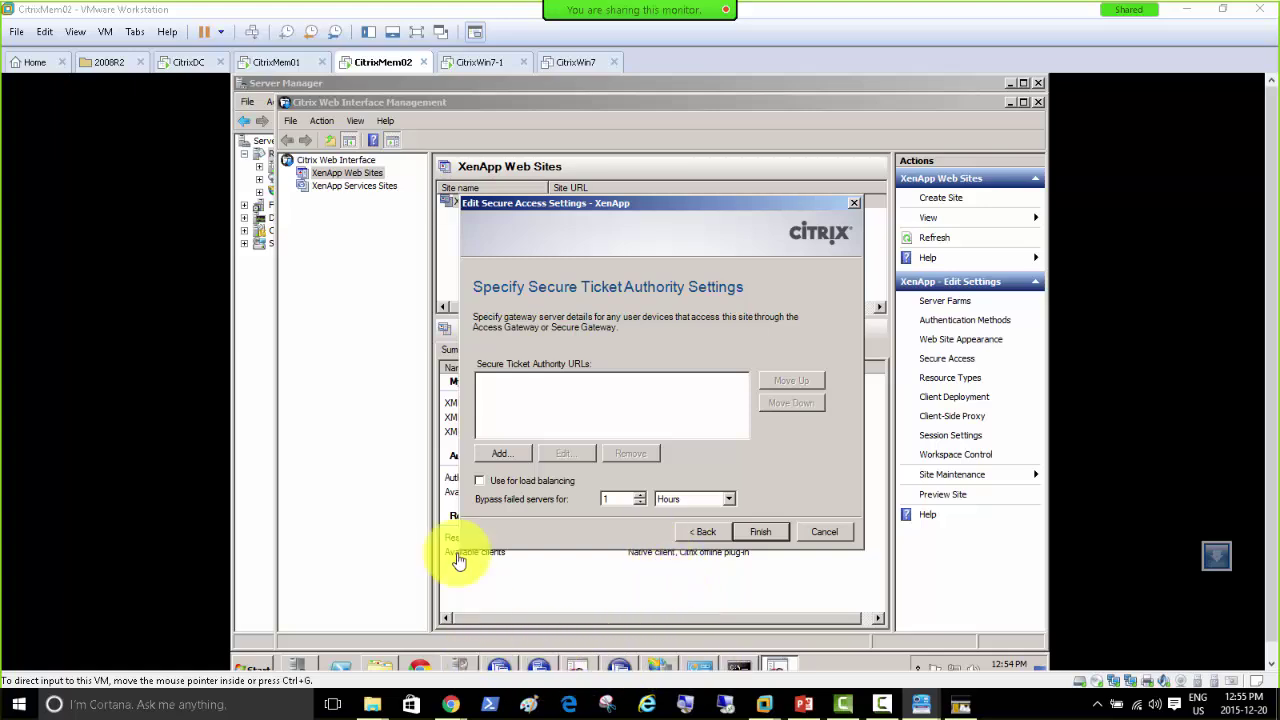
{"action": "left_click", "coordinate": [272, 63]}
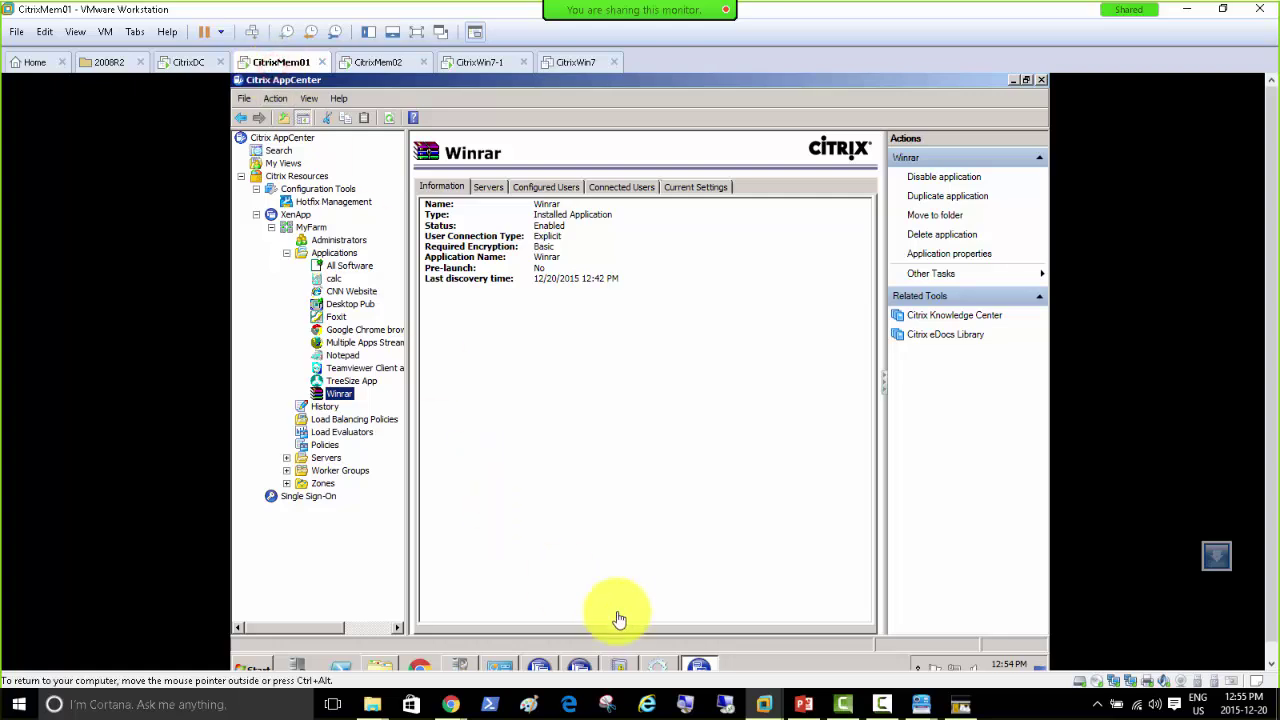
Step: In Internet Explorer, reload the CtxSTA.dll address from history with citrixmem01 changed to citrixmem02
{"action": "left_click", "coordinate": [251, 668]}
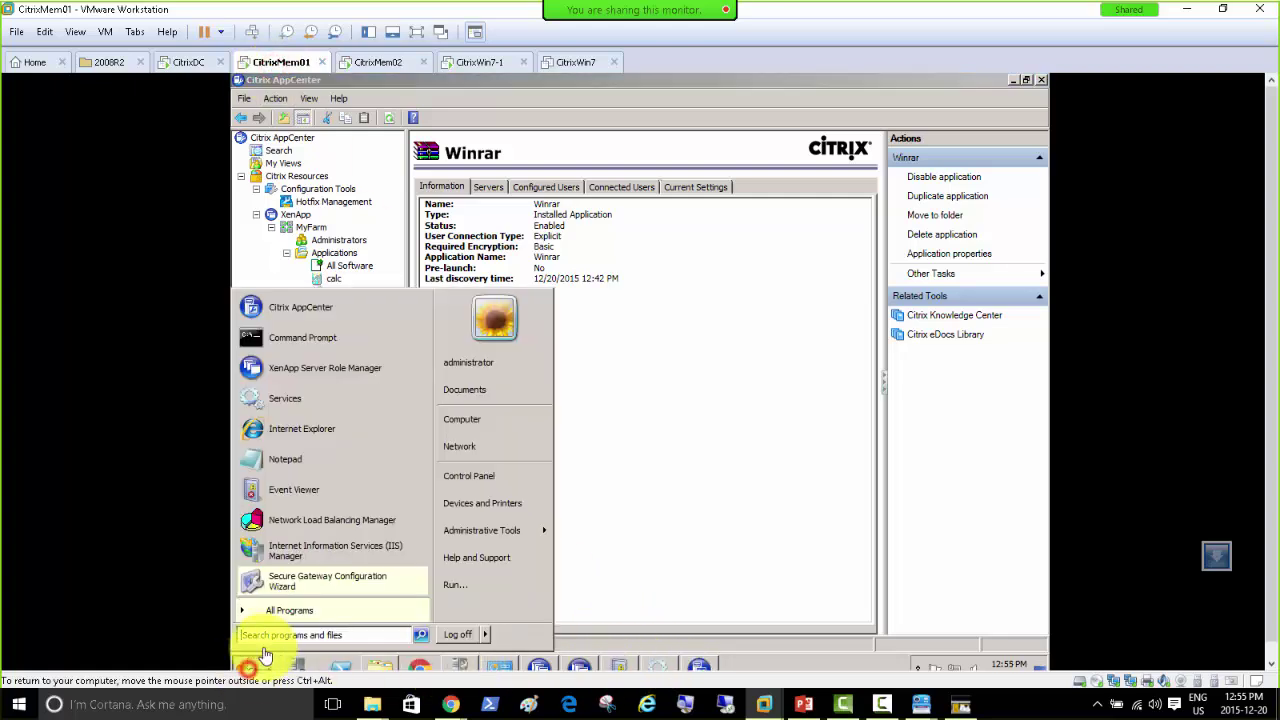
{"action": "left_click", "coordinate": [290, 437]}
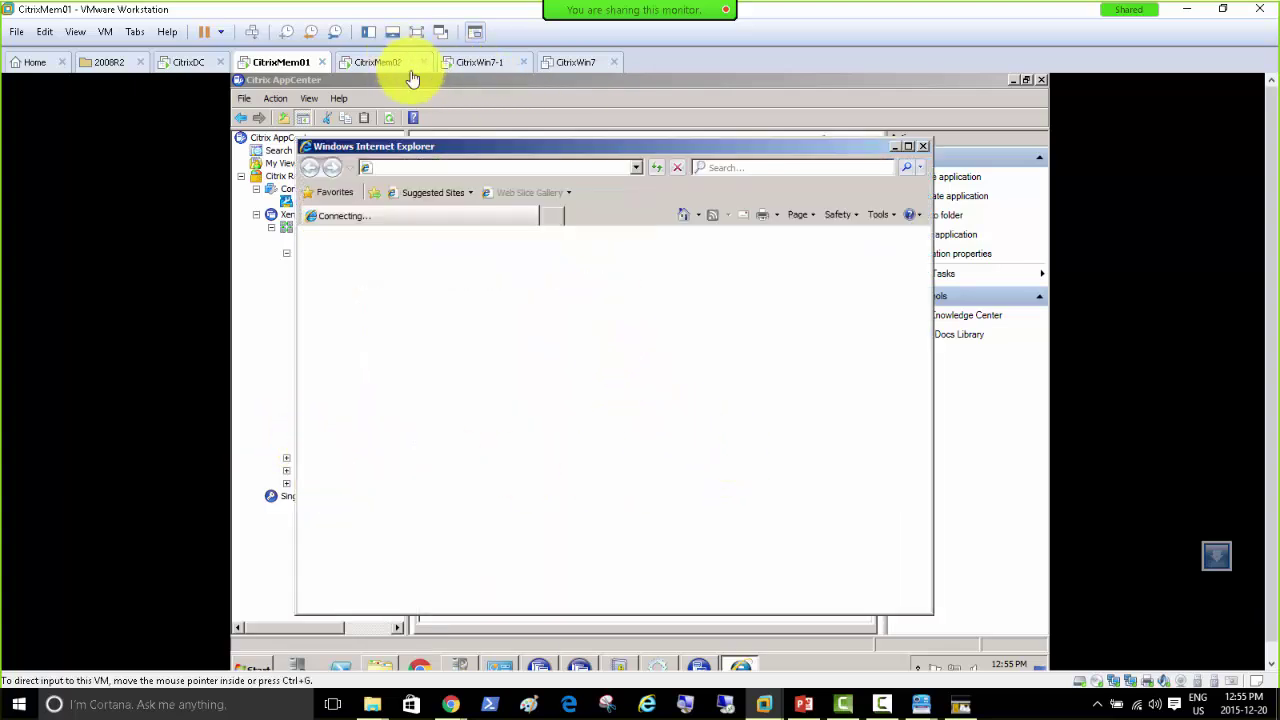
{"action": "left_click", "coordinate": [637, 169]}
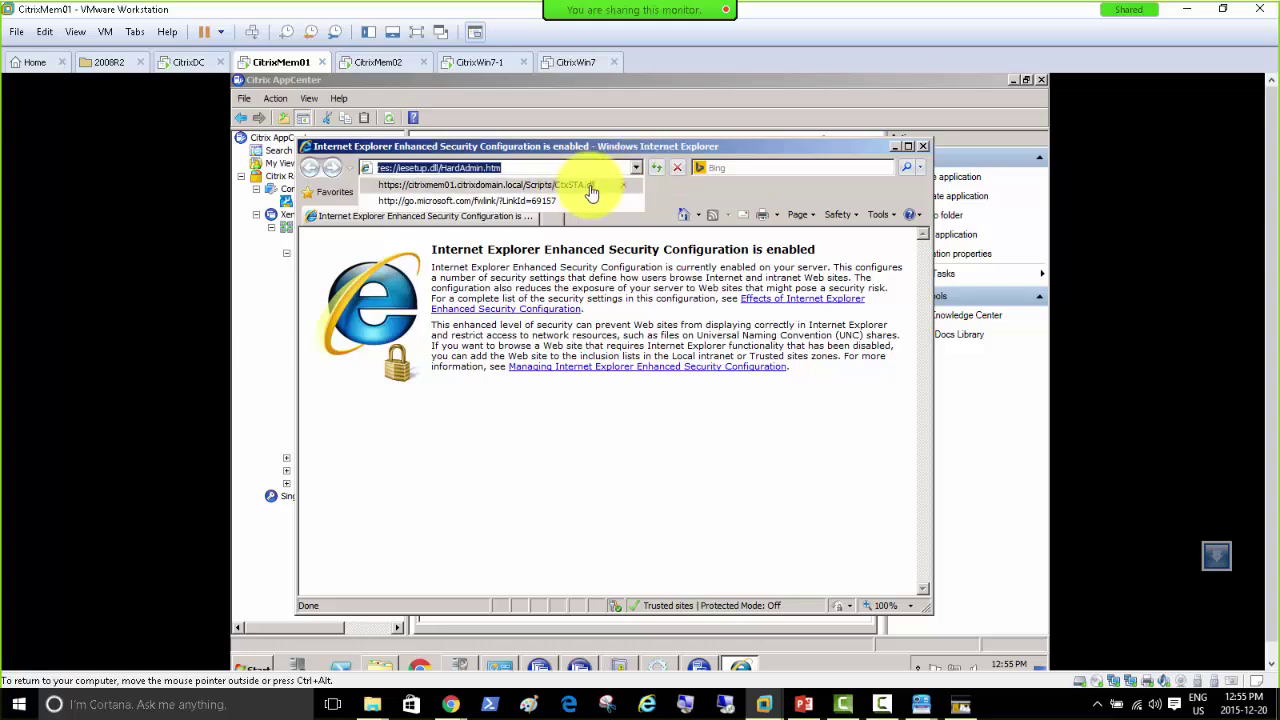
{"action": "left_click", "coordinate": [592, 187]}
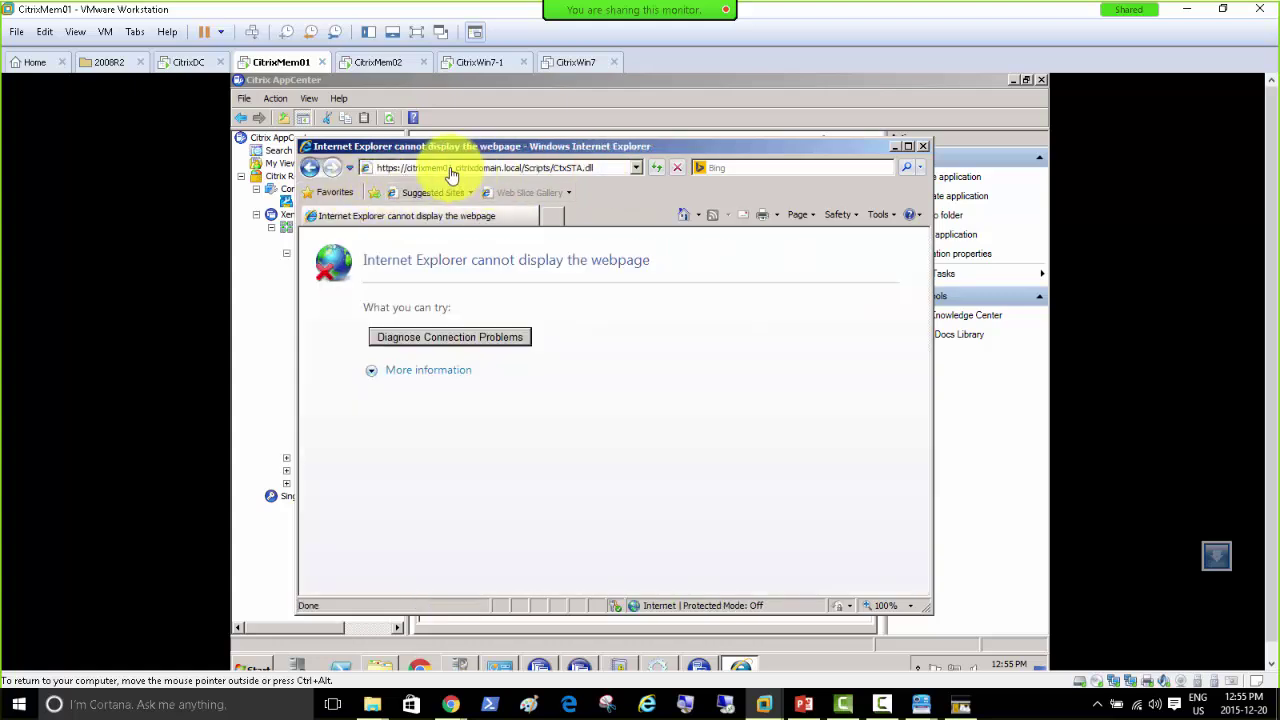
{"action": "left_click", "coordinate": [450, 172]}
{"action": "left_click", "coordinate": [450, 172]}
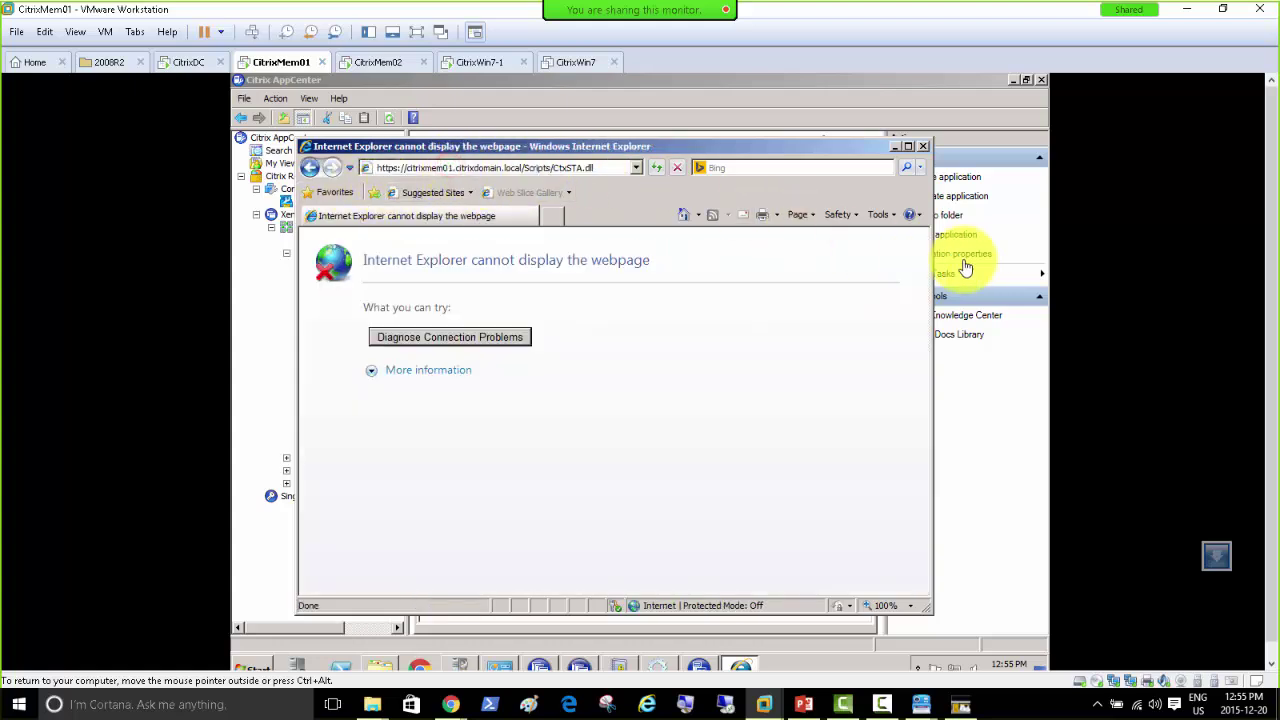
{"action": "key", "text": "Delete"}
{"action": "type", "text": "2"}
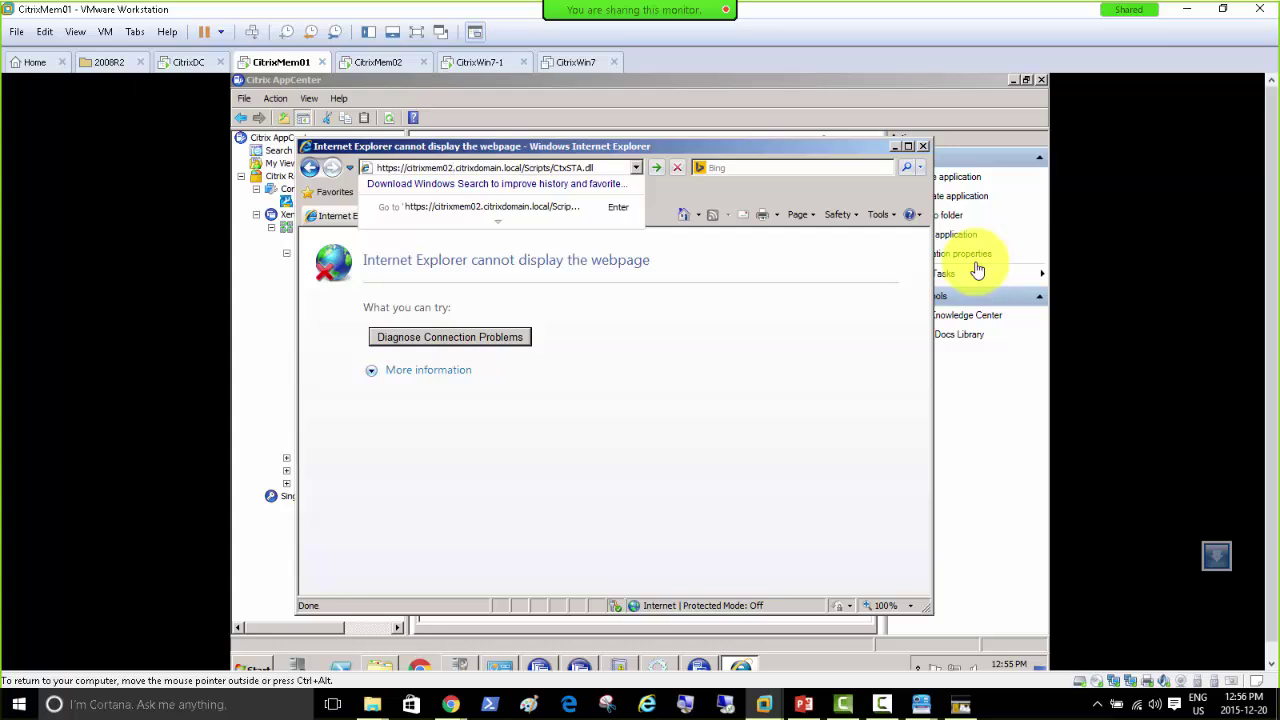
{"action": "key", "text": "Return"}
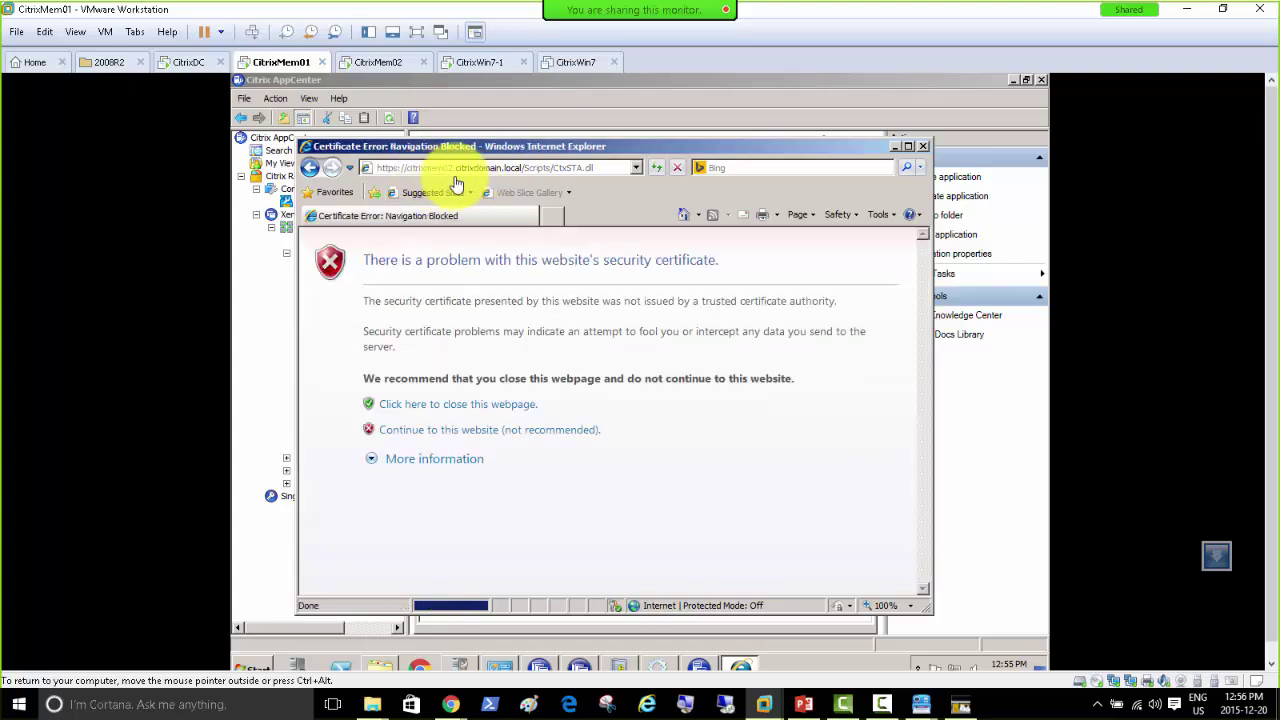
Step: Continue past the certificate warning and copy the citrixmem02 CtxSTA.dll URL
{"action": "left_click", "coordinate": [490, 432]}
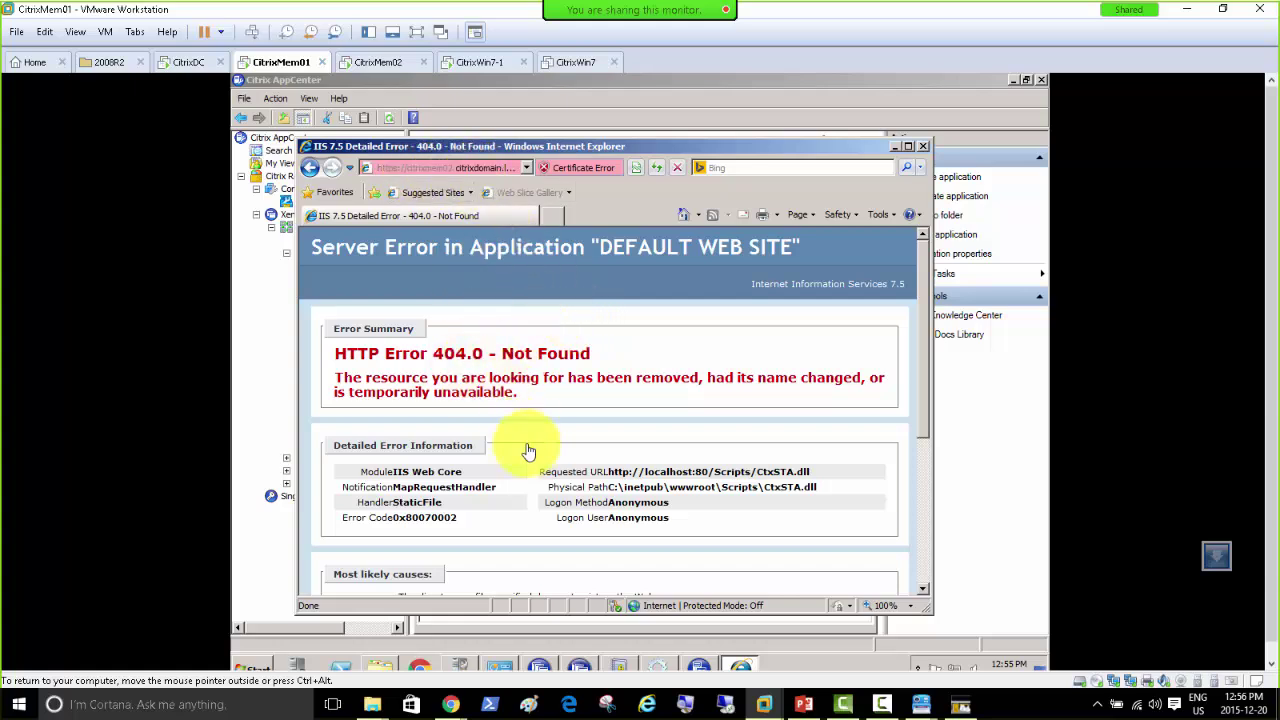
{"action": "left_click", "coordinate": [437, 176]}
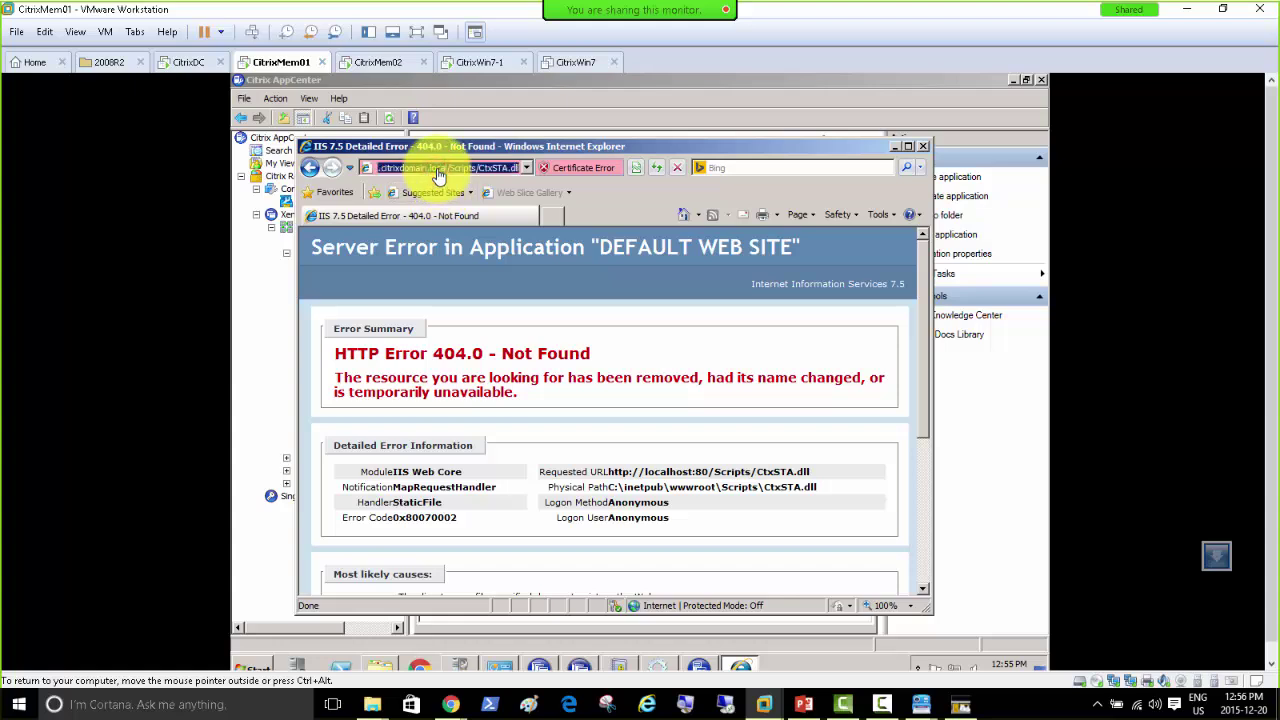
{"action": "right_click", "coordinate": [437, 176]}
{"action": "left_click", "coordinate": [456, 214]}
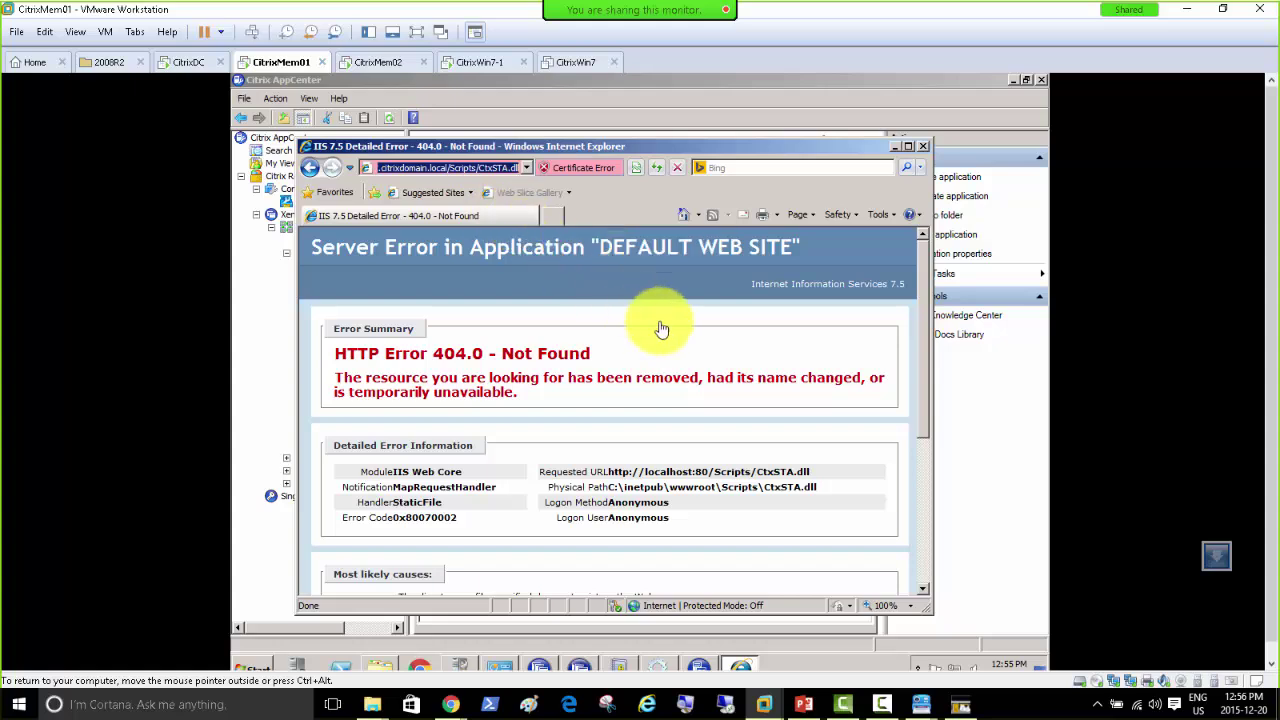
Step: On CitrixMem02, paste the copied CtxSTA.dll URL as a new STA and finish the wizard
{"action": "left_click", "coordinate": [375, 68]}
{"action": "left_click", "coordinate": [505, 455]}
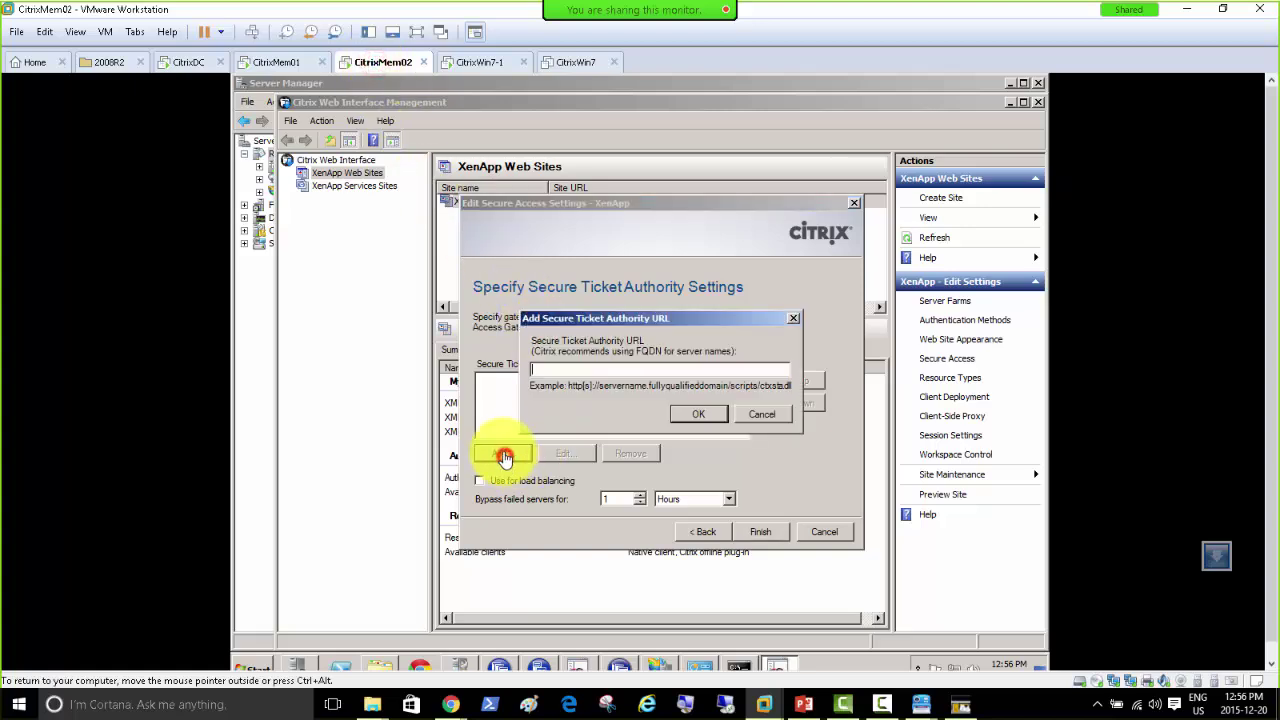
{"action": "right_click", "coordinate": [553, 372]}
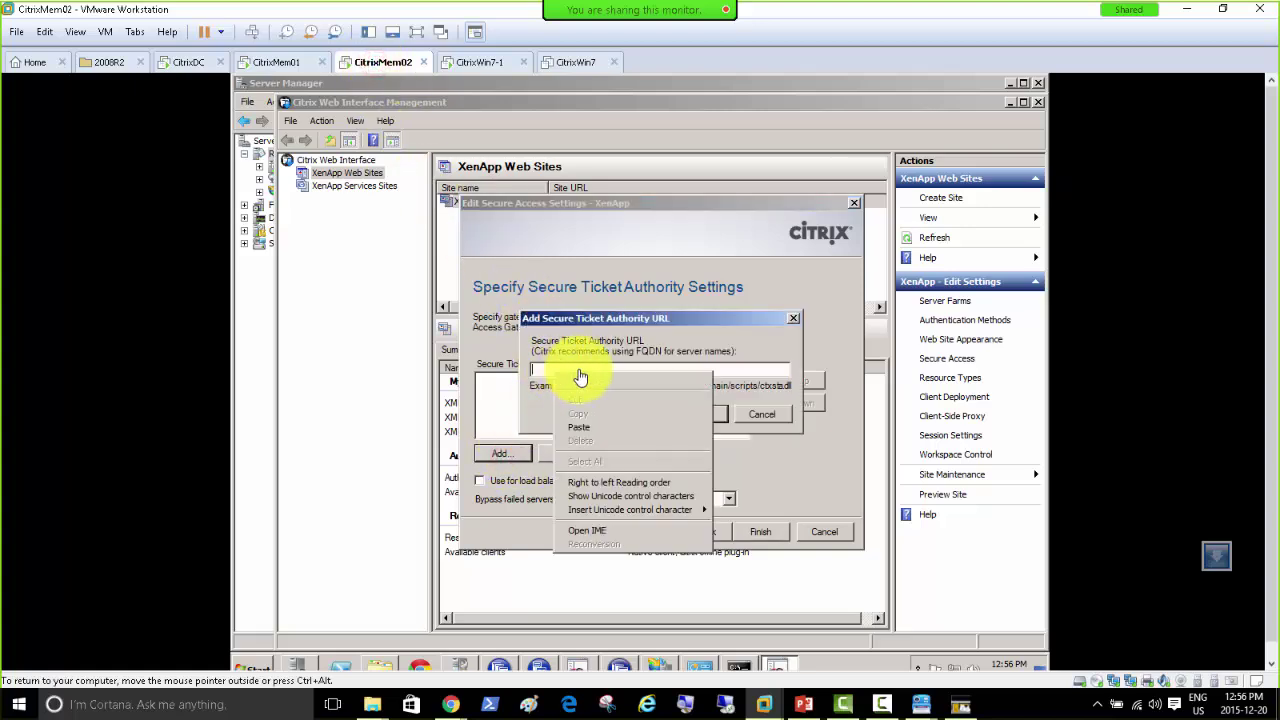
{"action": "left_click", "coordinate": [596, 427]}
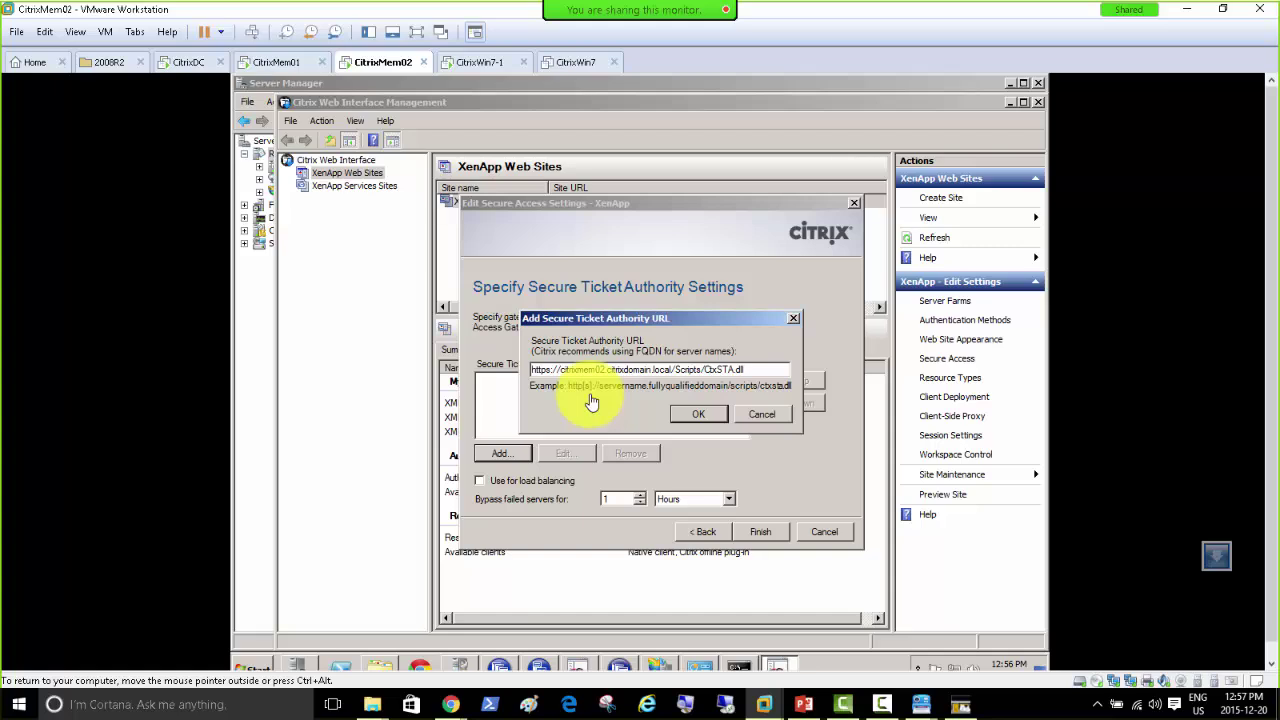
{"action": "left_click", "coordinate": [690, 418]}
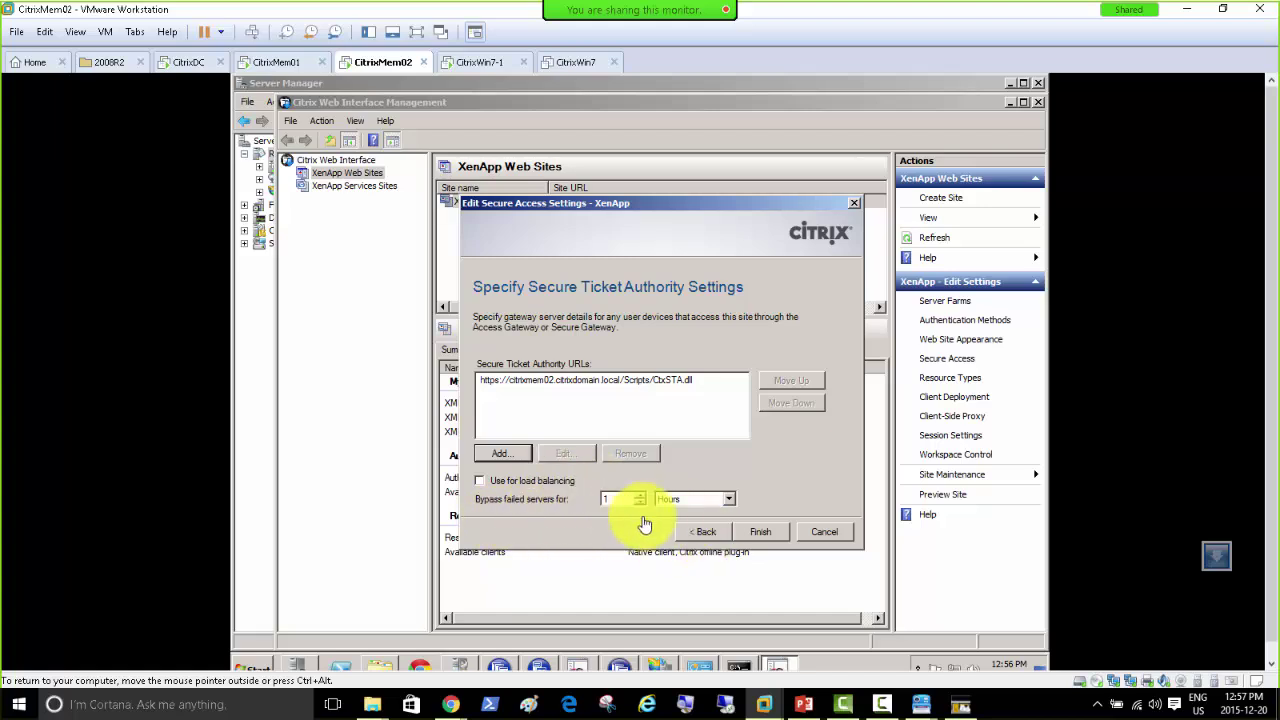
{"action": "left_click", "coordinate": [764, 540]}
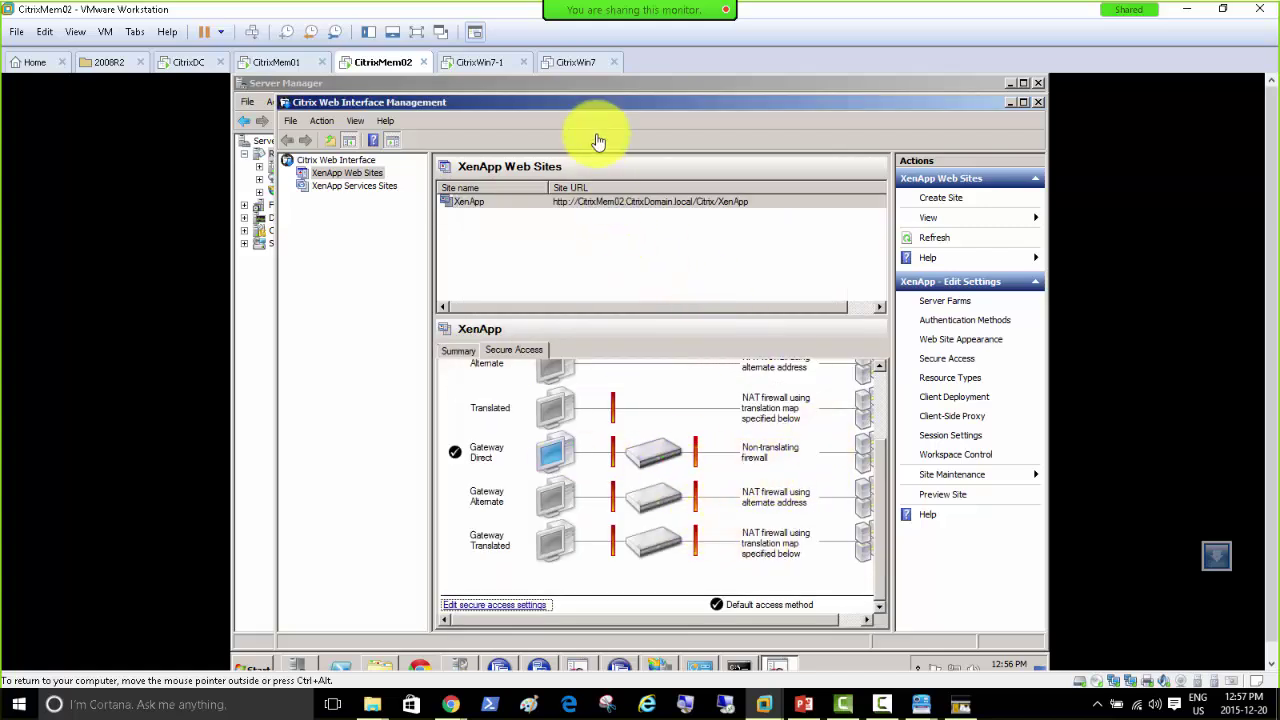
{"action": "double_click", "coordinate": [612, 102]}
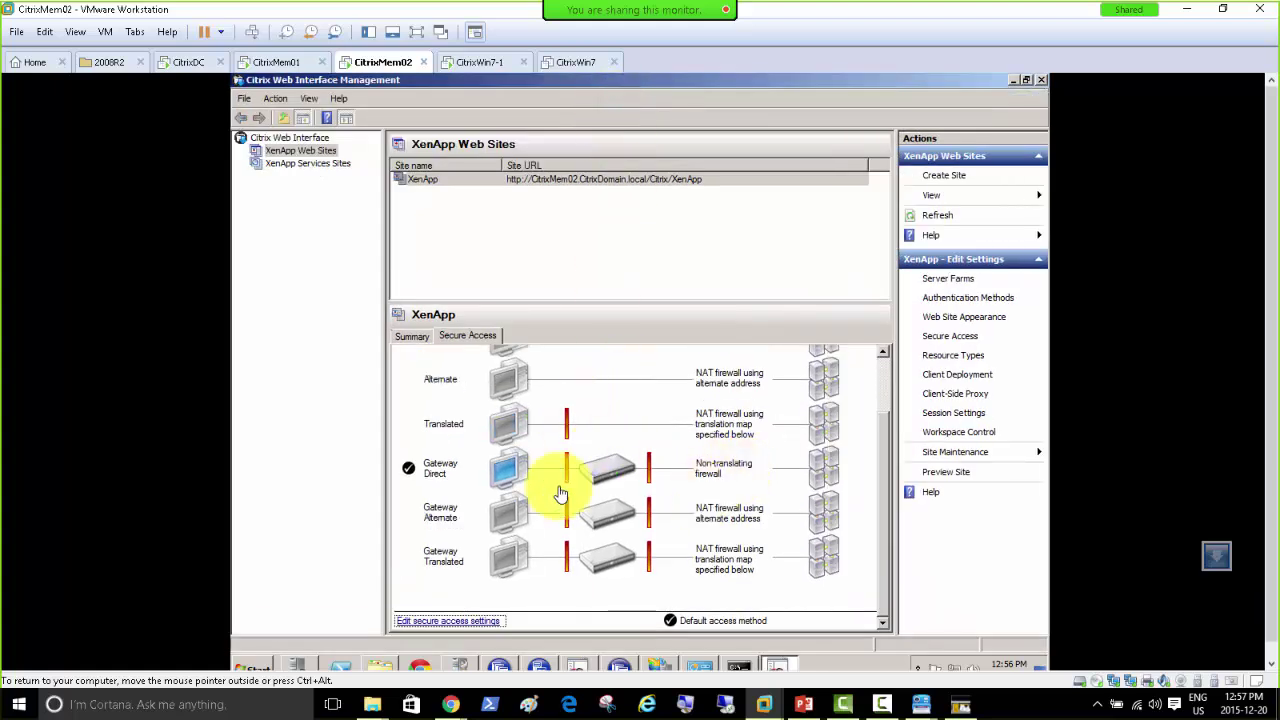
{"action": "left_click", "coordinate": [883, 516]}
{"action": "scroll", "coordinate": [891, 440], "scroll_direction": "up", "scroll_amount": 2}
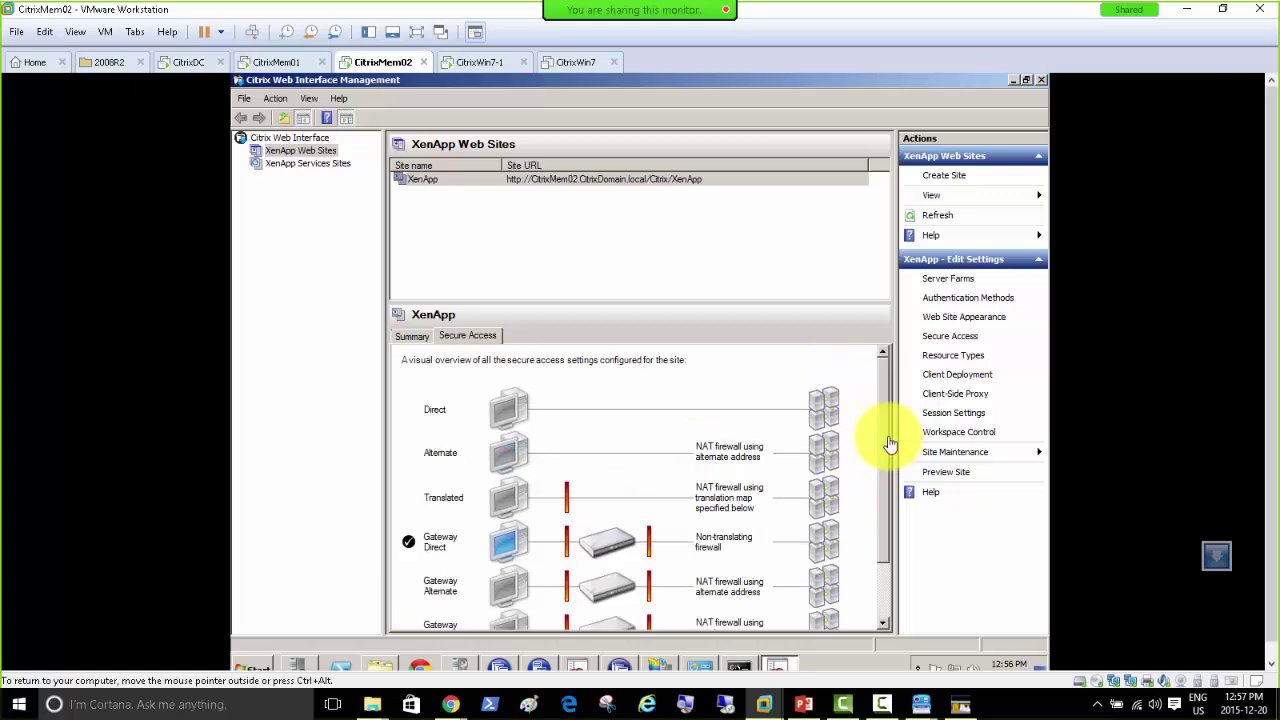
{"action": "scroll", "coordinate": [889, 560], "scroll_direction": "down", "scroll_amount": 2}
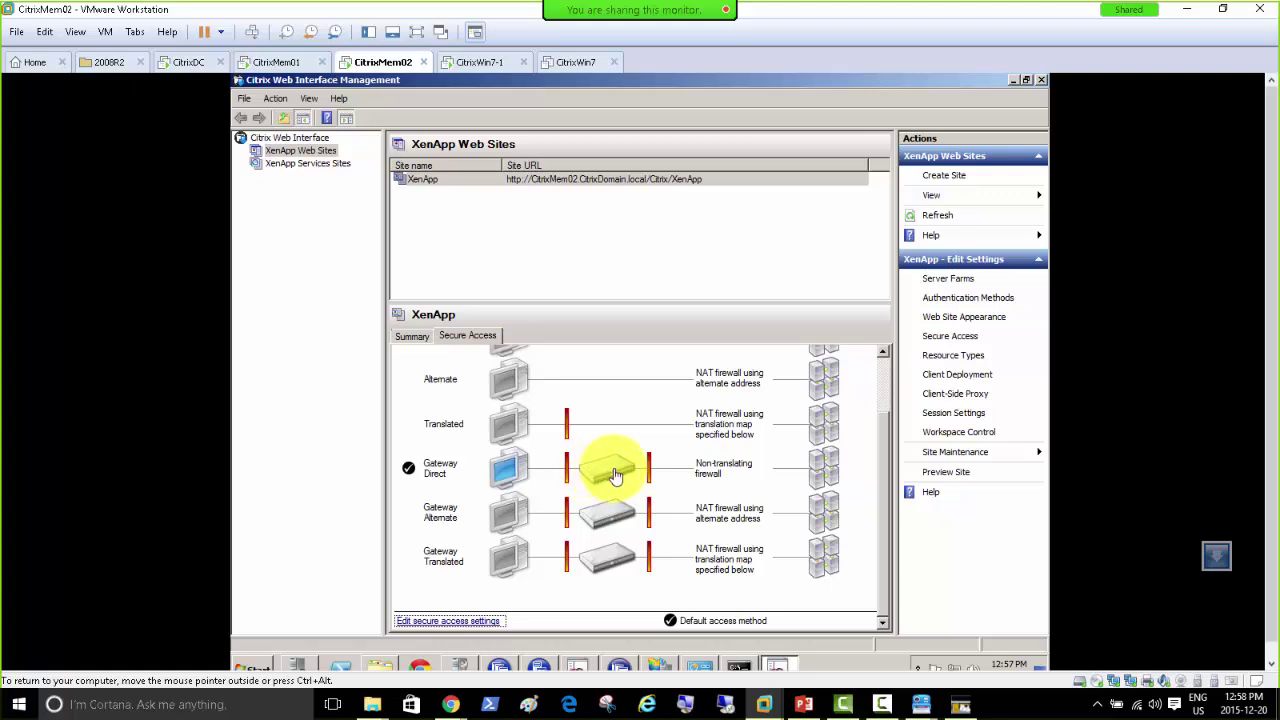
{"action": "left_click", "coordinate": [504, 474]}
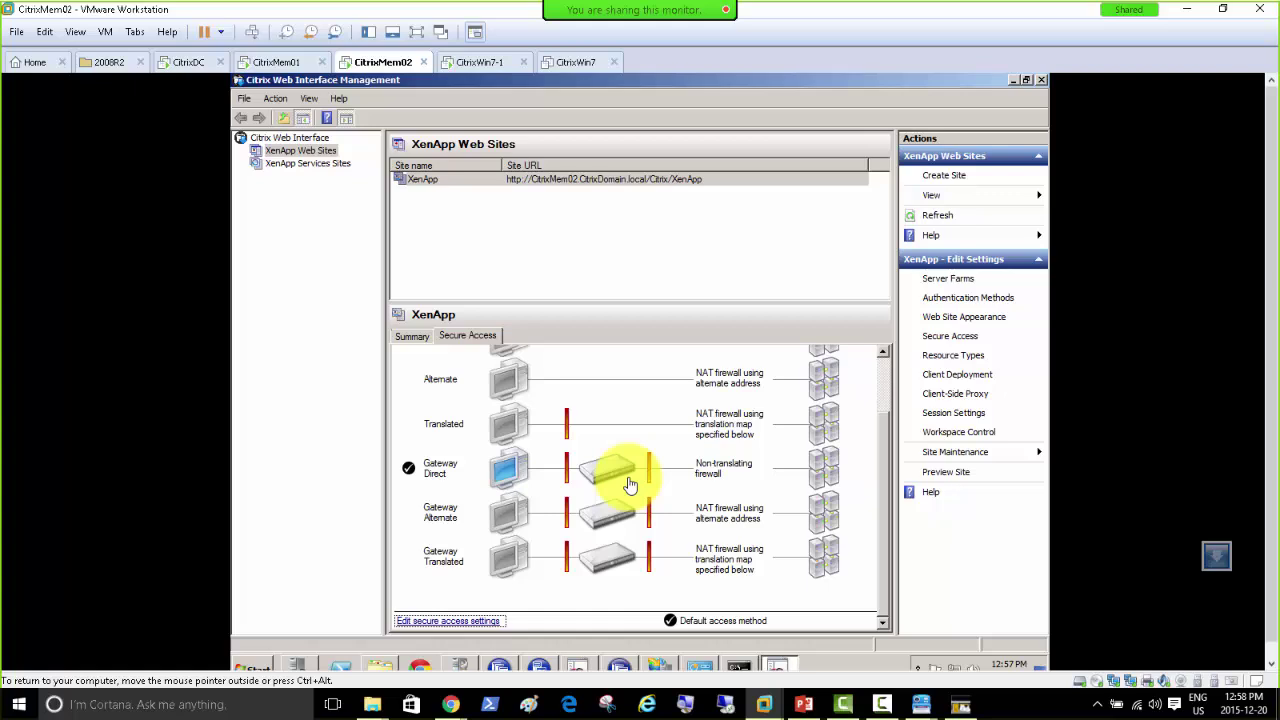
{"action": "left_click", "coordinate": [879, 467]}
{"action": "scroll", "coordinate": [894, 425], "scroll_direction": "up", "scroll_amount": 2}
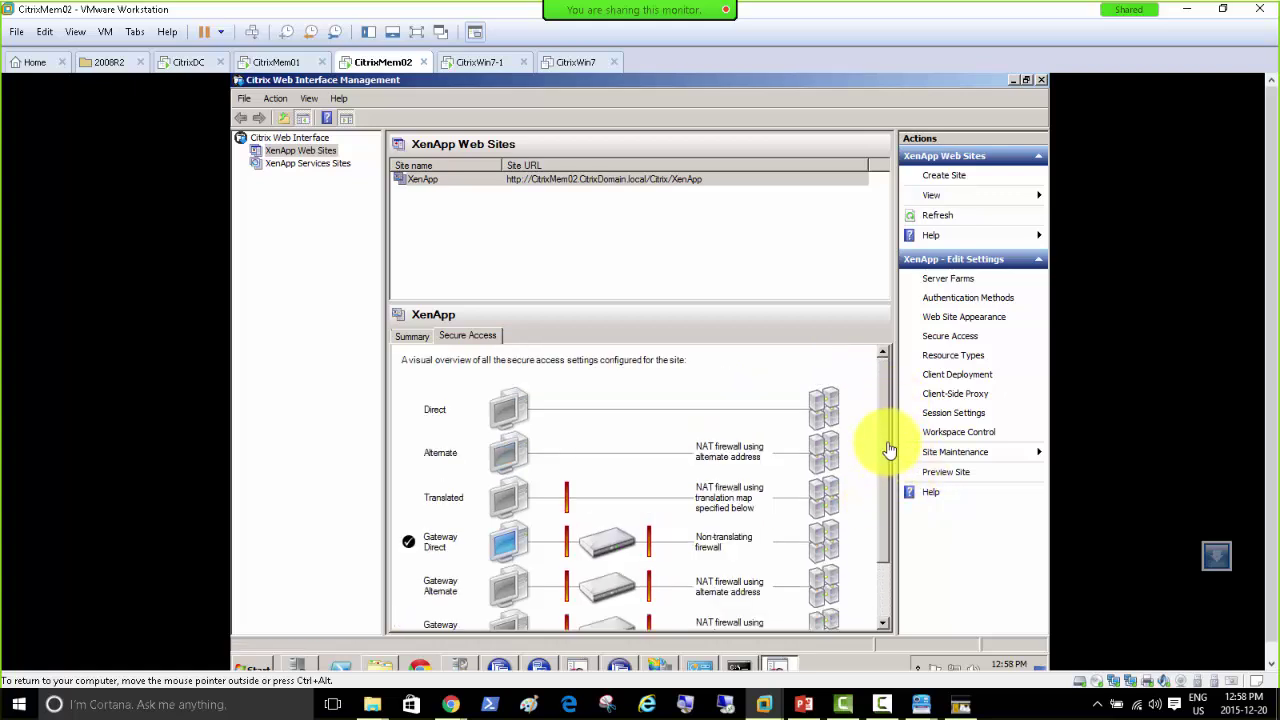
{"action": "scroll", "coordinate": [860, 530], "scroll_direction": "down", "scroll_amount": 2}
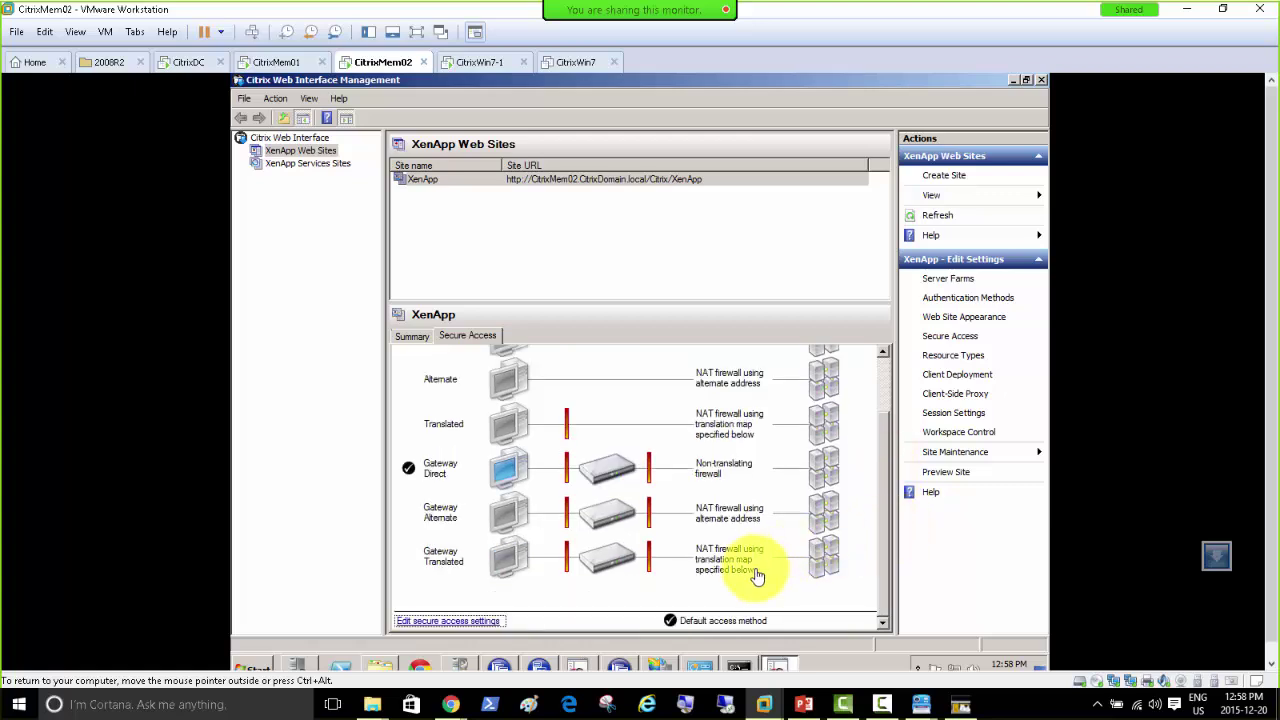